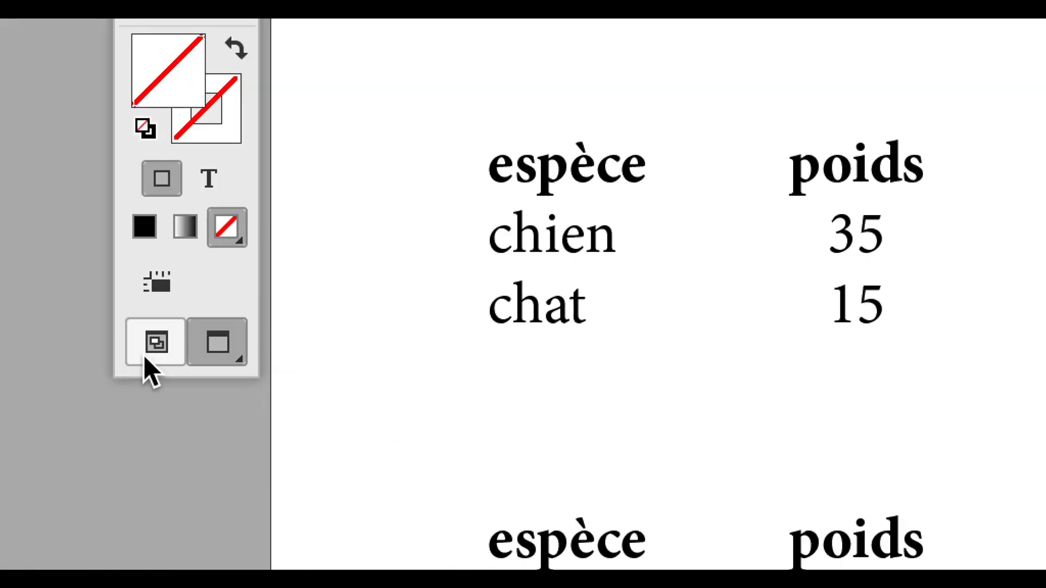
Switch the tabulations document to the normal screen mode with its frames and hidden characters shown
{"action": "left_click", "coordinate": [155, 342]}
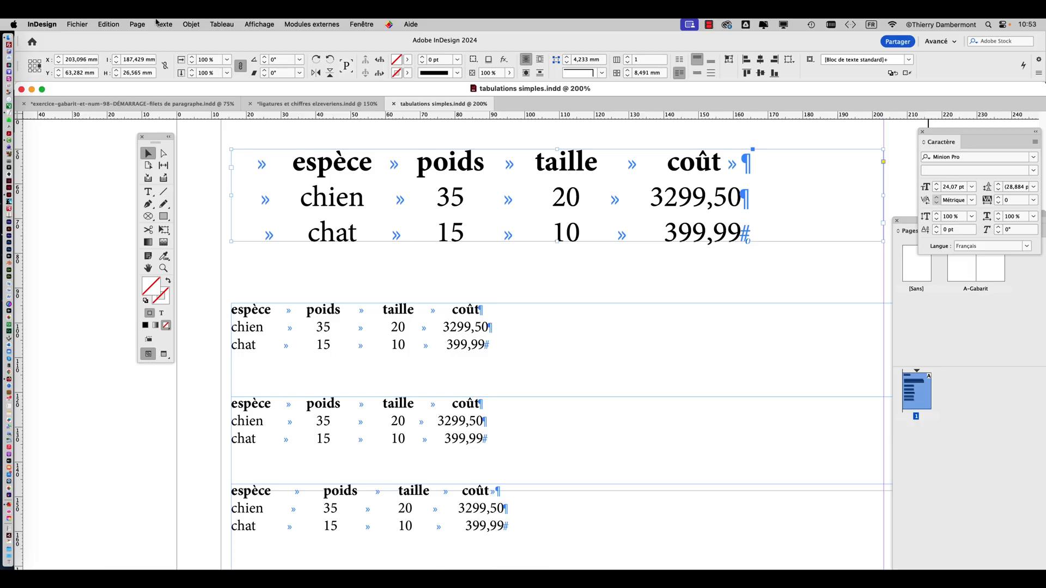
{"action": "left_click", "coordinate": [162, 24]}
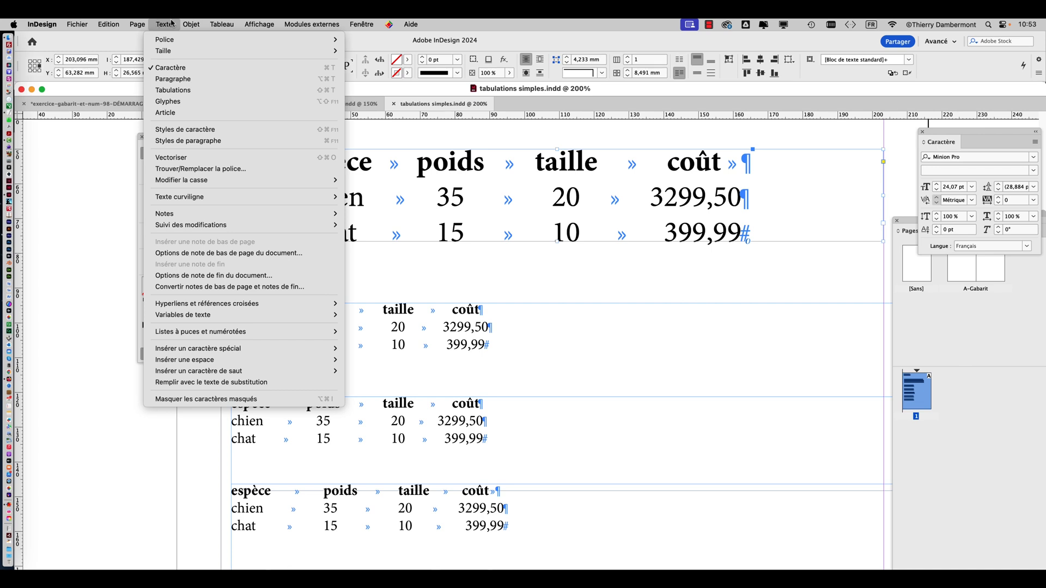
{"action": "left_click", "coordinate": [172, 24]}
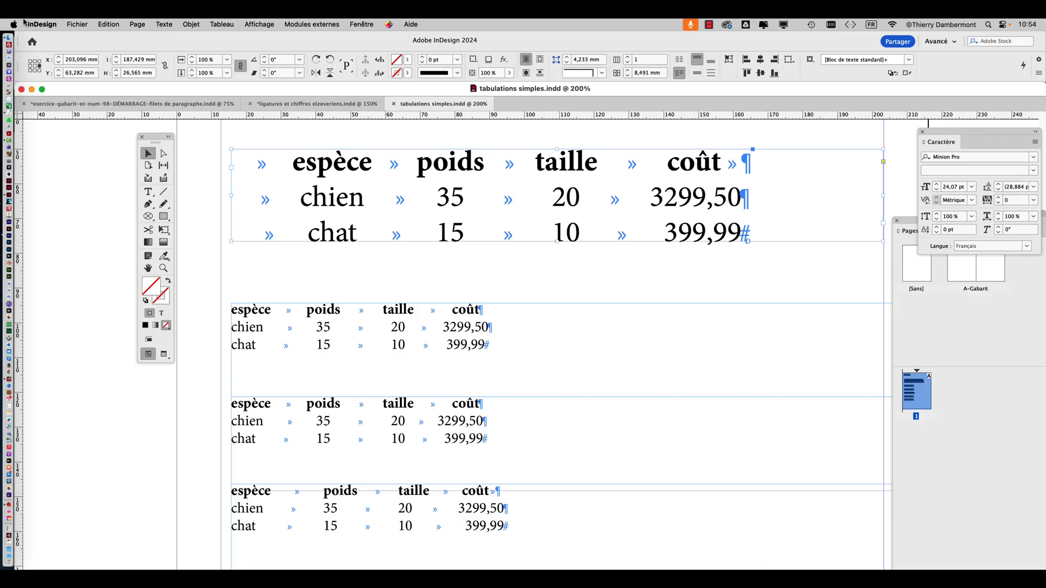
Create a new print document with the Lettre preset, 215,9 x 279,4 mm portrait, one page with facing pages
{"action": "left_click", "coordinate": [77, 24]}
{"action": "left_click", "coordinate": [77, 24]}
{"action": "left_click", "coordinate": [77, 23]}
{"action": "left_click", "coordinate": [574, 189]}
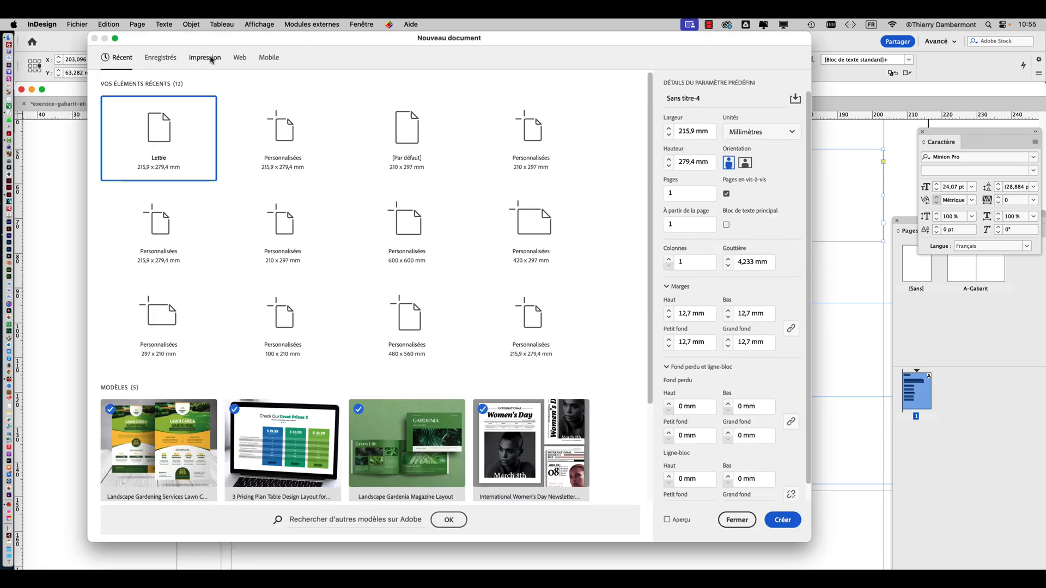
{"action": "left_click", "coordinate": [211, 59]}
{"action": "left_click", "coordinate": [299, 141]}
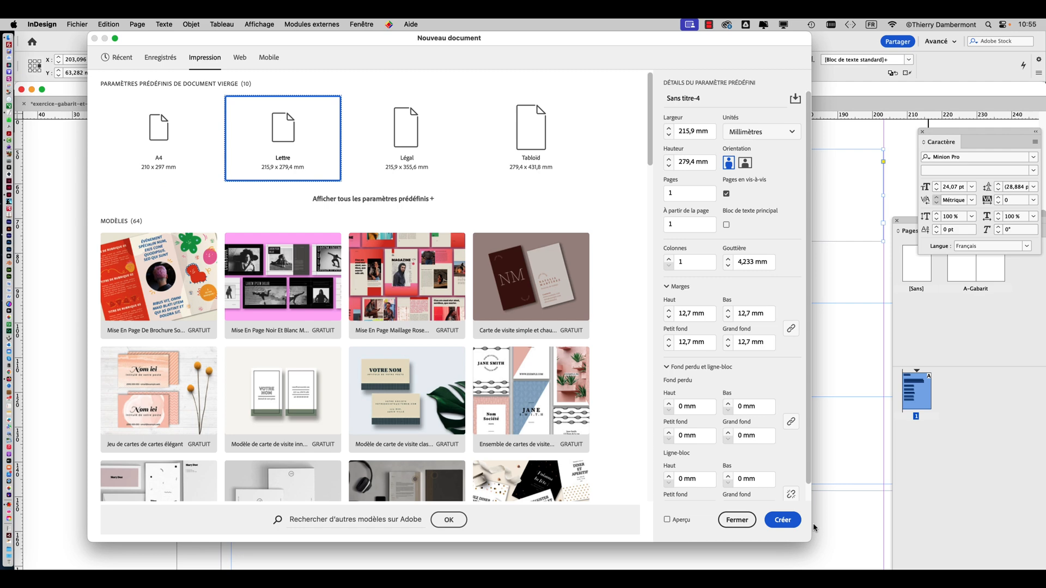
{"action": "left_click", "coordinate": [783, 520]}
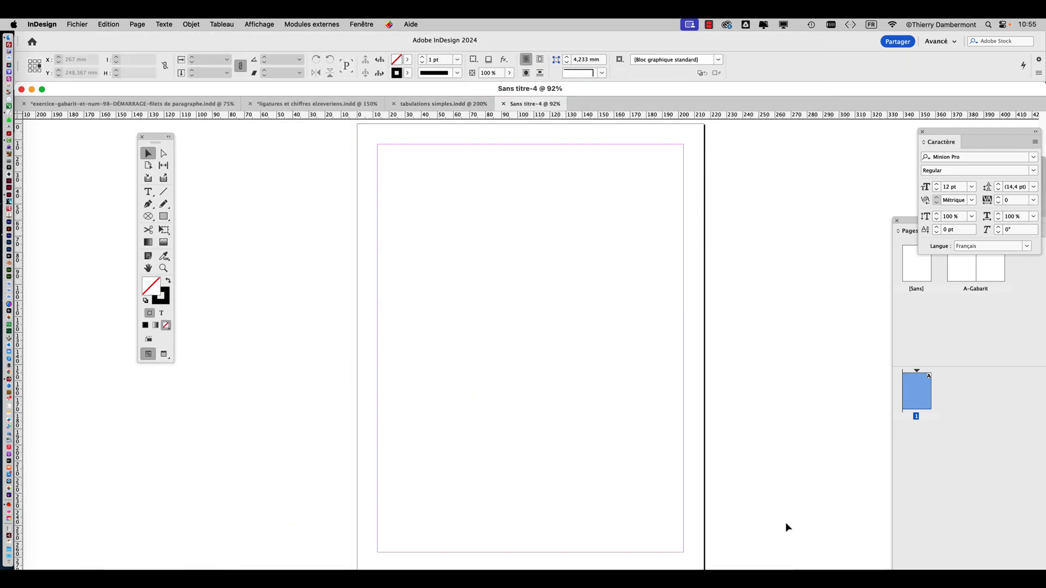
Create a text frame across the full width between the margins, from the top margin down about 96 mm
{"action": "left_click", "coordinate": [147, 193]}
{"action": "left_click_drag", "start_coordinate": [383, 151], "coordinate": [684, 300]}
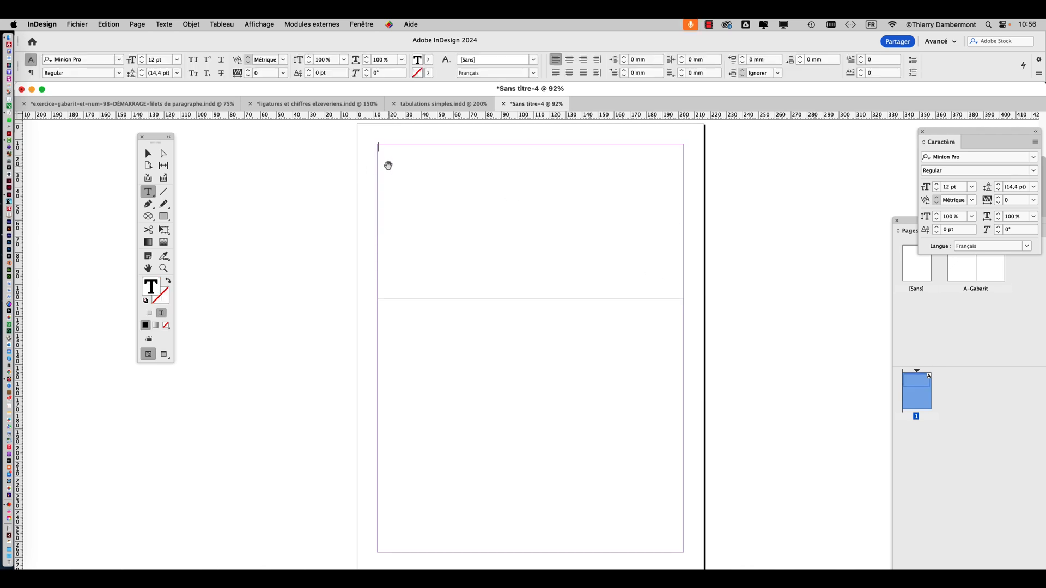
{"action": "scroll", "coordinate": [388, 165], "scroll_direction": "up", "scroll_amount": 3}
{"action": "scroll", "coordinate": [419, 191], "scroll_direction": "up", "scroll_amount": 1}
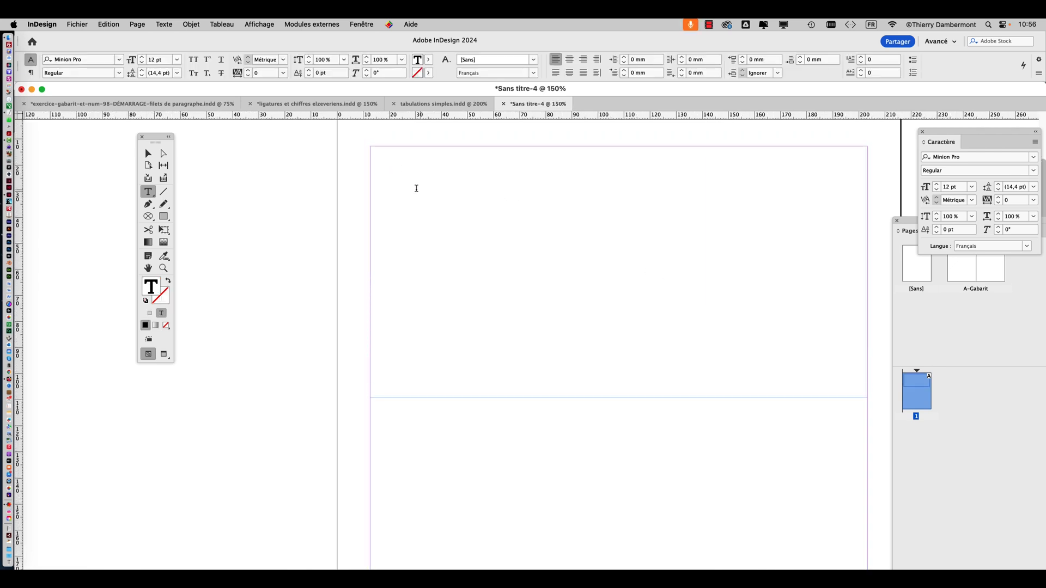
{"action": "scroll", "coordinate": [385, 178], "scroll_direction": "up", "scroll_amount": 2}
{"action": "scroll", "coordinate": [435, 180], "scroll_direction": "up", "scroll_amount": 3}
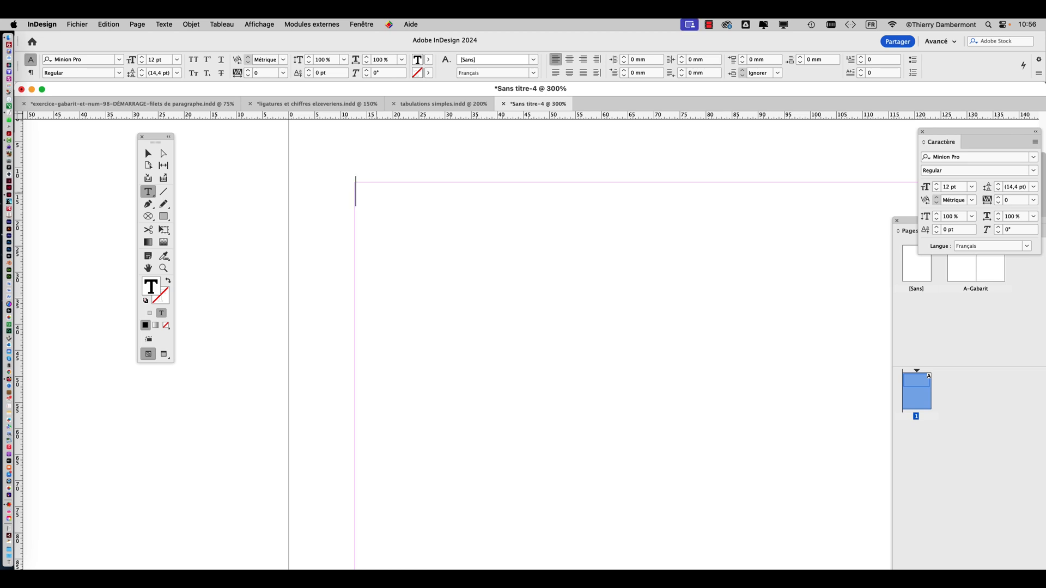
Enter "espèce" as the first heading in the text frame and show the hidden characters
{"action": "type", "text": "espèce"}
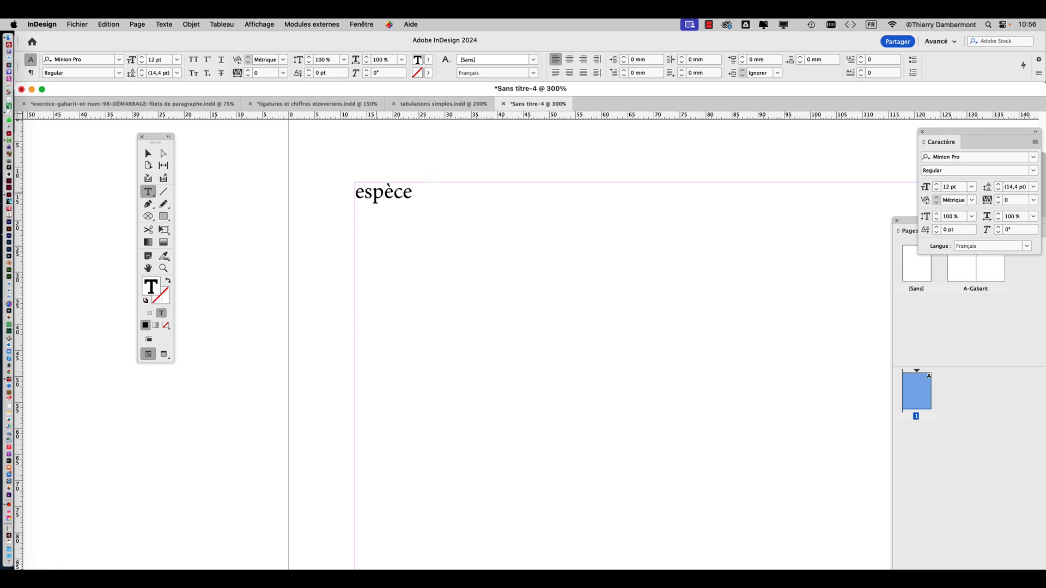
{"action": "left_click", "coordinate": [164, 24]}
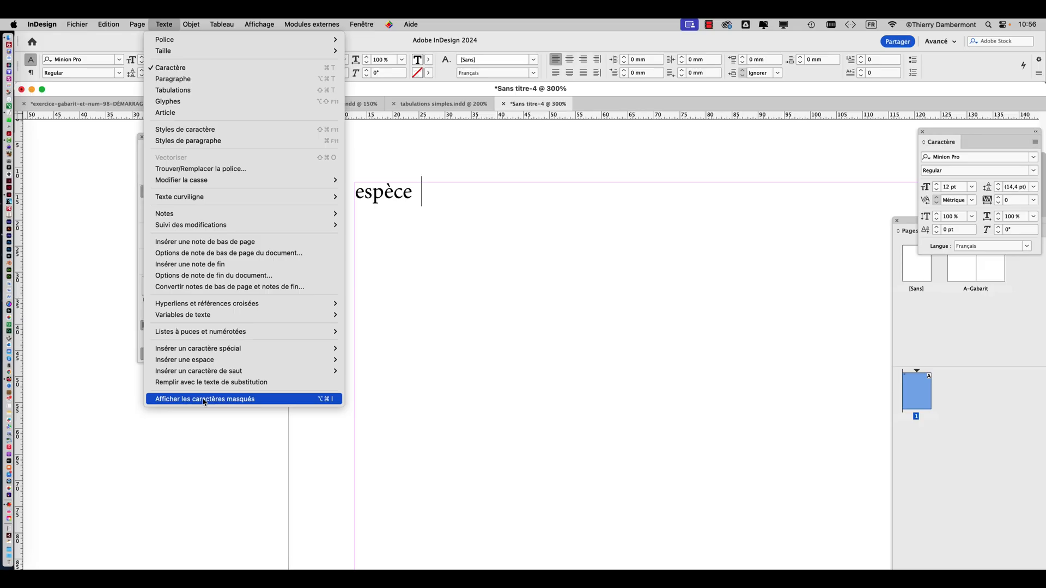
{"action": "left_click", "coordinate": [202, 397]}
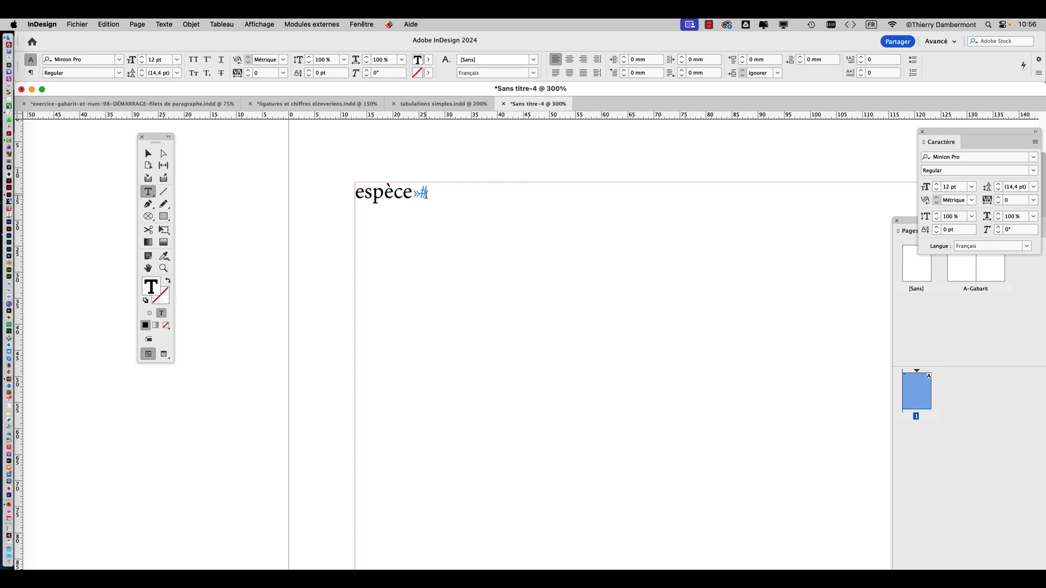
Complete the heading line with "couleur", "nombre" and "prix", separating each heading with a single tab
{"action": "type", "text": "couleur"}
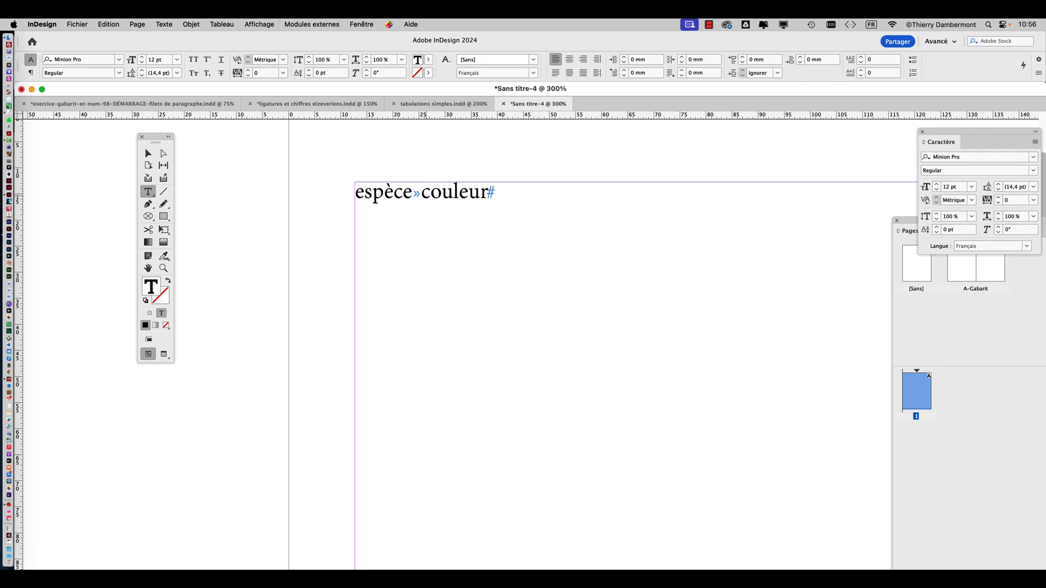
{"action": "key", "text": "Tab"}
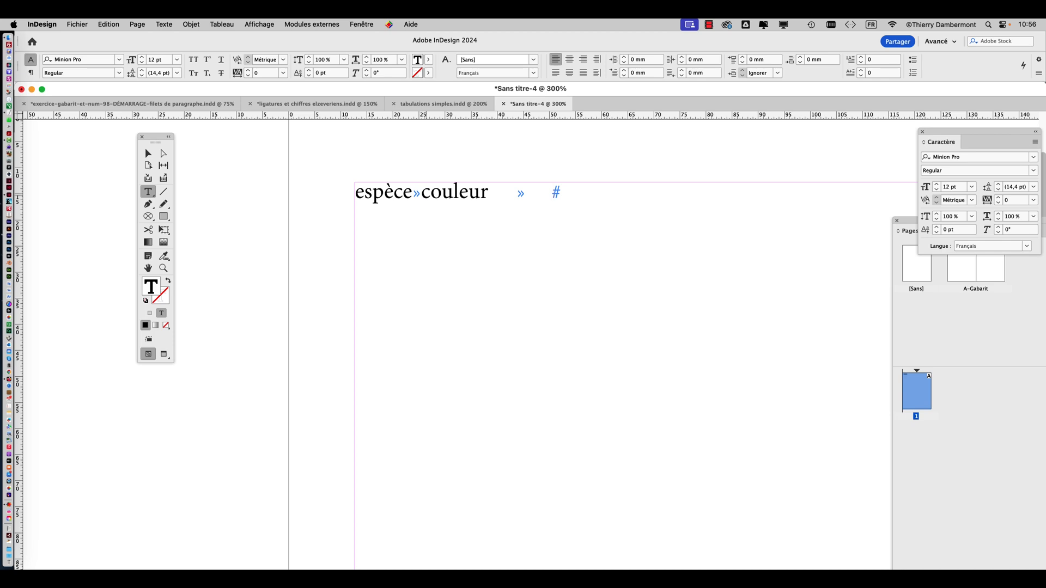
{"action": "type", "text": "nombre"}
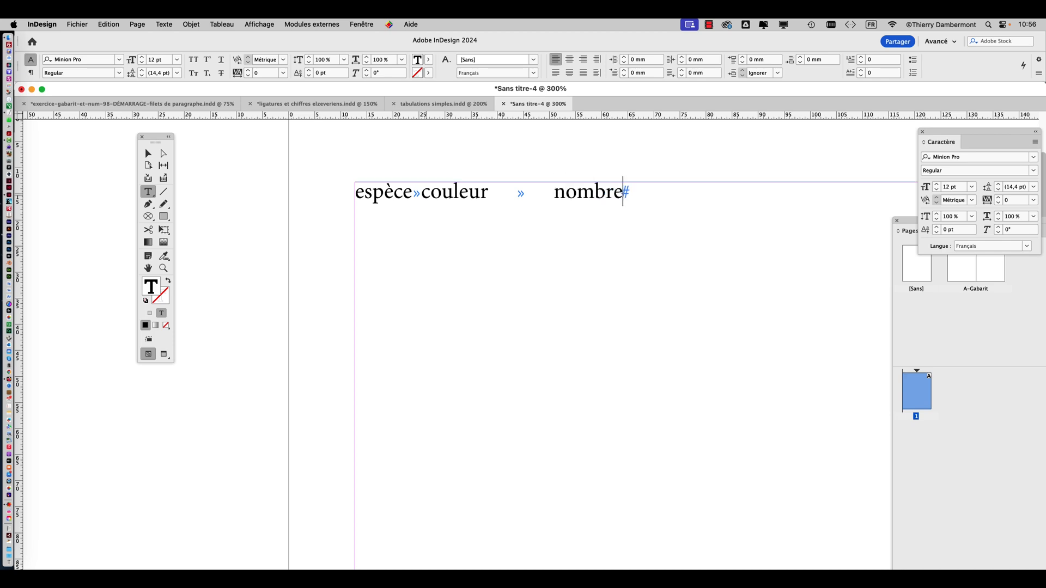
{"action": "key", "text": "Tab"}
{"action": "type", "text": "prox"}
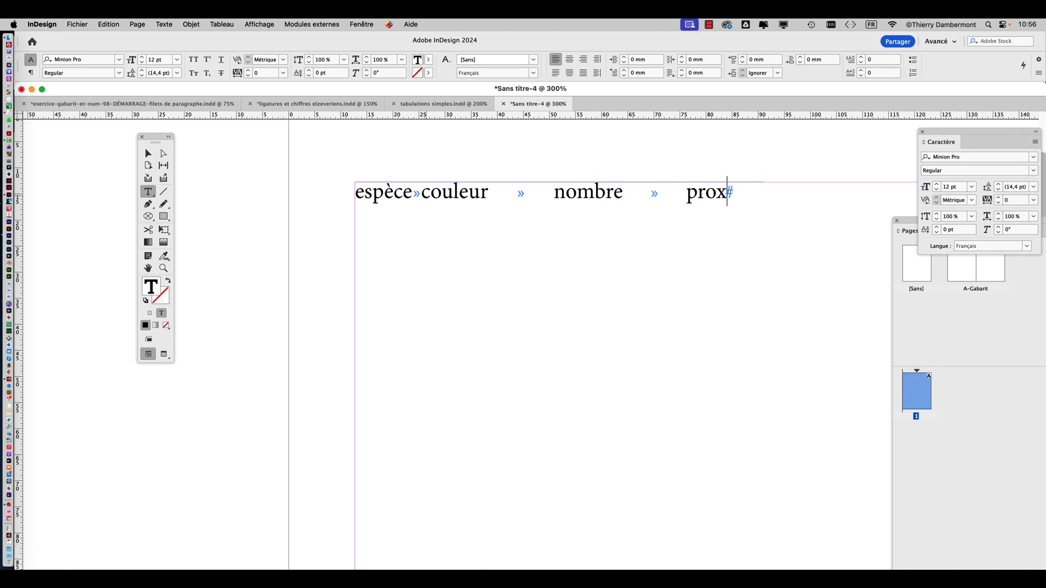
{"action": "key", "text": "BackSpace"}
{"action": "key", "text": "BackSpace"}
{"action": "type", "text": "ix"}
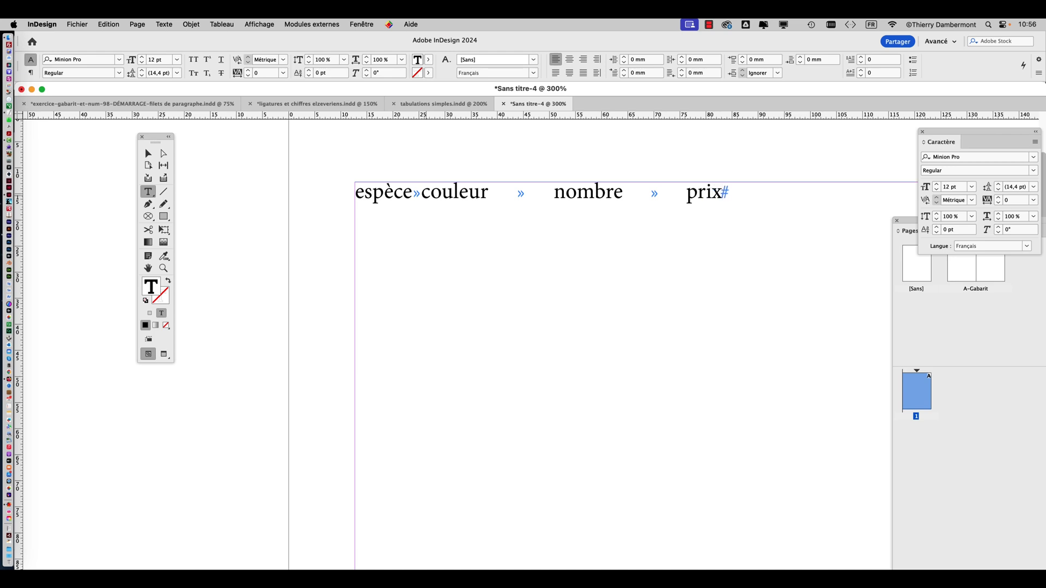
{"action": "key", "text": "super"}
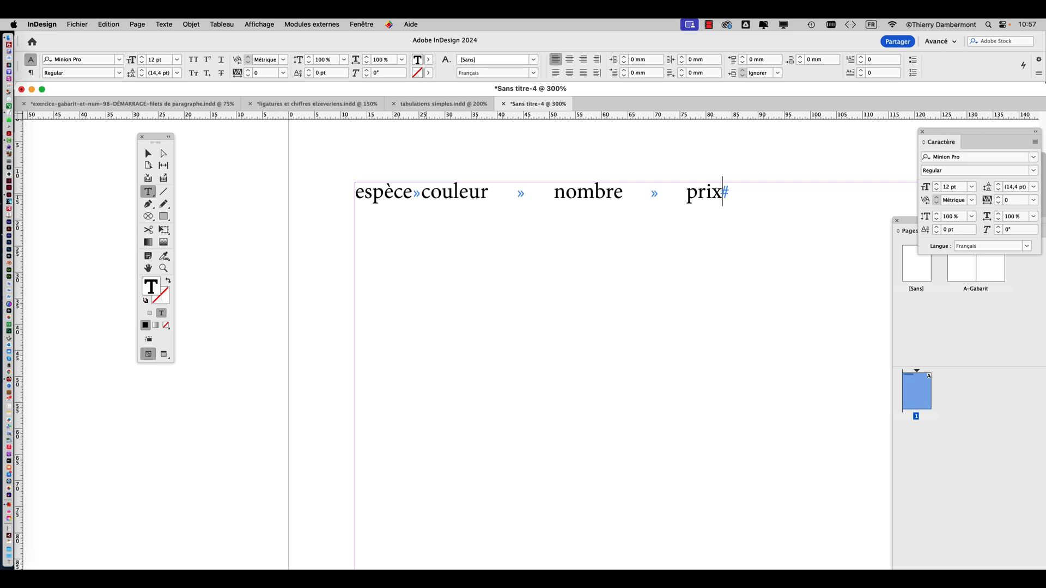
{"action": "key", "text": "super"}
Add a new paragraph with the tab-separated entries "tulipes", "rouge", "58" and "23,89" below the headings
{"action": "key", "text": "Return"}
{"action": "type", "text": "tulipes"}
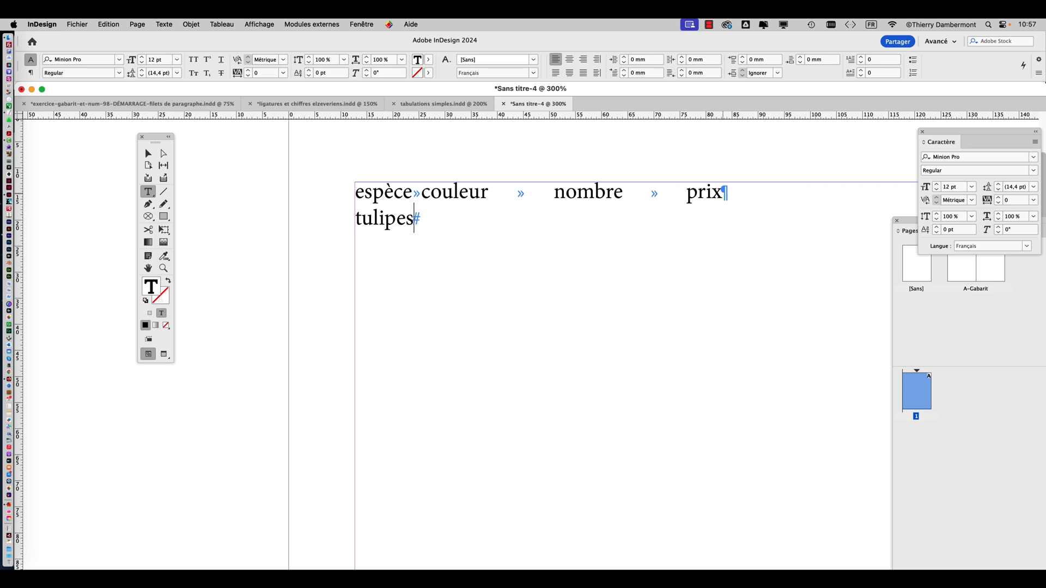
{"action": "key", "text": "Tab"}
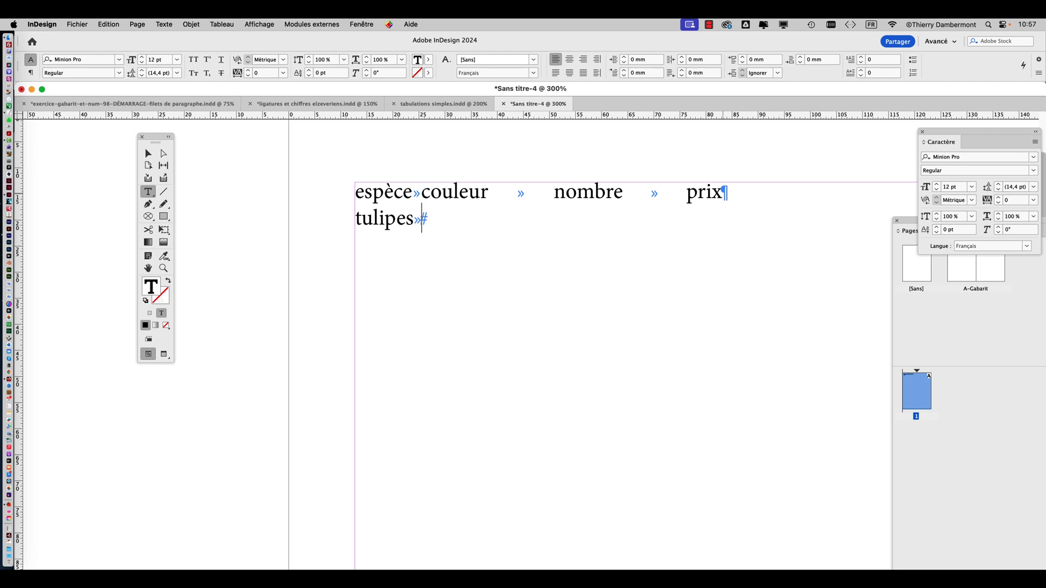
{"action": "type", "text": "rouge"}
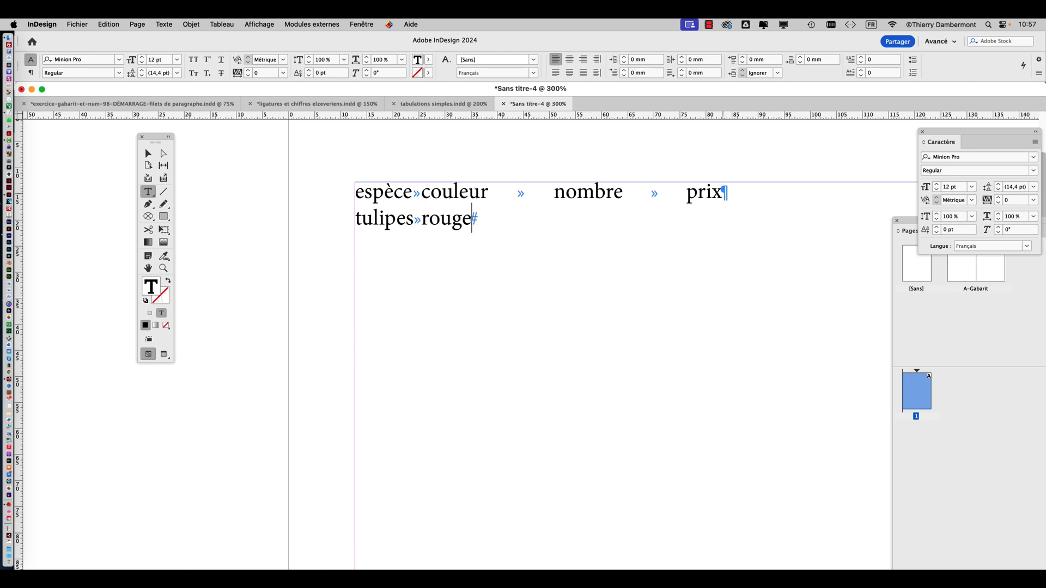
{"action": "key", "text": "Tab"}
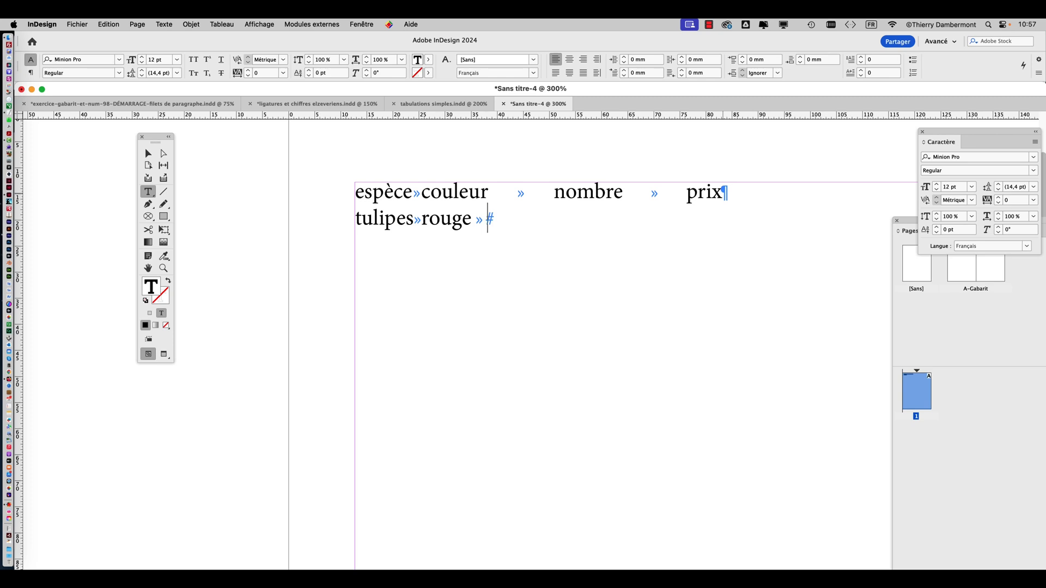
{"action": "type", "text": "58"}
{"action": "key", "text": "Tab"}
{"action": "type", "text": "2"}
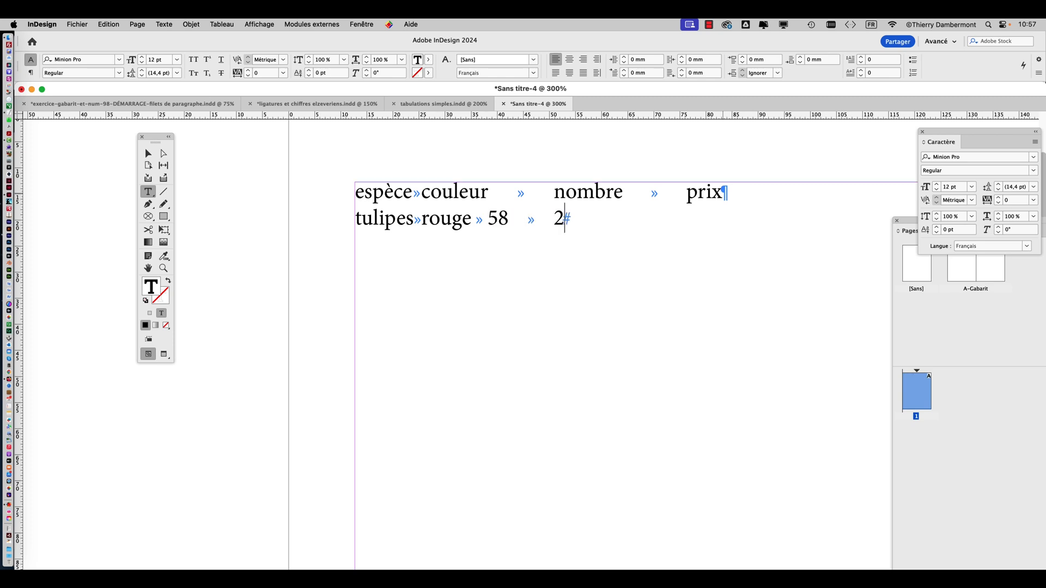
{"action": "type", "text": "3,89"}
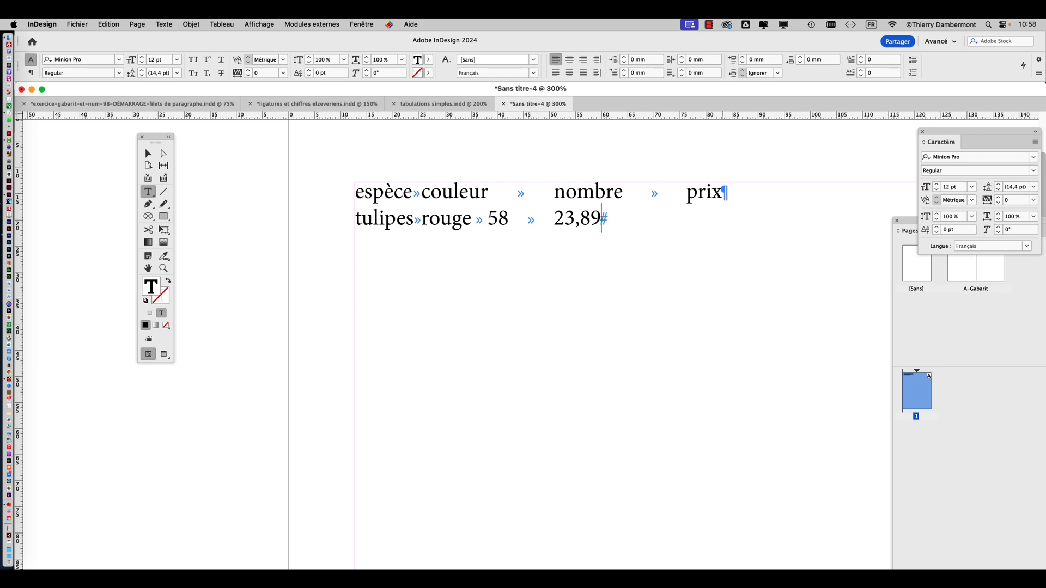
Open the Glyphs panel, move it clear of the price text and browse the Minion Pro Regular glyphs
{"action": "left_click", "coordinate": [164, 24]}
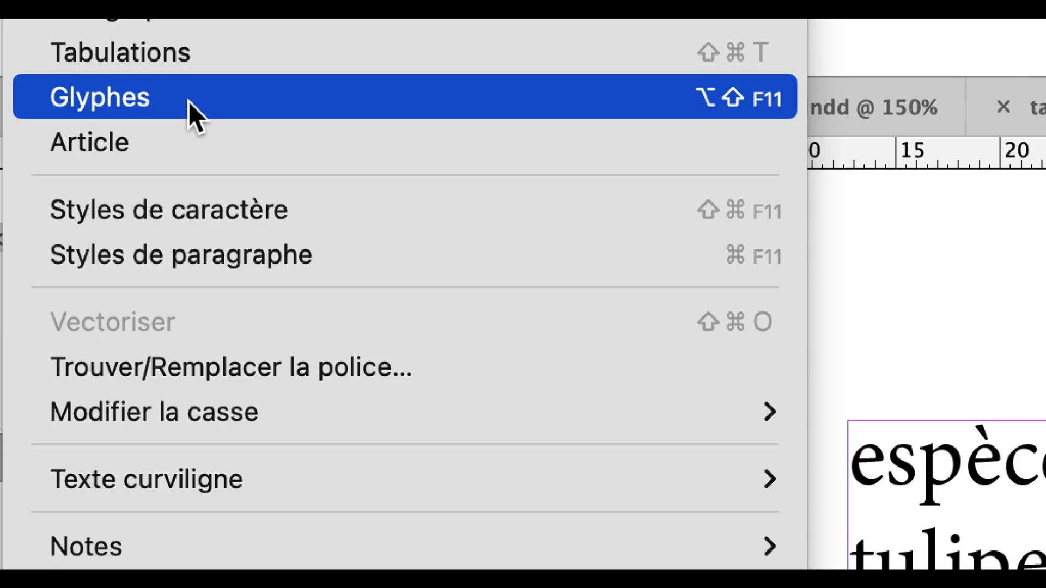
{"action": "left_click", "coordinate": [189, 101]}
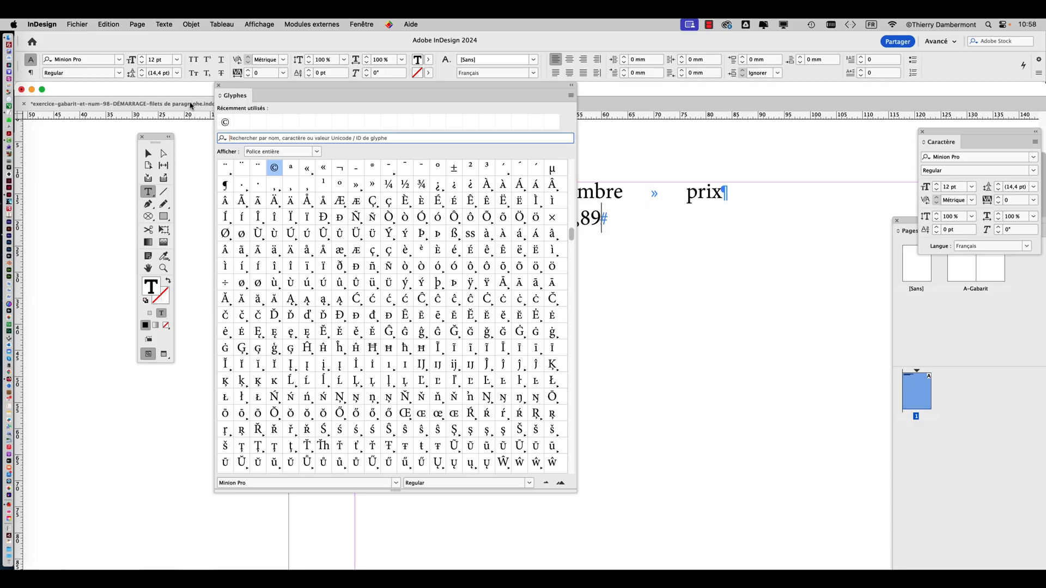
{"action": "left_click_drag", "start_coordinate": [345, 98], "coordinate": [749, 65]}
{"action": "scroll", "coordinate": [794, 246], "scroll_direction": "up", "scroll_amount": 5}
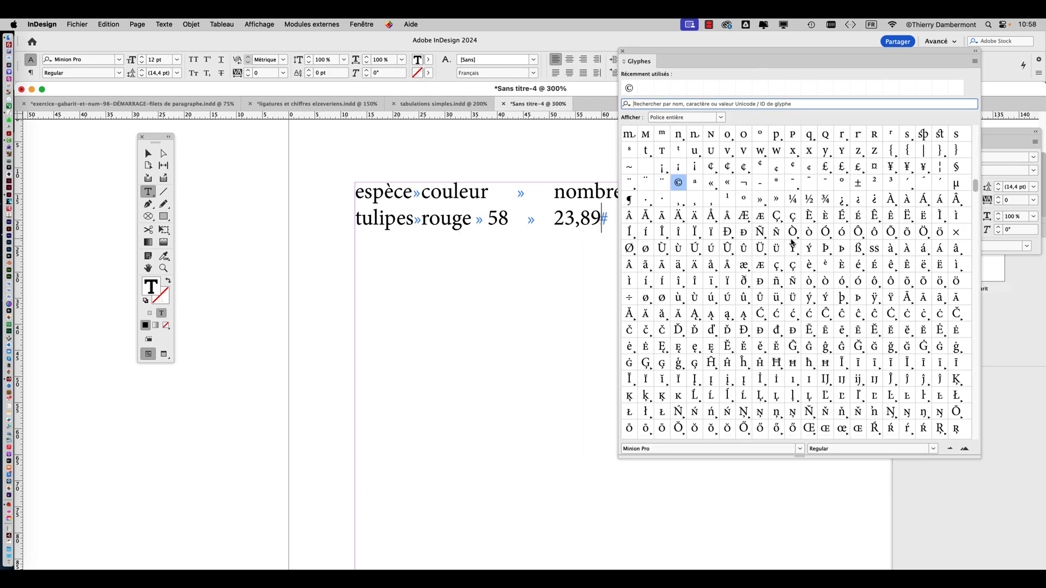
{"action": "scroll", "coordinate": [793, 246], "scroll_direction": "up", "scroll_amount": 3}
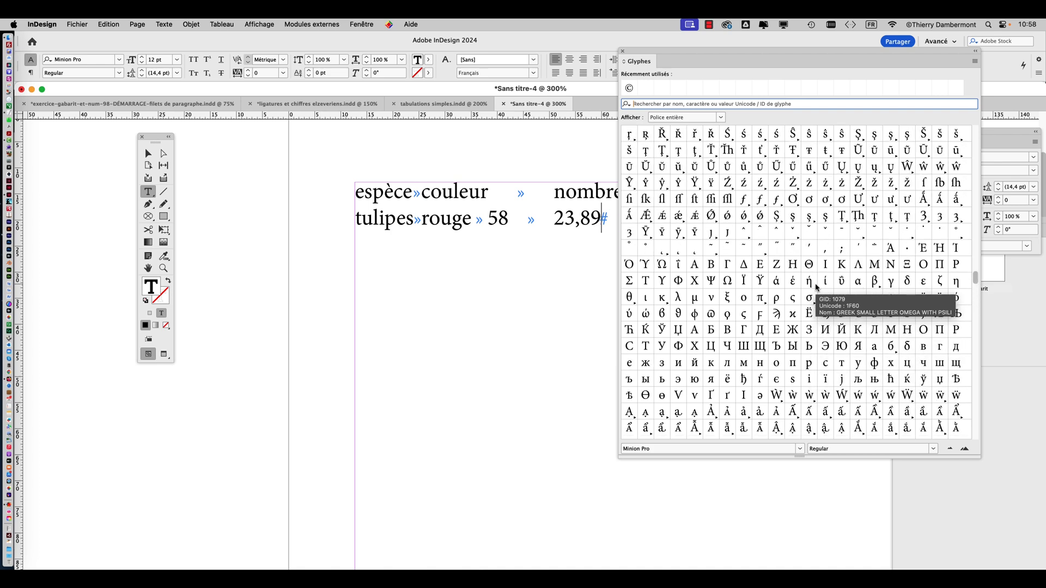
{"action": "scroll", "coordinate": [816, 287], "scroll_direction": "up", "scroll_amount": 3}
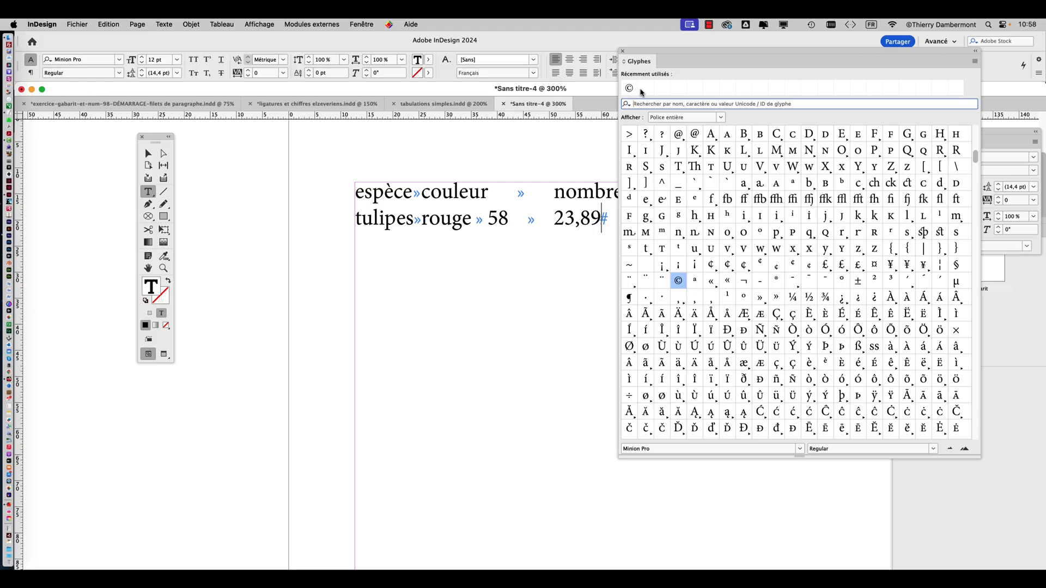
{"action": "scroll", "coordinate": [818, 243], "scroll_direction": "up", "scroll_amount": 4}
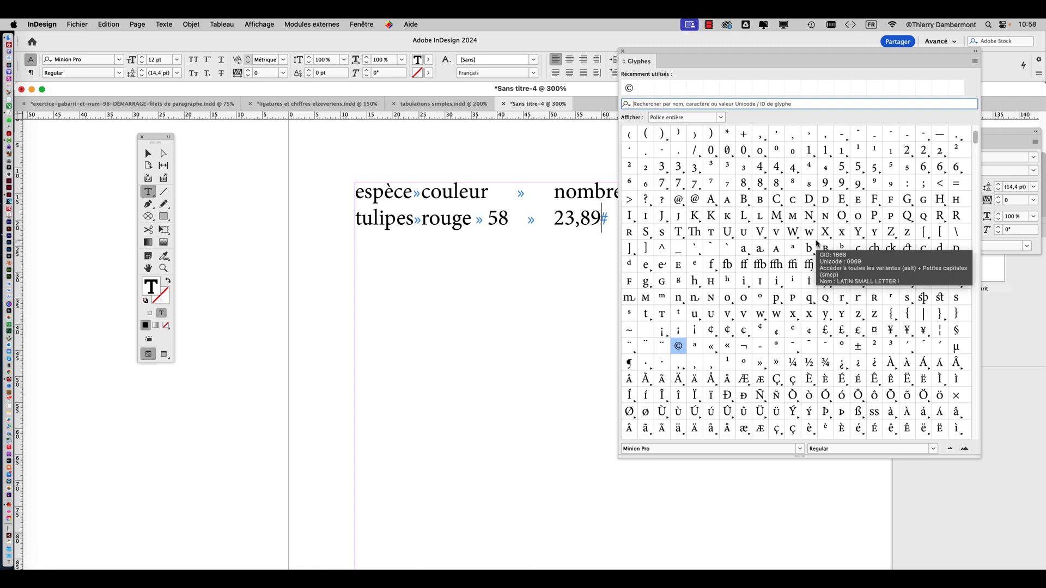
{"action": "scroll", "coordinate": [817, 243], "scroll_direction": "up", "scroll_amount": 1}
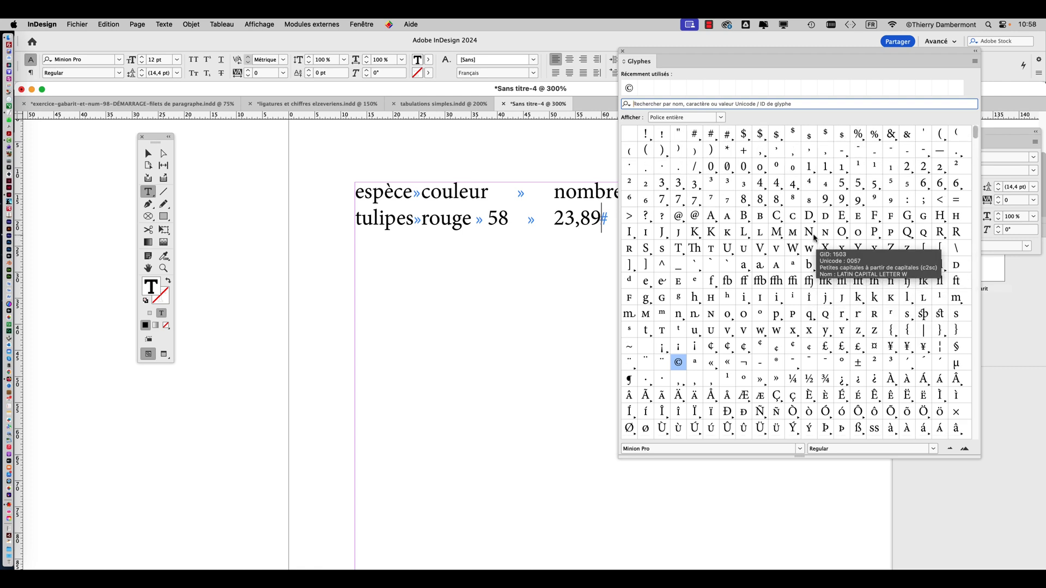
Search the glyphs for "eur", insert the proportional lining euro sign after "23,89" and close the Glyphs panel
{"action": "left_click", "coordinate": [642, 103]}
{"action": "type", "text": "eu"}
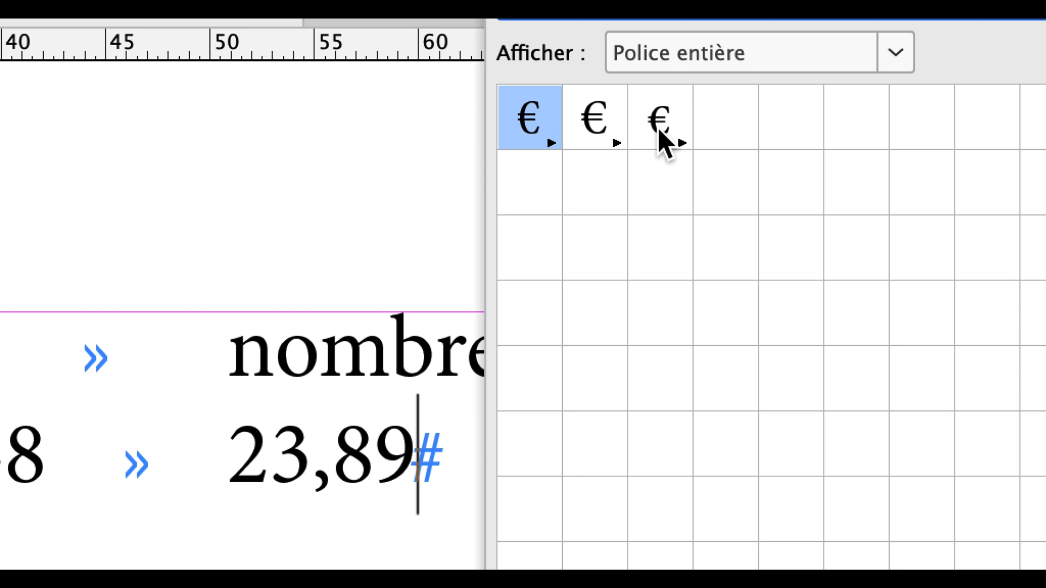
{"action": "mouse_move", "coordinate": [663, 143]}
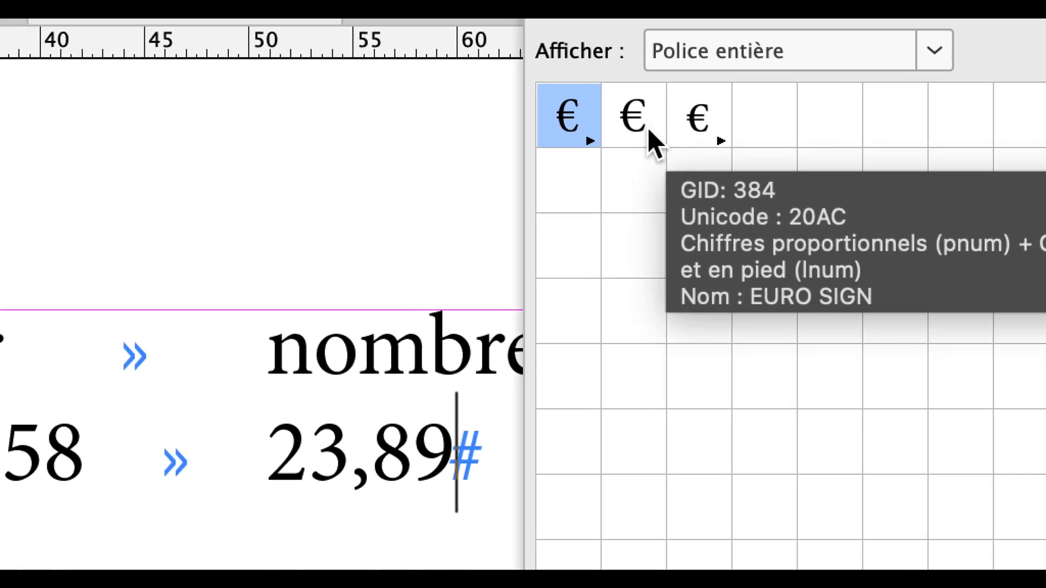
{"action": "mouse_move", "coordinate": [554, 131]}
{"action": "mouse_move", "coordinate": [736, 135]}
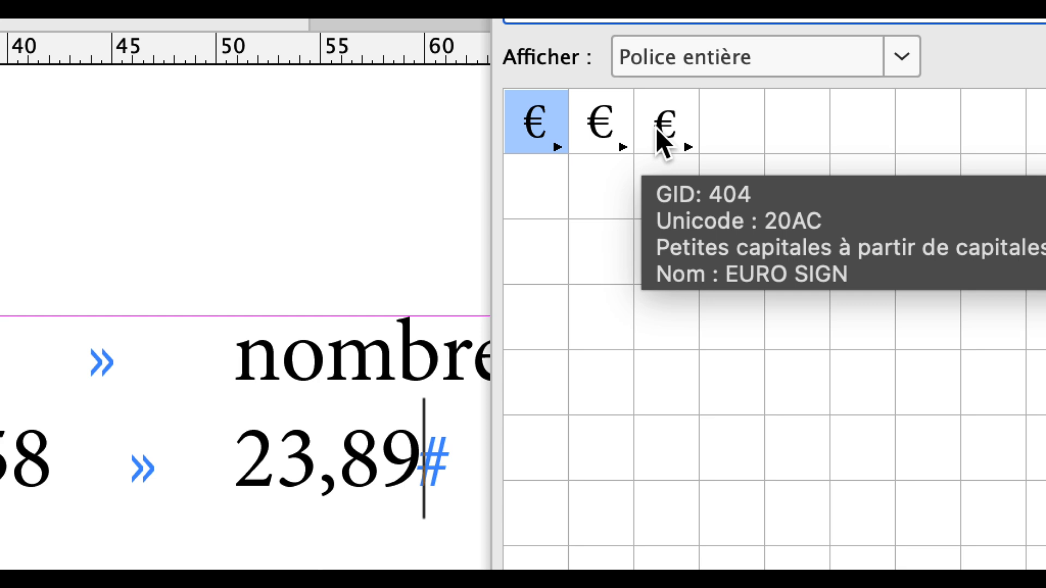
{"action": "mouse_move", "coordinate": [630, 134]}
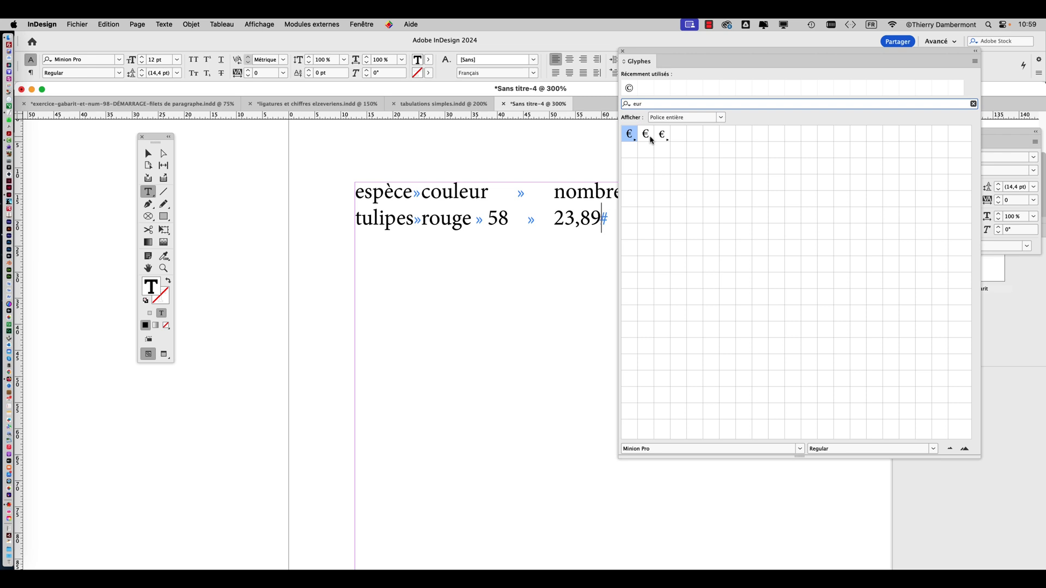
{"action": "left_click", "coordinate": [651, 140]}
{"action": "double_click", "coordinate": [651, 137]}
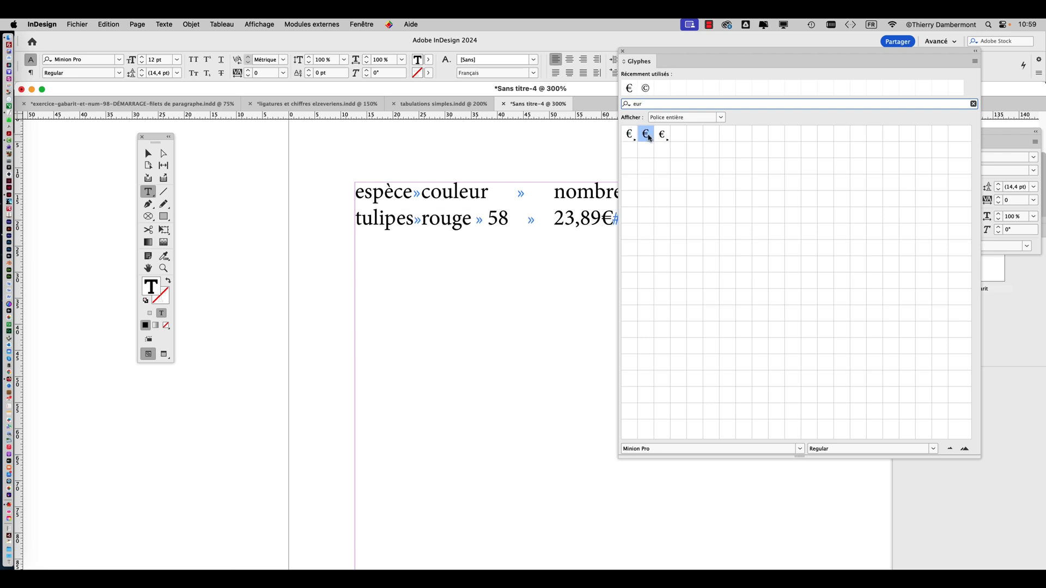
{"action": "left_click", "coordinate": [622, 51]}
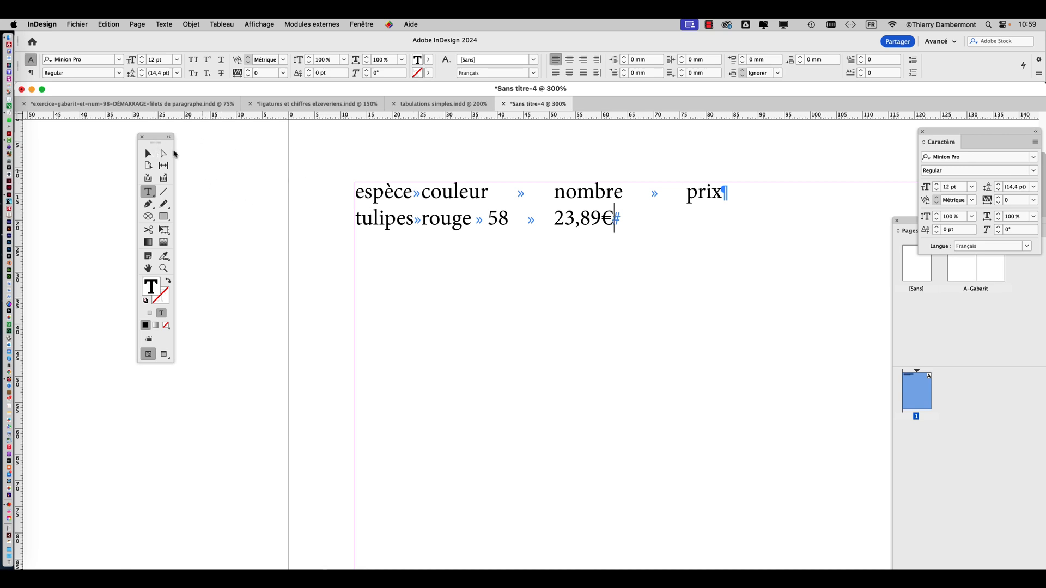
Leave text editing, select the text frame as an object and open the Tabulations panel above it
{"action": "key", "text": "Escape"}
{"action": "left_click", "coordinate": [300, 209]}
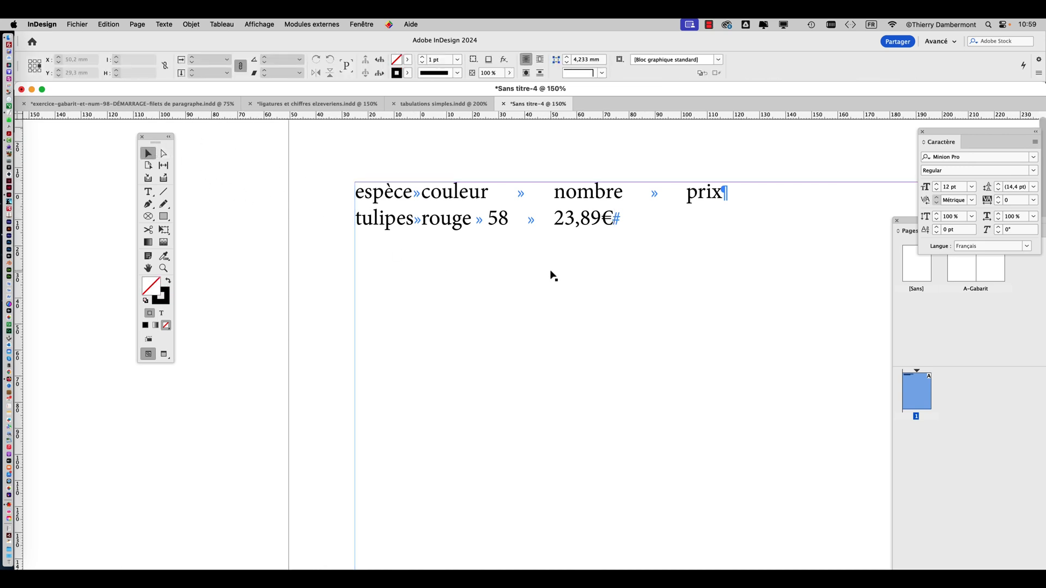
{"action": "key", "text": "super+minus"}
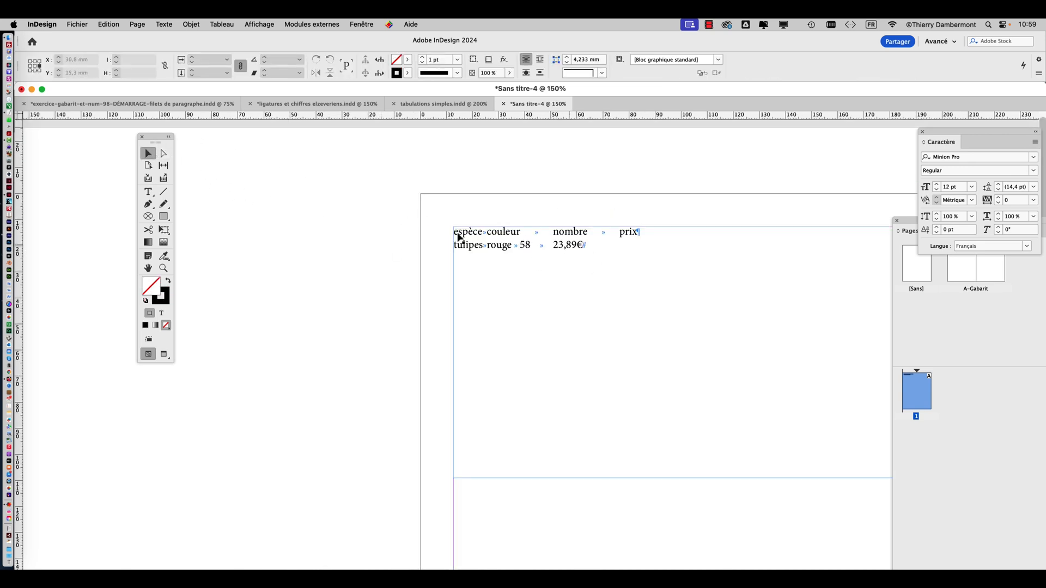
{"action": "left_click", "coordinate": [148, 268]}
{"action": "left_click_drag", "start_coordinate": [457, 280], "coordinate": [301, 227]}
{"action": "left_click", "coordinate": [148, 153]}
{"action": "left_click", "coordinate": [412, 227]}
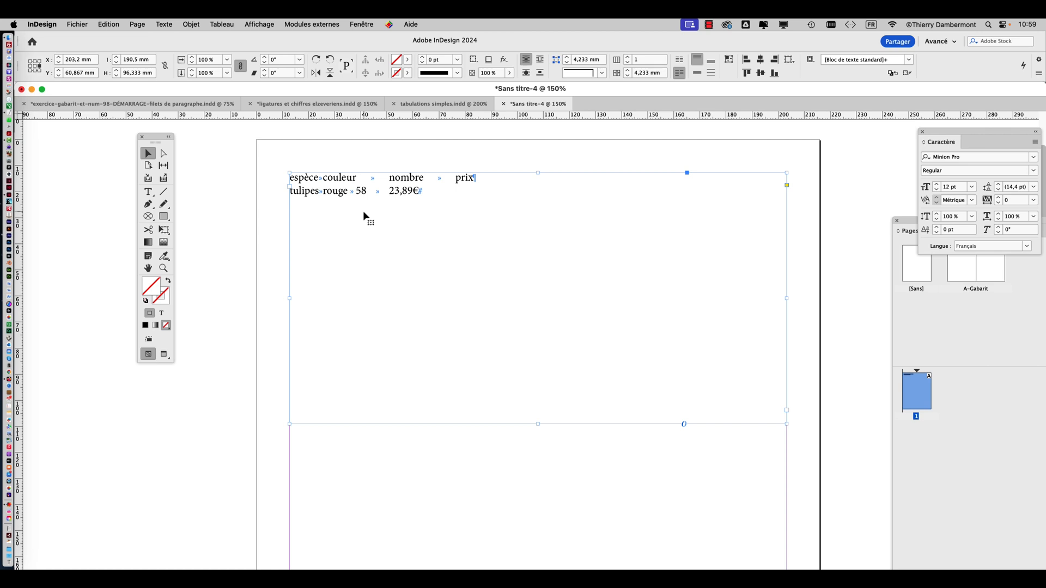
{"action": "left_click", "coordinate": [248, 185]}
{"action": "left_click", "coordinate": [336, 200]}
{"action": "left_click", "coordinate": [164, 24]}
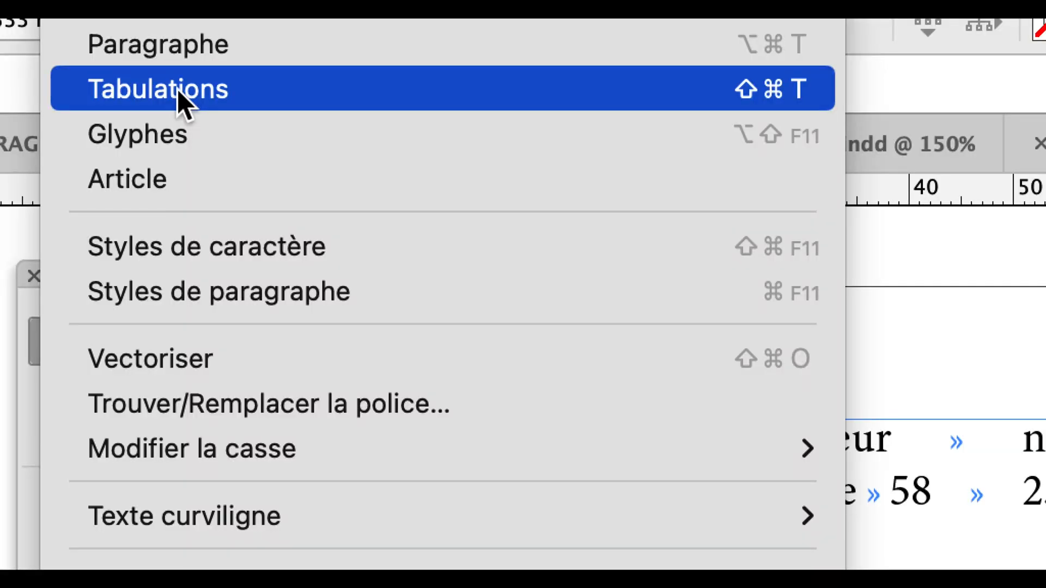
{"action": "left_click", "coordinate": [178, 89]}
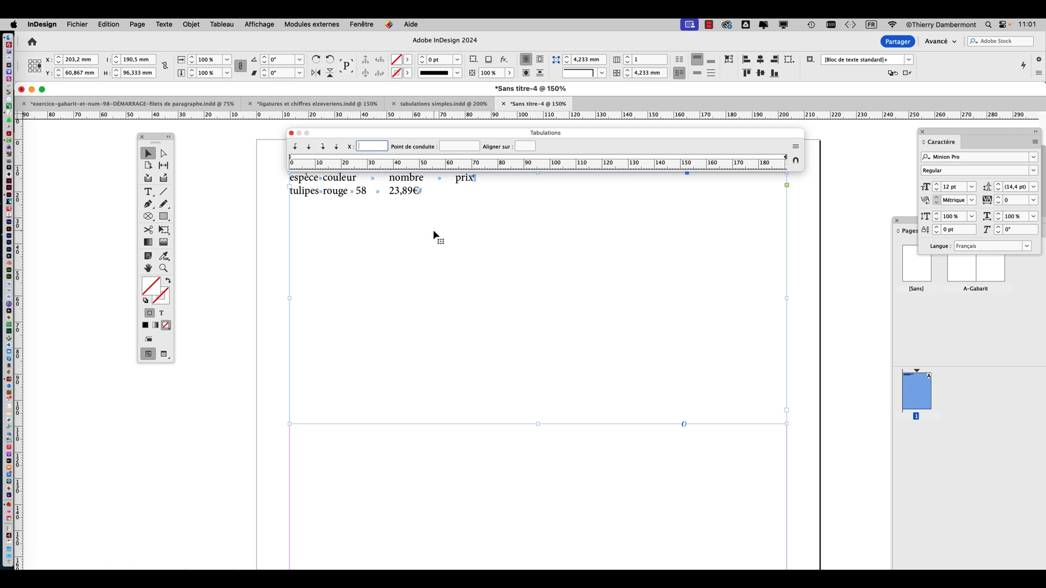
Move the Tabulations panel away from the text frame, narrow it and snap it back above the frame
{"action": "left_click_drag", "start_coordinate": [329, 131], "coordinate": [156, 400]}
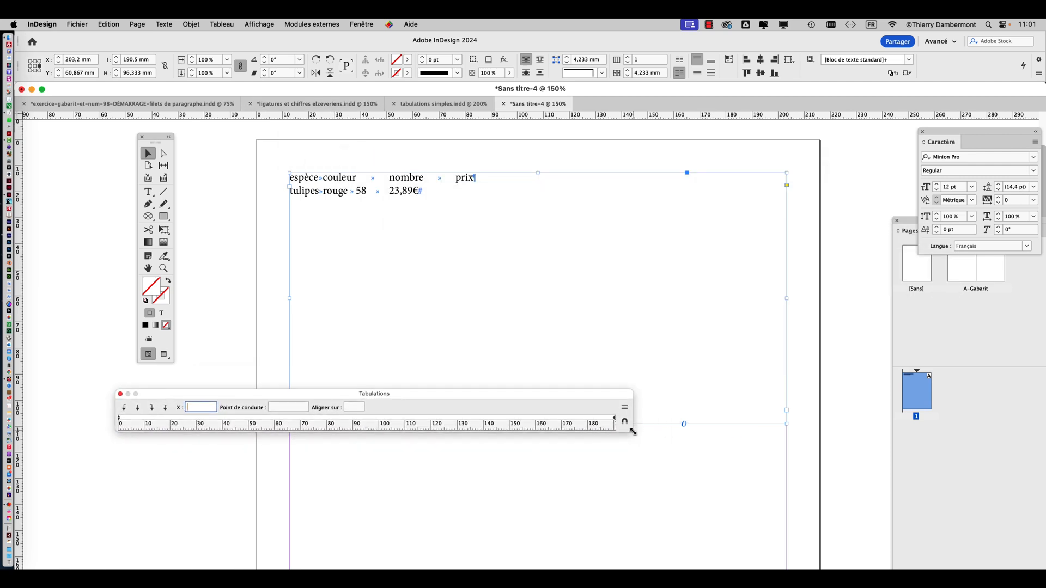
{"action": "left_click_drag", "start_coordinate": [633, 433], "coordinate": [364, 444]}
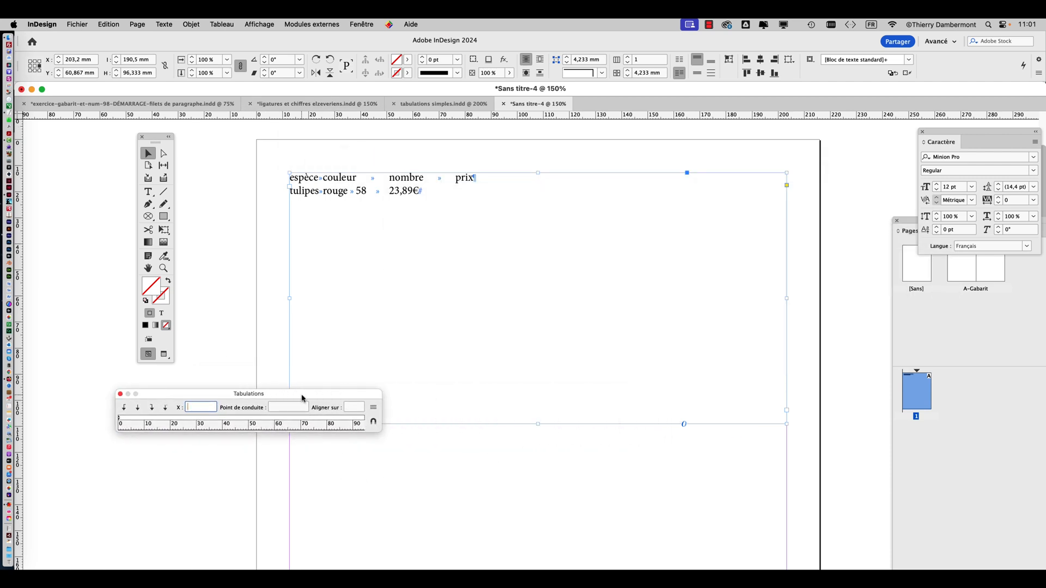
{"action": "left_click_drag", "start_coordinate": [304, 396], "coordinate": [401, 307]}
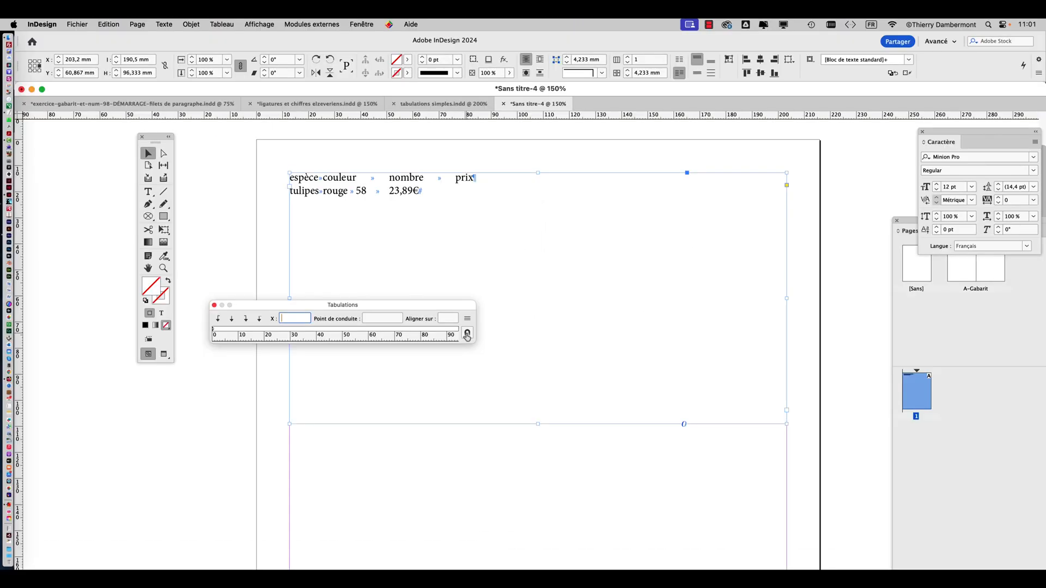
{"action": "left_click", "coordinate": [467, 335]}
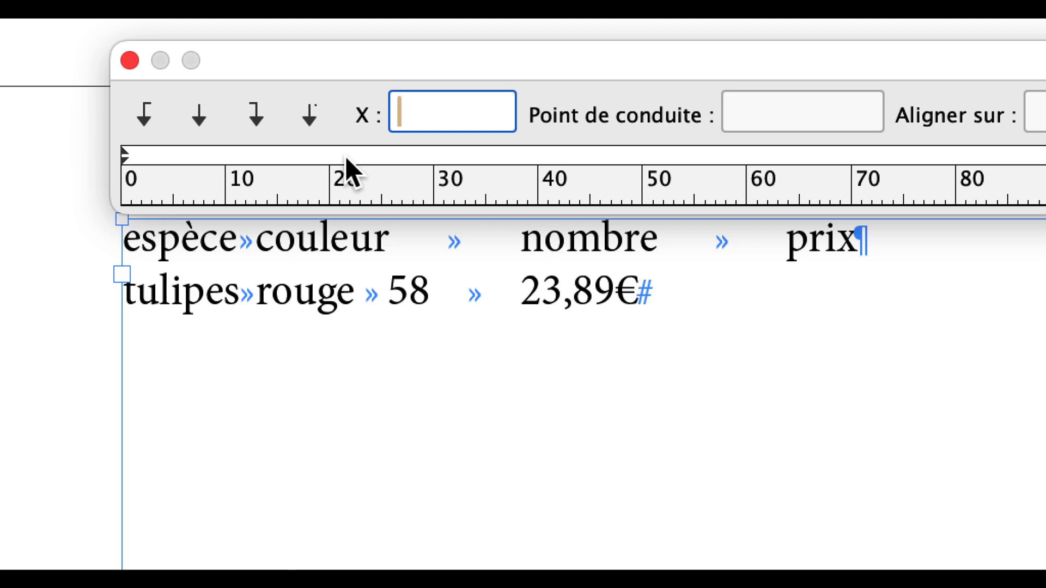
Discard a first trial tab stop and place four centred tab stops at about 15,9, 29,3, 40,2 and 51,5 mm
{"action": "left_click", "coordinate": [293, 156]}
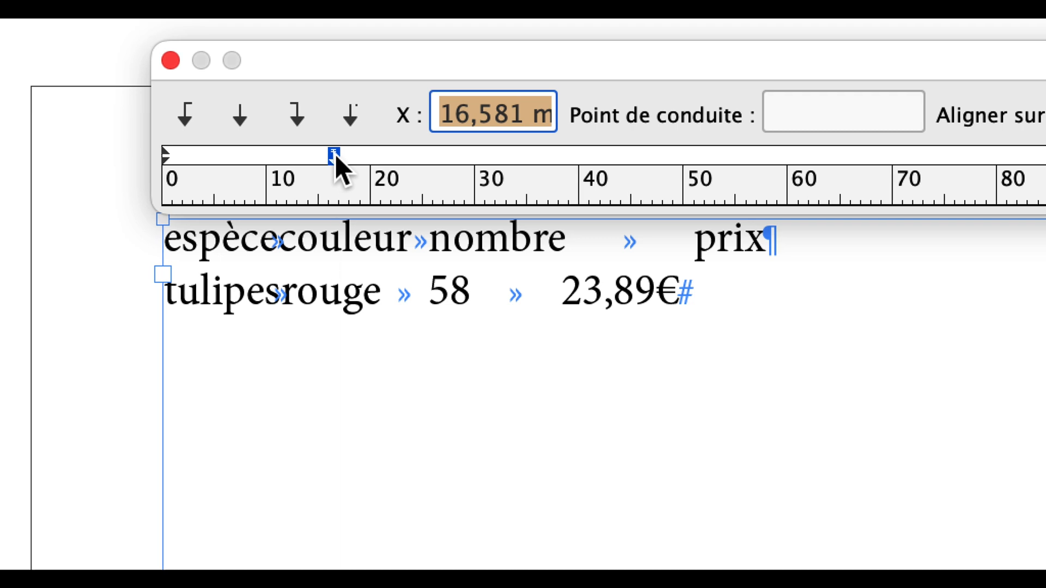
{"action": "left_click_drag", "start_coordinate": [335, 155], "coordinate": [305, 283]}
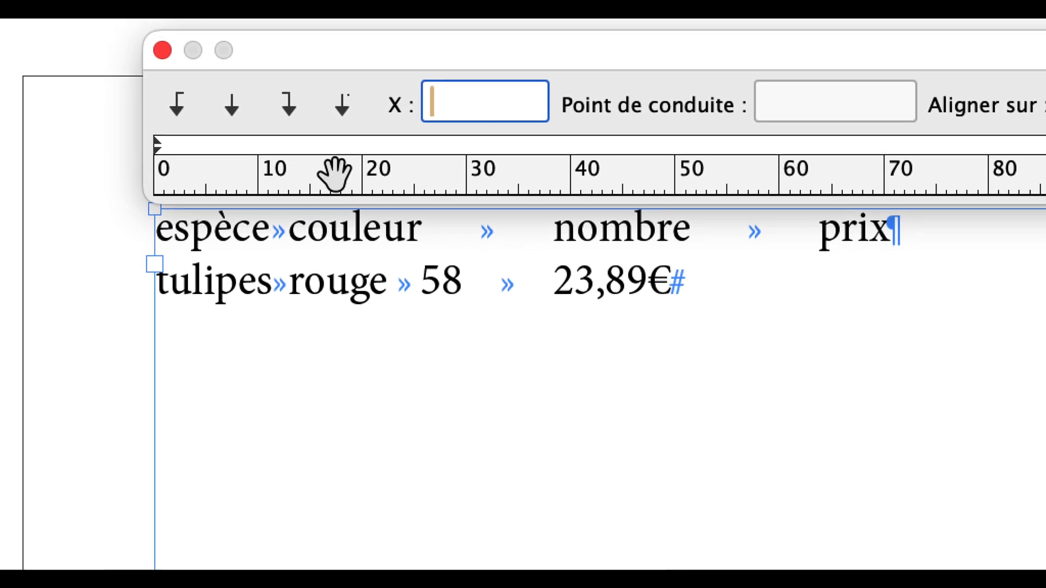
{"action": "left_click", "coordinate": [321, 146]}
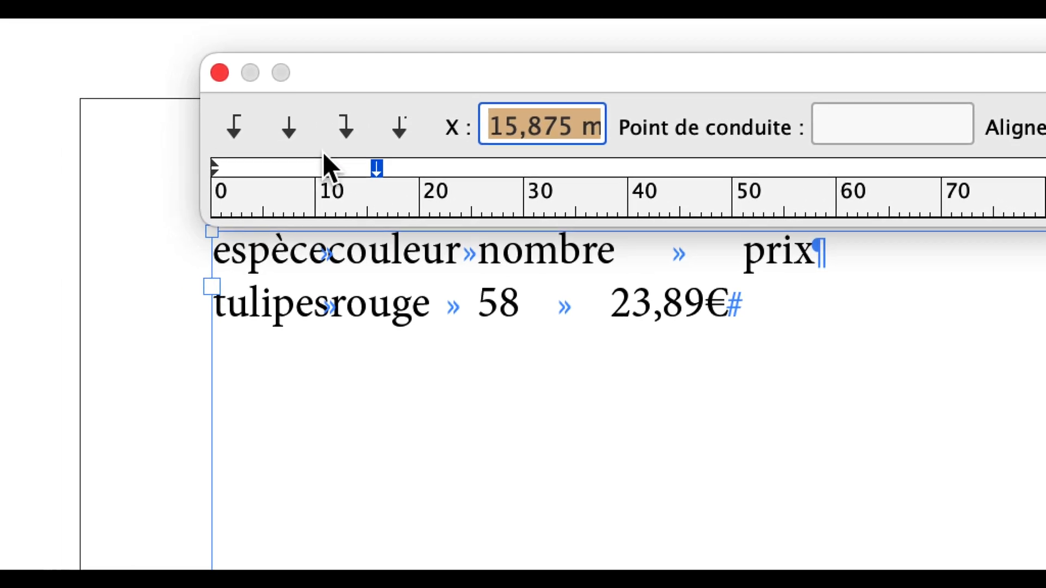
{"action": "left_click", "coordinate": [289, 128]}
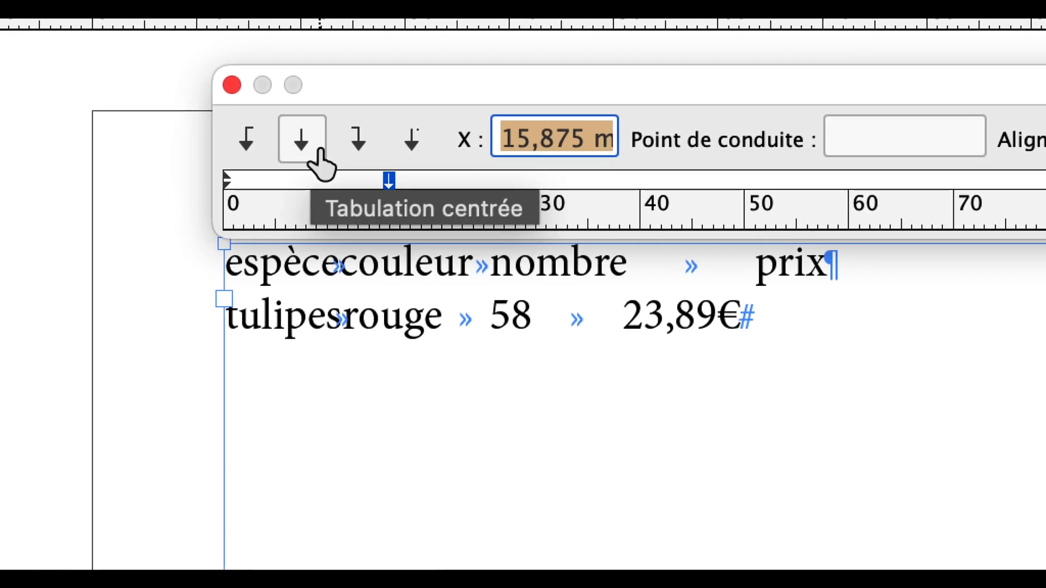
{"action": "left_click", "coordinate": [529, 180]}
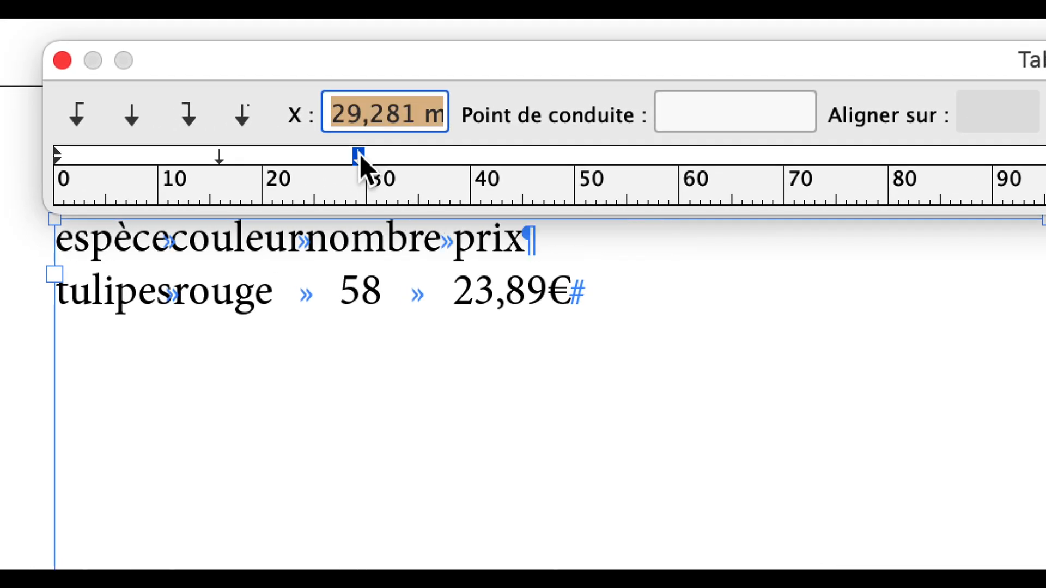
{"action": "left_click", "coordinate": [473, 156]}
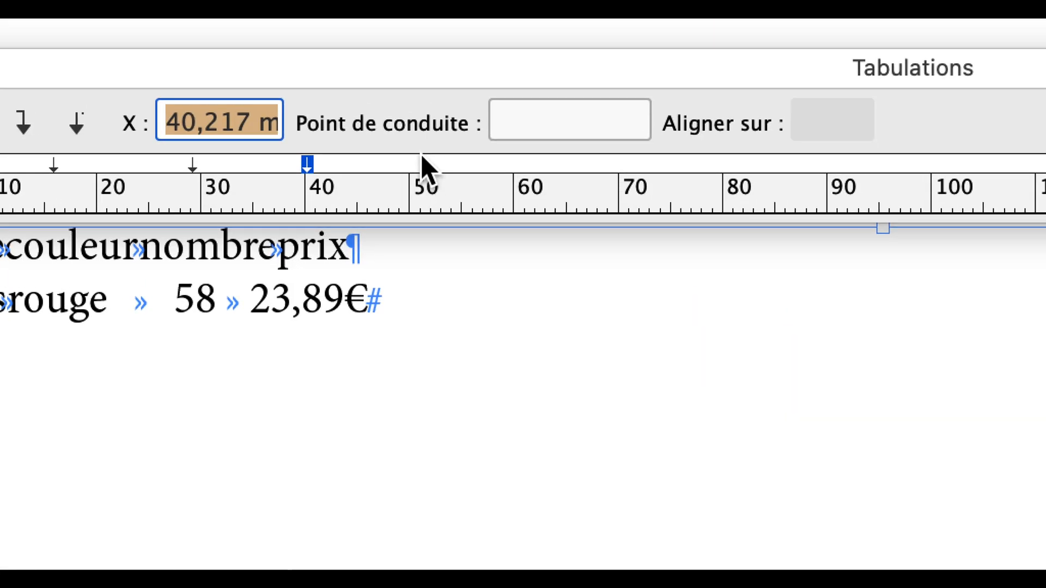
{"action": "left_click", "coordinate": [427, 151]}
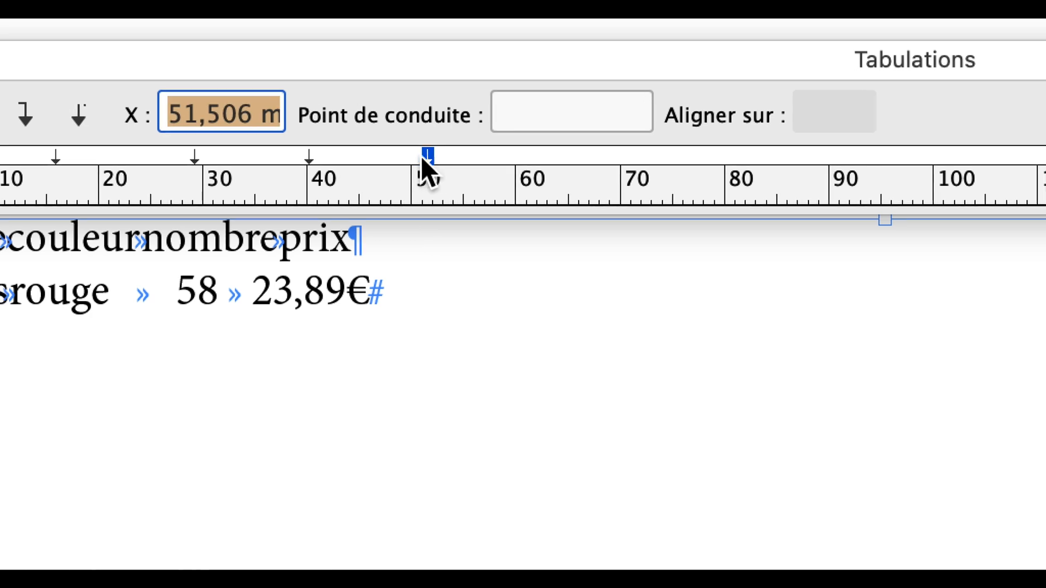
Spread the four centred tab stops out to about 28,9, 47,6, 70,2 and 84,3 mm
{"action": "left_click_drag", "start_coordinate": [424, 158], "coordinate": [636, 158]}
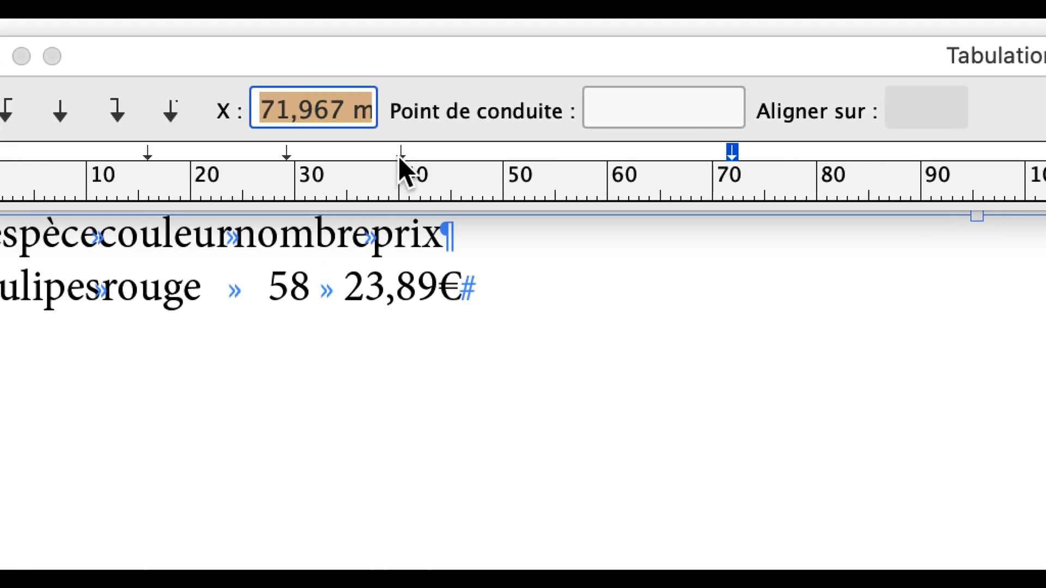
{"action": "left_click_drag", "start_coordinate": [356, 155], "coordinate": [548, 158]}
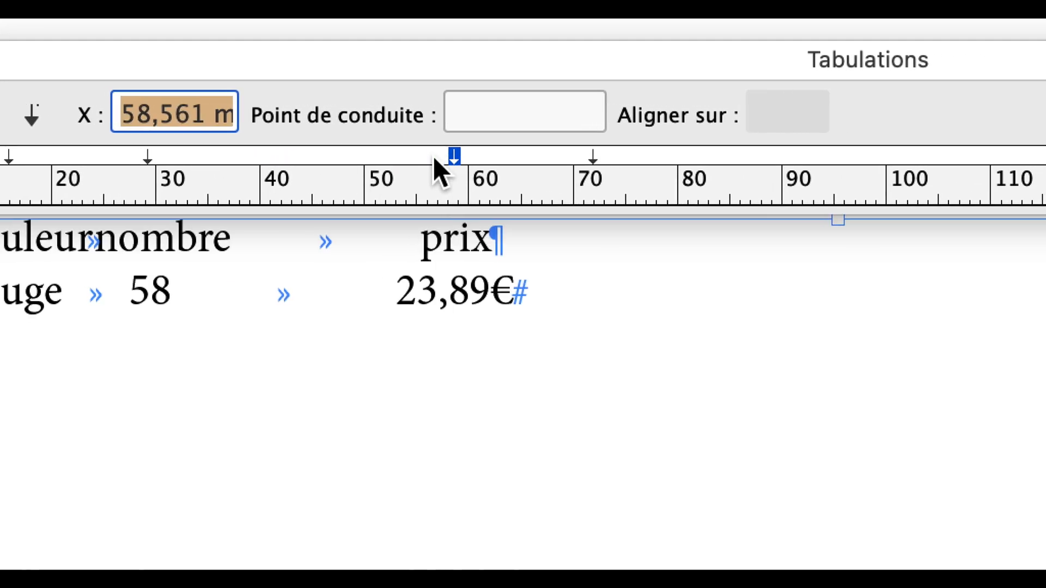
{"action": "left_click_drag", "start_coordinate": [129, 158], "coordinate": [176, 158]}
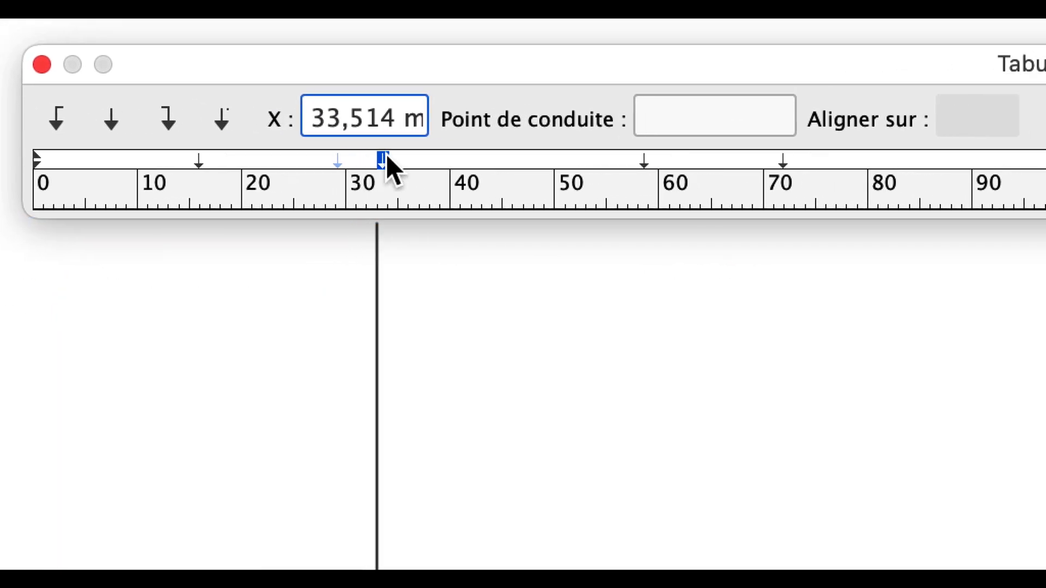
{"action": "left_click_drag", "start_coordinate": [388, 158], "coordinate": [449, 158]}
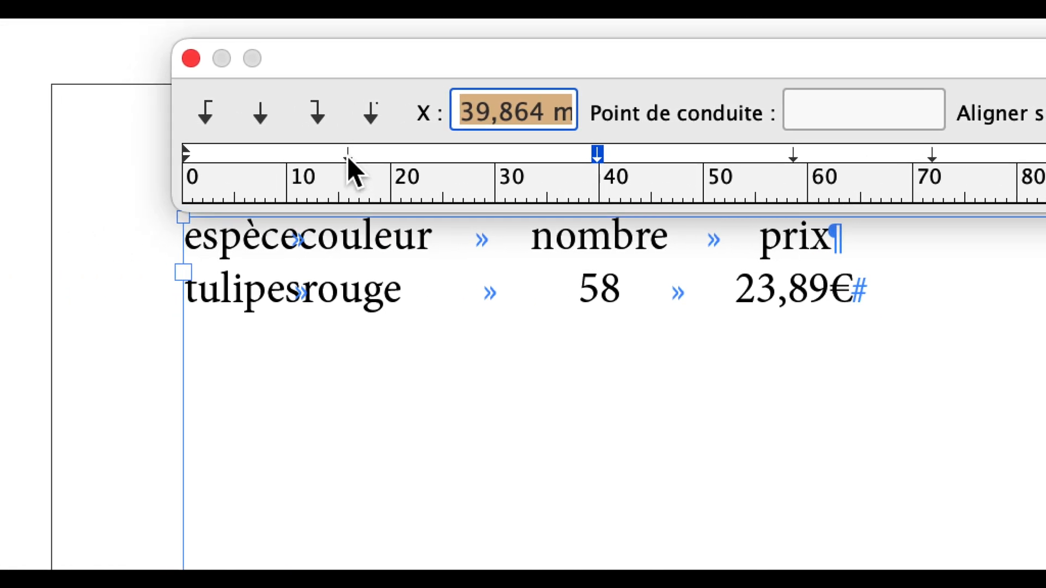
{"action": "left_click_drag", "start_coordinate": [415, 185], "coordinate": [500, 185]}
{"action": "left_click_drag", "start_coordinate": [364, 156], "coordinate": [372, 157]}
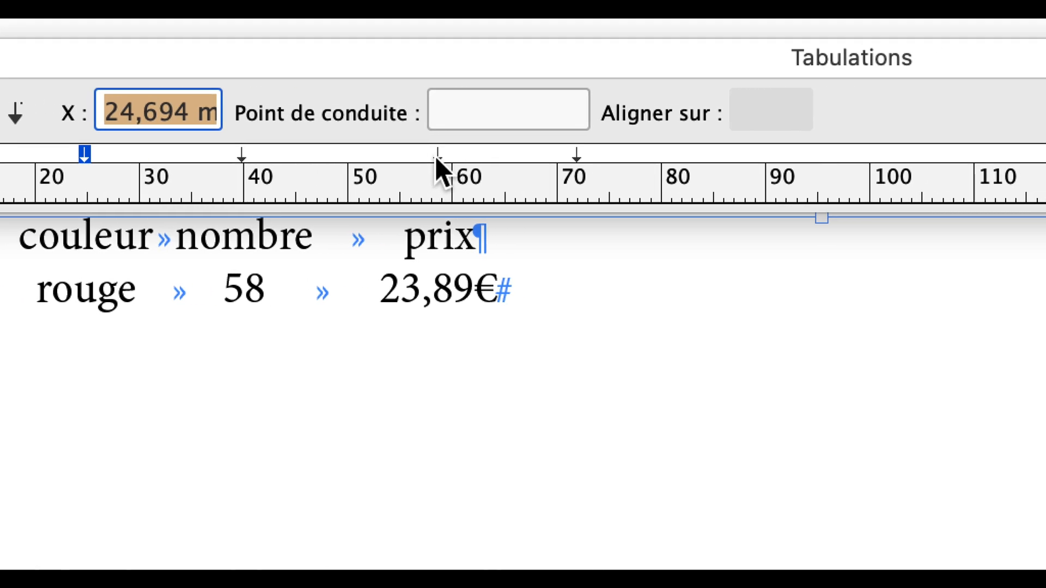
{"action": "left_click_drag", "start_coordinate": [574, 156], "coordinate": [607, 156]}
{"action": "left_click_drag", "start_coordinate": [469, 157], "coordinate": [568, 157]}
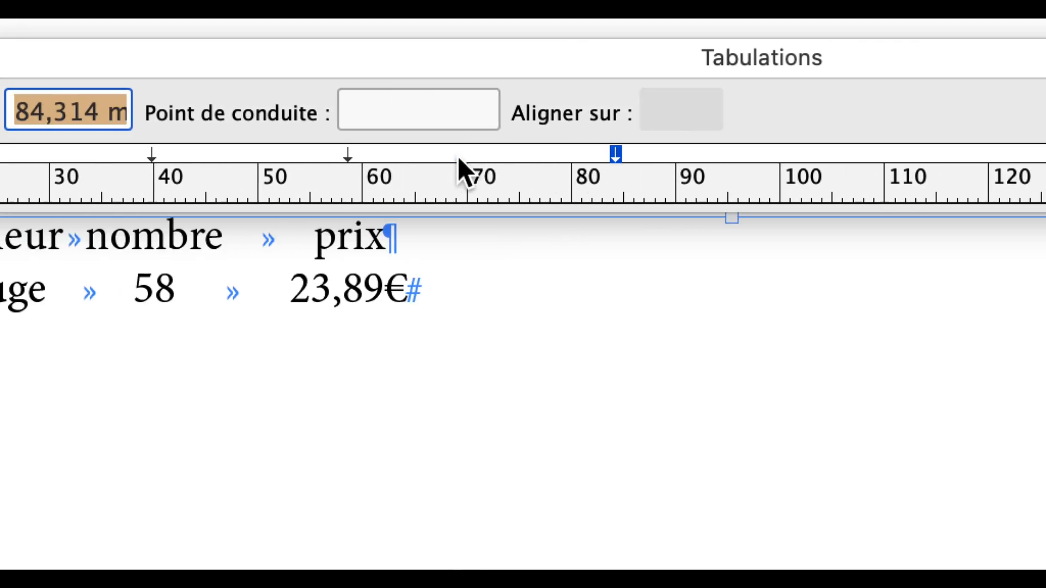
{"action": "left_click_drag", "start_coordinate": [300, 157], "coordinate": [469, 158]}
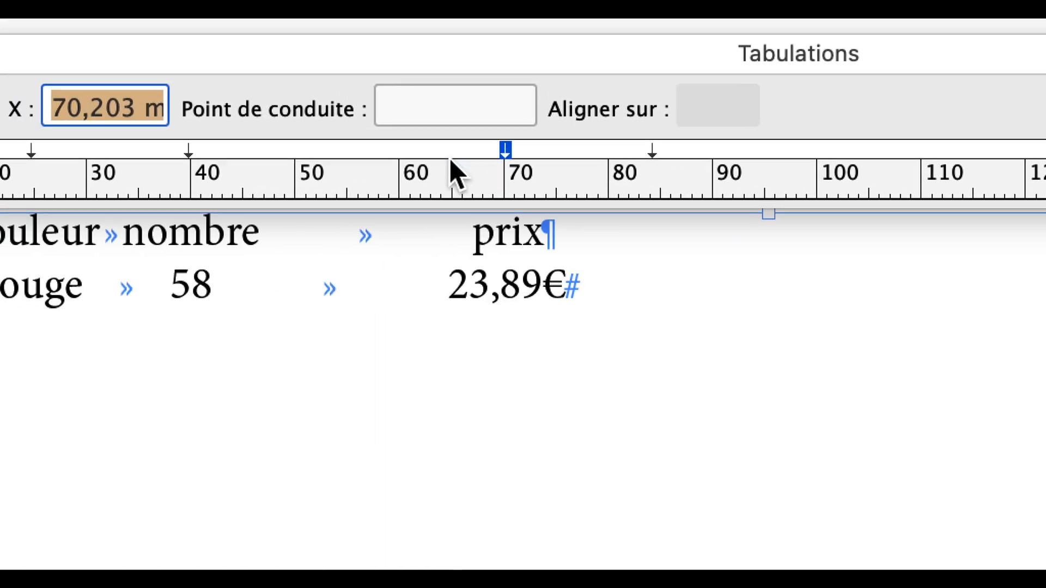
{"action": "left_click_drag", "start_coordinate": [152, 157], "coordinate": [198, 157]}
{"action": "left_click_drag", "start_coordinate": [407, 158], "coordinate": [444, 158]}
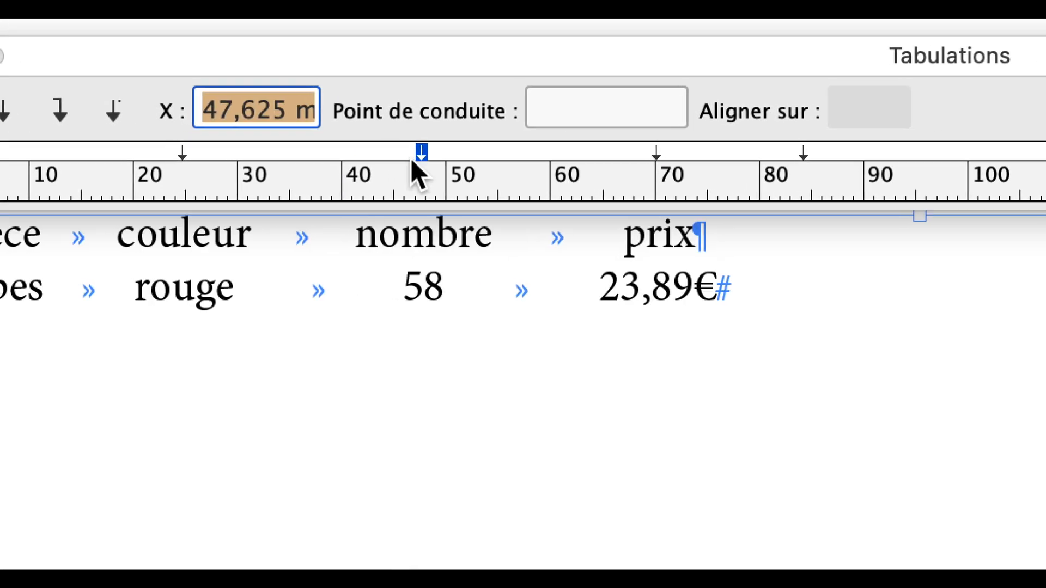
{"action": "left_click_drag", "start_coordinate": [203, 156], "coordinate": [221, 157]}
{"action": "left_click_drag", "start_coordinate": [374, 157], "coordinate": [396, 157]}
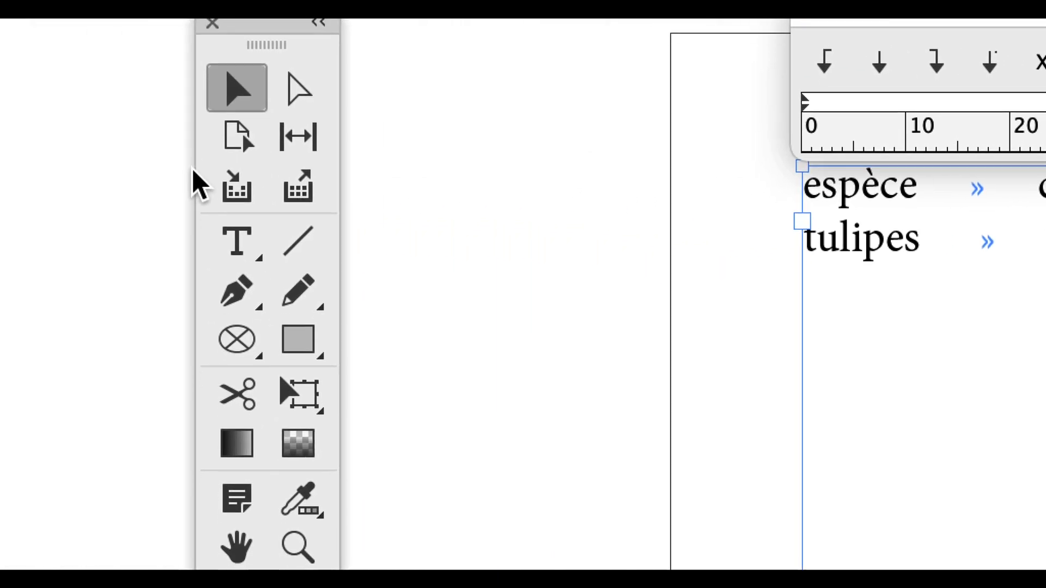
Insert a leading tab before "espèce" and before "tulipes", and reselect the text frame
{"action": "left_click", "coordinate": [201, 197]}
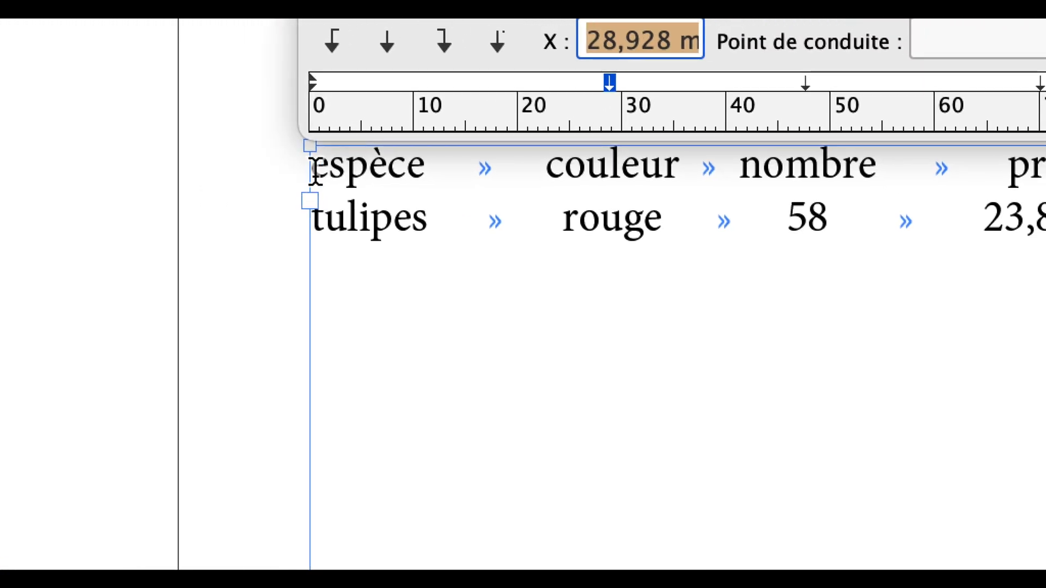
{"action": "left_click", "coordinate": [323, 164]}
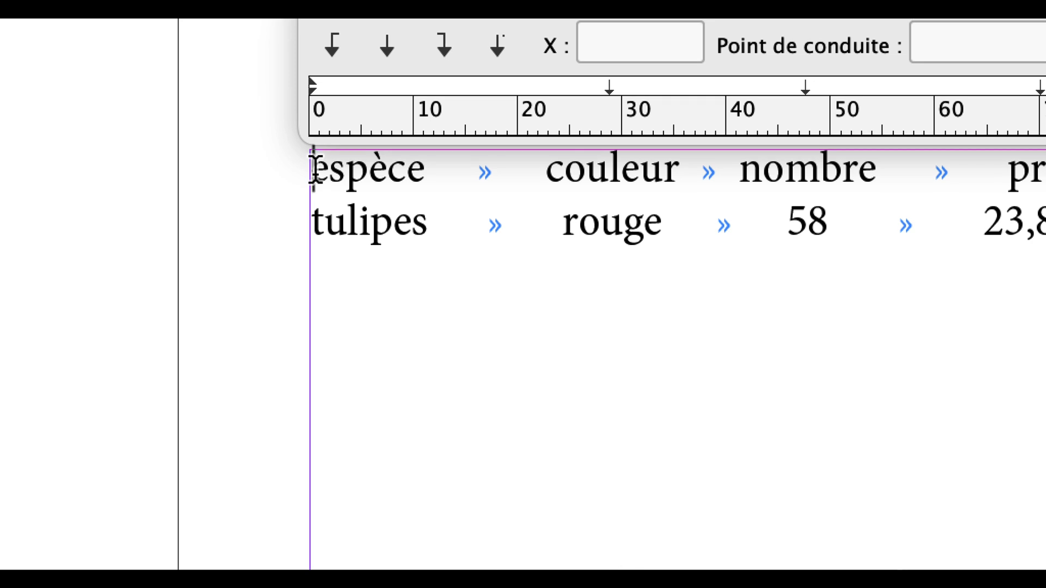
{"action": "key", "text": "Tab"}
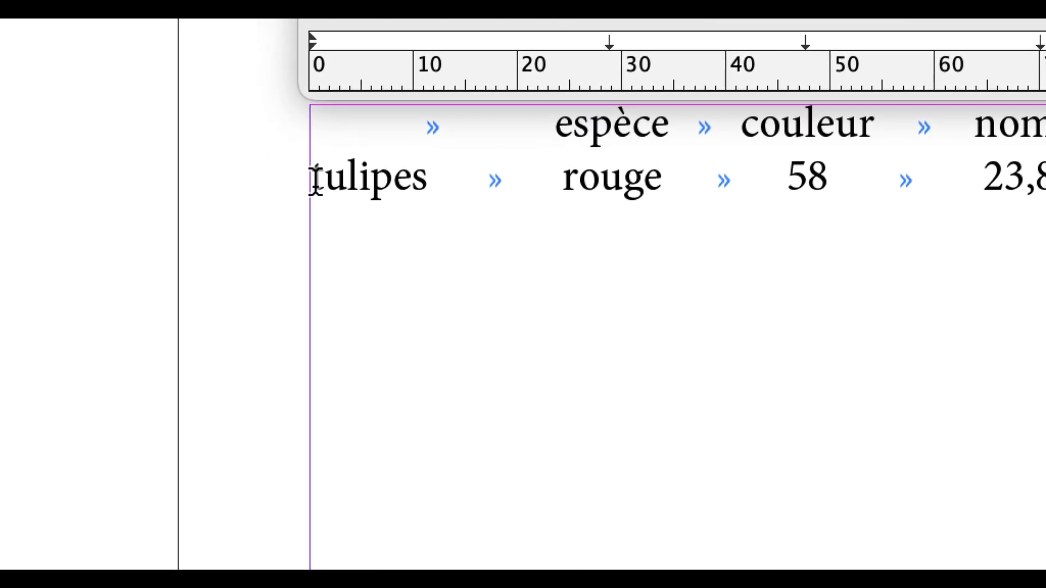
{"action": "left_click", "coordinate": [315, 180]}
{"action": "key", "text": "Tab"}
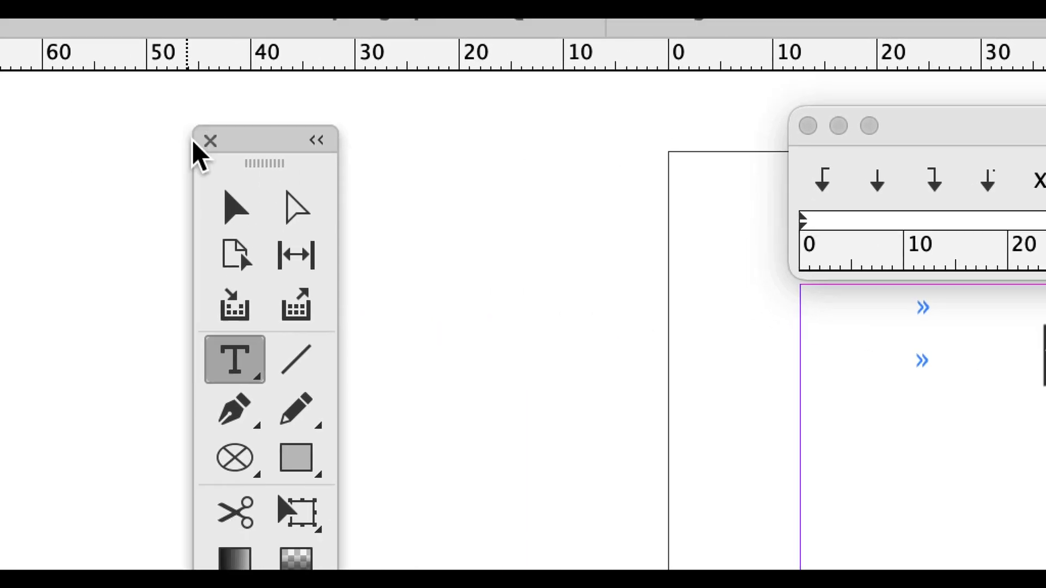
{"action": "left_click", "coordinate": [207, 169]}
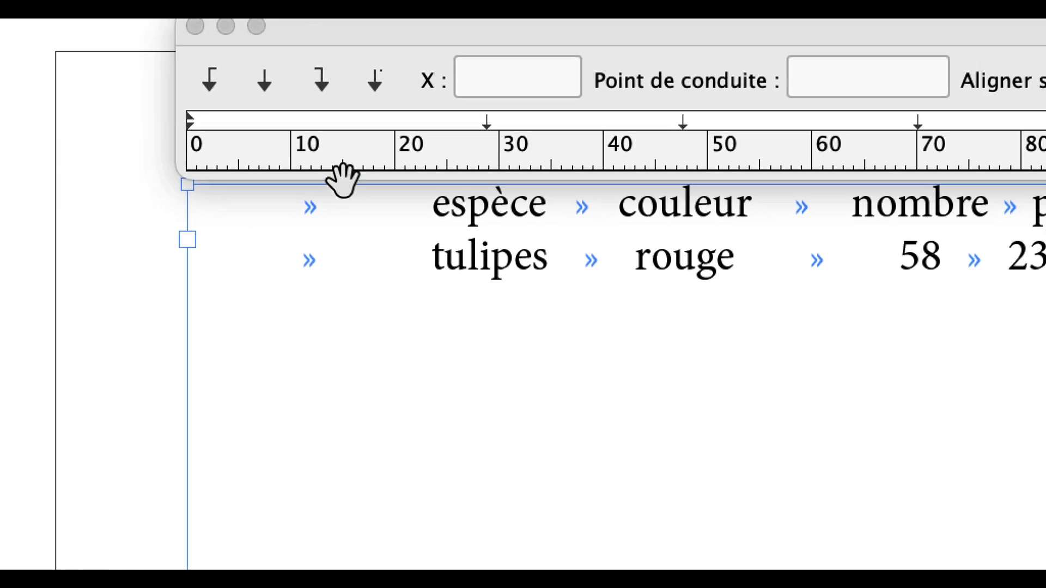
Shift the four centred tab stops to about 14,1, 37, 59,6 and 81,1 mm, undoing one misplaced move of the second stop
{"action": "left_click_drag", "start_coordinate": [372, 156], "coordinate": [247, 157]}
{"action": "left_click_drag", "start_coordinate": [349, 172], "coordinate": [336, 169]}
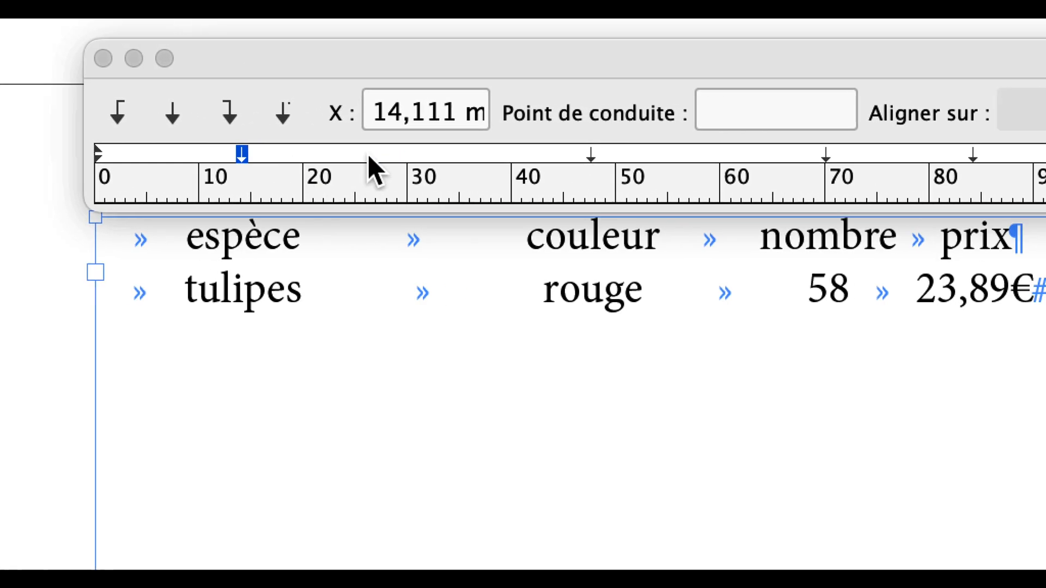
{"action": "left_click_drag", "start_coordinate": [693, 156], "coordinate": [634, 156]}
{"action": "left_click_drag", "start_coordinate": [400, 158], "coordinate": [316, 176]}
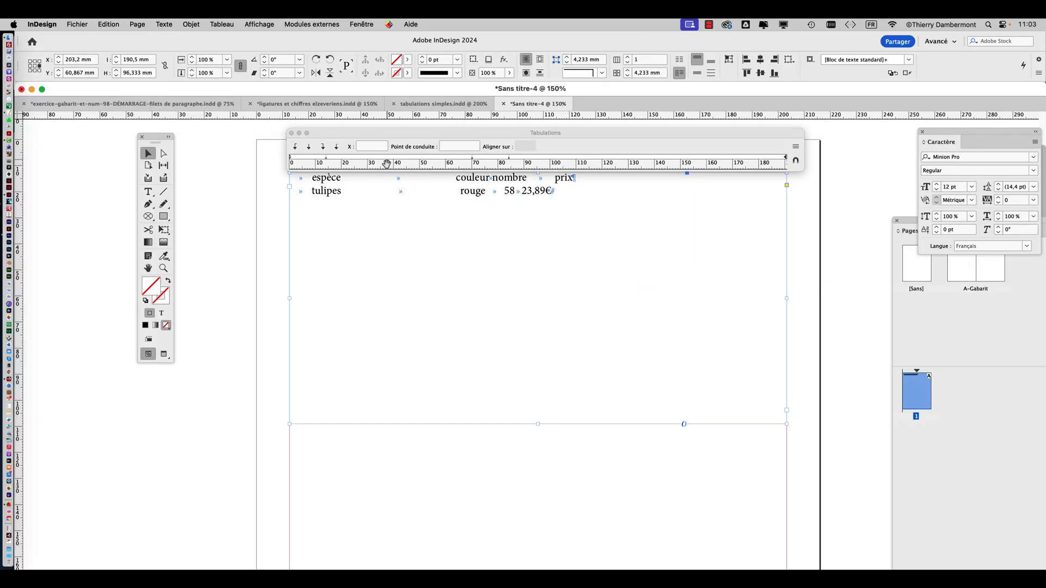
{"action": "key", "text": "super+z"}
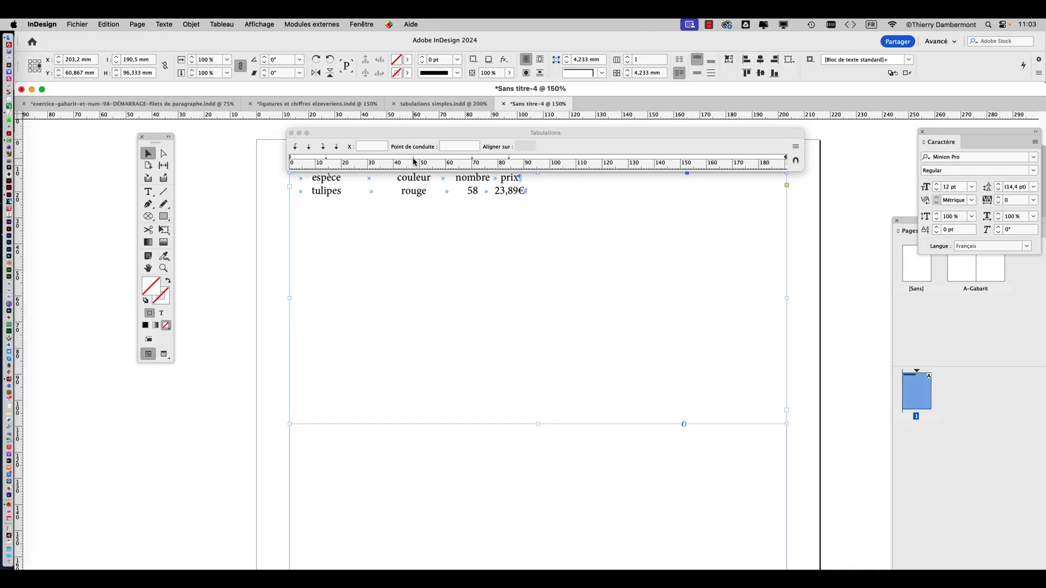
{"action": "left_click_drag", "start_coordinate": [415, 161], "coordinate": [388, 161]}
{"action": "left_click_drag", "start_coordinate": [472, 161], "coordinate": [444, 159]}
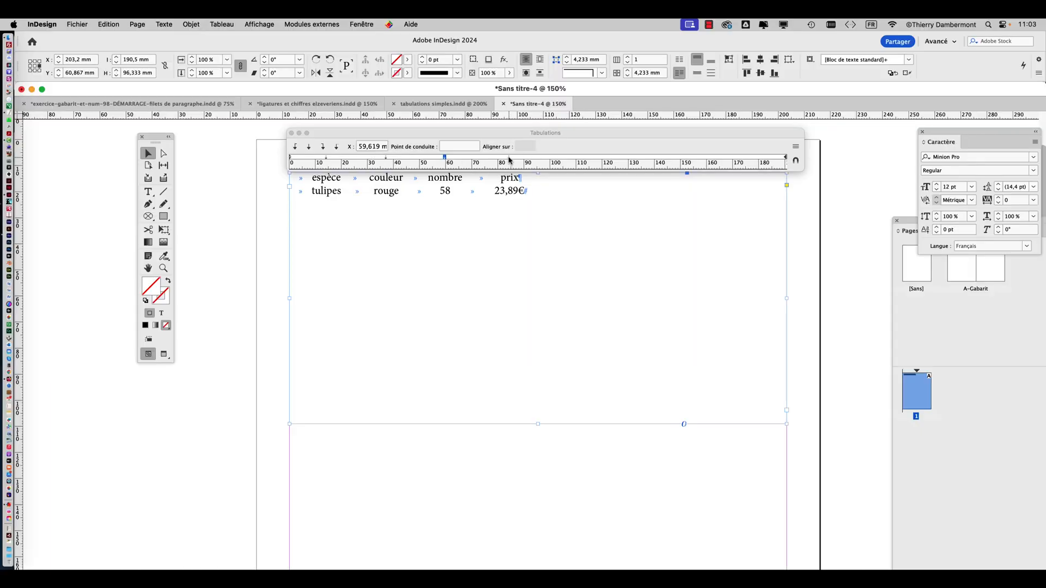
{"action": "left_click_drag", "start_coordinate": [510, 160], "coordinate": [502, 161]}
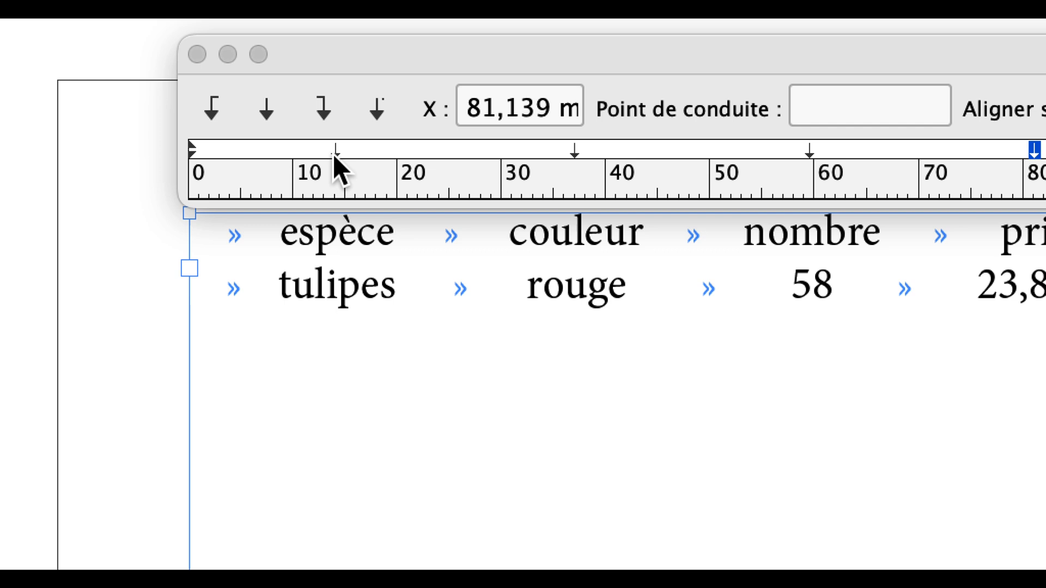
Set the position of the first tab stop, for the "espèce" column, to exactly 15 mm
{"action": "left_click", "coordinate": [336, 152]}
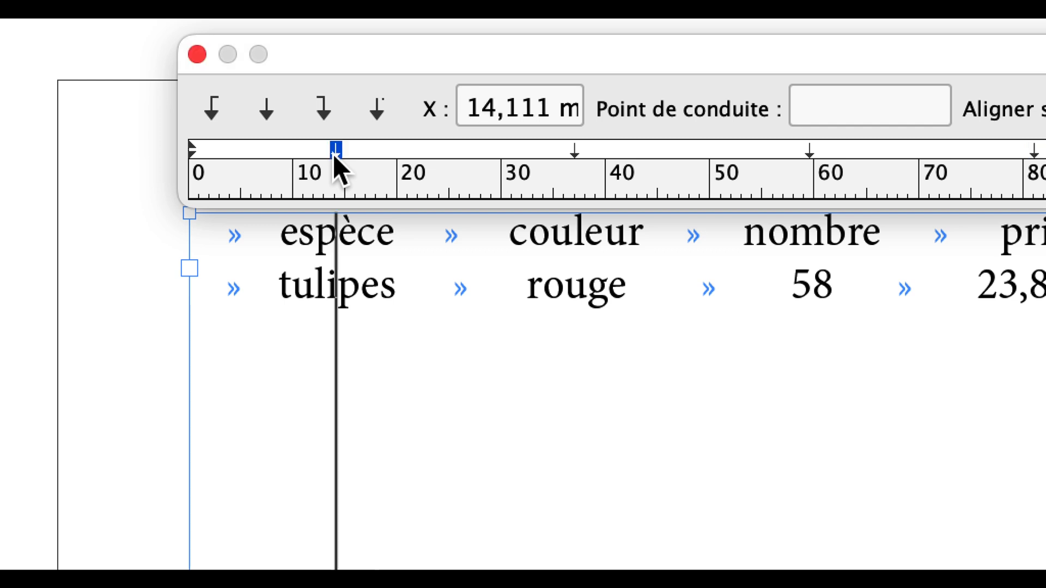
{"action": "left_click_drag", "start_coordinate": [464, 107], "coordinate": [487, 109]}
{"action": "left_click_drag", "start_coordinate": [364, 146], "coordinate": [456, 150]}
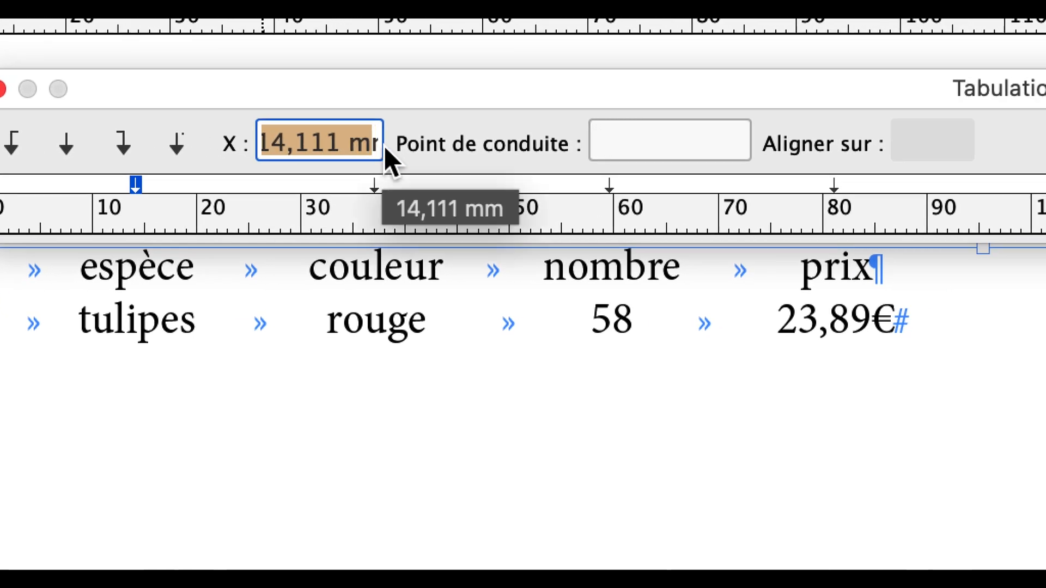
{"action": "type", "text": "15"}
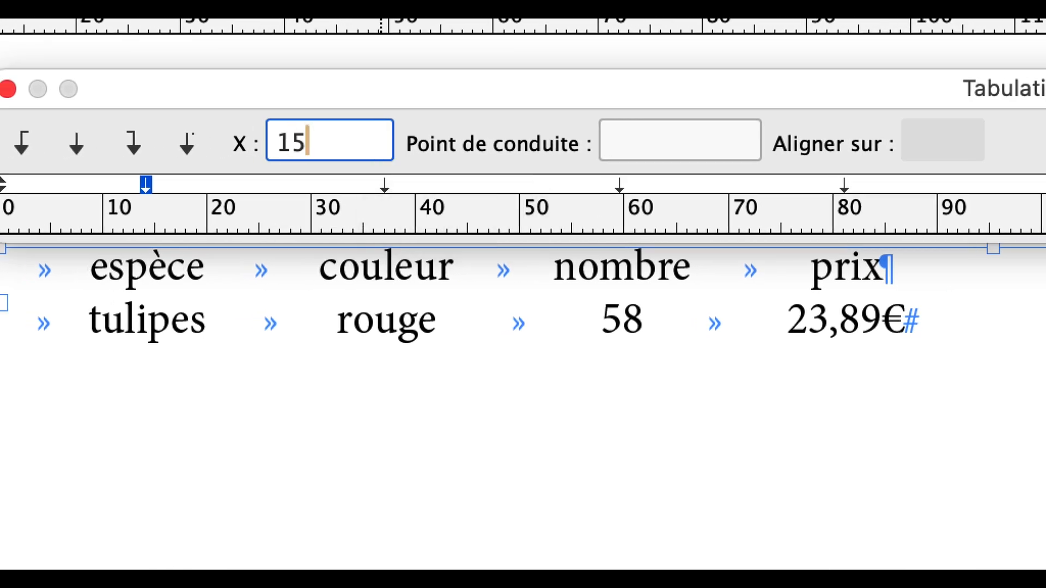
{"action": "key", "text": "Tab"}
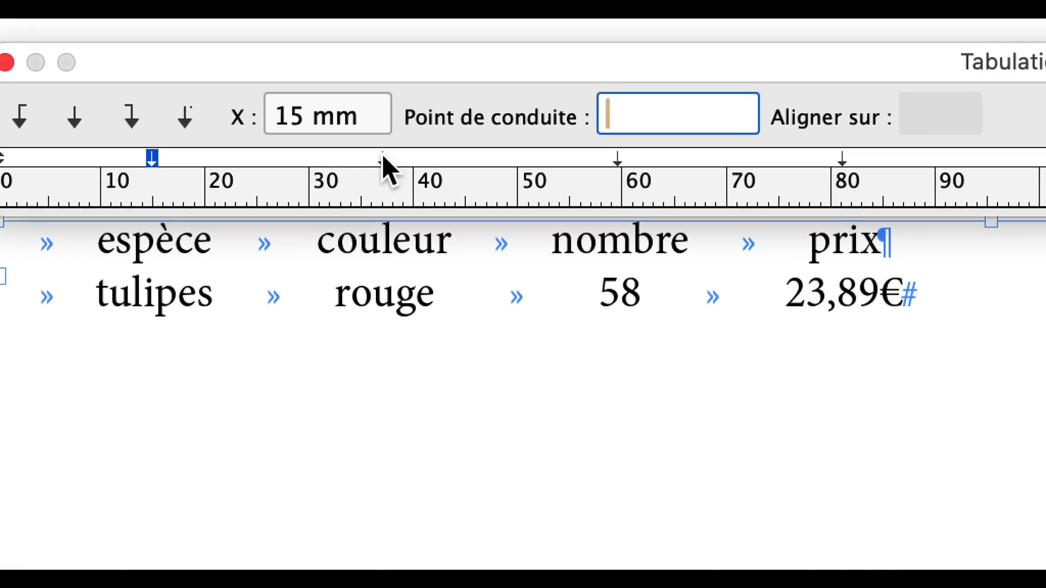
Try the "couleur" column's tab stop at 45 mm and 30 mm, and settle on 40 mm
{"action": "left_click", "coordinate": [372, 185]}
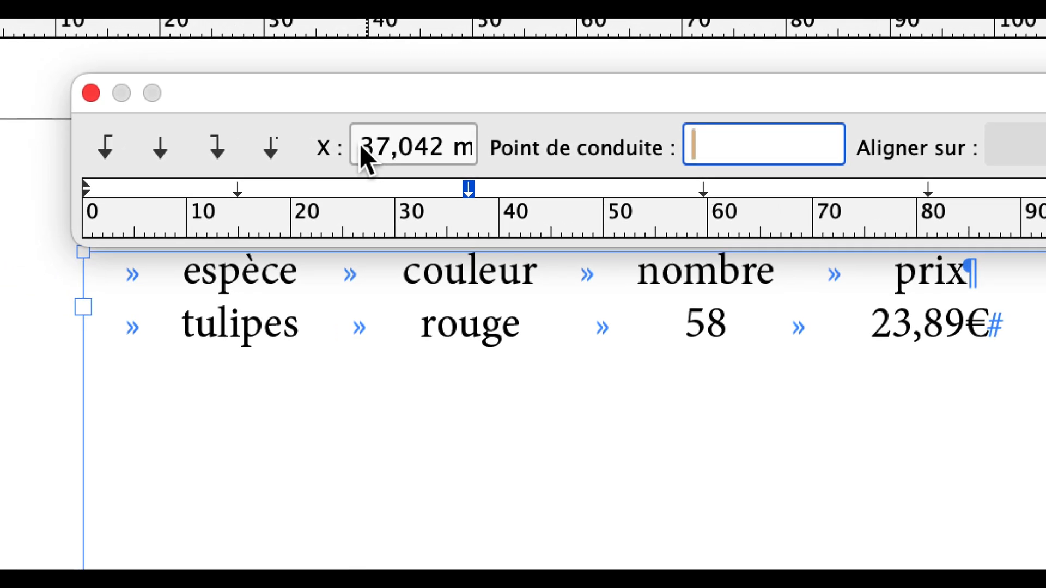
{"action": "left_click", "coordinate": [351, 138]}
{"action": "left_click_drag", "start_coordinate": [350, 137], "coordinate": [485, 147]}
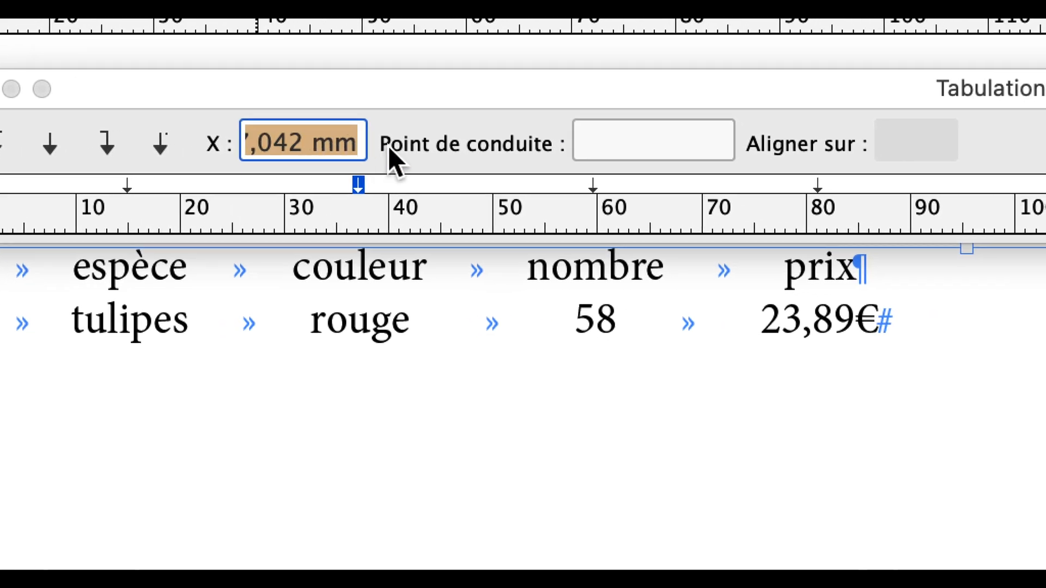
{"action": "type", "text": "45"}
{"action": "key", "text": "Tab"}
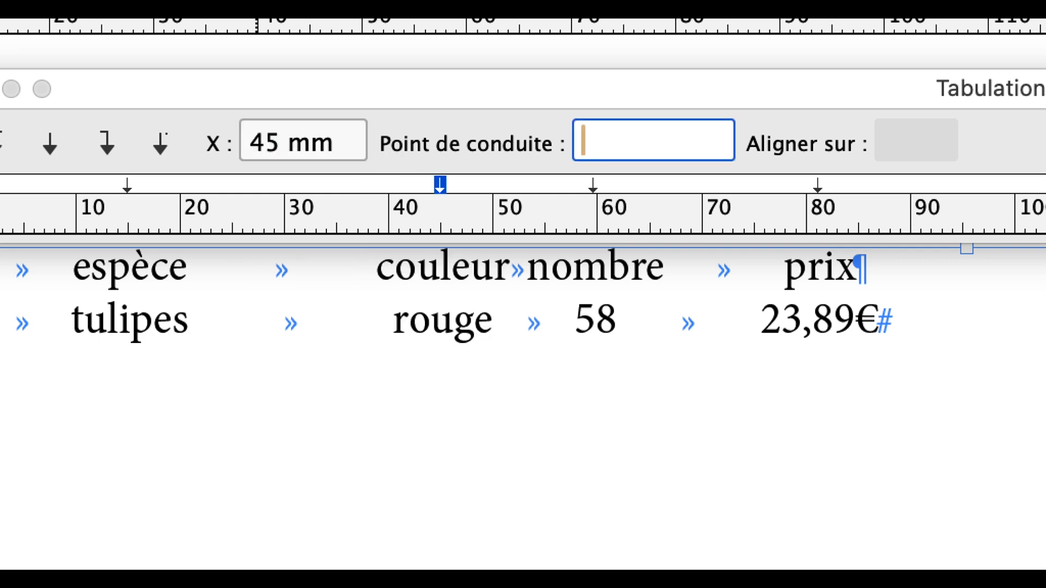
{"action": "left_click_drag", "start_coordinate": [344, 145], "coordinate": [243, 146]}
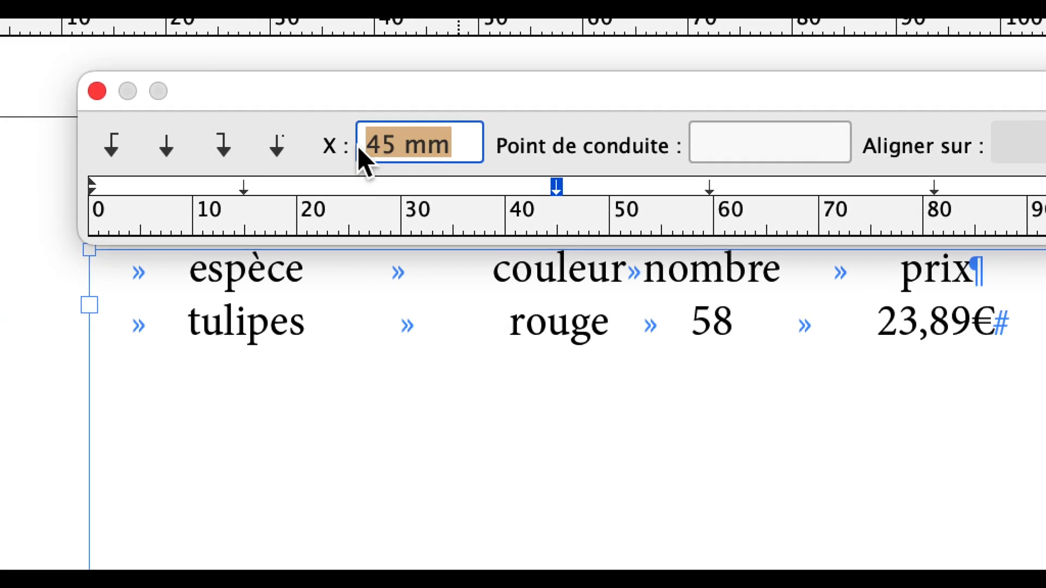
{"action": "type", "text": "30"}
{"action": "key", "text": "Tab"}
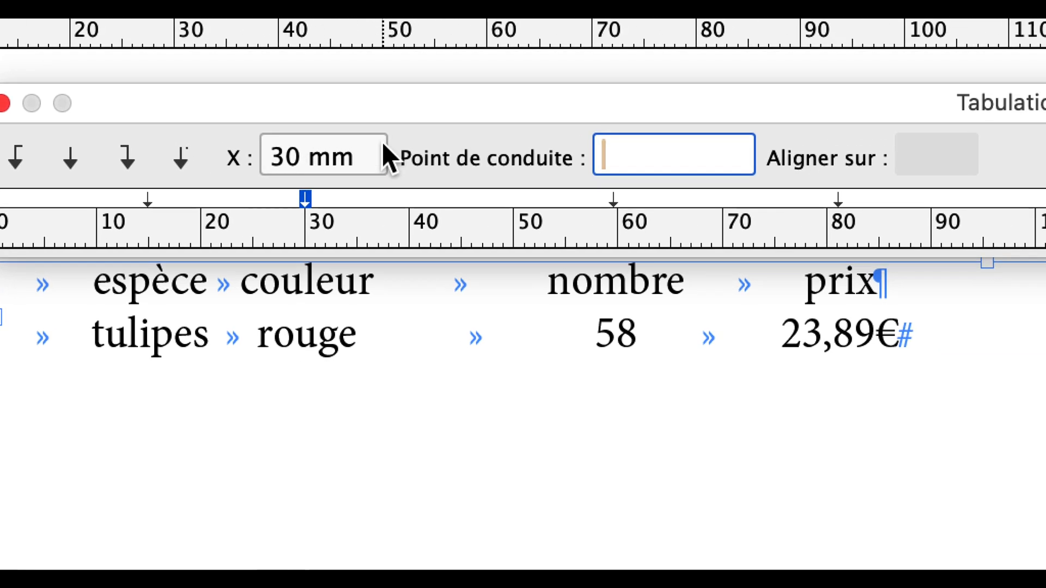
{"action": "left_click_drag", "start_coordinate": [384, 145], "coordinate": [271, 144]}
{"action": "type", "text": "40"}
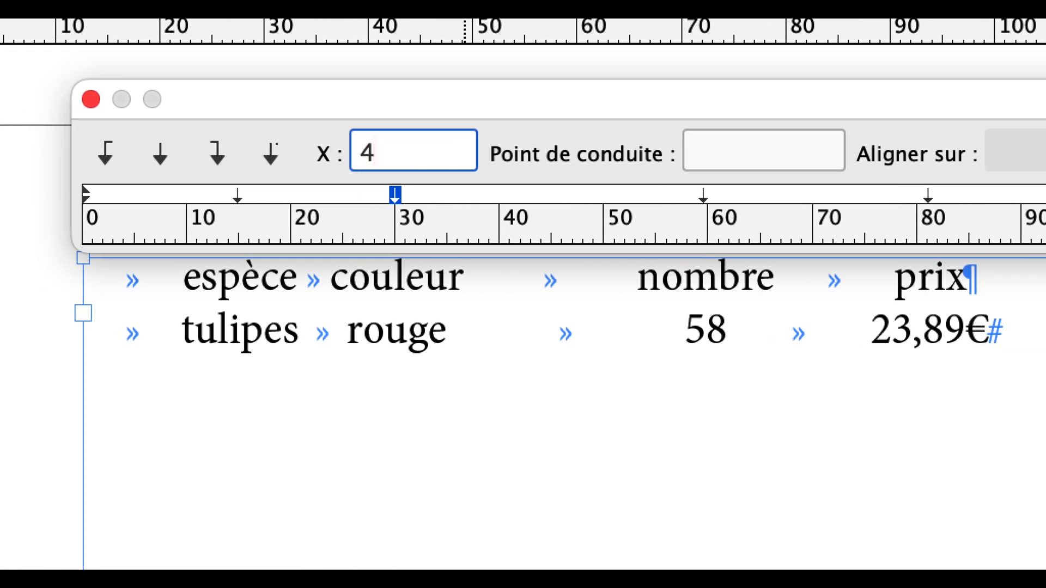
{"action": "key", "text": "Tab"}
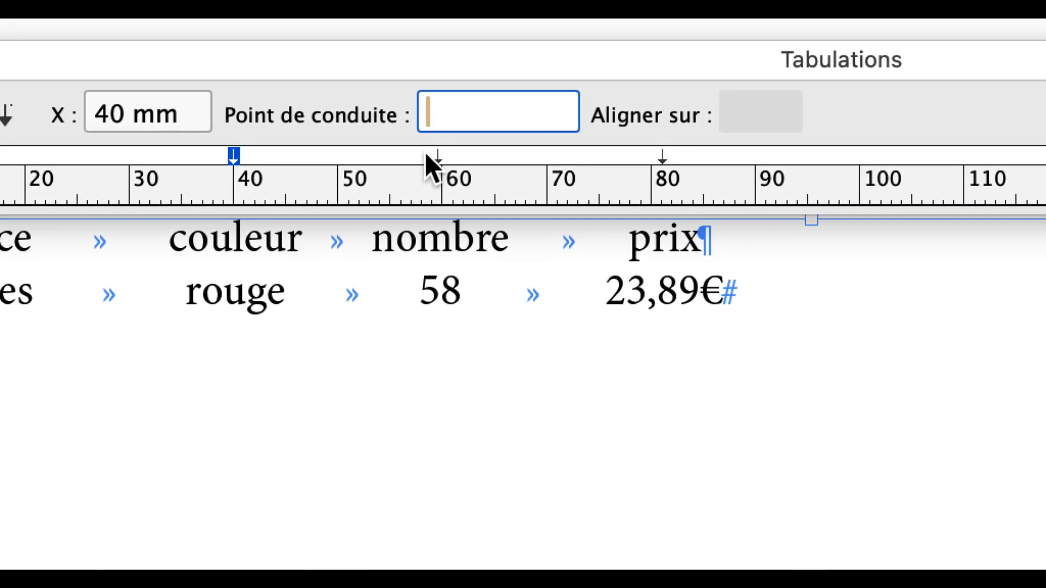
Set the position of the third tab stop, for the "nombre" column, to 65 mm
{"action": "left_click", "coordinate": [428, 155]}
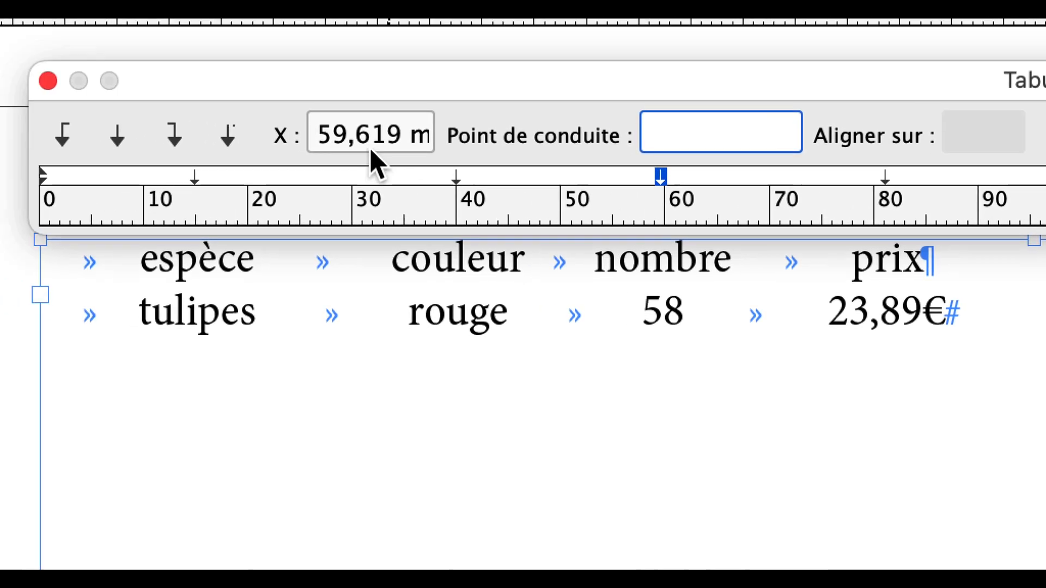
{"action": "left_click_drag", "start_coordinate": [321, 134], "coordinate": [464, 132]}
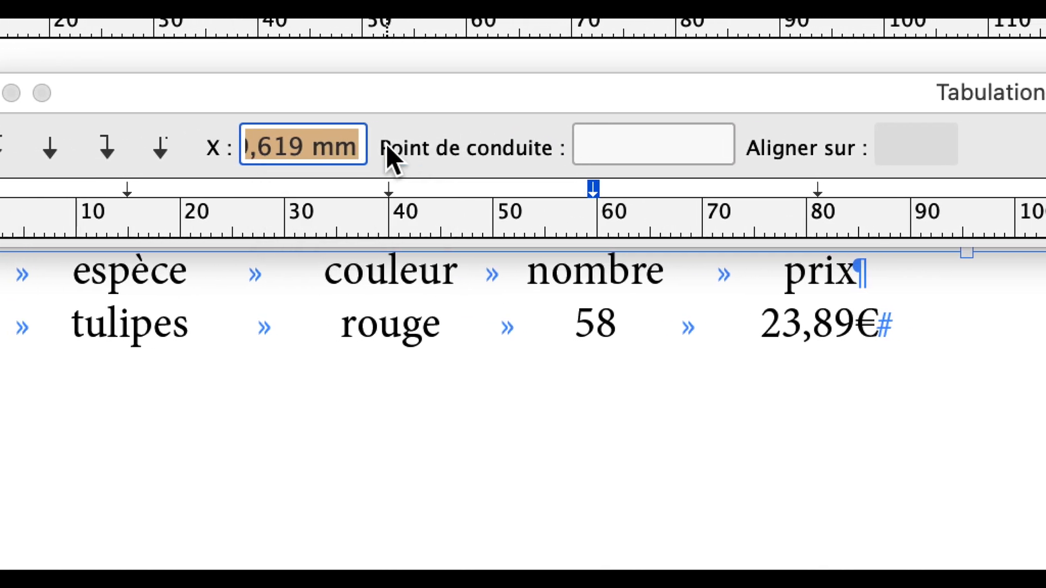
{"action": "type", "text": "65"}
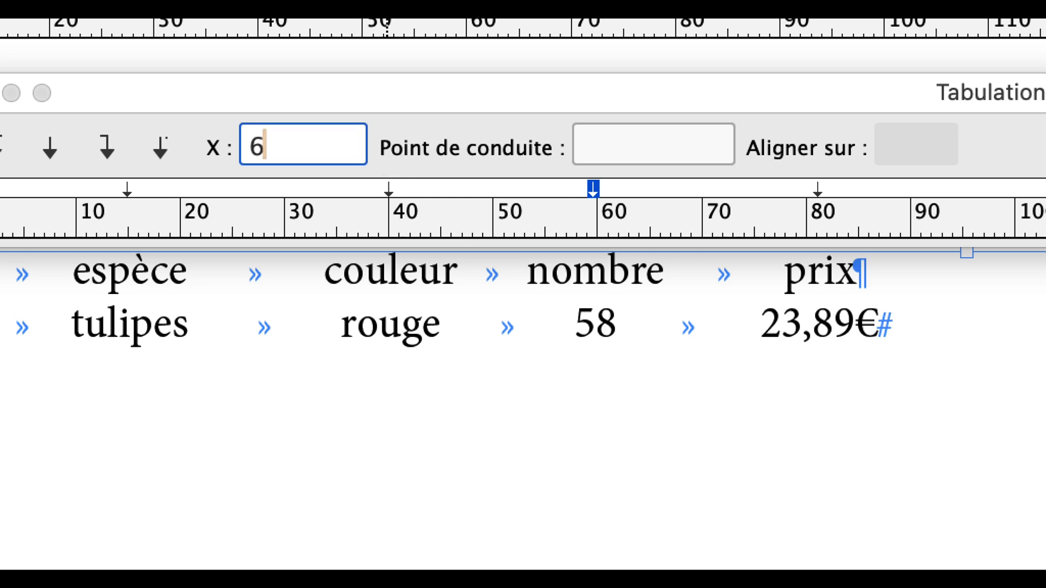
{"action": "key", "text": "Tab"}
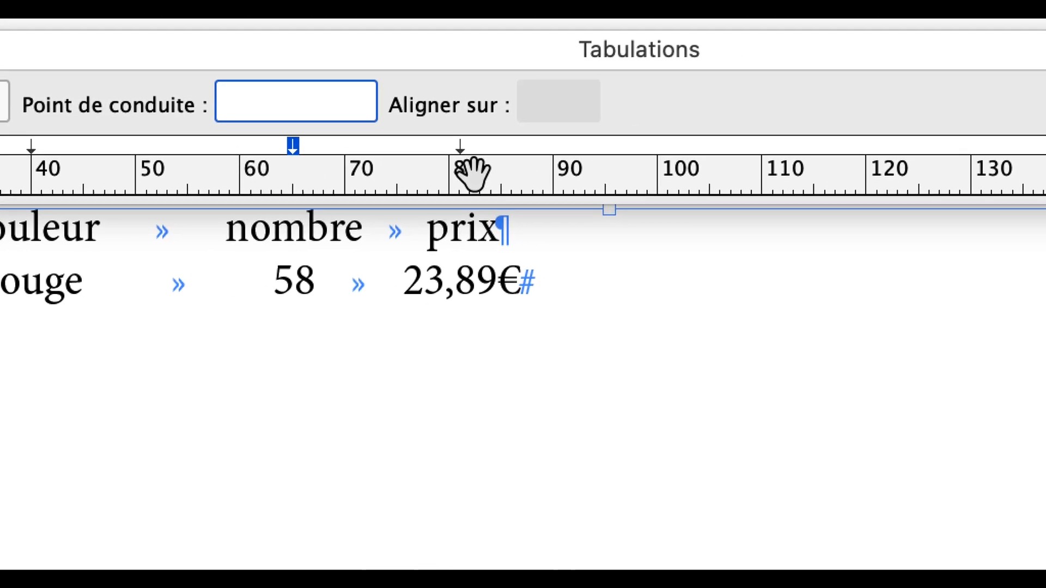
Set the position of the fourth tab stop, for the "prix" column, to 90 mm
{"action": "left_click", "coordinate": [577, 151]}
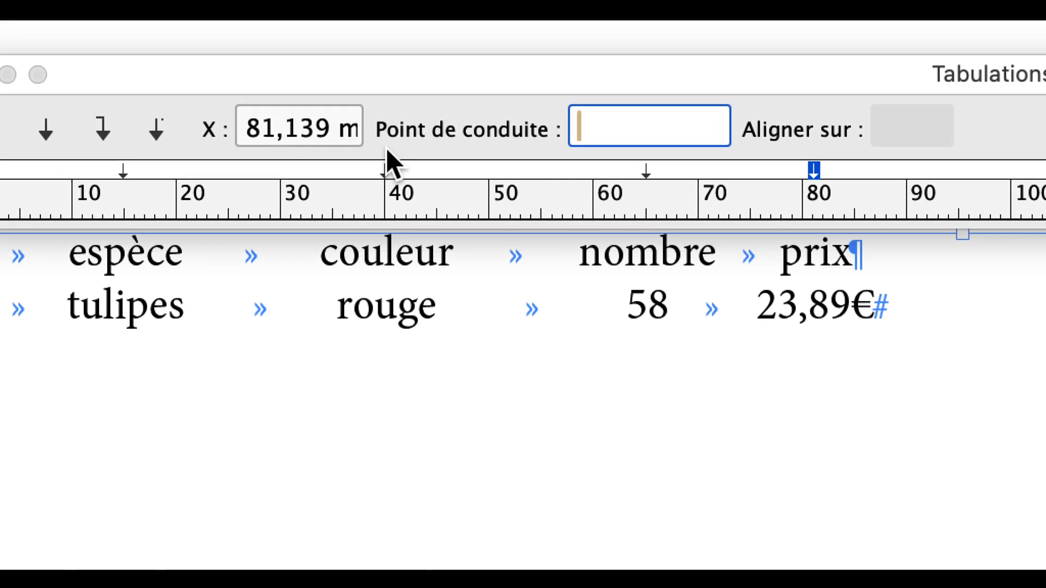
{"action": "left_click", "coordinate": [210, 115]}
{"action": "left_click_drag", "start_coordinate": [360, 144], "coordinate": [497, 146]}
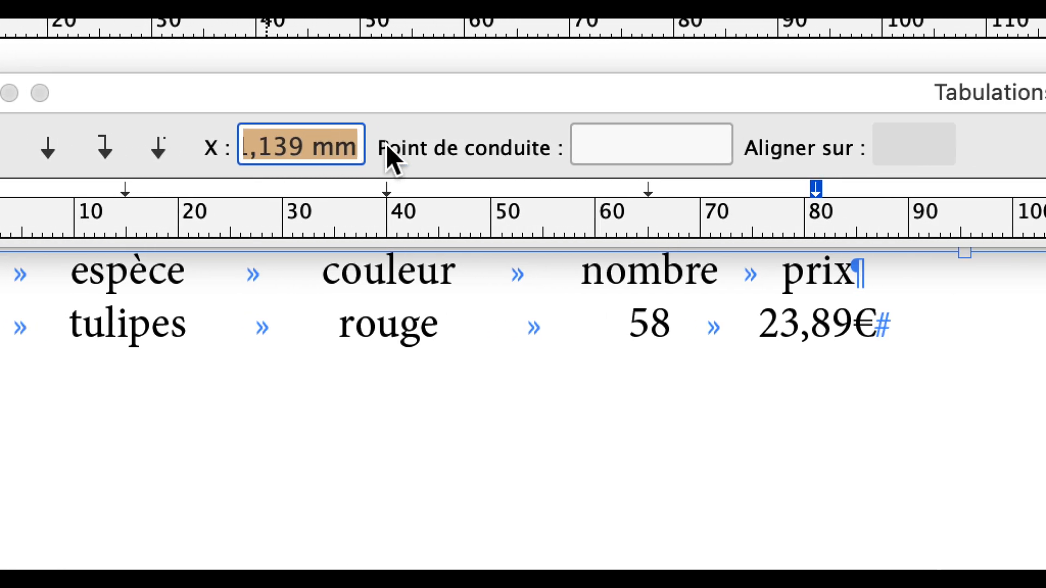
{"action": "type", "text": "90"}
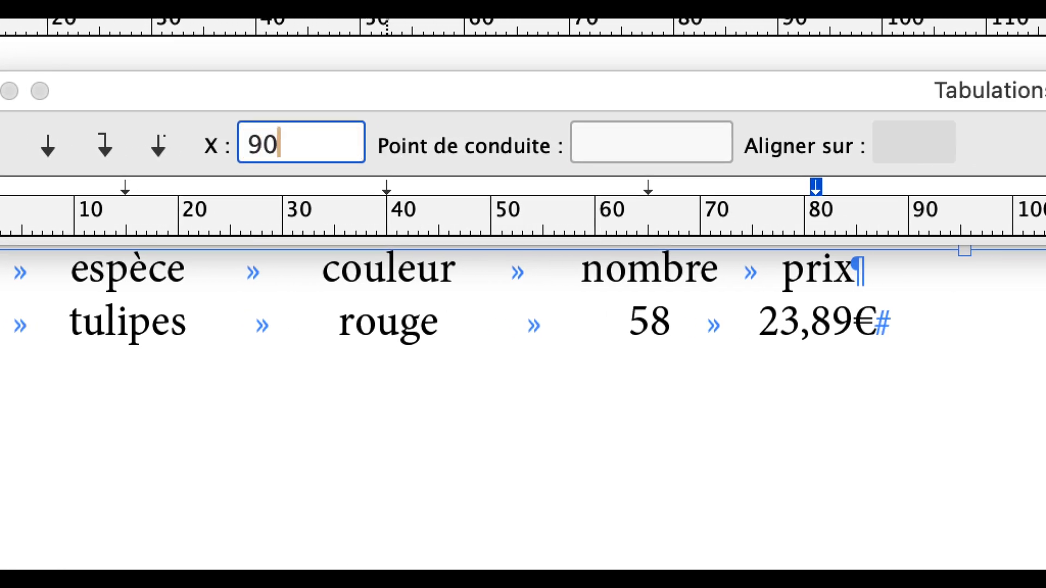
{"action": "key", "text": "Tab"}
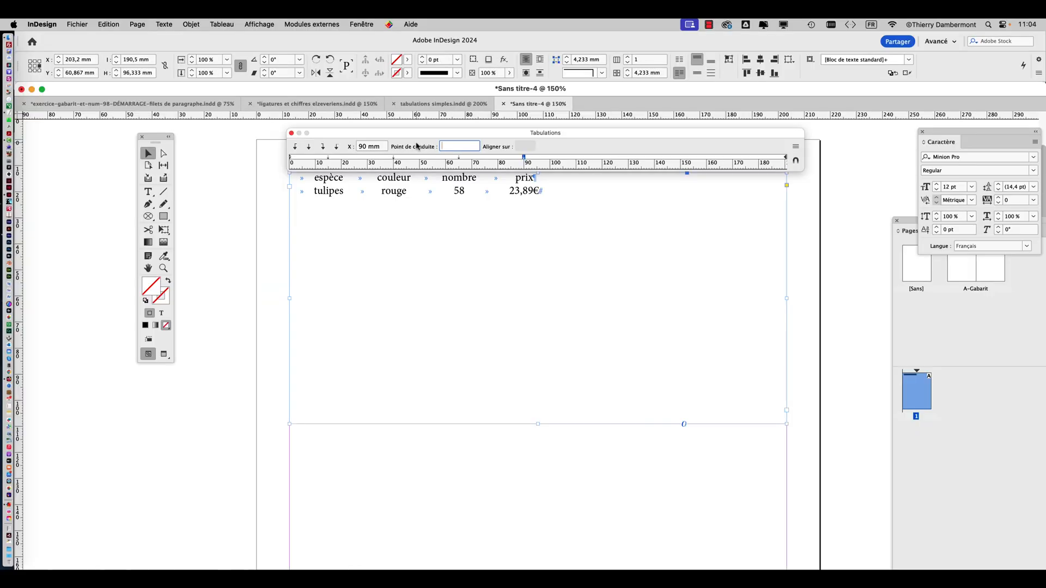
Save the document under the new name "tabulations - 01.indd" in the VENDREDI folder
{"action": "left_click", "coordinate": [76, 24]}
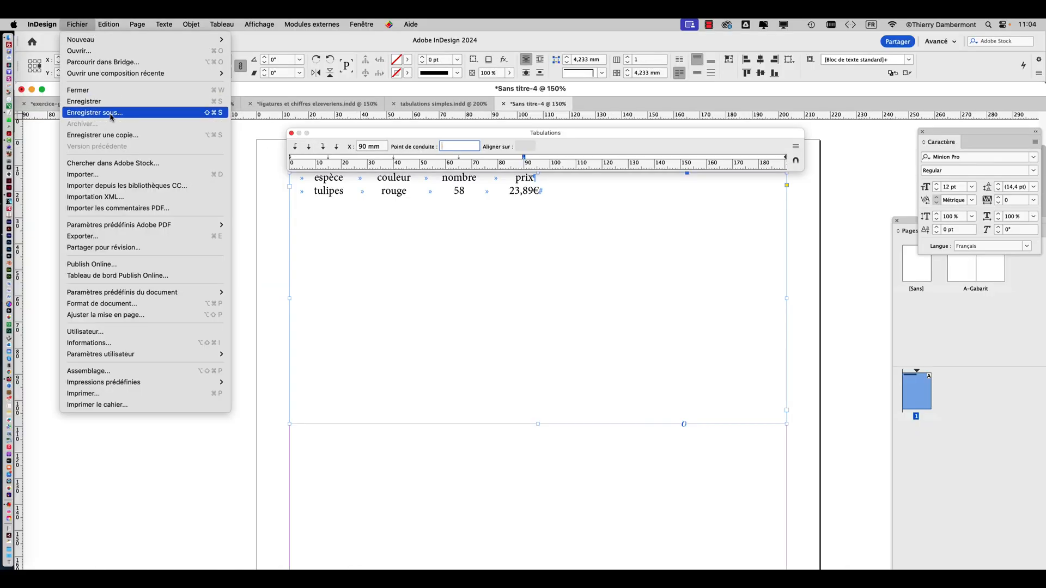
{"action": "left_click", "coordinate": [117, 108]}
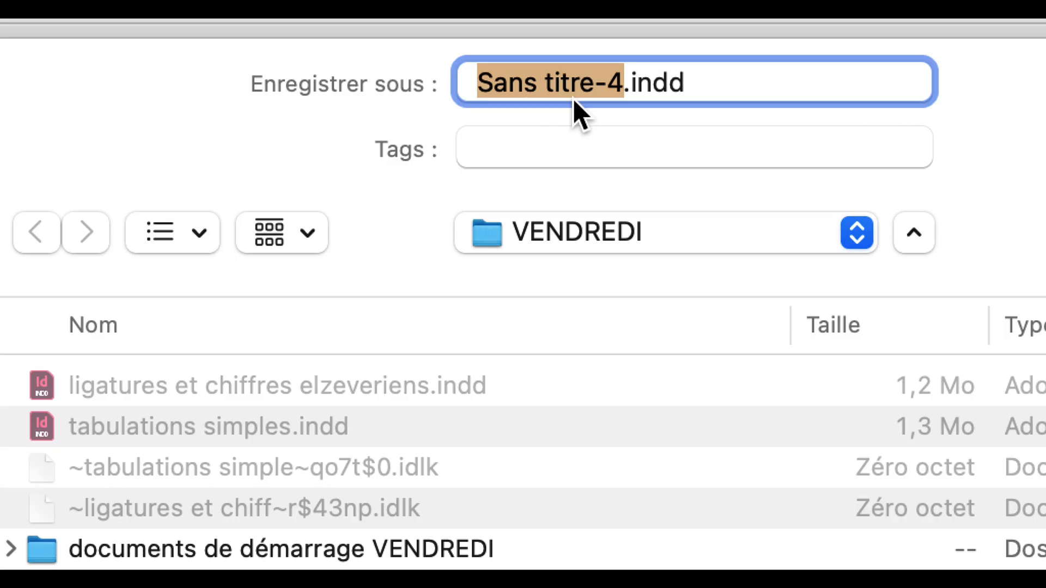
{"action": "type", "text": "tabulations"}
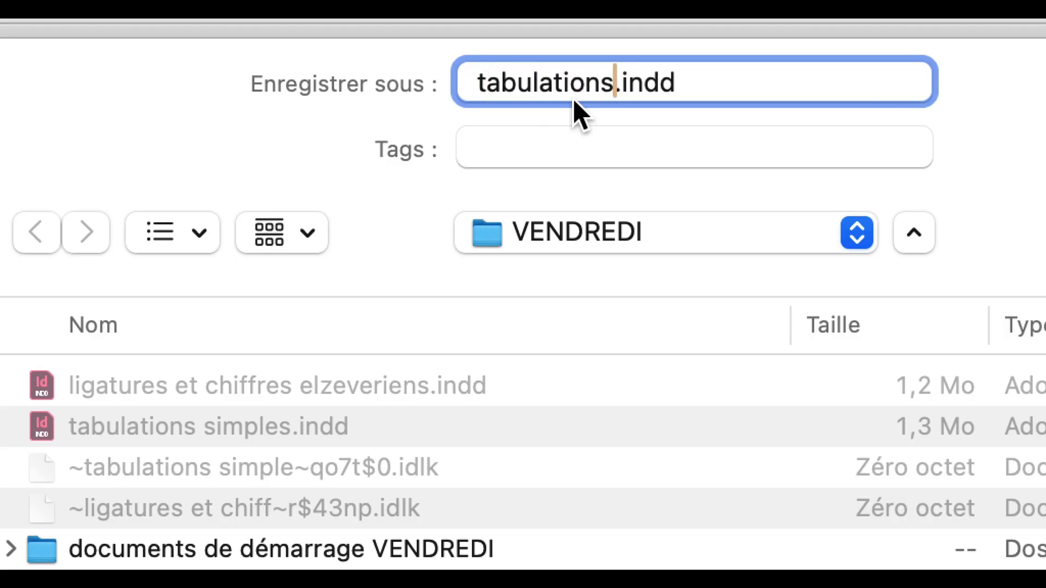
{"action": "type", "text": " - 01"}
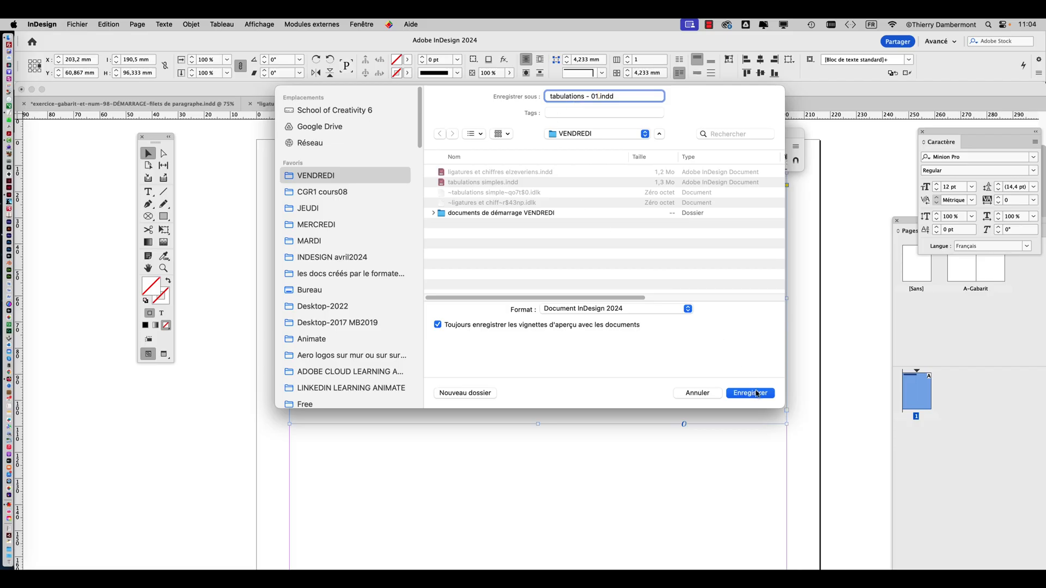
{"action": "left_click", "coordinate": [752, 394]}
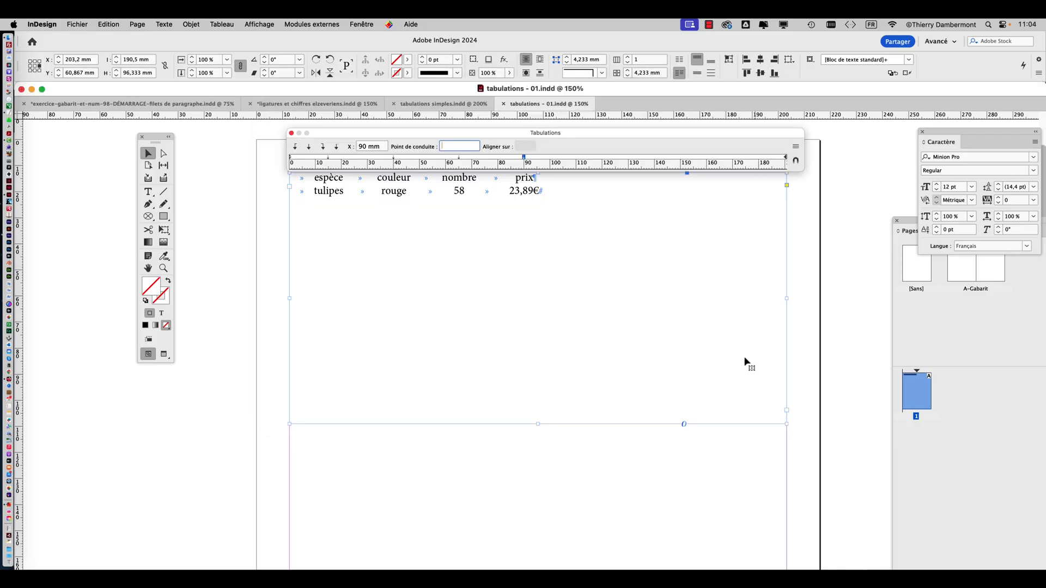
Start a new tab-aligned row below the tulipes row, with "roses" under espèce and "jaunes" under couleur
{"action": "left_click", "coordinate": [393, 157]}
{"action": "left_click", "coordinate": [148, 191]}
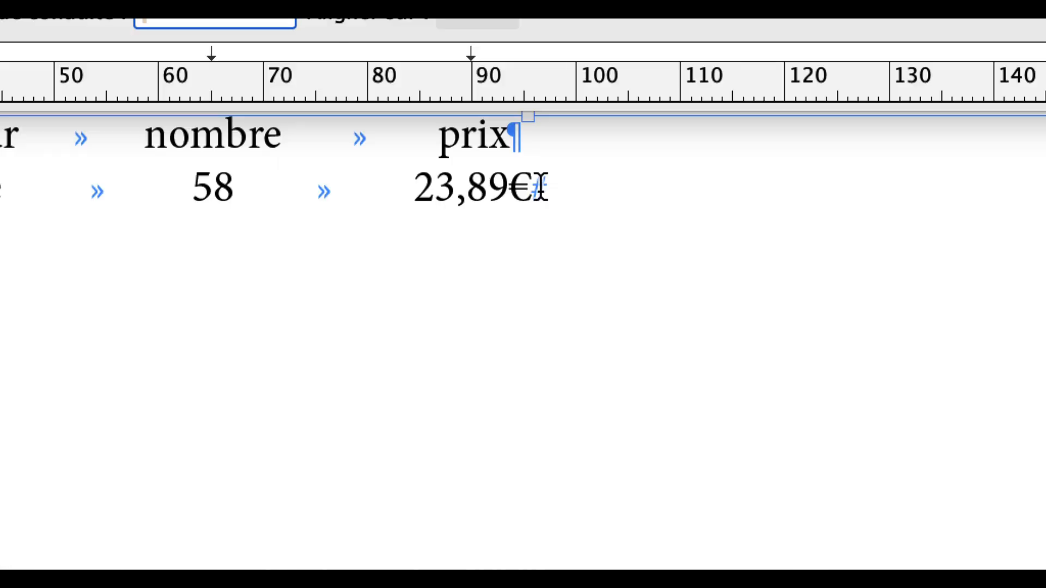
{"action": "left_click", "coordinate": [539, 188]}
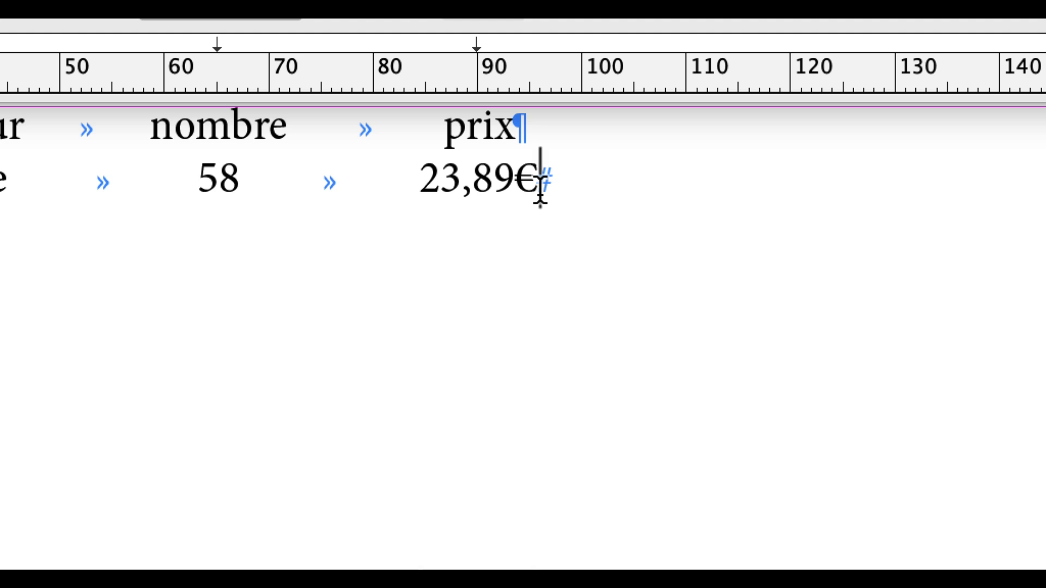
{"action": "key", "text": "Return"}
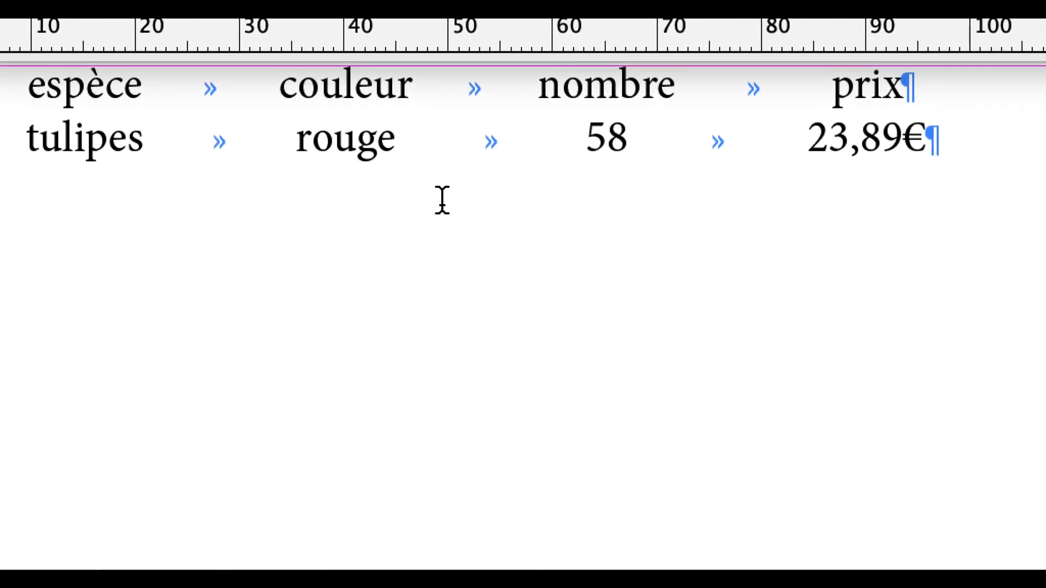
{"action": "key", "text": "Tab"}
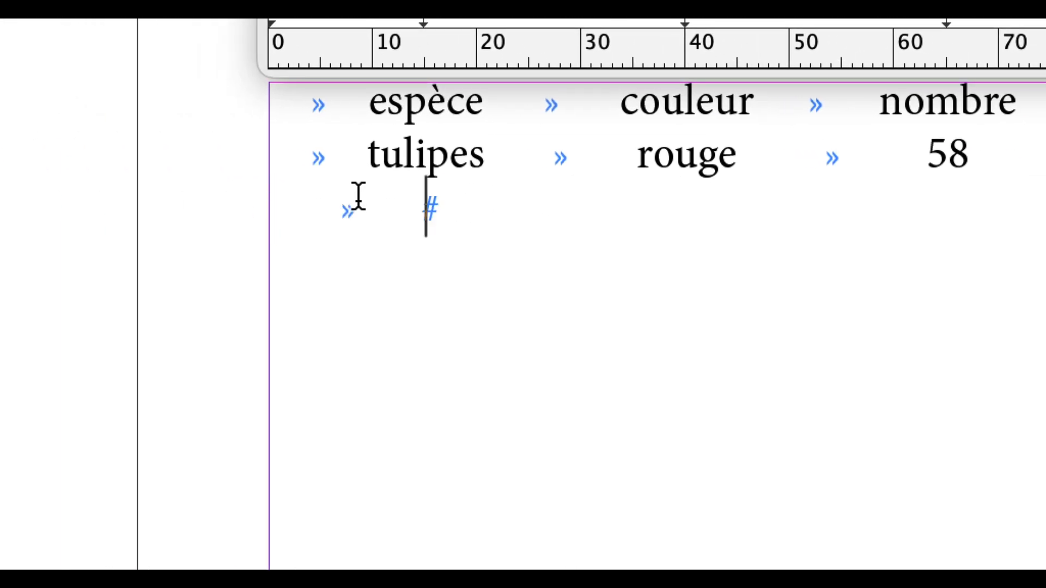
{"action": "type", "text": "roses"}
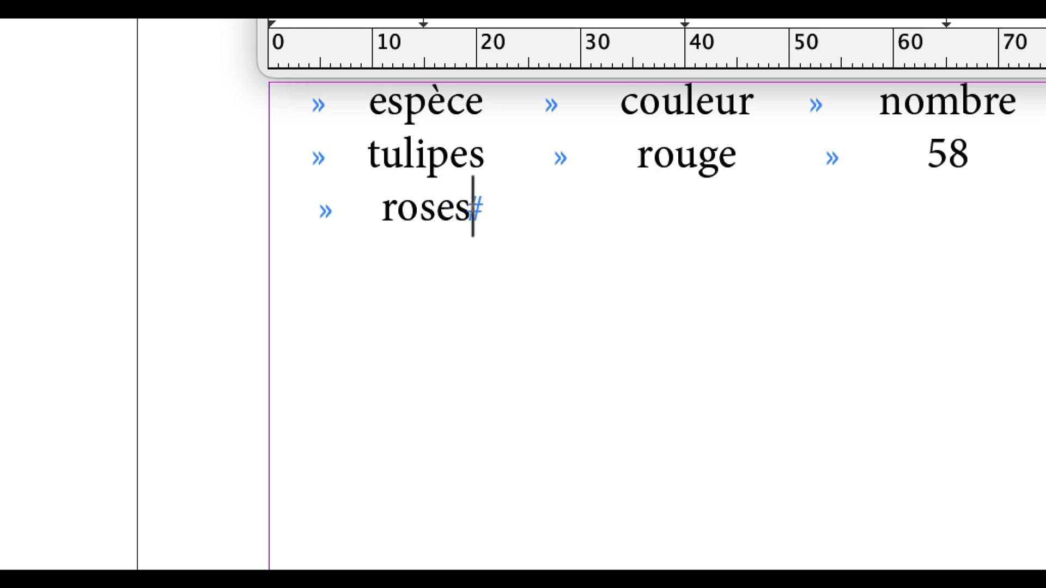
{"action": "key", "text": "Tab"}
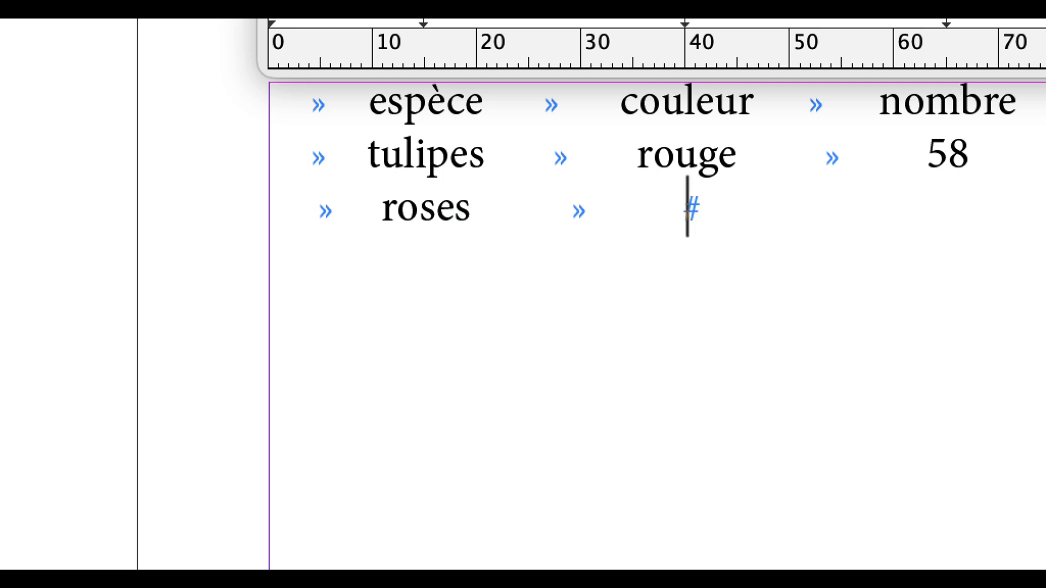
{"action": "type", "text": "jaunes"}
{"action": "key", "text": "Tab"}
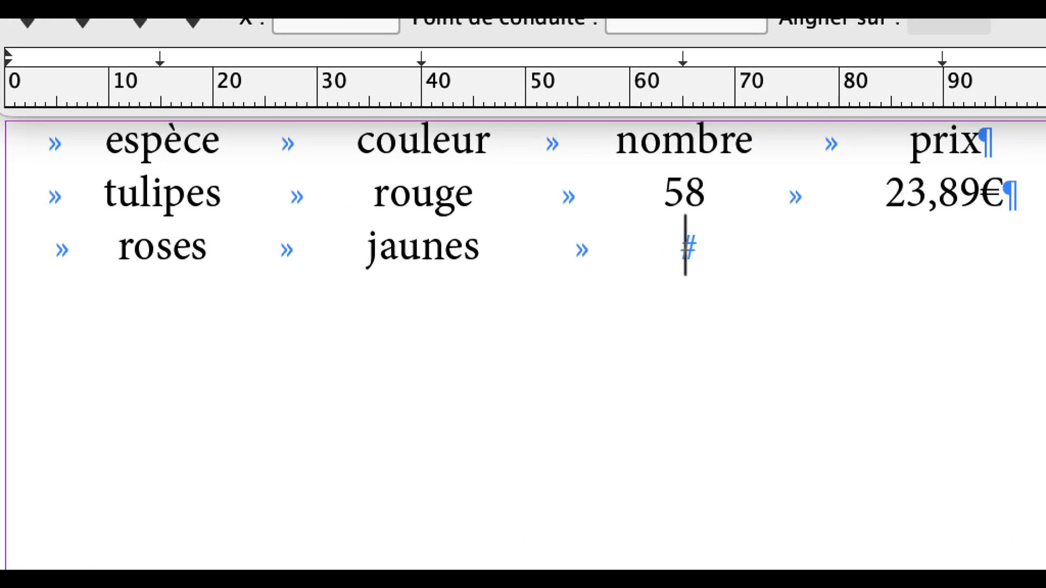
Complete the roses row with the number 16 and the price 125,00€, and save the document
{"action": "type", "text": "16"}
{"action": "key", "text": "Tab"}
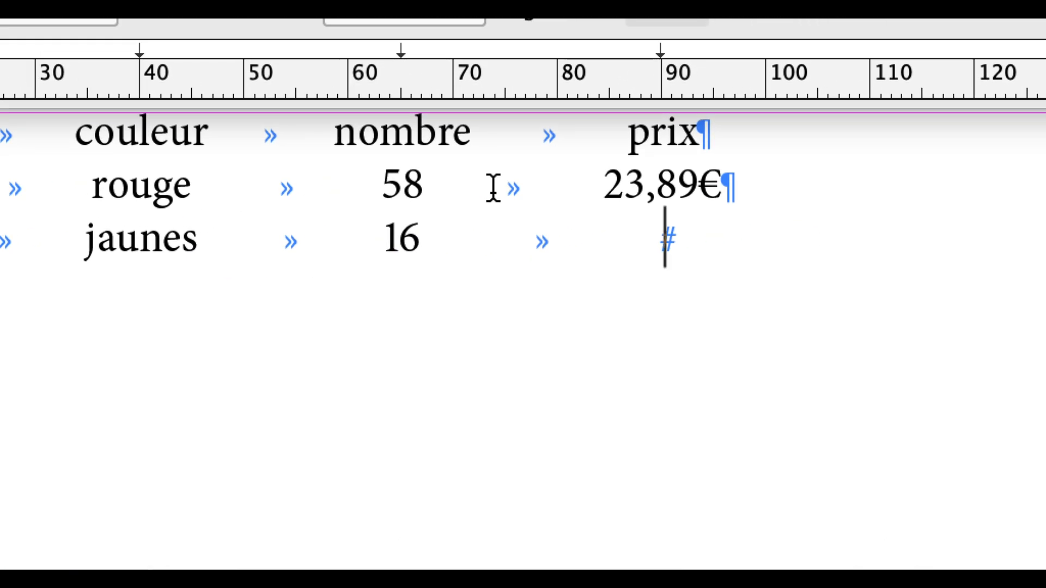
{"action": "type", "text": "125"}
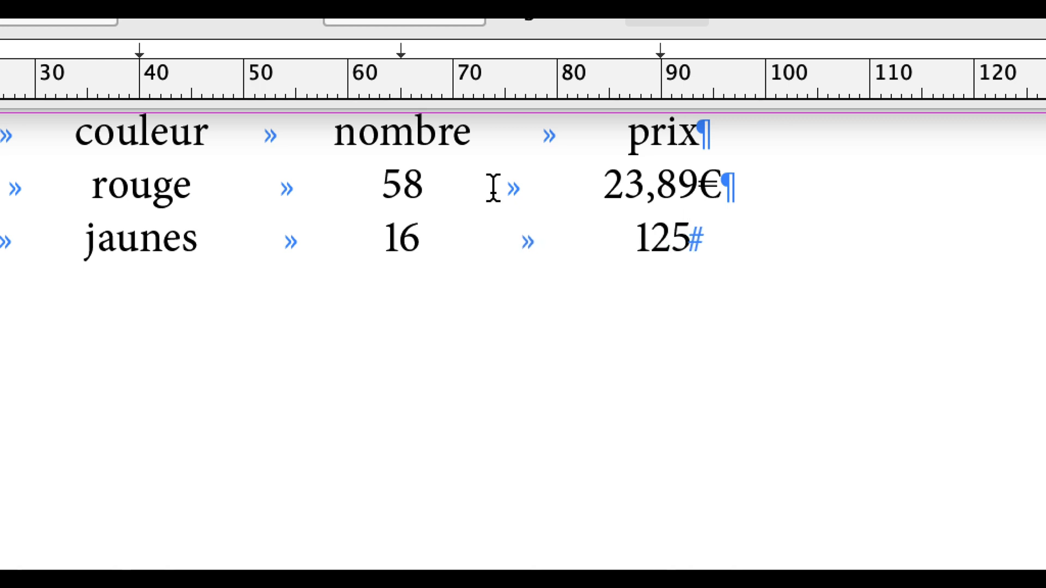
{"action": "type", "text": ","}
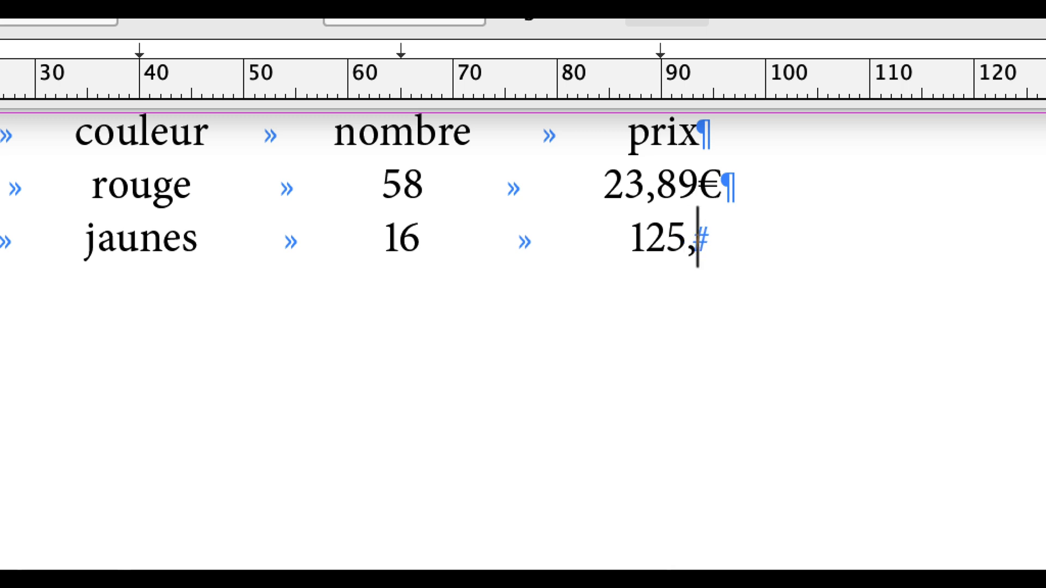
{"action": "type", "text": "00"}
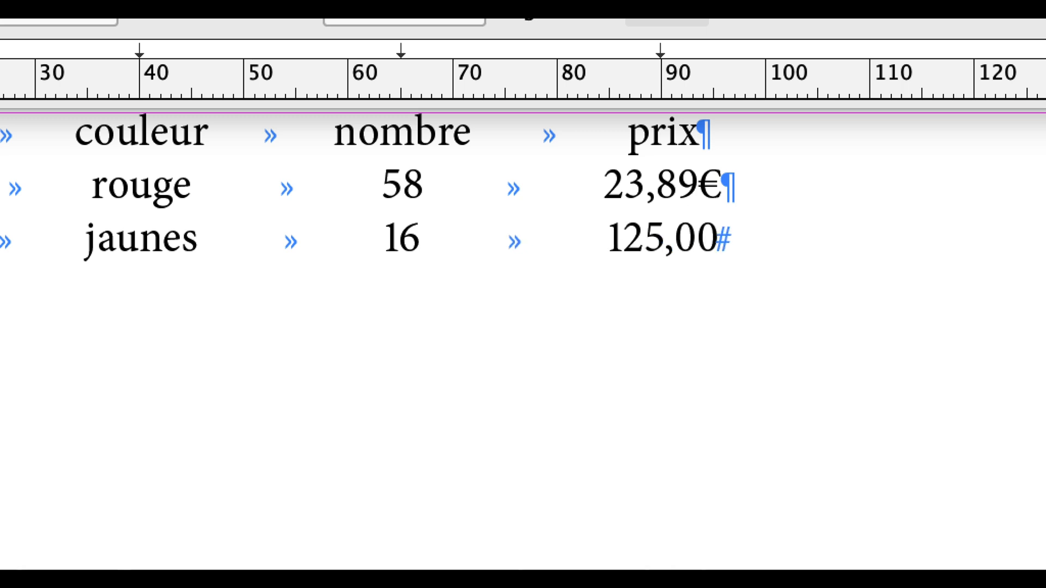
{"action": "type", "text": "€"}
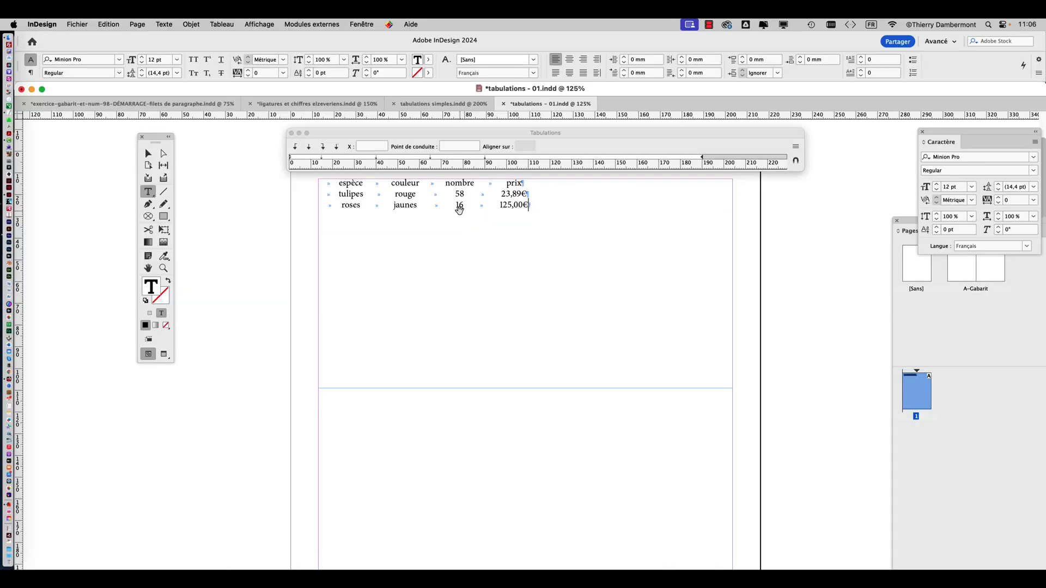
{"action": "left_click", "coordinate": [77, 24]}
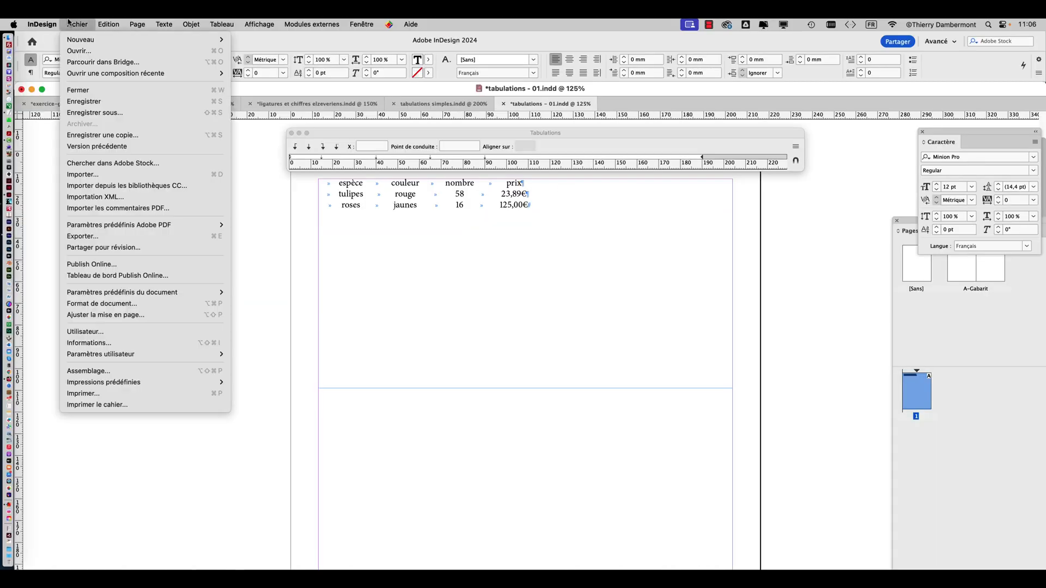
{"action": "left_click", "coordinate": [108, 102]}
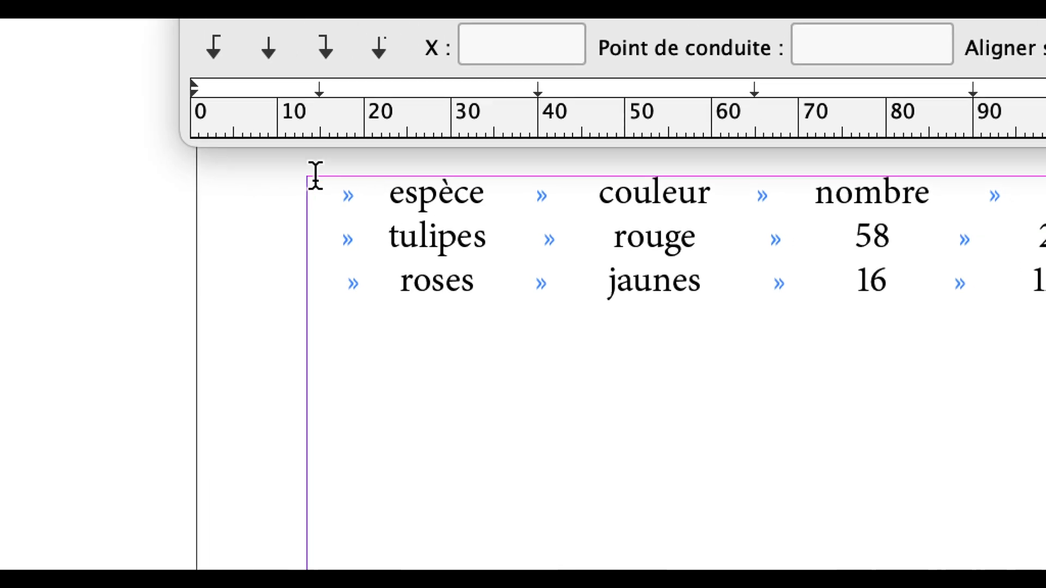
Format the table's header row in Minion Pro Bold at 14 pt
{"action": "left_click_drag", "start_coordinate": [316, 181], "coordinate": [482, 180]}
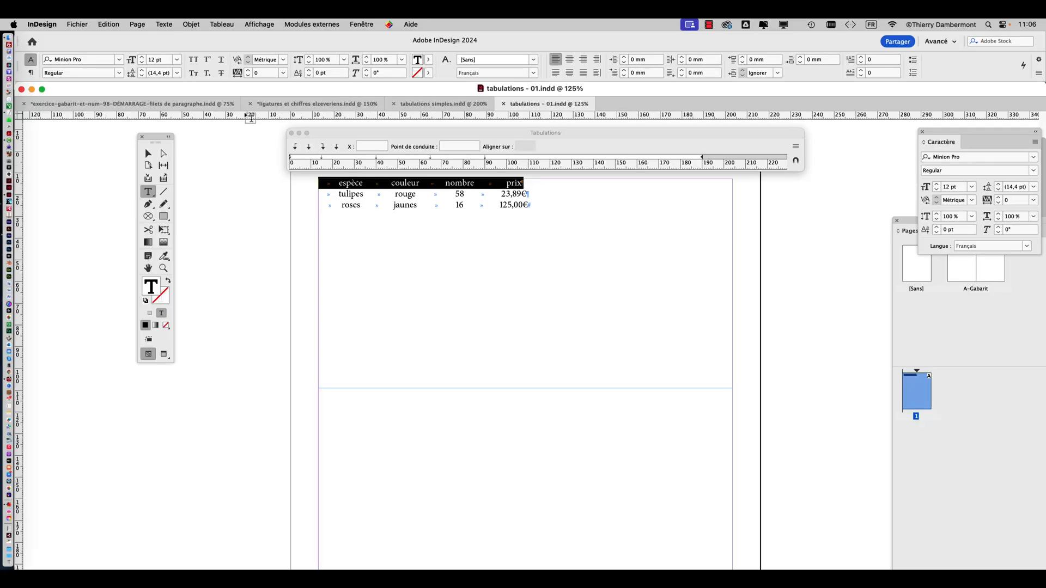
{"action": "left_click_drag", "start_coordinate": [157, 143], "coordinate": [72, 137]}
{"action": "left_click", "coordinate": [164, 24]}
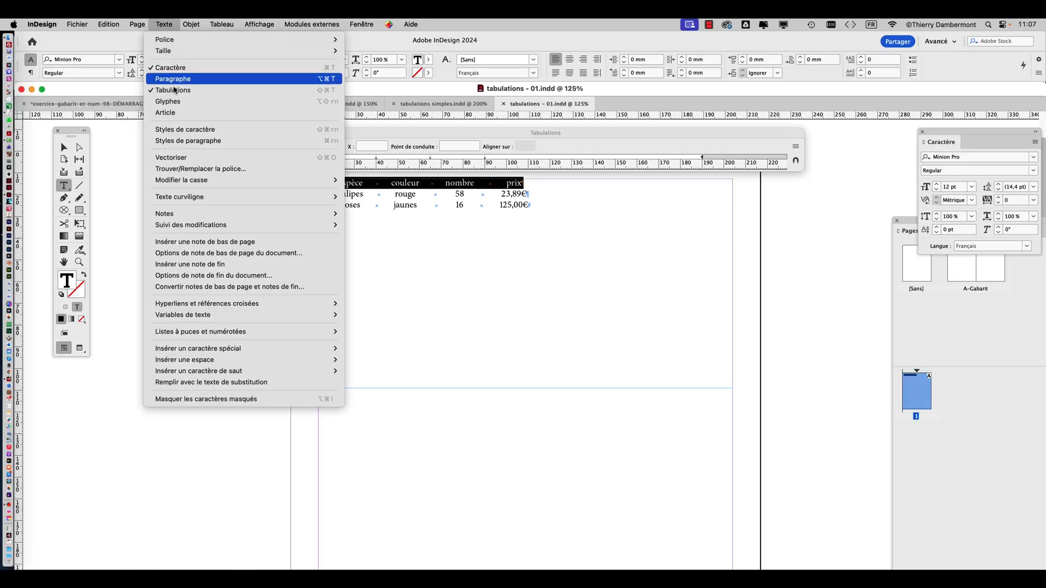
{"action": "left_click", "coordinate": [171, 68]}
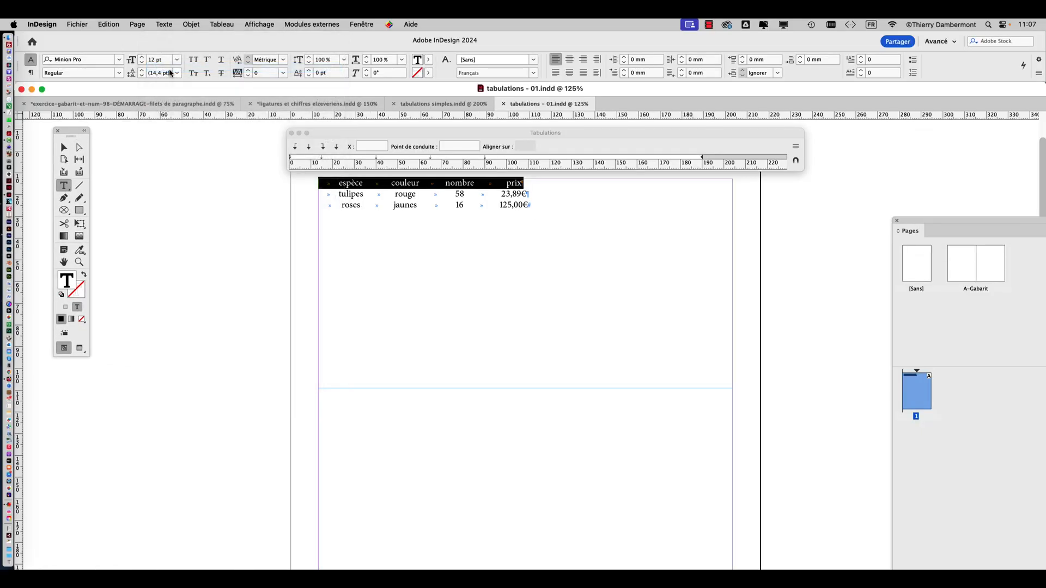
{"action": "left_click", "coordinate": [168, 22]}
{"action": "left_click", "coordinate": [175, 71]}
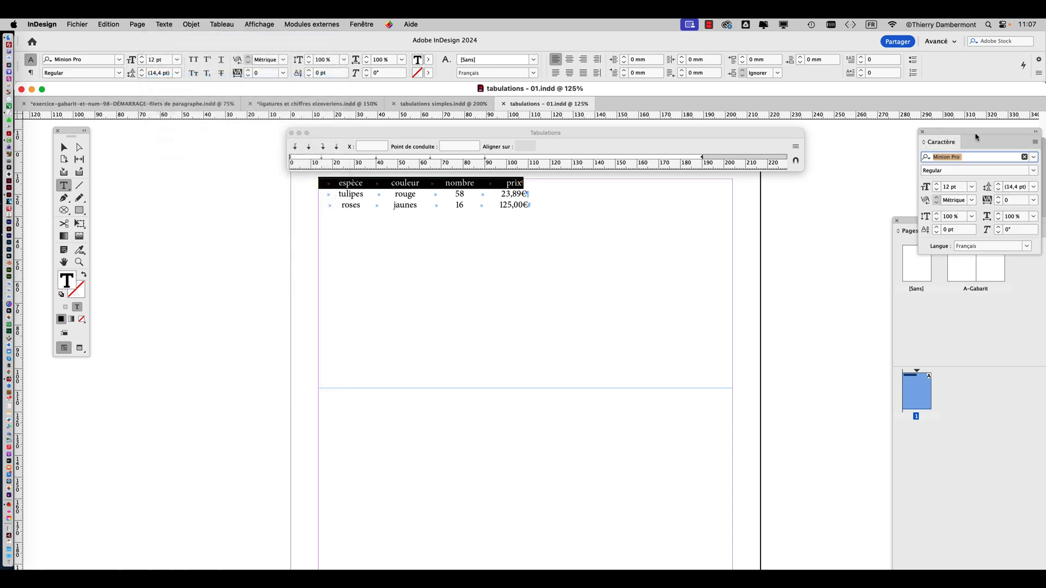
{"action": "left_click_drag", "start_coordinate": [998, 124], "coordinate": [196, 142]}
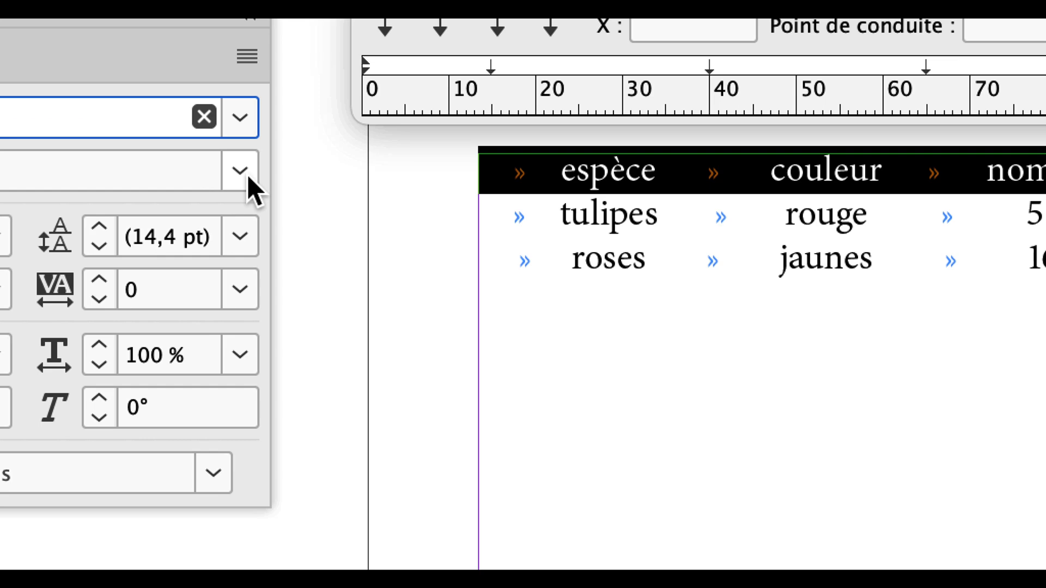
{"action": "left_click", "coordinate": [444, 293]}
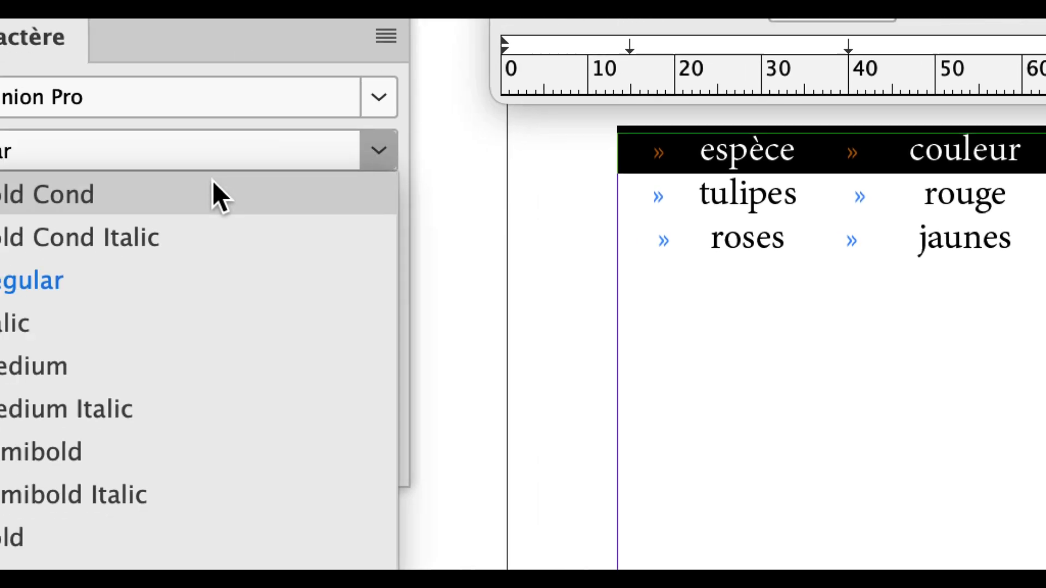
{"action": "left_click", "coordinate": [174, 383]}
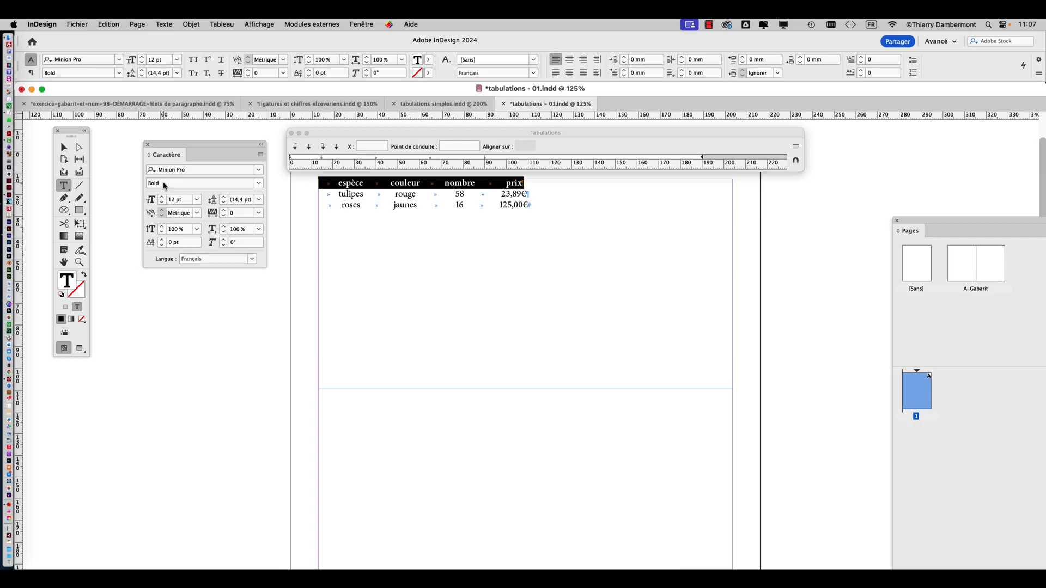
{"action": "left_click", "coordinate": [162, 199]}
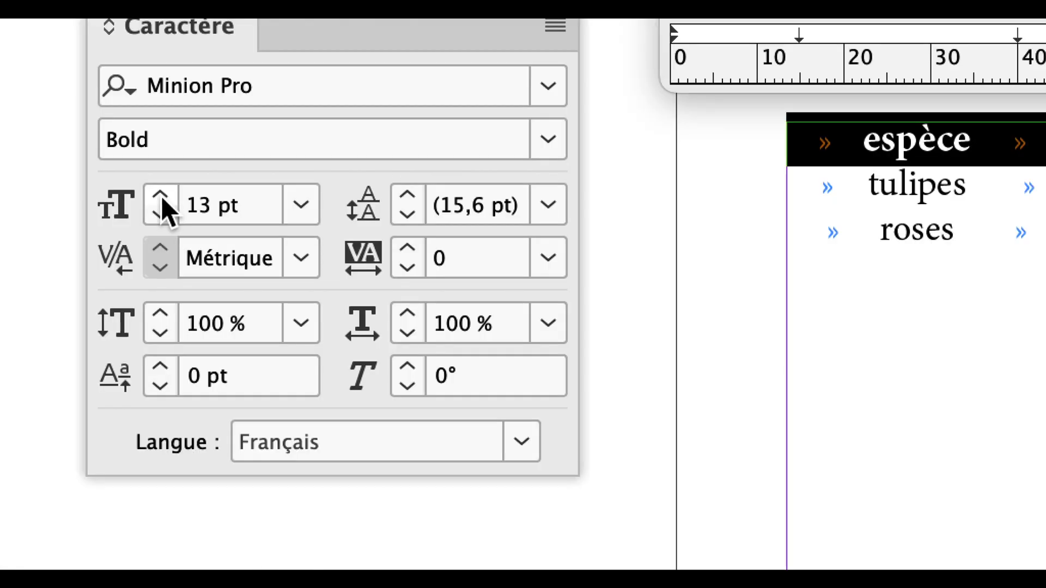
{"action": "left_click", "coordinate": [162, 199]}
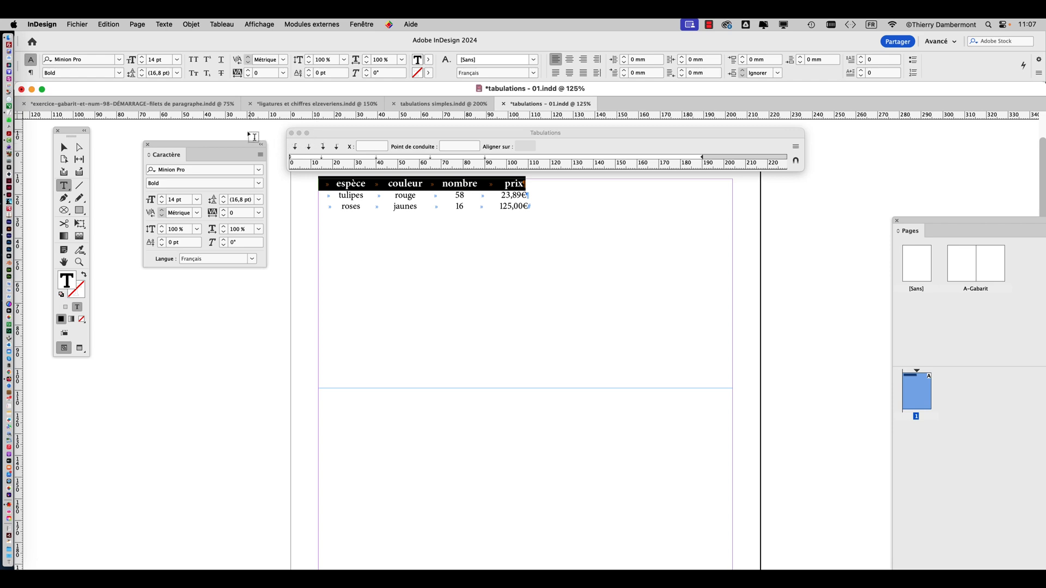
Enable a paragraph rule below the text (Filet au-dessous) for the header row
{"action": "left_click", "coordinate": [164, 24]}
{"action": "left_click", "coordinate": [174, 80]}
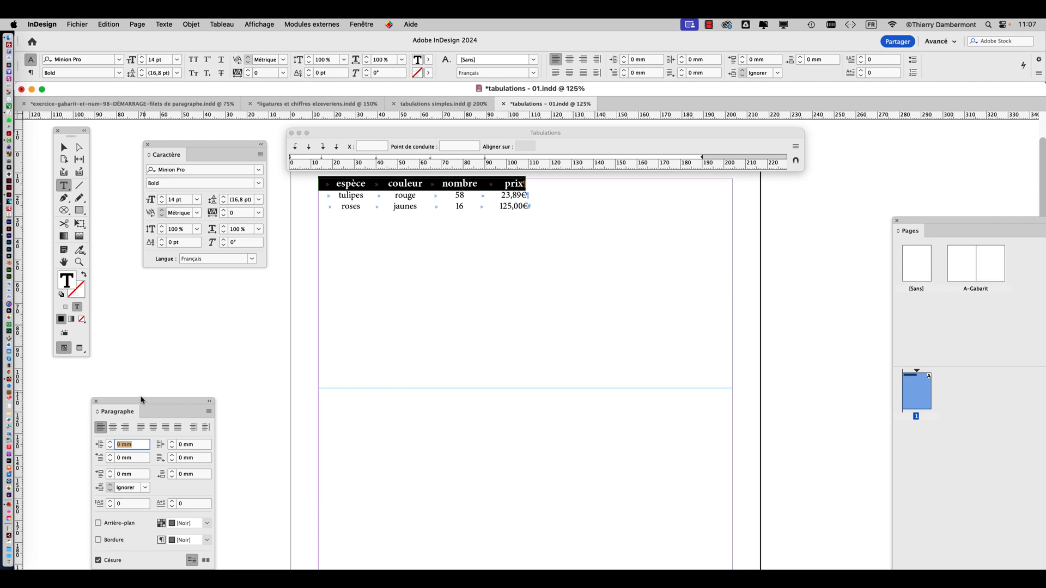
{"action": "left_click_drag", "start_coordinate": [141, 400], "coordinate": [637, 195]}
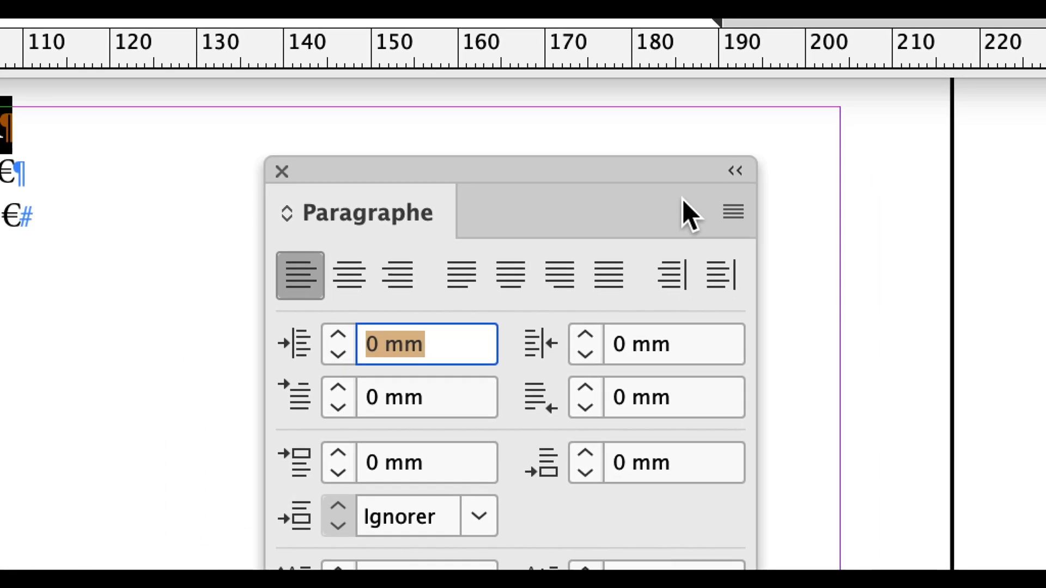
{"action": "left_click", "coordinate": [706, 205]}
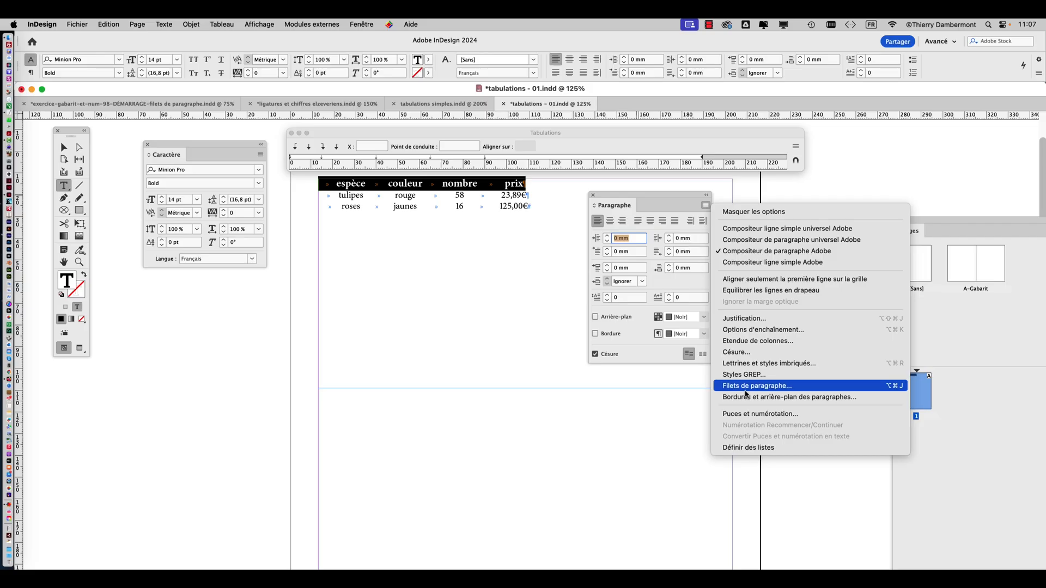
{"action": "left_click", "coordinate": [745, 392]}
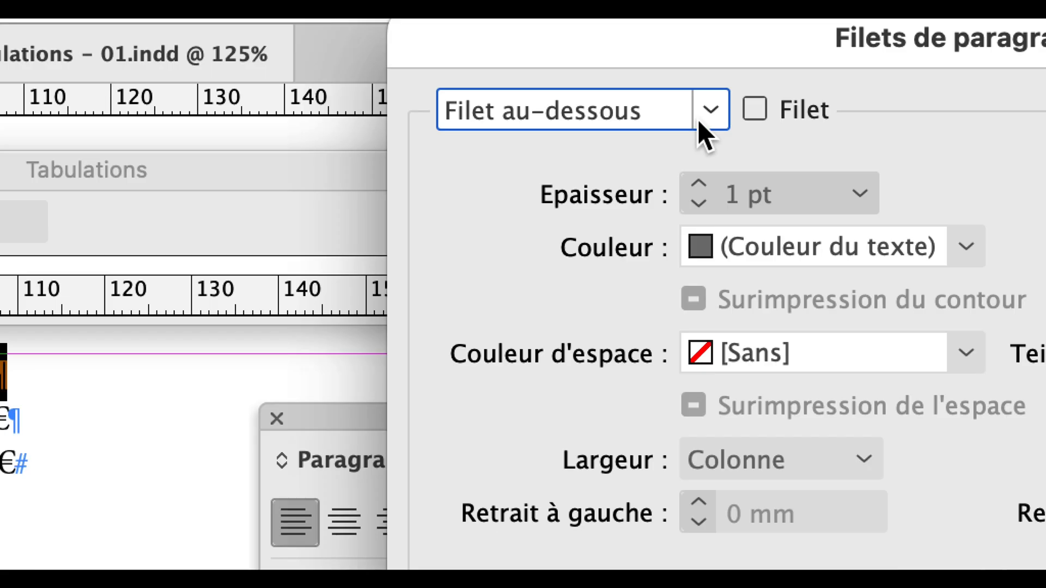
{"action": "left_click", "coordinate": [753, 110]}
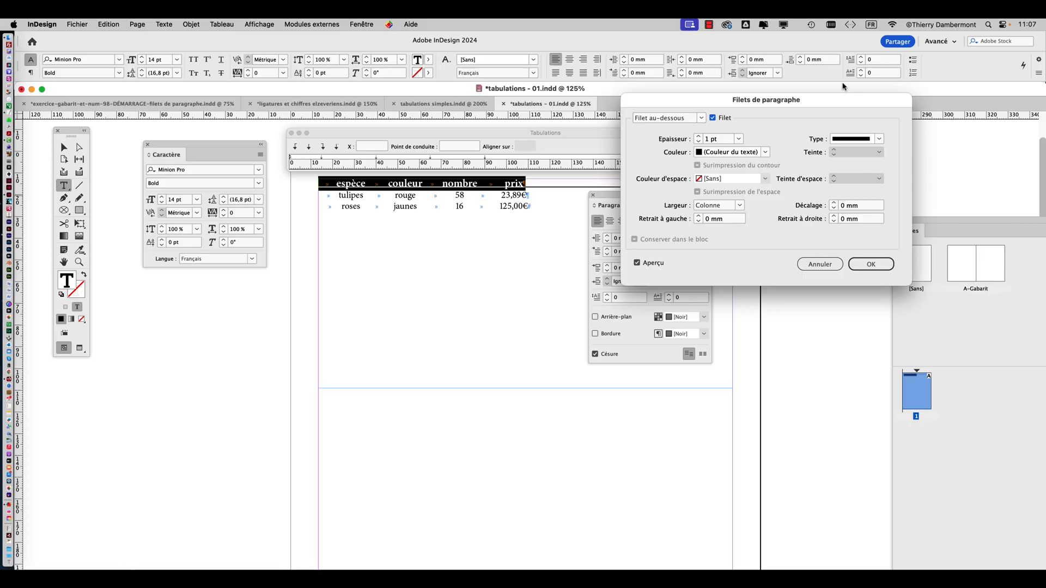
Set the header rule's offset to 1 mm, choose a thinner weight, and apply the rule settings
{"action": "left_click_drag", "start_coordinate": [845, 102], "coordinate": [313, 123]}
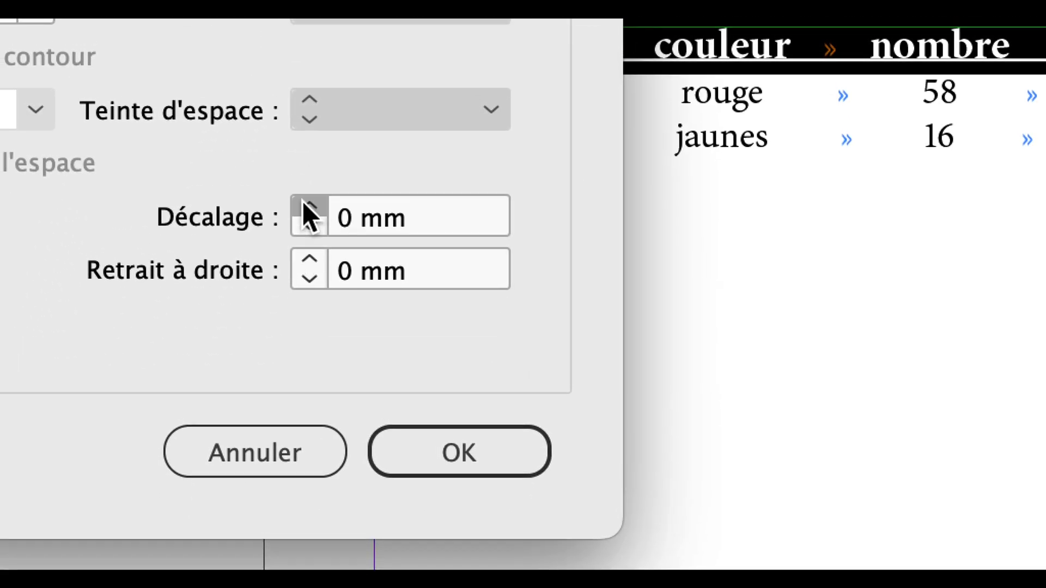
{"action": "left_click", "coordinate": [309, 206]}
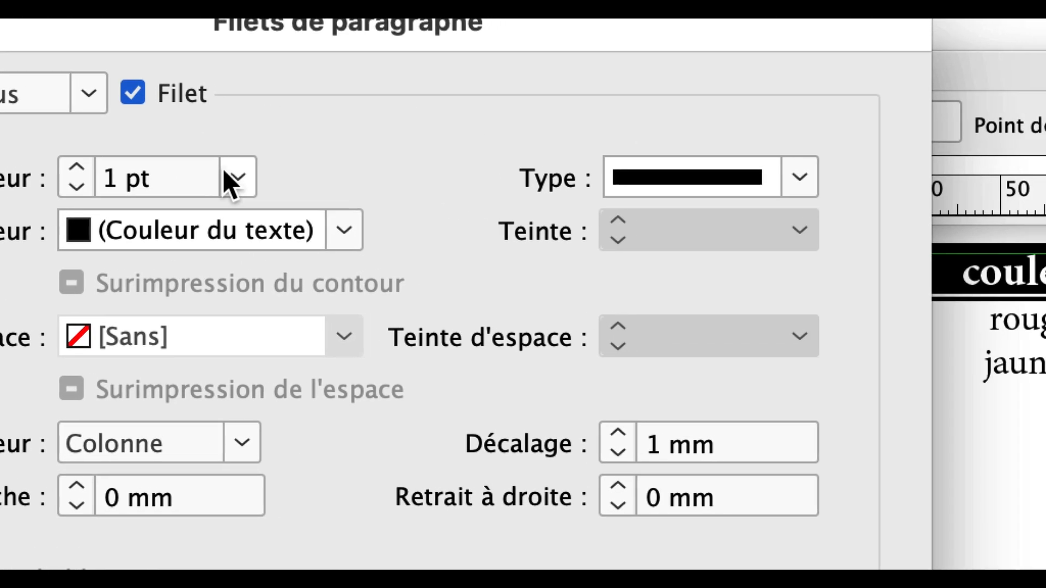
{"action": "left_click", "coordinate": [231, 180]}
{"action": "left_click", "coordinate": [199, 310]}
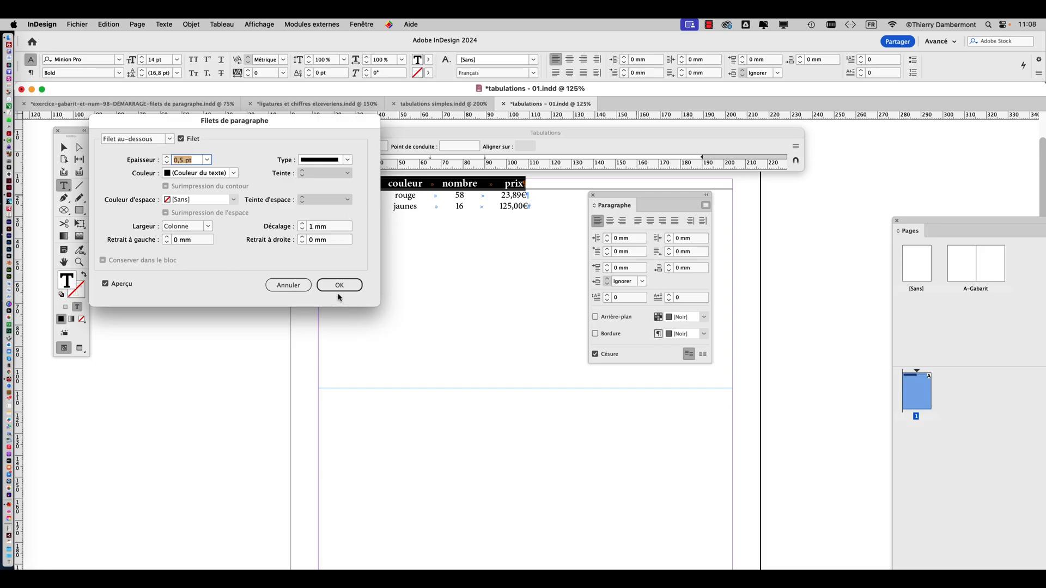
{"action": "left_click", "coordinate": [249, 521]}
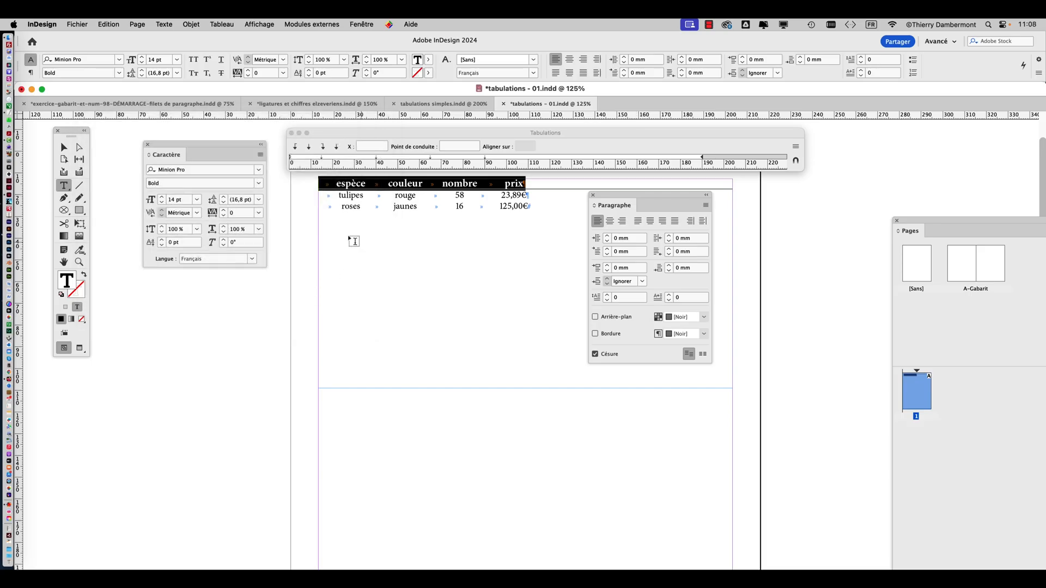
Deselect the text and examine the finished flower table enlarged in preview mode, without guides or hidden characters
{"action": "left_click", "coordinate": [65, 147]}
{"action": "left_click", "coordinate": [111, 321]}
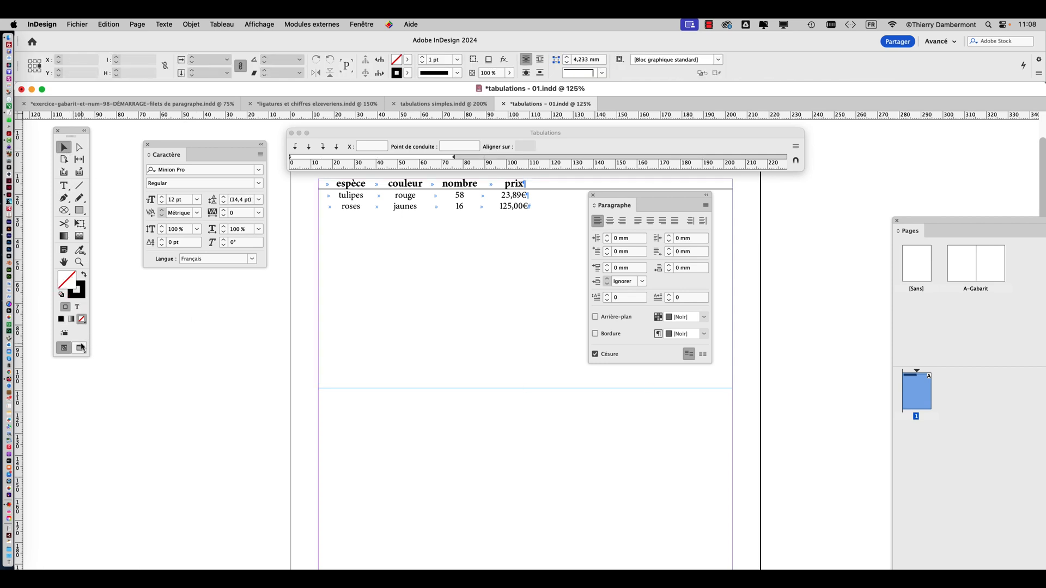
{"action": "left_click", "coordinate": [81, 348]}
{"action": "left_click_drag", "start_coordinate": [600, 195], "coordinate": [766, 227]}
{"action": "scroll", "coordinate": [419, 221], "scroll_direction": "up", "scroll_amount": 2}
{"action": "left_click_drag", "start_coordinate": [463, 236], "coordinate": [544, 376]}
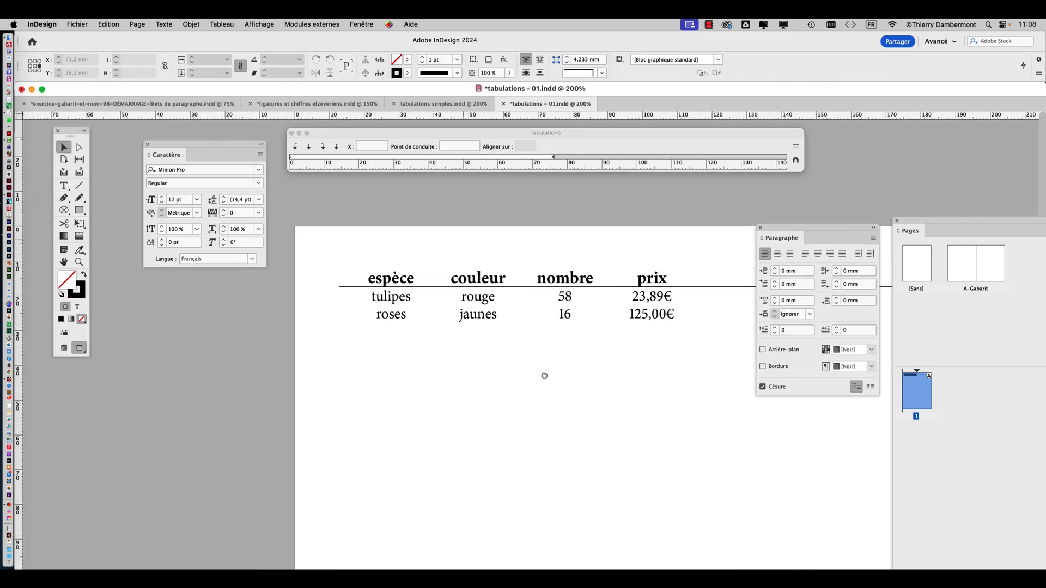
{"action": "scroll", "coordinate": [518, 349], "scroll_direction": "up", "scroll_amount": 1}
{"action": "left_click_drag", "start_coordinate": [519, 339], "coordinate": [408, 439]}
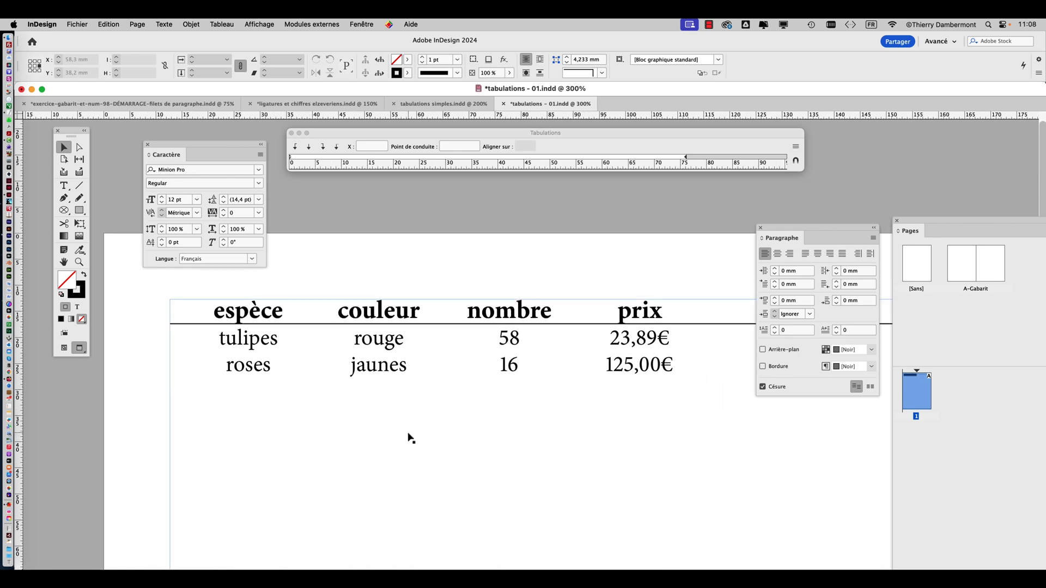
Leave preview mode and align the tab ruler with the flower table's text frame
{"action": "left_click", "coordinate": [65, 350]}
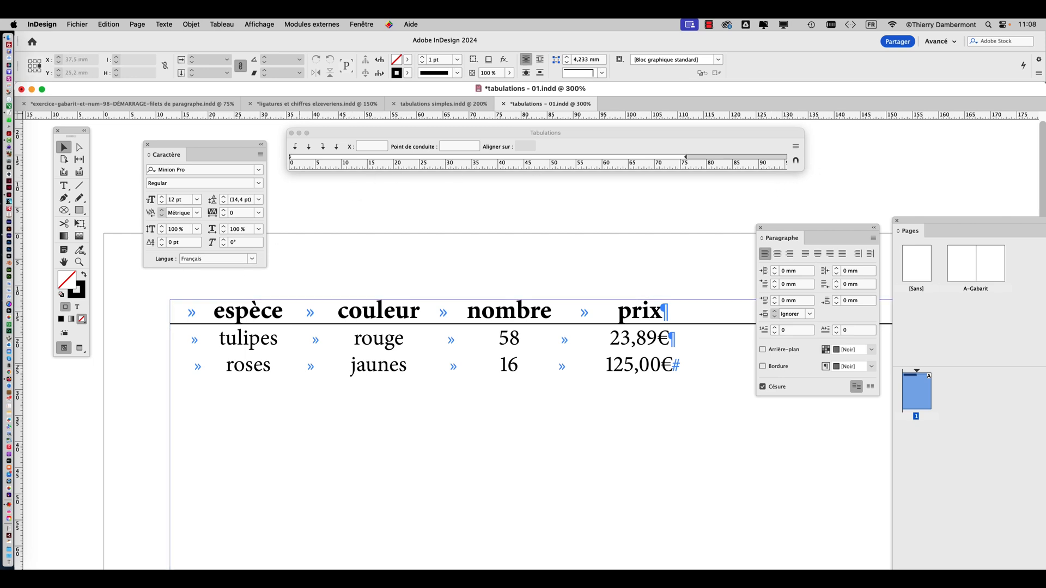
{"action": "left_click", "coordinate": [328, 369]}
{"action": "left_click", "coordinate": [795, 161]}
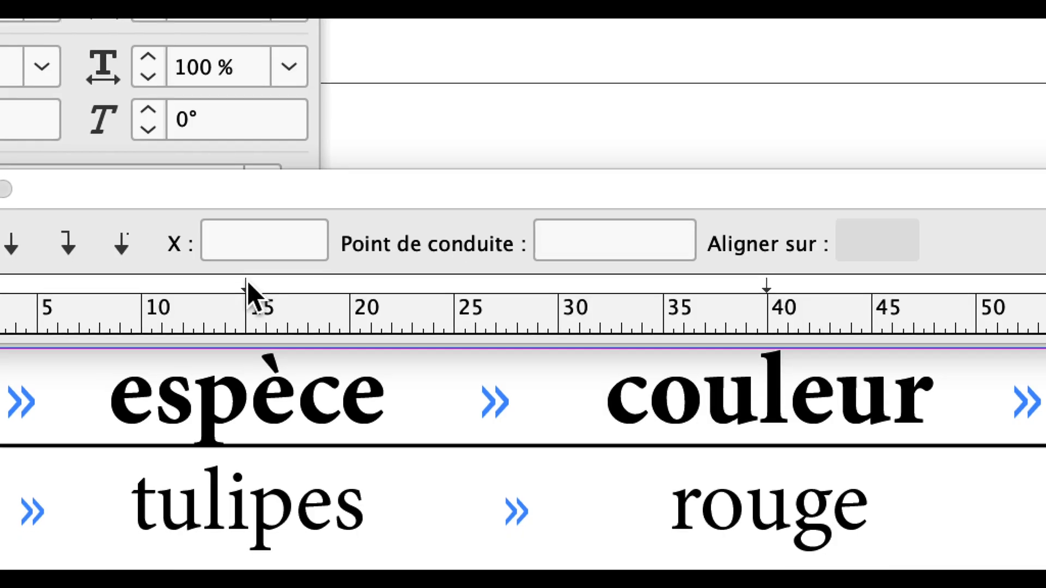
Try shifting the first tab stop along the ruler, and set its position back to 15 mm
{"action": "left_click", "coordinate": [246, 286]}
{"action": "mouse_move", "coordinate": [247, 286]}
{"action": "left_mouse_down"}
{"action": "mouse_move", "coordinate": [207, 288]}
{"action": "mouse_move", "coordinate": [256, 284]}
{"action": "left_mouse_up"}
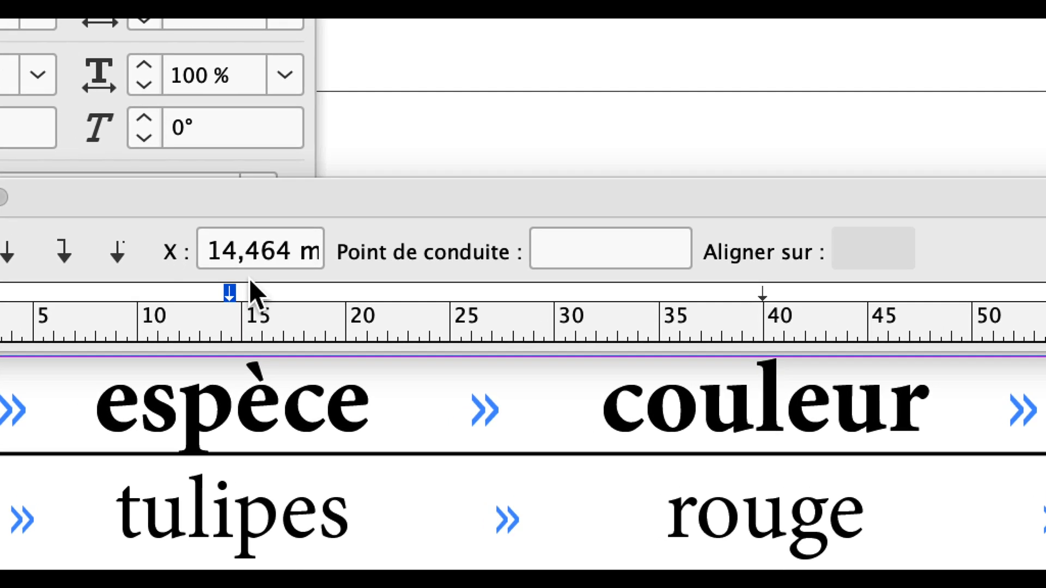
{"action": "mouse_move", "coordinate": [233, 293]}
{"action": "left_mouse_down"}
{"action": "mouse_move", "coordinate": [252, 281]}
{"action": "mouse_move", "coordinate": [227, 278]}
{"action": "left_mouse_up"}
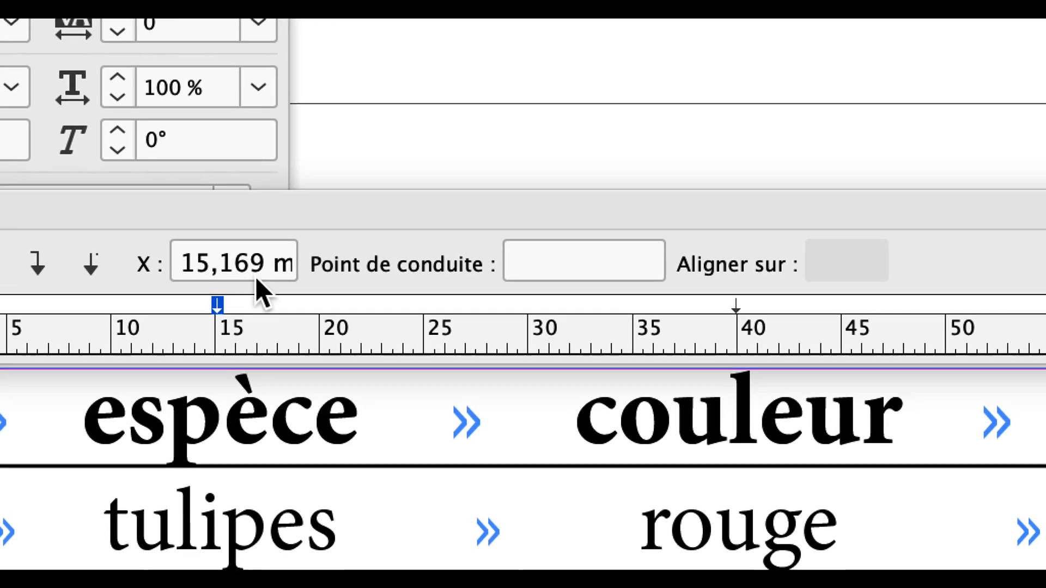
{"action": "left_click_drag", "start_coordinate": [297, 242], "coordinate": [206, 246]}
{"action": "type", "text": "15"}
{"action": "key", "text": "Return"}
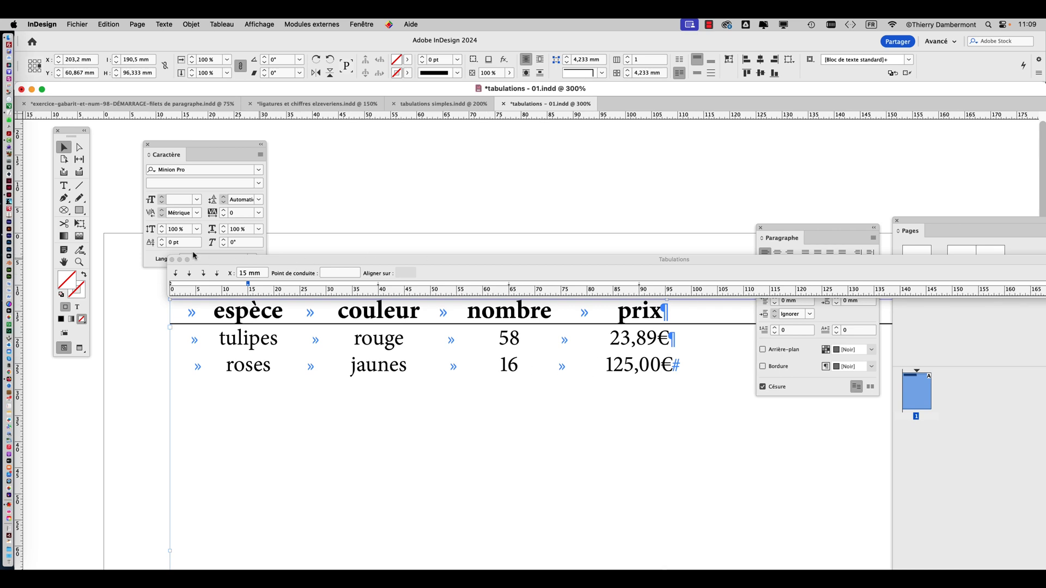
Change the price in the roses row to 1250,00€
{"action": "left_click", "coordinate": [64, 186]}
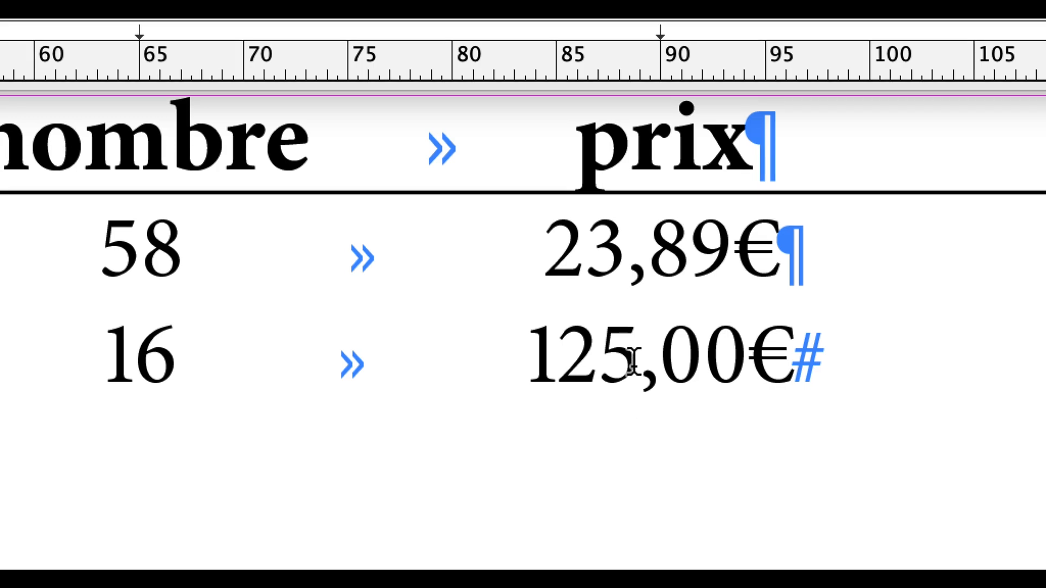
{"action": "left_click", "coordinate": [647, 363]}
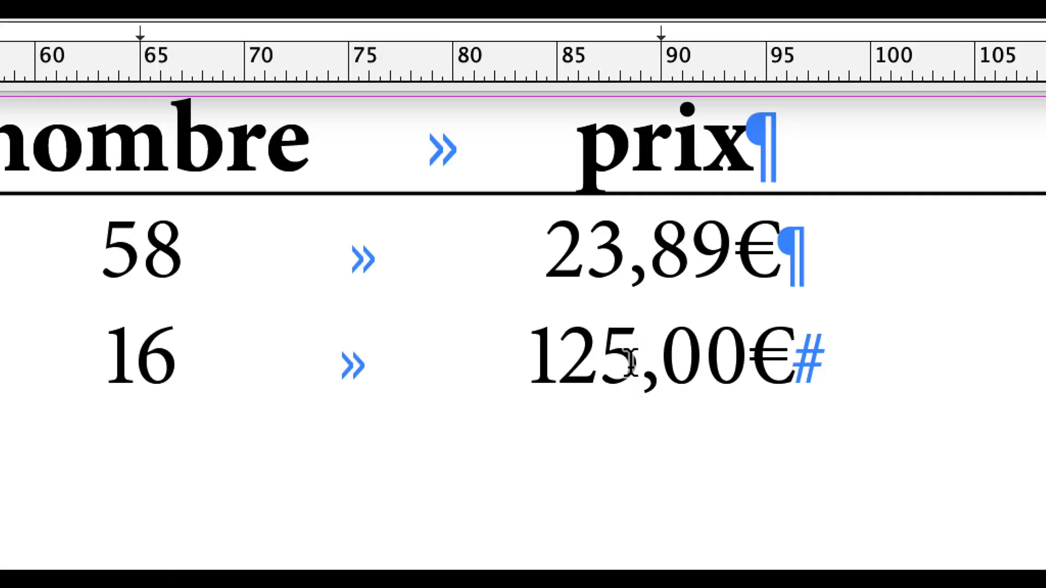
{"action": "type", "text": "0"}
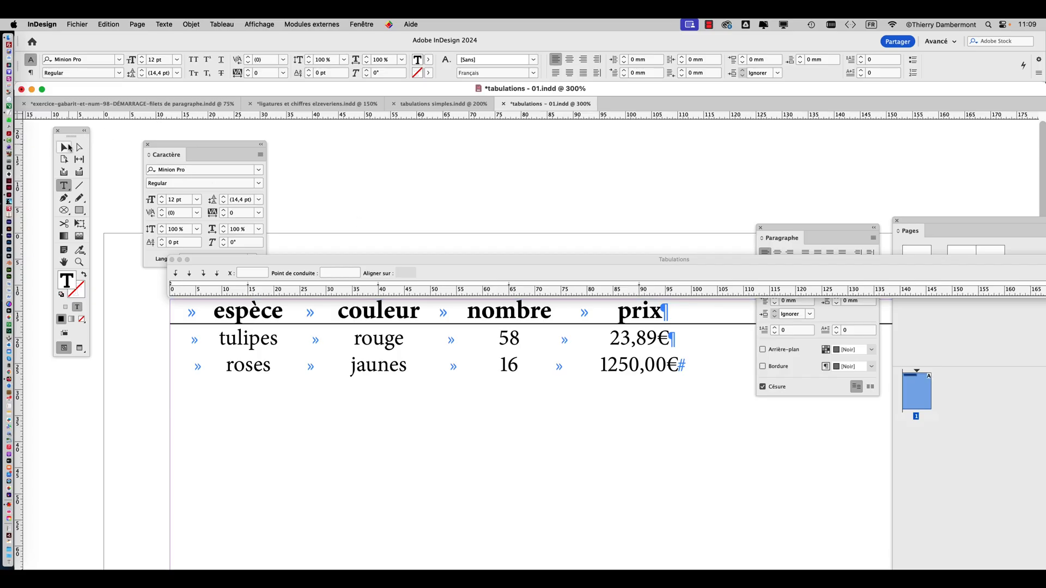
{"action": "left_click", "coordinate": [64, 147]}
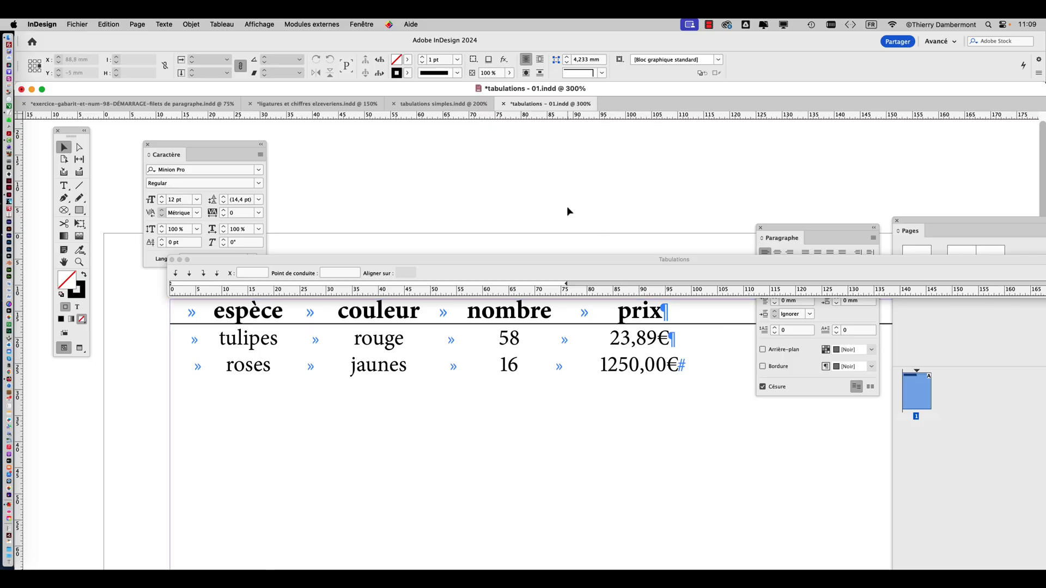
Turn the price tab stop of the tulipes and roses rows into a decimal tab at about 90,3 mm, aligned on the comma
{"action": "left_click_drag", "start_coordinate": [173, 147], "coordinate": [826, 80]}
{"action": "left_click_drag", "start_coordinate": [777, 229], "coordinate": [660, 91]}
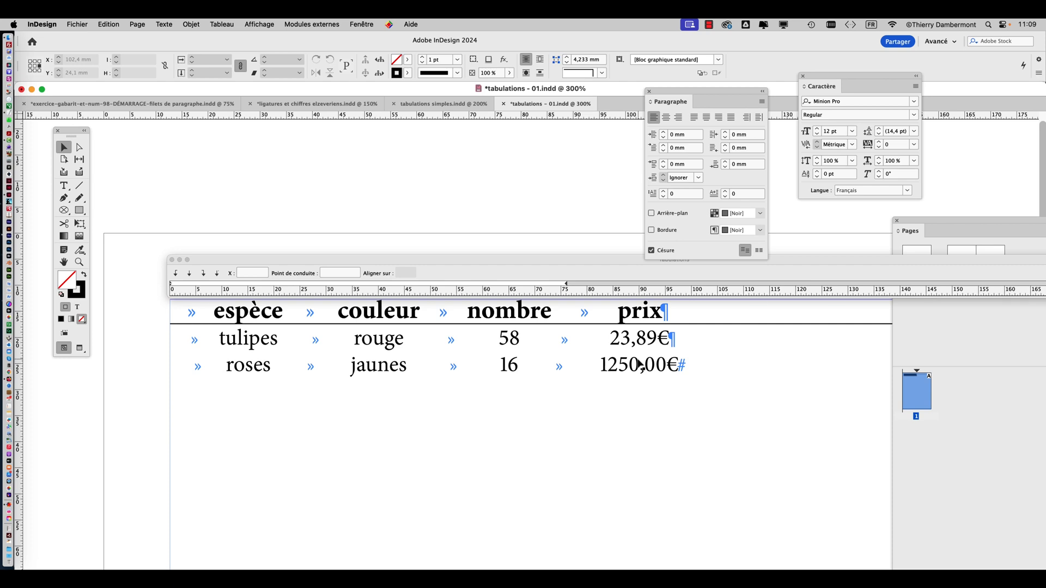
{"action": "left_click", "coordinate": [63, 186]}
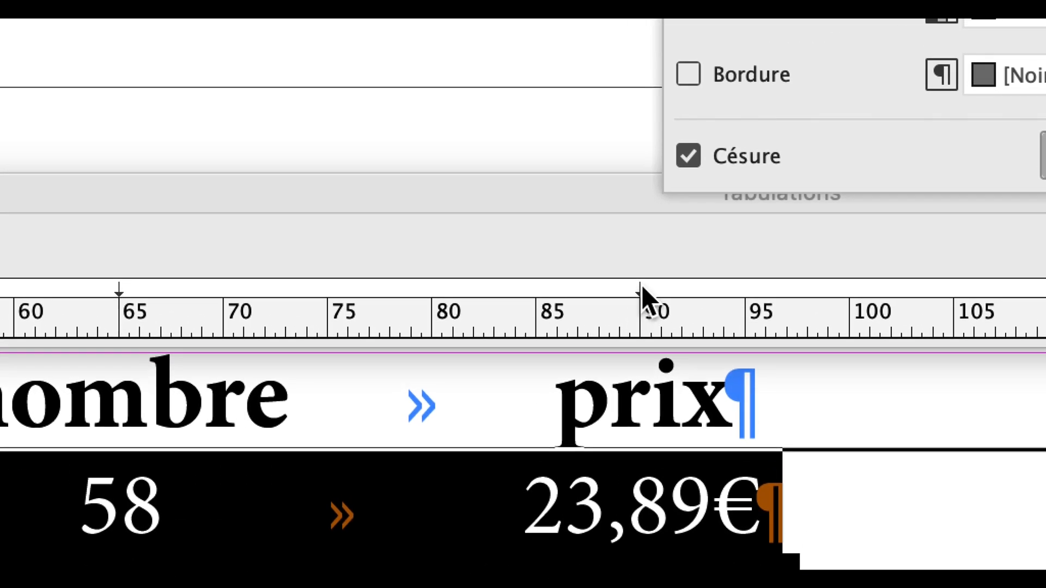
{"action": "left_click_drag", "start_coordinate": [636, 271], "coordinate": [655, 286]}
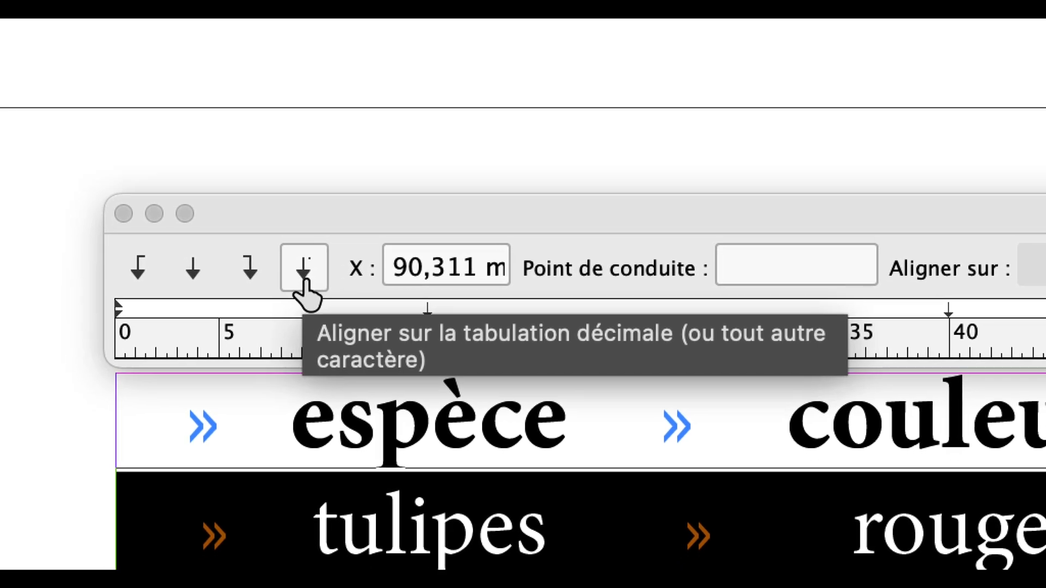
{"action": "left_click", "coordinate": [304, 286]}
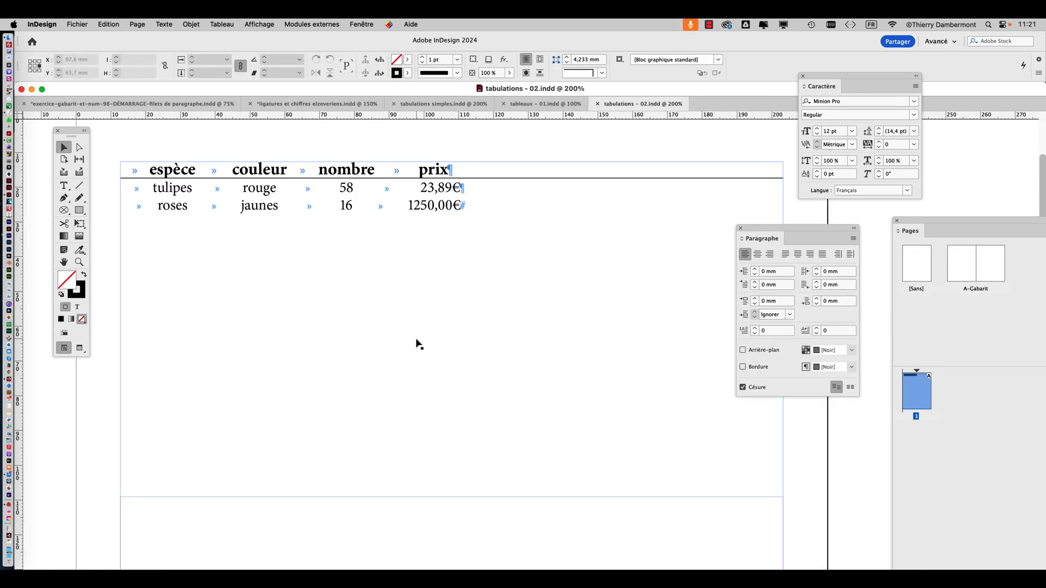
{"action": "left_click", "coordinate": [416, 343]}
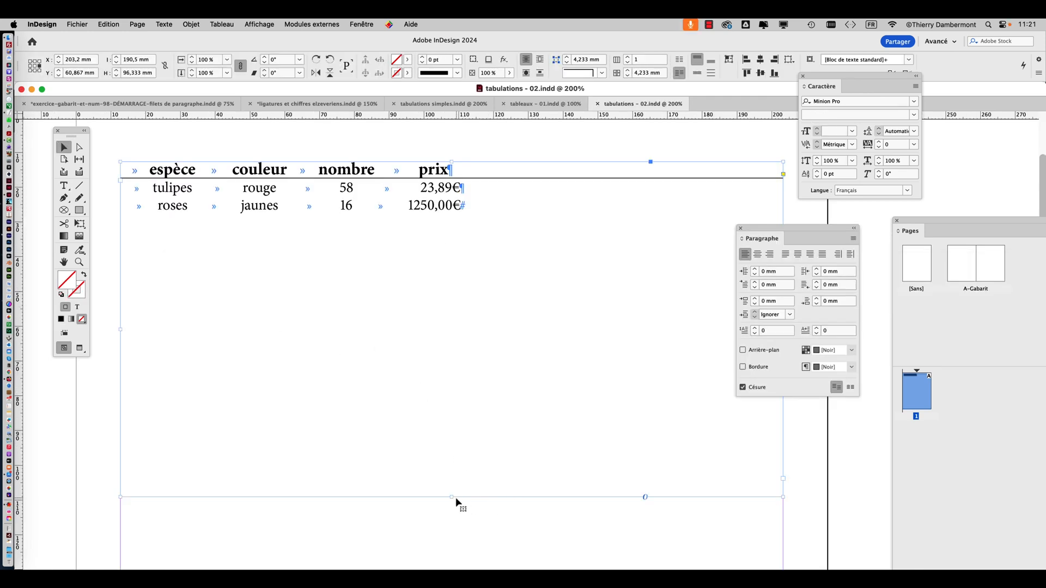
Shorten the table's text frame to about 20,25 mm high so it ends just below the last row
{"action": "left_click_drag", "start_coordinate": [452, 497], "coordinate": [443, 230]}
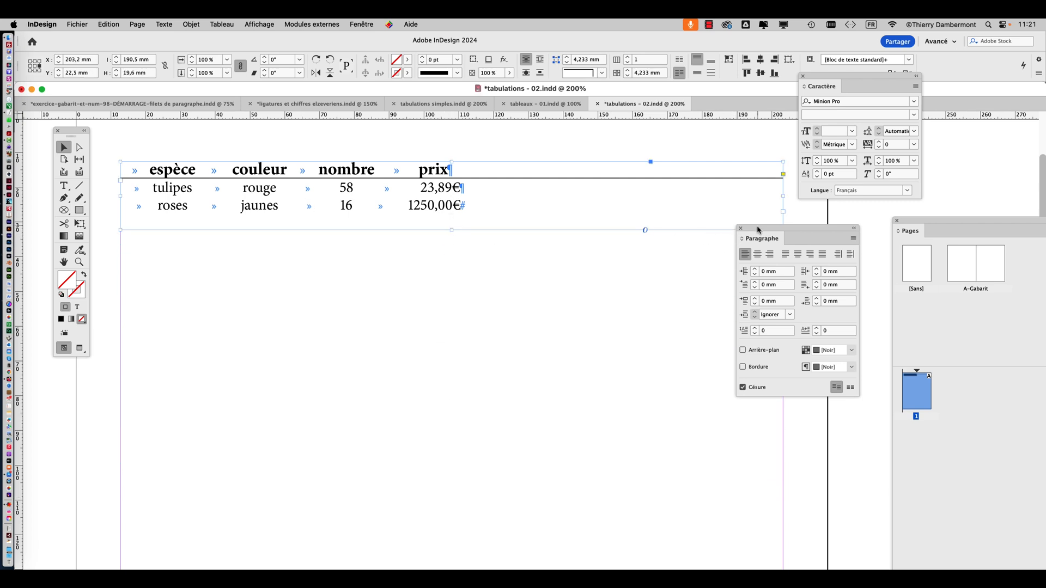
{"action": "left_click_drag", "start_coordinate": [747, 231], "coordinate": [960, 150]}
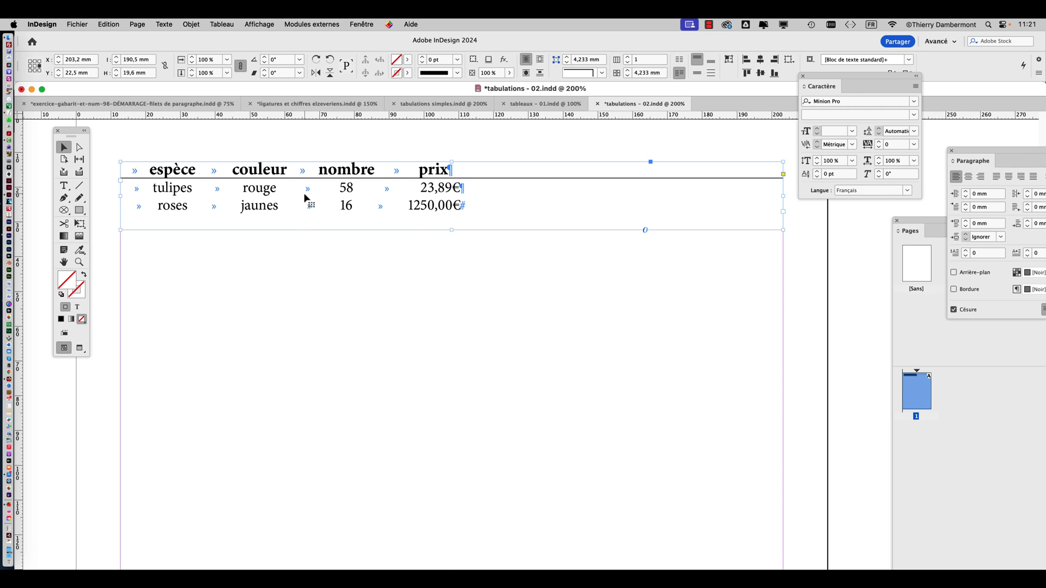
{"action": "scroll", "coordinate": [306, 210], "scroll_direction": "down", "scroll_amount": 2}
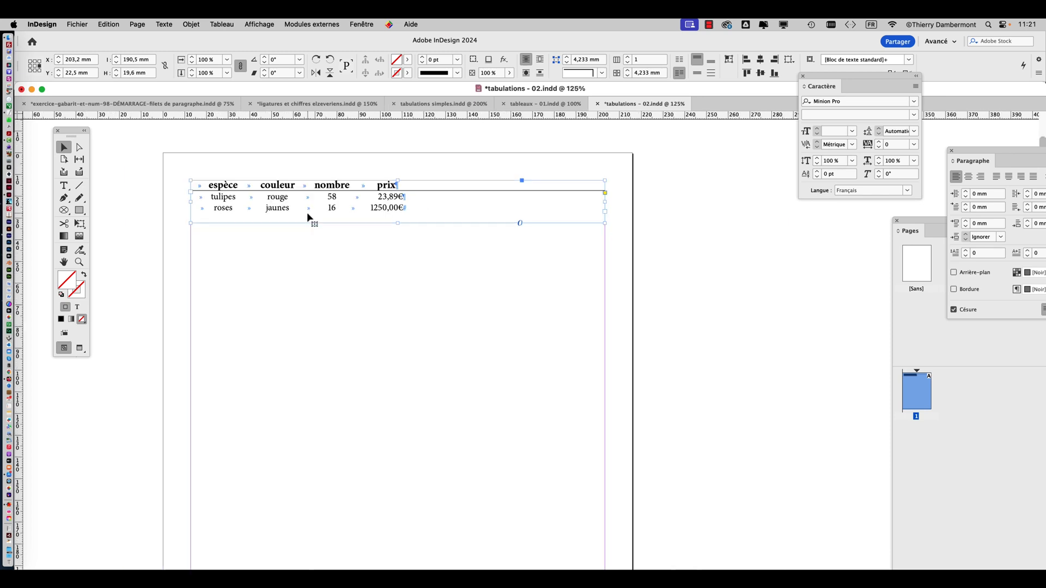
{"action": "mouse_move", "coordinate": [396, 225]}
{"action": "left_mouse_down"}
{"action": "mouse_move", "coordinate": [409, 358]}
{"action": "mouse_move", "coordinate": [397, 351]}
{"action": "mouse_move", "coordinate": [397, 227]}
{"action": "left_mouse_up"}
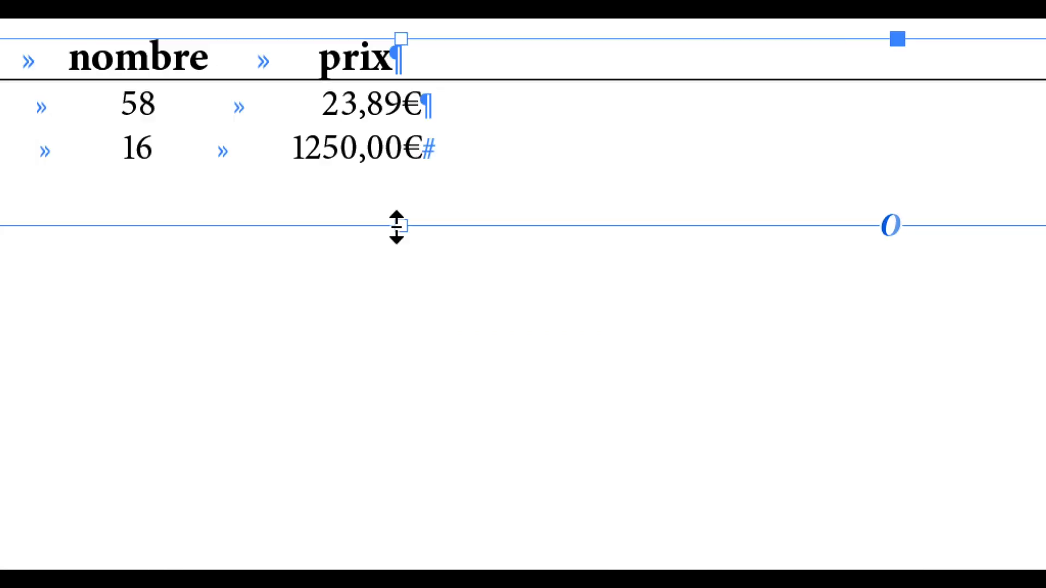
{"action": "left_click_drag", "start_coordinate": [396, 226], "coordinate": [396, 224]}
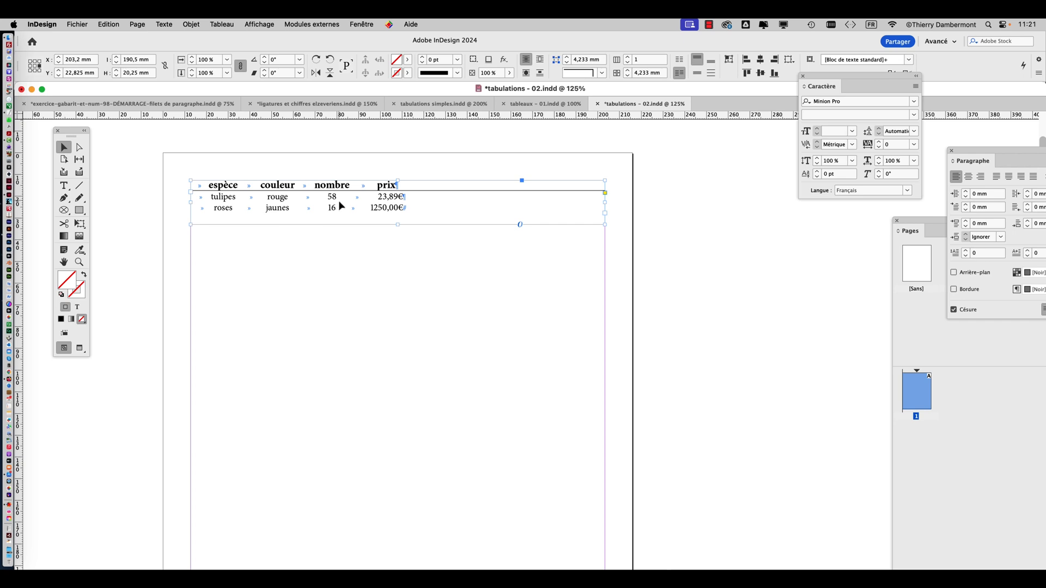
Duplicate the table's text frame straight down the page at about Y 158 mm, and reselect the original frame
{"action": "left_click_drag", "start_coordinate": [341, 205], "coordinate": [342, 489]}
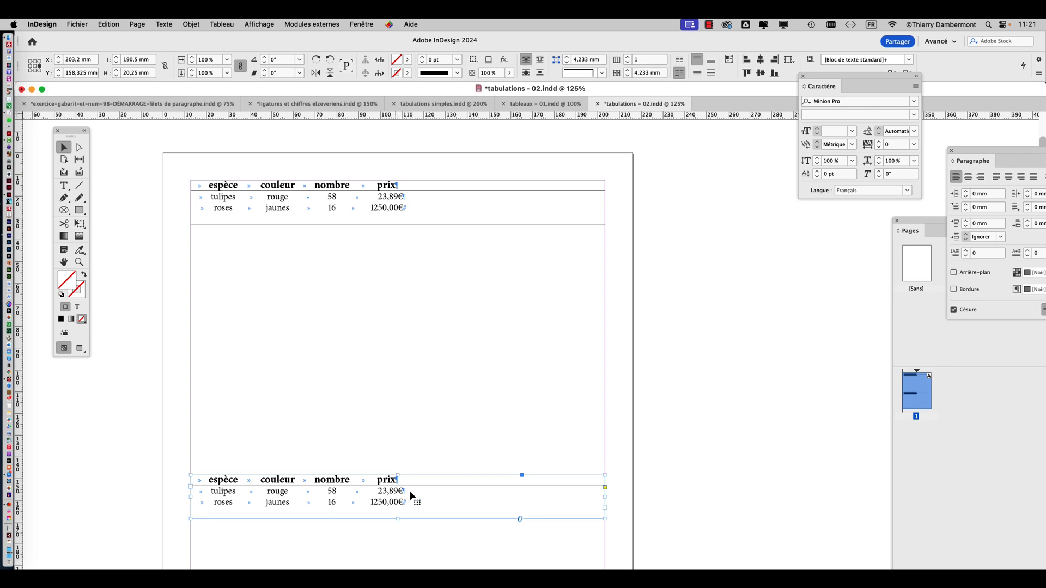
{"action": "left_click", "coordinate": [328, 206]}
{"action": "left_click", "coordinate": [348, 492]}
{"action": "left_click", "coordinate": [276, 215]}
Select all three rows of text in the original frame and open the text-to-table conversion for them
{"action": "left_click", "coordinate": [218, 24]}
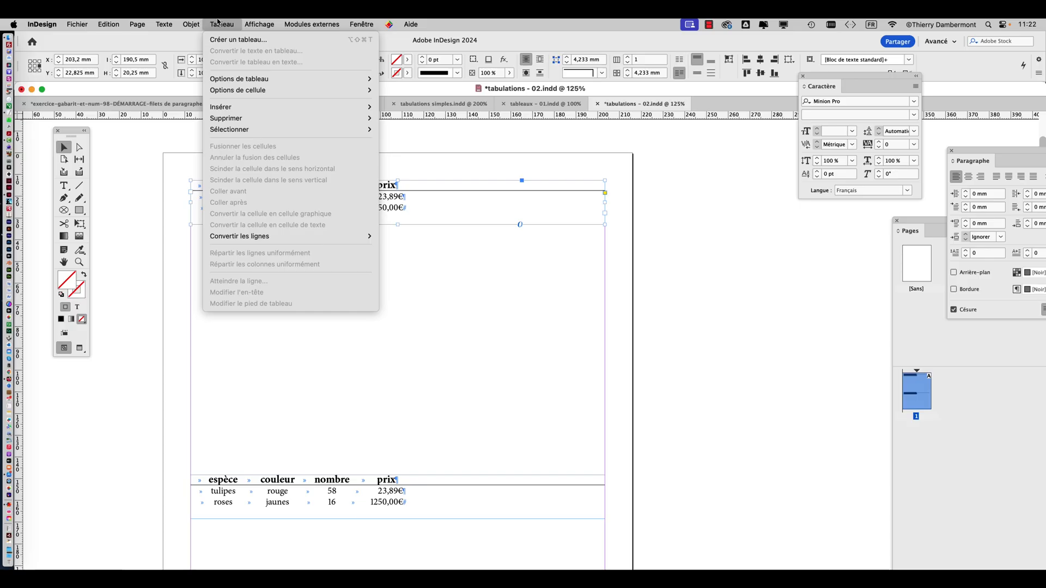
{"action": "left_click", "coordinate": [484, 139]}
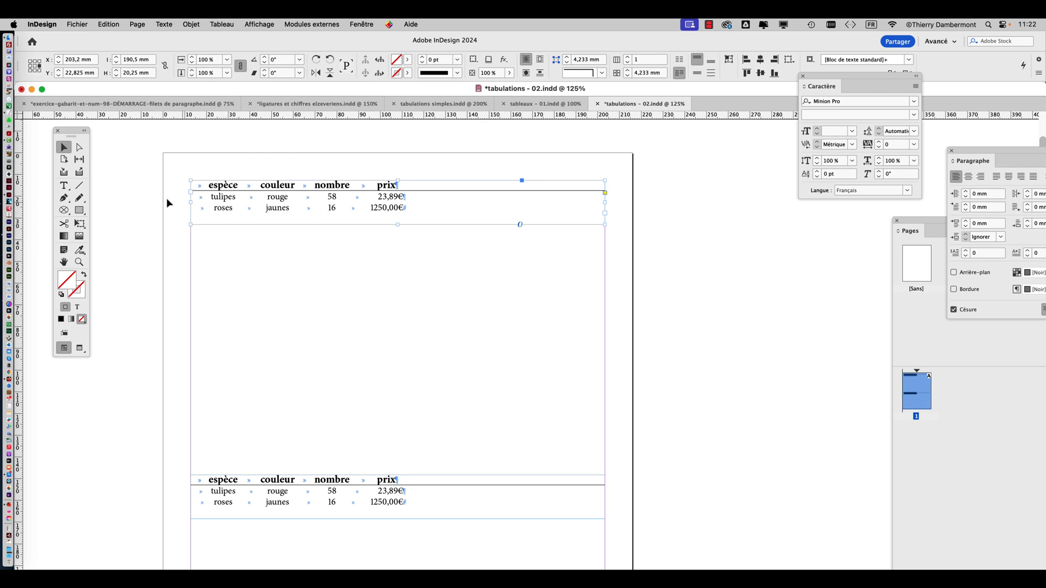
{"action": "key", "text": "super+equal"}
{"action": "key", "text": "t"}
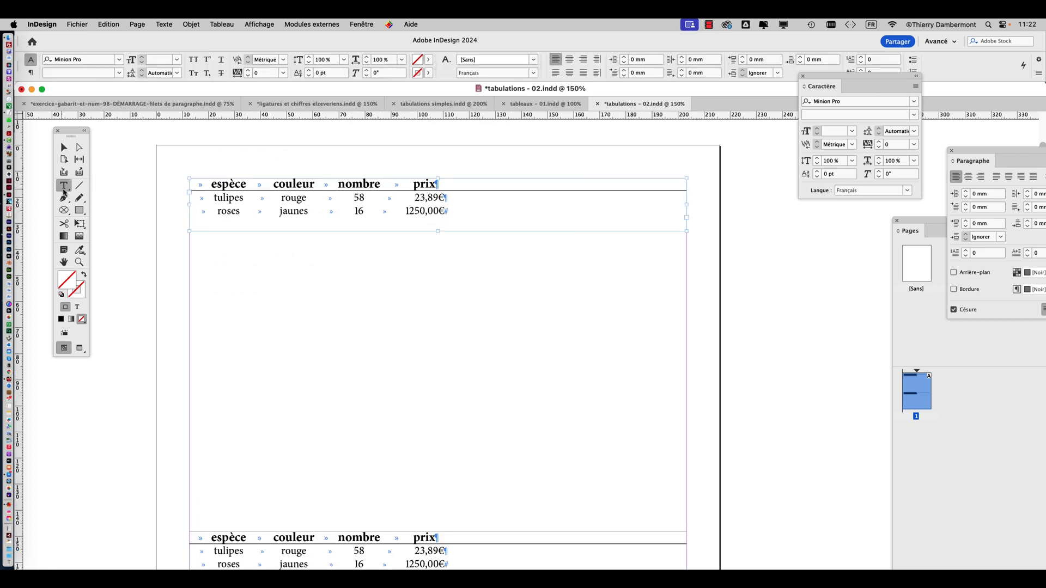
{"action": "left_click_drag", "start_coordinate": [191, 185], "coordinate": [516, 220]}
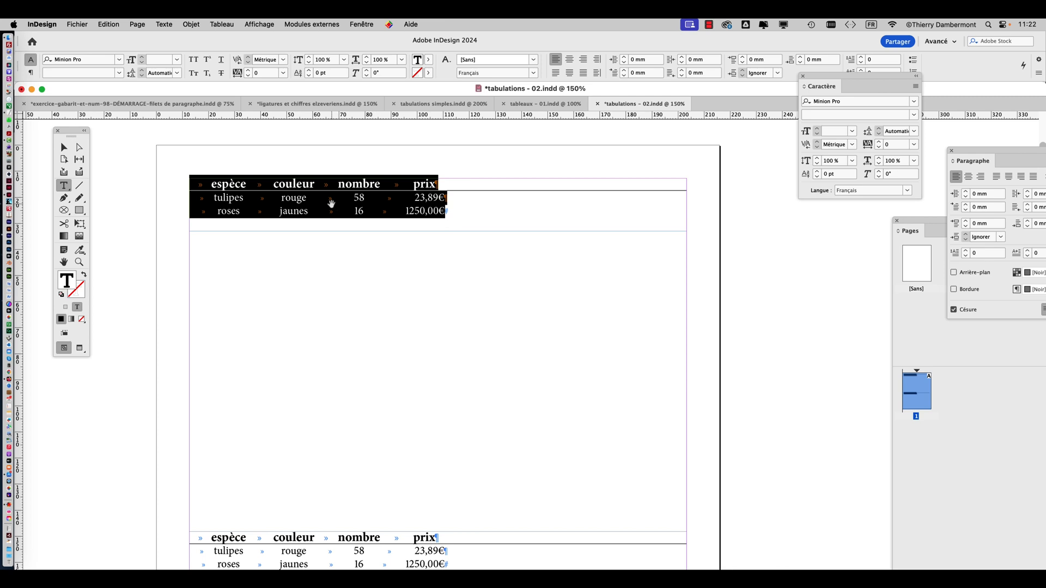
{"action": "scroll", "coordinate": [332, 203], "scroll_direction": "up", "scroll_amount": 2}
{"action": "scroll", "coordinate": [330, 206], "scroll_direction": "down", "scroll_amount": 1}
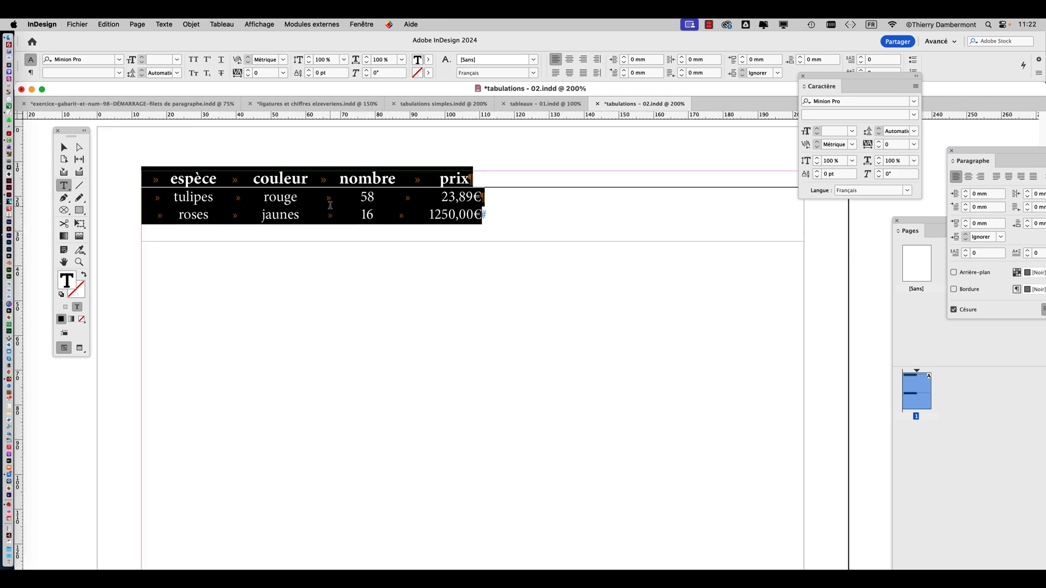
{"action": "left_click", "coordinate": [221, 24]}
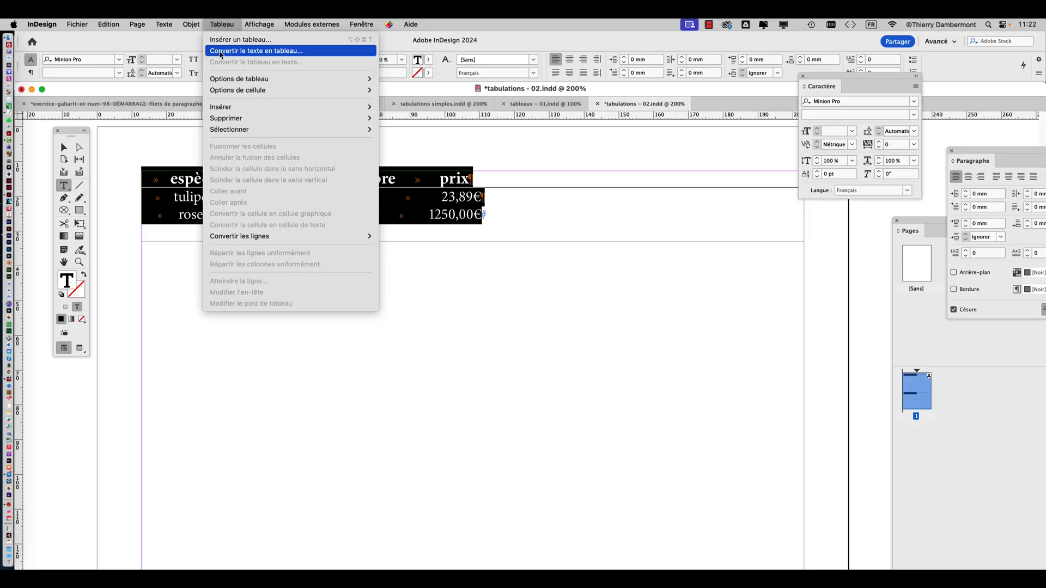
{"action": "left_click", "coordinate": [222, 55]}
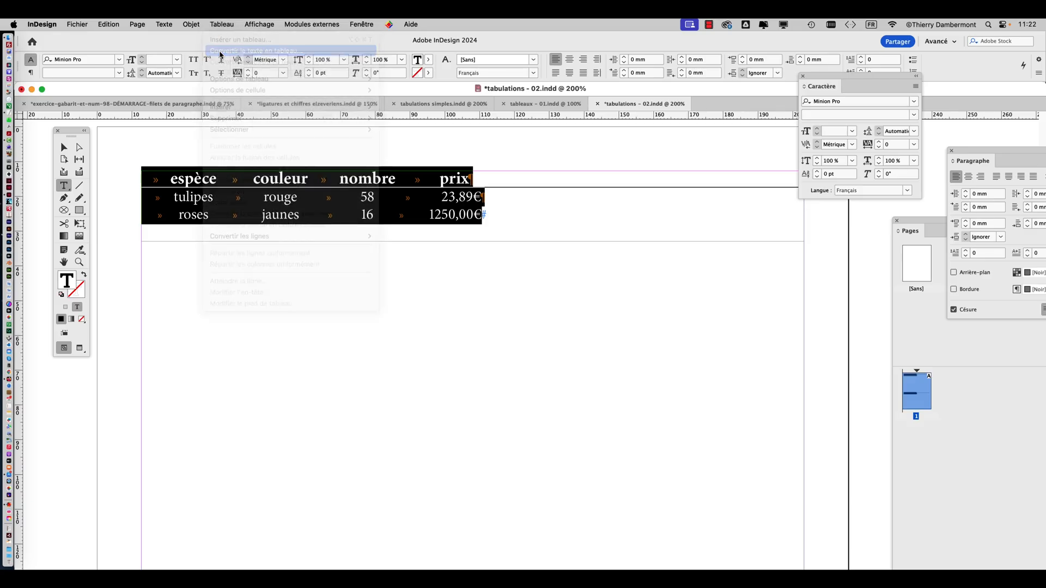
Convert the text to a table with Tabulation as column separator, Paragraphe as row separator and the [Tableau simple] style
{"action": "left_click_drag", "start_coordinate": [501, 267], "coordinate": [471, 258]}
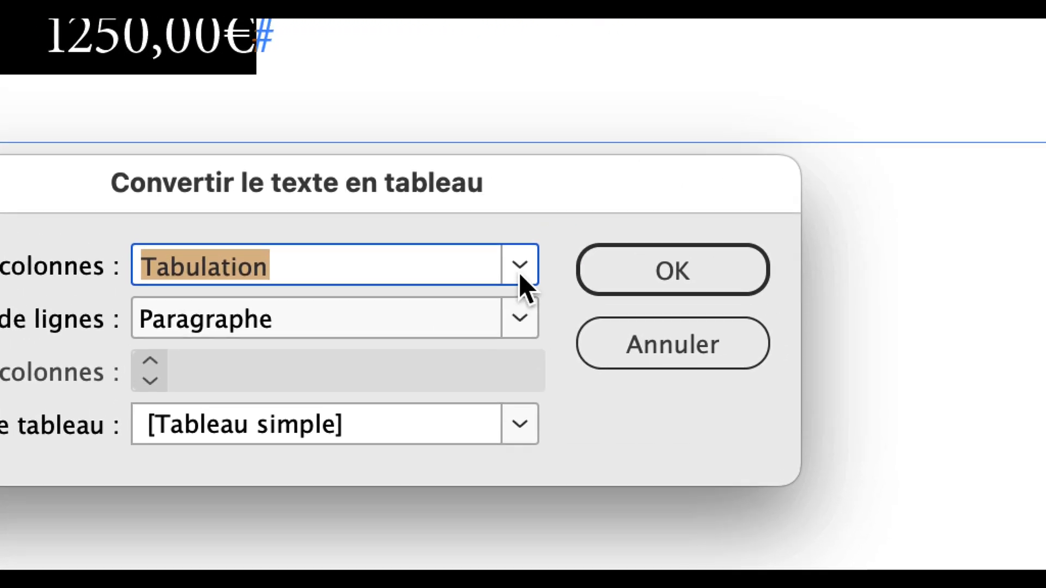
{"action": "left_click", "coordinate": [978, 267]}
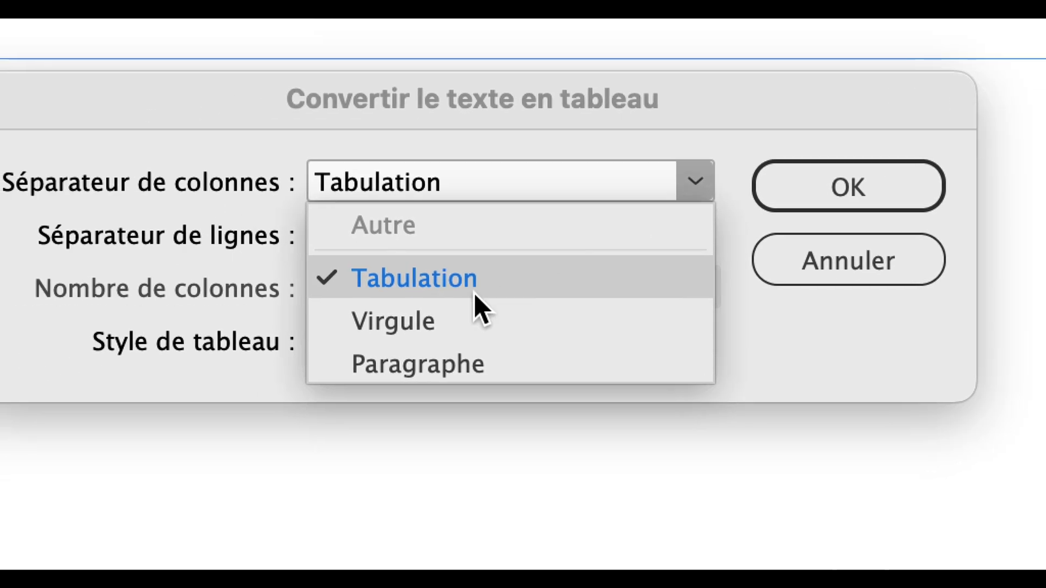
{"action": "left_click", "coordinate": [240, 362]}
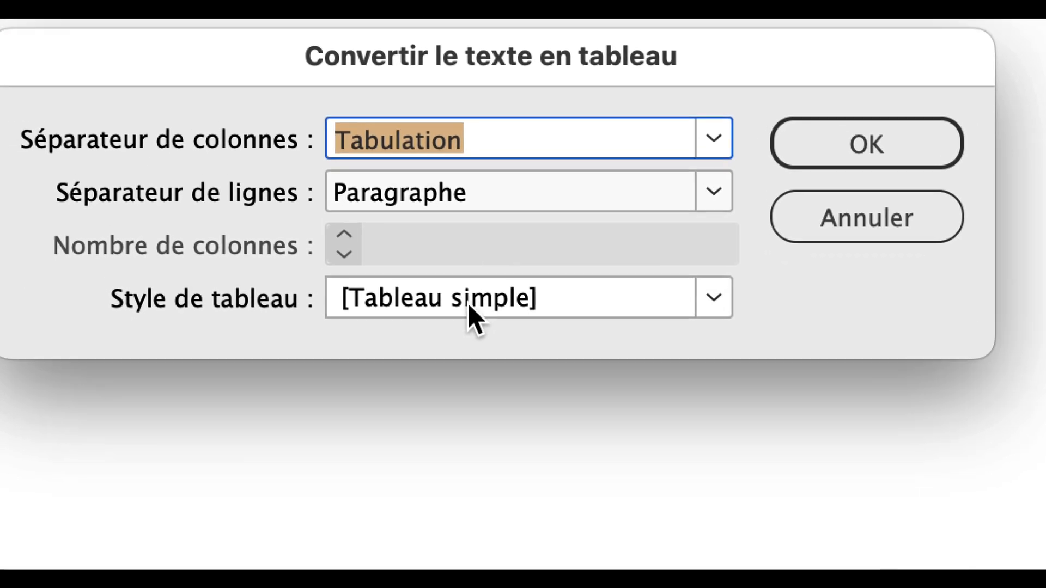
{"action": "left_click", "coordinate": [469, 308]}
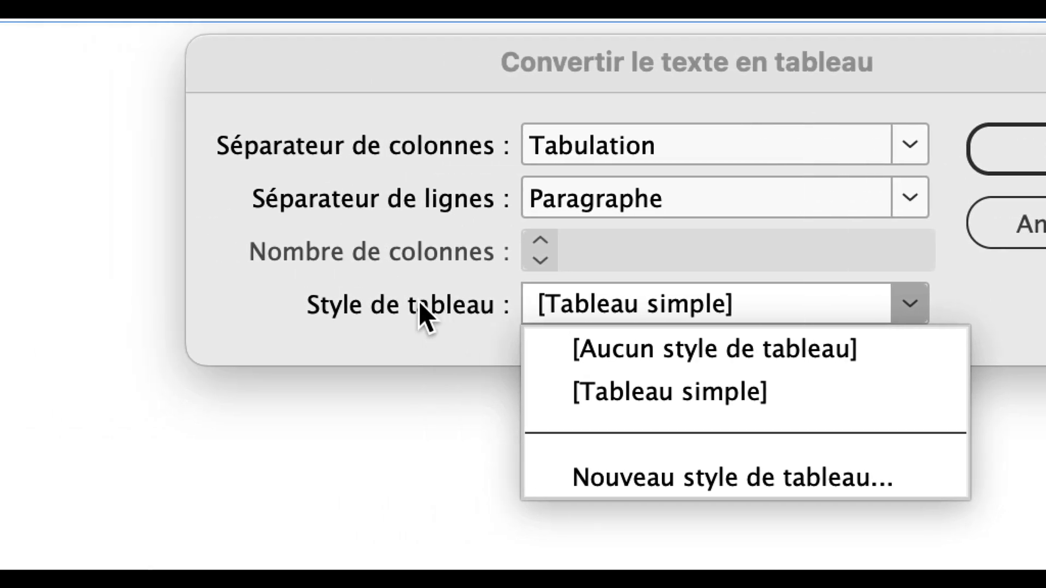
{"action": "left_click", "coordinate": [418, 302]}
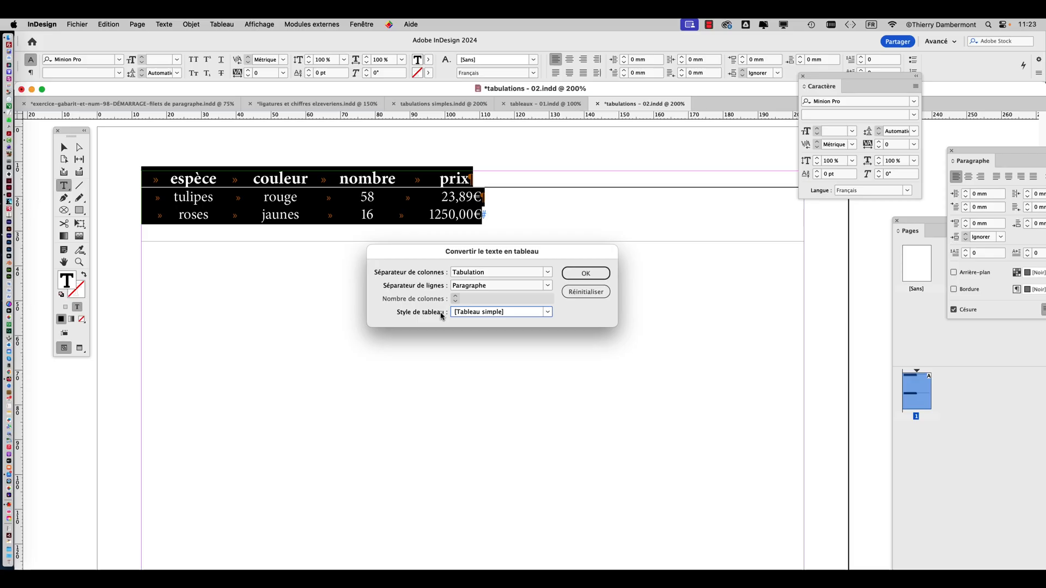
{"action": "left_click", "coordinate": [600, 277]}
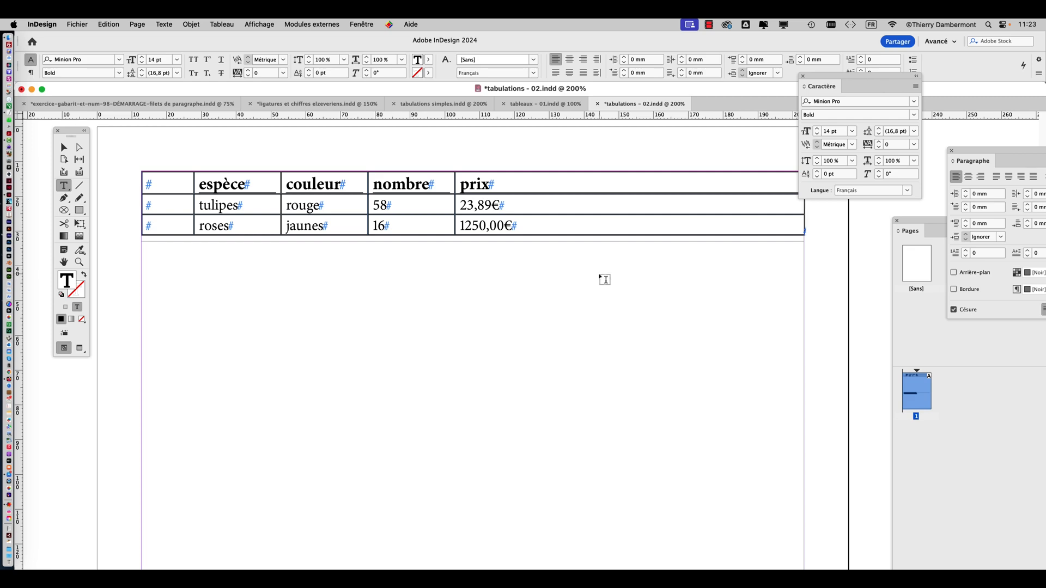
Try to save the document as tableaux - 01.indd in the VENDREDI folder, replacing the existing file of that name
{"action": "left_click", "coordinate": [77, 23]}
{"action": "left_click", "coordinate": [107, 111]}
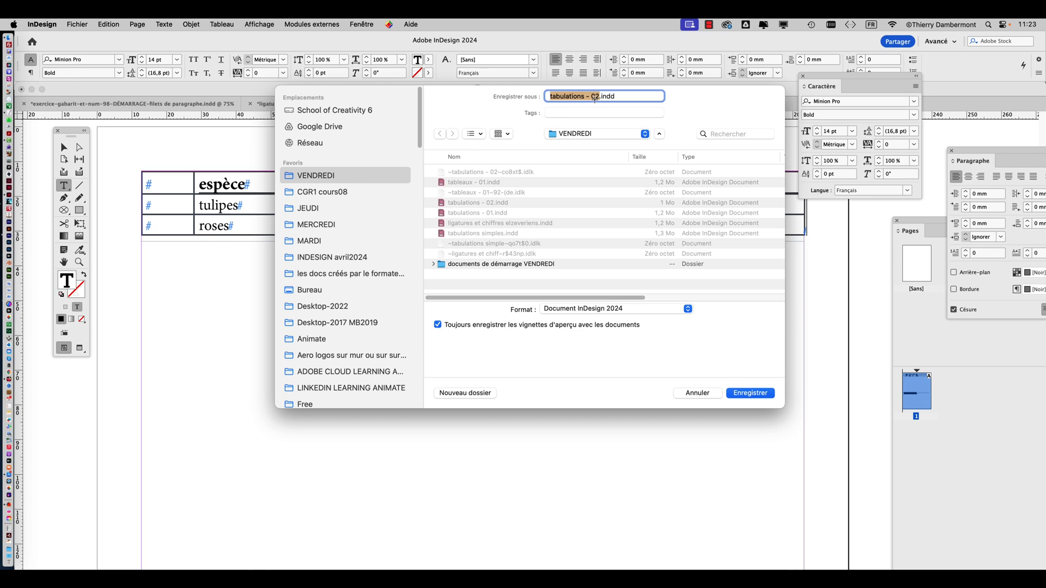
{"action": "type", "text": "table"}
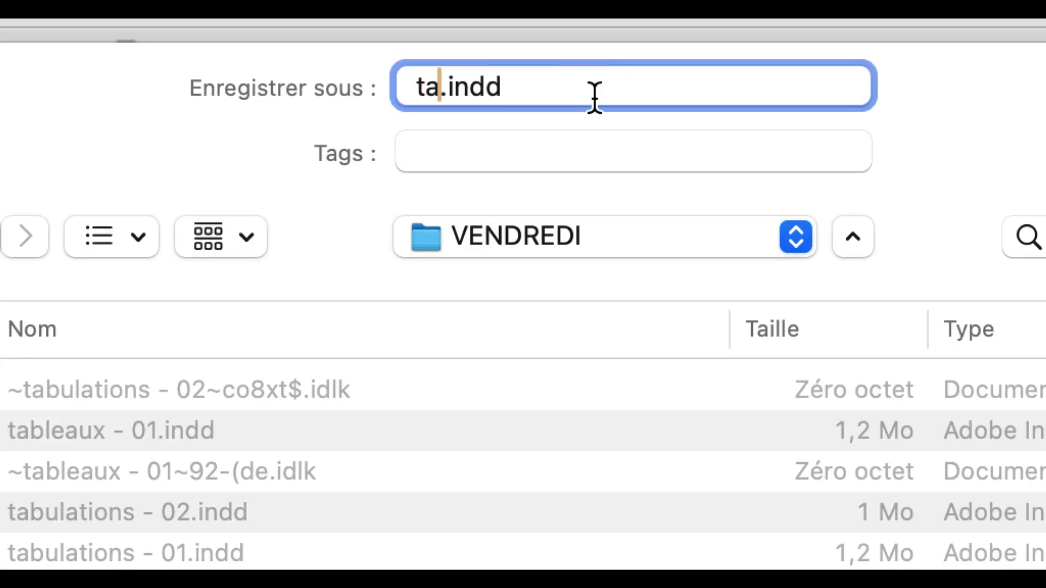
{"action": "type", "text": "aux - 01"}
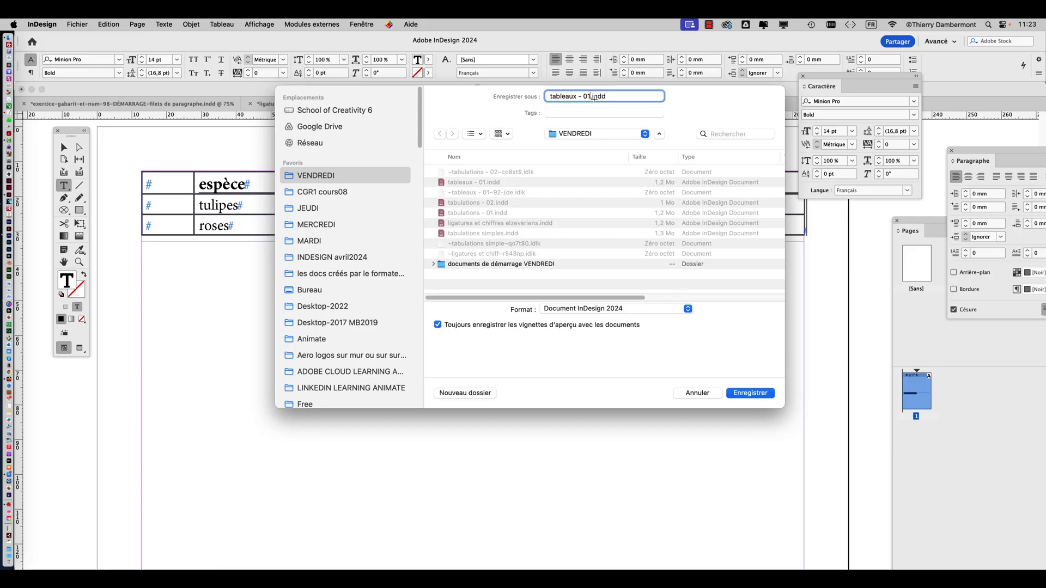
{"action": "left_click", "coordinate": [761, 396]}
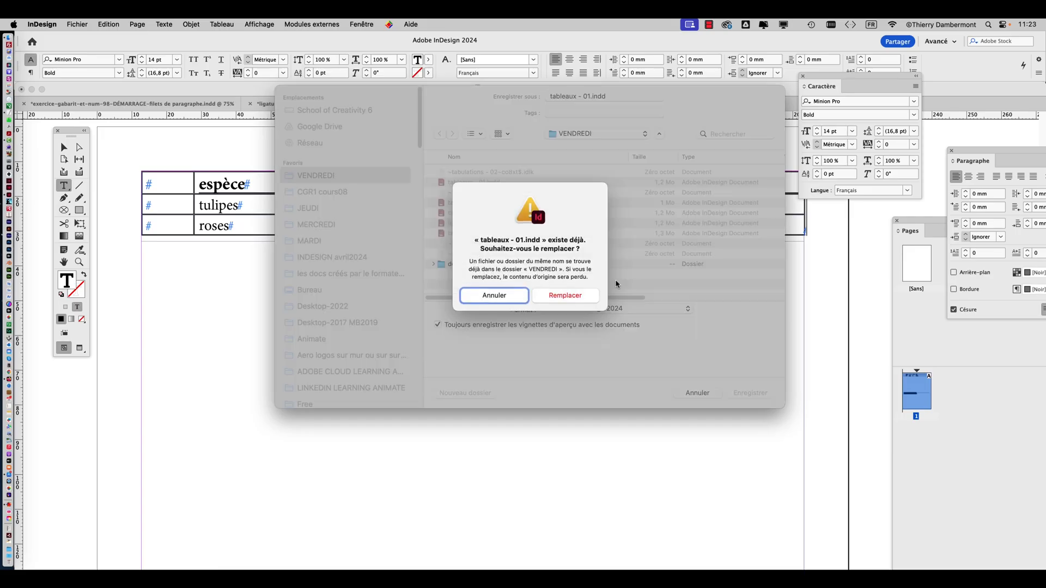
{"action": "left_click", "coordinate": [570, 294]}
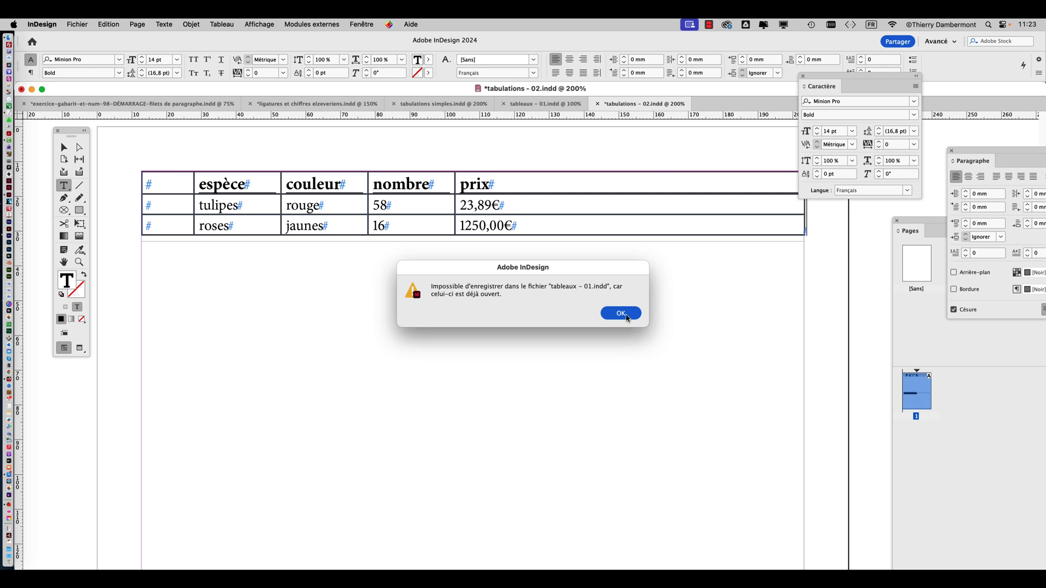
{"action": "left_click", "coordinate": [622, 313]}
Close the open tableaux - 01.indd document and save the tabulations - 02 document as tableaux - 01.indd, replacing the existing file
{"action": "left_click", "coordinate": [508, 104]}
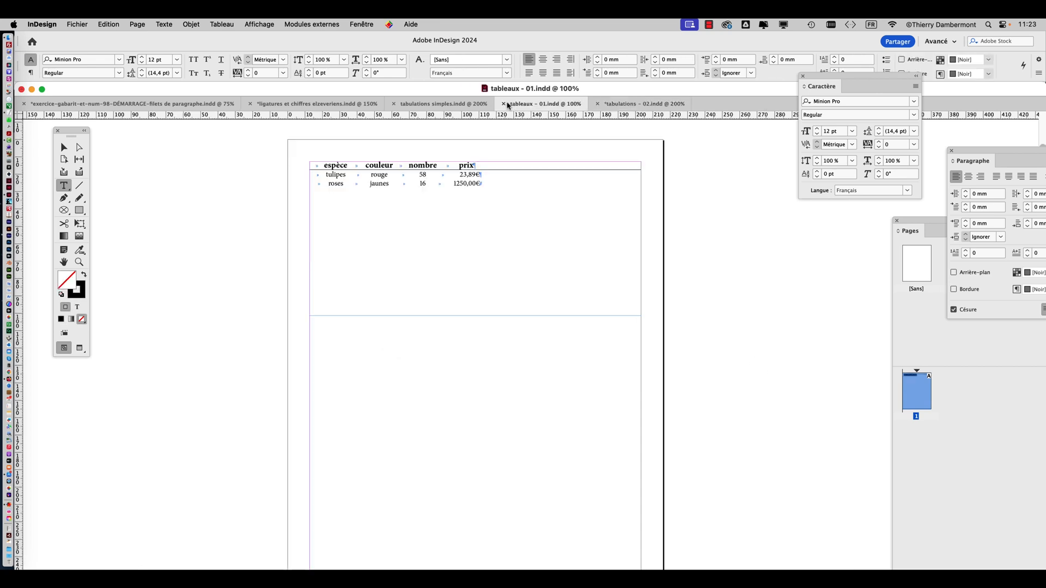
{"action": "left_click", "coordinate": [504, 104]}
{"action": "left_click", "coordinate": [79, 24]}
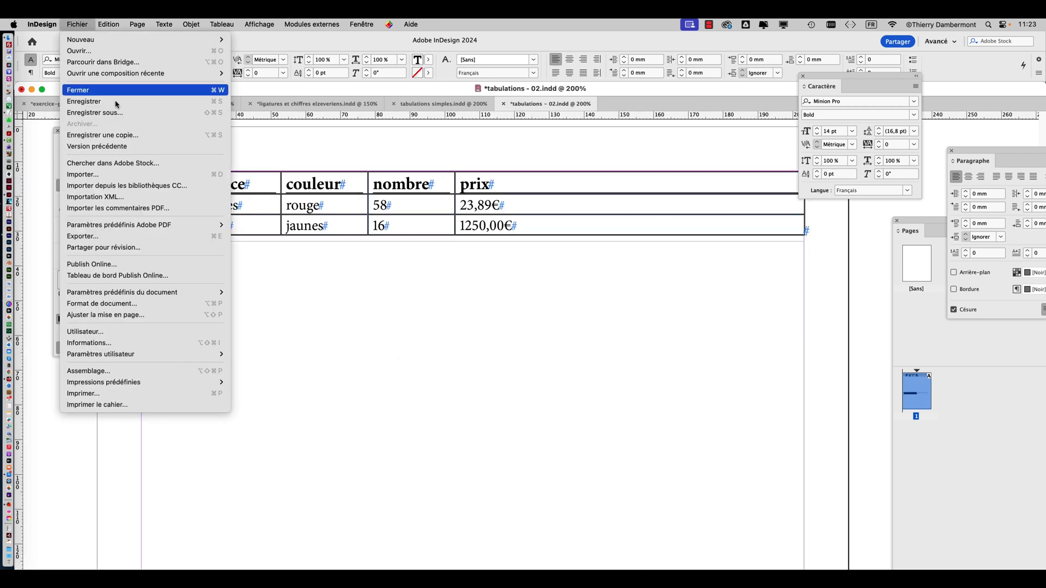
{"action": "left_click", "coordinate": [82, 110]}
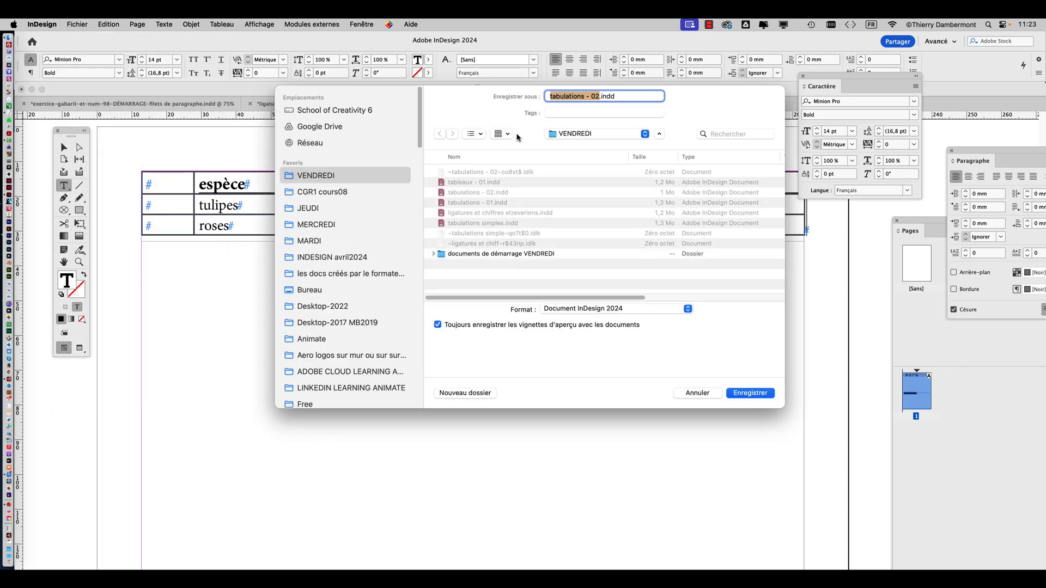
{"action": "type", "text": "tableaux - 01"}
{"action": "left_click", "coordinate": [748, 394]}
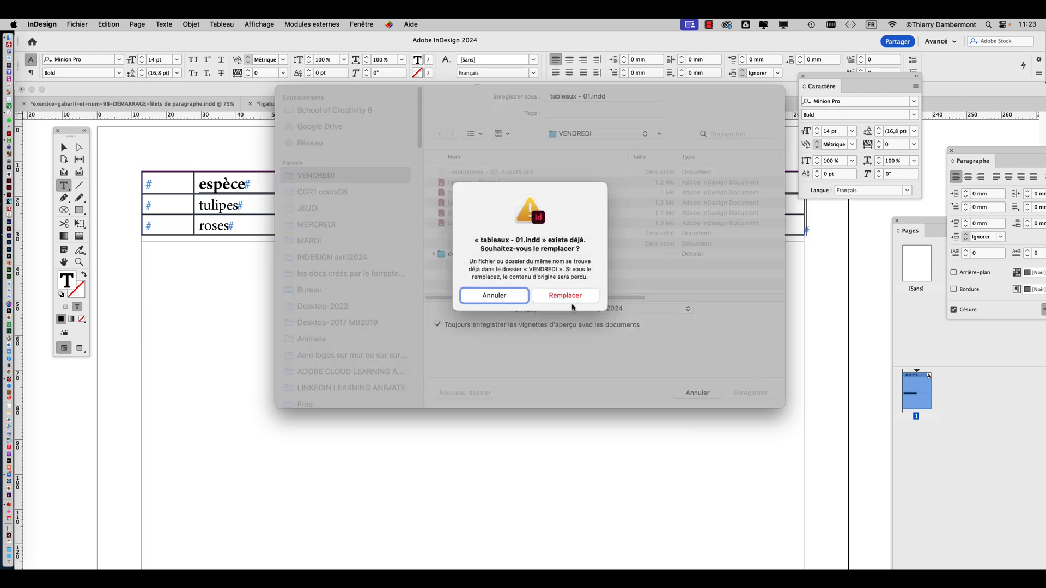
{"action": "left_click", "coordinate": [569, 296]}
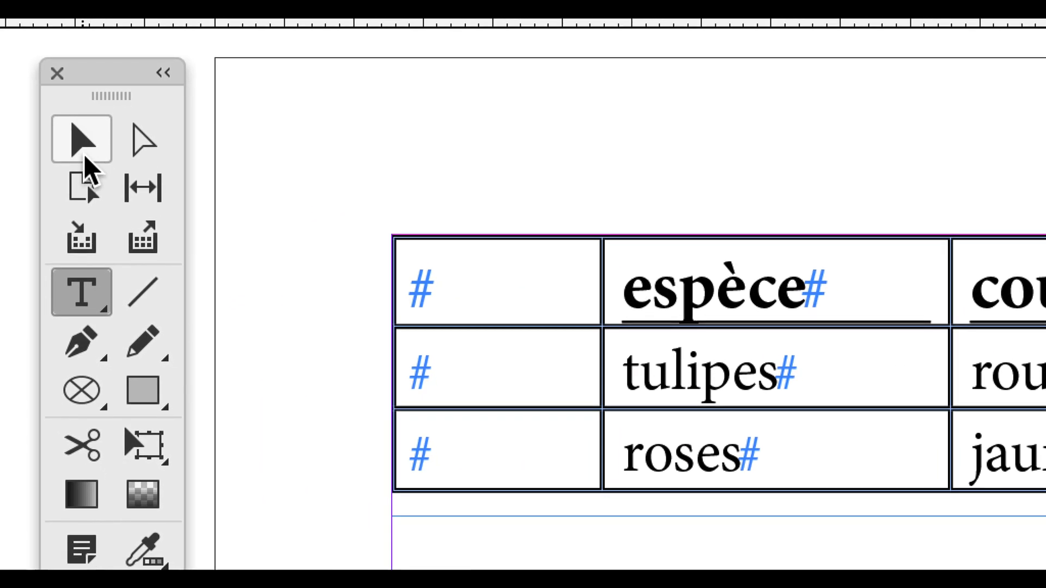
Practise selecting the table's empty first column and its individual rows with the Type tool
{"action": "left_click", "coordinate": [83, 155]}
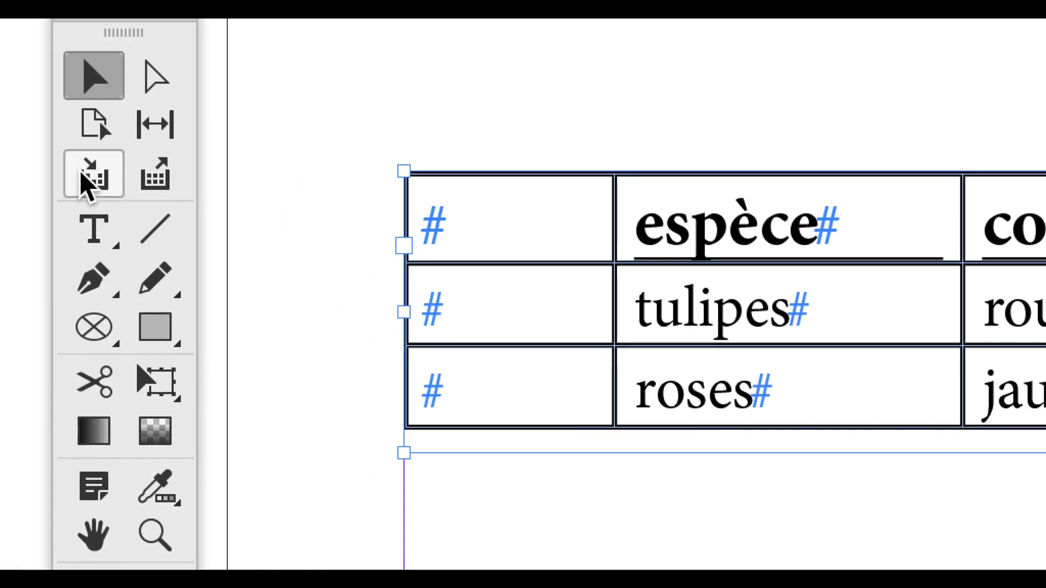
{"action": "left_click", "coordinate": [84, 185]}
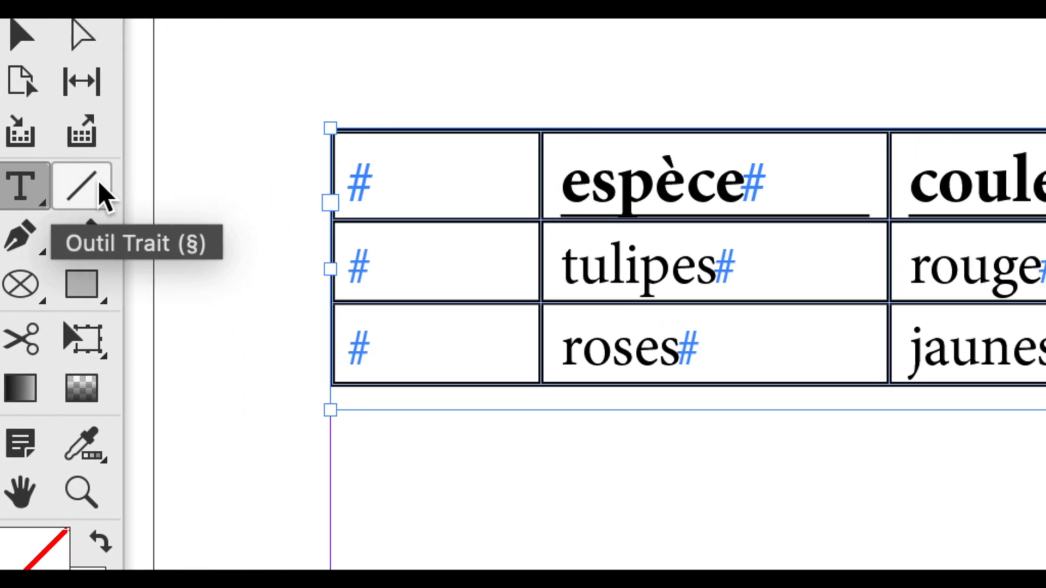
{"action": "left_click", "coordinate": [444, 125]}
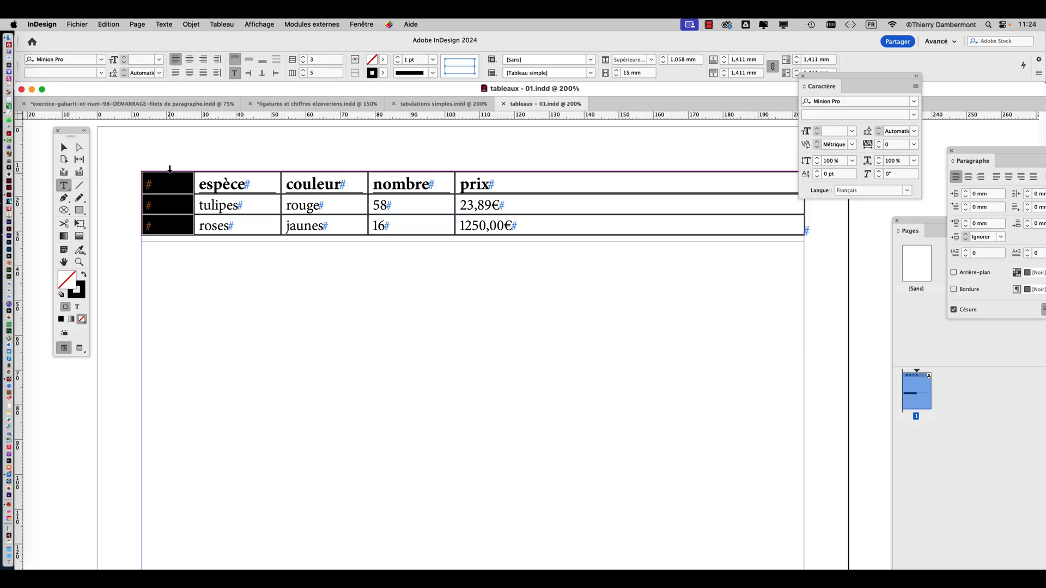
{"action": "left_click", "coordinate": [137, 183]}
{"action": "left_click", "coordinate": [137, 206]}
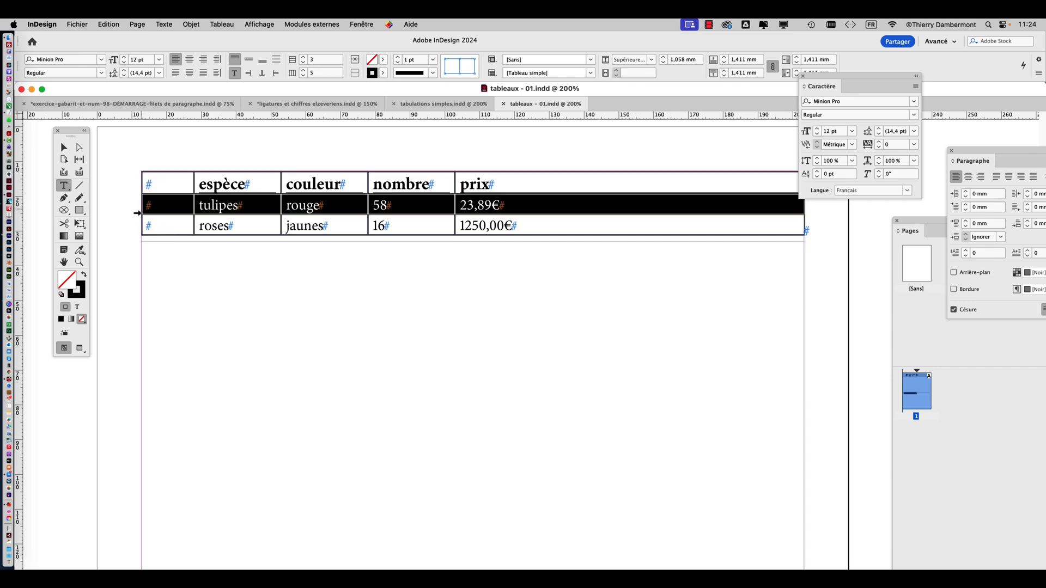
{"action": "left_click", "coordinate": [138, 224]}
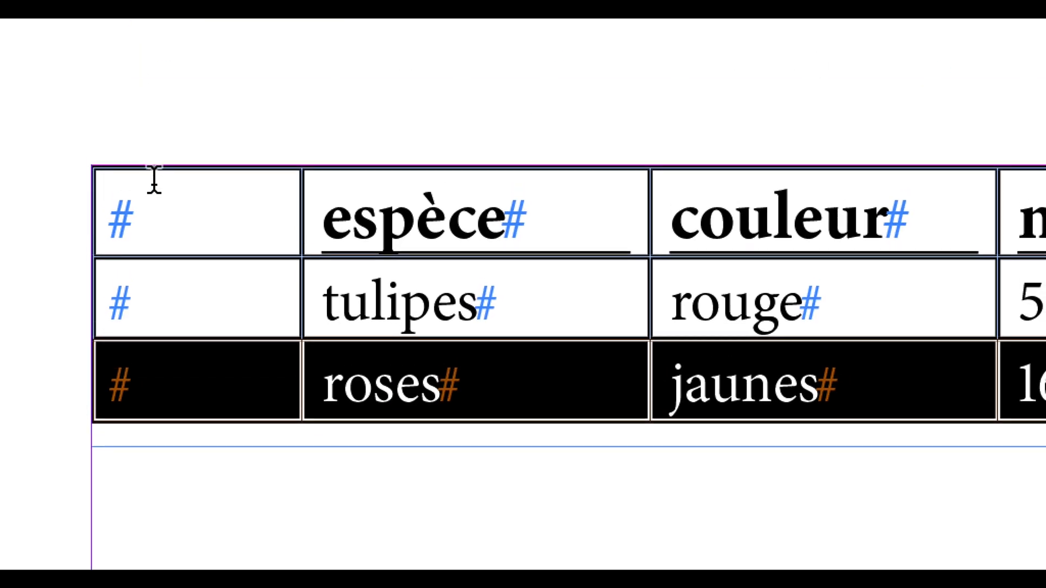
{"action": "left_click", "coordinate": [183, 47]}
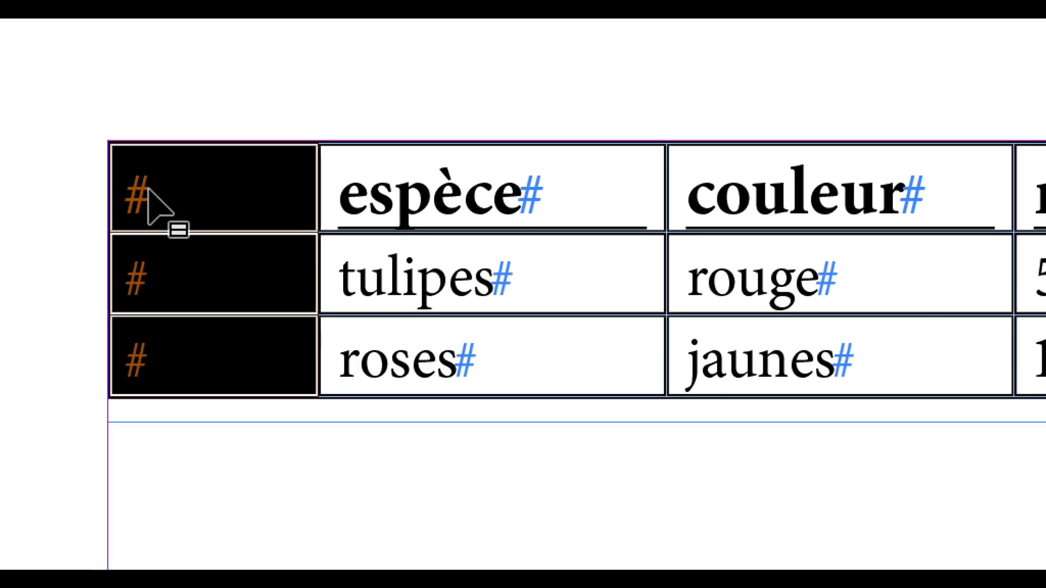
{"action": "left_click", "coordinate": [130, 191]}
{"action": "left_click", "coordinate": [131, 294]}
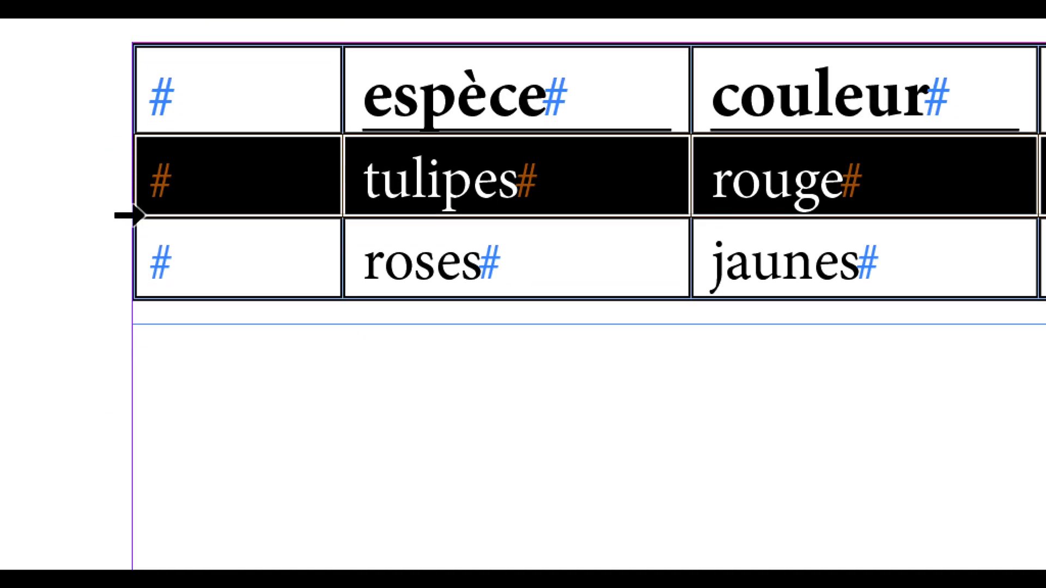
{"action": "left_click", "coordinate": [131, 346]}
Select the empty first column of the table and delete that column
{"action": "left_click", "coordinate": [191, 19]}
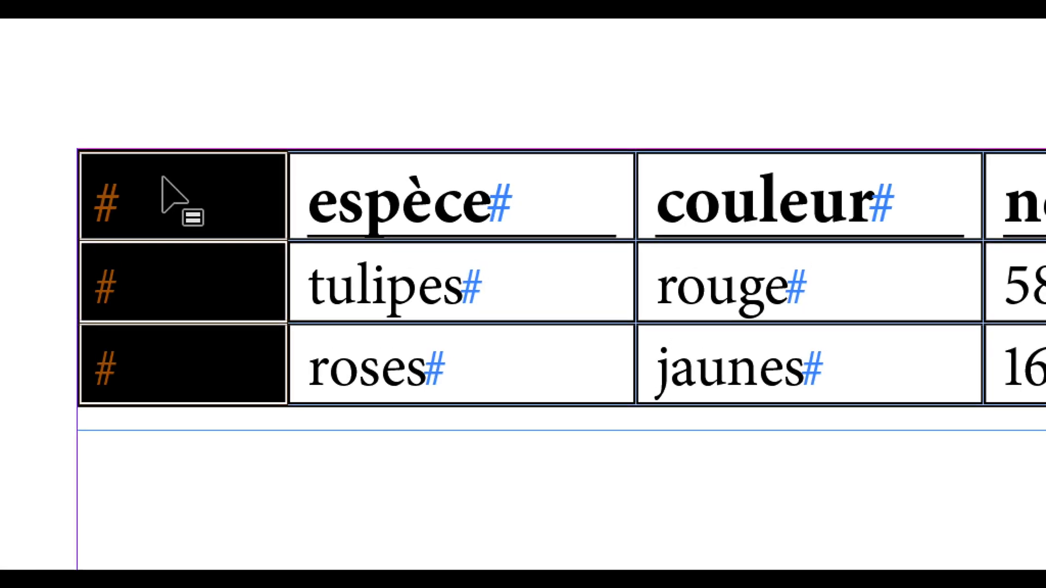
{"action": "left_click", "coordinate": [162, 212], "text": "ctrl"}
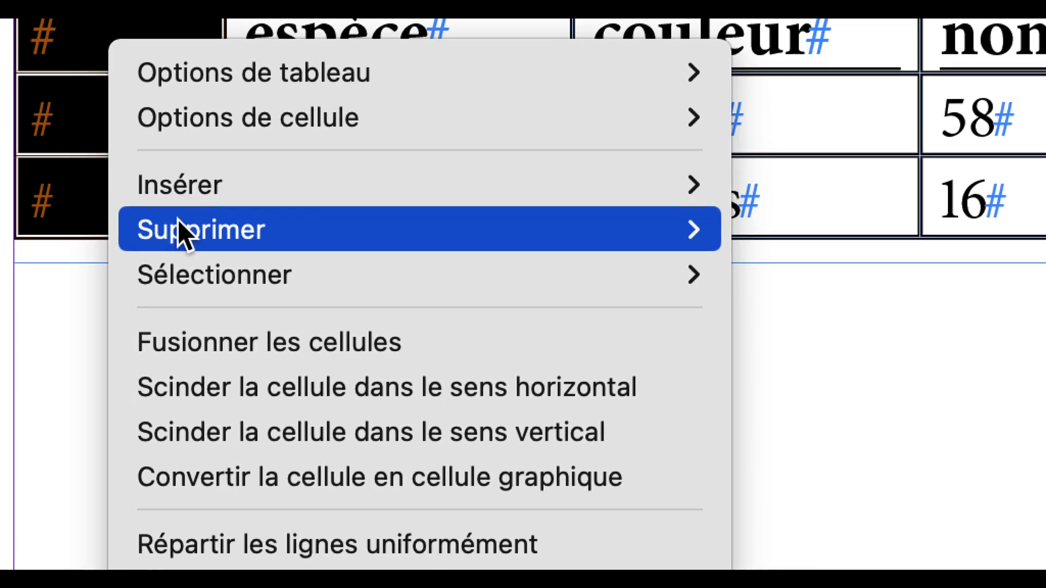
{"action": "mouse_move", "coordinate": [253, 383]}
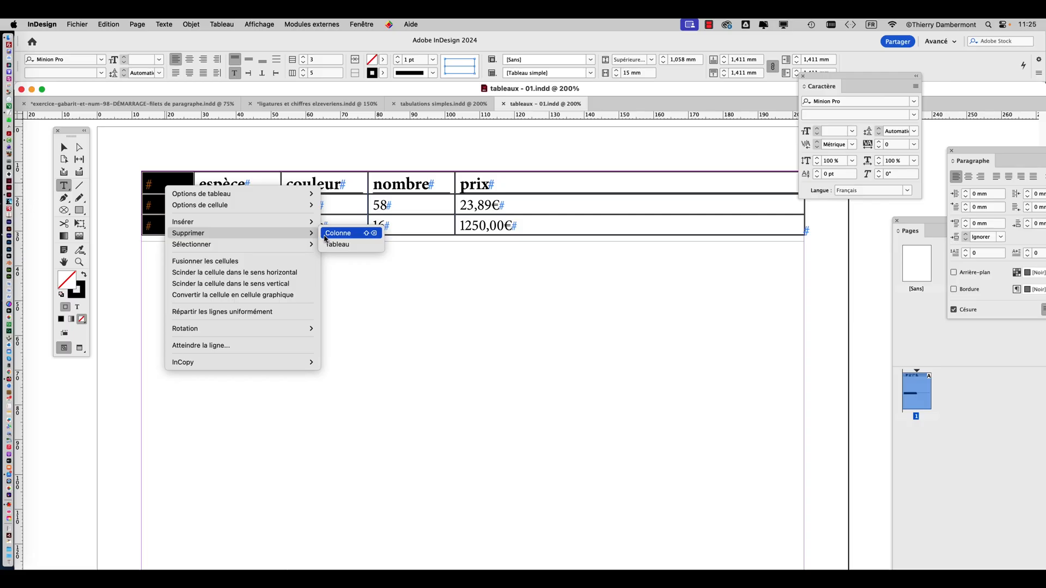
{"action": "left_click", "coordinate": [338, 233]}
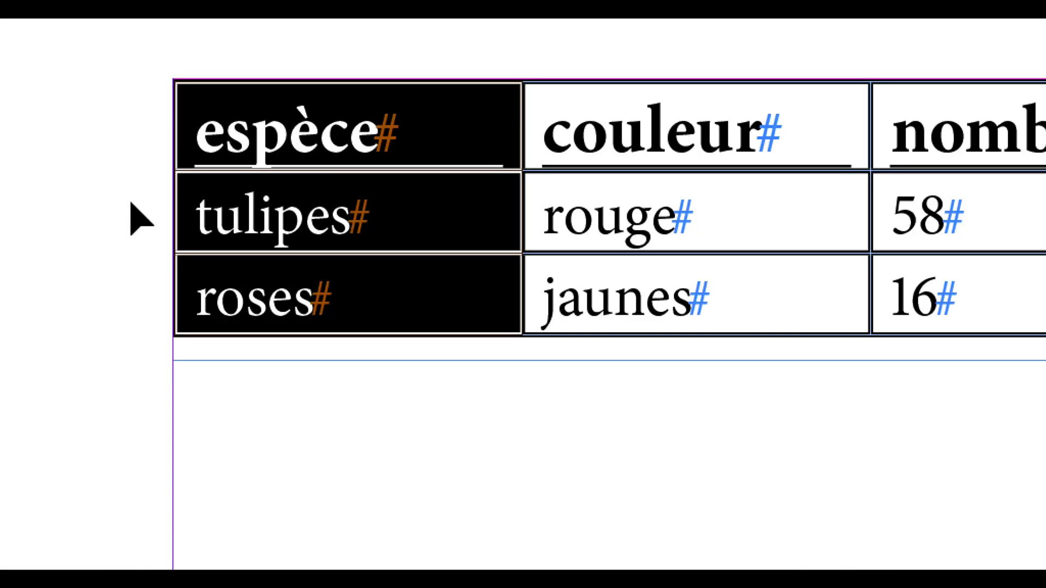
{"action": "left_click", "coordinate": [139, 203]}
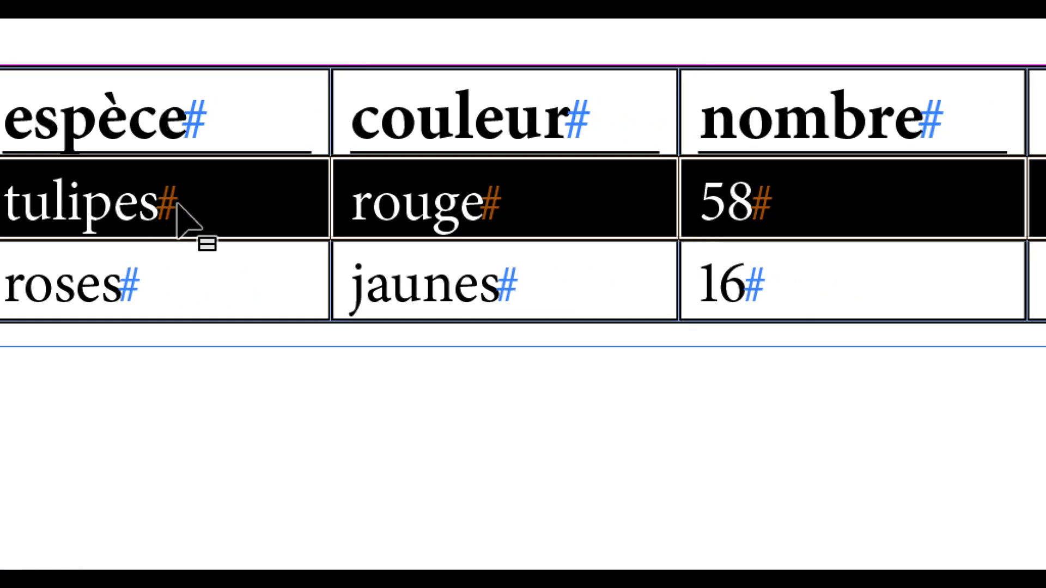
{"action": "right_click", "coordinate": [359, 205]}
{"action": "mouse_move", "coordinate": [266, 401]}
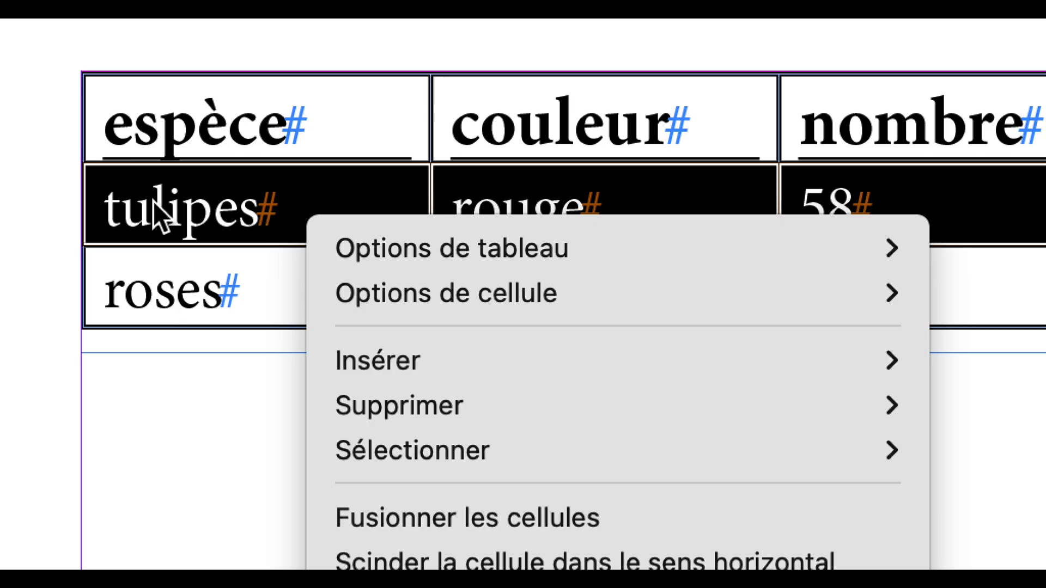
{"action": "left_click", "coordinate": [152, 201]}
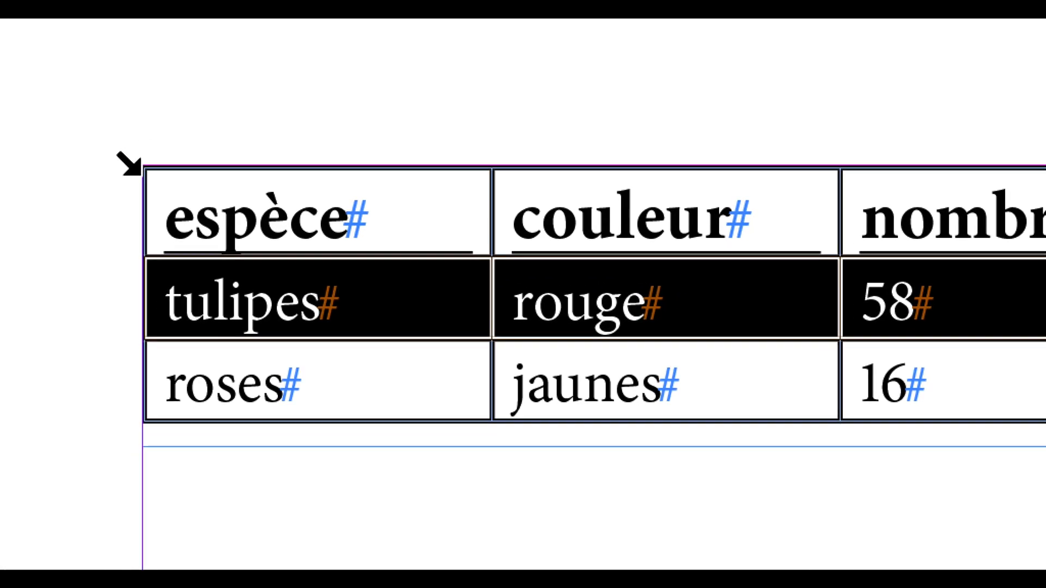
Select the whole table, centre its text horizontally and set the row height to Egale à 15 mm
{"action": "left_click", "coordinate": [142, 172]}
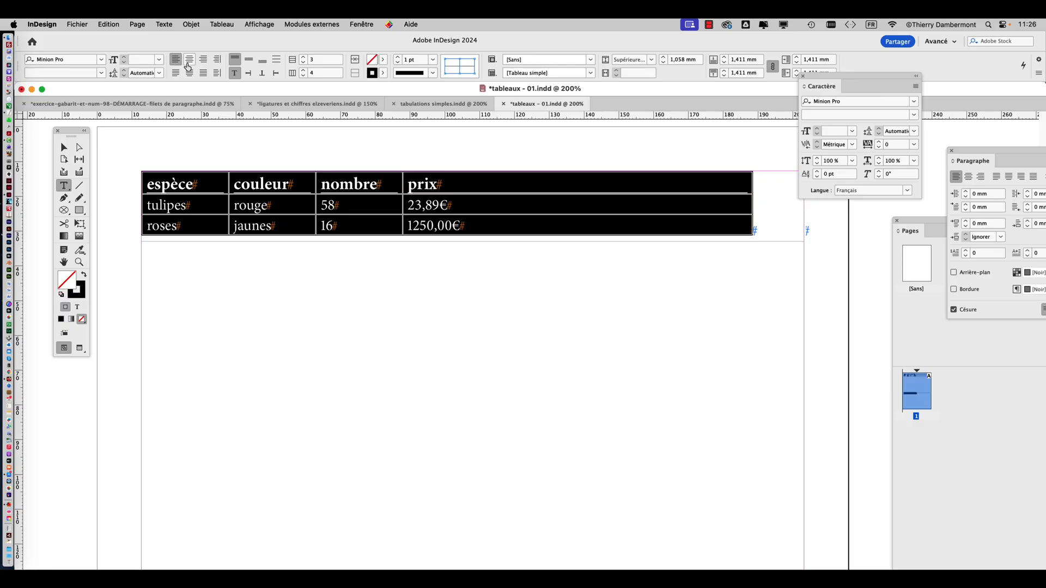
{"action": "left_click", "coordinate": [188, 59]}
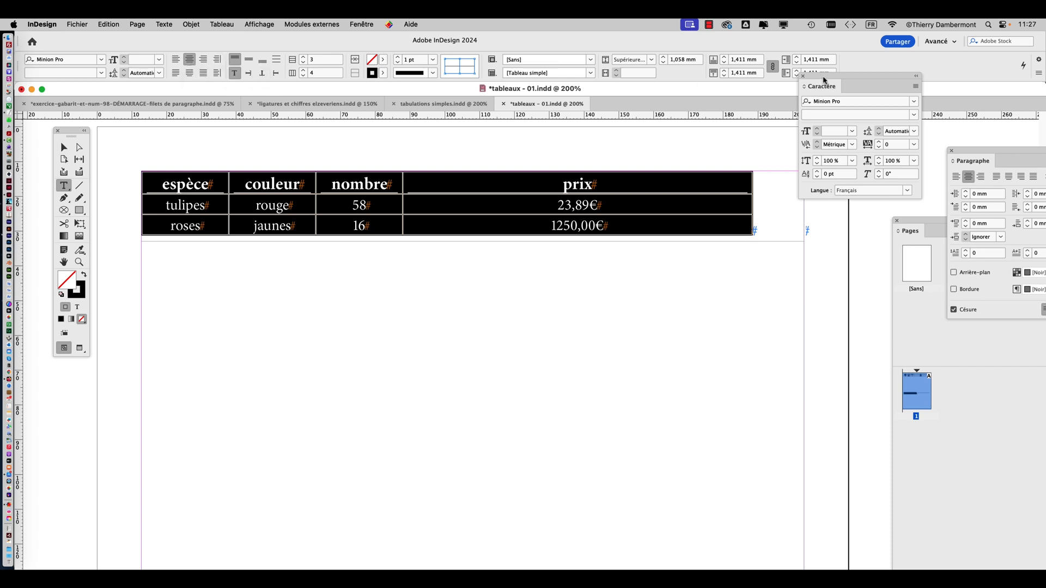
{"action": "left_click_drag", "start_coordinate": [824, 80], "coordinate": [902, 120]}
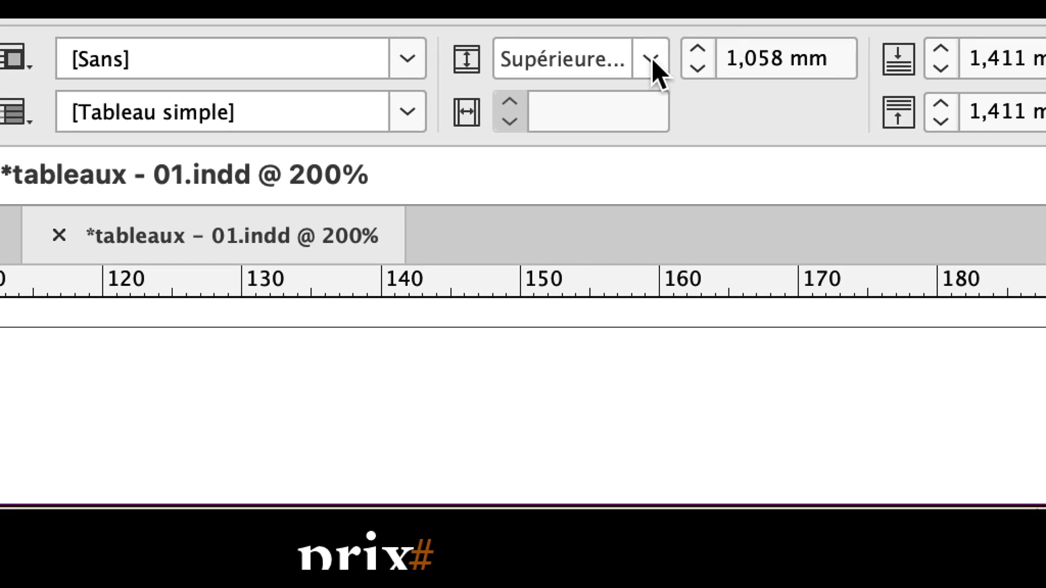
{"action": "left_click", "coordinate": [651, 58]}
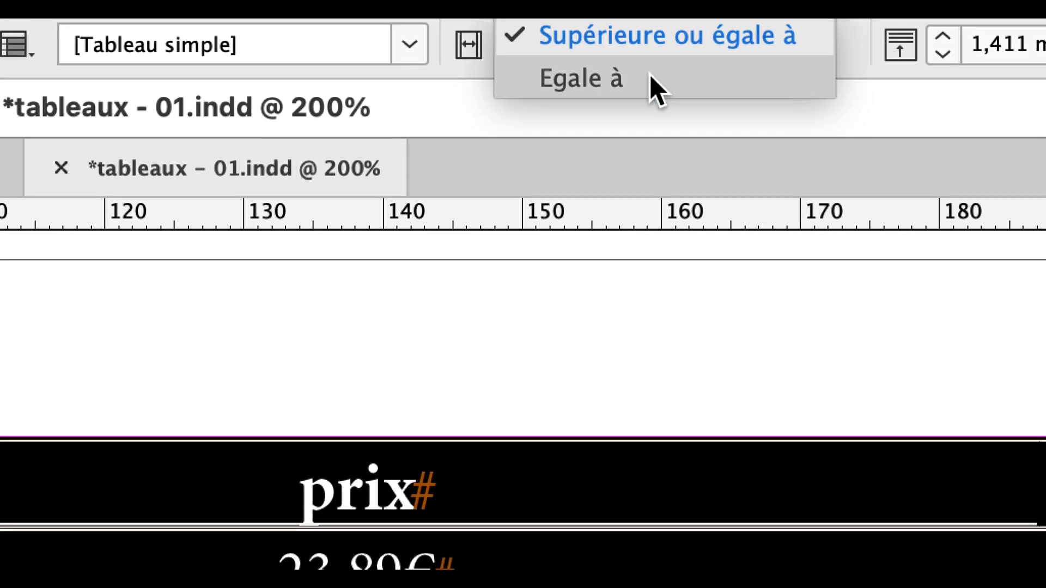
{"action": "left_click", "coordinate": [649, 74]}
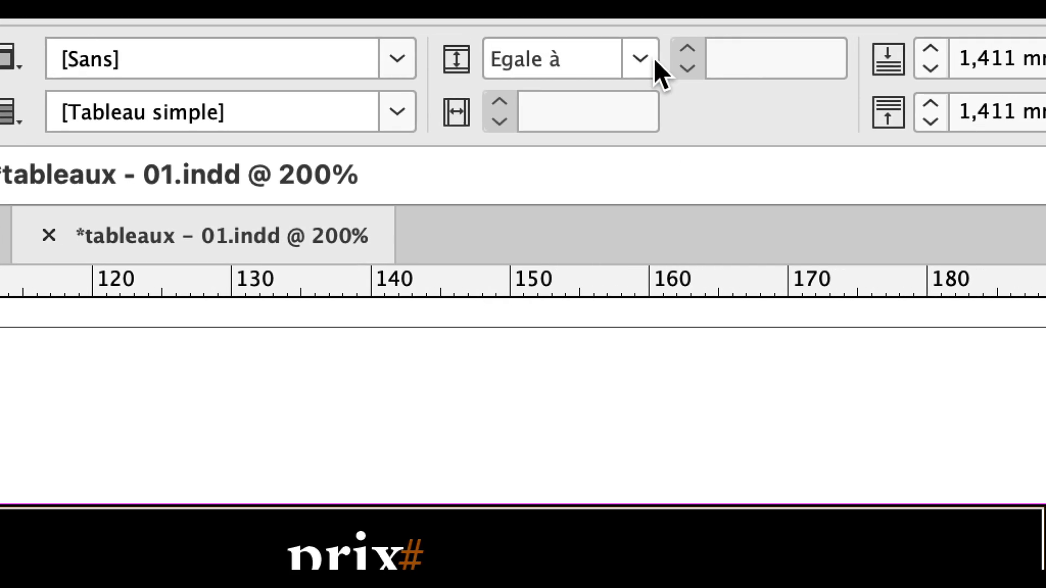
{"action": "left_click", "coordinate": [754, 6]}
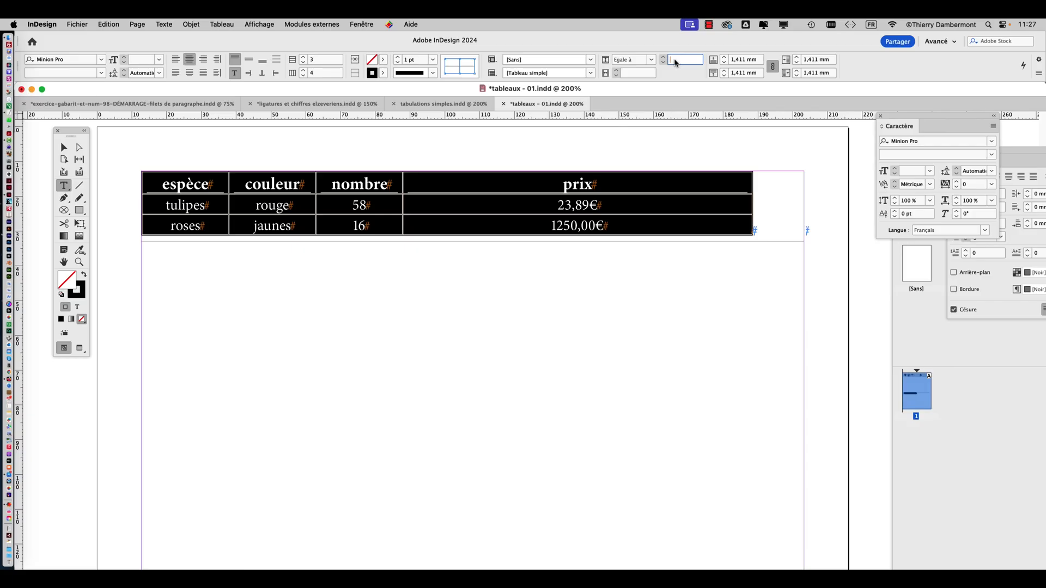
{"action": "type", "text": "15 mm"}
{"action": "key", "text": "Tab"}
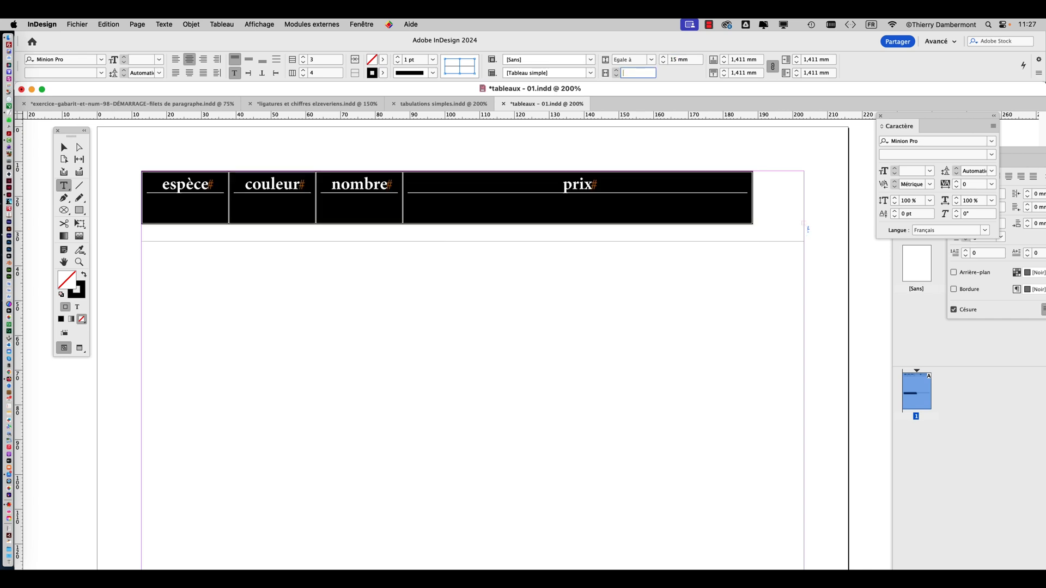
Extend the table's text frame downward to about 49,8 mm high so it ends just below the third row
{"action": "left_click", "coordinate": [63, 148]}
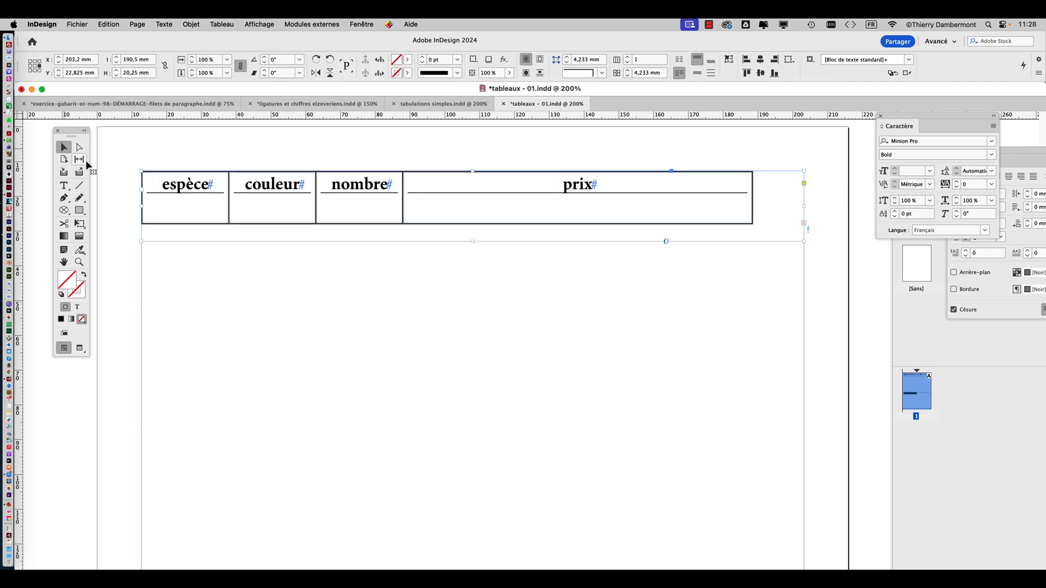
{"action": "left_click_drag", "start_coordinate": [474, 241], "coordinate": [475, 350]}
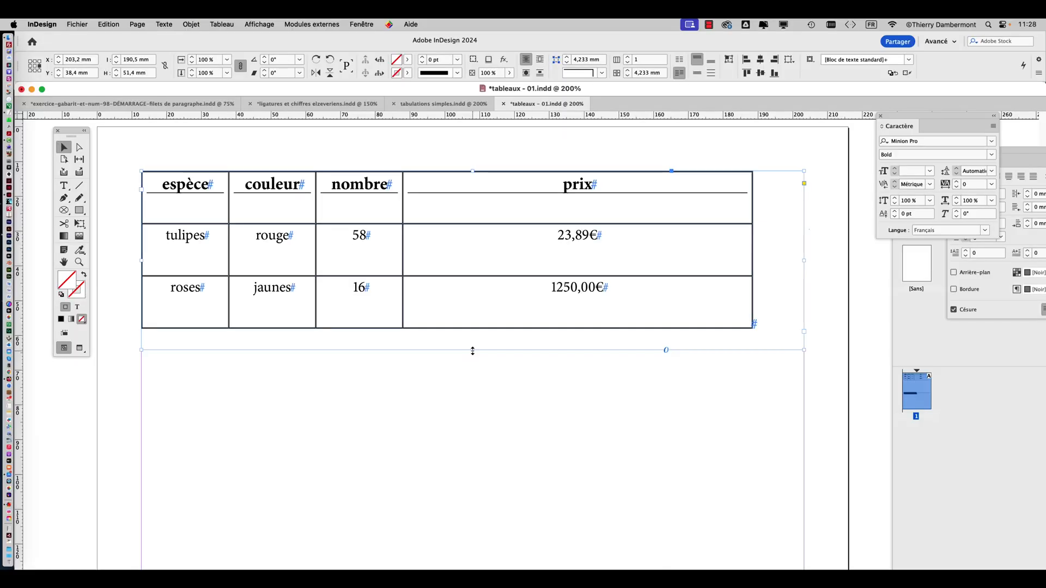
{"action": "left_click_drag", "start_coordinate": [472, 350], "coordinate": [473, 345]}
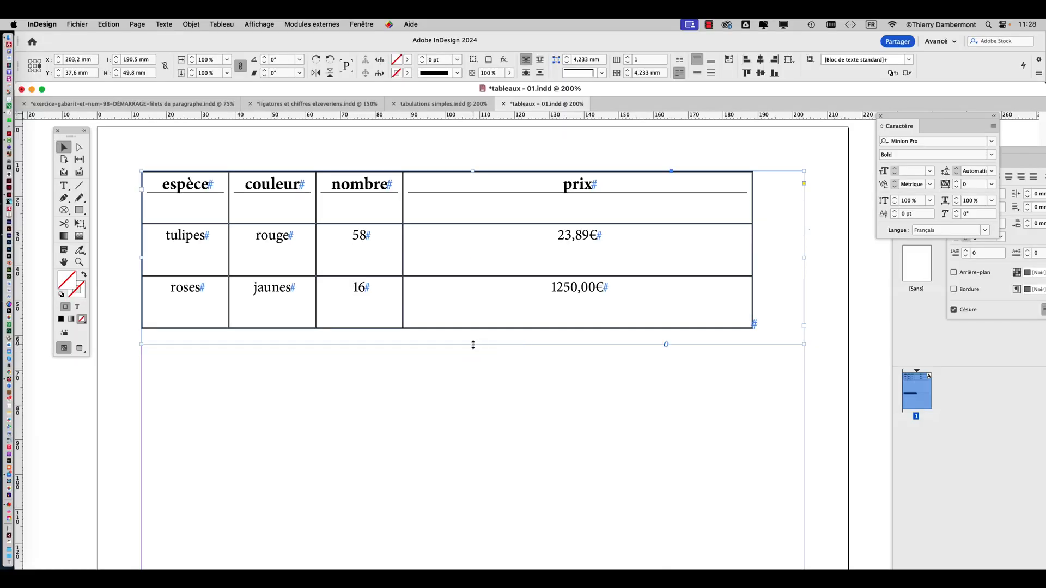
Select the whole table, try an exact row height of 8 mm, and increase it to 11 mm
{"action": "left_click", "coordinate": [64, 186]}
{"action": "left_click", "coordinate": [142, 172]}
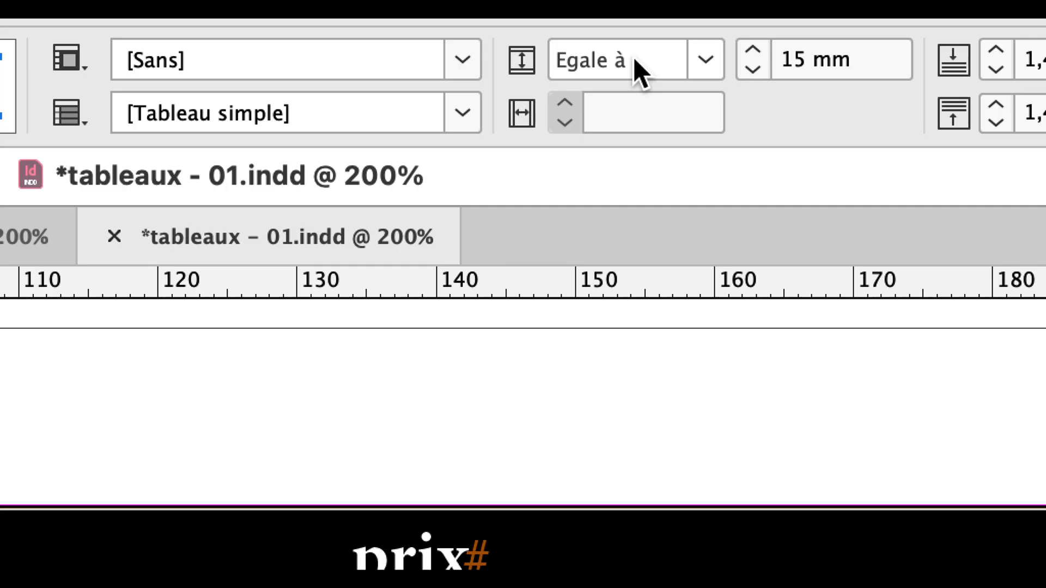
{"action": "double_click", "coordinate": [786, 59]}
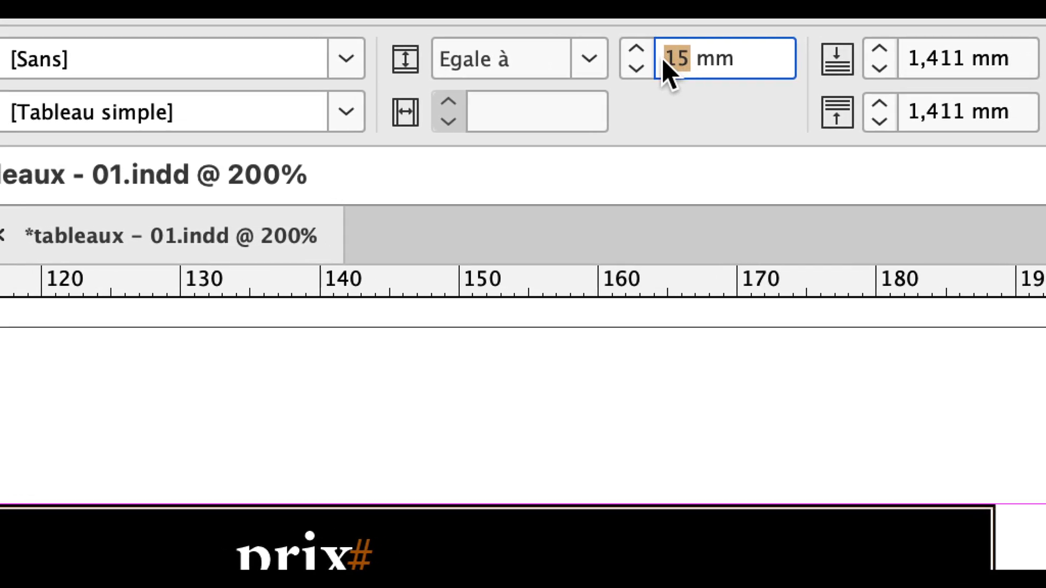
{"action": "type", "text": "8"}
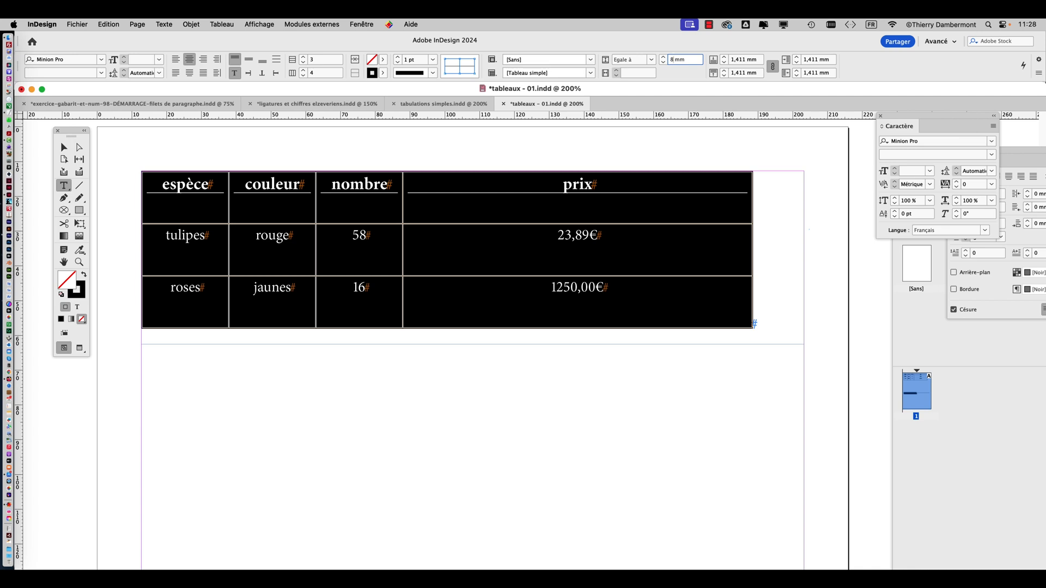
{"action": "key", "text": "Tab"}
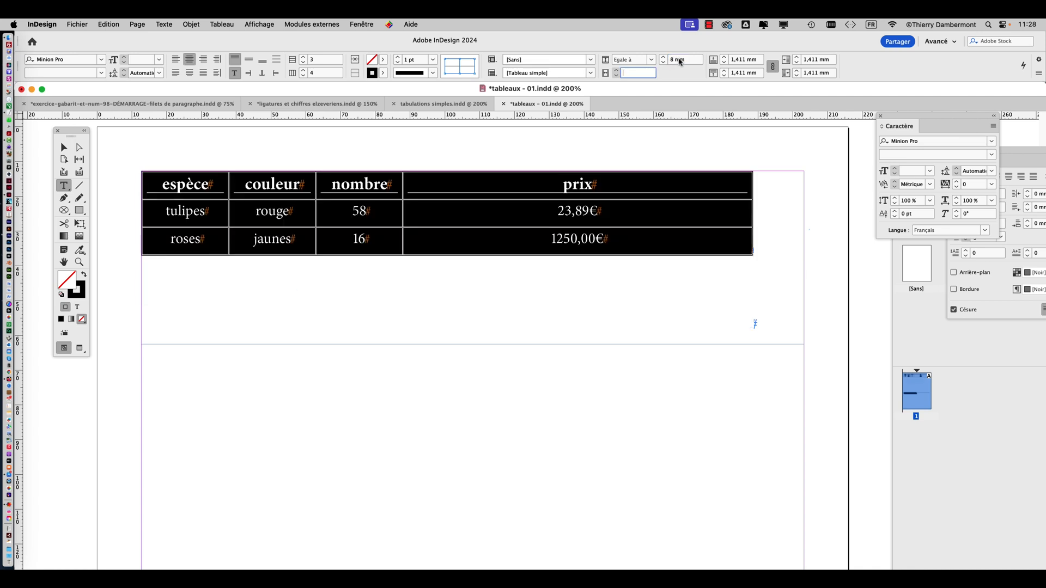
{"action": "left_click", "coordinate": [665, 57]}
{"action": "left_click", "coordinate": [665, 58]}
{"action": "left_click", "coordinate": [664, 57]}
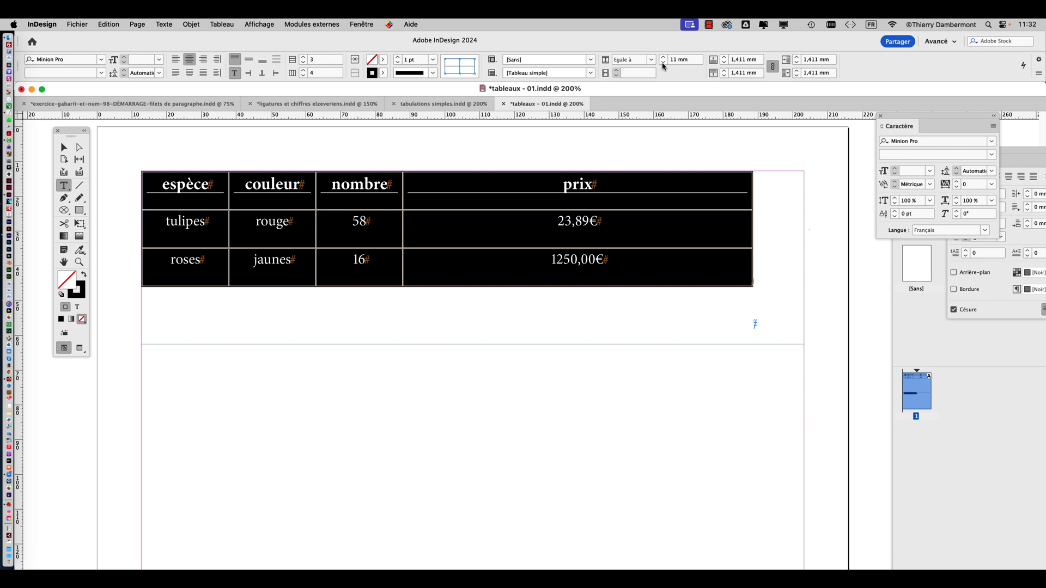
Switch to Réglages Système, review the resolutions offered under Moniteurs for Mi TV, and close the settings
{"action": "left_click", "coordinate": [14, 24]}
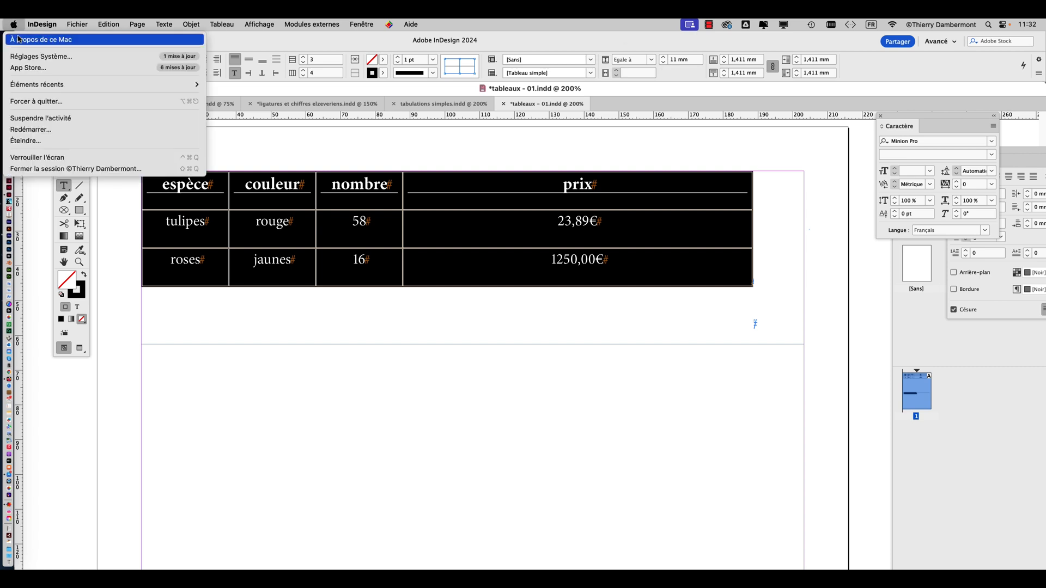
{"action": "left_click", "coordinate": [40, 56]}
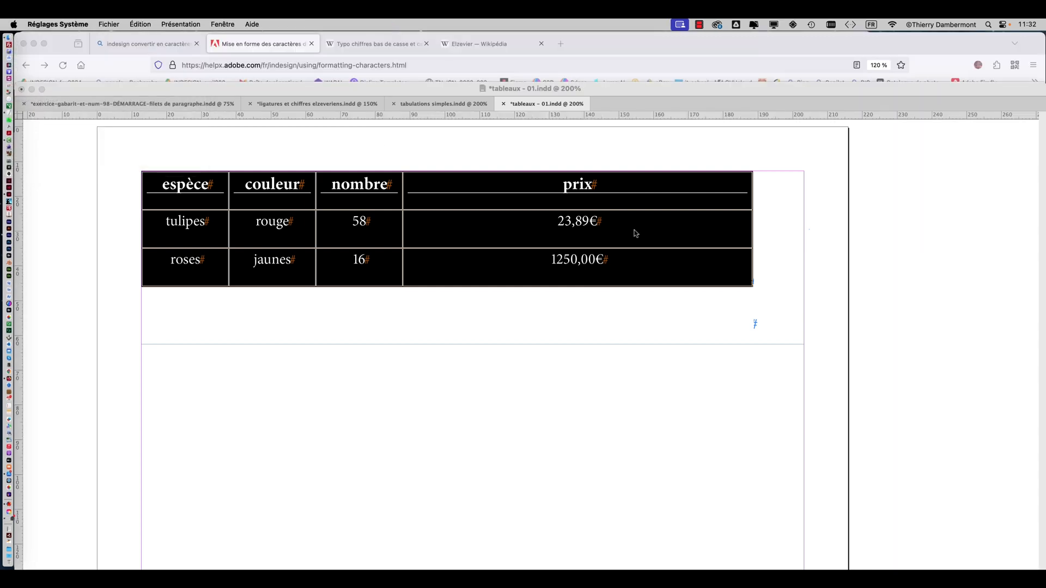
{"action": "scroll", "coordinate": [347, 376], "scroll_direction": "down", "scroll_amount": 1}
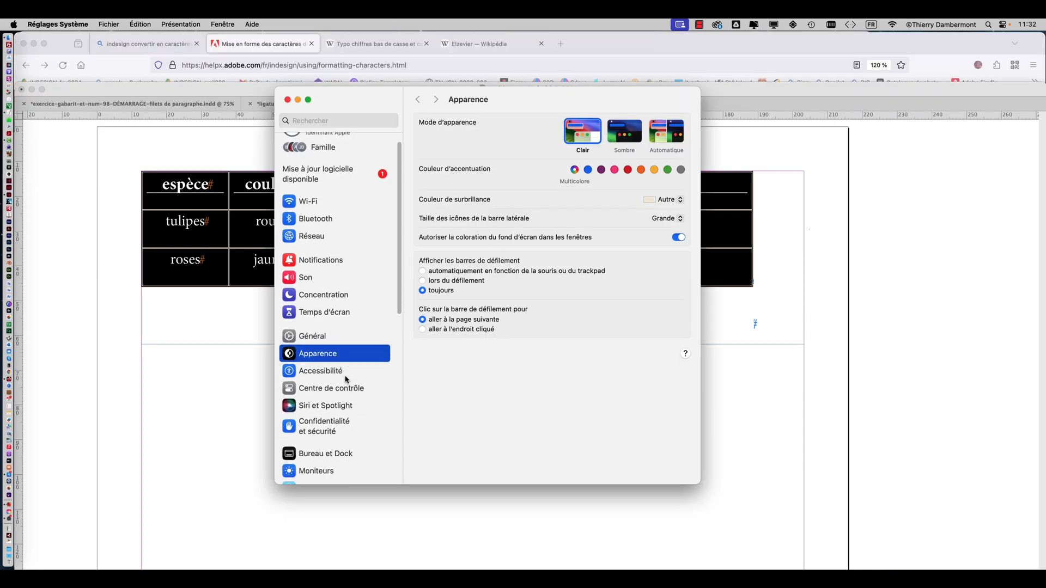
{"action": "left_click", "coordinate": [327, 470]}
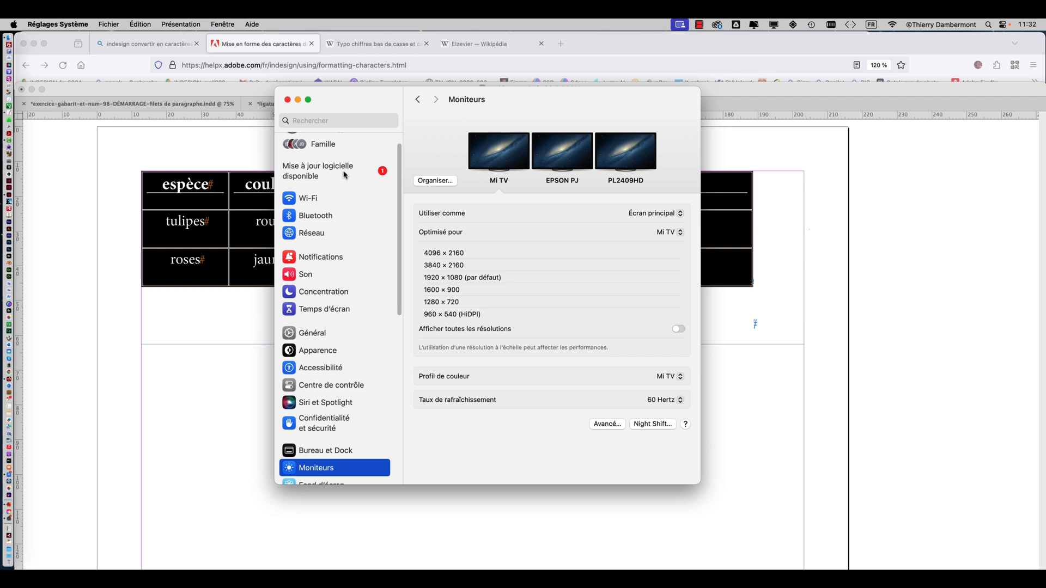
{"action": "left_click", "coordinate": [288, 101]}
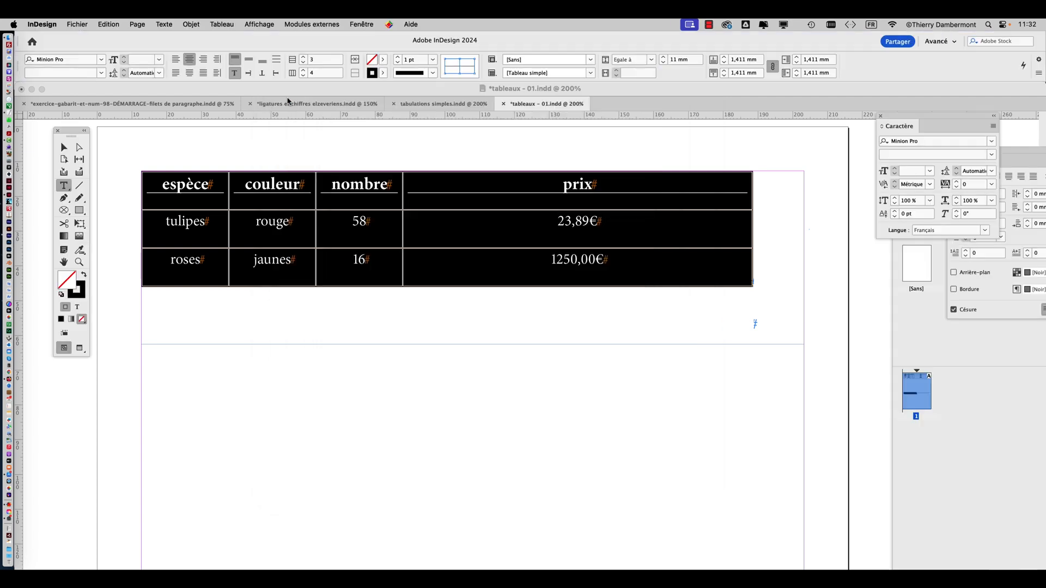
Check the connected displays and the available Mi TV resolutions in the menu-bar display utility without changing anything
{"action": "left_click", "coordinate": [783, 26]}
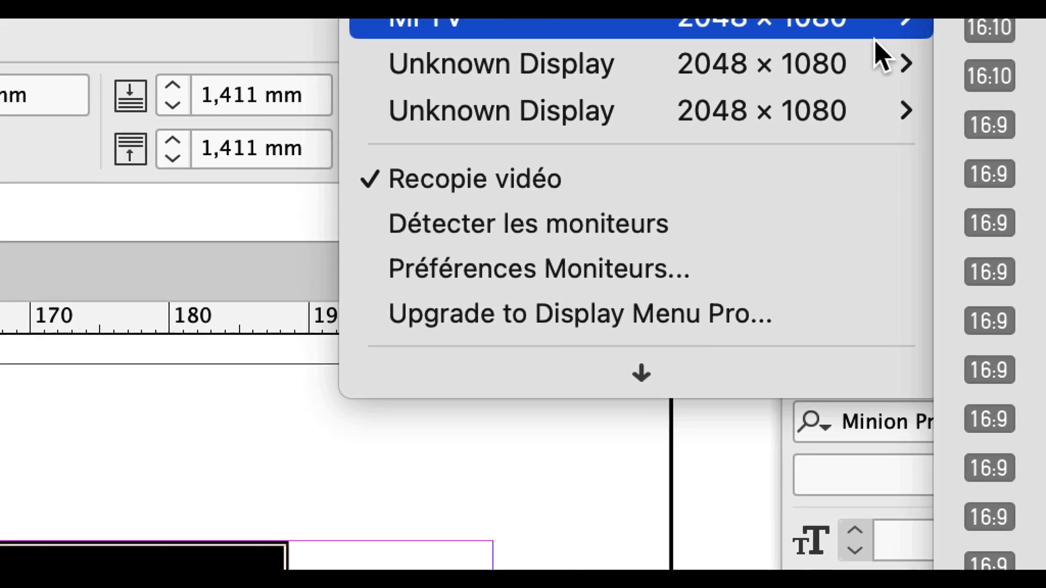
{"action": "mouse_move", "coordinate": [885, 71]}
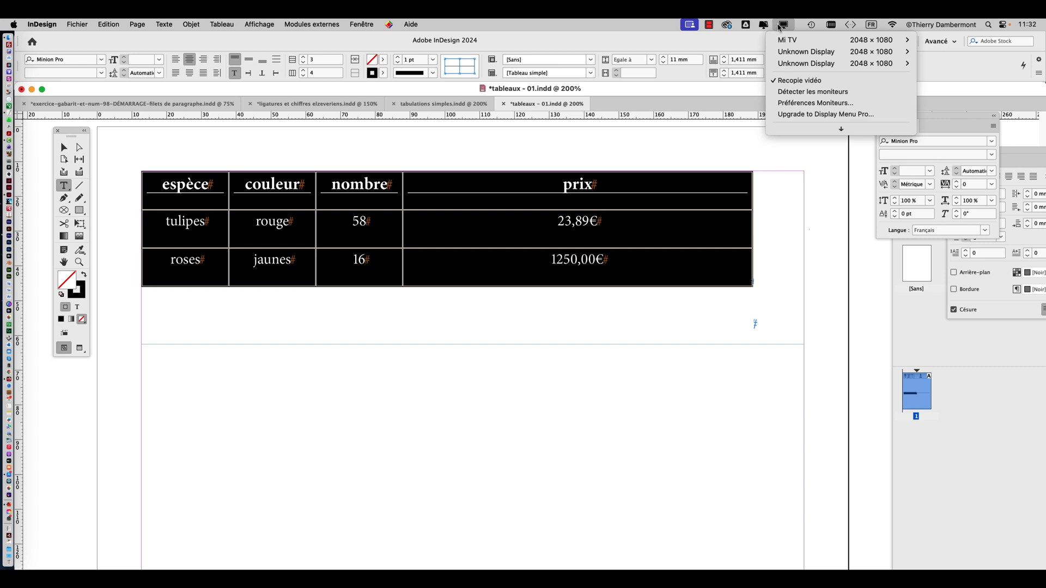
{"action": "left_click", "coordinate": [777, 27]}
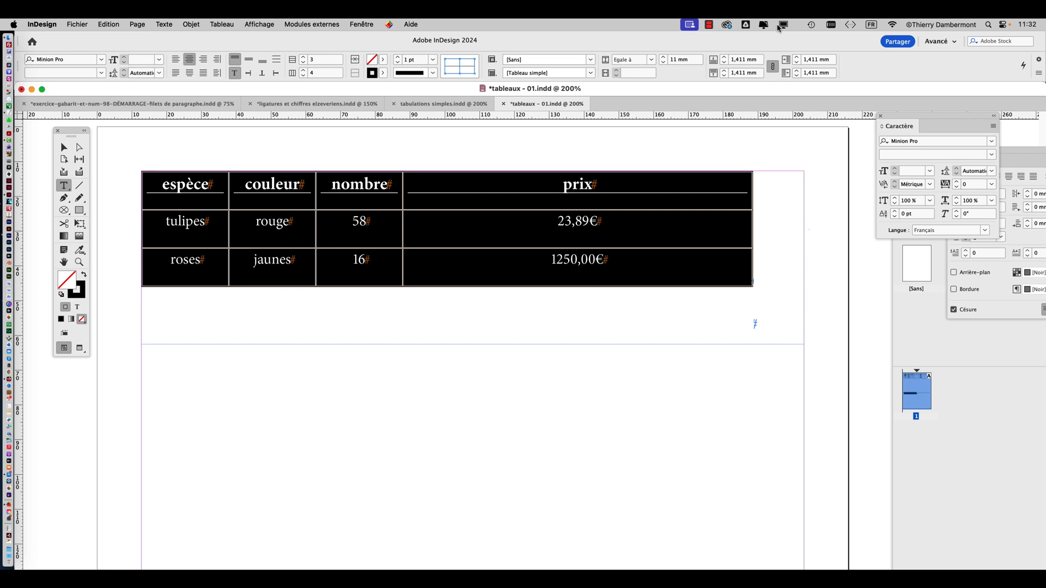
Reopen the Moniteurs settings to check the display resolutions again, and return to the tableaux - 01 document in InDesign
{"action": "left_click", "coordinate": [14, 24]}
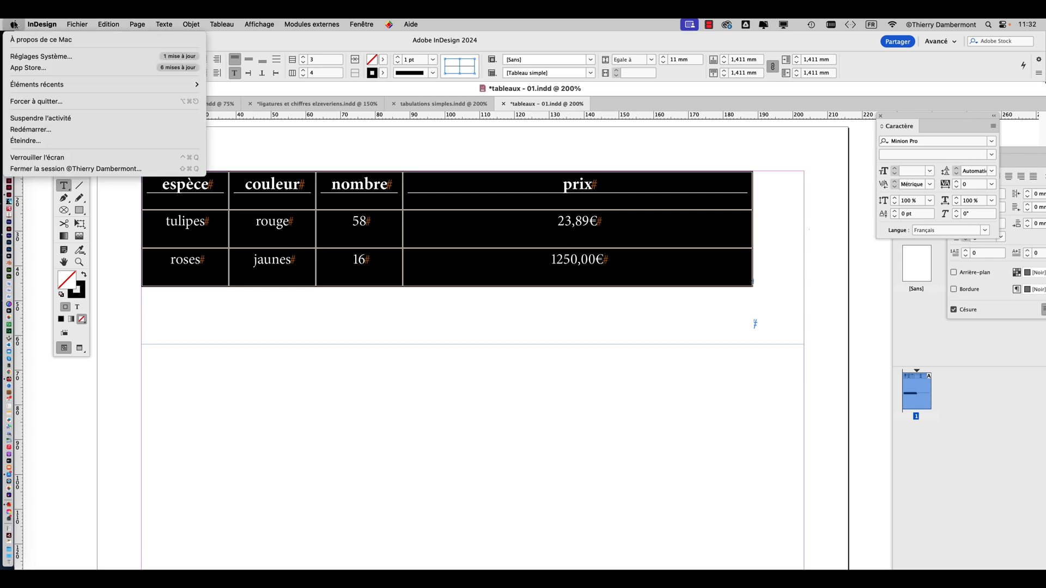
{"action": "left_click", "coordinate": [21, 56]}
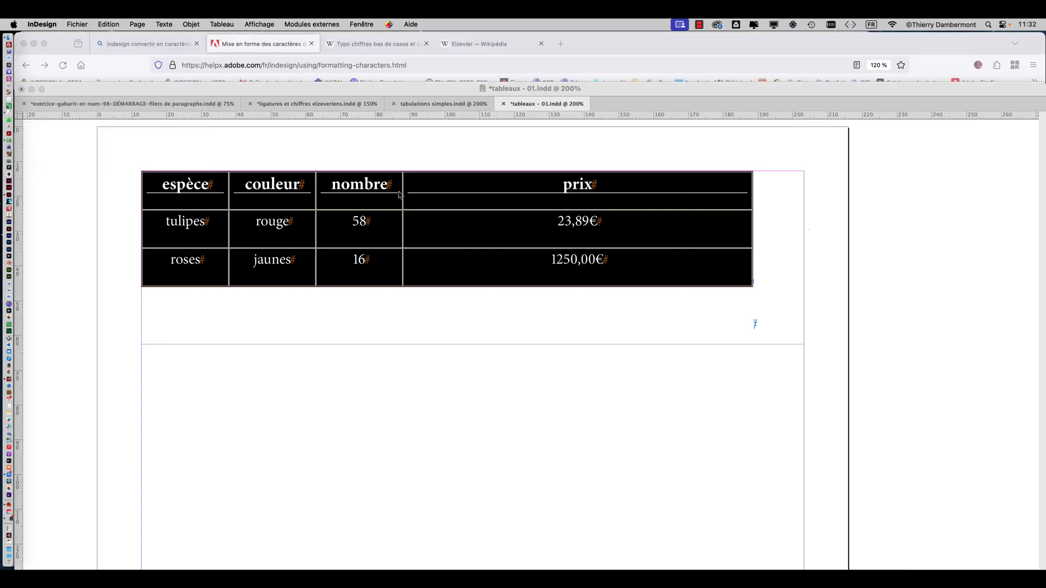
{"action": "scroll", "coordinate": [330, 354], "scroll_direction": "down", "scroll_amount": 5}
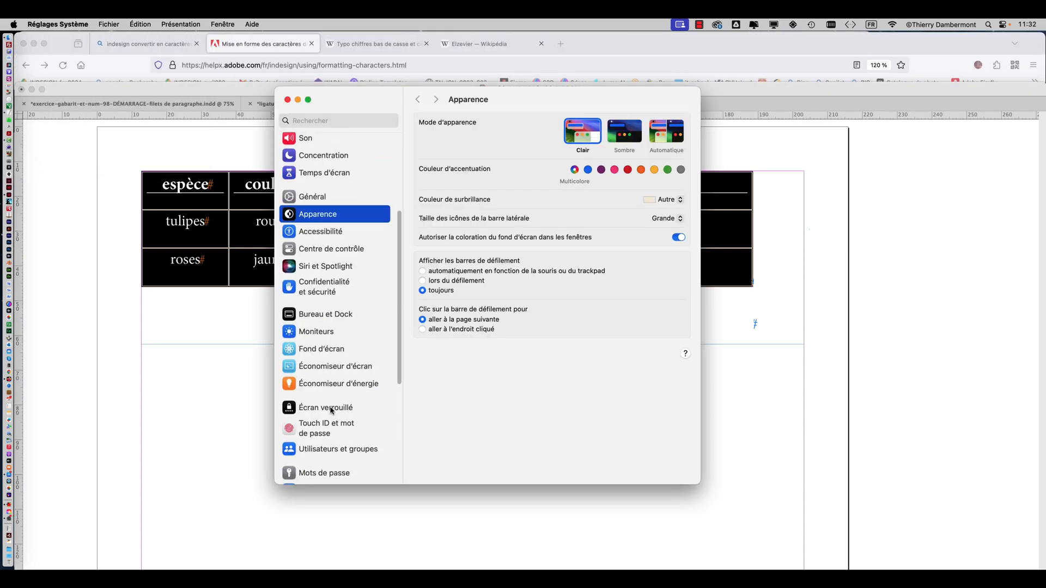
{"action": "left_click", "coordinate": [319, 333]}
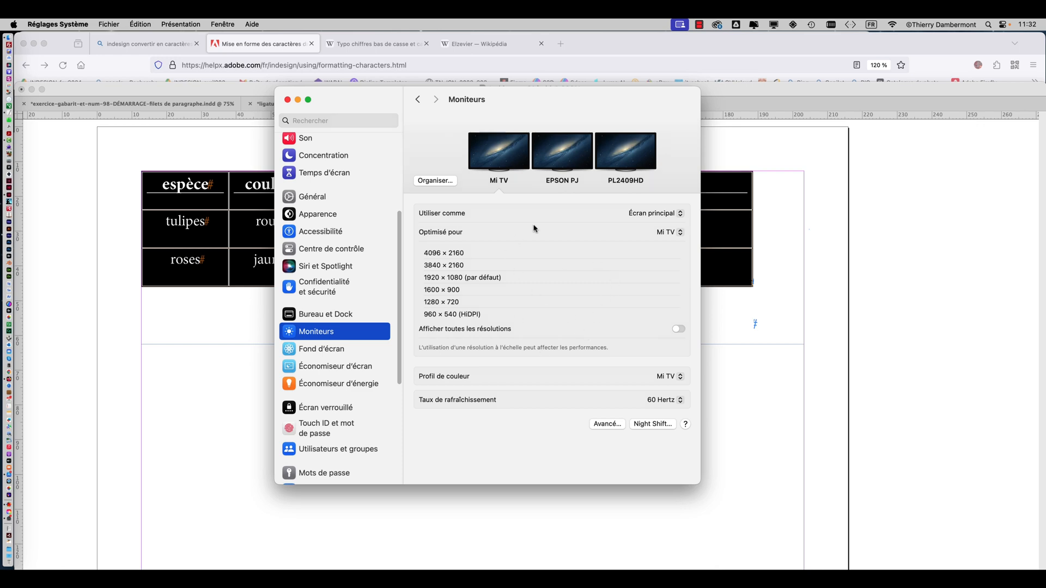
{"action": "left_click", "coordinate": [298, 100]}
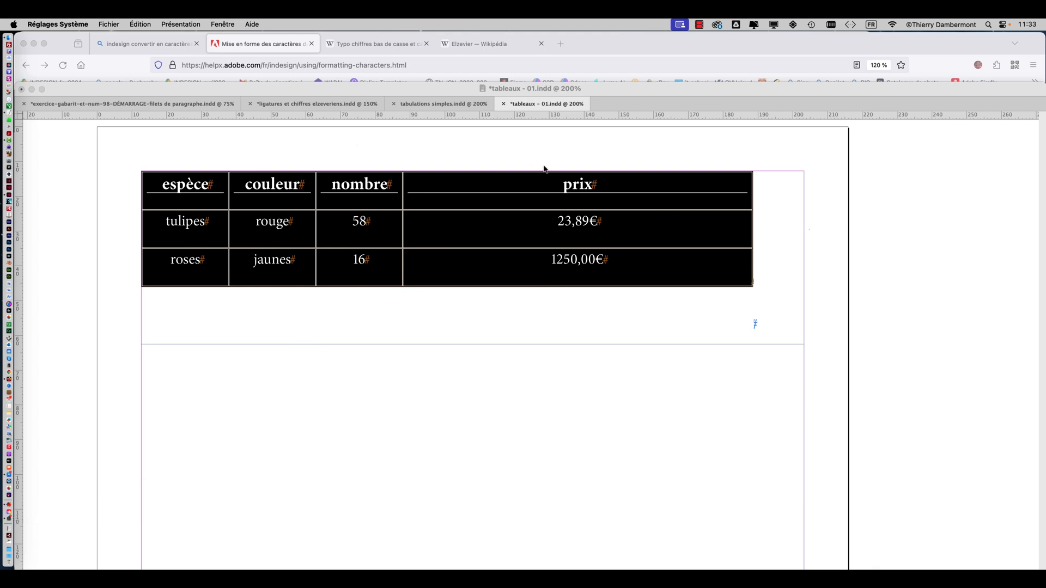
{"action": "left_click", "coordinate": [511, 88]}
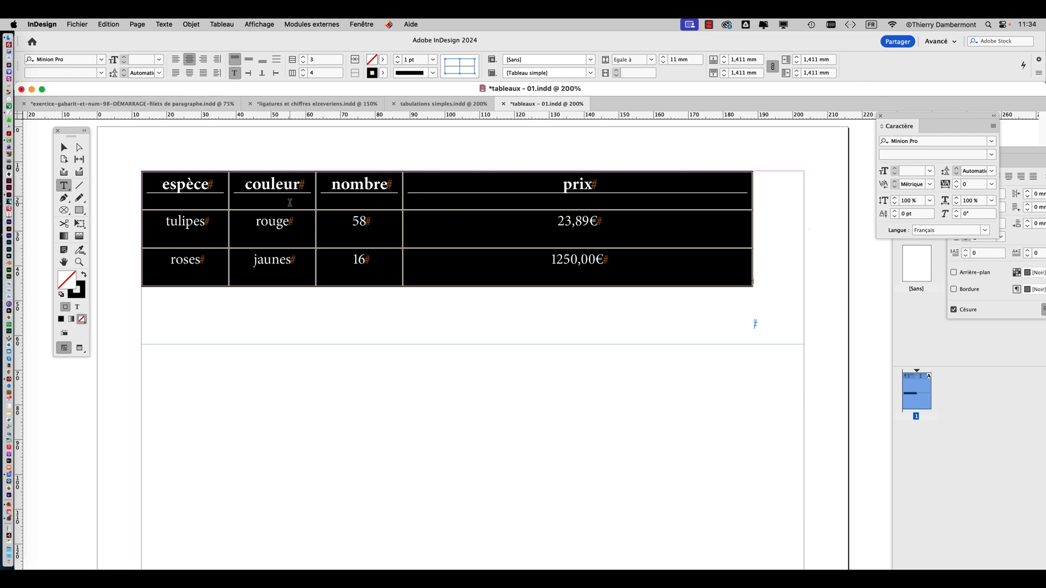
Show the Propriétés panel, place it over the page and examine its basic and extended Dimensions du tableau options
{"action": "left_click", "coordinate": [363, 25]}
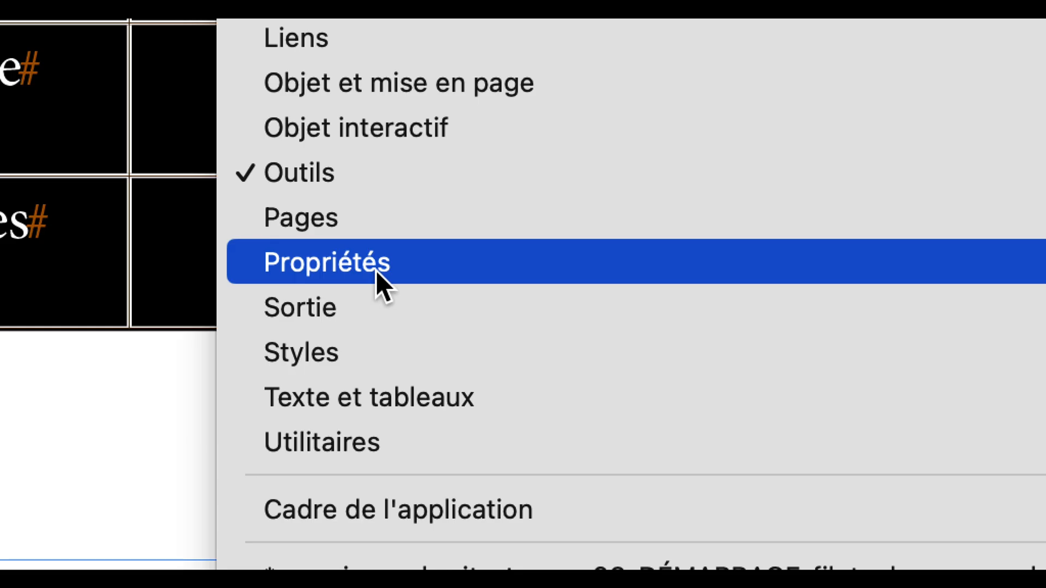
{"action": "left_click", "coordinate": [377, 271]}
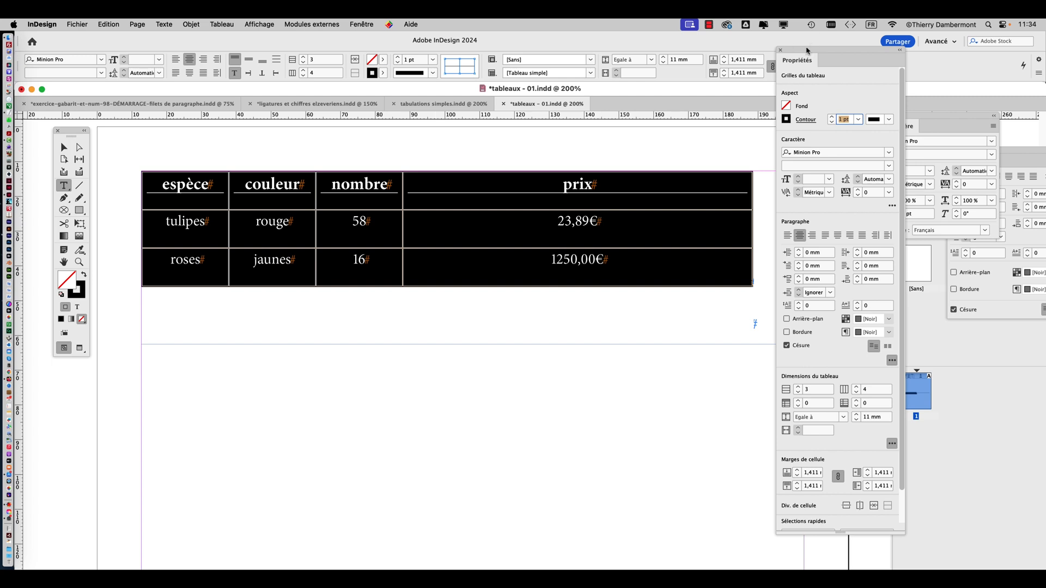
{"action": "left_click_drag", "start_coordinate": [809, 51], "coordinate": [730, 27]}
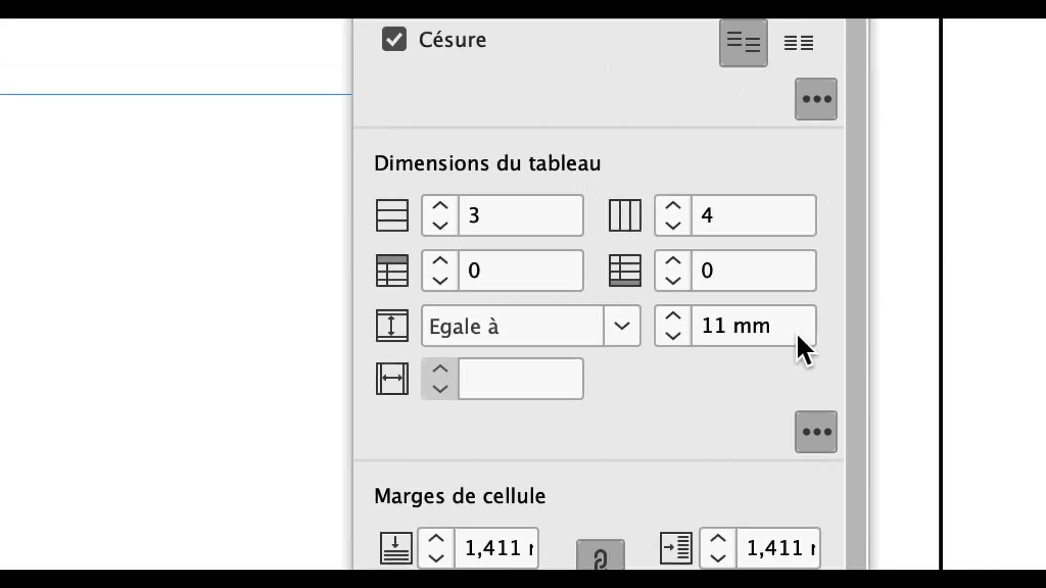
{"action": "left_click", "coordinate": [803, 359]}
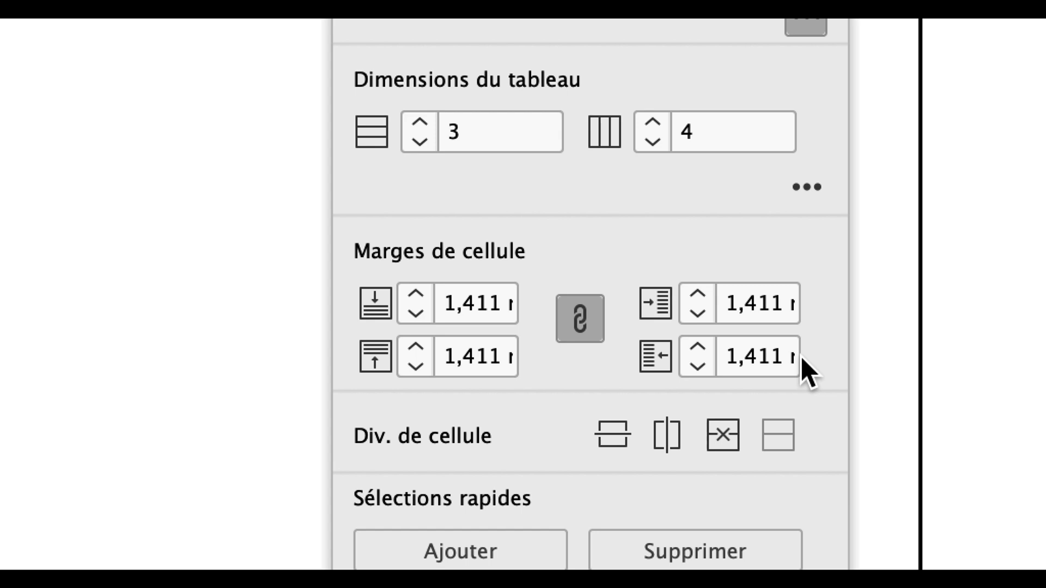
{"action": "left_click", "coordinate": [808, 190]}
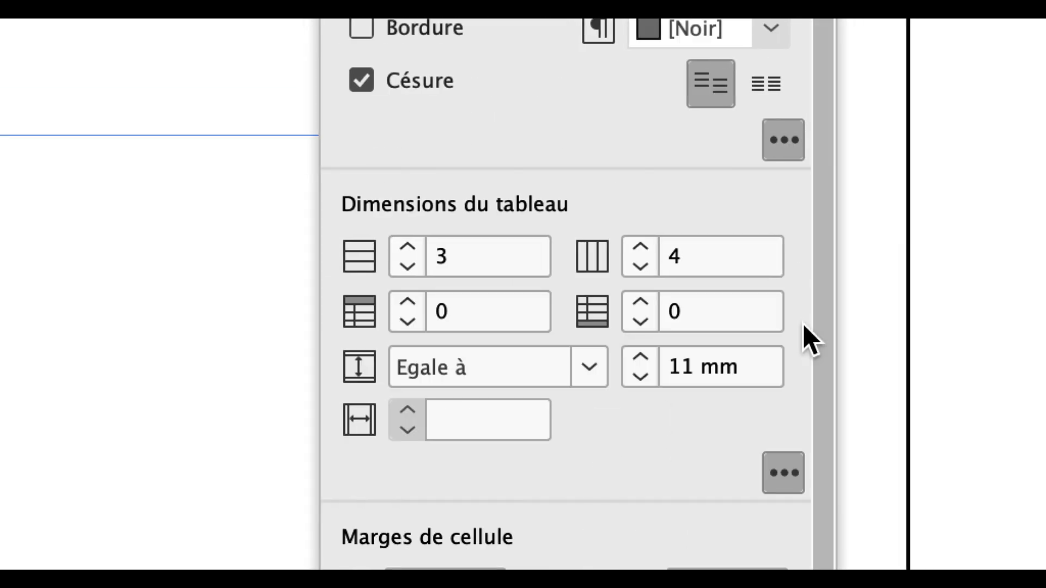
{"action": "scroll", "coordinate": [790, 161], "scroll_direction": "down", "scroll_amount": 5}
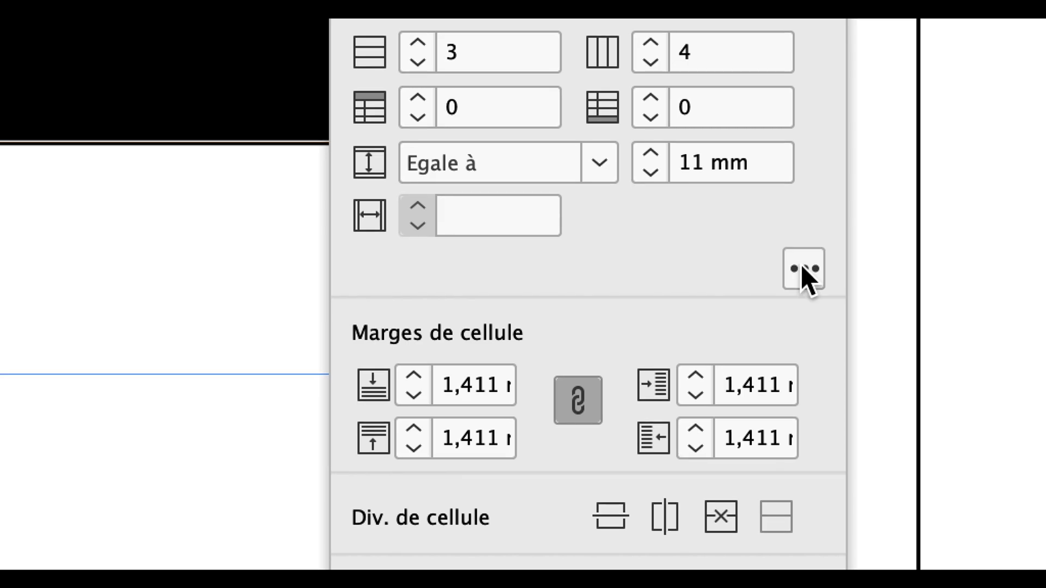
{"action": "left_click", "coordinate": [808, 172]}
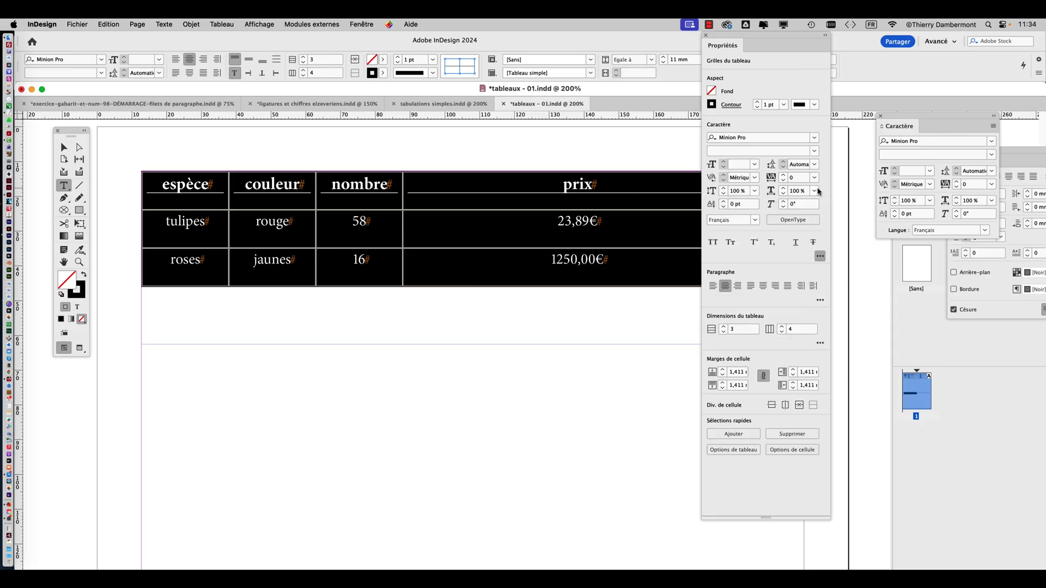
Compare the reduced and extended Caractère, Paragraphe and Dimensions du tableau options in Propriétés, review the remaining table options, and close Propriétés
{"action": "left_click", "coordinate": [820, 256]}
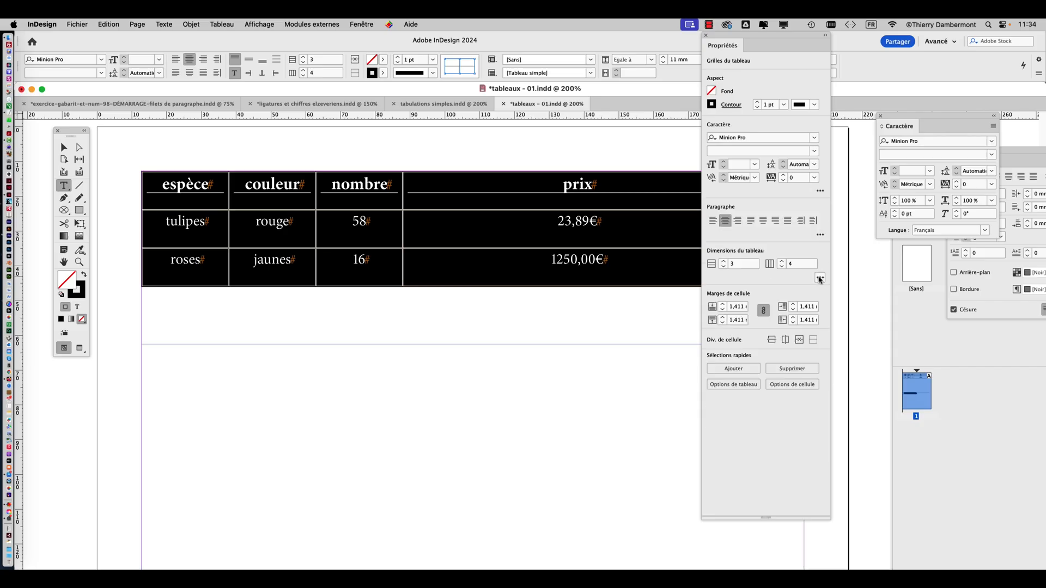
{"action": "left_click", "coordinate": [820, 279]}
{"action": "left_click", "coordinate": [820, 235]}
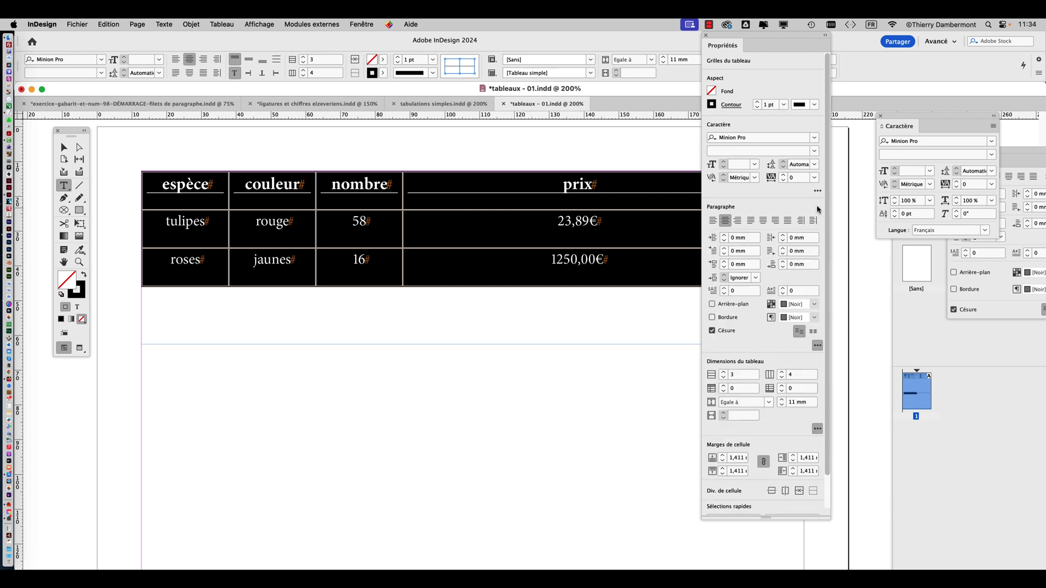
{"action": "left_click", "coordinate": [817, 190]}
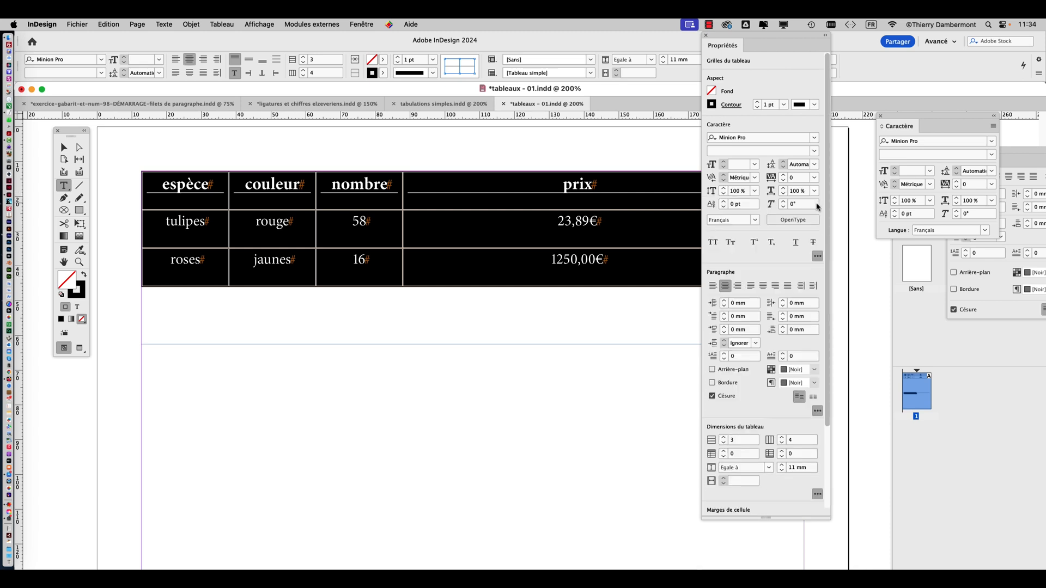
{"action": "left_click", "coordinate": [817, 494]}
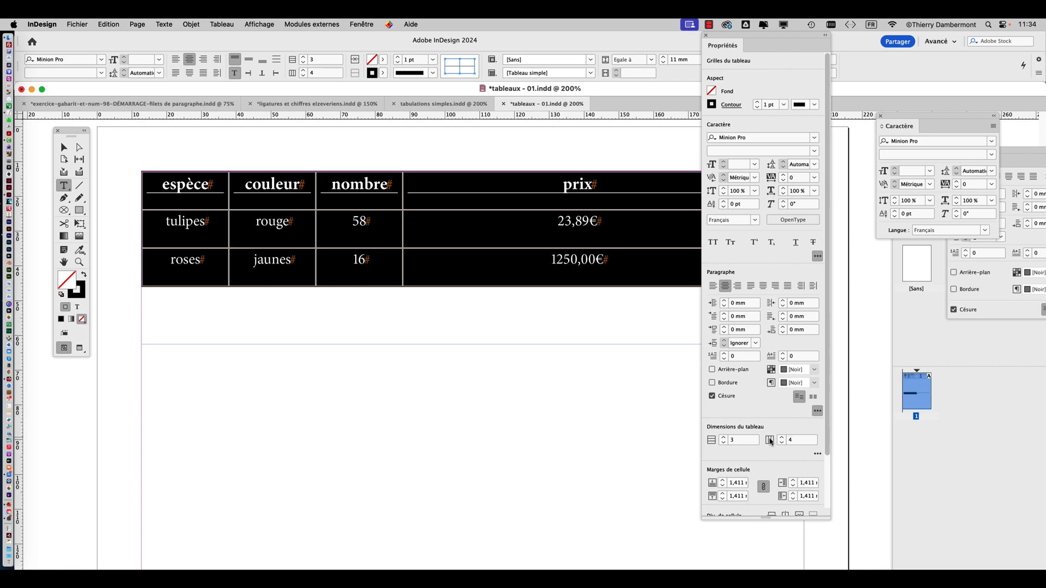
{"action": "scroll", "coordinate": [770, 441], "scroll_direction": "down", "scroll_amount": 2}
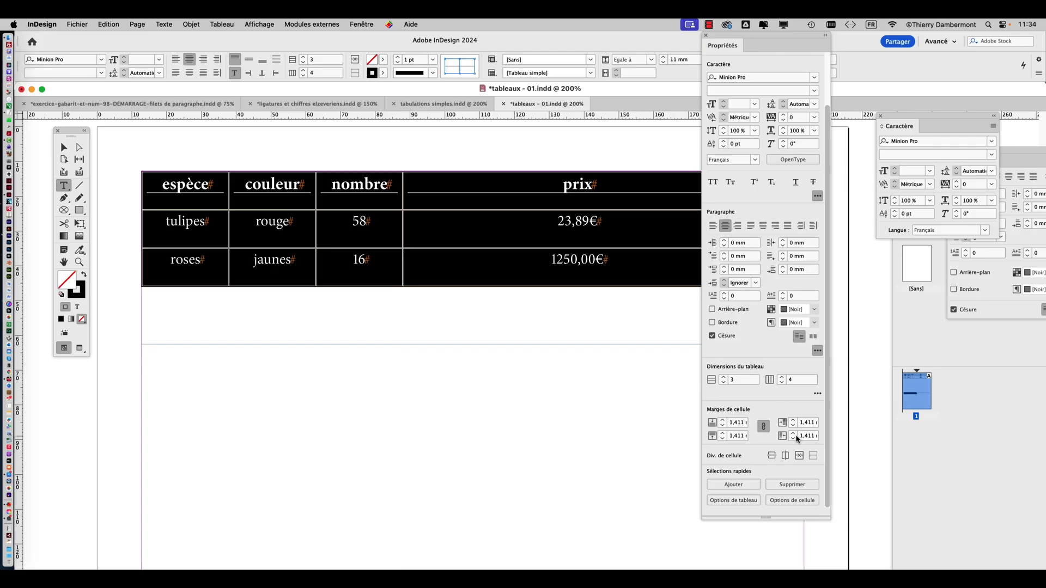
{"action": "left_click", "coordinate": [706, 34]}
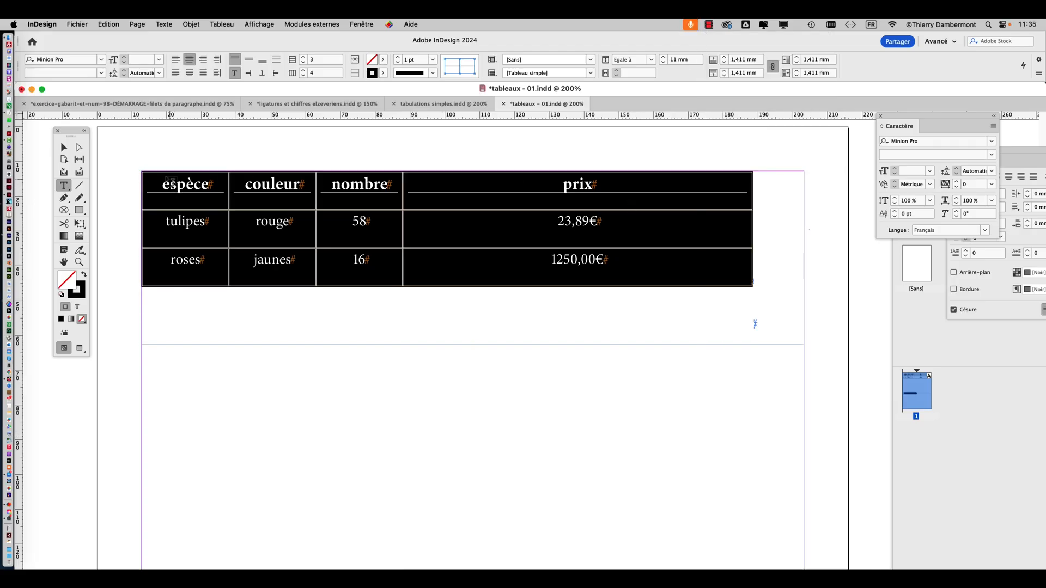
Save the document as a new version named tableaux - 02.indd in the VENDREDI folder
{"action": "left_click", "coordinate": [64, 147]}
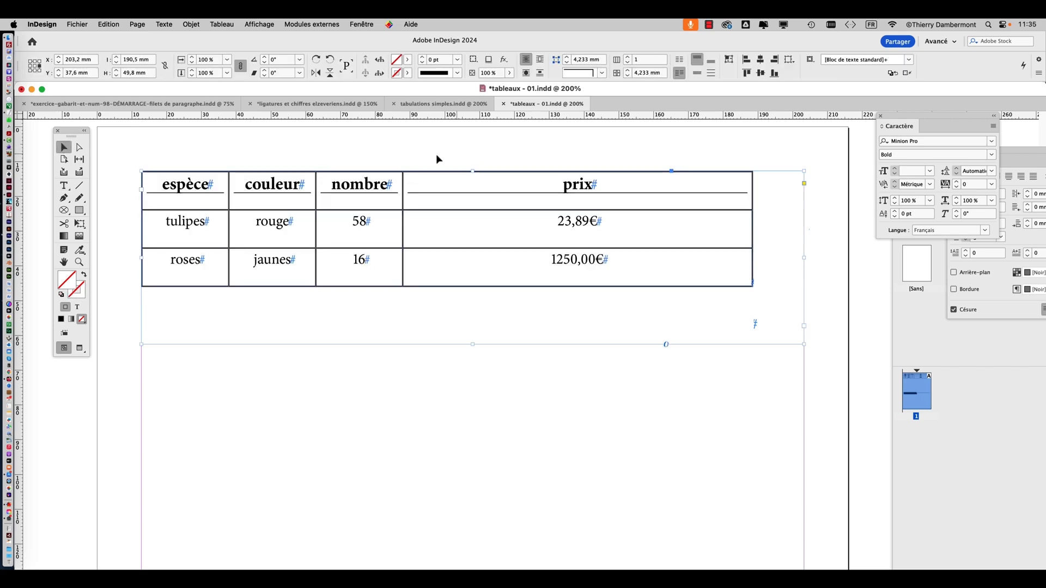
{"action": "left_click", "coordinate": [82, 24]}
{"action": "left_click", "coordinate": [121, 115]}
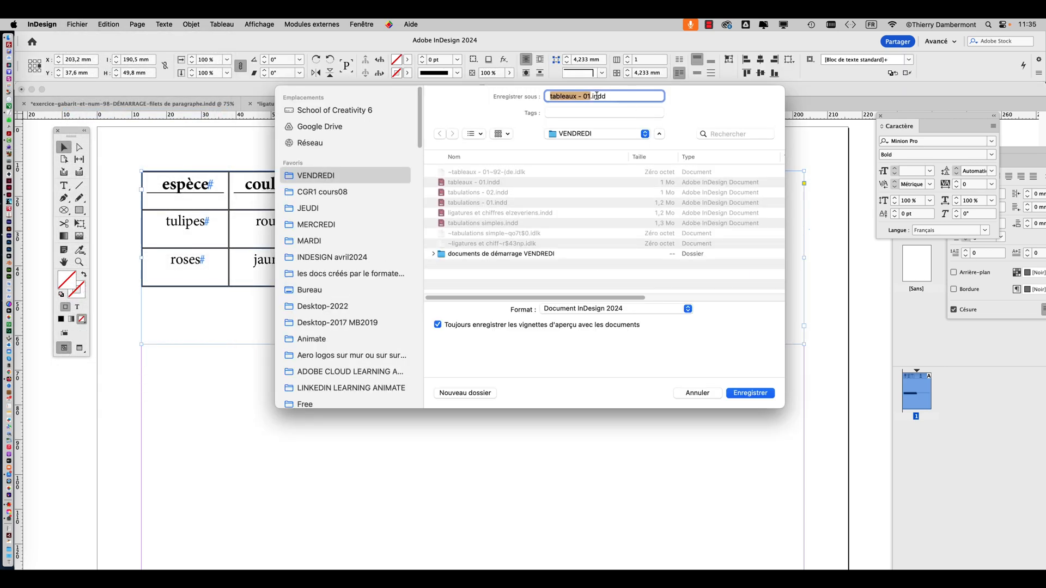
{"action": "left_click", "coordinate": [590, 97]}
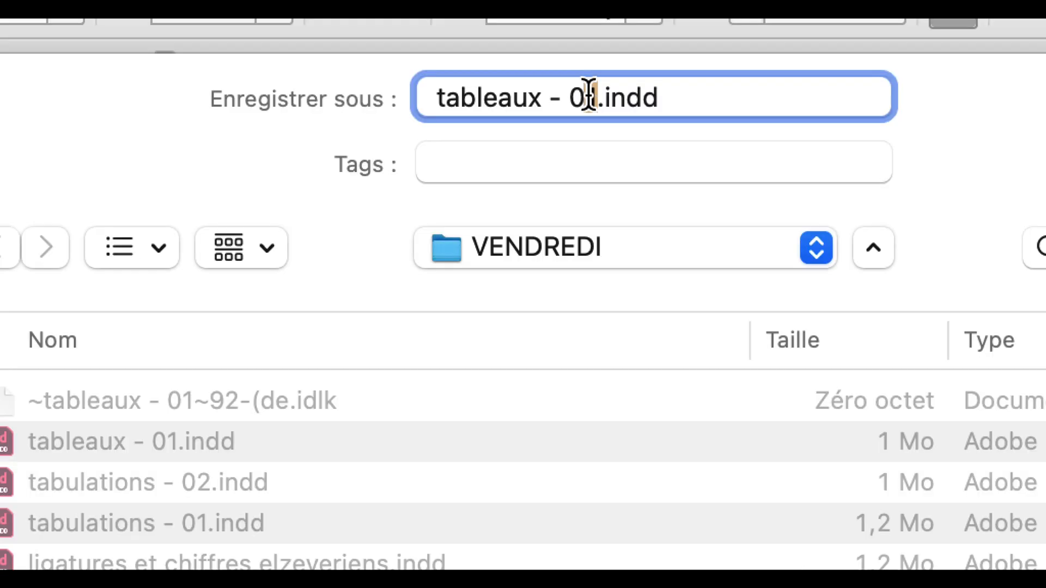
{"action": "key", "text": "BackSpace"}
{"action": "type", "text": "2"}
{"action": "left_click", "coordinate": [738, 391]}
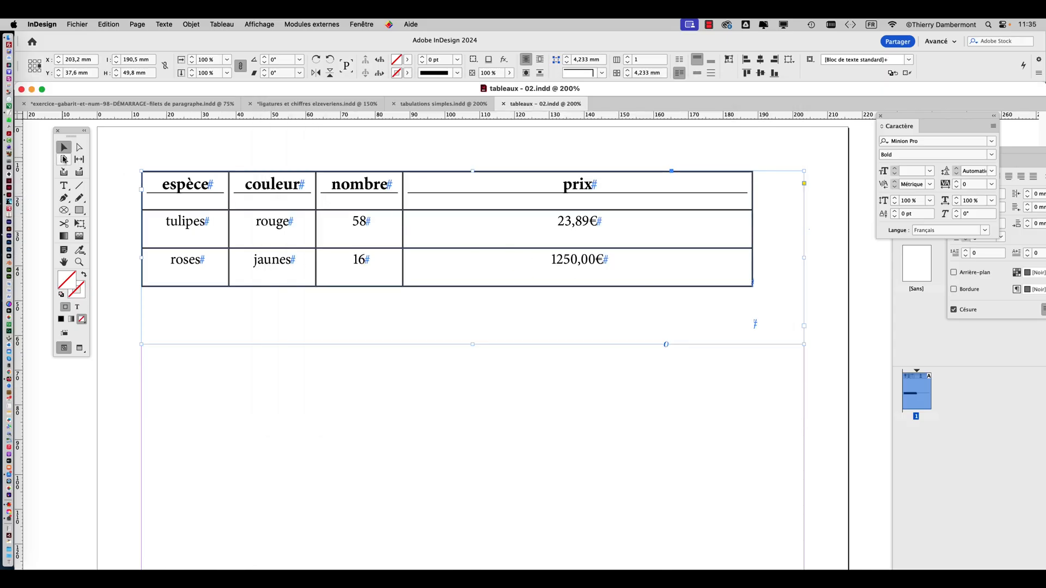
Select the whole table and set the width of all its columns to 40 mm
{"action": "left_click", "coordinate": [64, 185]}
{"action": "left_click", "coordinate": [139, 170]}
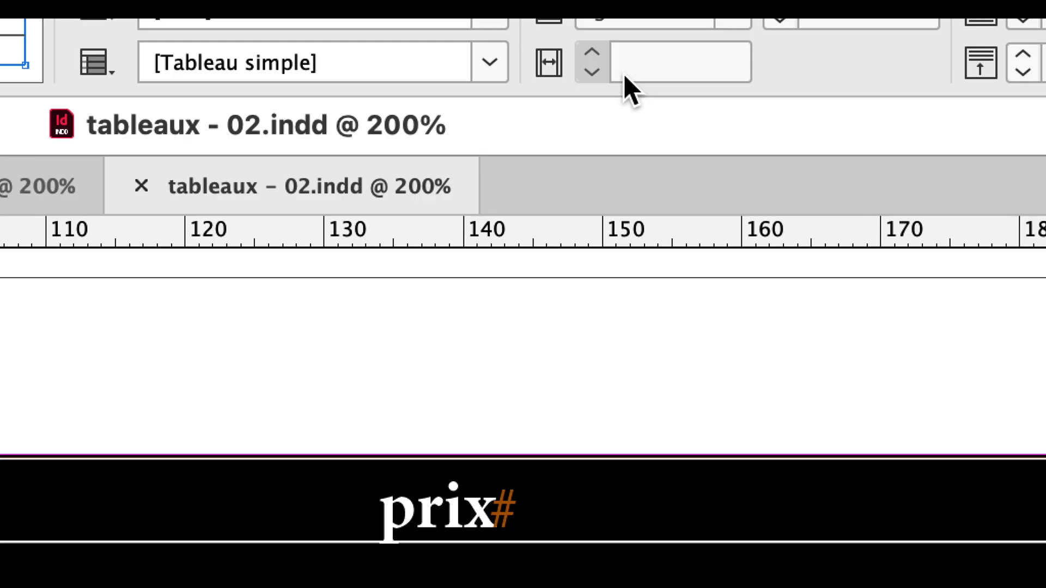
{"action": "left_click", "coordinate": [625, 76]}
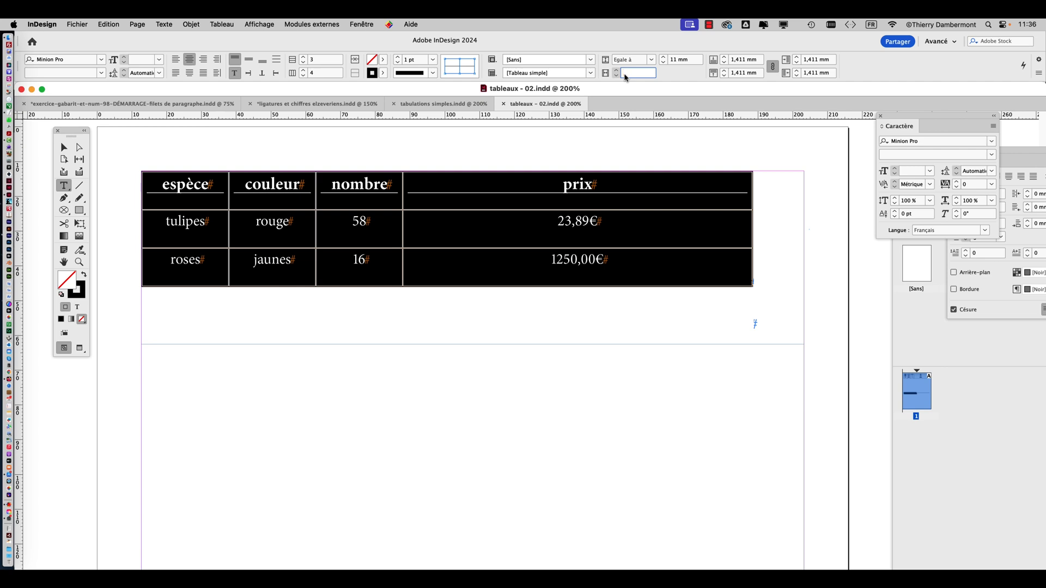
{"action": "type", "text": "40mm"}
{"action": "key", "text": "Tab"}
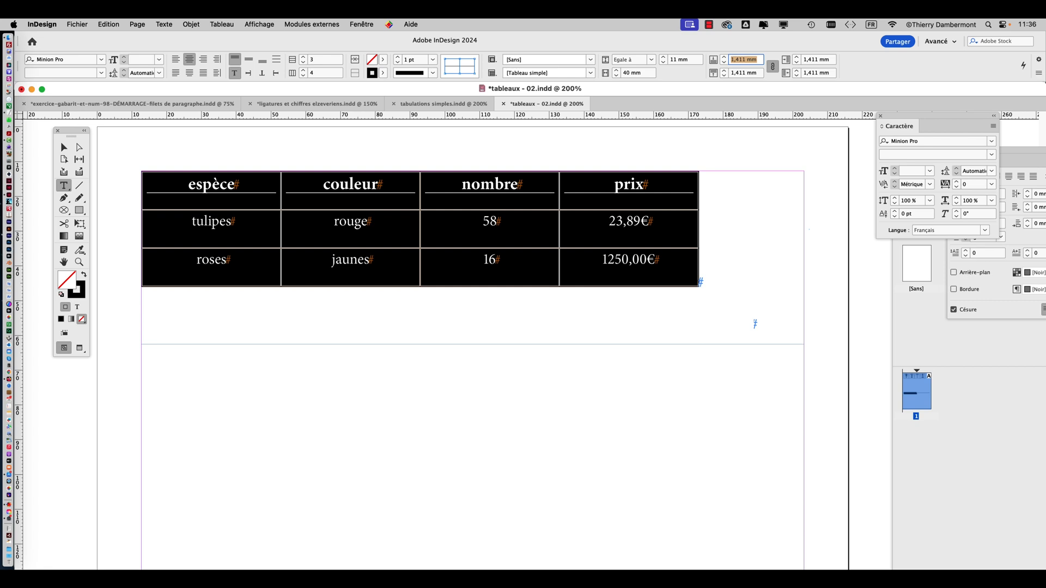
Check the column width value and open the row height mode choices for the selected table
{"action": "left_click", "coordinate": [623, 73]}
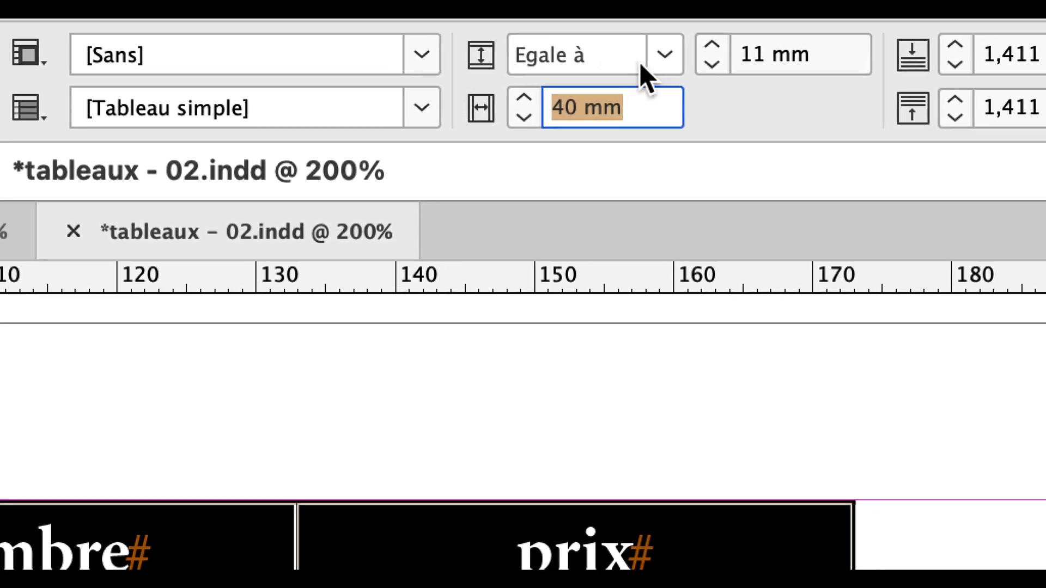
{"action": "left_click", "coordinate": [740, 30]}
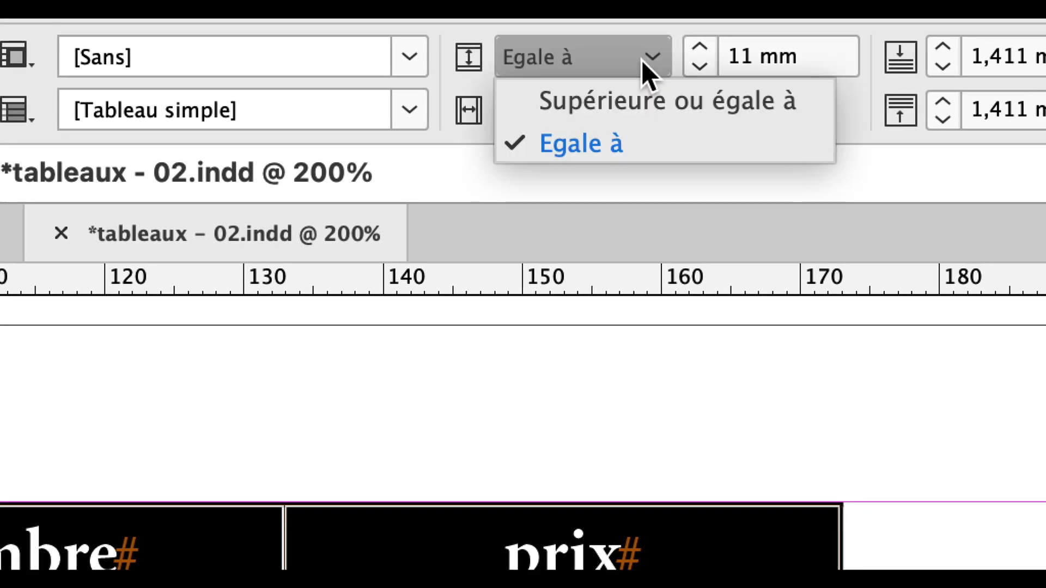
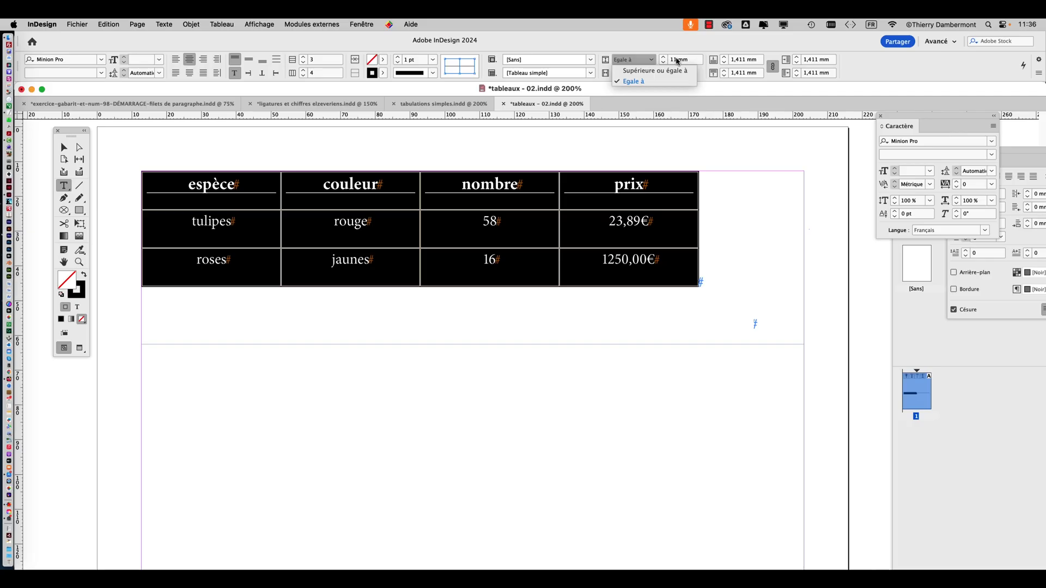
Dismiss the row height choices and centre the text vertically in all cells of the selected table
{"action": "left_click", "coordinate": [532, 92]}
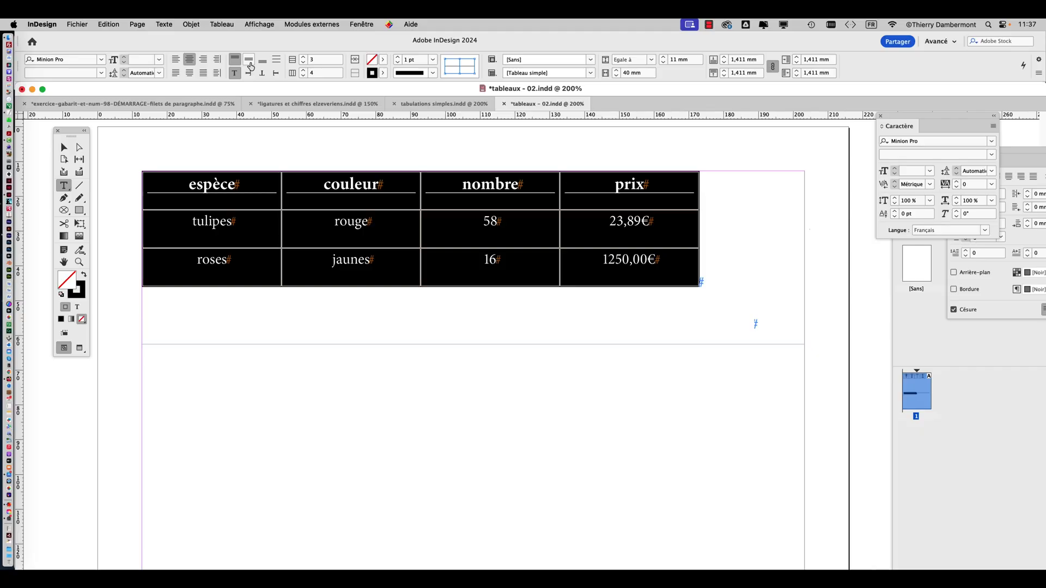
{"action": "left_click", "coordinate": [249, 60]}
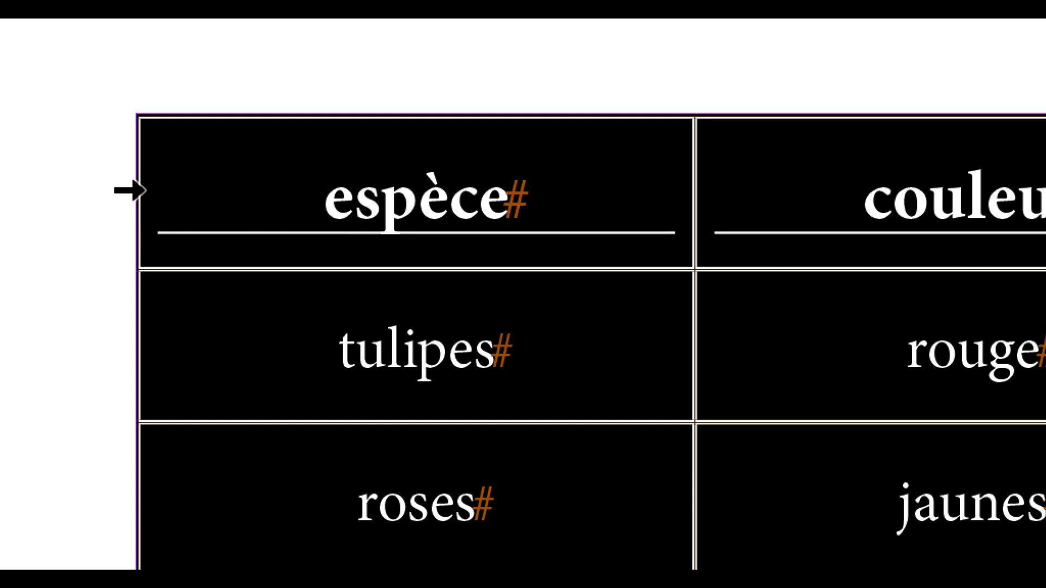
Fill the table's header row with the dark blue swatch C=100 M=90 J=10 N=0 and deselect the row
{"action": "left_click", "coordinate": [129, 190]}
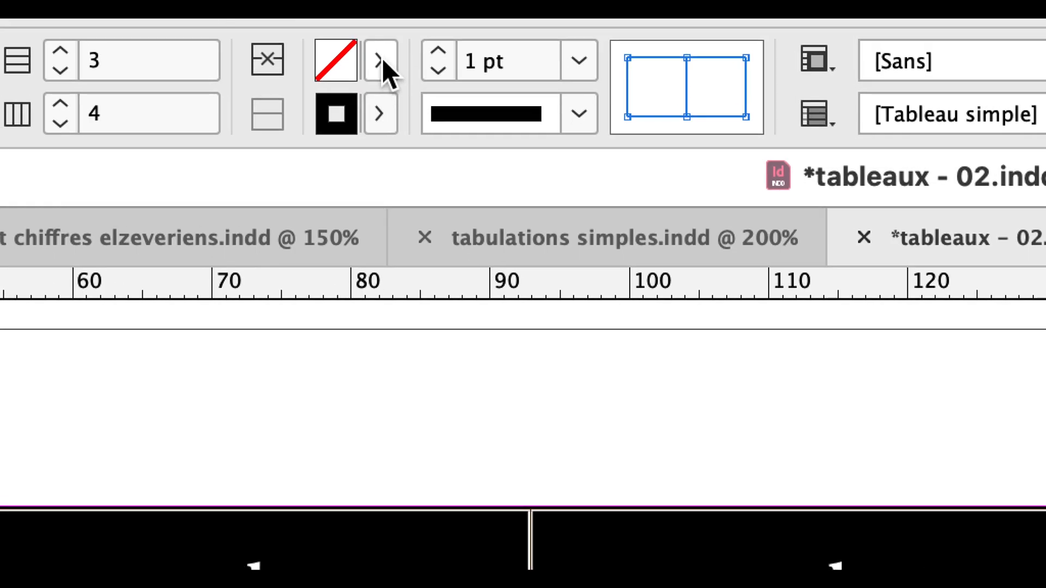
{"action": "left_click", "coordinate": [375, 60]}
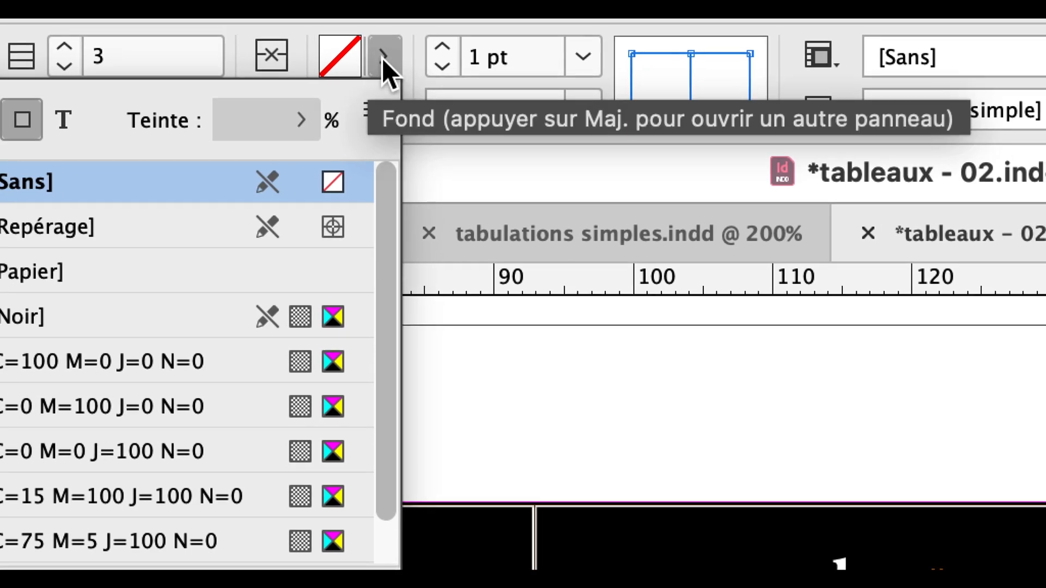
{"action": "left_click", "coordinate": [388, 59]}
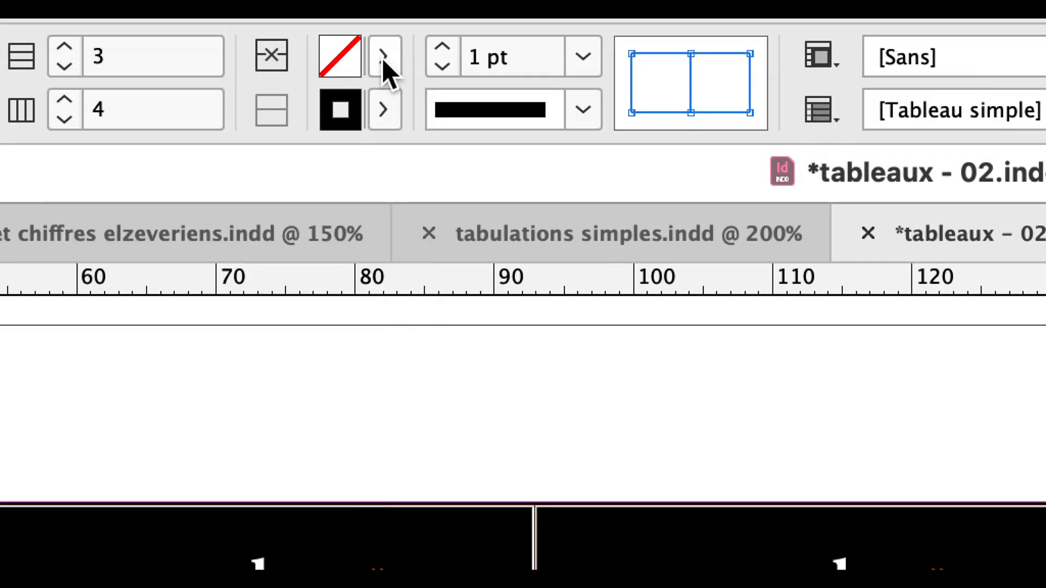
{"action": "left_click", "coordinate": [388, 59]}
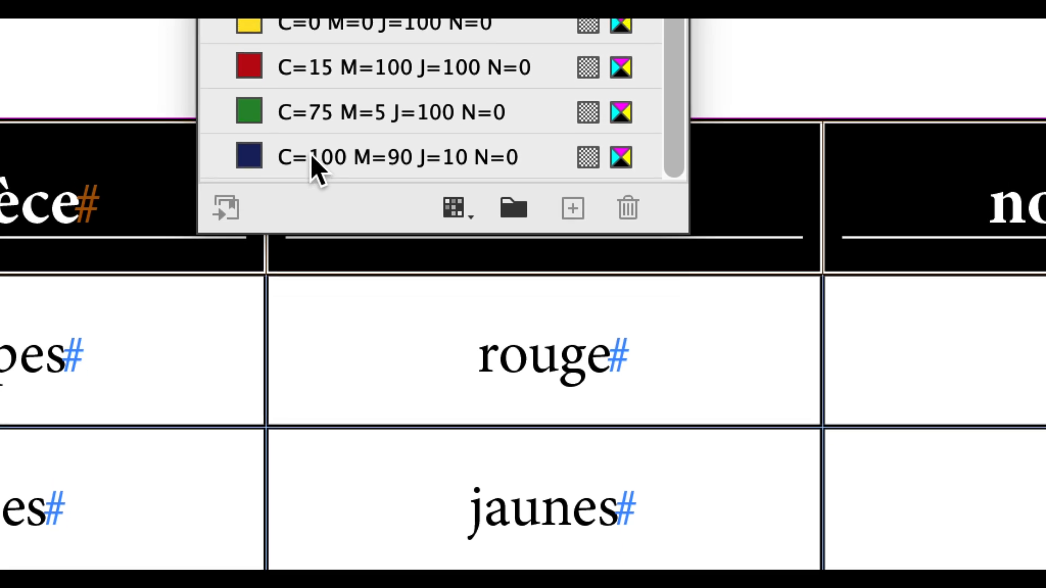
{"action": "left_click", "coordinate": [302, 221]}
{"action": "scroll", "coordinate": [315, 152], "scroll_direction": "down", "scroll_amount": 1}
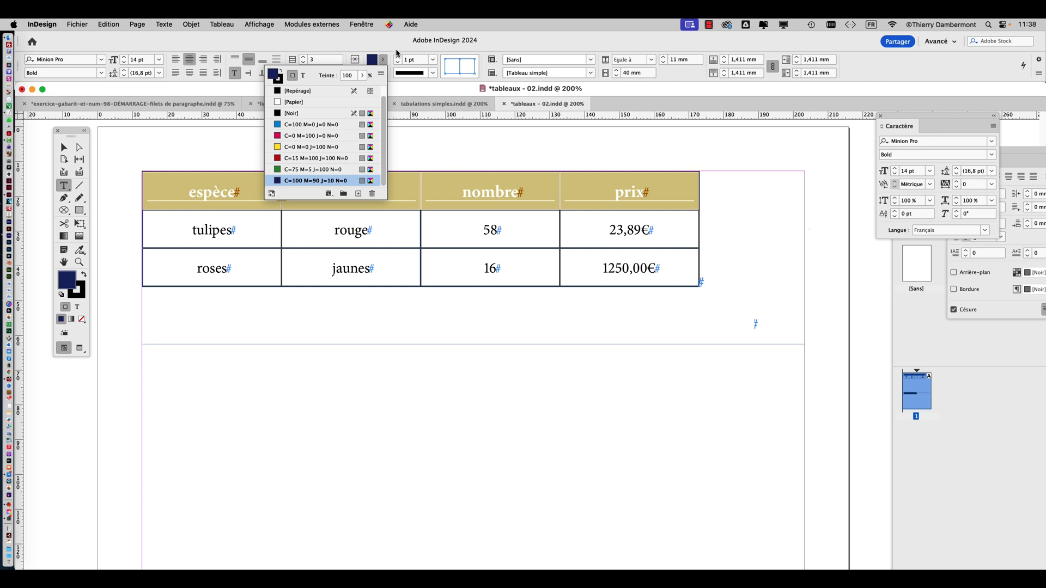
{"action": "left_click", "coordinate": [384, 60]}
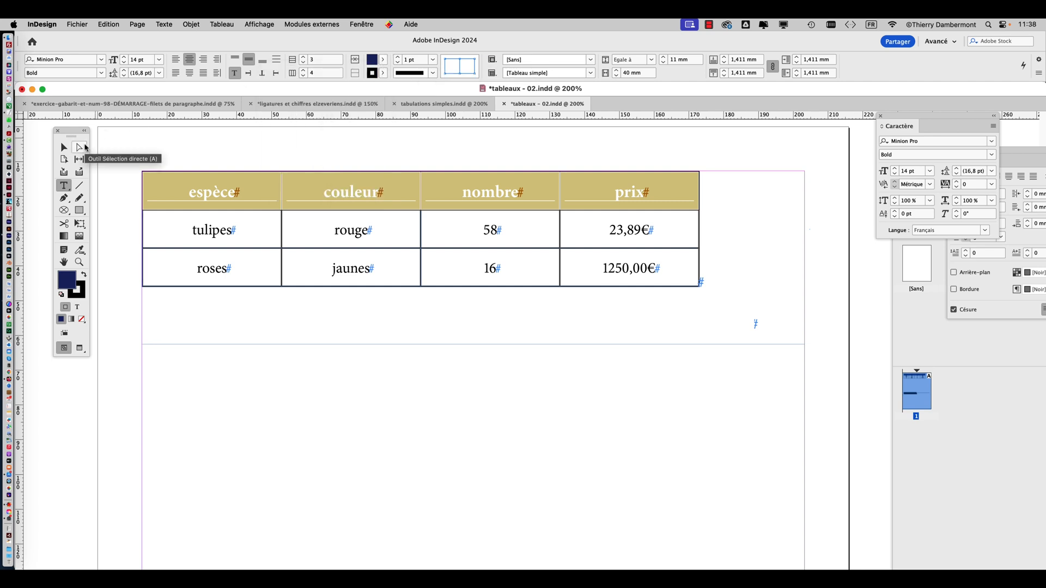
{"action": "left_click", "coordinate": [64, 147]}
{"action": "left_click", "coordinate": [187, 142]}
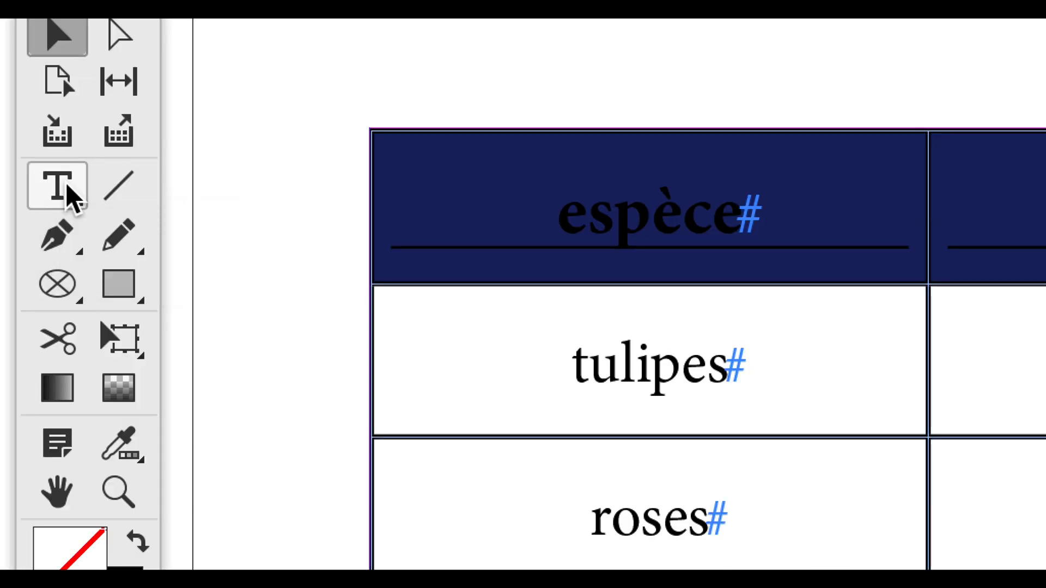
Select the header row and set its text colour to [Papier] from the Nuancier, leaving cell selection
{"action": "left_click", "coordinate": [66, 188]}
{"action": "left_click", "coordinate": [113, 188]}
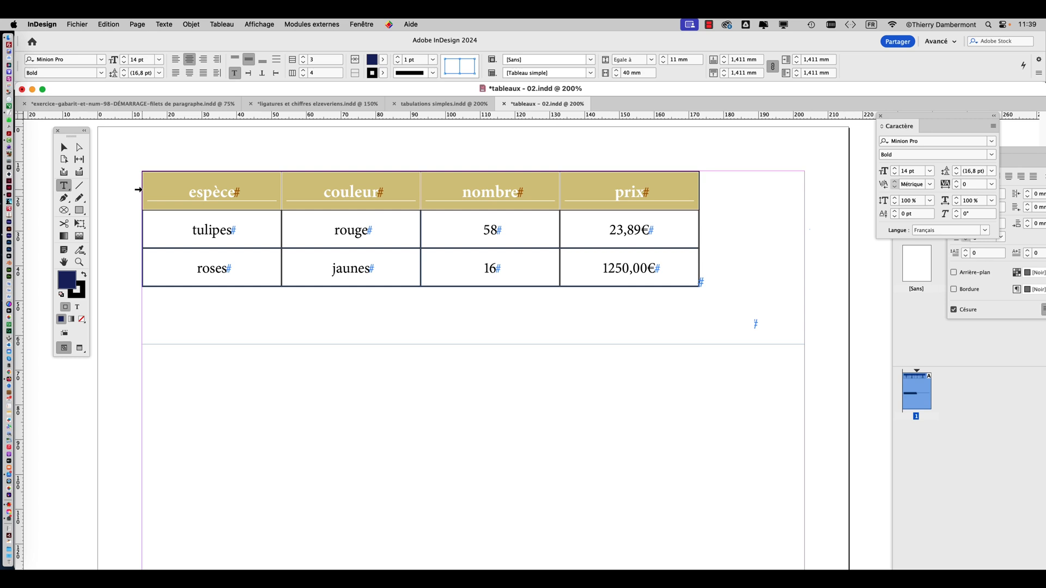
{"action": "key", "text": "super"}
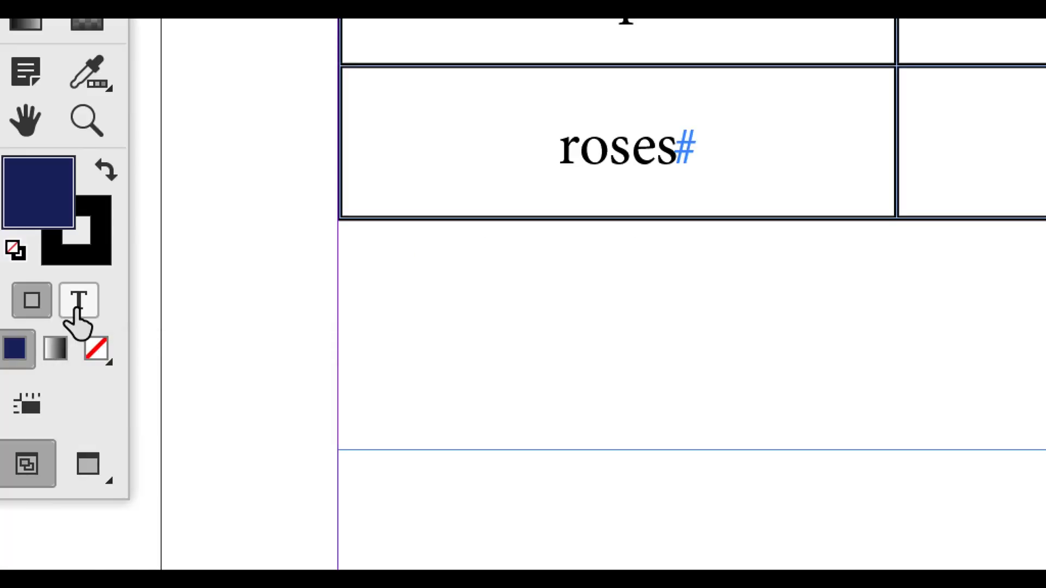
{"action": "left_click", "coordinate": [76, 309]}
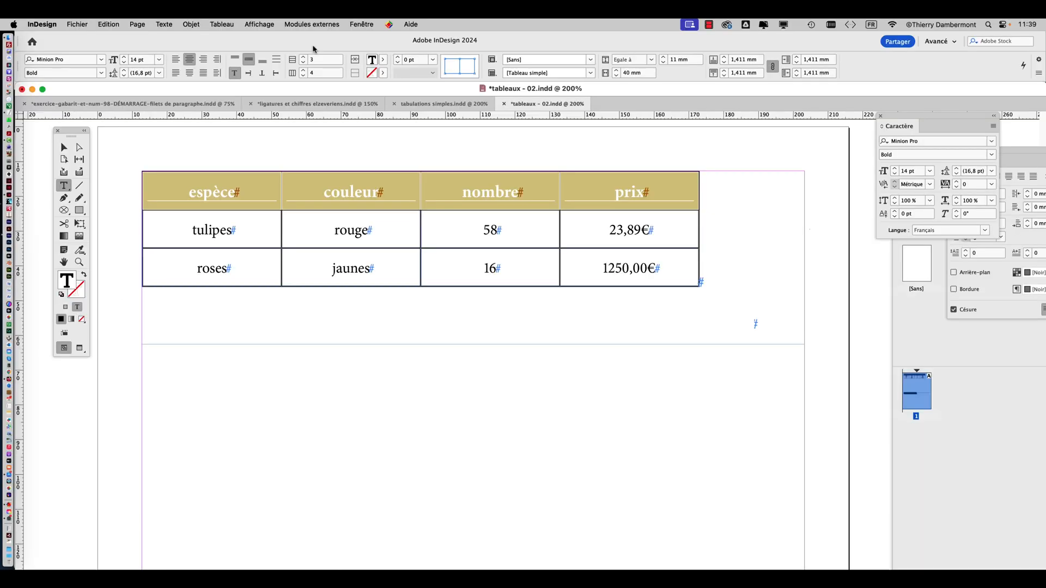
{"action": "left_click", "coordinate": [376, 24]}
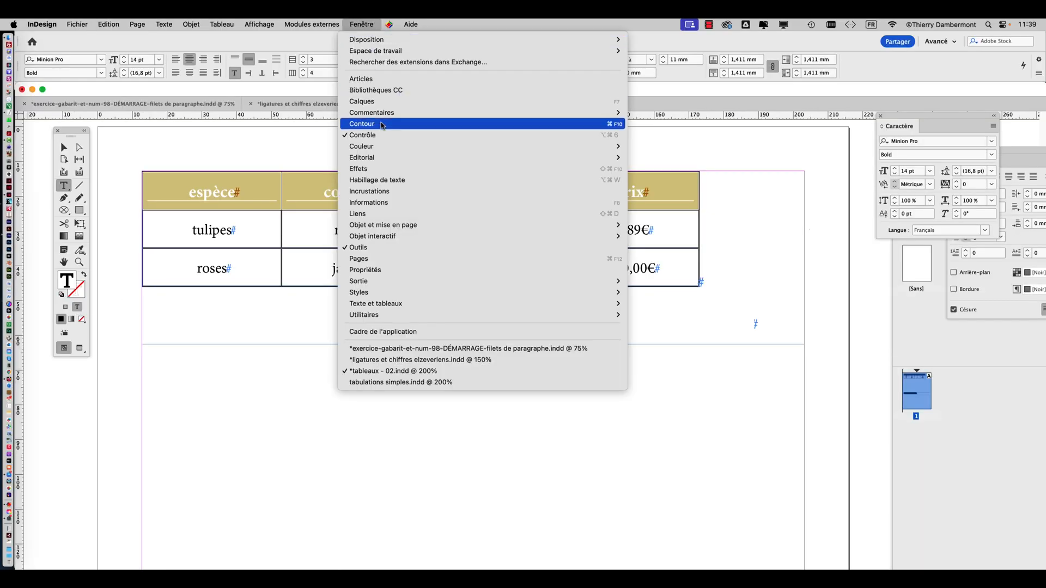
{"action": "mouse_move", "coordinate": [387, 147]}
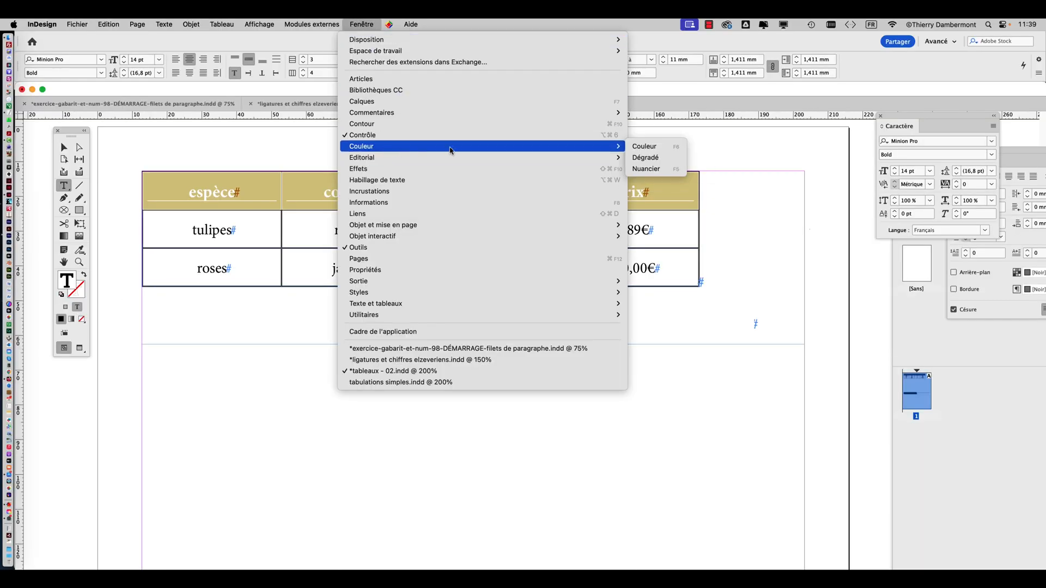
{"action": "left_click", "coordinate": [646, 169]}
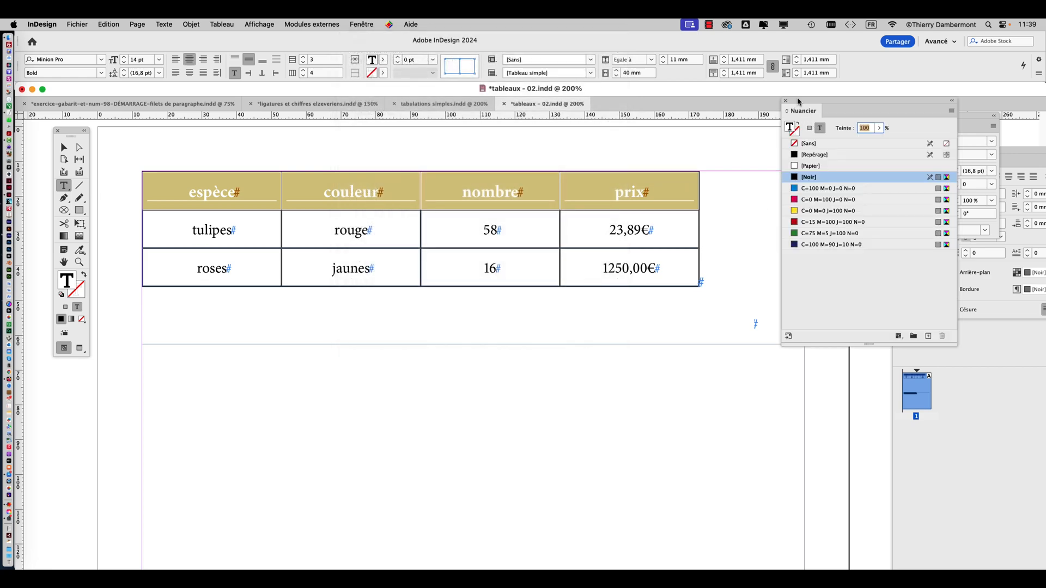
{"action": "left_click_drag", "start_coordinate": [798, 101], "coordinate": [754, 132]}
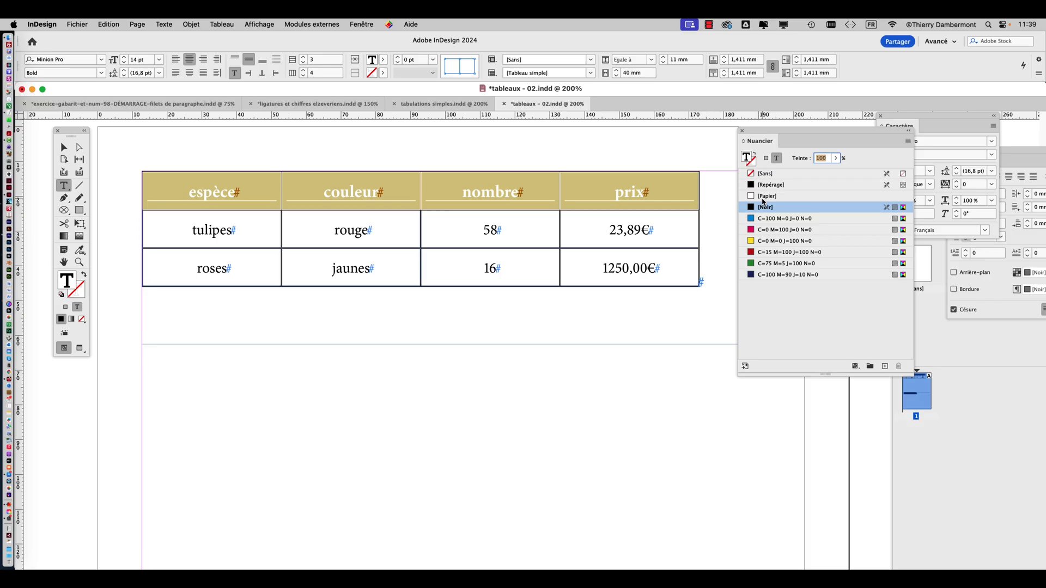
{"action": "left_click", "coordinate": [763, 199]}
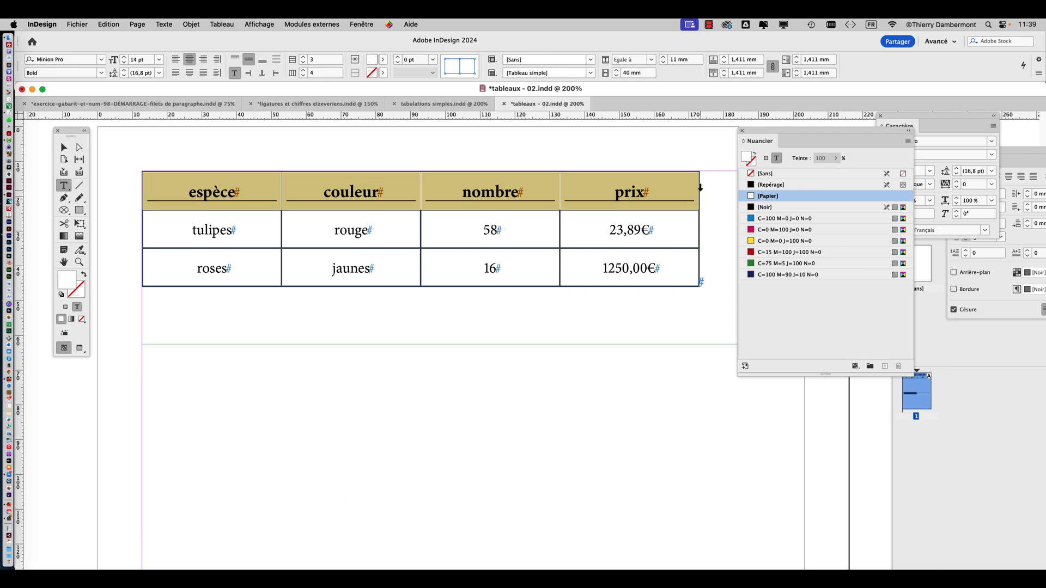
{"action": "left_click", "coordinate": [64, 148]}
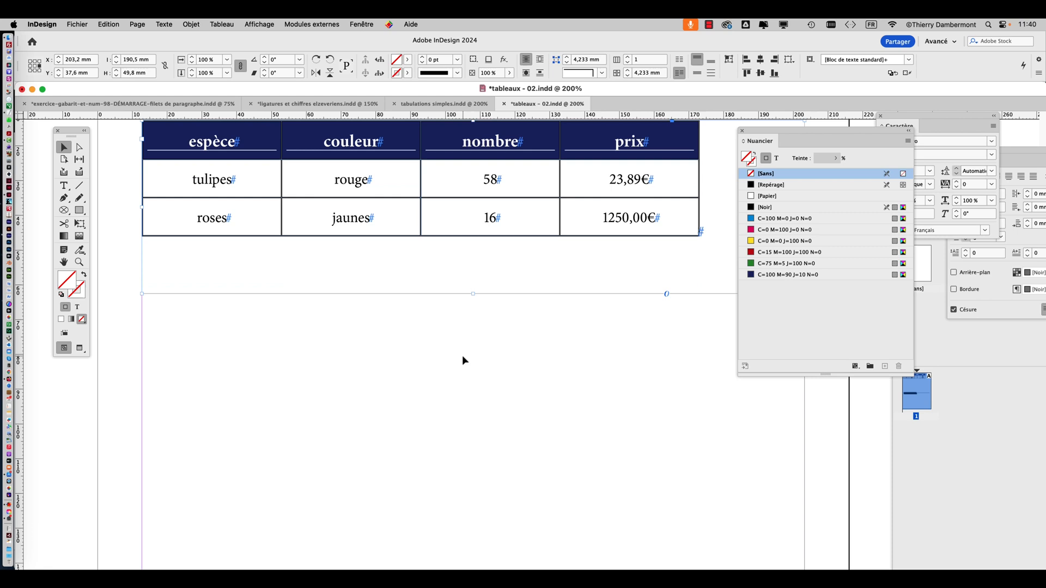
Select the tabbed flower list lower on the page and set Rechercher/Remplacer to search for tab characters (^t)
{"action": "scroll", "coordinate": [463, 354], "scroll_direction": "down", "scroll_amount": 10}
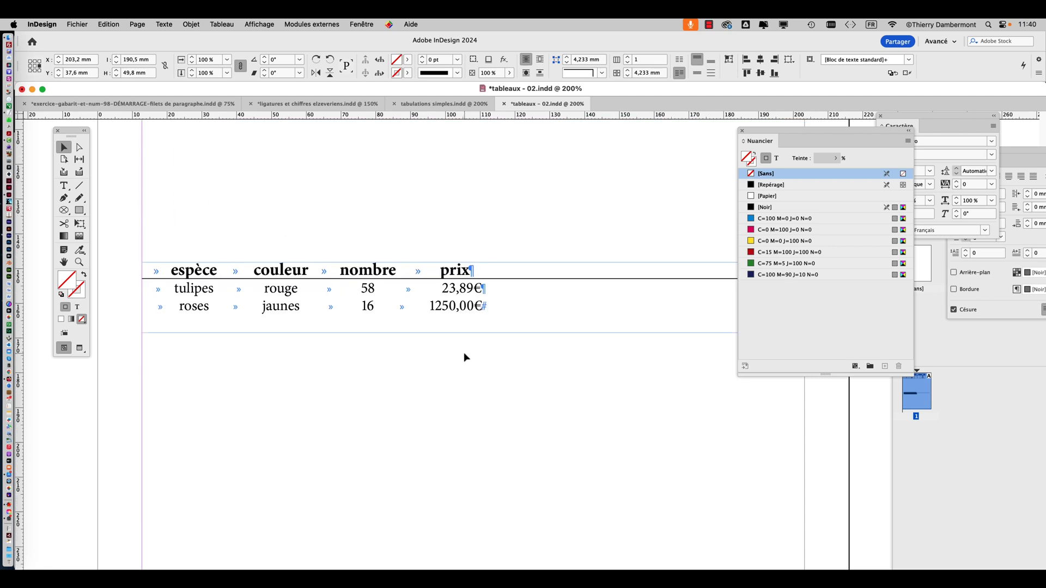
{"action": "left_click", "coordinate": [64, 185]}
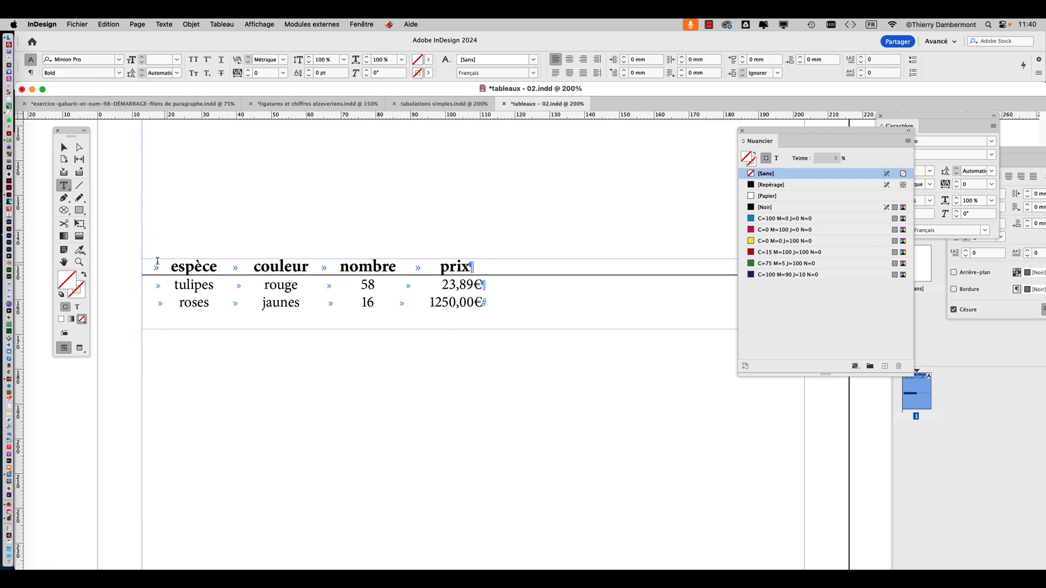
{"action": "left_click_drag", "start_coordinate": [146, 263], "coordinate": [540, 315]}
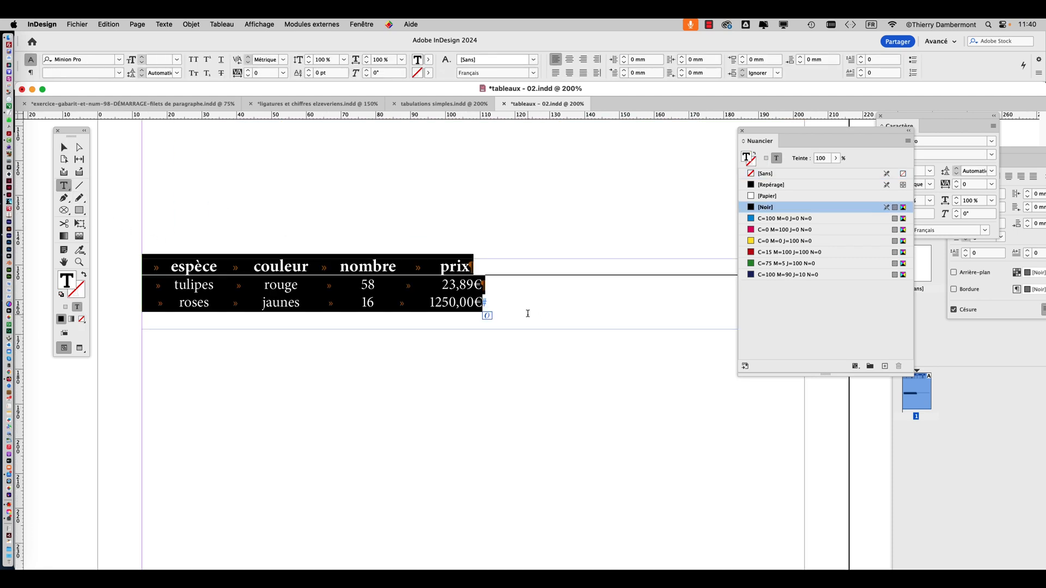
{"action": "left_click", "coordinate": [108, 24]}
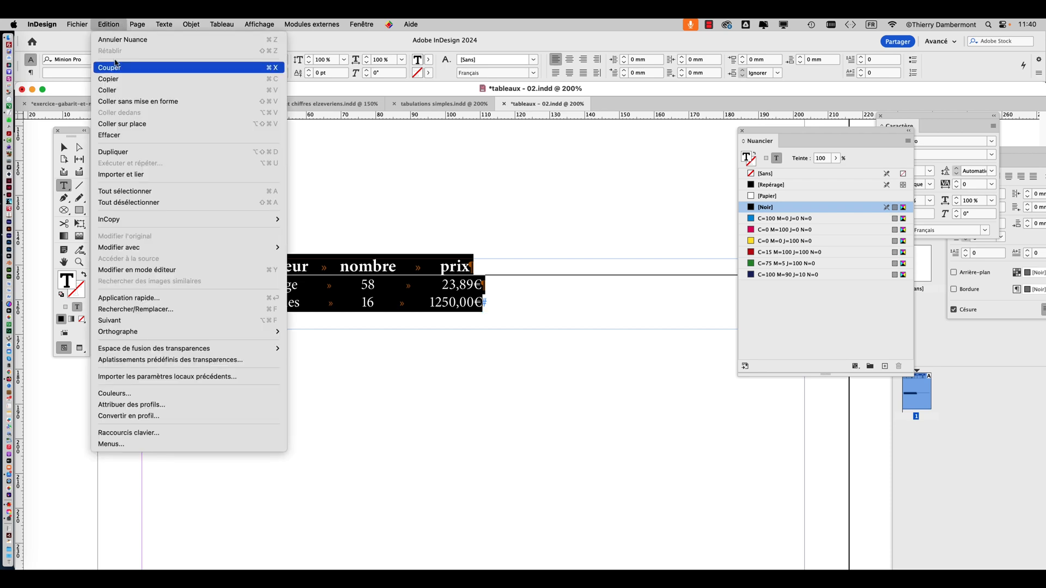
{"action": "left_click", "coordinate": [157, 309]}
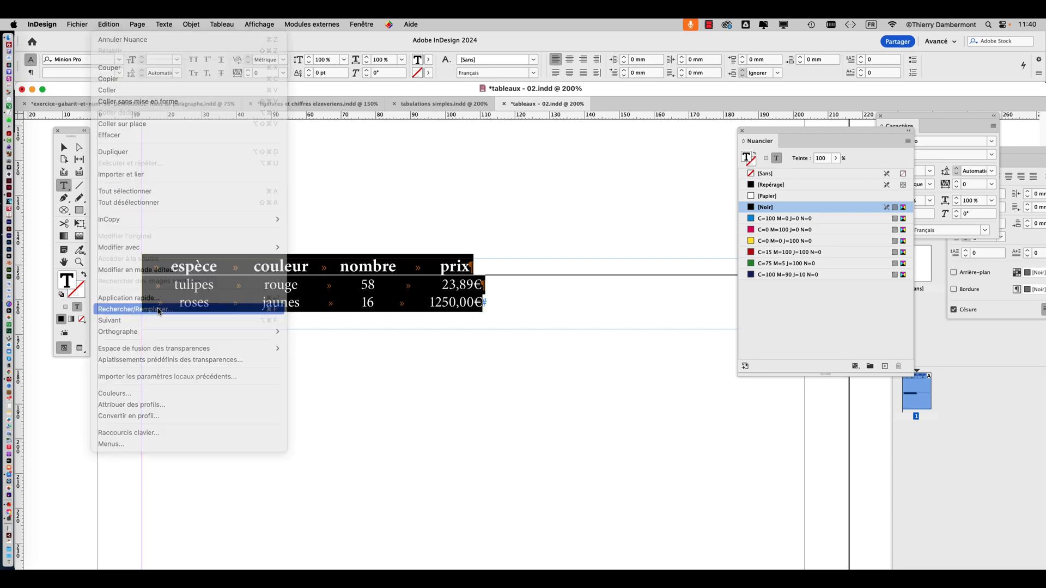
{"action": "left_click_drag", "start_coordinate": [515, 142], "coordinate": [585, 128]}
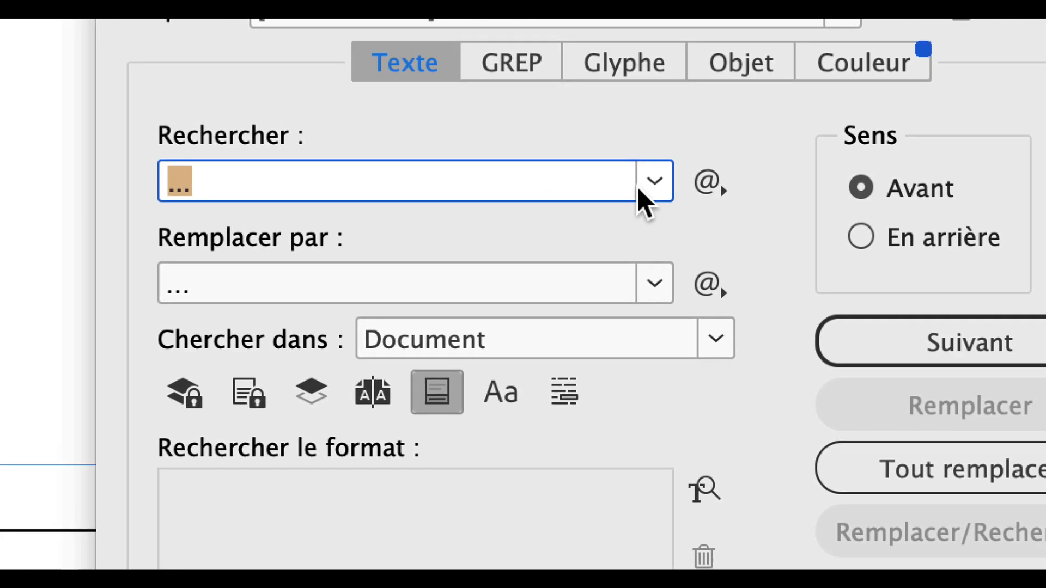
{"action": "left_click", "coordinate": [649, 187]}
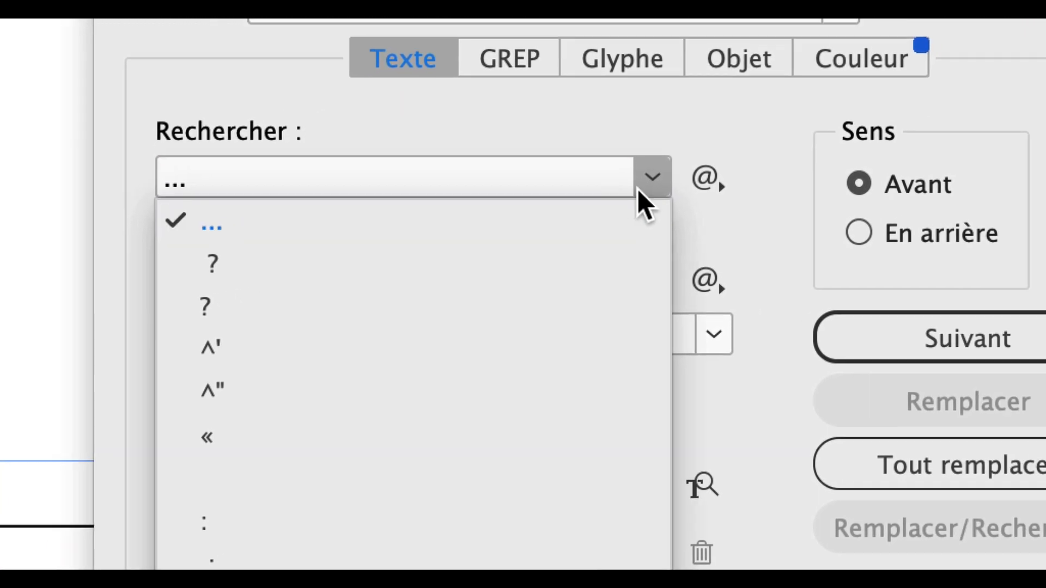
{"action": "left_click", "coordinate": [700, 183]}
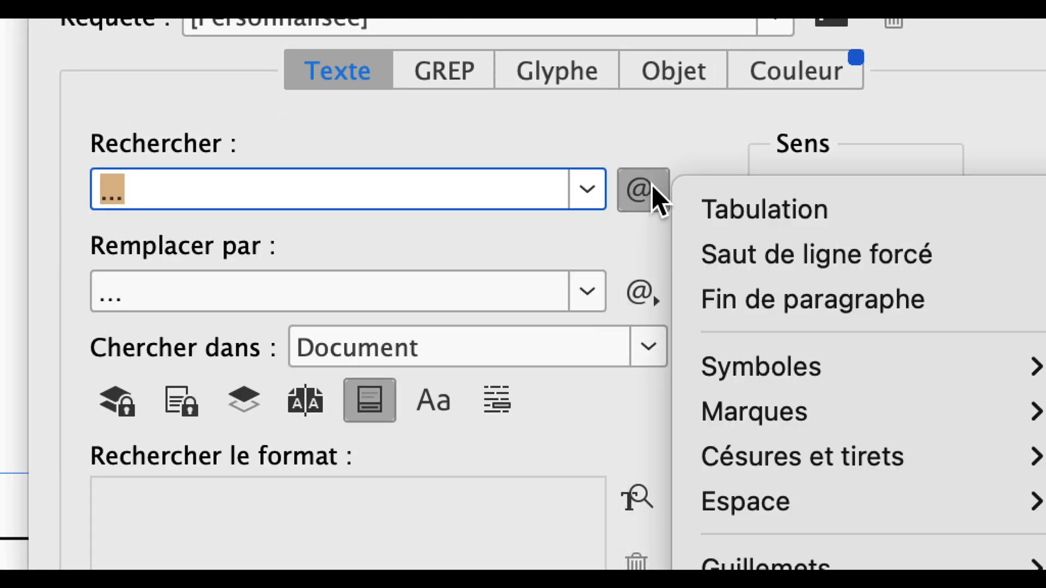
{"action": "left_click", "coordinate": [665, 189]}
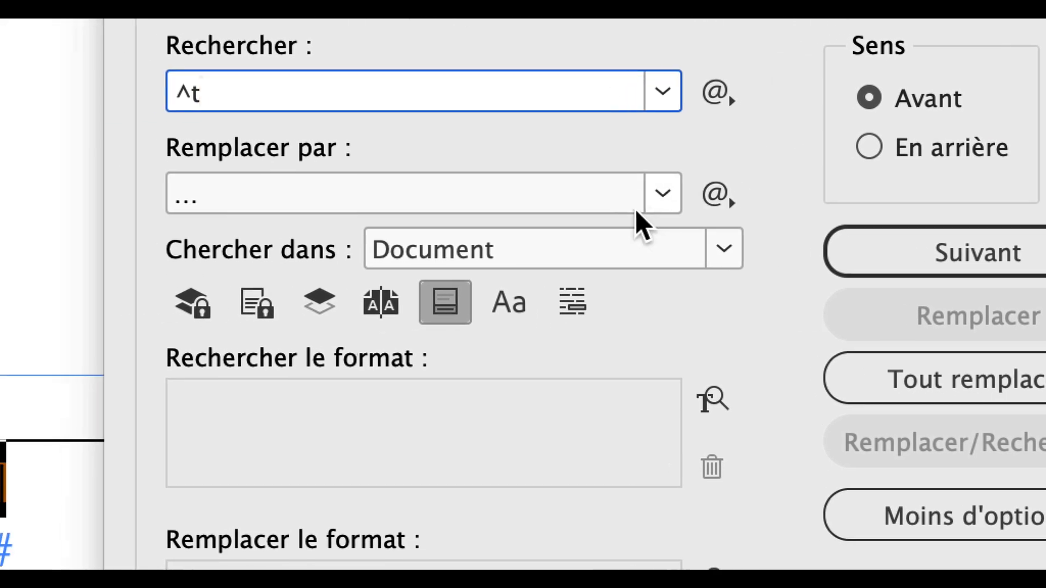
Replace all tabs in the document with commas and finish the find-and-replace
{"action": "key", "text": "Tab"}
{"action": "left_click", "coordinate": [754, 247]}
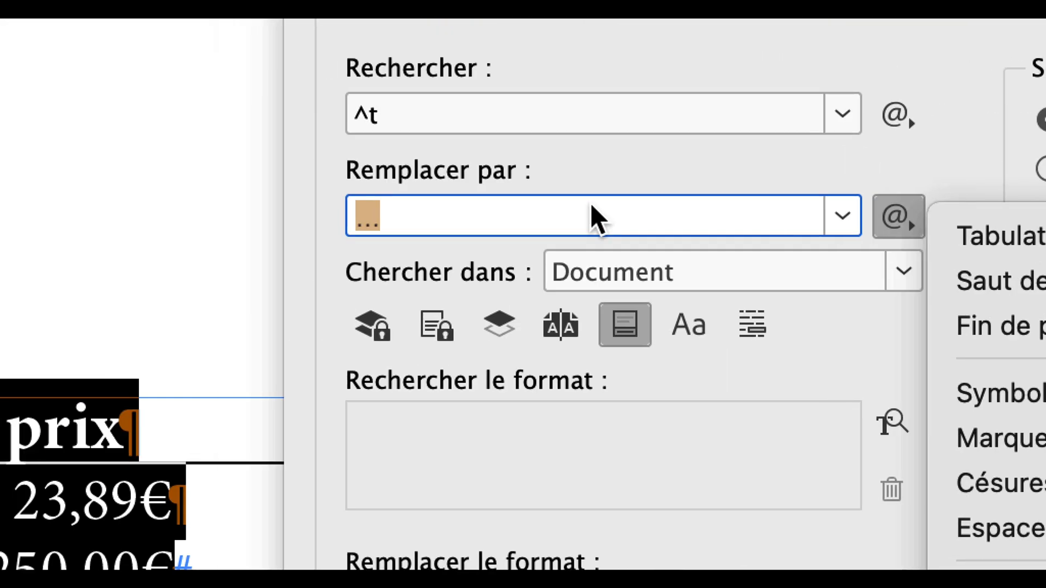
{"action": "left_click", "coordinate": [218, 203]}
{"action": "left_click_drag", "start_coordinate": [203, 205], "coordinate": [74, 194]}
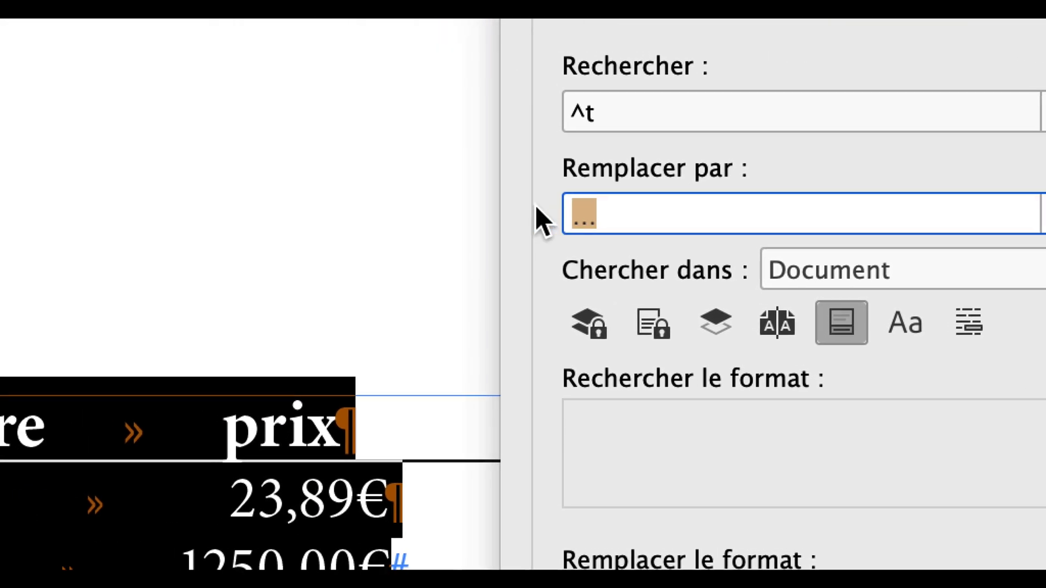
{"action": "type", "text": ","}
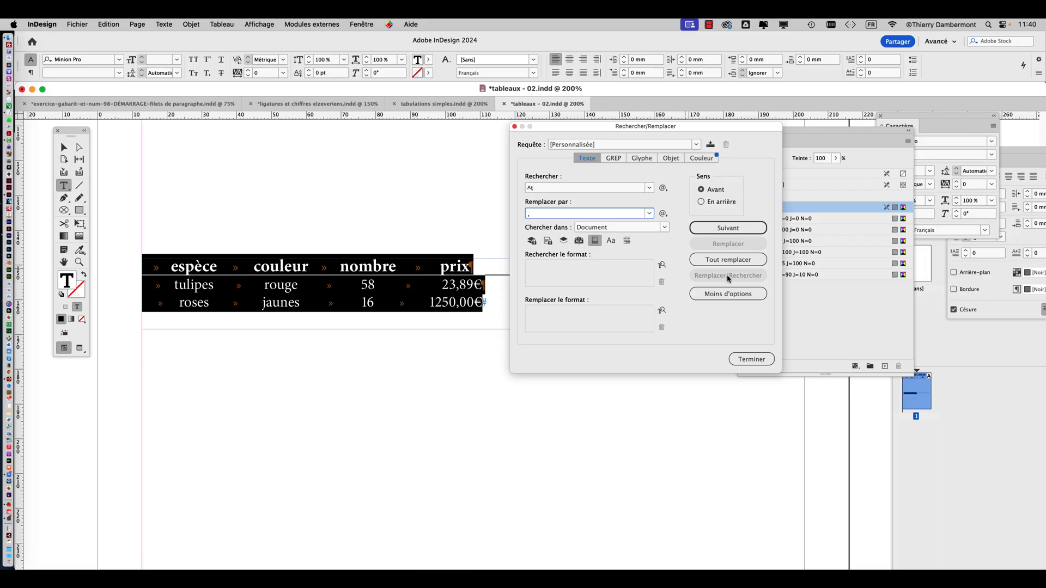
{"action": "left_click", "coordinate": [728, 259]}
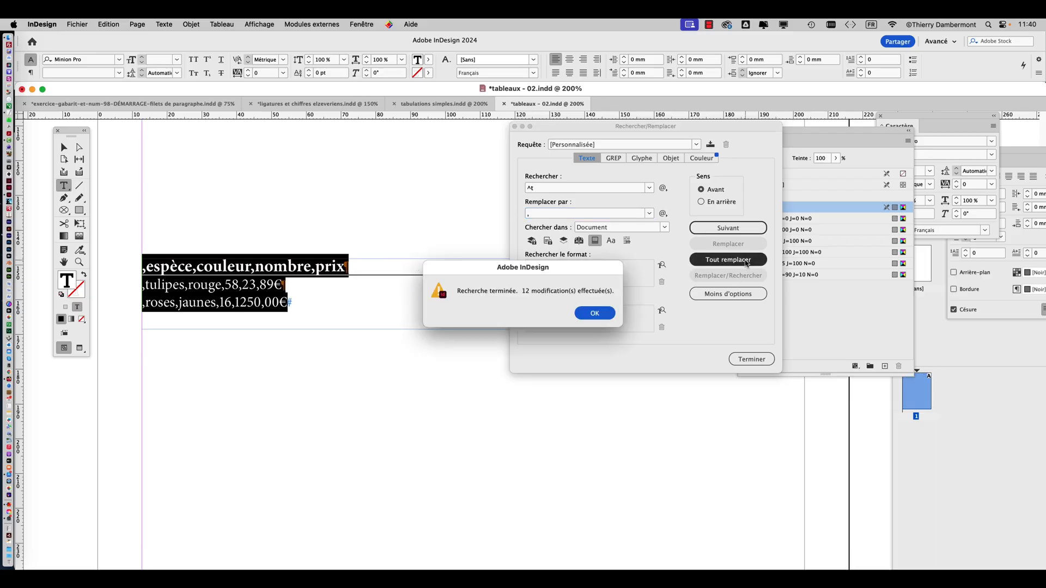
{"action": "left_click", "coordinate": [612, 314]}
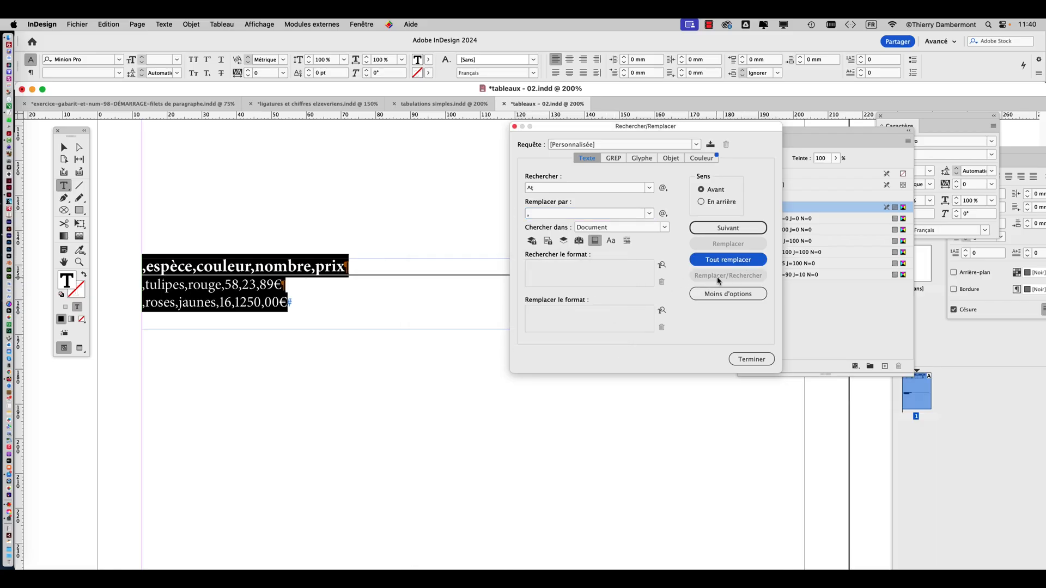
{"action": "left_click", "coordinate": [752, 359]}
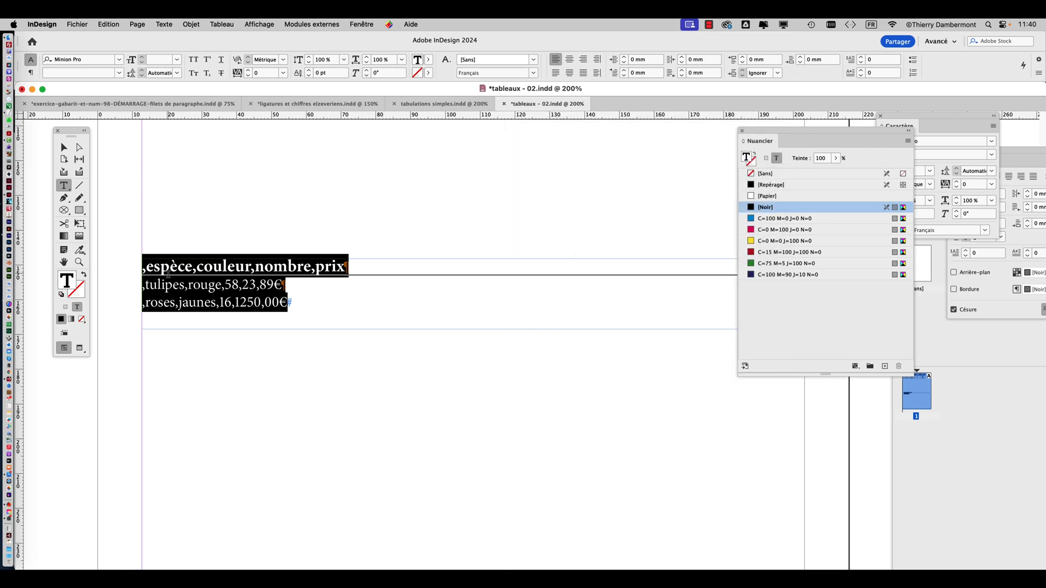
Delete the leading comma from each of the three lines of the flower list and leave text editing
{"action": "scroll", "coordinate": [153, 284], "scroll_direction": "up", "scroll_amount": 3}
{"action": "left_click", "coordinate": [122, 237]}
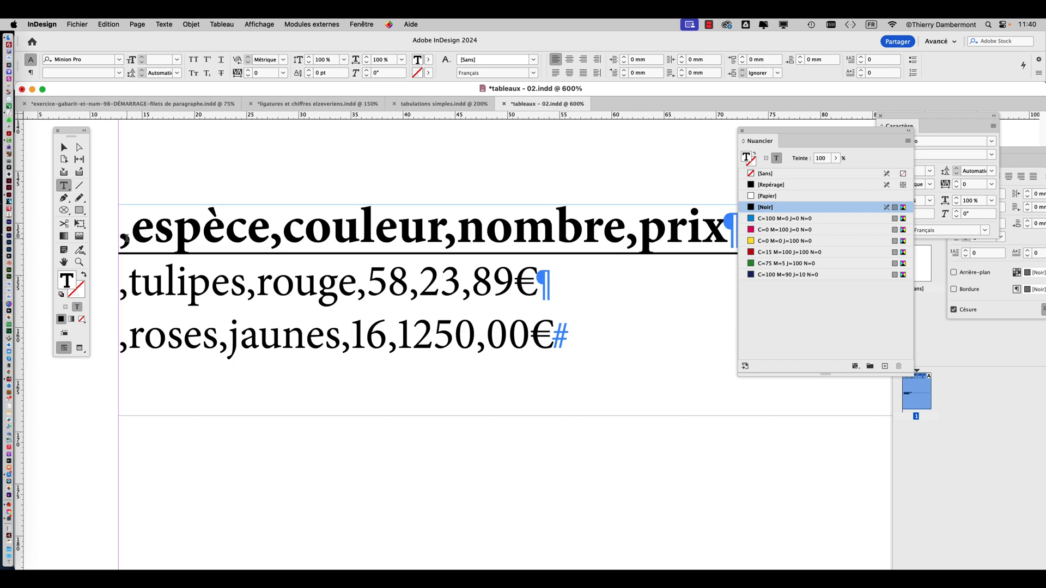
{"action": "key", "text": "shift+Right"}
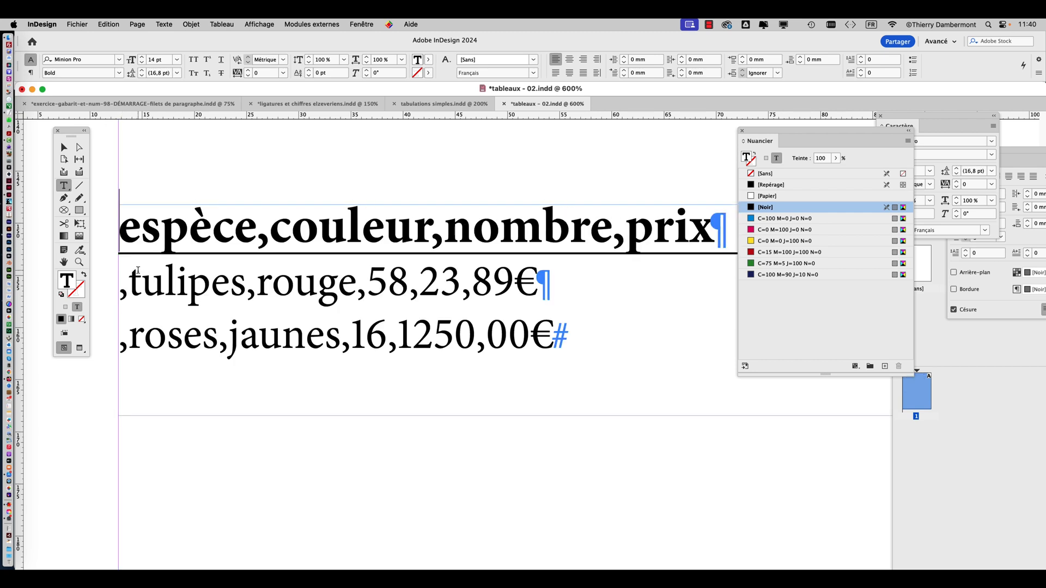
{"action": "key", "text": "BackSpace"}
{"action": "left_click", "coordinate": [121, 280]}
{"action": "key", "text": "shift+Right"}
{"action": "key", "text": "BackSpace"}
{"action": "left_click", "coordinate": [121, 335]}
{"action": "key", "text": "shift+Right"}
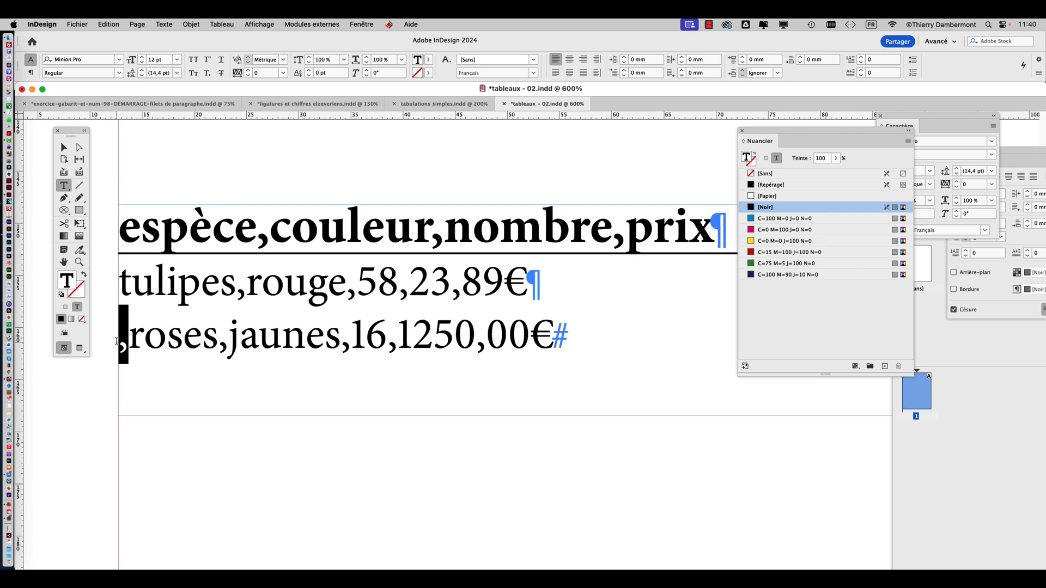
{"action": "key", "text": "BackSpace"}
{"action": "left_click", "coordinate": [64, 148]}
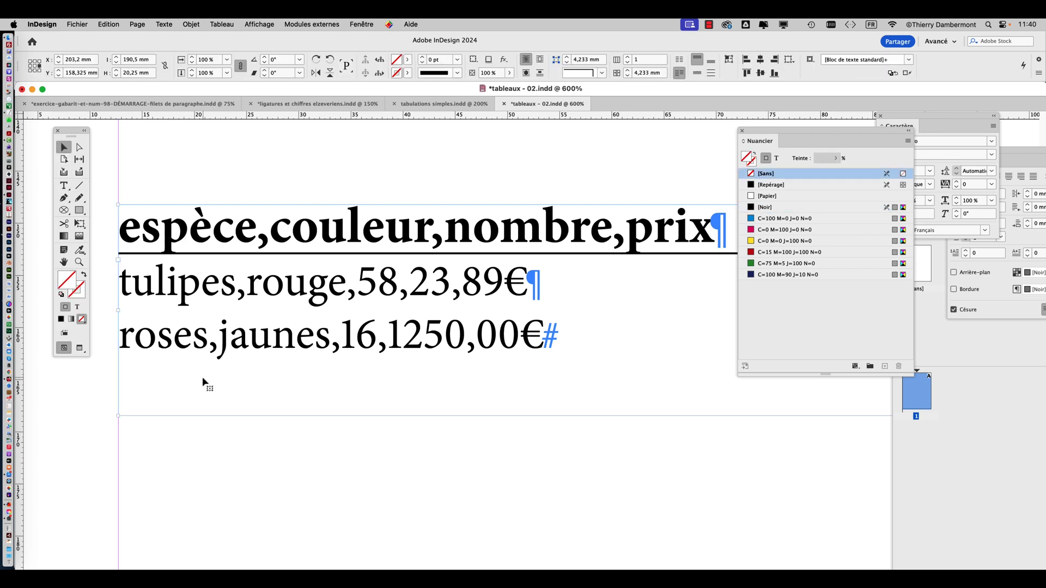
{"action": "scroll", "coordinate": [310, 439], "scroll_direction": "down", "scroll_amount": 2}
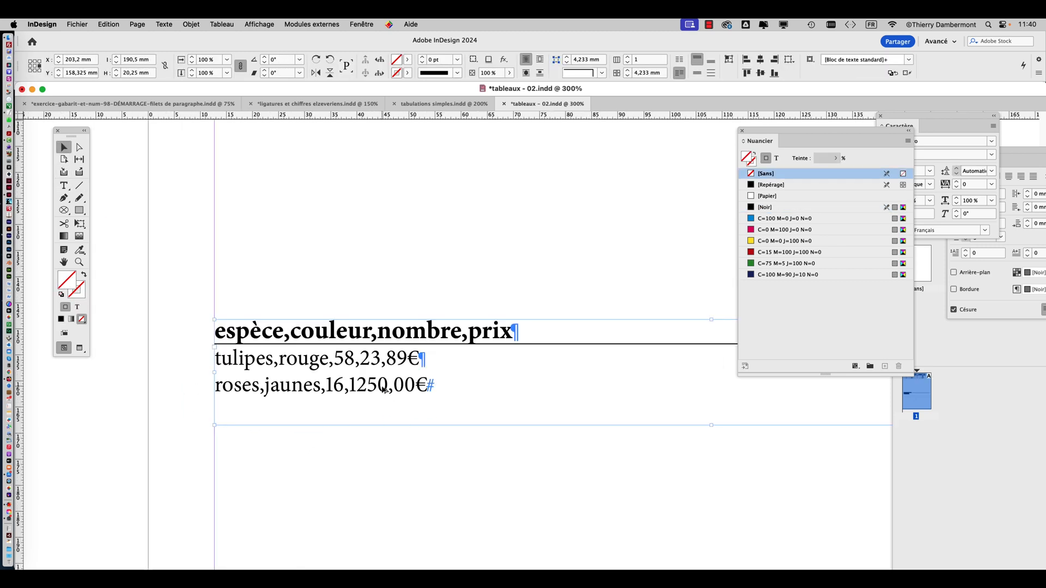
Move the comma-separated text frame up to about Y 121.6 mm and place a duplicate of it below
{"action": "scroll", "coordinate": [383, 390], "scroll_direction": "down", "scroll_amount": 1}
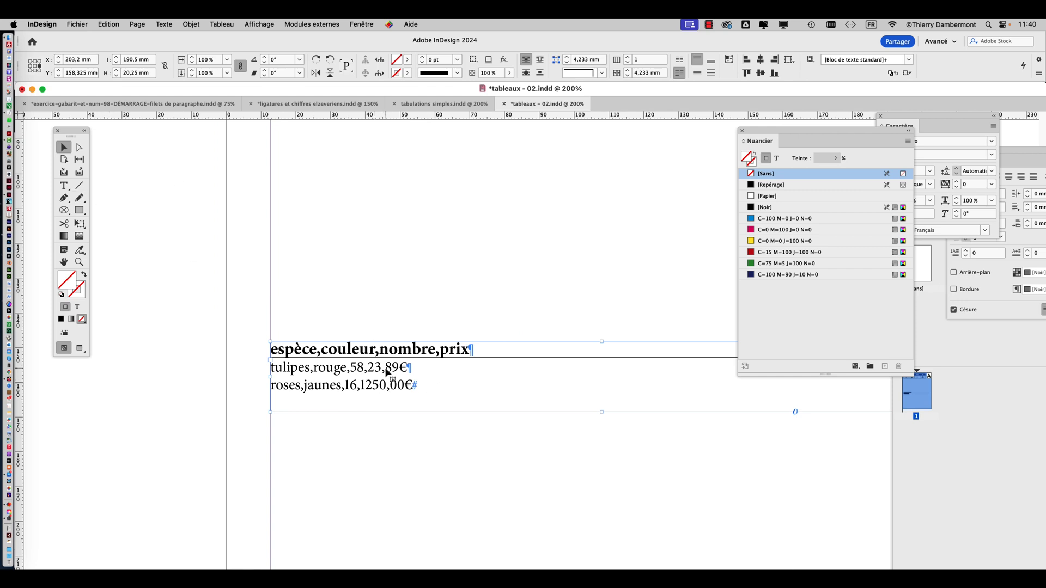
{"action": "left_click_drag", "start_coordinate": [388, 370], "coordinate": [396, 235]}
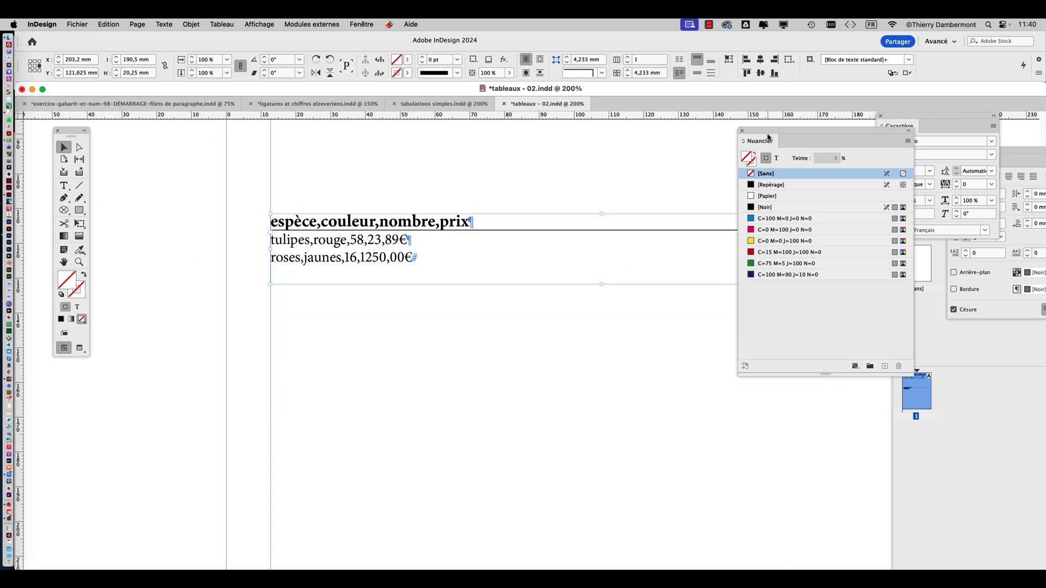
{"action": "left_click_drag", "start_coordinate": [770, 139], "coordinate": [880, 124]}
{"action": "left_click_drag", "start_coordinate": [366, 237], "coordinate": [381, 379]}
Try converting the lower list to a table with Virgule as column separator and Paragraphe as row separator, and undo the conversion
{"action": "left_click", "coordinate": [64, 185]}
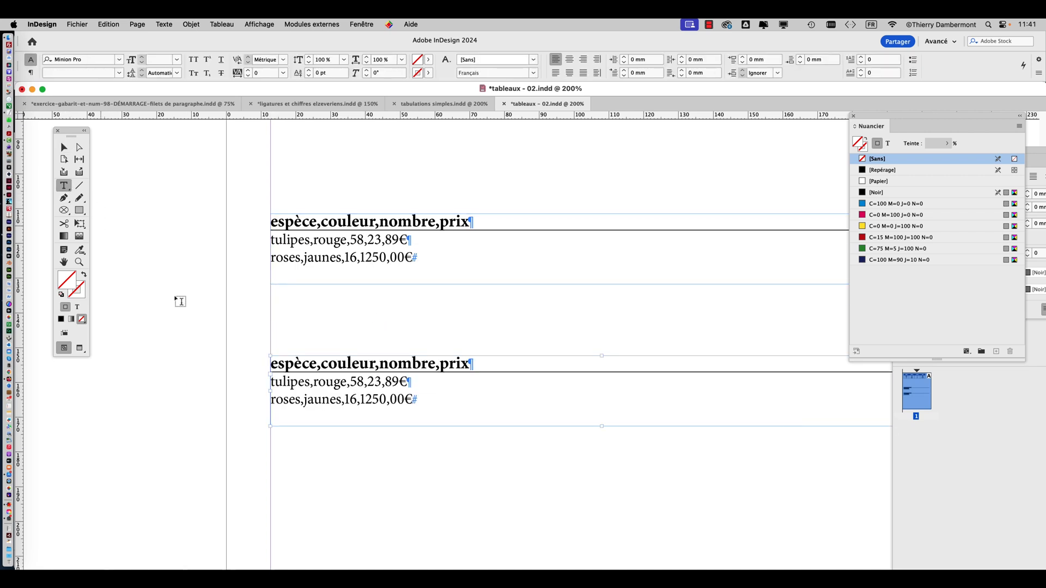
{"action": "left_click_drag", "start_coordinate": [333, 376], "coordinate": [432, 399]}
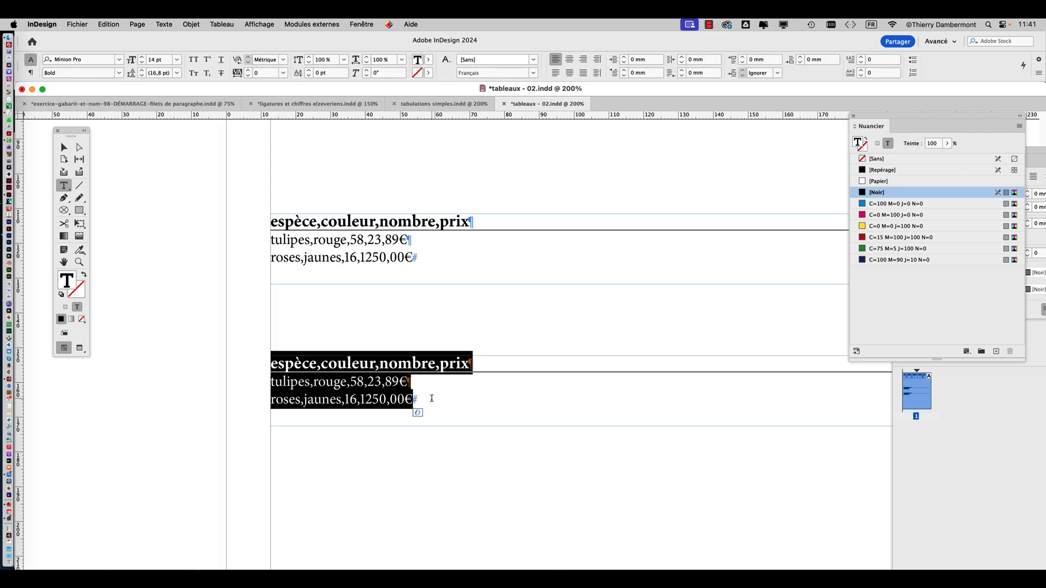
{"action": "left_click", "coordinate": [222, 24]}
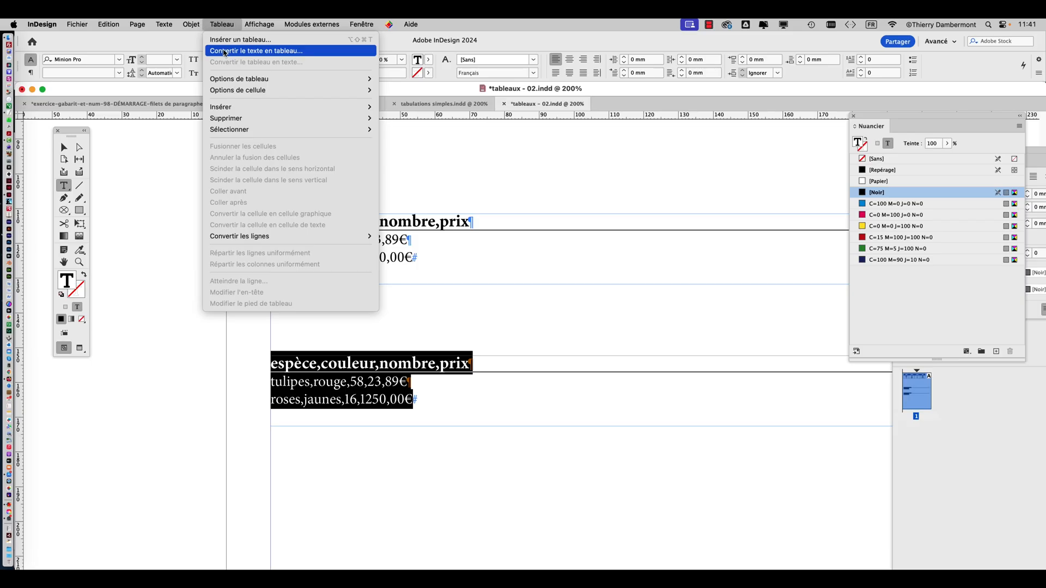
{"action": "left_click", "coordinate": [223, 51]}
{"action": "key", "text": "alt"}
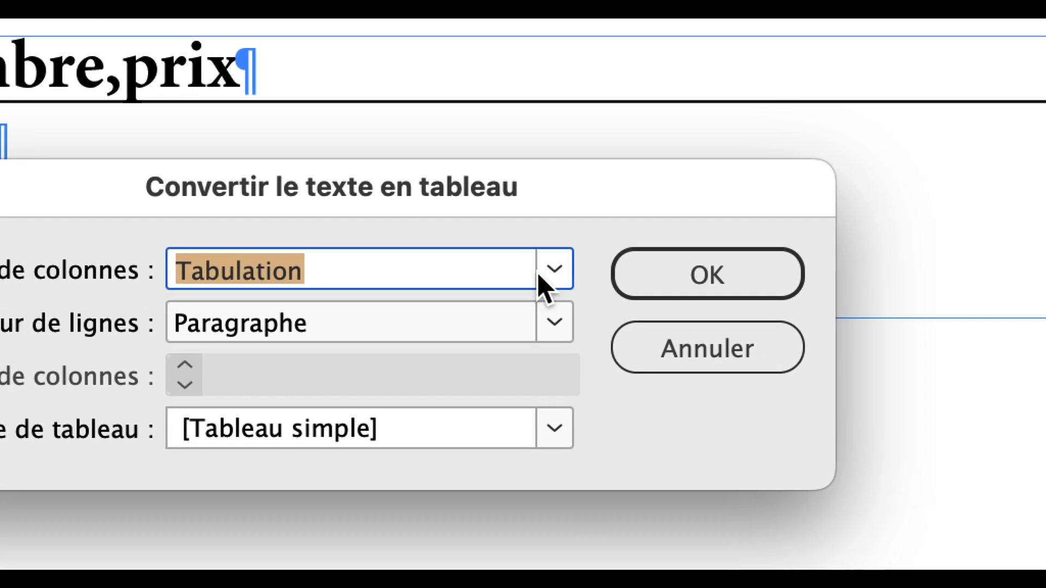
{"action": "left_click", "coordinate": [638, 257]}
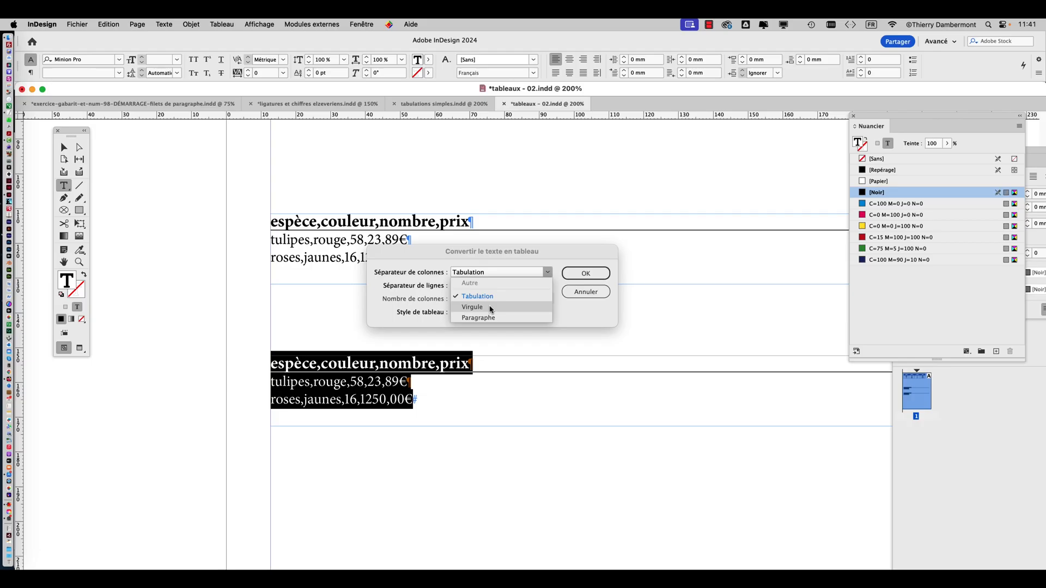
{"action": "left_click", "coordinate": [491, 309]}
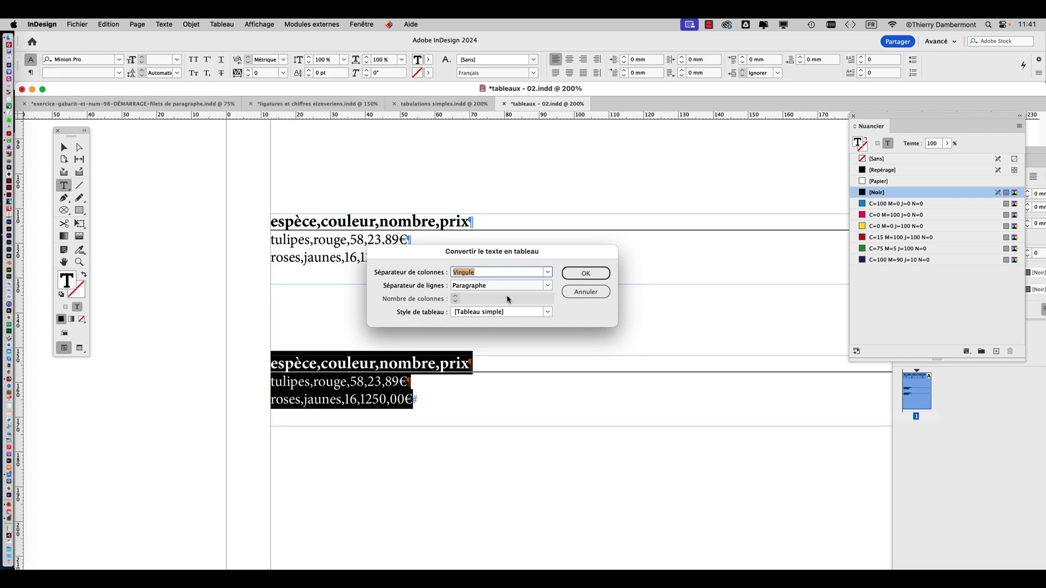
{"action": "left_click", "coordinate": [586, 274]}
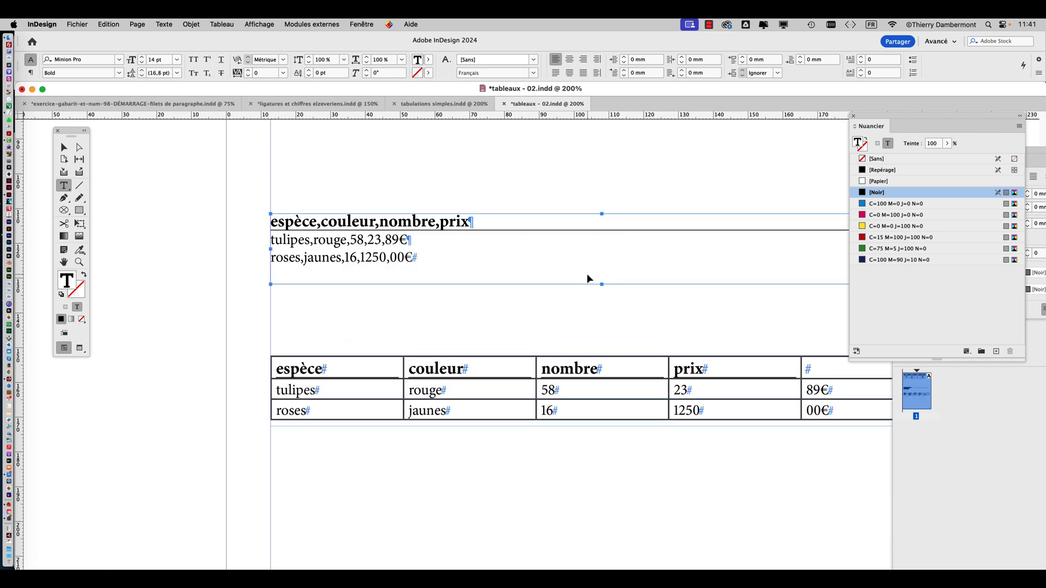
{"action": "key", "text": "super+z"}
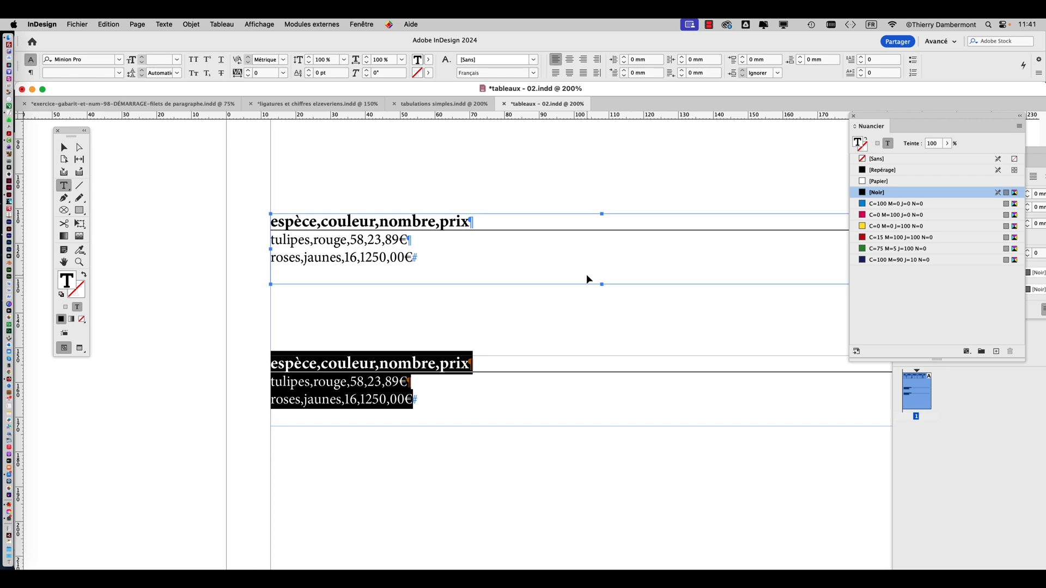
Replace the three field-separating commas in the lower list's tulipes line with semicolons, giving tulipes;rouge;58;23,89€
{"action": "left_click", "coordinate": [360, 400]}
{"action": "scroll", "coordinate": [309, 387], "scroll_direction": "up", "scroll_amount": 3}
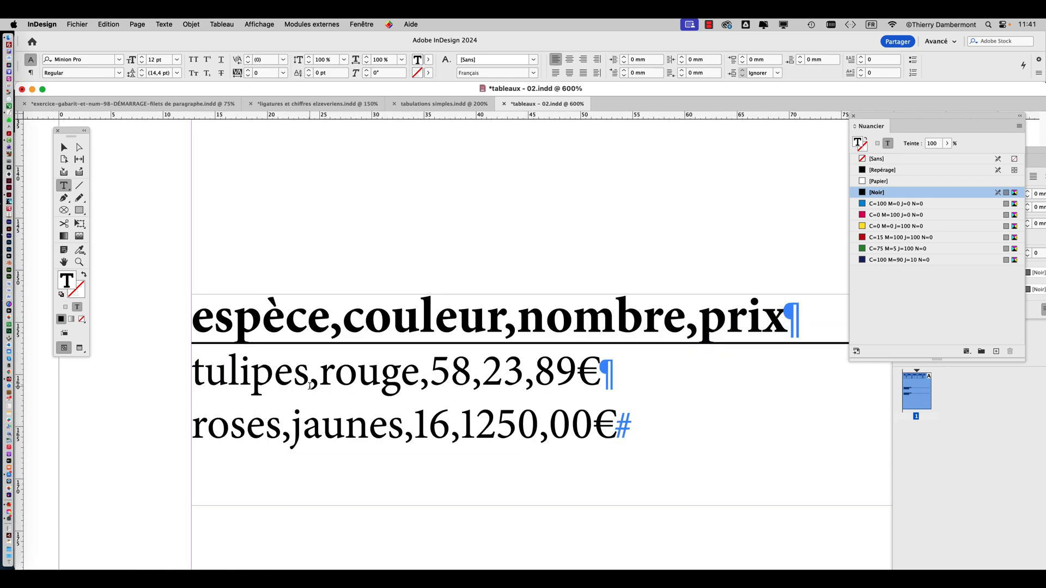
{"action": "double_click", "coordinate": [315, 381]}
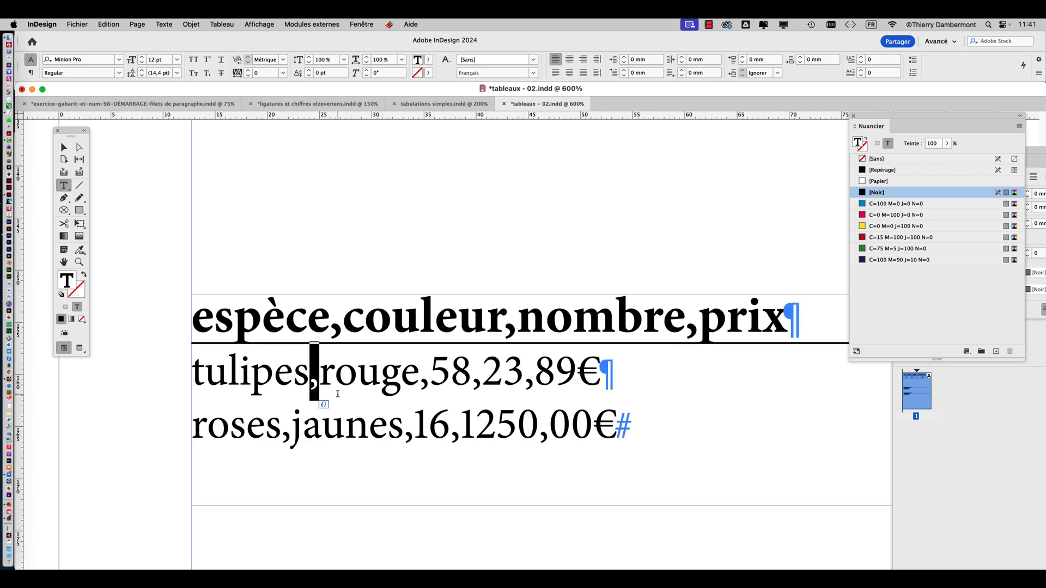
{"action": "type", "text": ";"}
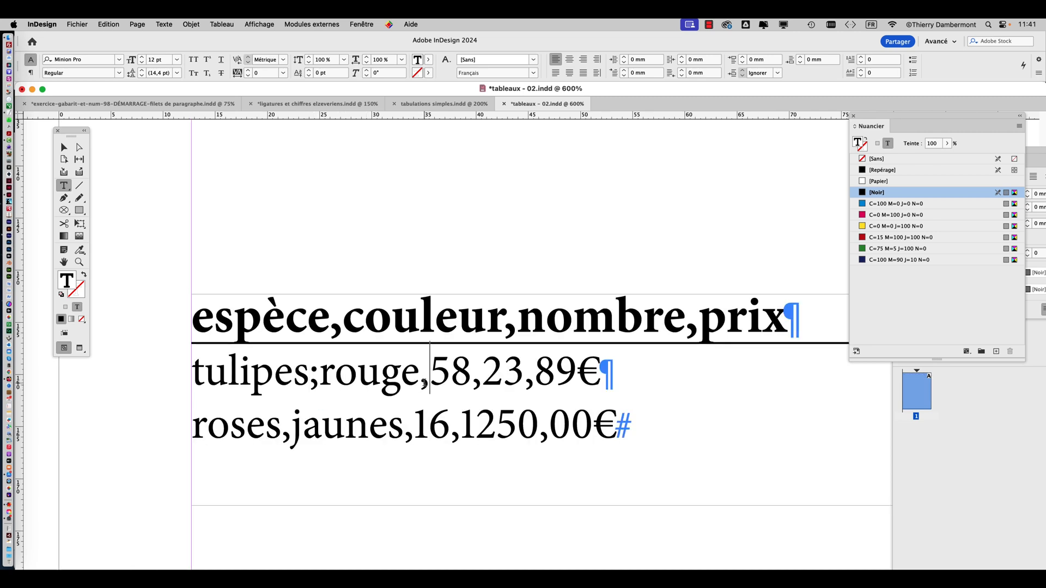
{"action": "double_click", "coordinate": [425, 381]}
{"action": "type", "text": ";"}
{"action": "double_click", "coordinate": [479, 381]}
{"action": "type", "text": ";58;"}
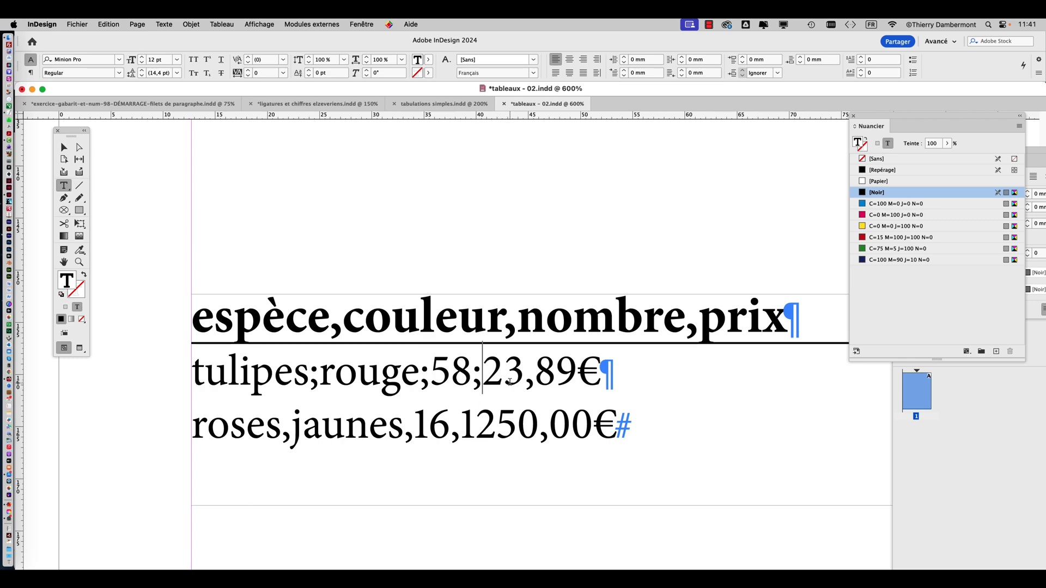
Replace the three field-separating commas in the lower list's roses line with semicolons, giving roses;jaunes;16;1250,00€
{"action": "double_click", "coordinate": [453, 437]}
{"action": "type", "text": ";"}
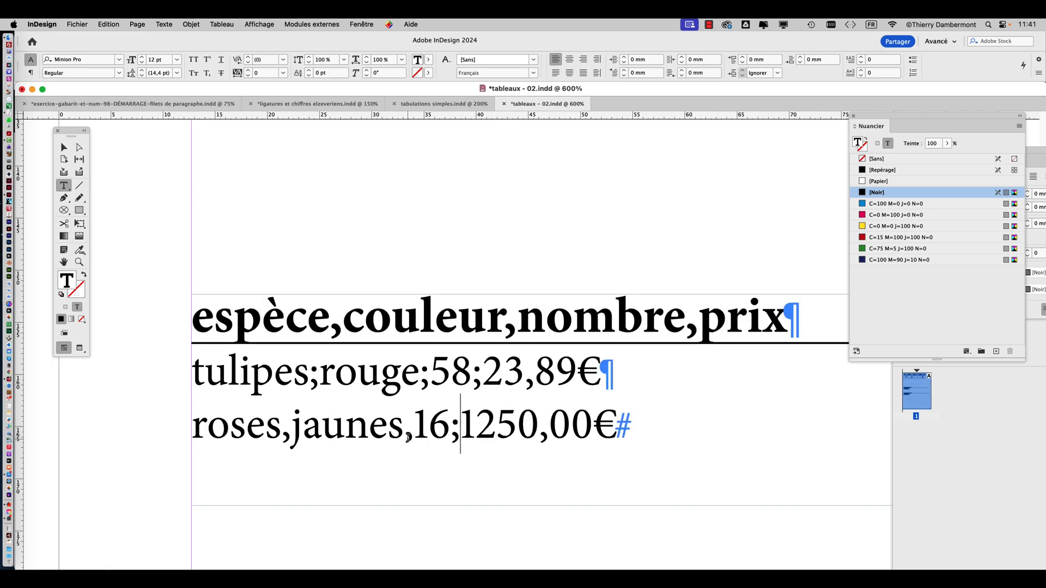
{"action": "double_click", "coordinate": [408, 436]}
{"action": "type", "text": ";"}
{"action": "double_click", "coordinate": [288, 433]}
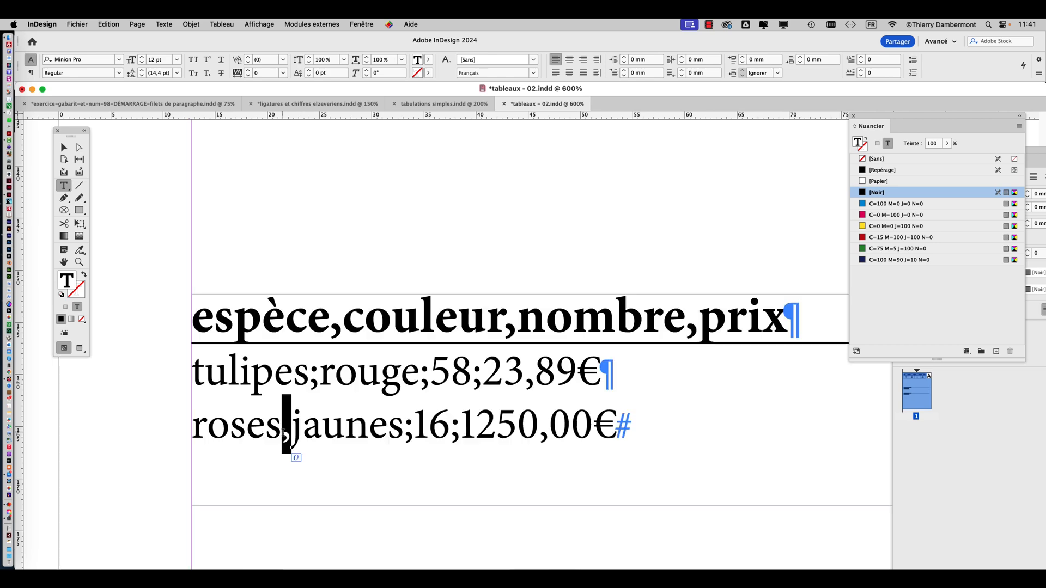
{"action": "type", "text": ";"}
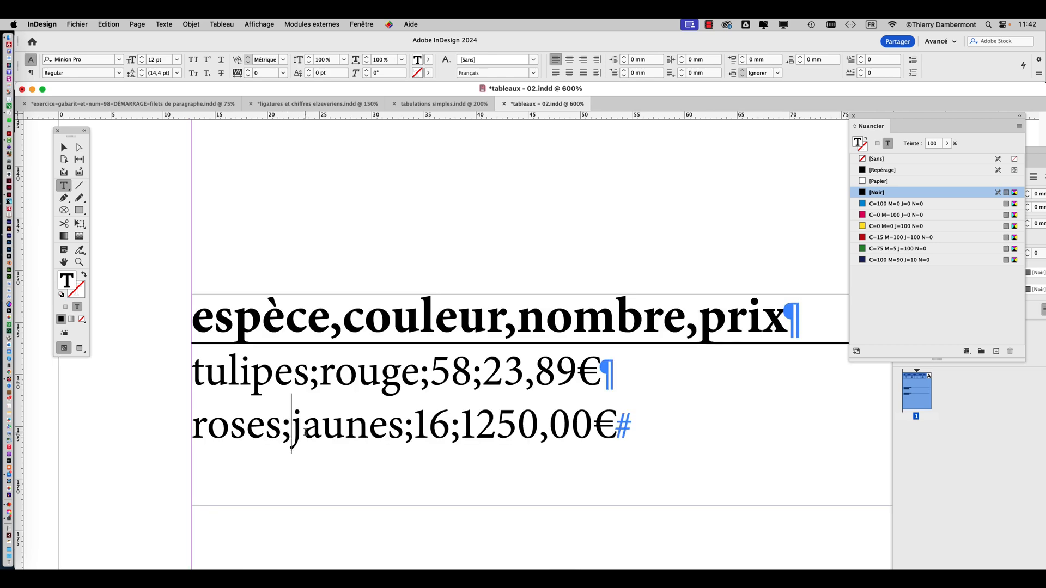
Select all the text of the semicolon-edited list and try converting it to a table with Virgule as column separator
{"action": "left_click", "coordinate": [64, 147]}
{"action": "left_click", "coordinate": [64, 186]}
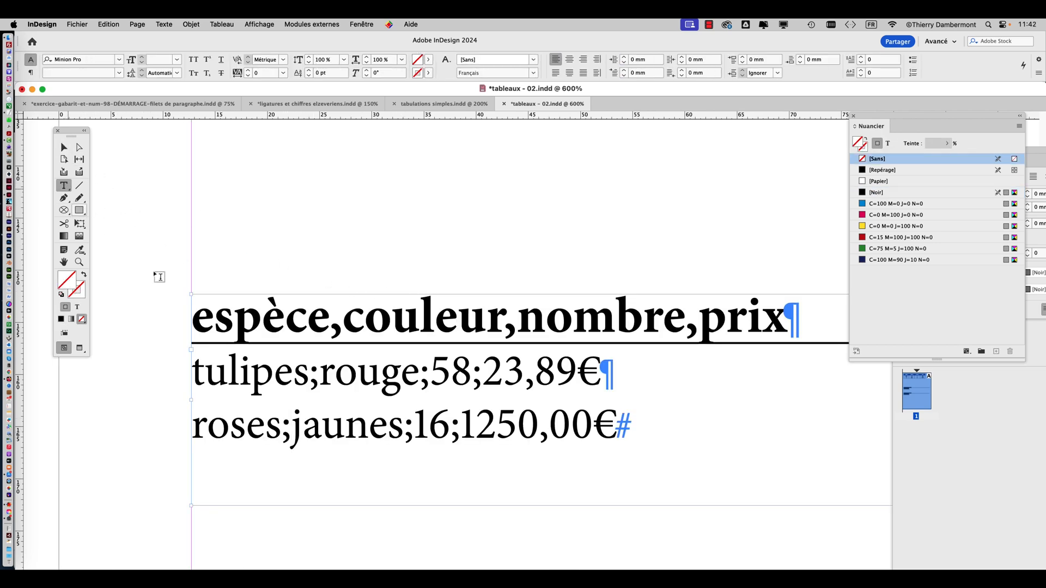
{"action": "left_click", "coordinate": [463, 376]}
{"action": "key", "text": "super+a"}
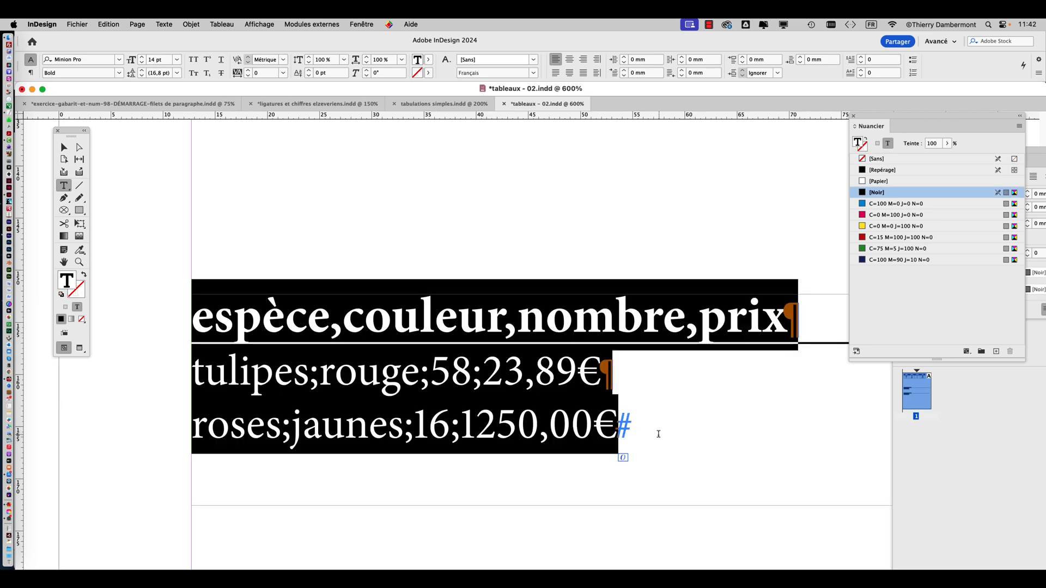
{"action": "left_click", "coordinate": [246, 24]}
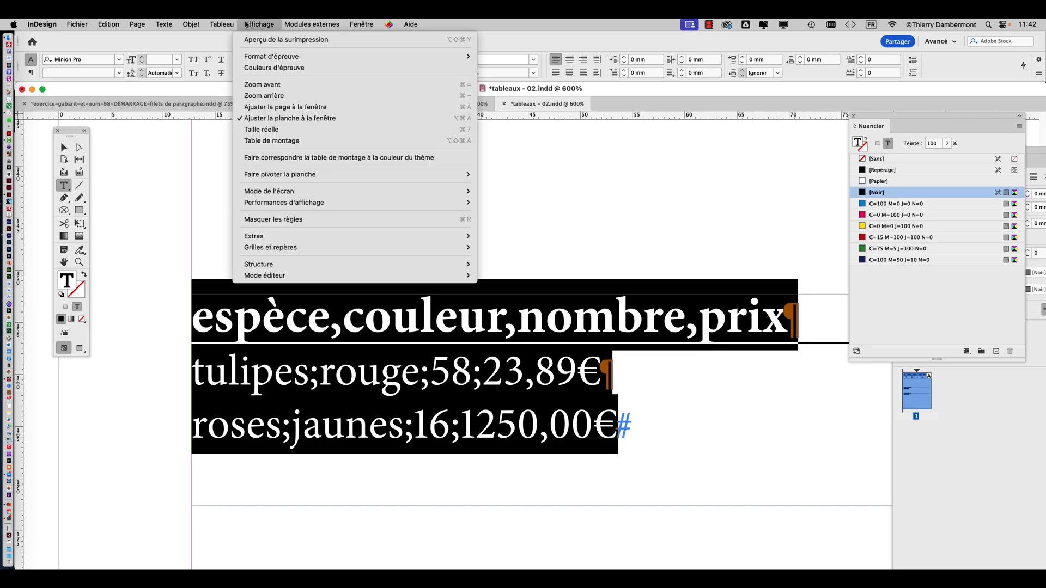
{"action": "left_click", "coordinate": [227, 50]}
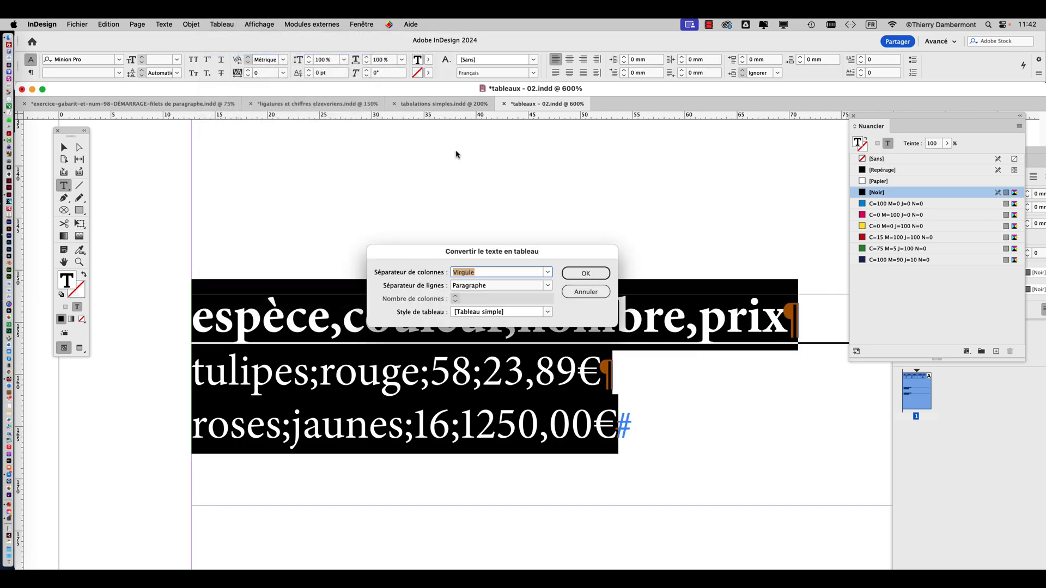
{"action": "left_click", "coordinate": [547, 273]}
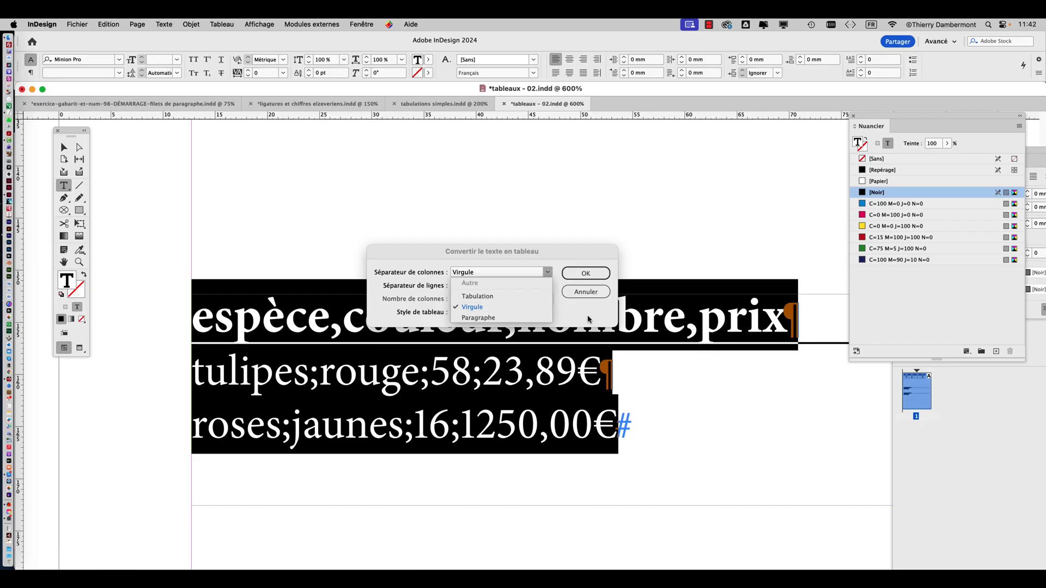
{"action": "left_click", "coordinate": [588, 320]}
{"action": "left_click", "coordinate": [586, 273]}
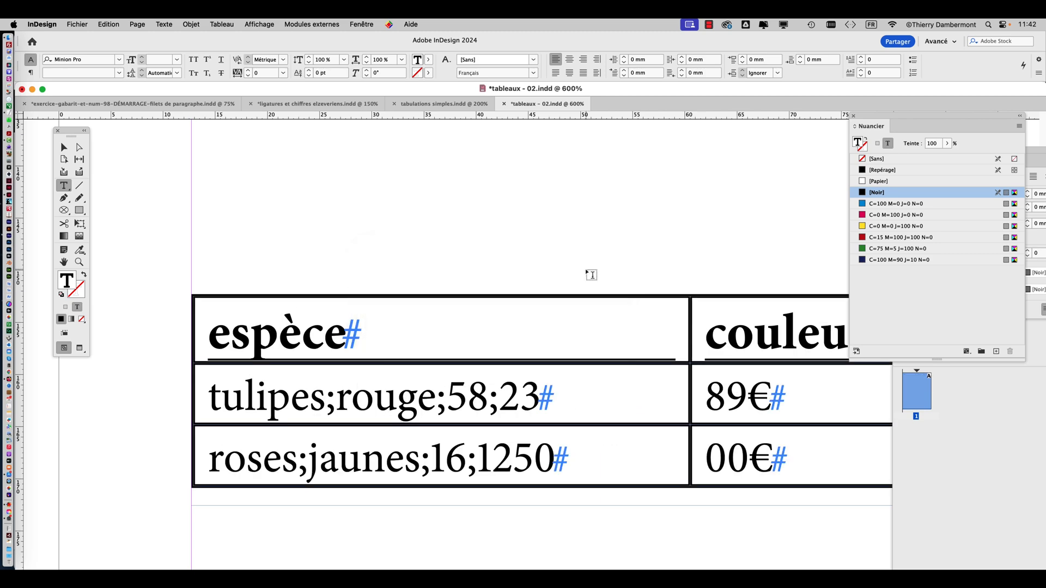
{"action": "scroll", "coordinate": [598, 376], "scroll_direction": "down", "scroll_amount": 2}
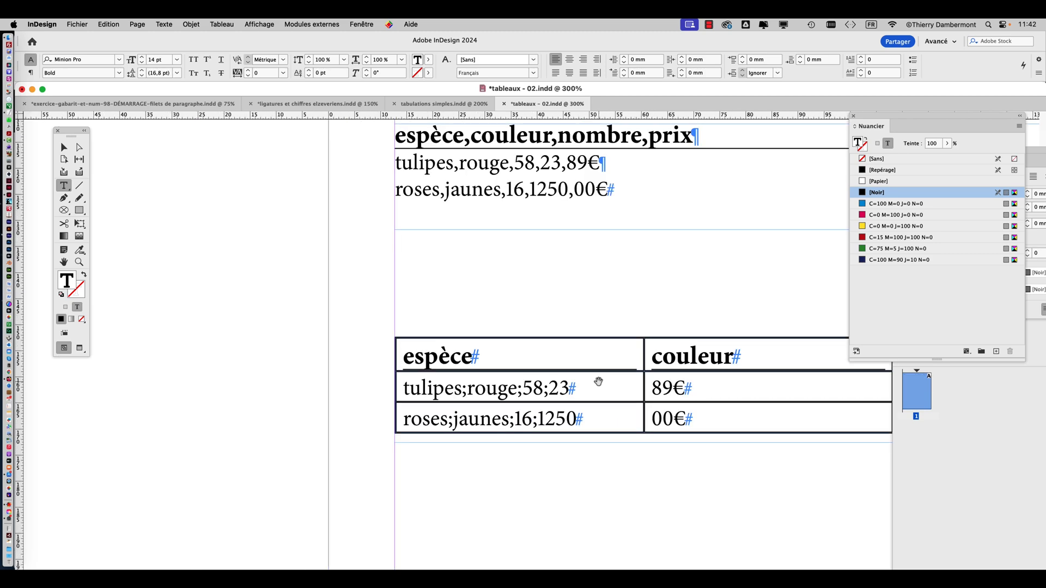
{"action": "left_click_drag", "start_coordinate": [590, 381], "coordinate": [388, 341]}
Undo the table conversion and all the semicolon replacements in the lower list
{"action": "key", "text": "super+z"}
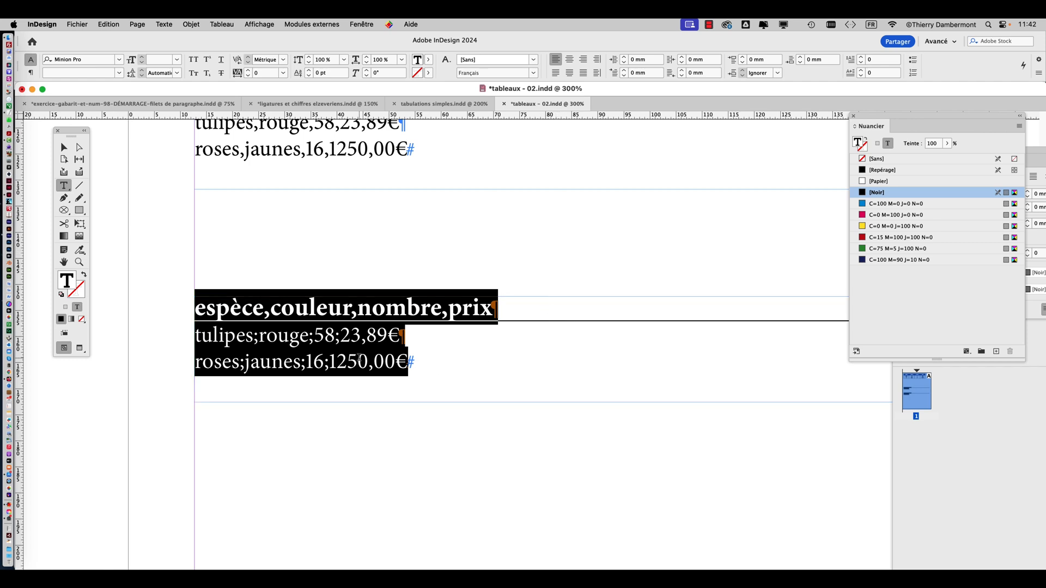
{"action": "key", "text": "super+z"}
{"action": "key", "text": "super+z"}
{"action": "key", "text": "super+z"}
{"action": "key", "text": "super+z"}
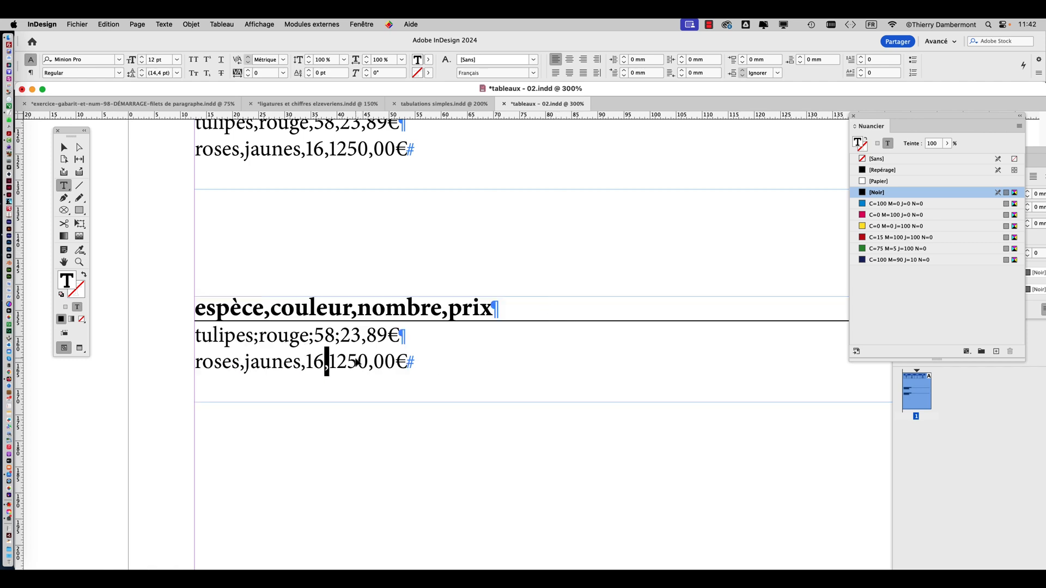
{"action": "key", "text": "super+z"}
{"action": "key", "text": "super+z"}
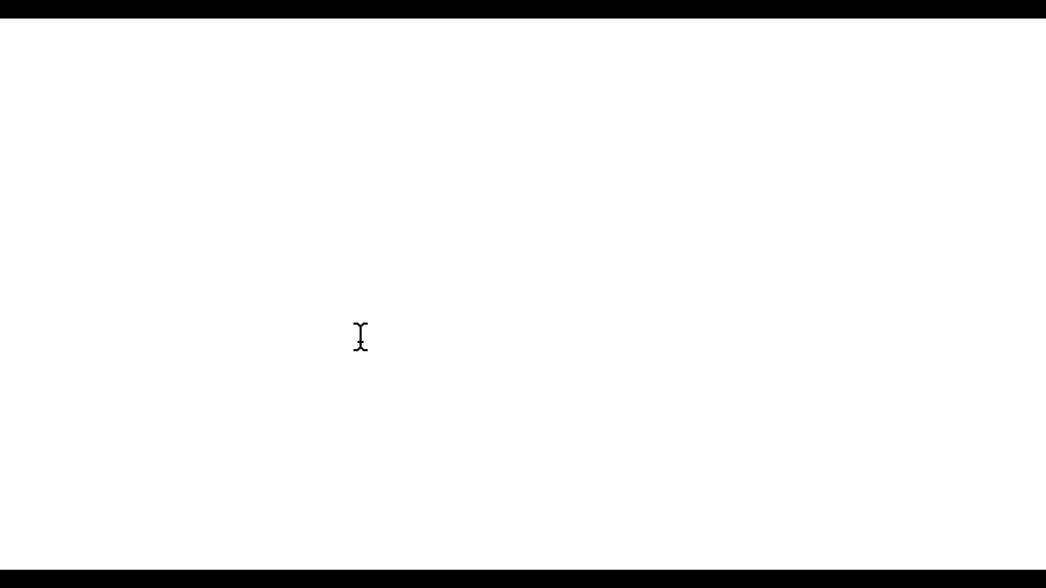
Replace the decimal commas in the lower list's two prices with periods, giving 23.89€ and 1250.00€
{"action": "double_click", "coordinate": [361, 336]}
{"action": "type", "text": ".89€"}
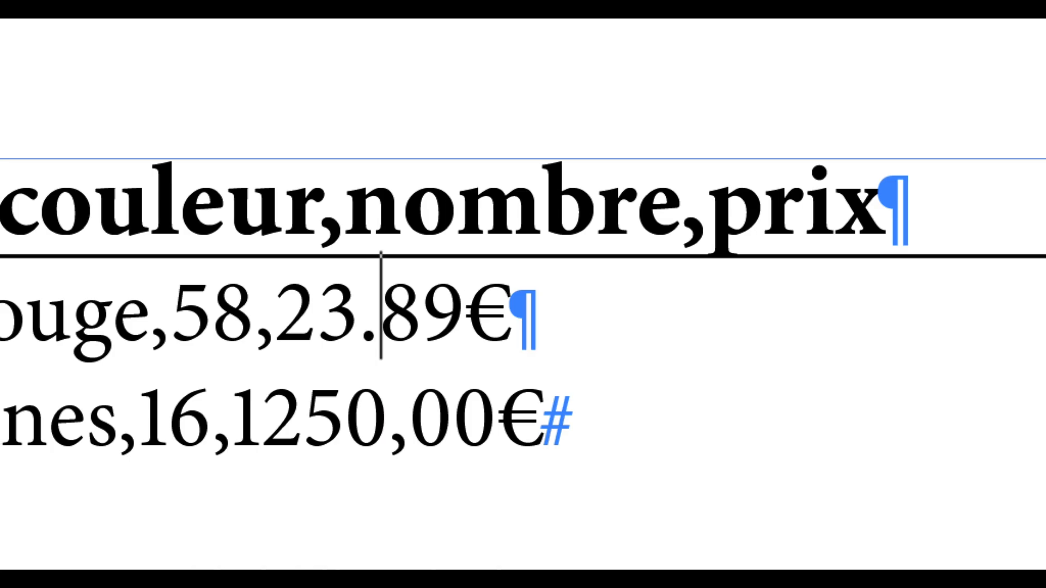
{"action": "double_click", "coordinate": [396, 439]}
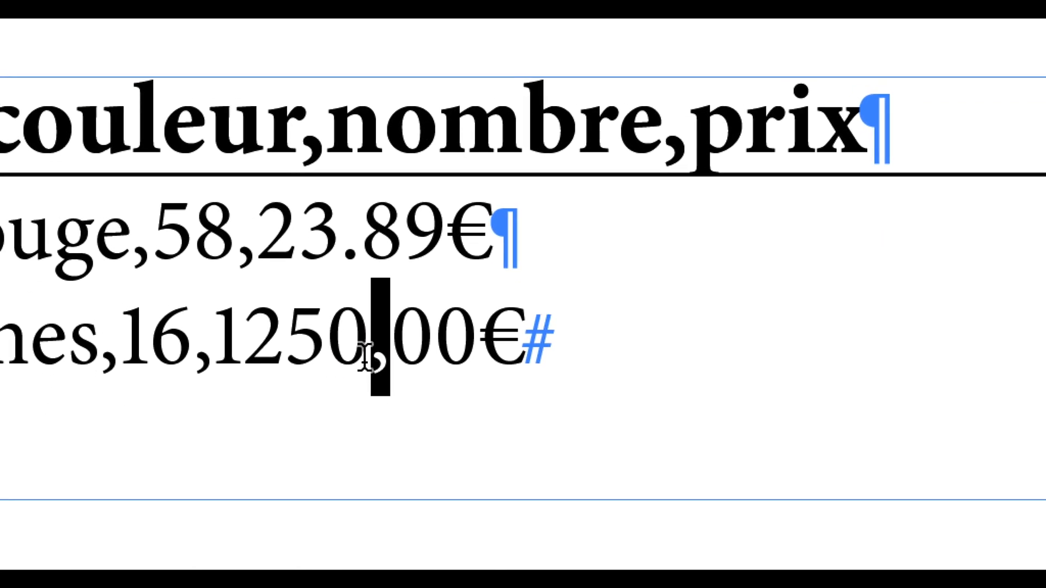
{"action": "type", "text": "."}
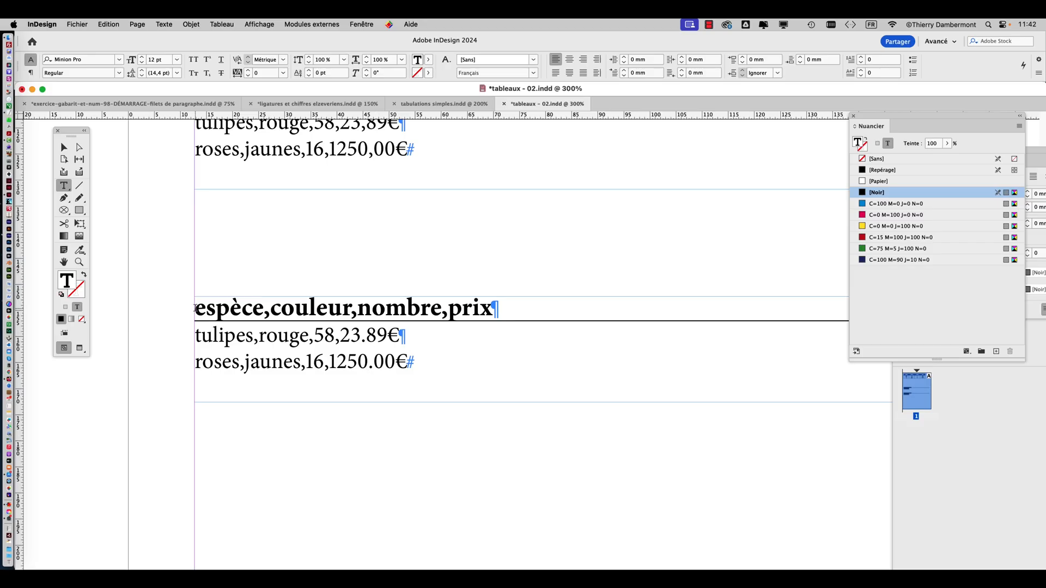
Convert the three lines of the lower list to a table using Virgule as column separator and Paragraphe as row separator
{"action": "left_click_drag", "start_coordinate": [196, 309], "coordinate": [439, 355]}
{"action": "left_click", "coordinate": [216, 25]}
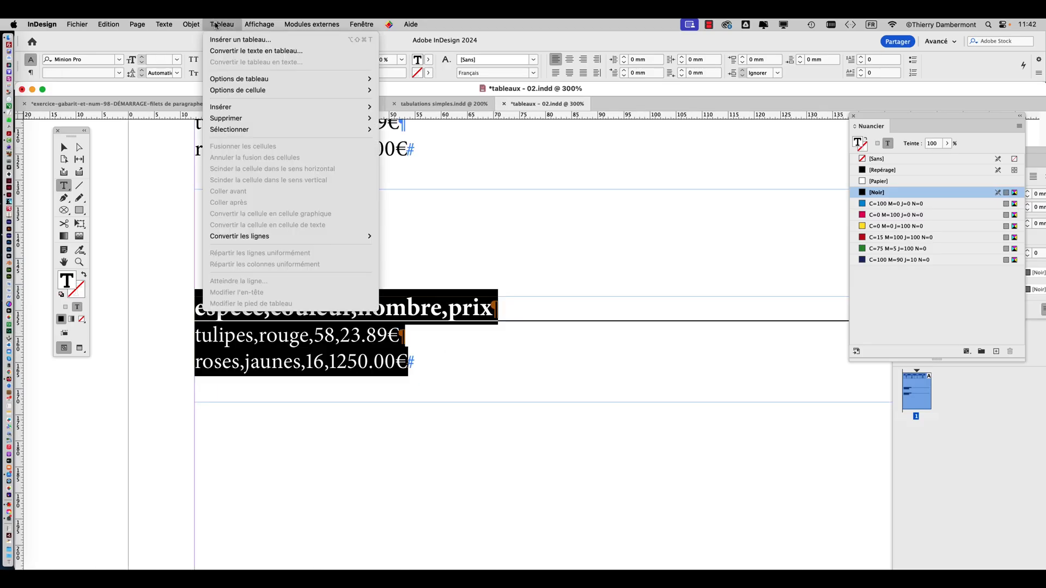
{"action": "left_click", "coordinate": [256, 51]}
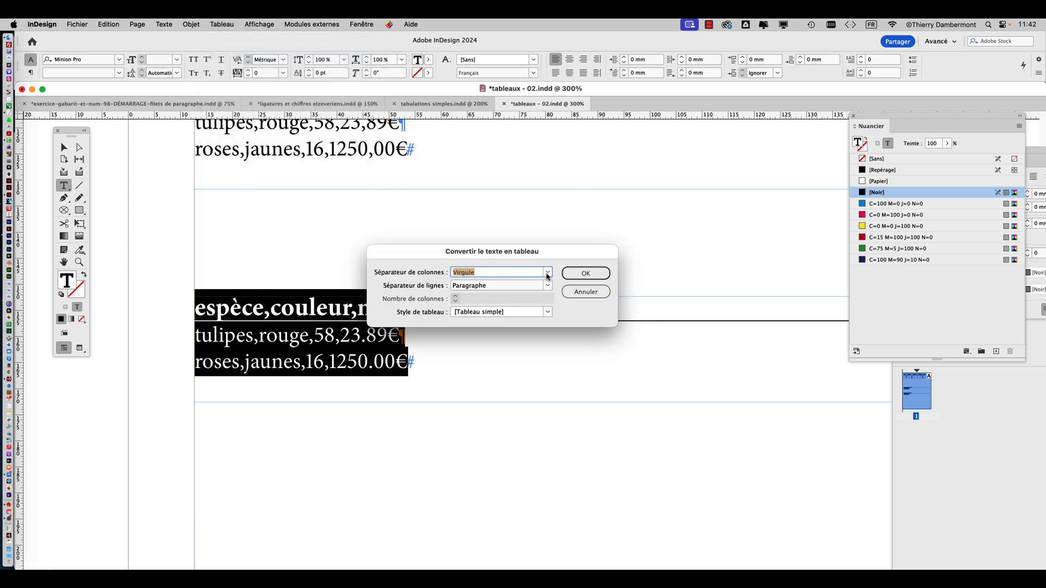
{"action": "left_click", "coordinate": [586, 274]}
{"action": "key", "text": "super+minus"}
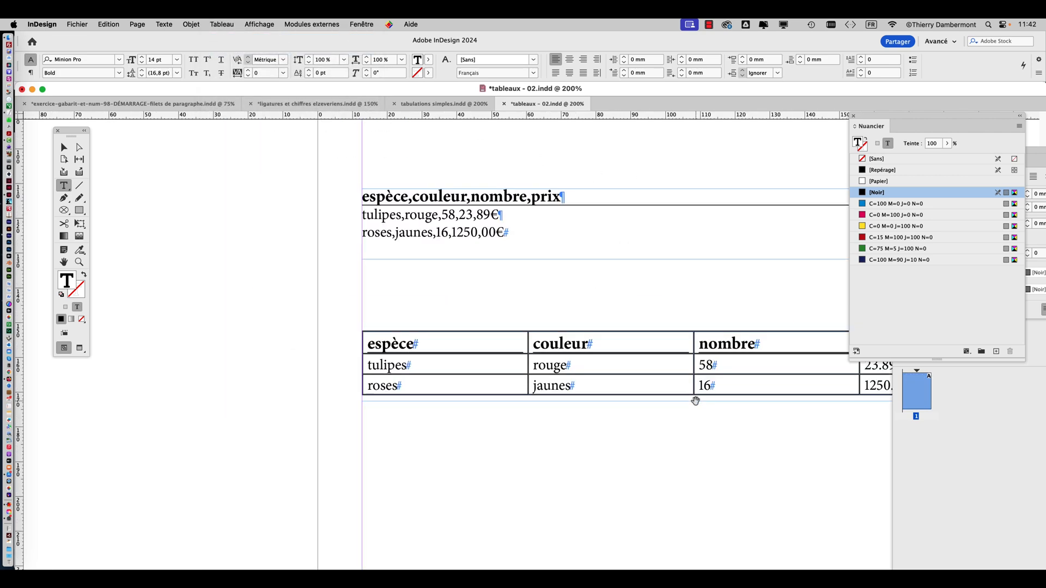
{"action": "key", "text": "super+minus"}
{"action": "scroll", "coordinate": [690, 381], "scroll_direction": "down", "scroll_amount": 5}
{"action": "scroll", "coordinate": [690, 381], "scroll_direction": "right", "scroll_amount": 10}
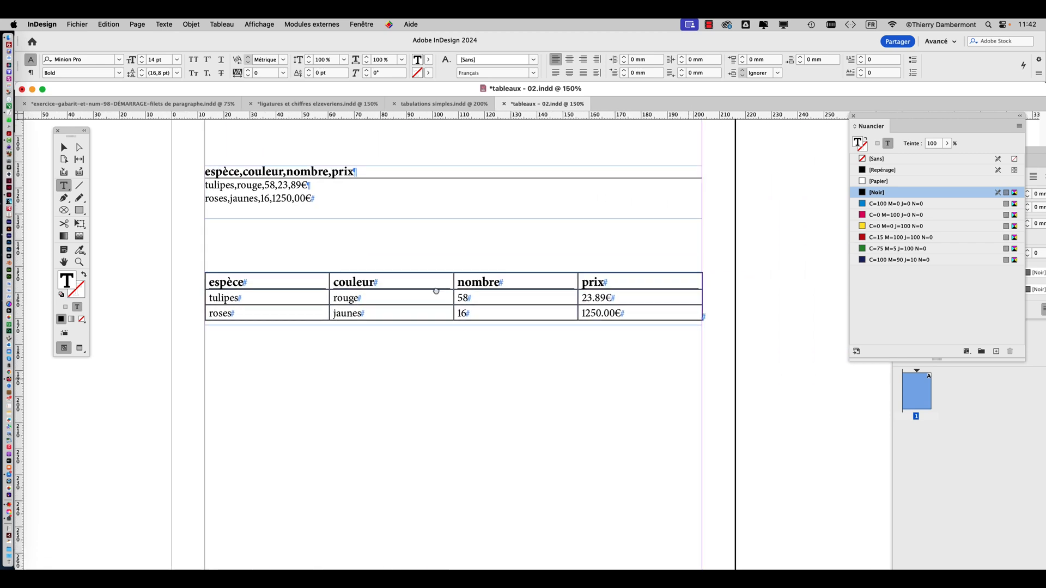
{"action": "key", "text": "super+equal"}
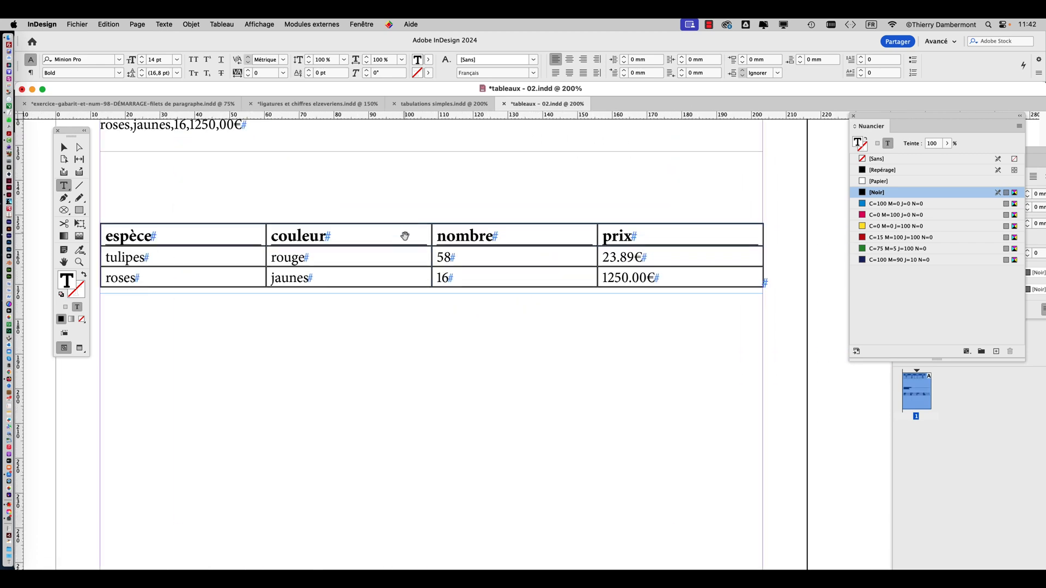
Select the entire lower table and convert it to text with Virgule as column separator and Paragraphe as row separator
{"action": "left_click", "coordinate": [100, 224]}
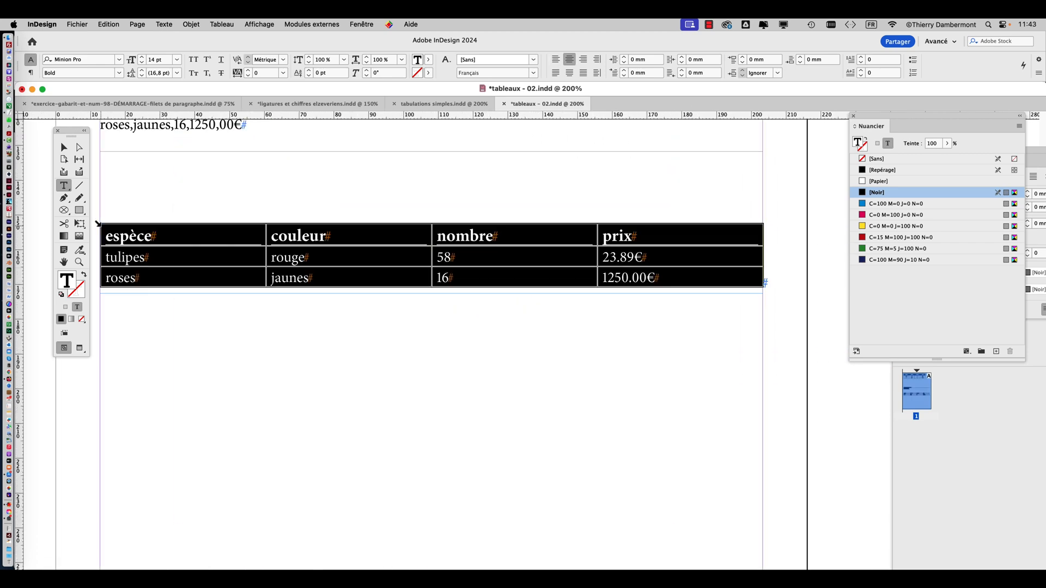
{"action": "left_click_drag", "start_coordinate": [70, 134], "coordinate": [49, 136]}
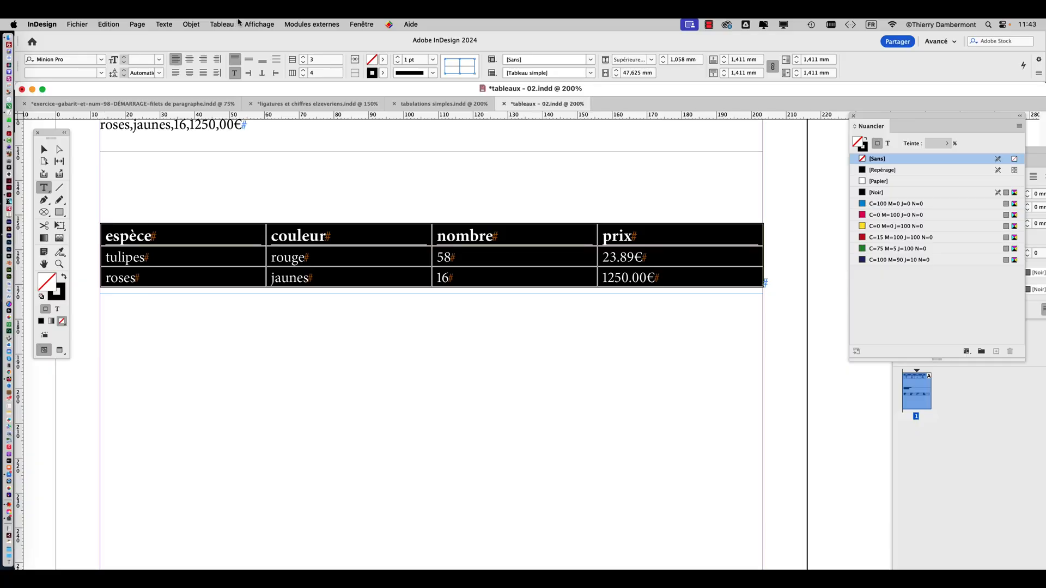
{"action": "left_click", "coordinate": [231, 24]}
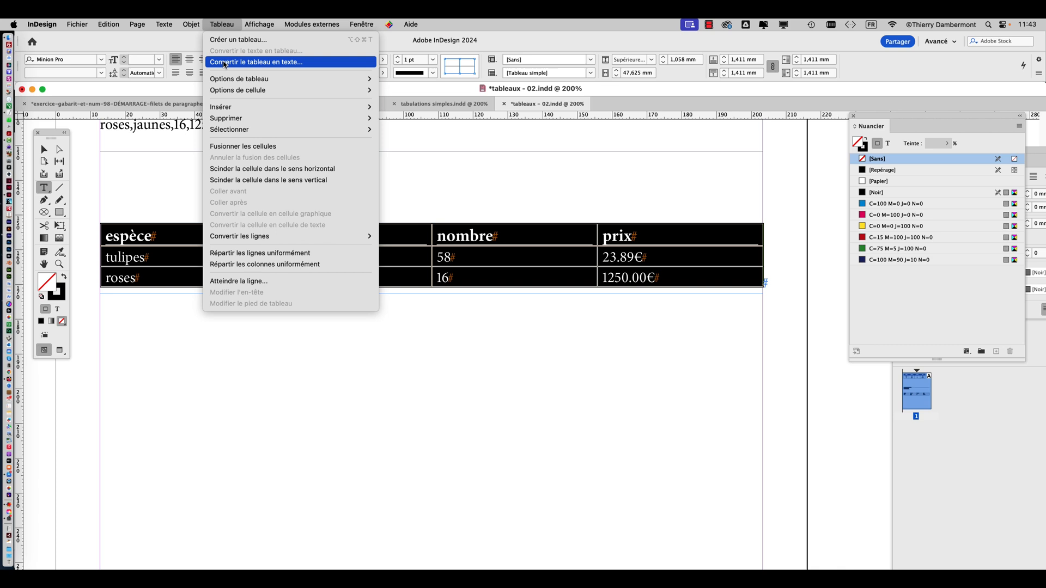
{"action": "left_click", "coordinate": [225, 63]}
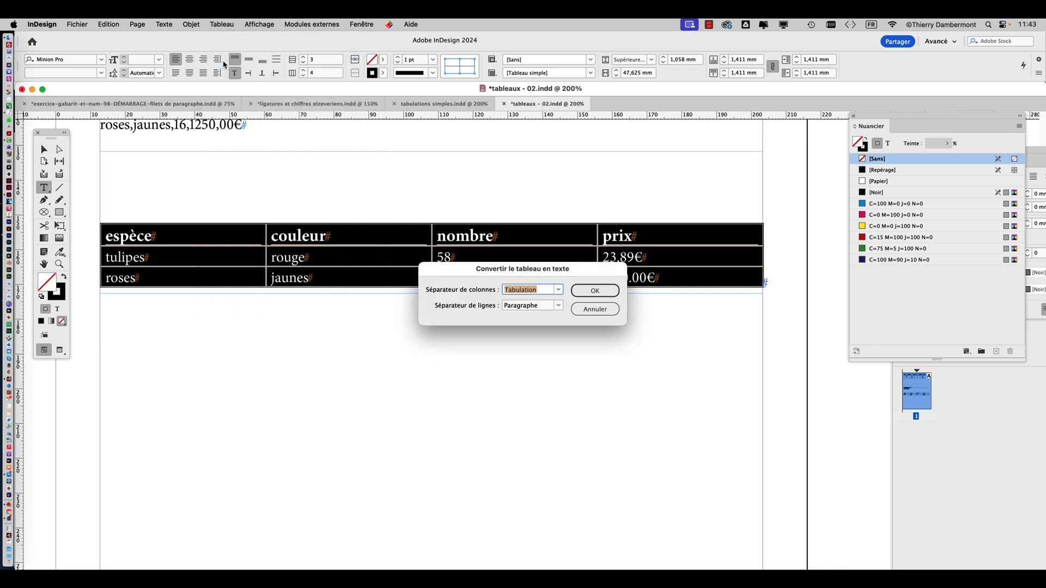
{"action": "left_click", "coordinate": [560, 291]}
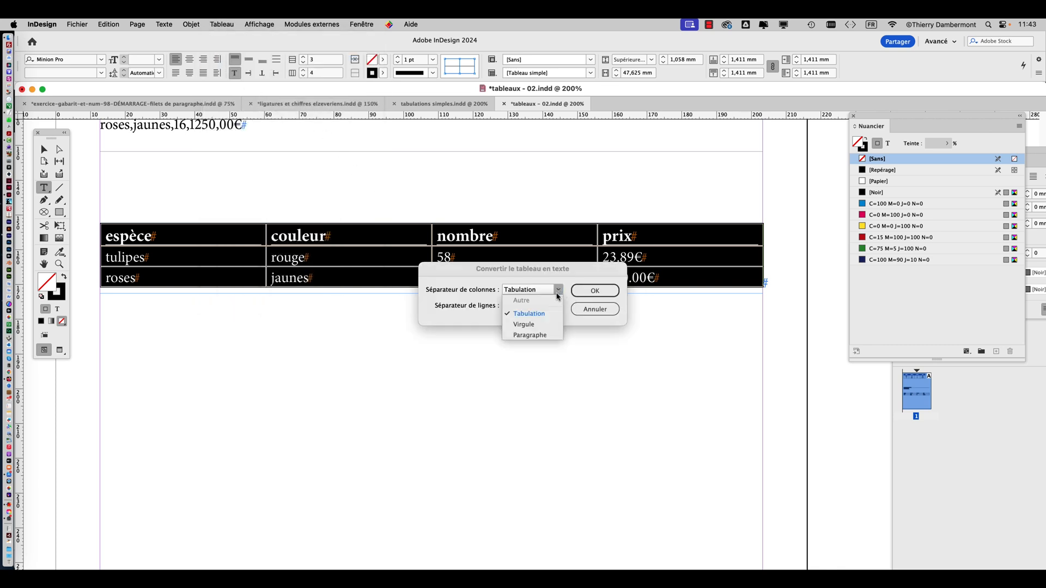
{"action": "left_click", "coordinate": [547, 325]}
{"action": "left_click", "coordinate": [588, 291]}
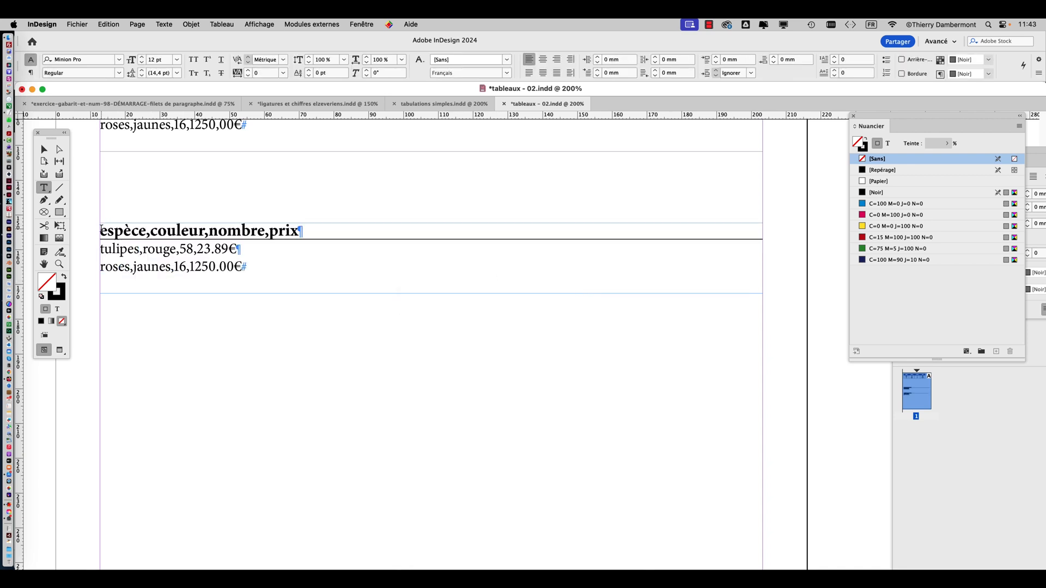
Convert the three comma-separated lines back to a table with Virgule and Paragraphe separators, and leave everything deselected
{"action": "left_click_drag", "start_coordinate": [101, 228], "coordinate": [261, 266]}
{"action": "left_click", "coordinate": [222, 24]}
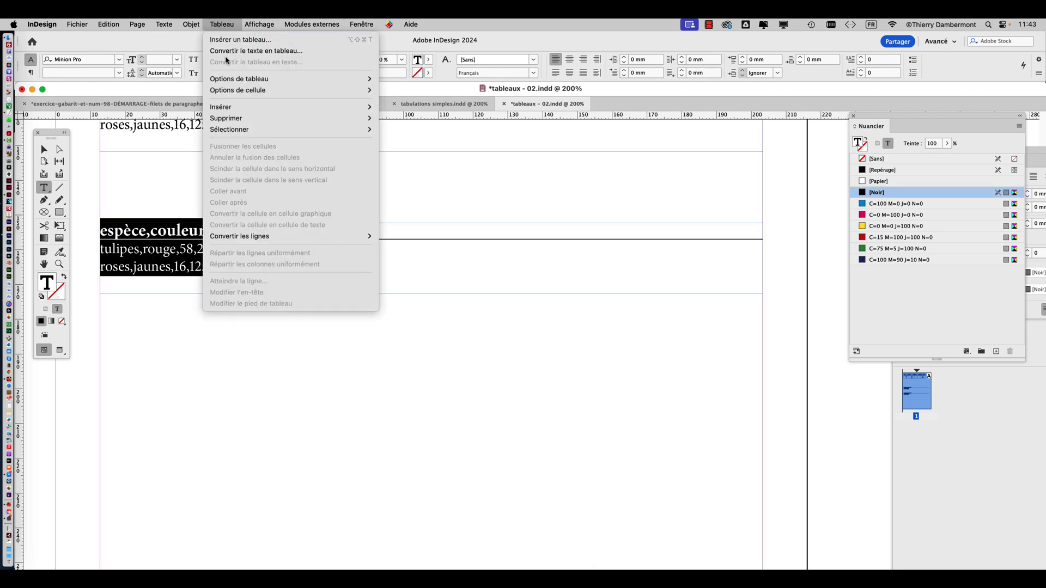
{"action": "left_click", "coordinate": [228, 51]}
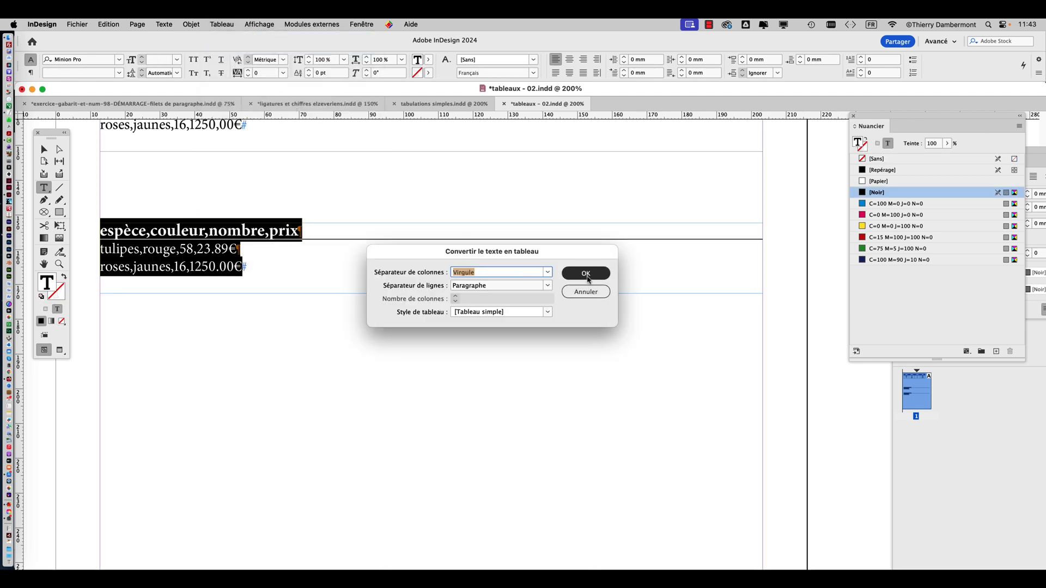
{"action": "left_click", "coordinate": [584, 275]}
{"action": "left_click", "coordinate": [45, 149]}
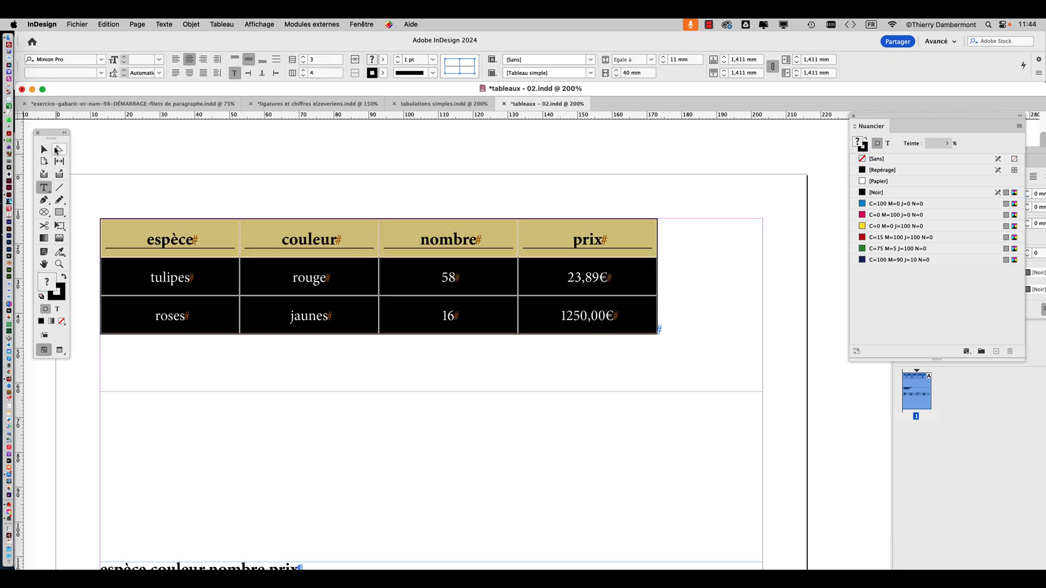
{"action": "key", "text": "Escape"}
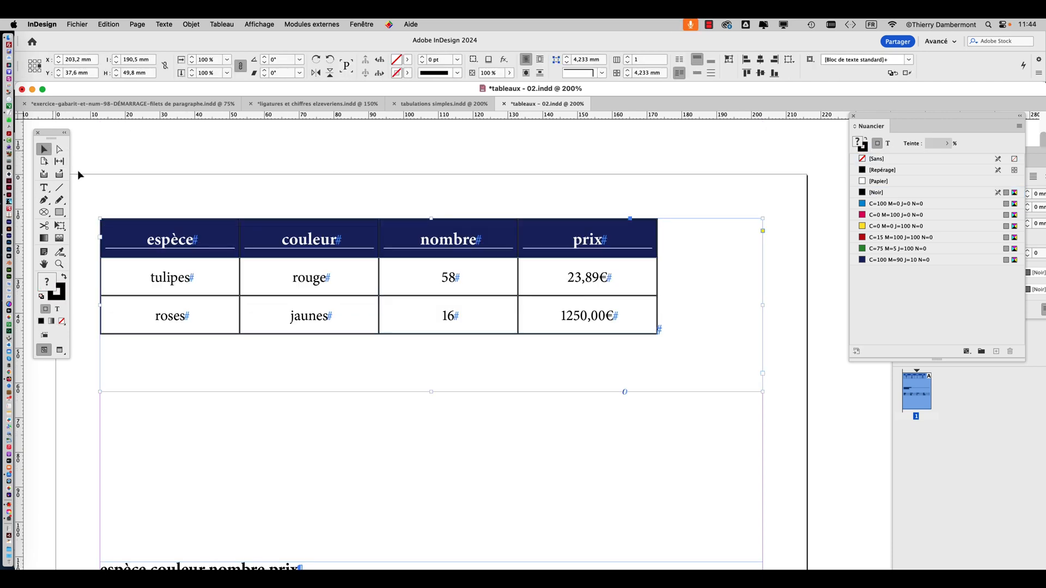
{"action": "left_click", "coordinate": [124, 200]}
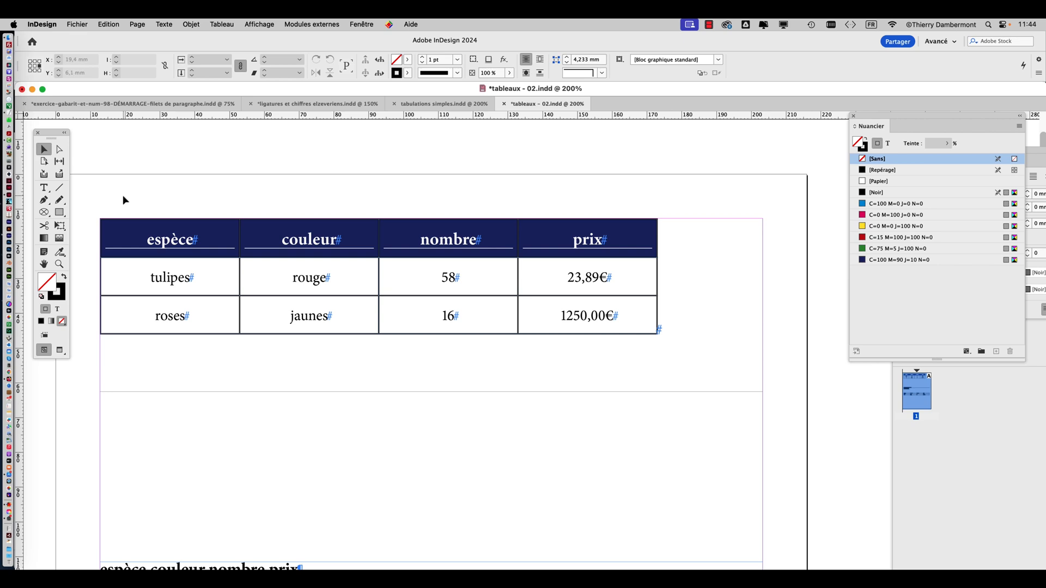
Switch to Firefox to view the image results for "csv de ExCel", and return to InDesign
{"action": "key", "text": "super+Tab"}
{"action": "left_click", "coordinate": [349, 146]}
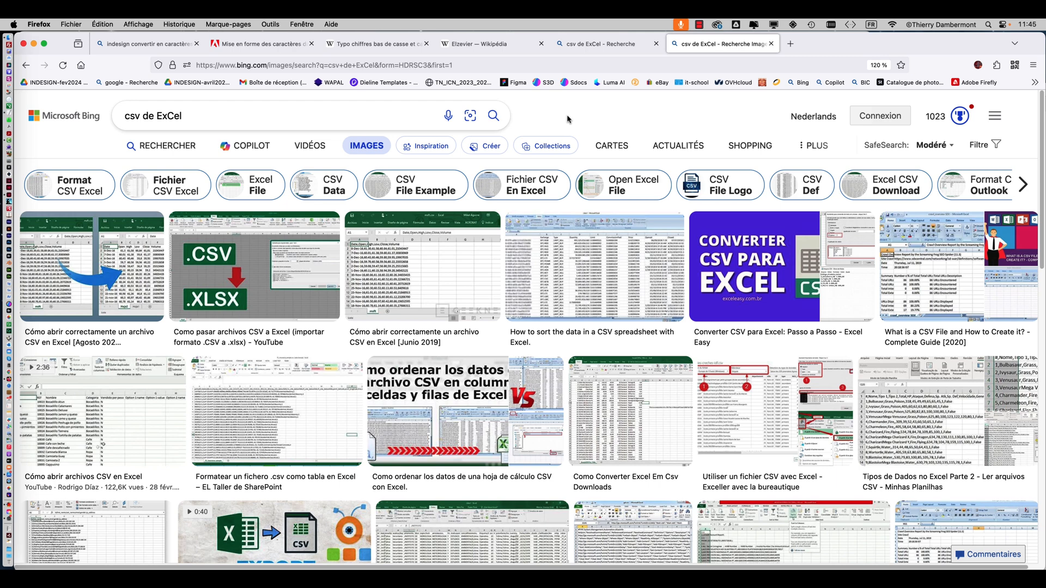
{"action": "key", "text": "super+Tab"}
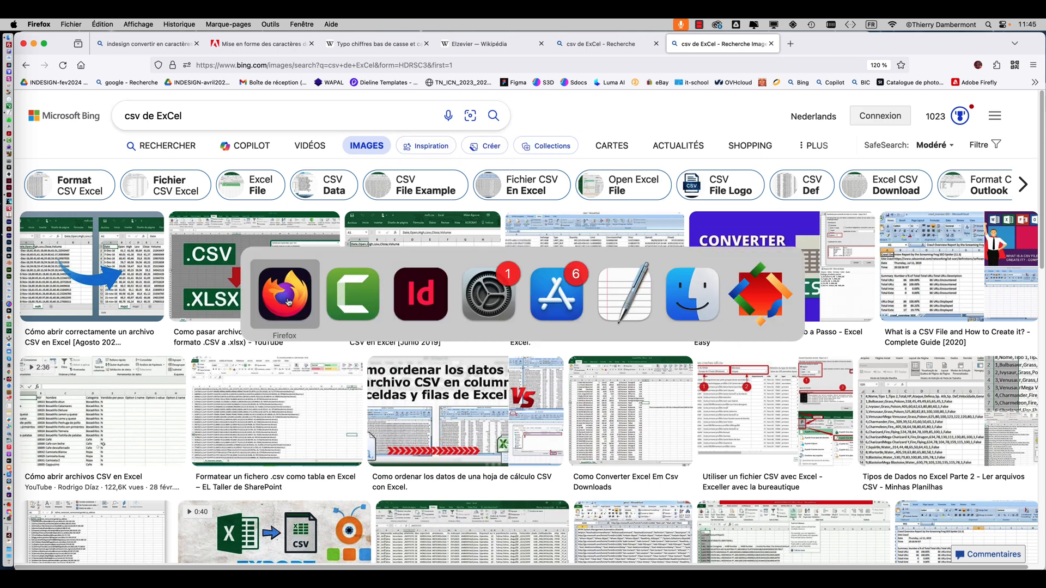
{"action": "left_click", "coordinate": [421, 297]}
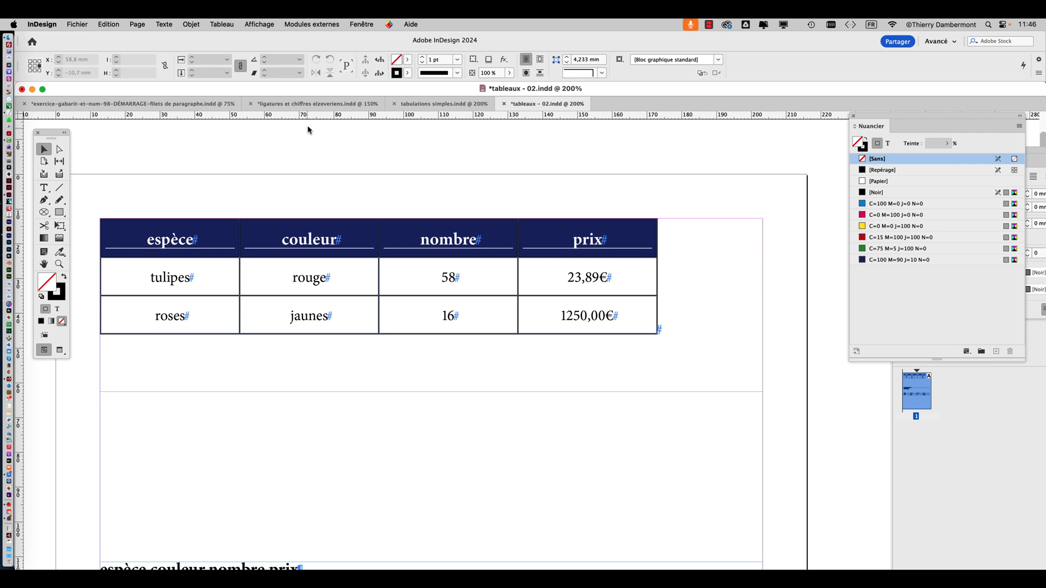
Examine the link options for text and spreadsheet files in the Gestion des fichiers preferences, and close them without changes
{"action": "left_click", "coordinate": [40, 24]}
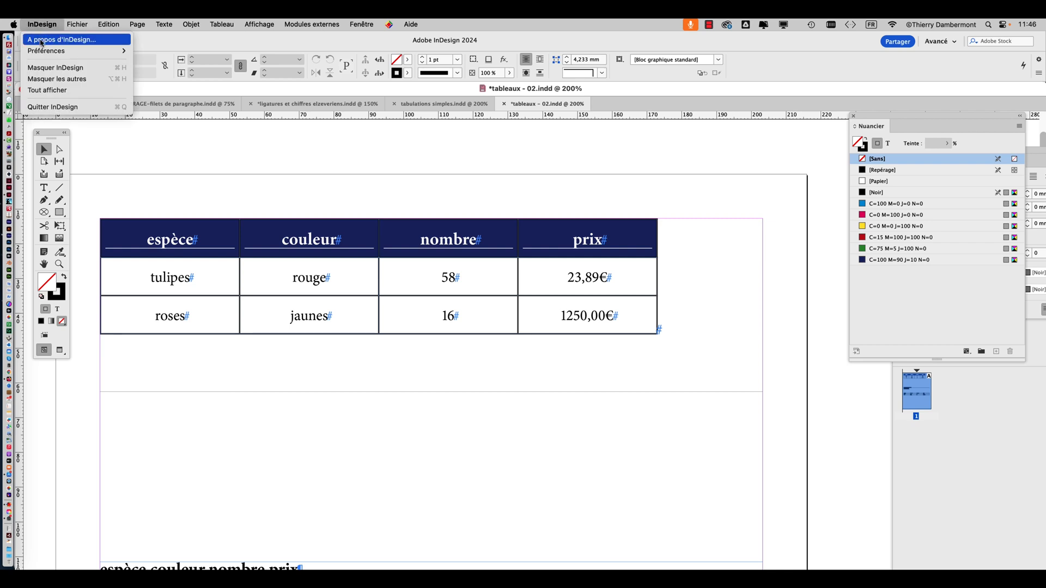
{"action": "mouse_move", "coordinate": [41, 53]}
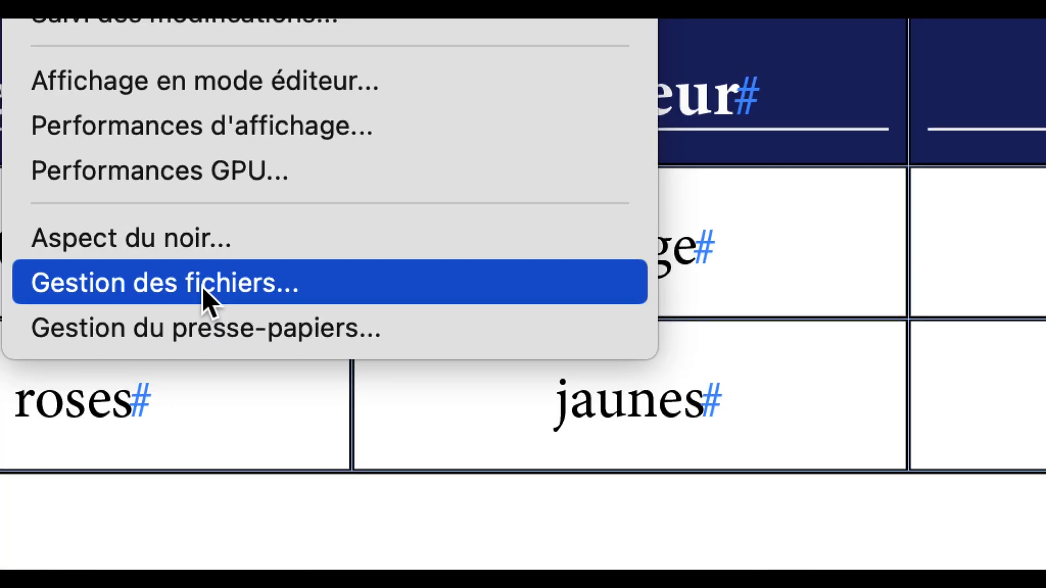
{"action": "left_click", "coordinate": [201, 287]}
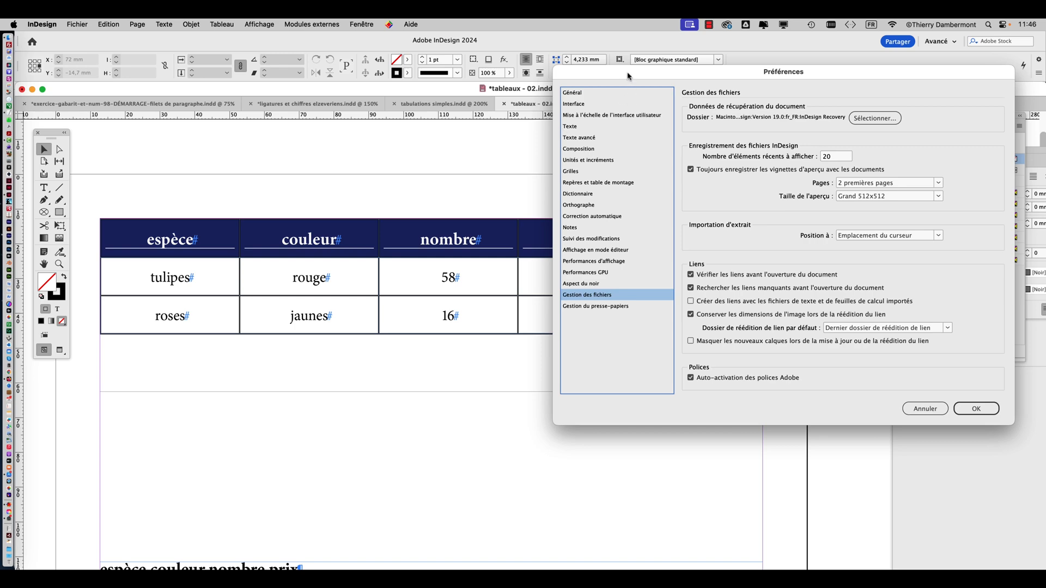
{"action": "left_click_drag", "start_coordinate": [630, 75], "coordinate": [289, 41]}
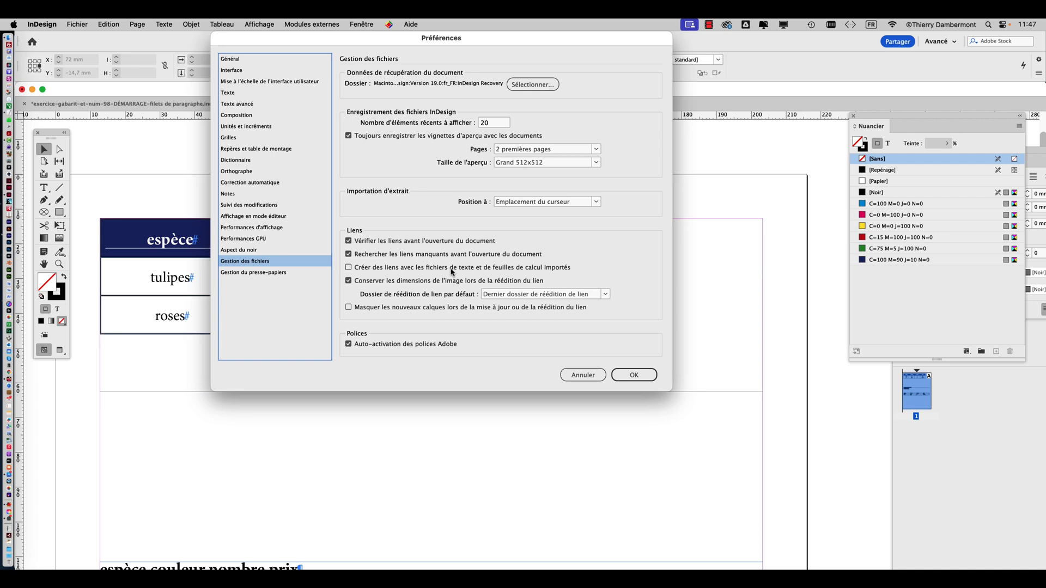
{"action": "left_click", "coordinate": [583, 375]}
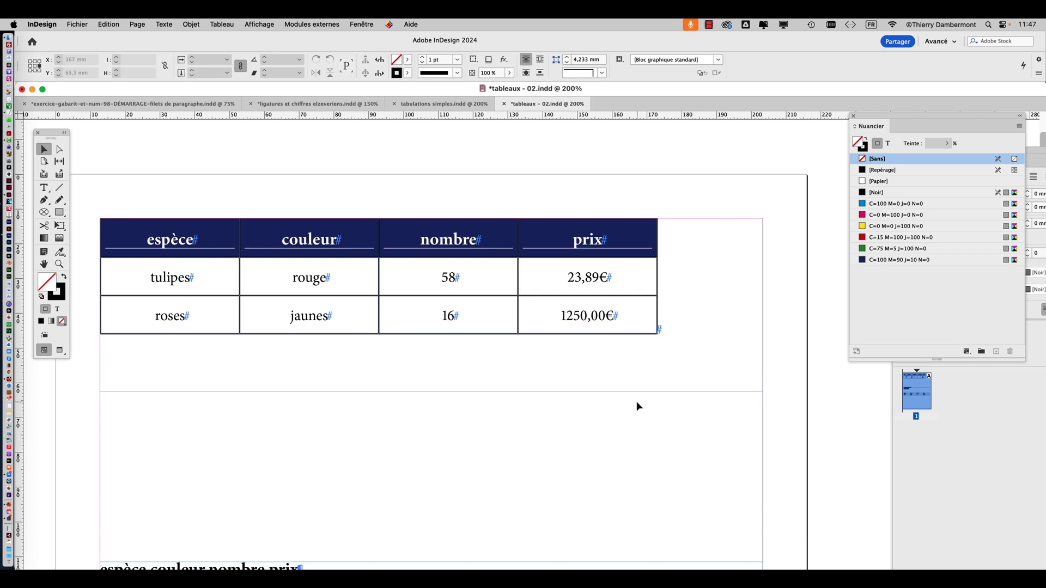
Select the whole upper flower table and insert 15 rows below its existing rows
{"action": "left_click", "coordinate": [44, 188]}
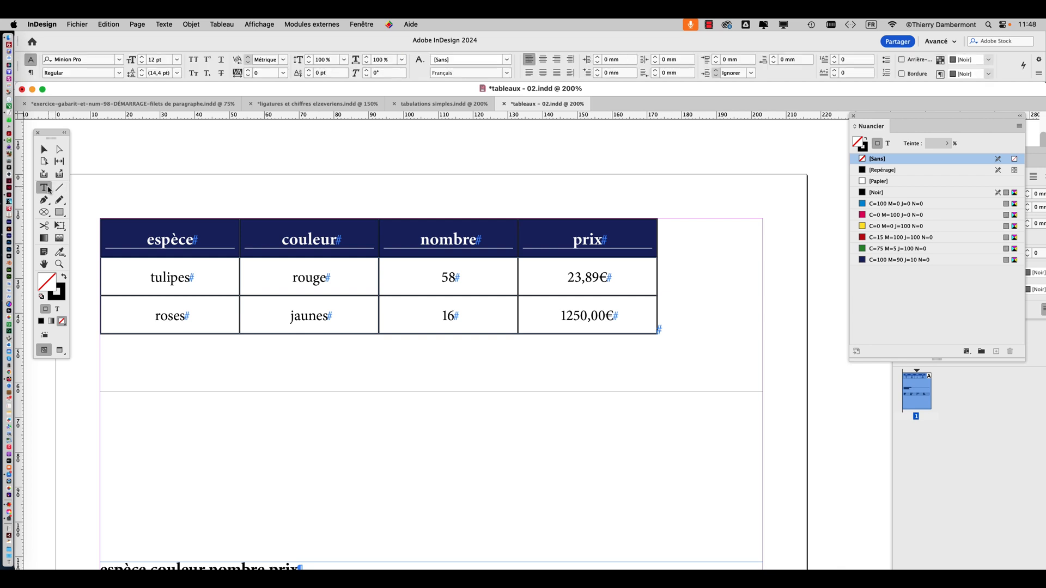
{"action": "left_click", "coordinate": [96, 218]}
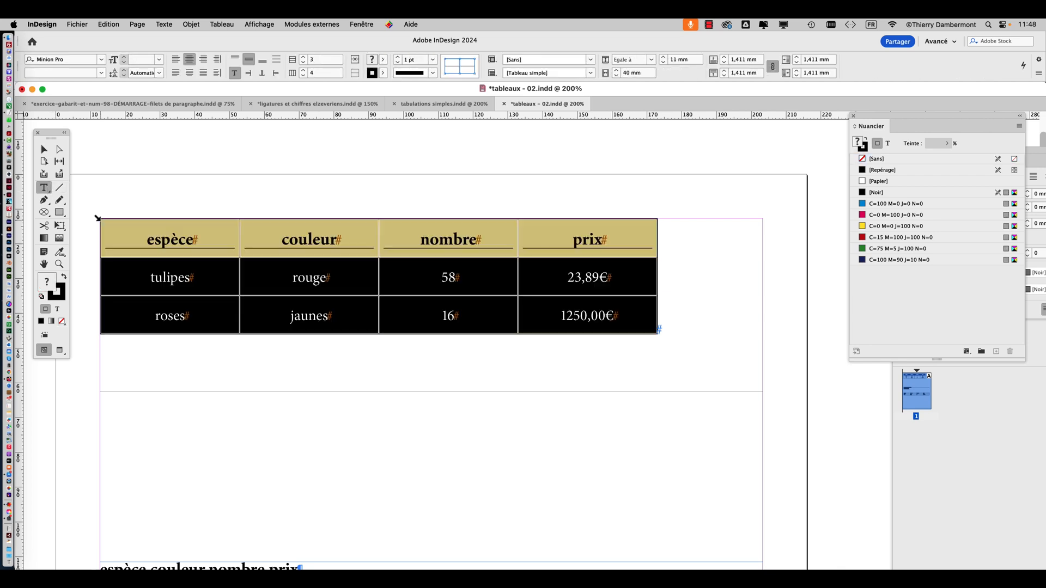
{"action": "left_click", "coordinate": [217, 24]}
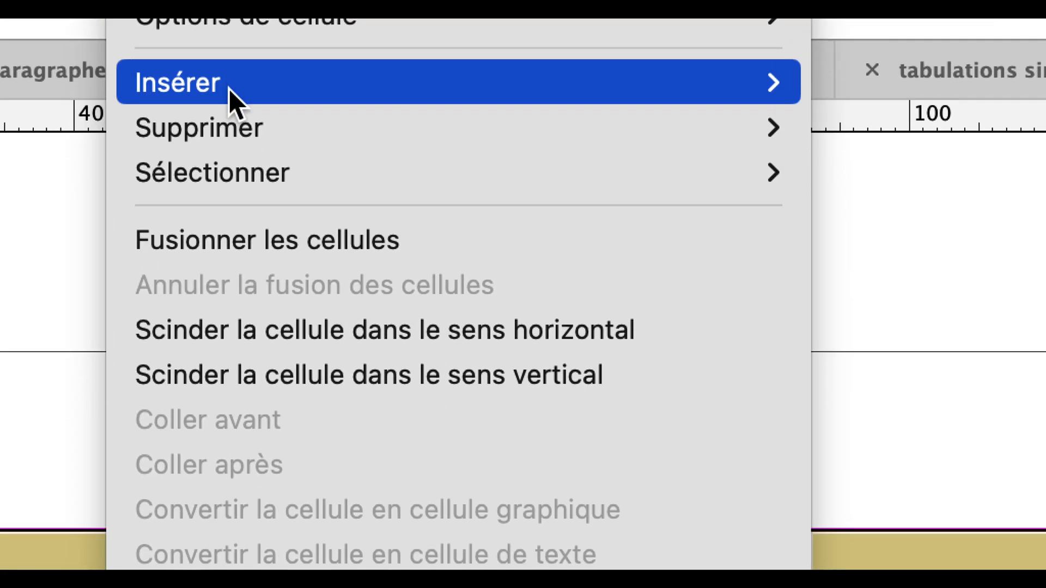
{"action": "mouse_move", "coordinate": [297, 376]}
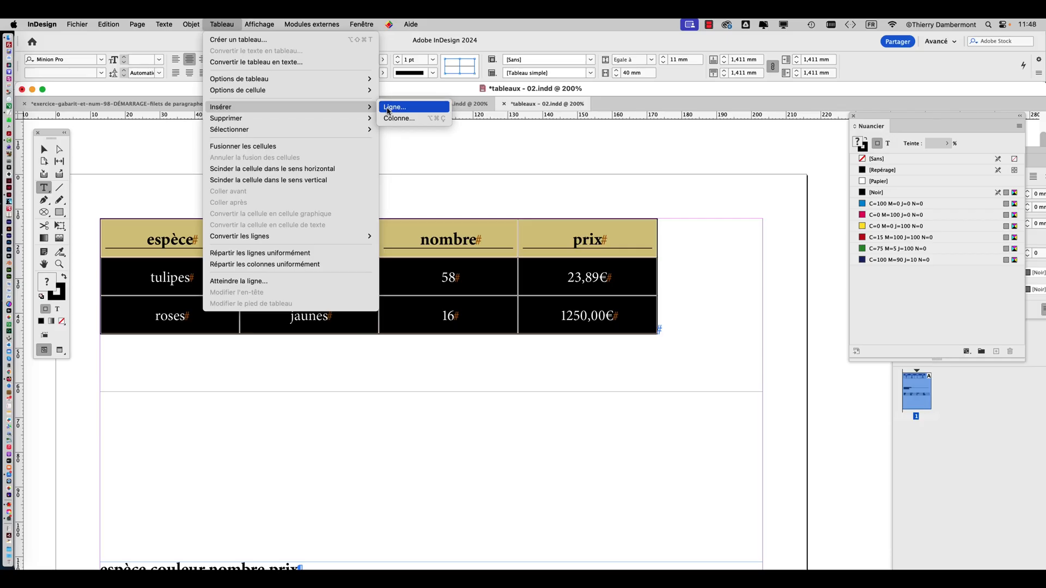
{"action": "left_click", "coordinate": [388, 108]}
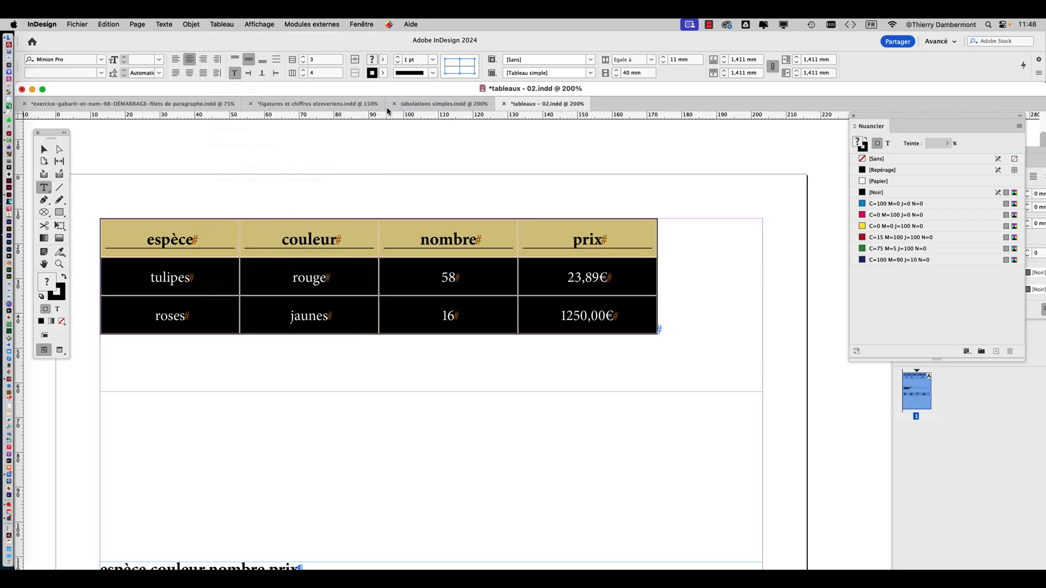
{"action": "left_click_drag", "start_coordinate": [481, 269], "coordinate": [456, 134]}
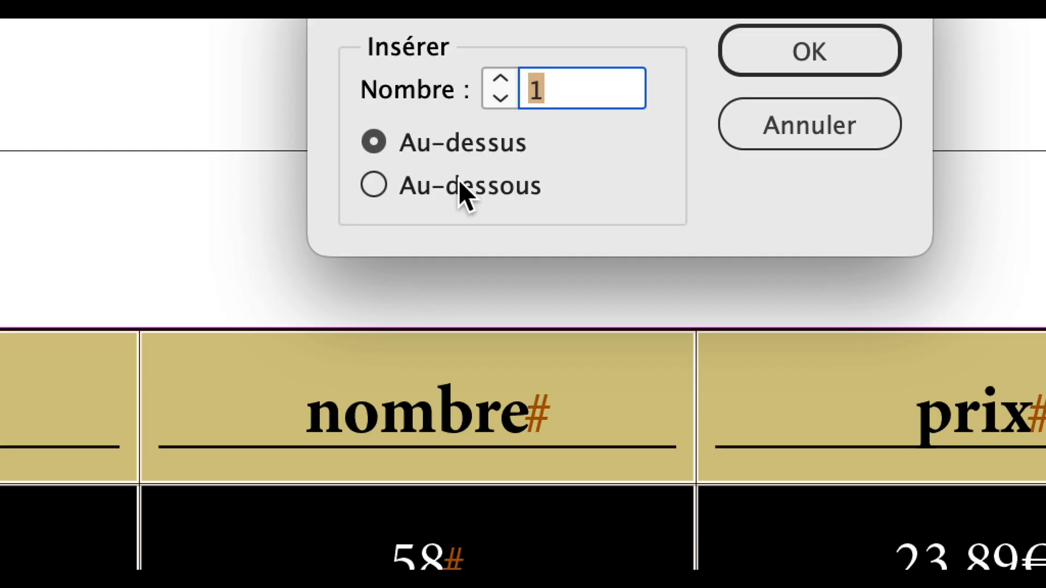
{"action": "left_click", "coordinate": [459, 184]}
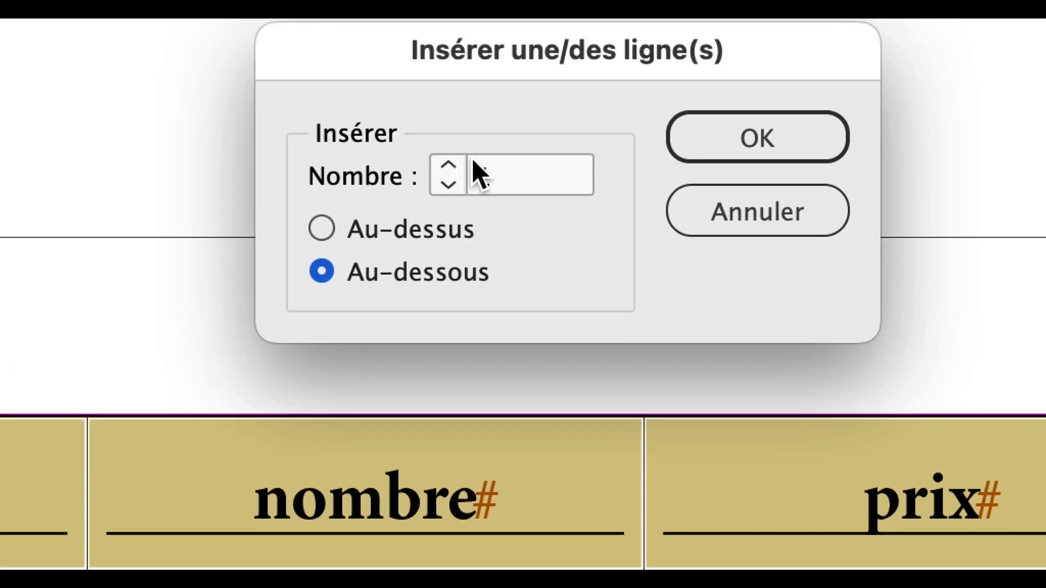
{"action": "left_click", "coordinate": [475, 170]}
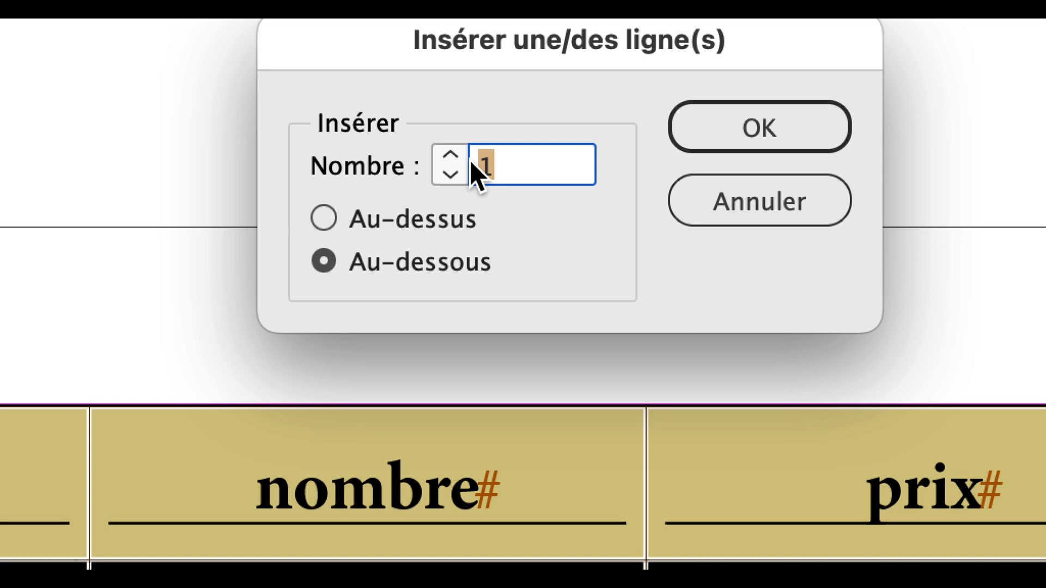
{"action": "type", "text": "15"}
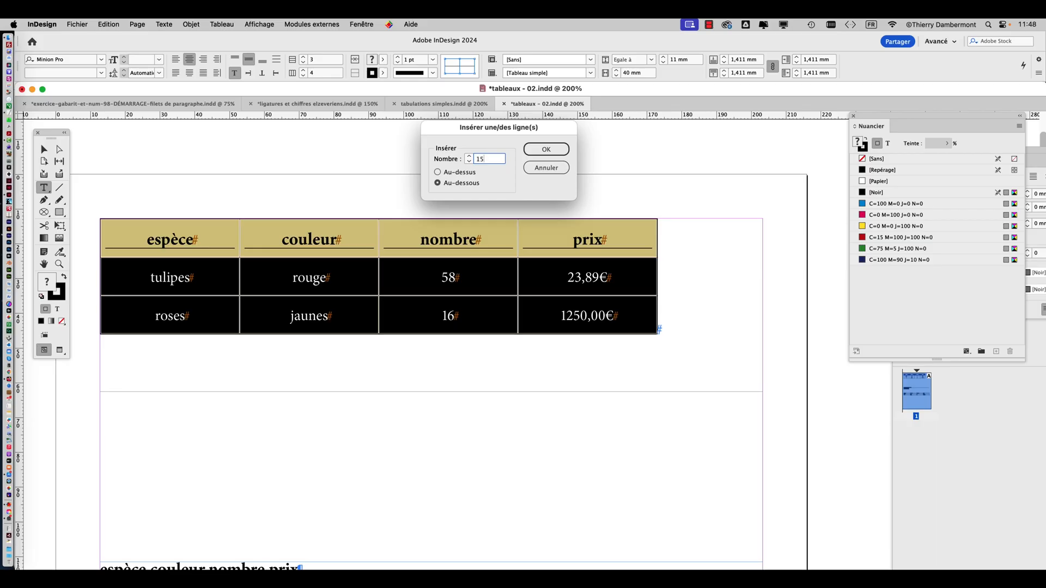
{"action": "left_click", "coordinate": [546, 150]}
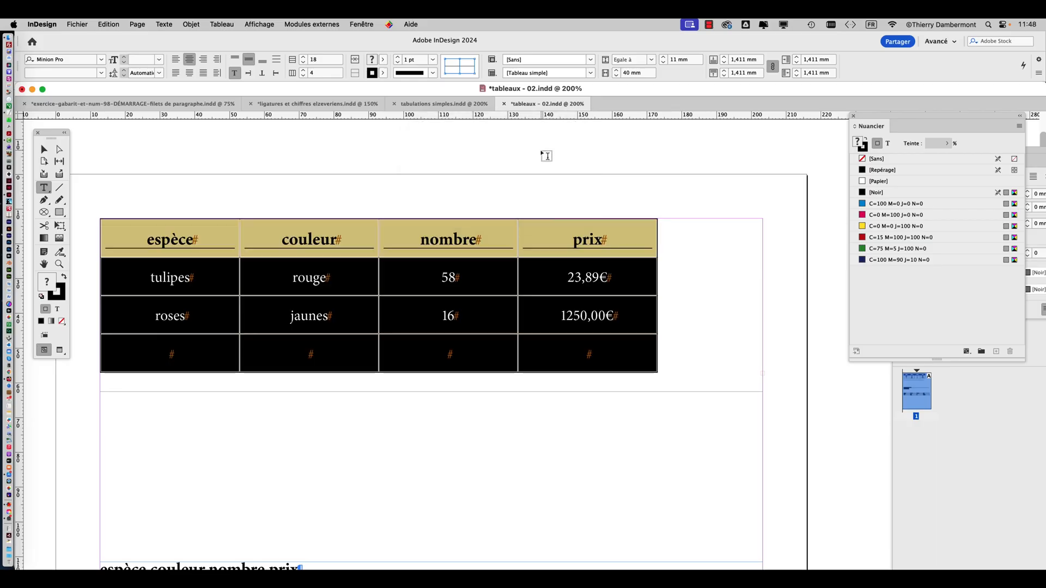
Move the comma-separated list and the lower table together off the page onto the pasteboard at its right
{"action": "key", "text": "super+minus"}
{"action": "key", "text": "super+minus"}
{"action": "key", "text": "super+minus"}
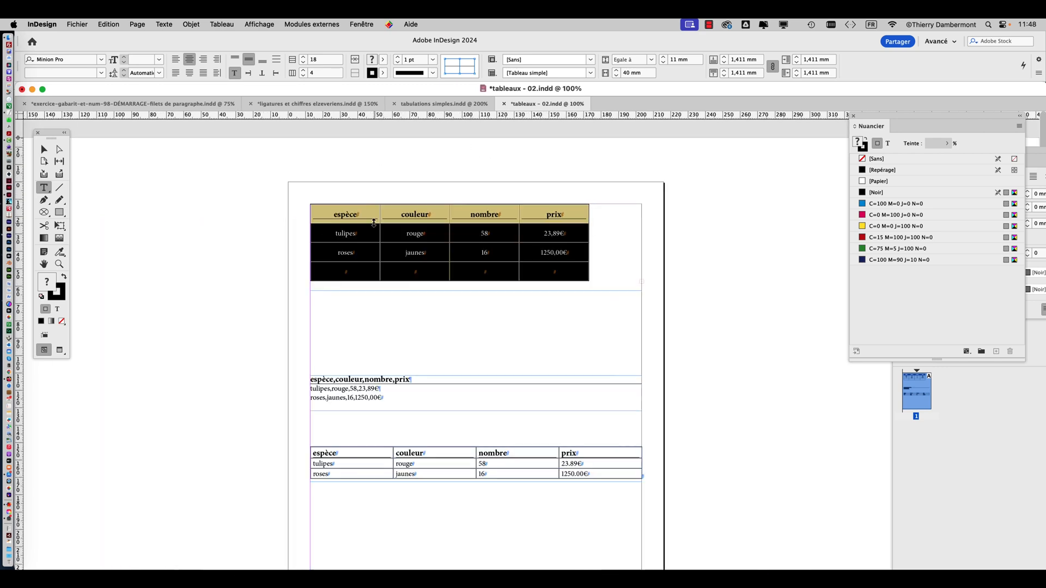
{"action": "left_click", "coordinate": [44, 150]}
{"action": "left_click_drag", "start_coordinate": [276, 363], "coordinate": [578, 524]}
{"action": "left_click_drag", "start_coordinate": [351, 454], "coordinate": [724, 464]}
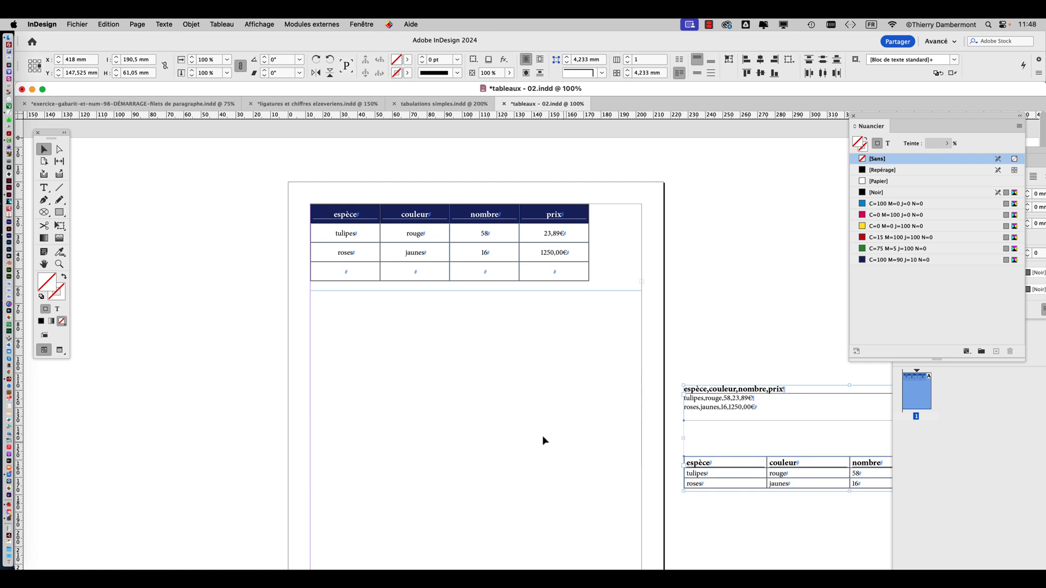
Extend the upper table's text frame down to the page's bottom margin, to a height of about 254 mm
{"action": "left_click", "coordinate": [424, 276]}
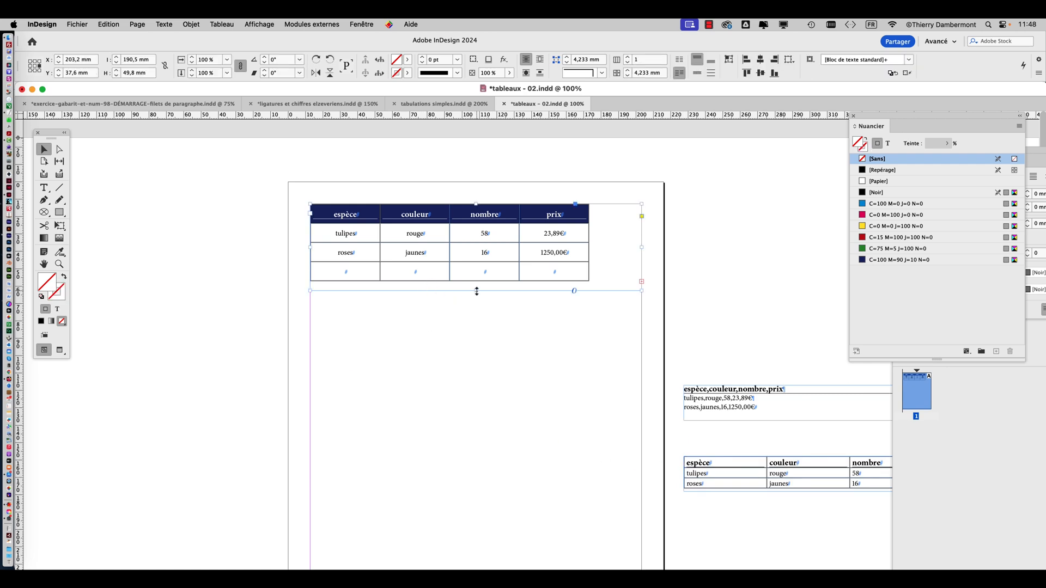
{"action": "left_click_drag", "start_coordinate": [477, 291], "coordinate": [486, 427]}
{"action": "key", "text": "super+minus"}
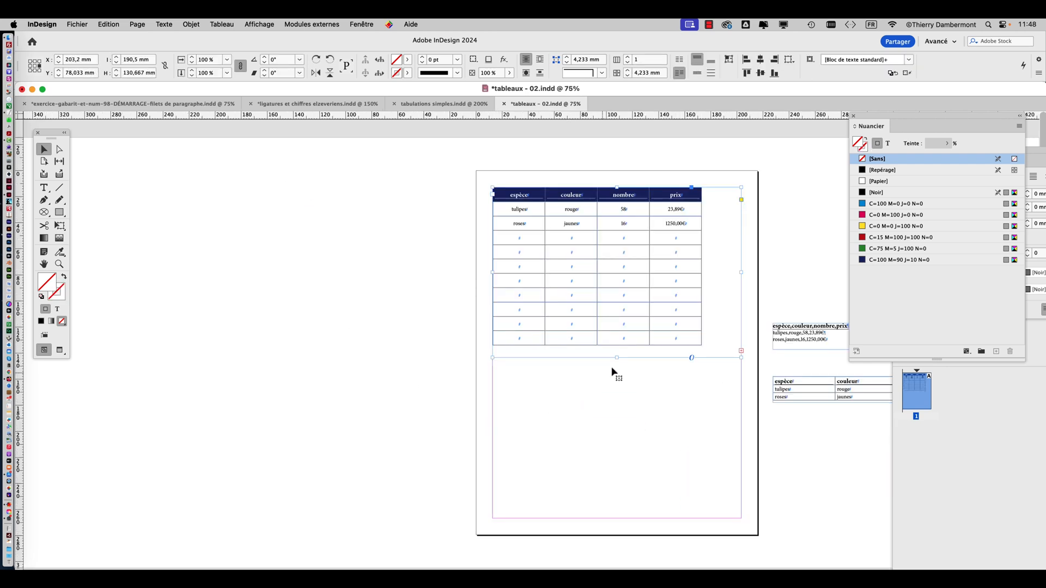
{"action": "left_click_drag", "start_coordinate": [616, 358], "coordinate": [635, 519]}
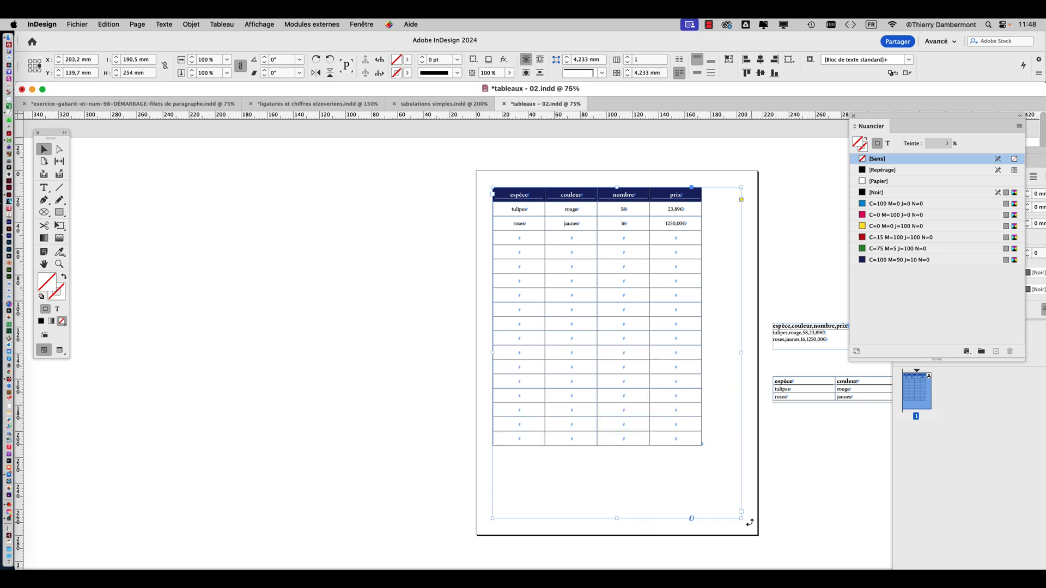
{"action": "mouse_move", "coordinate": [741, 513]}
{"action": "left_mouse_down"}
{"action": "mouse_move", "coordinate": [712, 463]}
{"action": "mouse_move", "coordinate": [741, 518]}
{"action": "left_mouse_up"}
{"action": "left_click", "coordinate": [44, 264]}
{"action": "scroll", "coordinate": [241, 300], "scroll_direction": "down", "scroll_amount": 2}
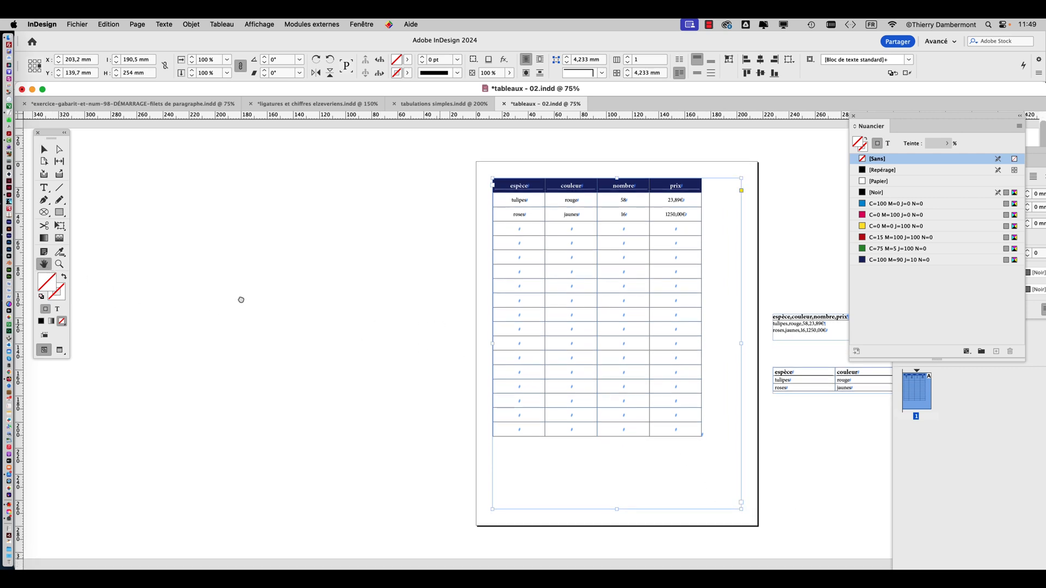
{"action": "scroll", "coordinate": [615, 269], "scroll_direction": "up", "scroll_amount": 1}
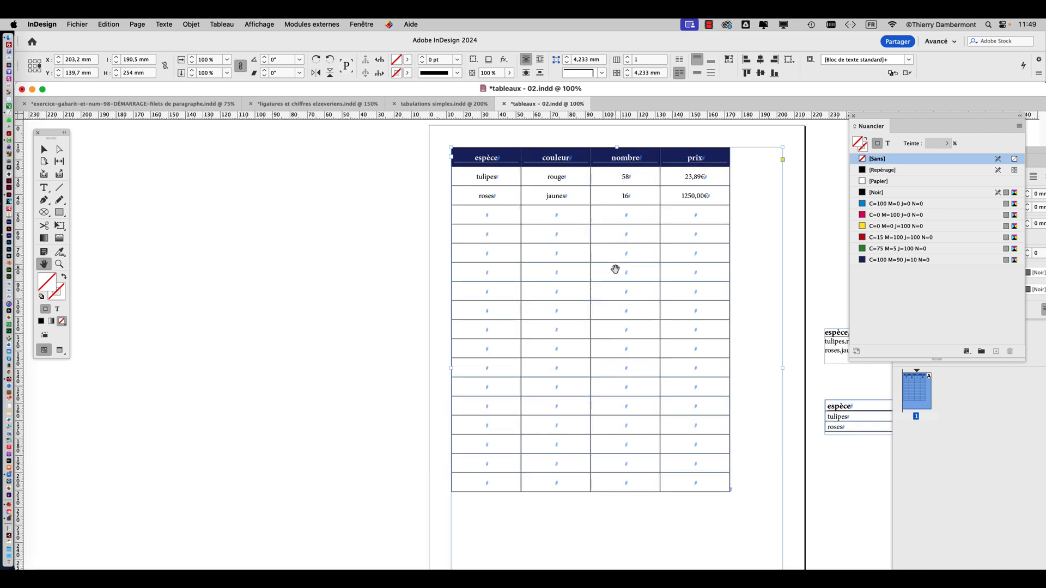
Review the table frame's settings in the Propriétés view, and close it without changes
{"action": "left_click", "coordinate": [43, 151]}
{"action": "key", "text": "super+minus"}
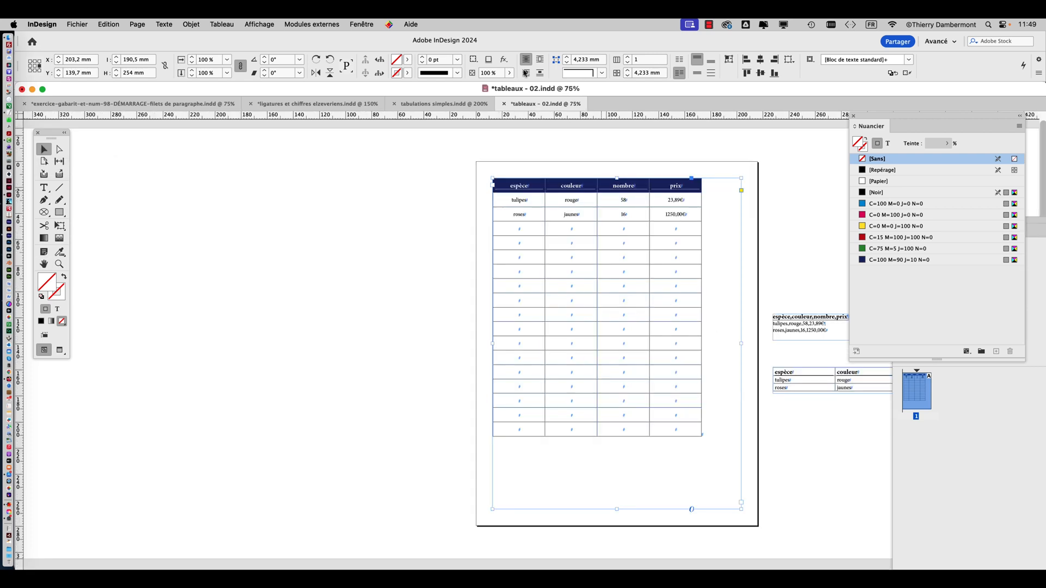
{"action": "left_click", "coordinate": [370, 24]}
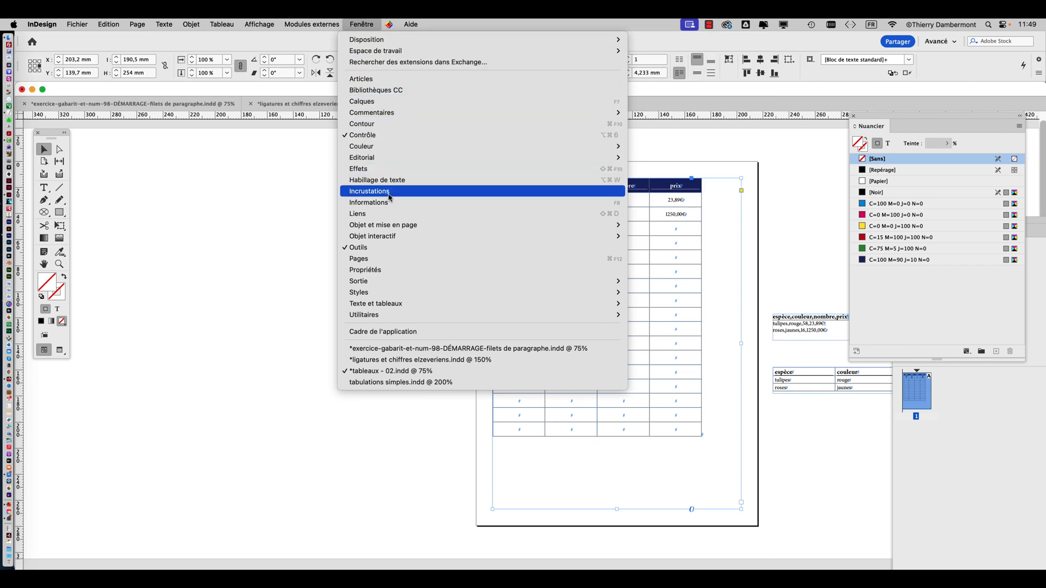
{"action": "left_click", "coordinate": [365, 270]}
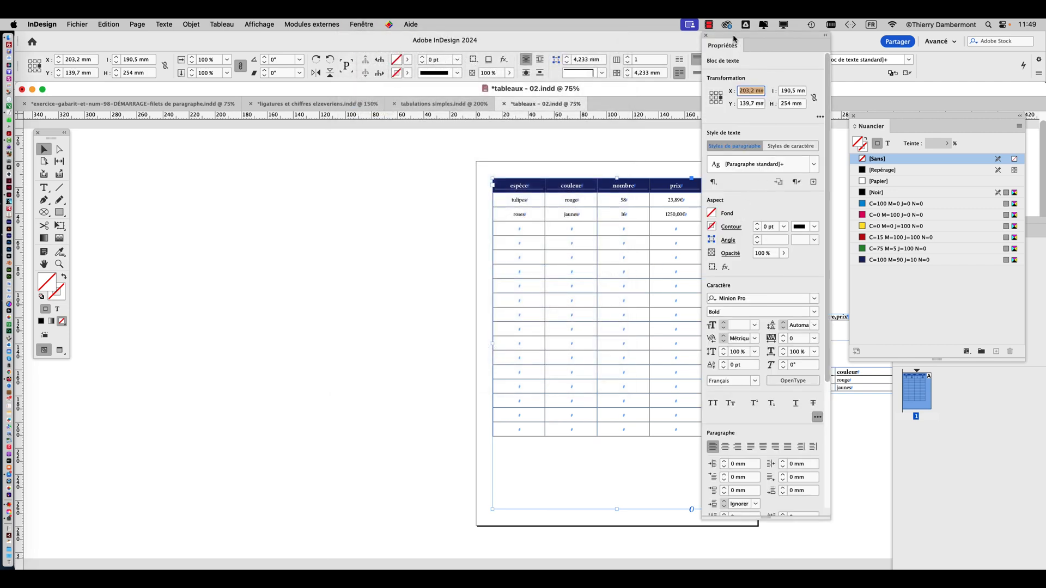
{"action": "left_click_drag", "start_coordinate": [735, 43], "coordinate": [308, 43]}
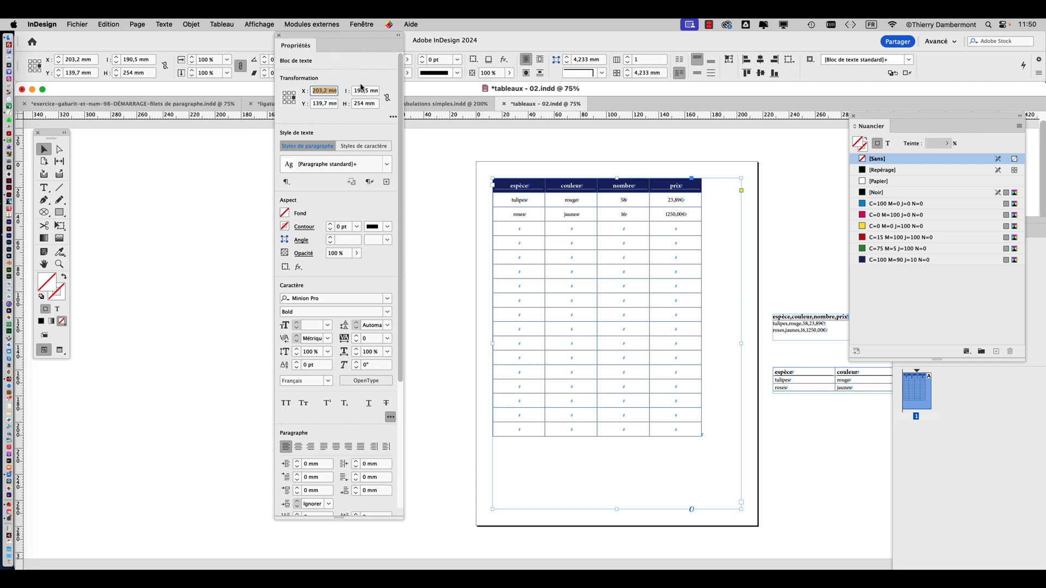
{"action": "left_click", "coordinate": [279, 36]}
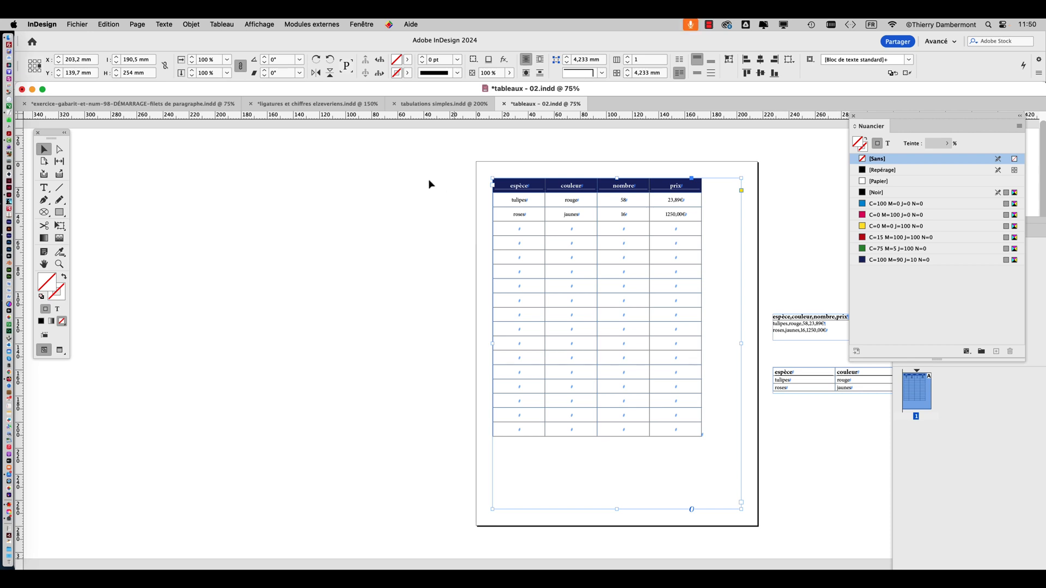
Fill the table's text frame with the green swatch C=75 M=5 J=100 N=0 at a 23% tint
{"action": "left_click", "coordinate": [440, 243]}
{"action": "left_click", "coordinate": [524, 228]}
{"action": "left_click", "coordinate": [362, 24]}
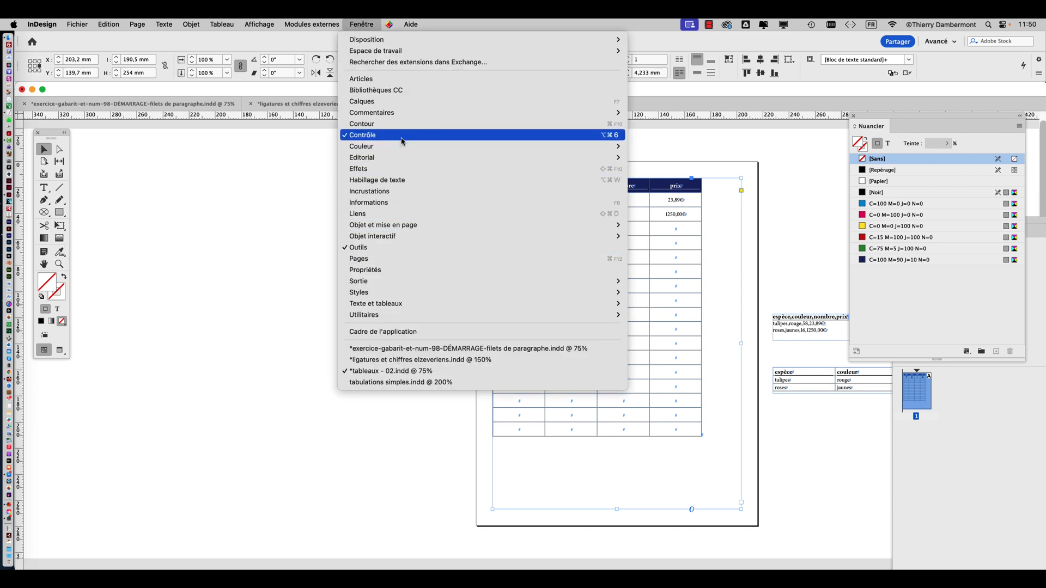
{"action": "mouse_move", "coordinate": [403, 147]}
{"action": "left_click", "coordinate": [984, 266]}
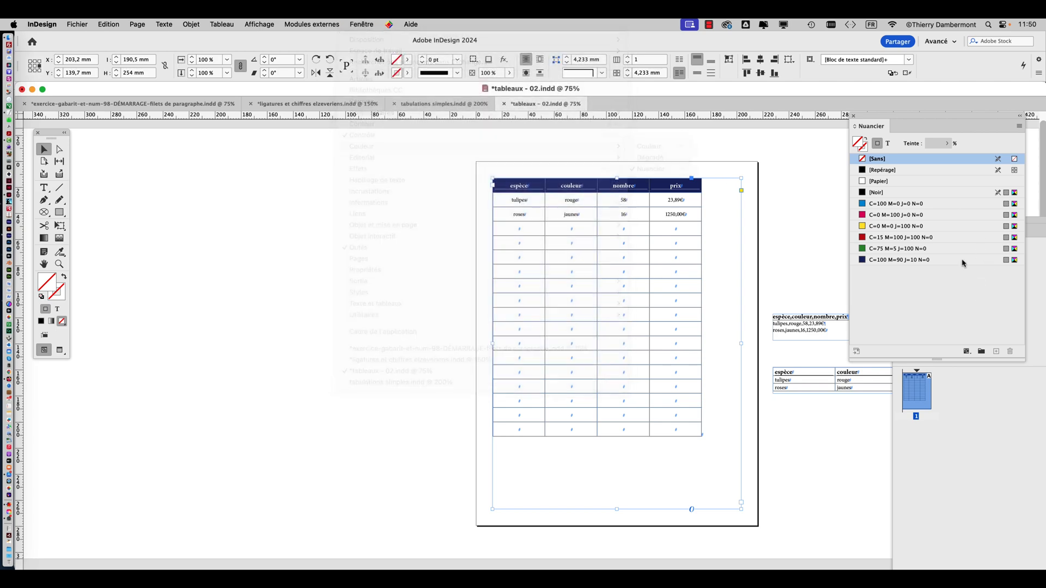
{"action": "left_click_drag", "start_coordinate": [876, 118], "coordinate": [169, 143]}
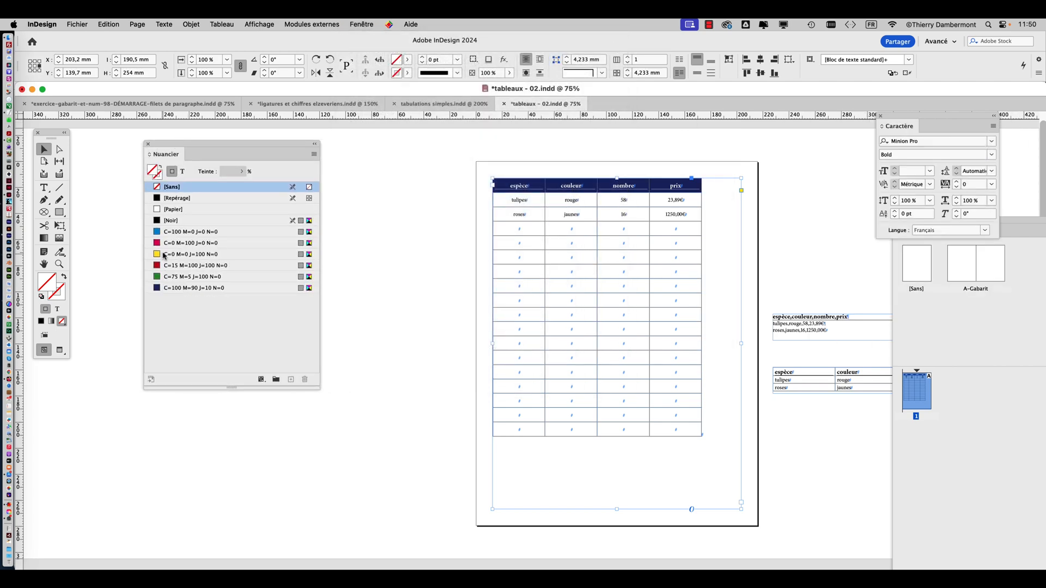
{"action": "left_click", "coordinate": [178, 279]}
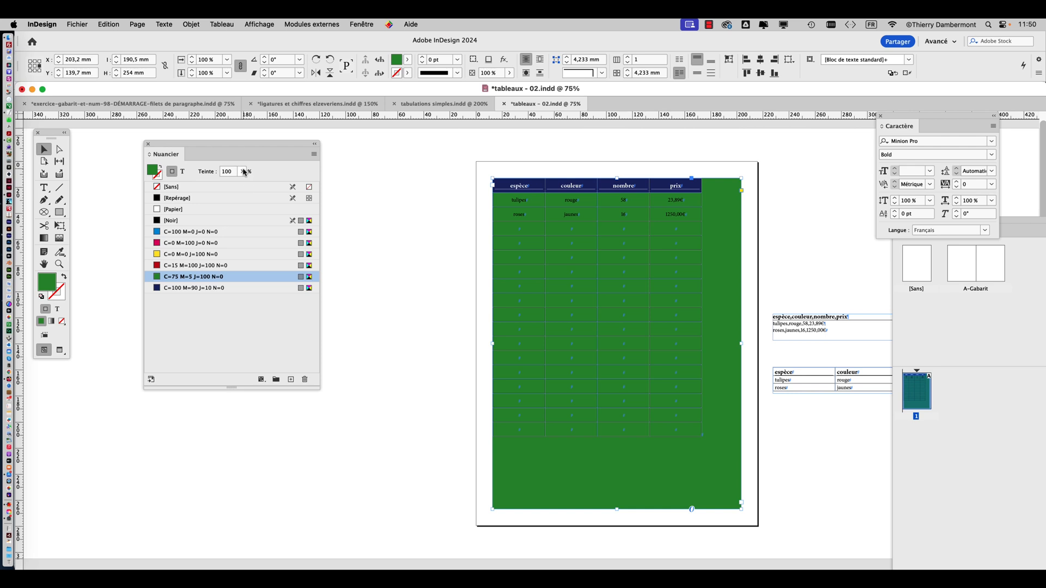
{"action": "left_click", "coordinate": [242, 171]}
{"action": "left_click", "coordinate": [201, 185]}
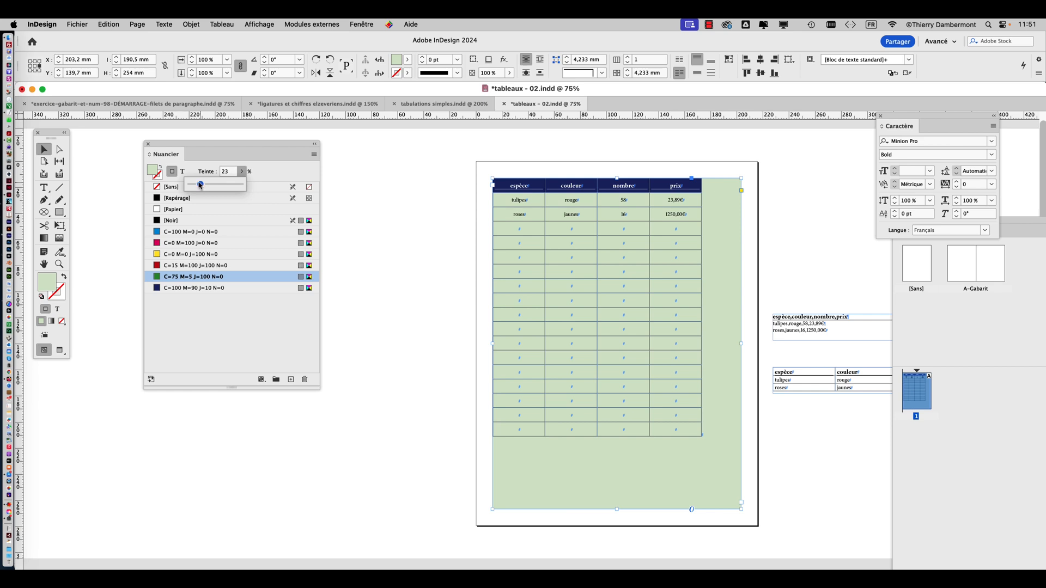
Select the table's body cells and fill them with [Papier]
{"action": "key", "text": "t"}
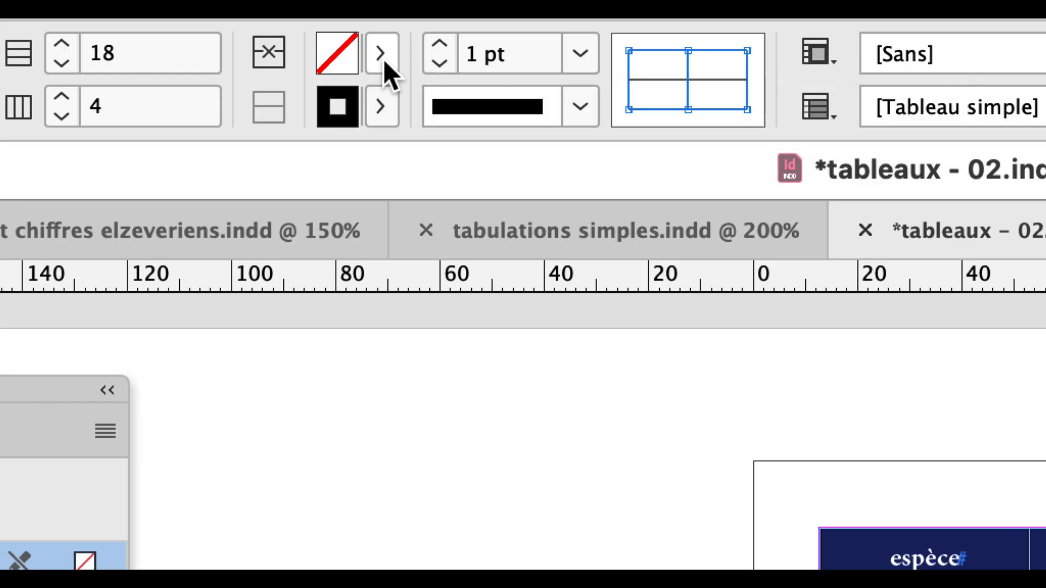
{"action": "left_click", "coordinate": [384, 61]}
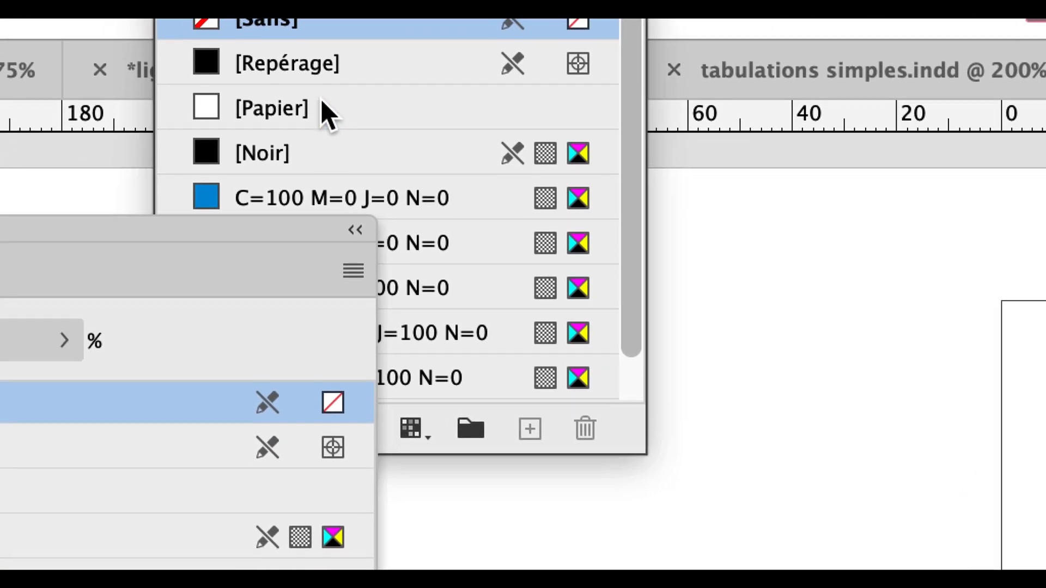
{"action": "left_click", "coordinate": [243, 206]}
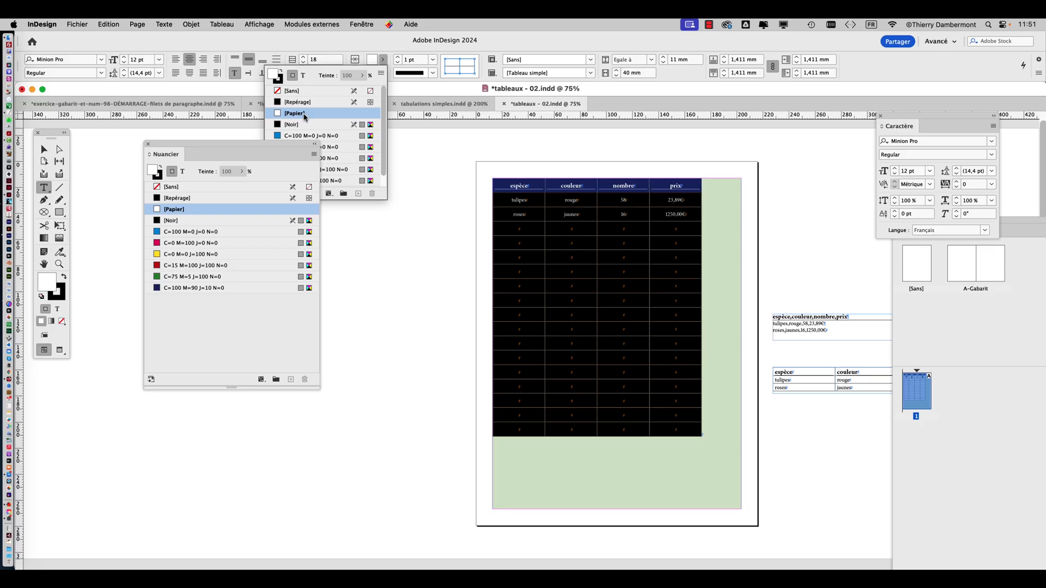
Centre the table horizontally within its text frame using paragraph alignment
{"action": "left_click", "coordinate": [44, 150]}
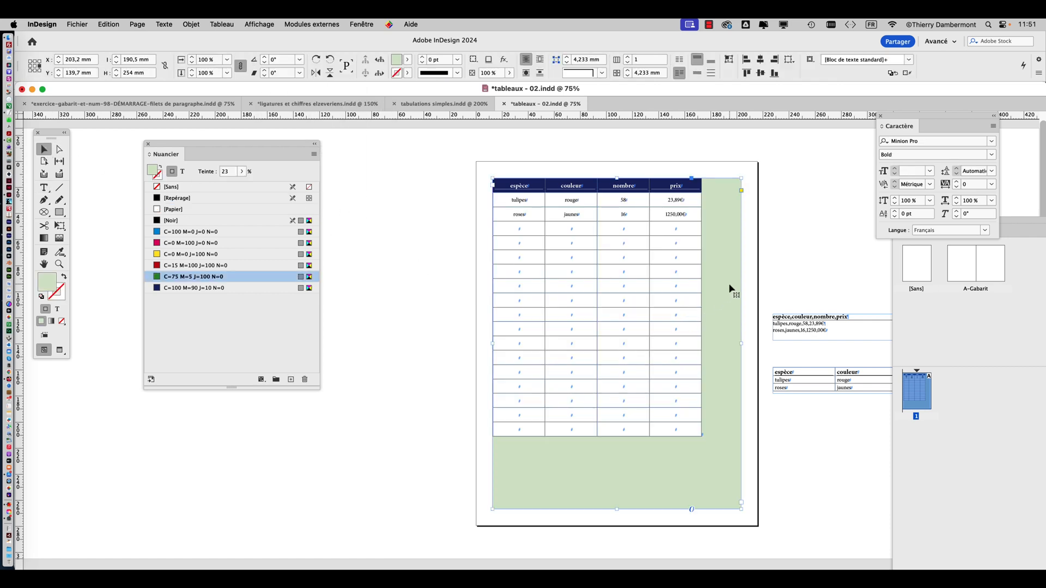
{"action": "left_click", "coordinate": [163, 24]}
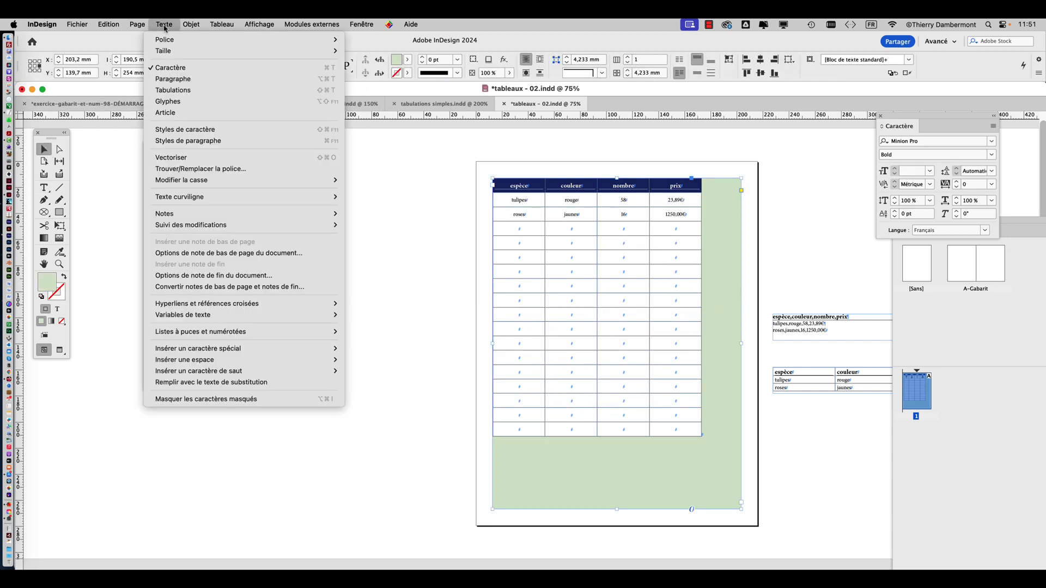
{"action": "left_click", "coordinate": [181, 80]}
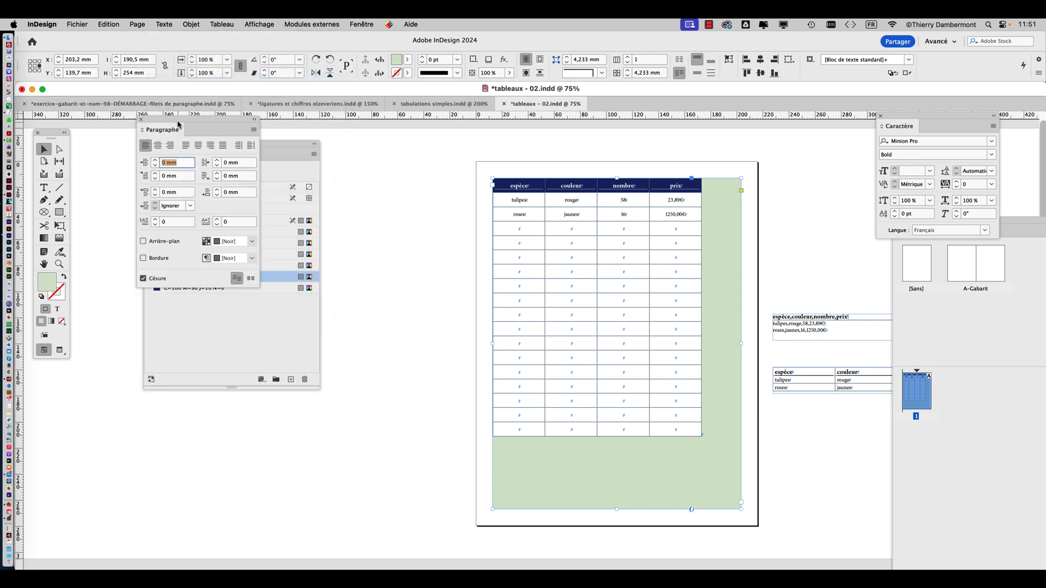
{"action": "left_click_drag", "start_coordinate": [158, 118], "coordinate": [394, 153]}
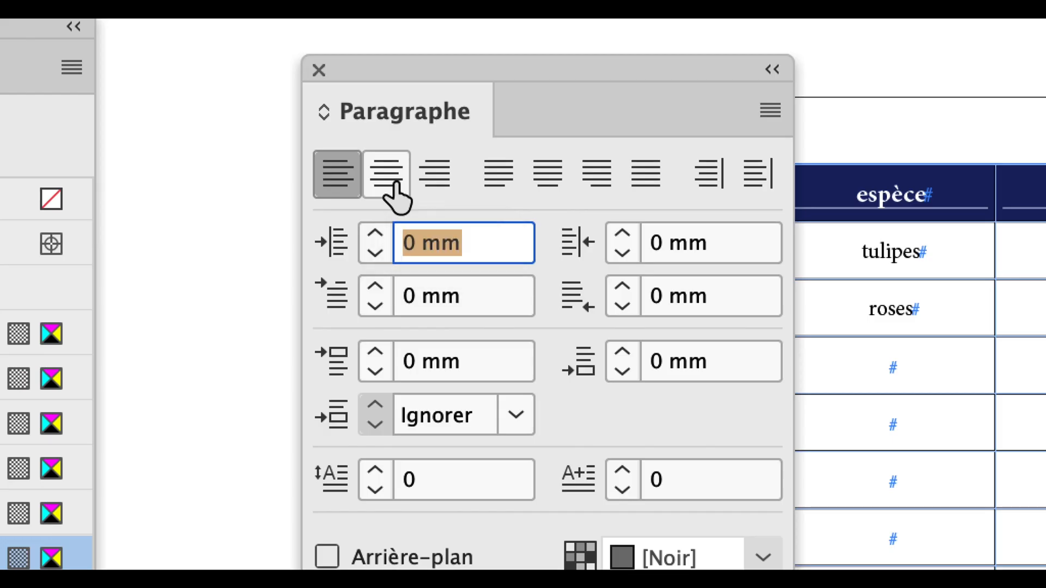
{"action": "left_click", "coordinate": [393, 184]}
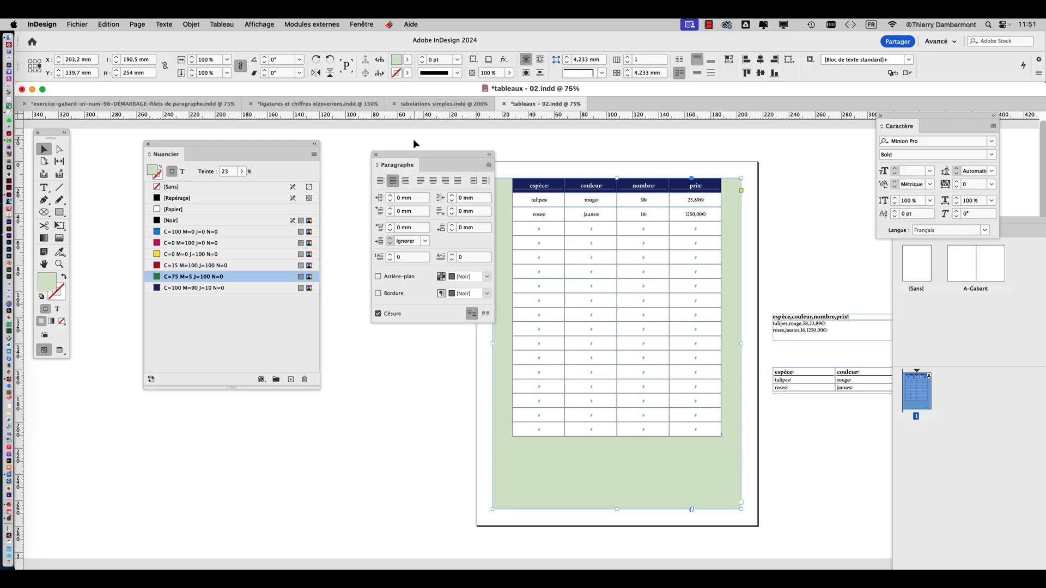
{"action": "left_click_drag", "start_coordinate": [474, 68], "coordinate": [265, 62]}
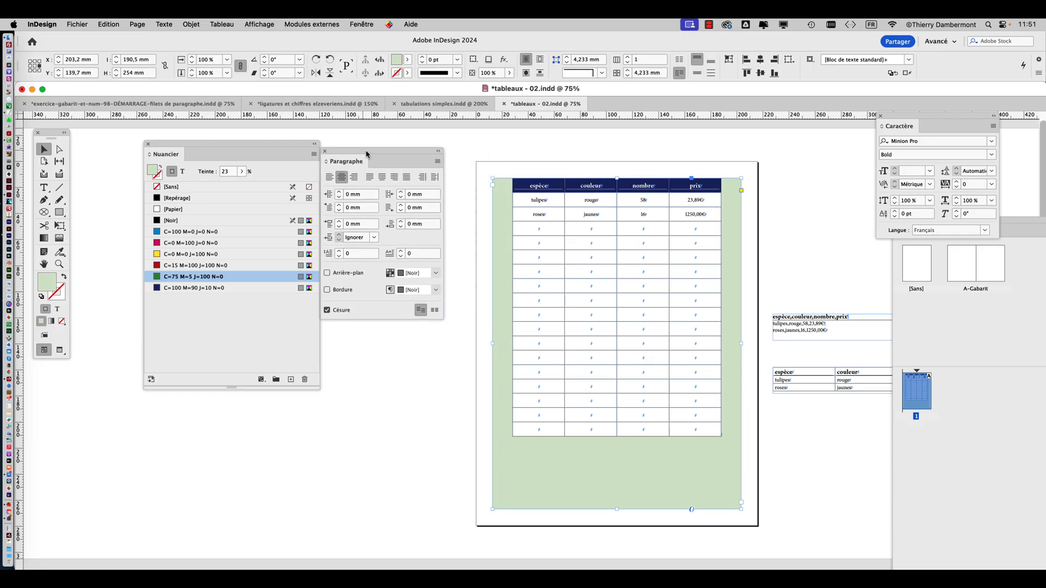
{"action": "left_click_drag", "start_coordinate": [366, 151], "coordinate": [368, 152]}
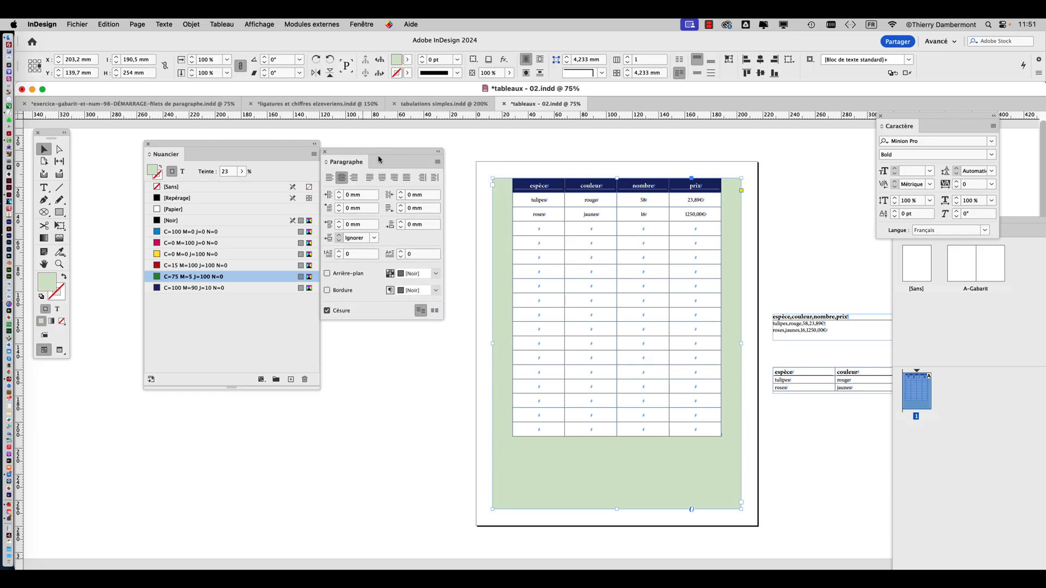
Set the text frame's vertical justification to Centrer in the text frame options
{"action": "key", "text": "super+b"}
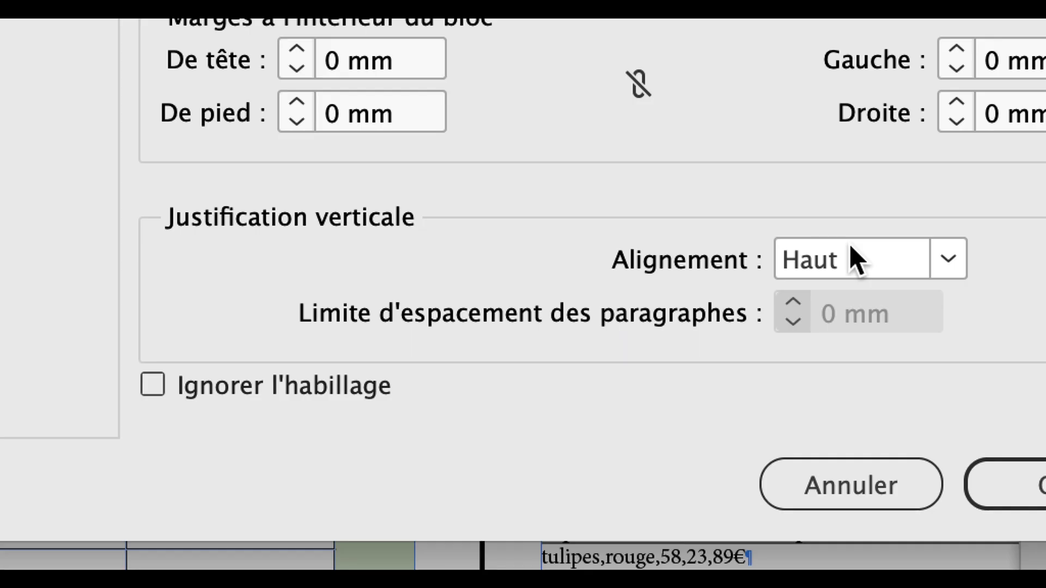
{"action": "left_click", "coordinate": [851, 249]}
{"action": "left_click", "coordinate": [852, 268]}
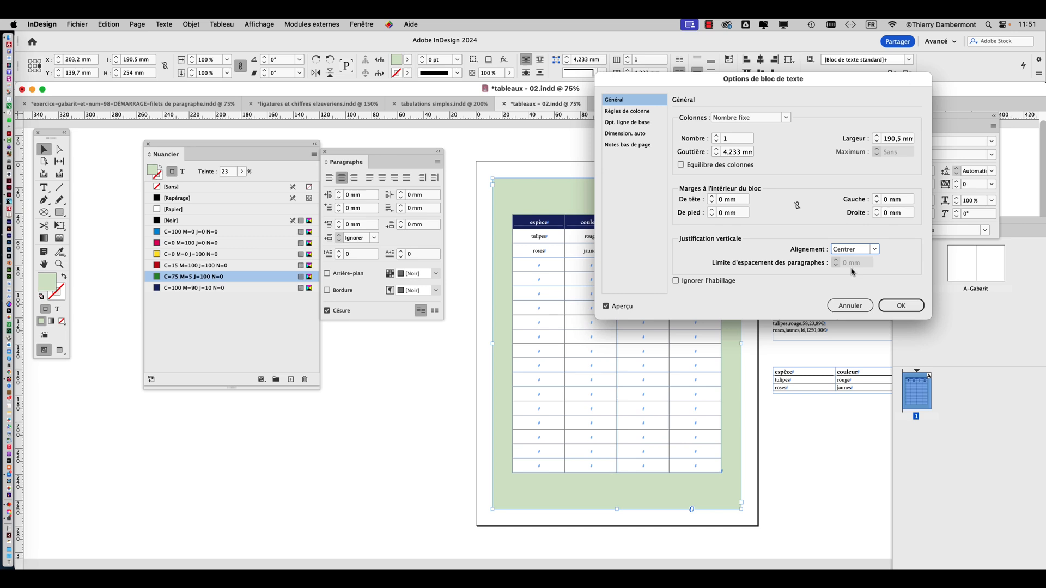
{"action": "left_click", "coordinate": [1025, 413]}
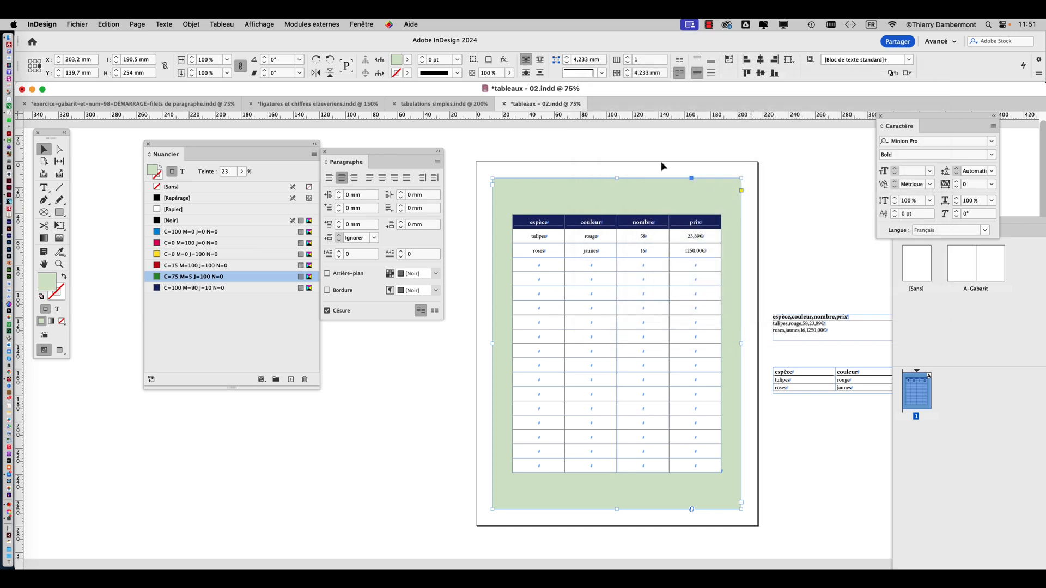
Preview the page without guides and hidden characters, return to normal view, and inspect the centred table at 100%
{"action": "left_click", "coordinate": [416, 369]}
{"action": "left_click", "coordinate": [58, 353]}
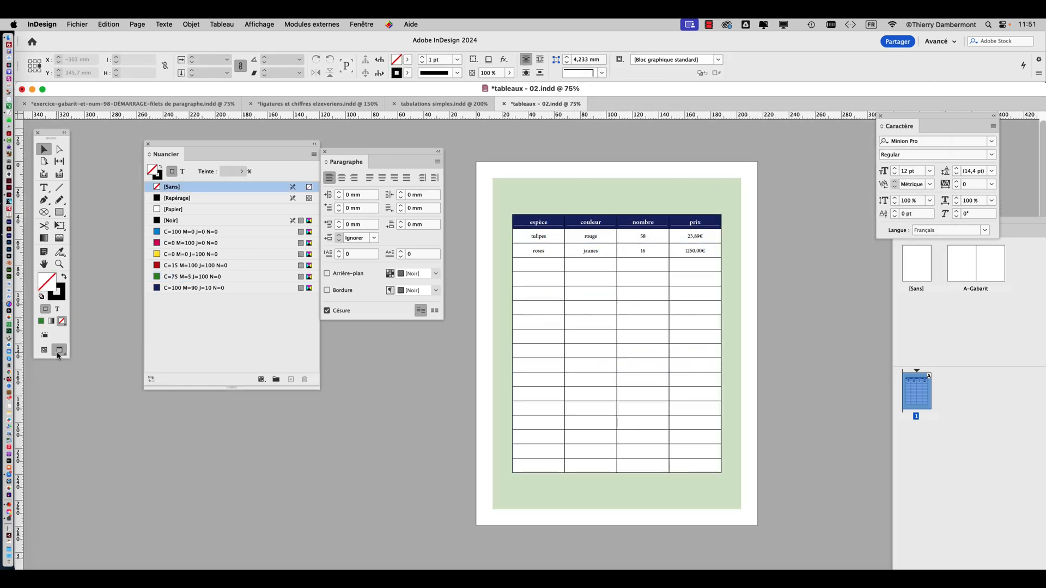
{"action": "left_click", "coordinate": [44, 351]}
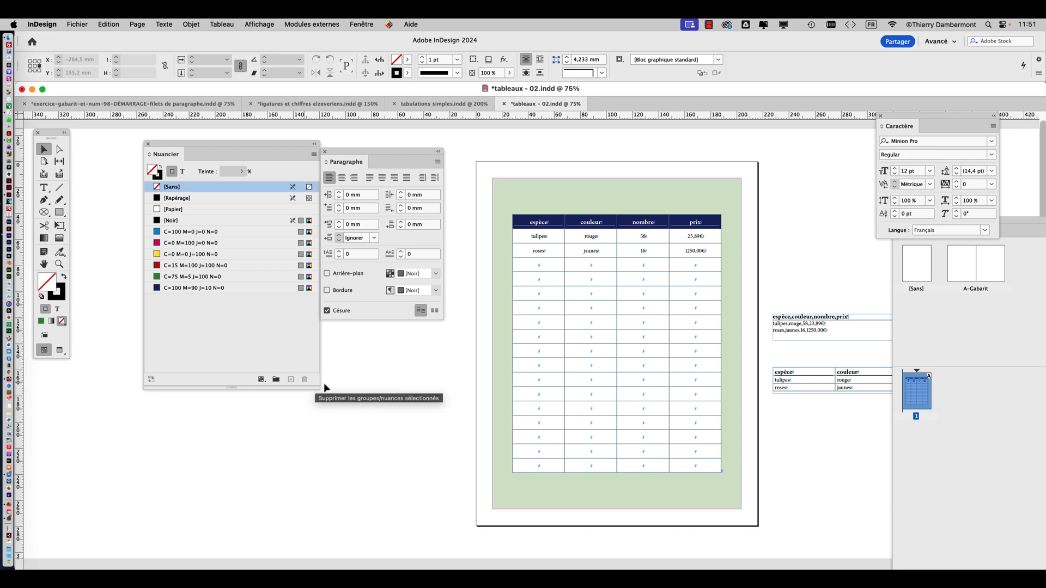
{"action": "left_click", "coordinate": [498, 211]}
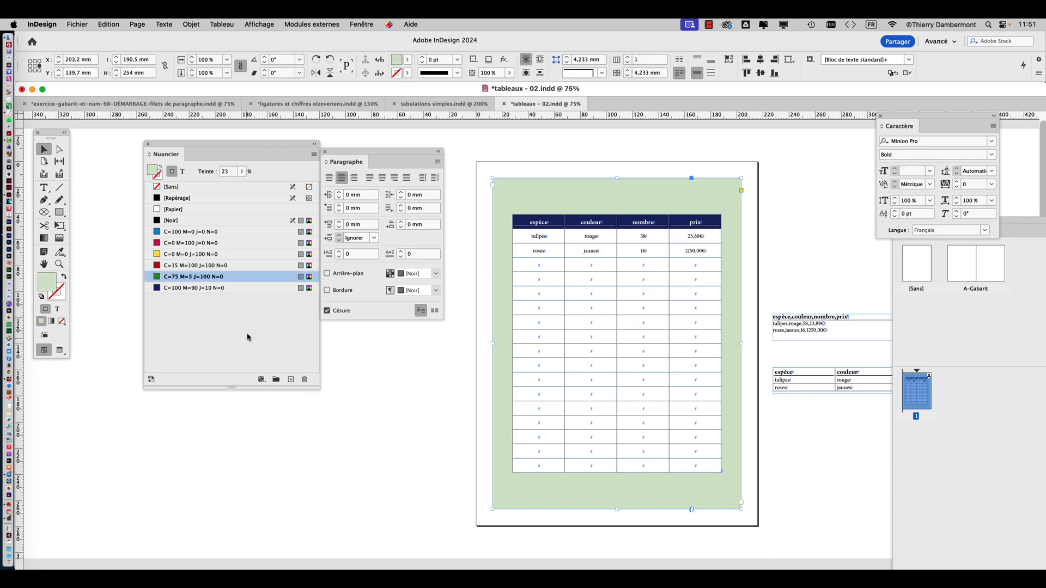
{"action": "key", "text": "super+1"}
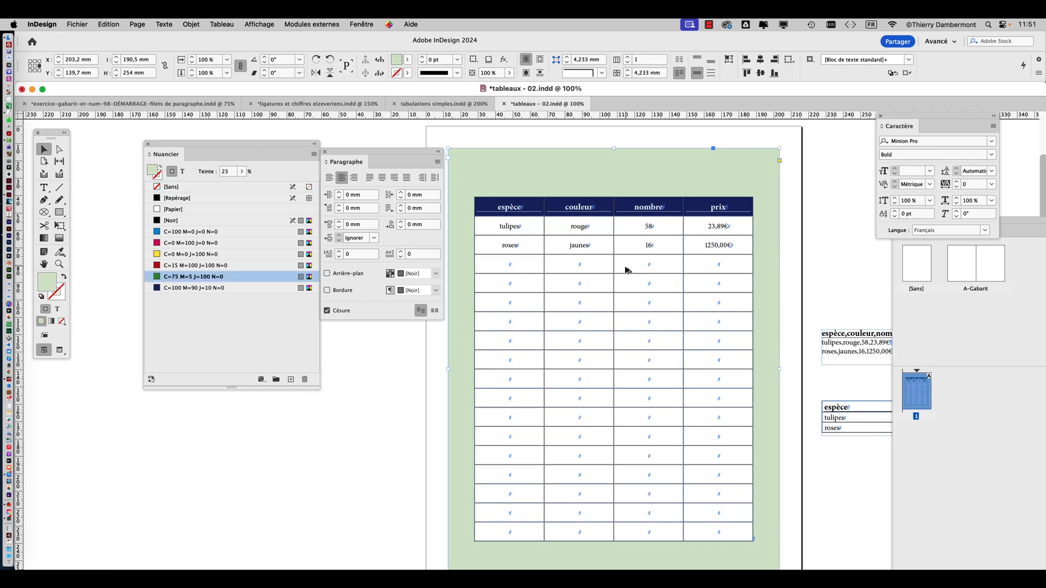
{"action": "scroll", "coordinate": [403, 355], "scroll_direction": "down", "scroll_amount": 1}
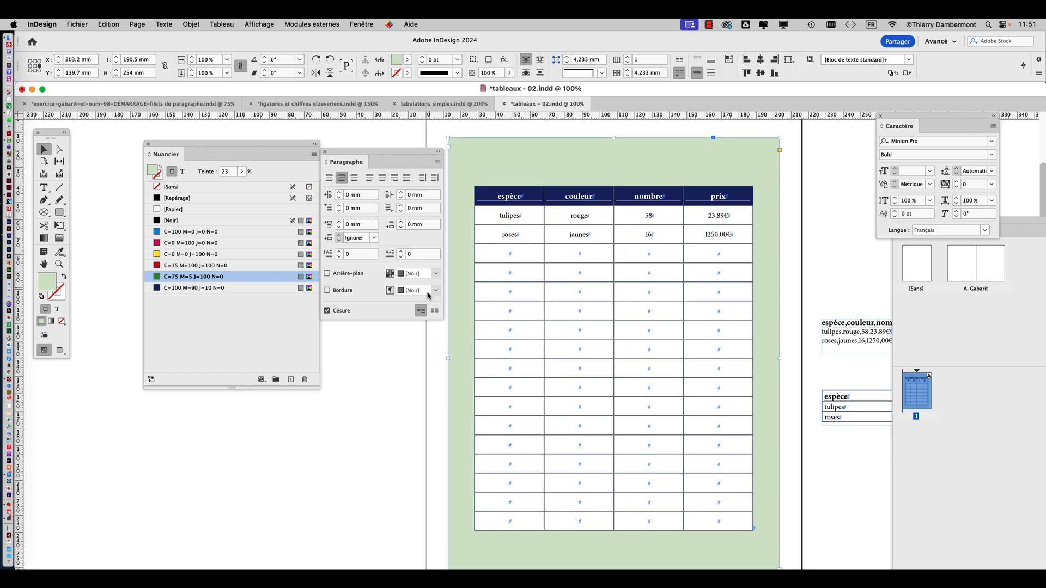
Tidy the workspace by moving the paragraph settings aside, closing the character settings, and placing a smaller Pages overview beside the page
{"action": "left_click_drag", "start_coordinate": [378, 155], "coordinate": [125, 416]}
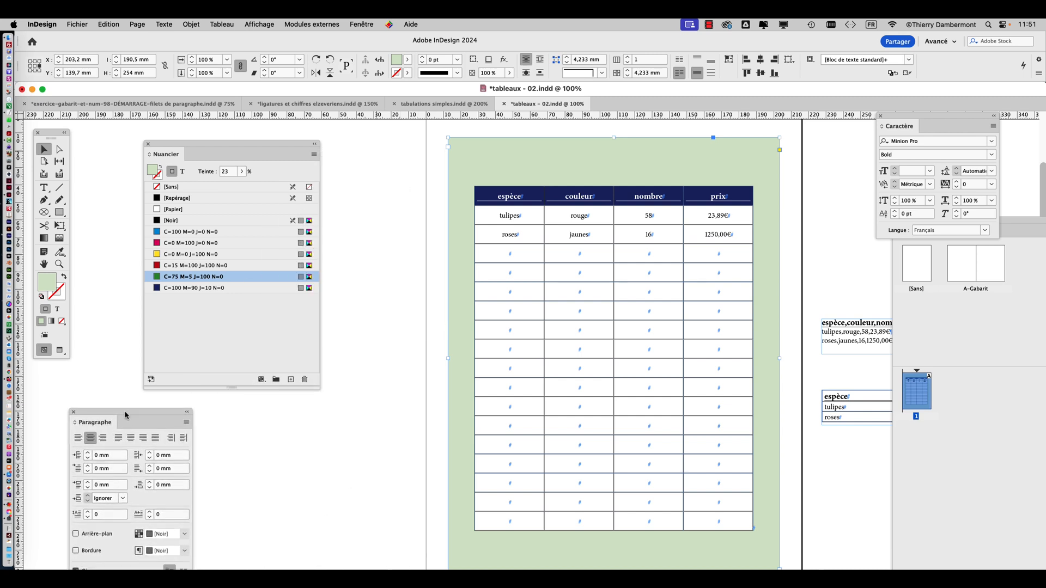
{"action": "key", "text": "super+minus"}
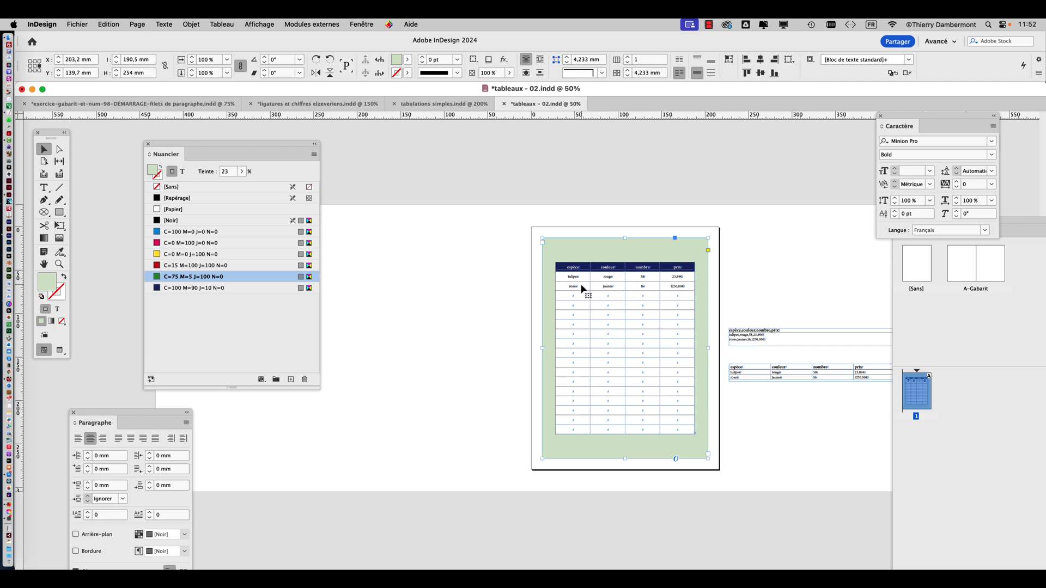
{"action": "left_click", "coordinate": [880, 116]}
{"action": "left_click_drag", "start_coordinate": [925, 223], "coordinate": [165, 36]}
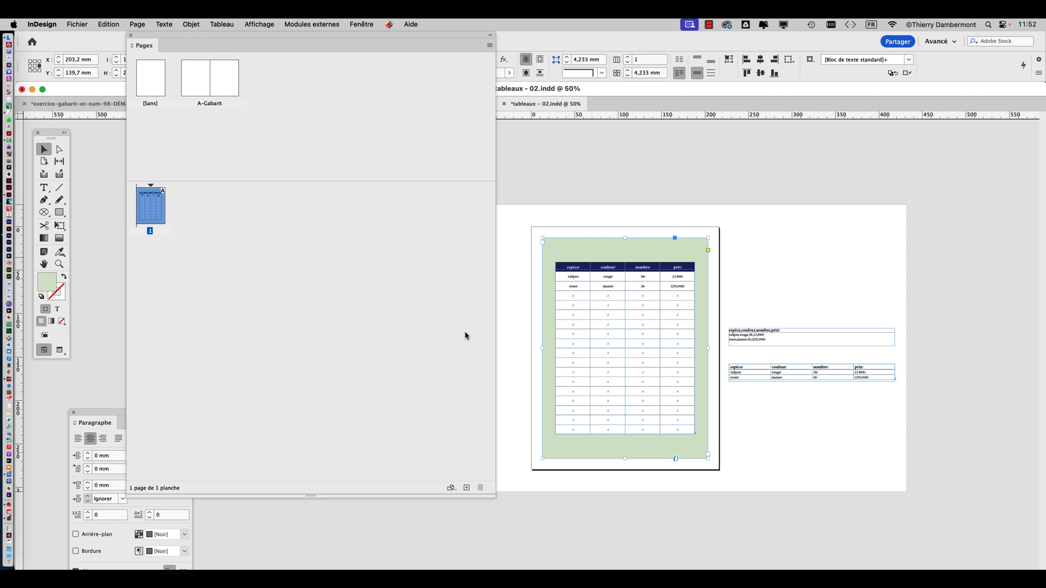
{"action": "left_click_drag", "start_coordinate": [495, 496], "coordinate": [313, 306]}
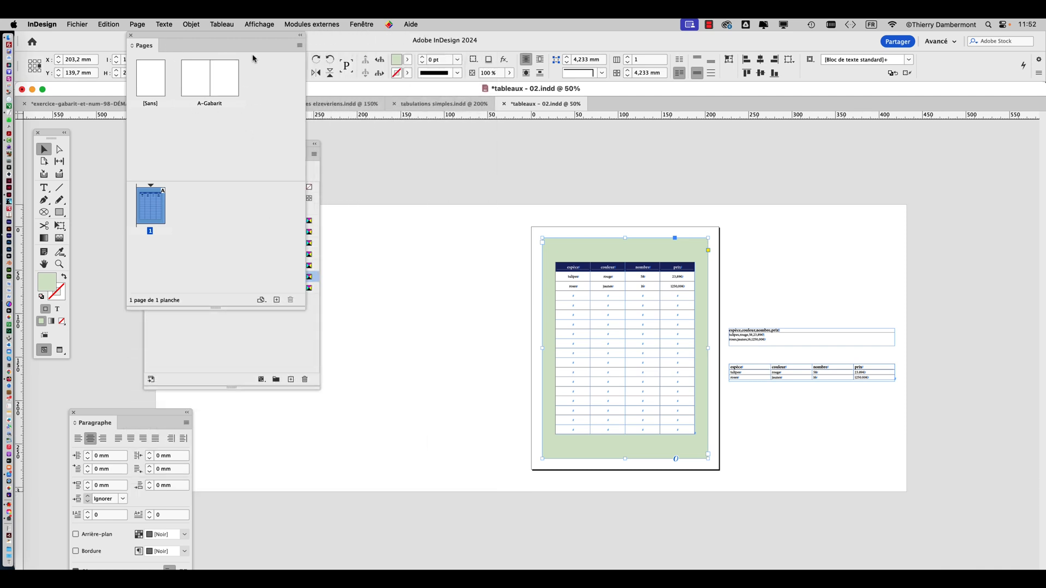
{"action": "left_click_drag", "start_coordinate": [264, 36], "coordinate": [410, 127]}
Insert 15 pages after page 1 based on the A-Gabarit master, and place the Pages overview beside the spread
{"action": "left_click", "coordinate": [445, 134]}
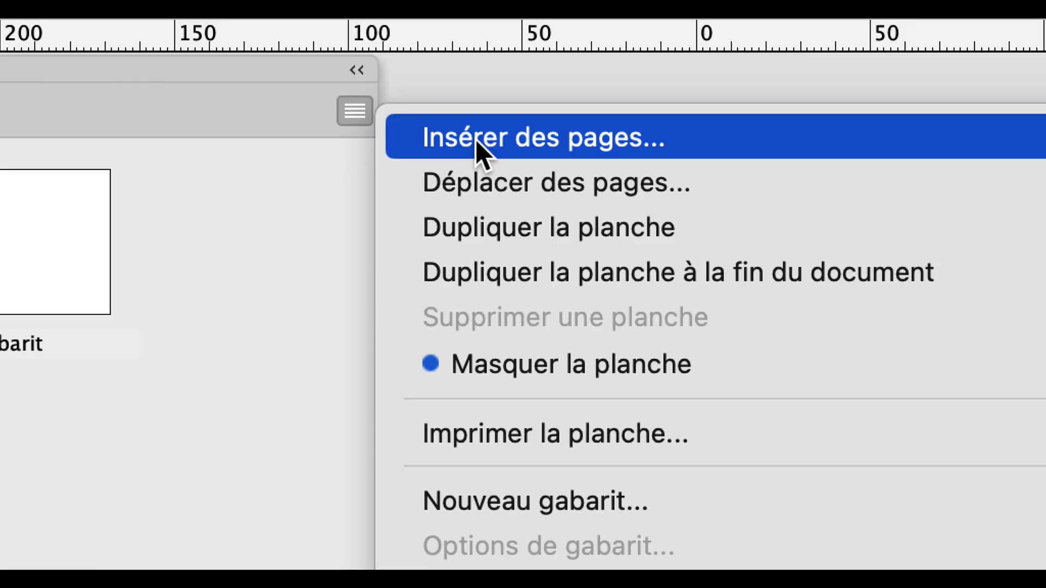
{"action": "left_click", "coordinate": [476, 139]}
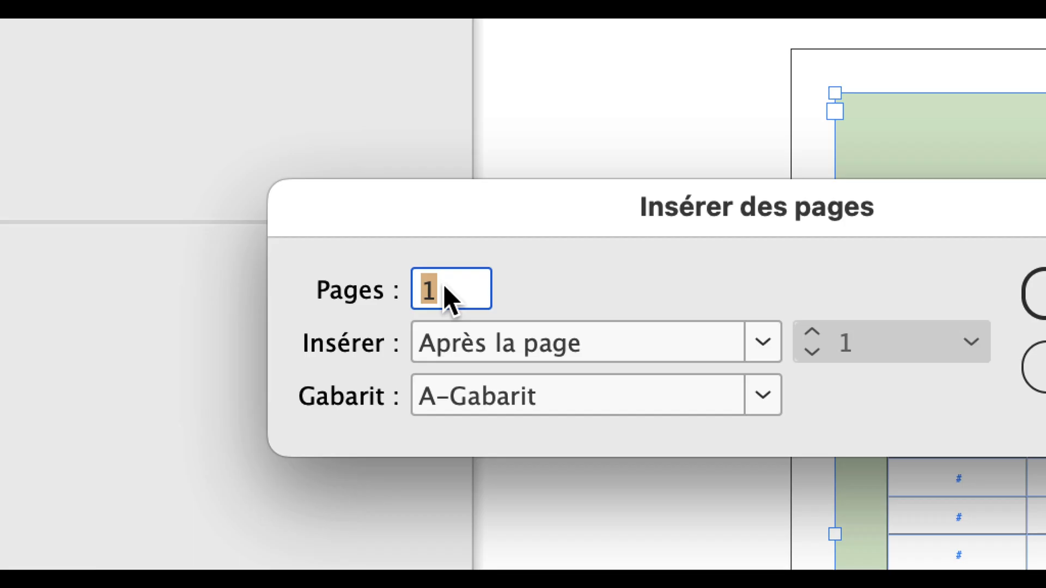
{"action": "type", "text": "15"}
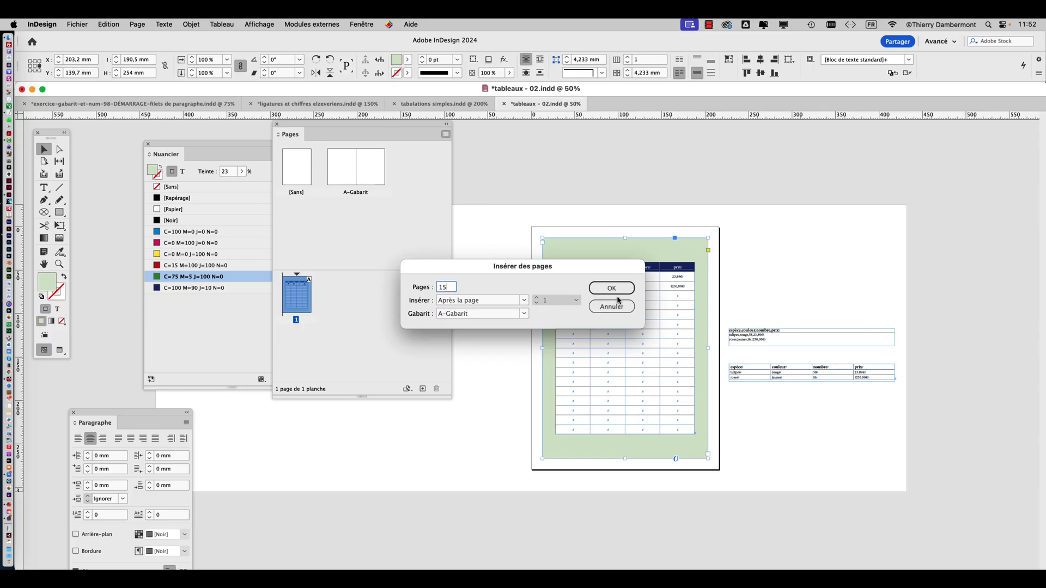
{"action": "left_click", "coordinate": [817, 241], "text": "alt"}
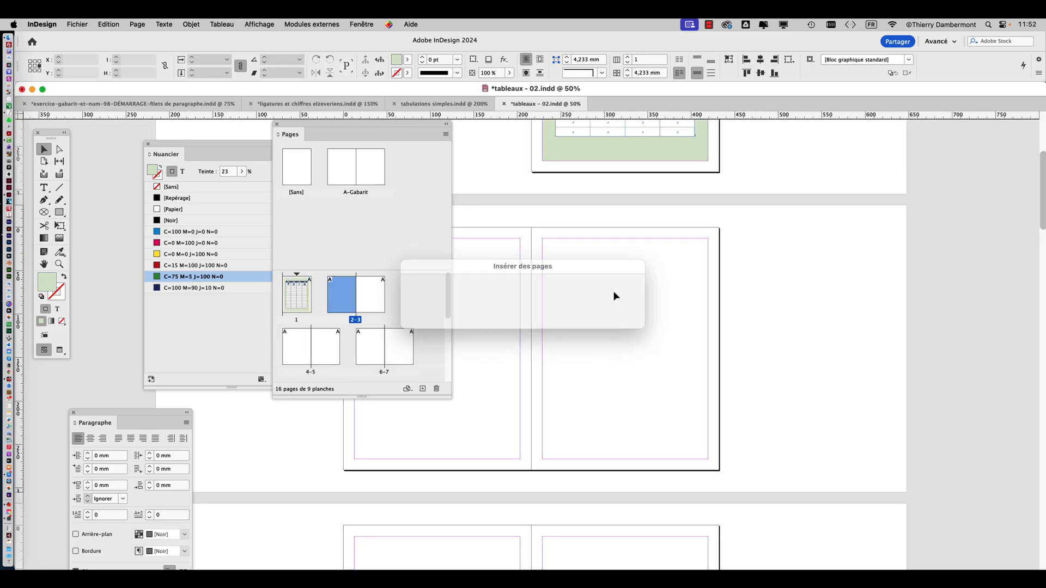
{"action": "left_click_drag", "start_coordinate": [402, 127], "coordinate": [890, 174]}
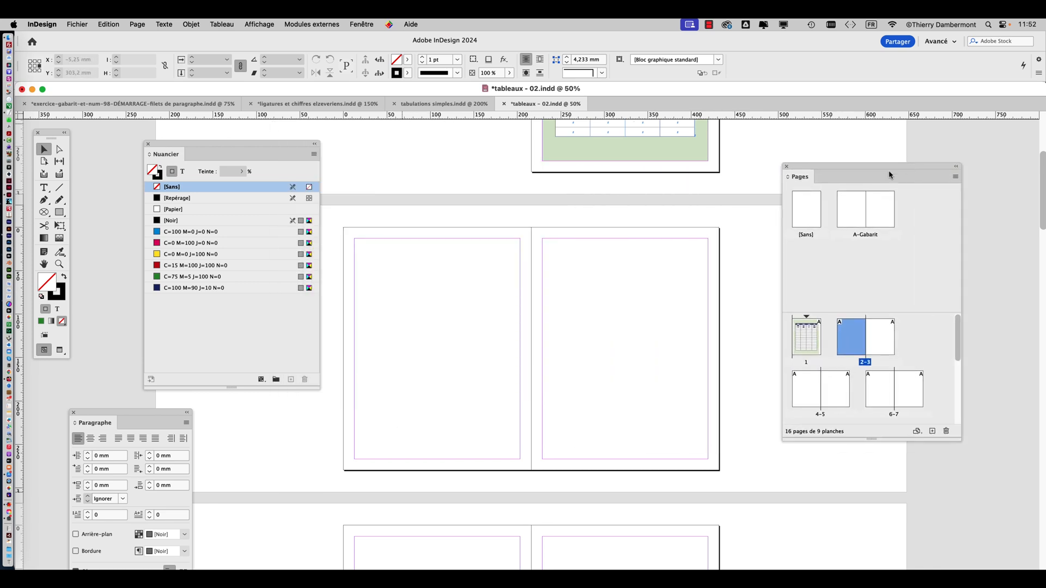
Draw an empty text frame of about 190.5 × 254 mm filling the margins of page 2
{"action": "left_click", "coordinate": [44, 188]}
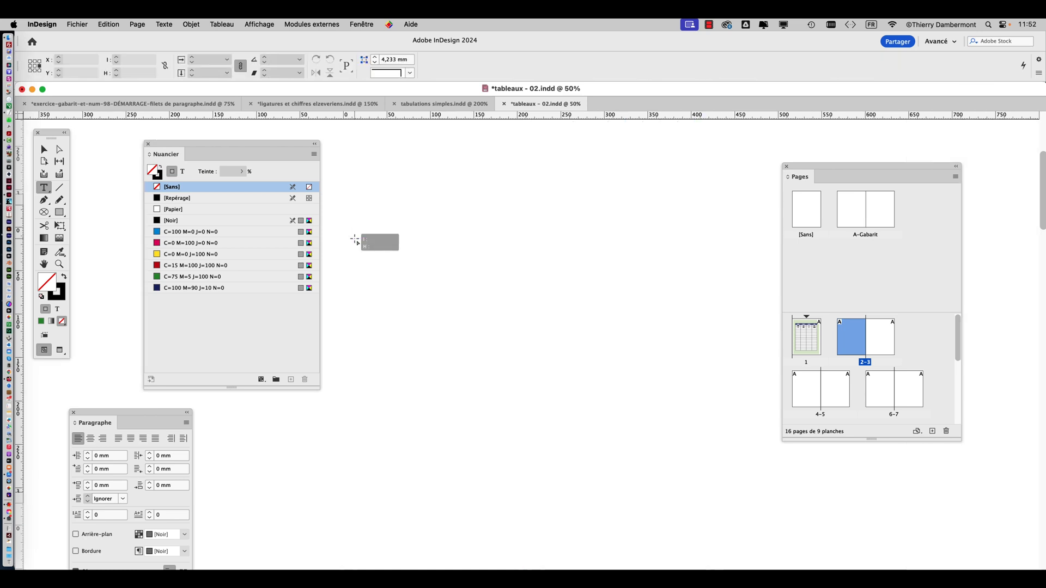
{"action": "left_click_drag", "start_coordinate": [355, 240], "coordinate": [520, 460]}
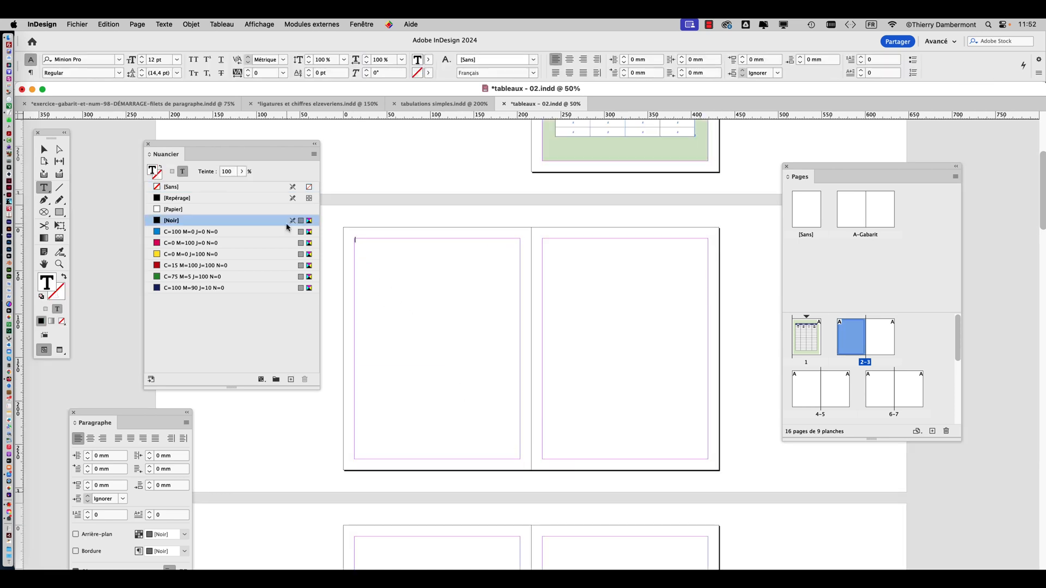
{"action": "left_click", "coordinate": [43, 148]}
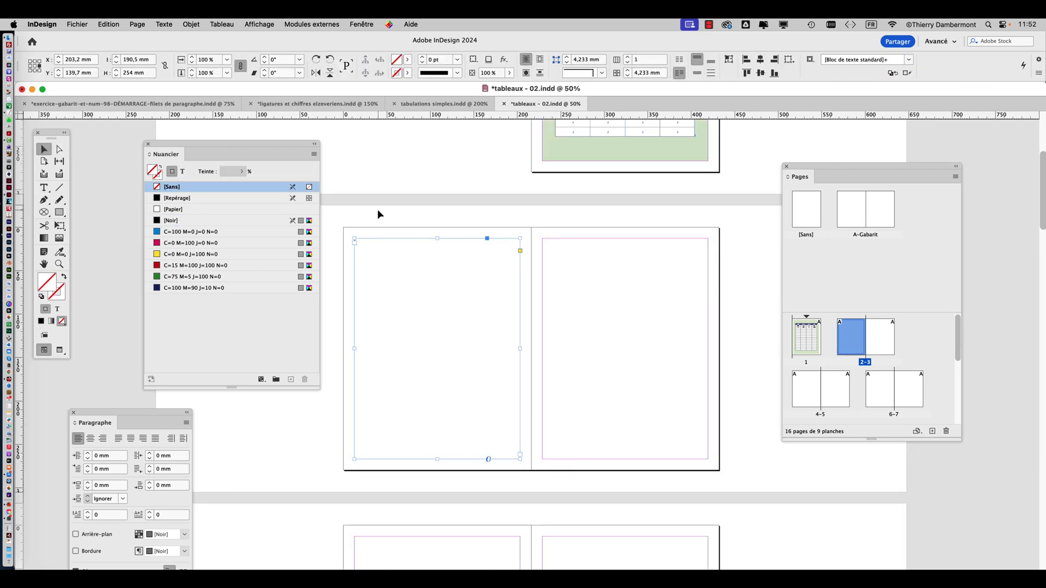
Thread the tinted table frame on page 1 to the empty text frame on page 2
{"action": "left_click", "coordinate": [636, 150]}
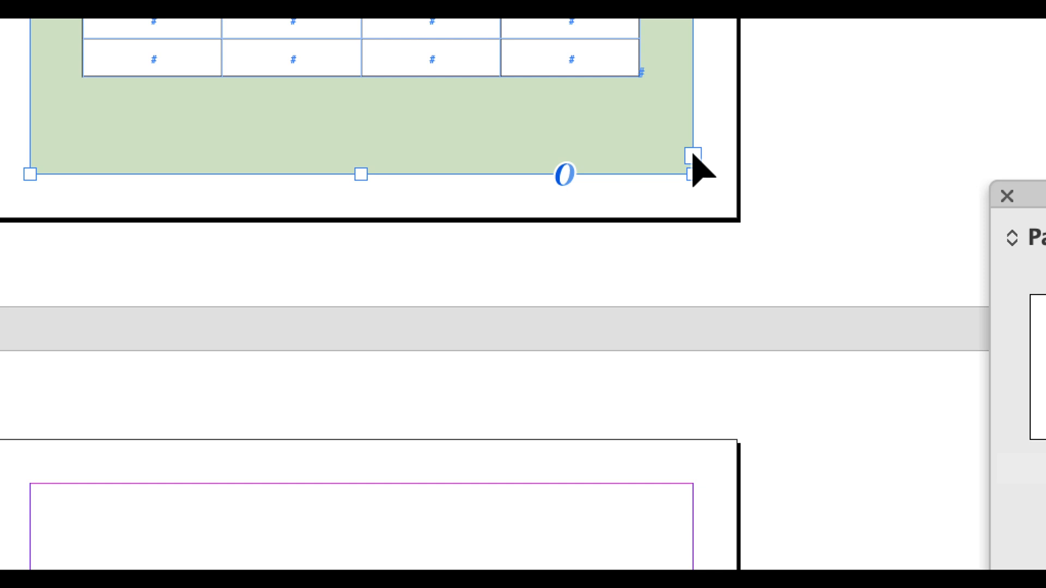
{"action": "left_click", "coordinate": [693, 155]}
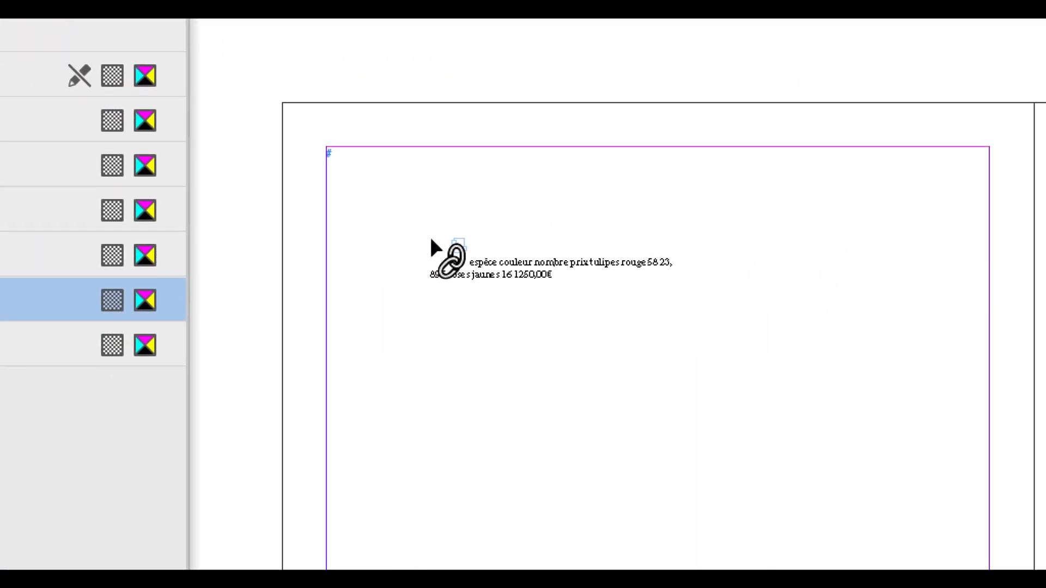
{"action": "left_click", "coordinate": [430, 239]}
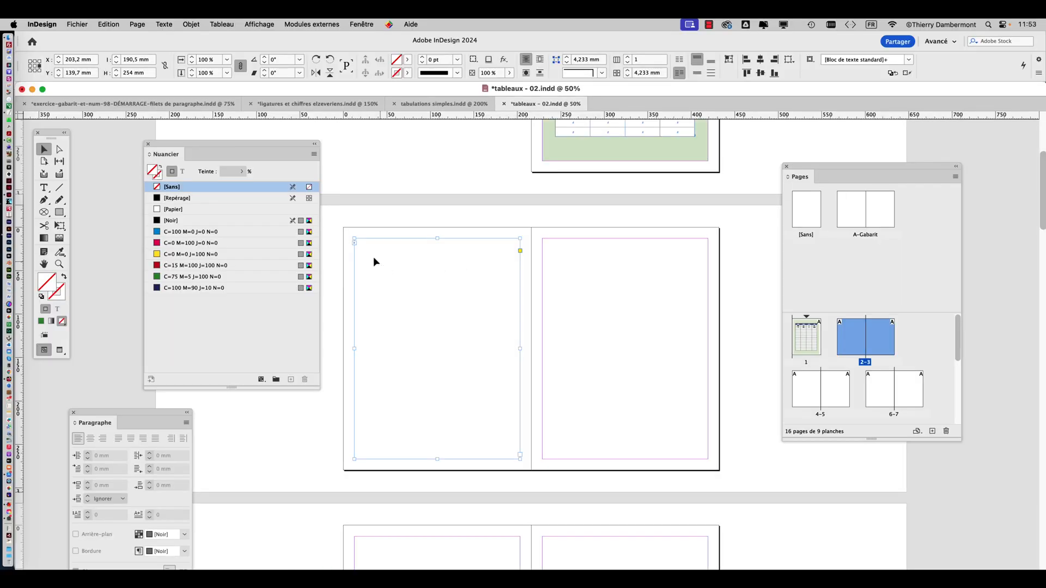
Display the text threading between frames, with the swatches moved aside, and view the linked pages at 25%
{"action": "left_click_drag", "start_coordinate": [252, 148], "coordinate": [188, 132]}
{"action": "left_click", "coordinate": [259, 24]}
{"action": "mouse_move", "coordinate": [273, 236]}
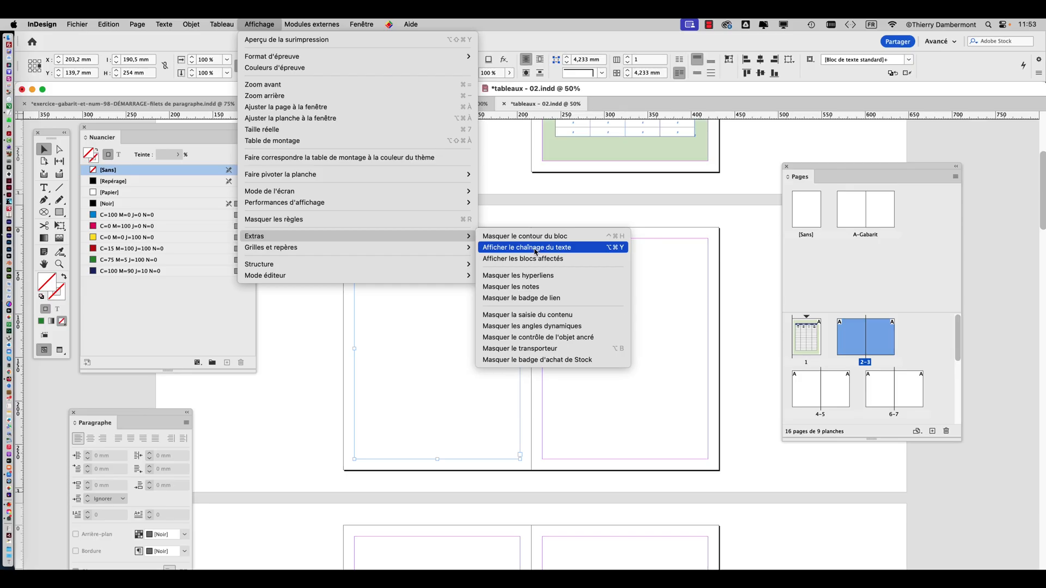
{"action": "left_click", "coordinate": [533, 247]}
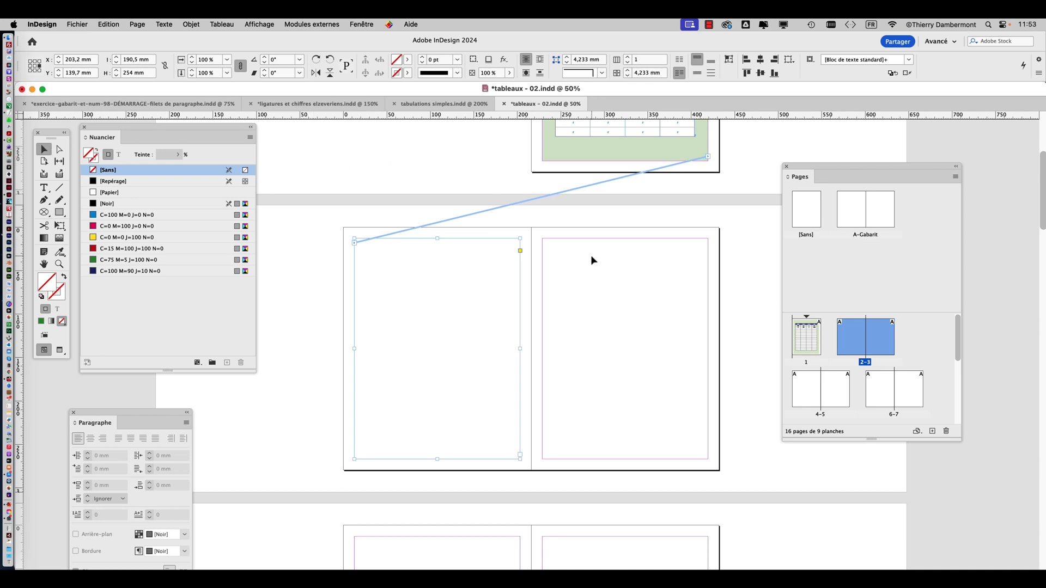
{"action": "scroll", "coordinate": [590, 255], "scroll_direction": "up", "scroll_amount": 2}
{"action": "key", "text": "super+minus"}
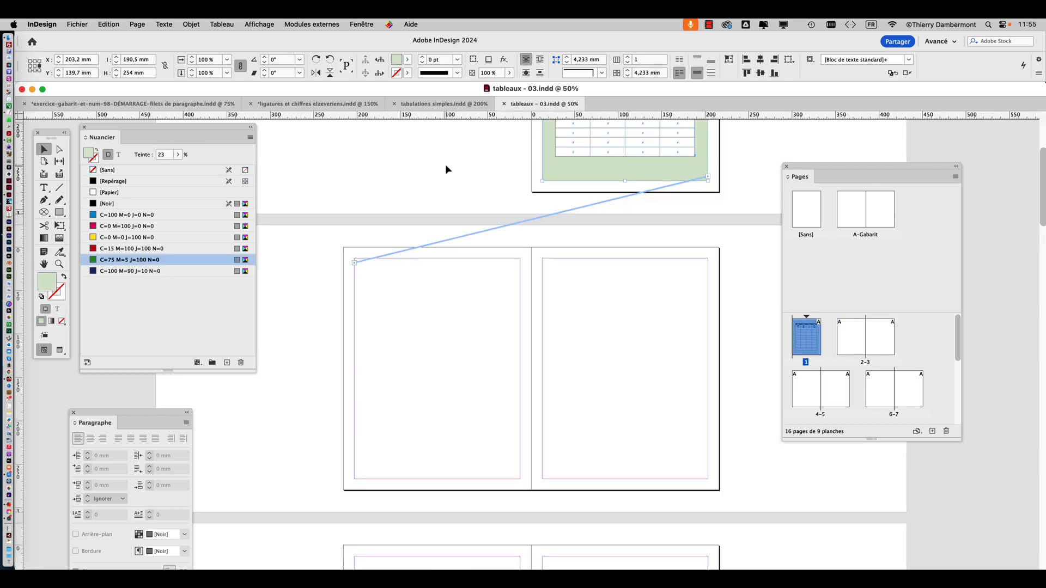
{"action": "left_click", "coordinate": [446, 164]}
Review the text threading display option and select the page 1 and page 2 frames in turn to examine their link
{"action": "left_click", "coordinate": [264, 23]}
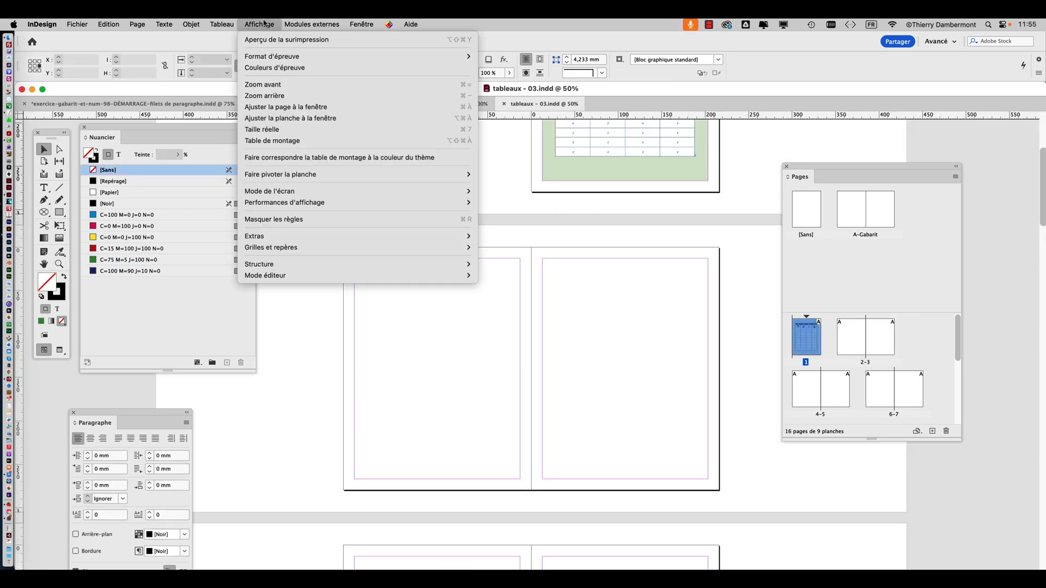
{"action": "mouse_move", "coordinate": [305, 237]}
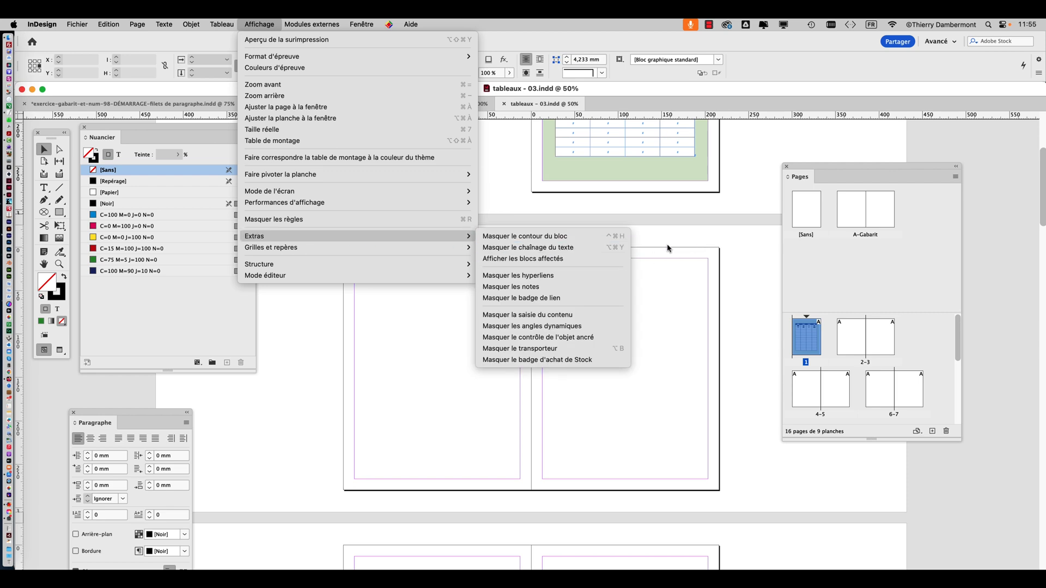
{"action": "left_click", "coordinate": [694, 217]}
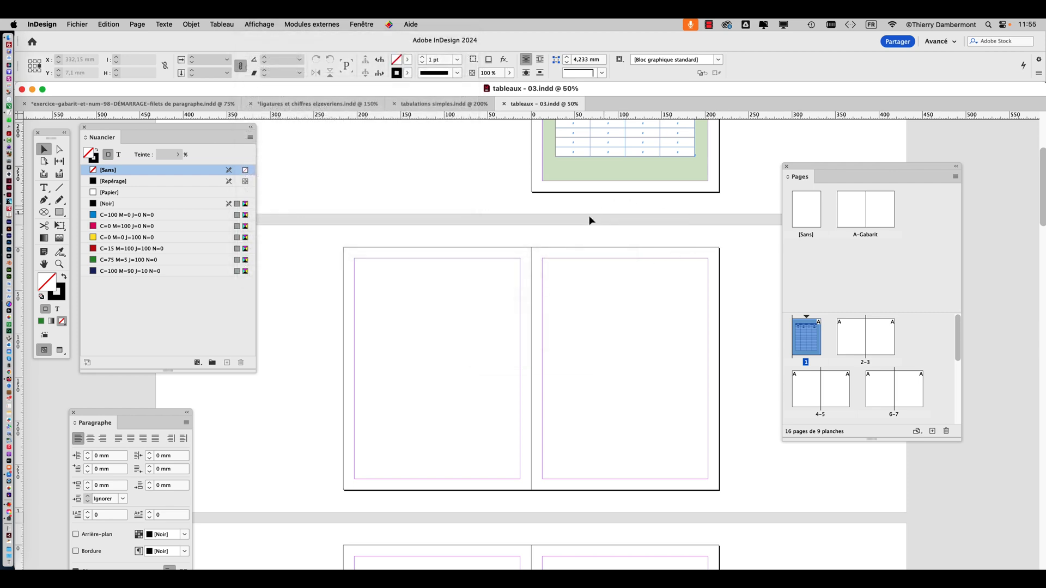
{"action": "left_click", "coordinate": [444, 299]}
{"action": "left_click", "coordinate": [477, 198]}
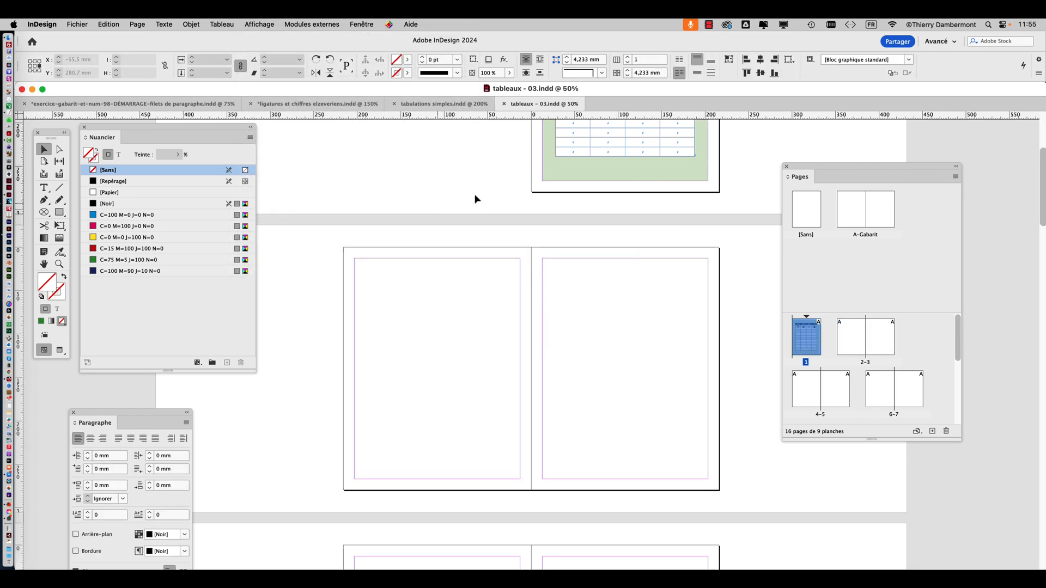
{"action": "left_click", "coordinate": [564, 172]}
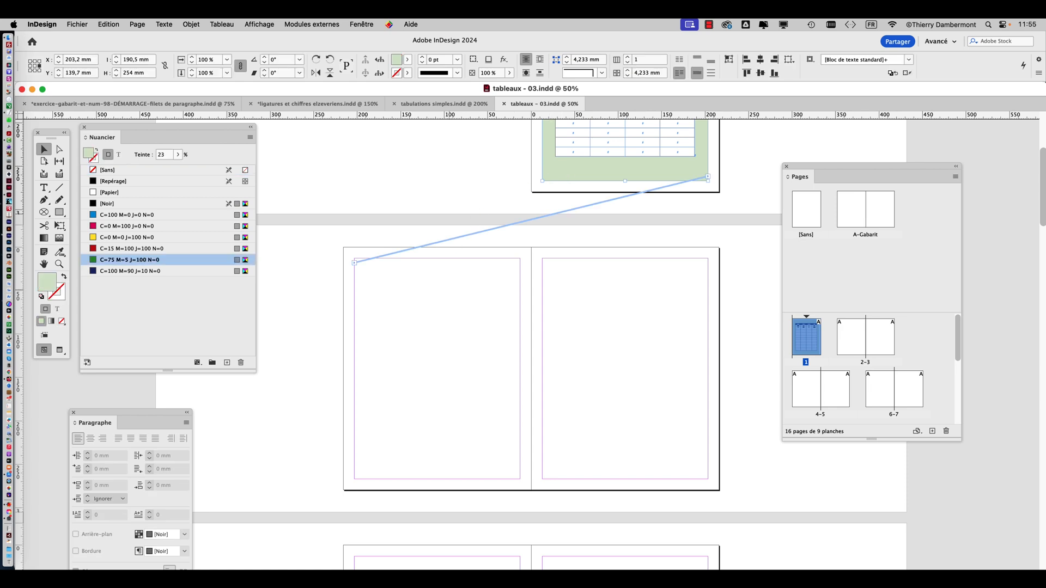
{"action": "left_click", "coordinate": [329, 280]}
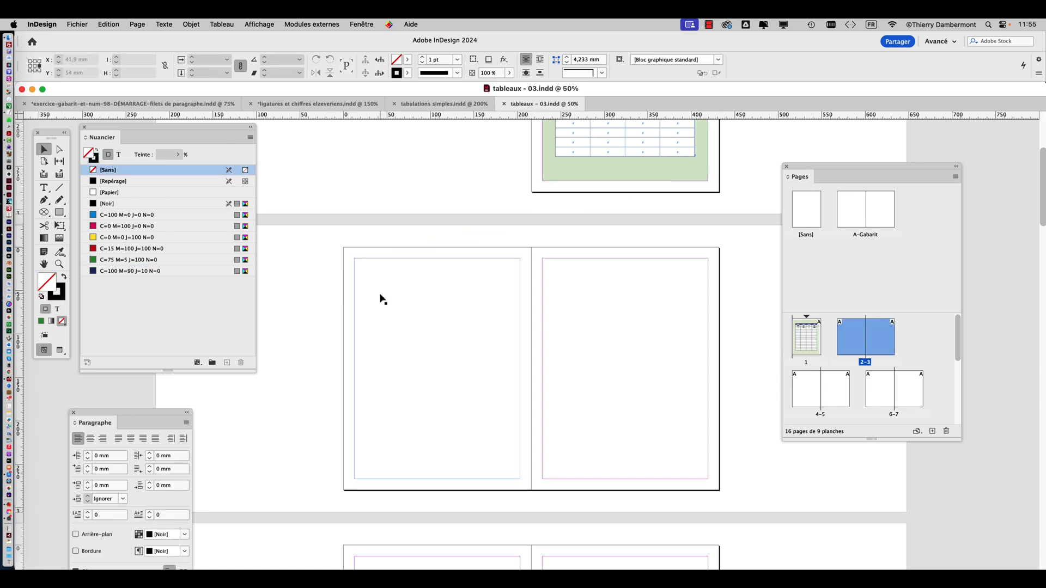
{"action": "left_click", "coordinate": [381, 298]}
{"action": "left_click", "coordinate": [311, 289]}
Shorten the tinted frame on page 1 to about 134 mm high so the table's remaining rows flow to page 2
{"action": "scroll", "coordinate": [751, 236], "scroll_direction": "up", "scroll_amount": 4}
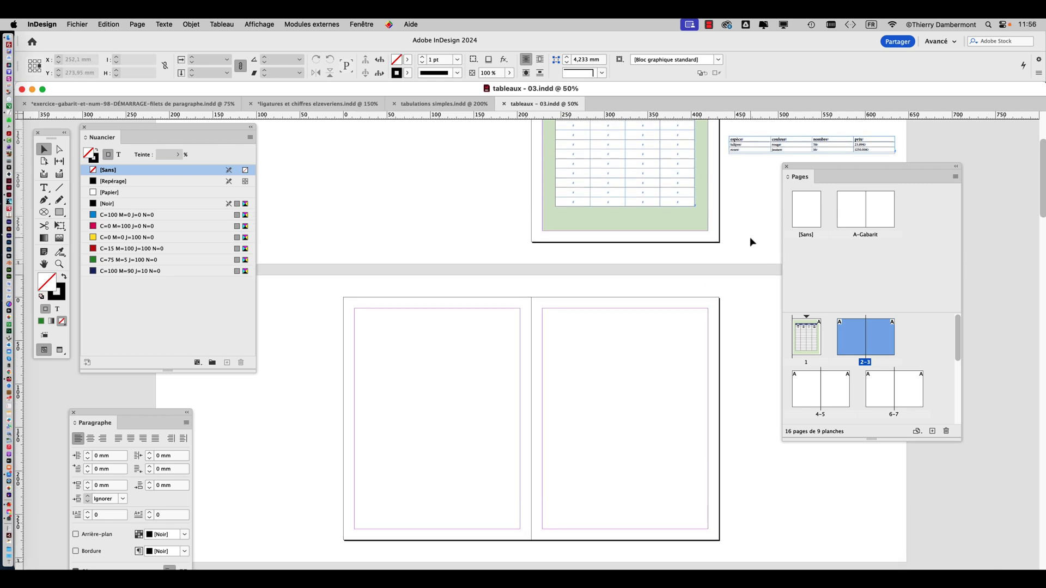
{"action": "scroll", "coordinate": [751, 240], "scroll_direction": "up", "scroll_amount": 1}
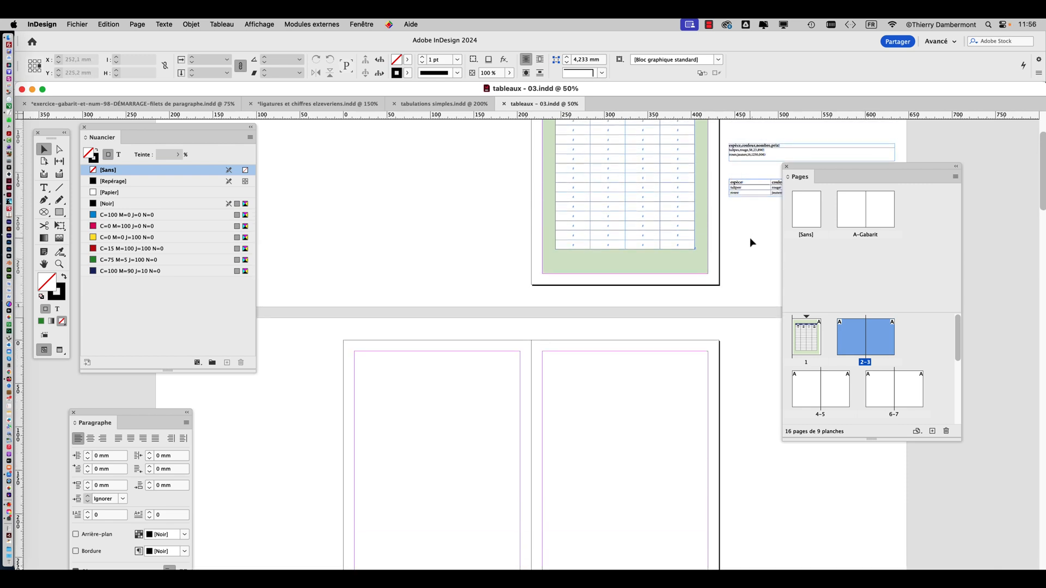
{"action": "scroll", "coordinate": [750, 238], "scroll_direction": "up", "scroll_amount": 3}
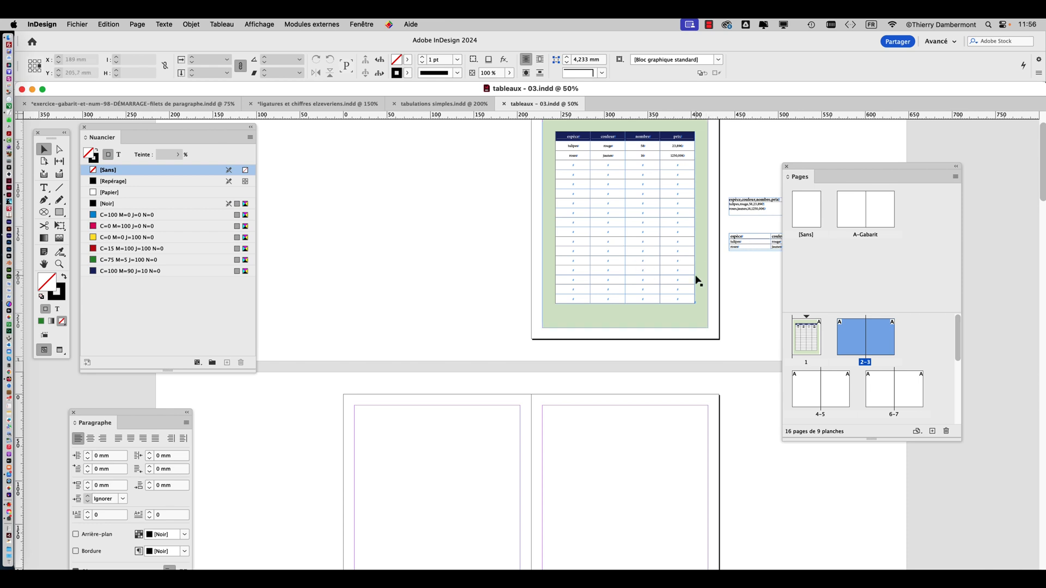
{"action": "scroll", "coordinate": [697, 280], "scroll_direction": "up", "scroll_amount": 2}
{"action": "left_click", "coordinate": [624, 282]}
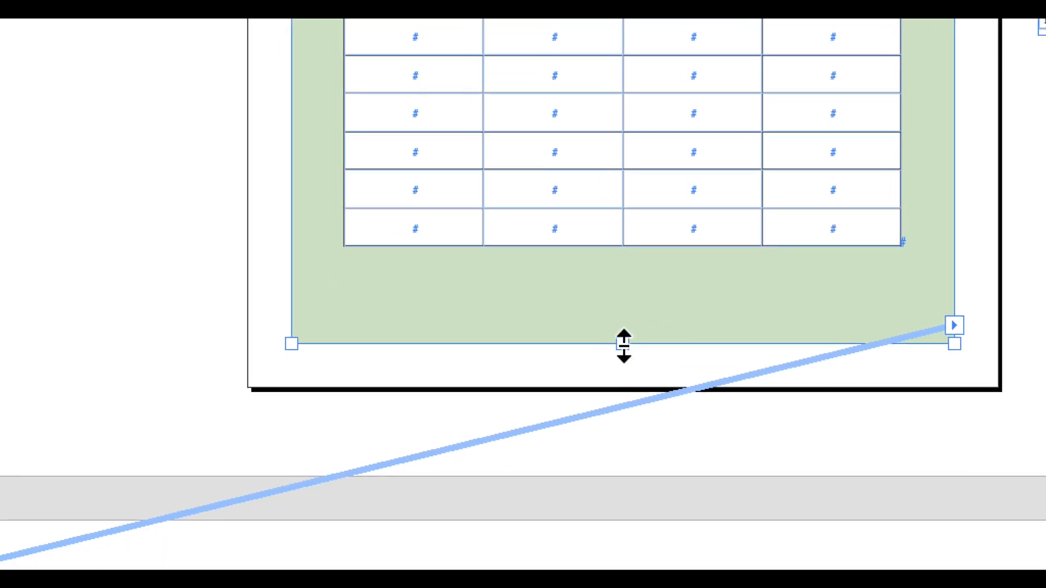
{"action": "left_click_drag", "start_coordinate": [608, 425], "coordinate": [634, 167]}
{"action": "left_click_drag", "start_coordinate": [631, 293], "coordinate": [644, 269]}
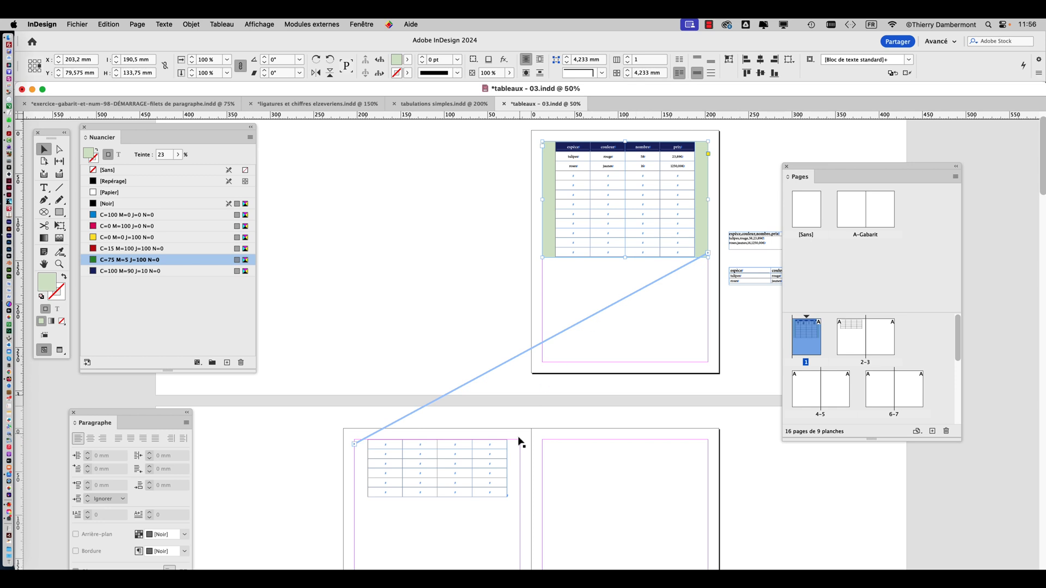
Examine how the table continues from the shortened page 1 frame into the page 2 frame, then deselect the frame
{"action": "scroll", "coordinate": [471, 471], "scroll_direction": "up", "scroll_amount": 1}
{"action": "key", "text": "space"}
{"action": "left_click_drag", "start_coordinate": [423, 433], "coordinate": [410, 238]}
{"action": "scroll", "coordinate": [463, 298], "scroll_direction": "up", "scroll_amount": 1}
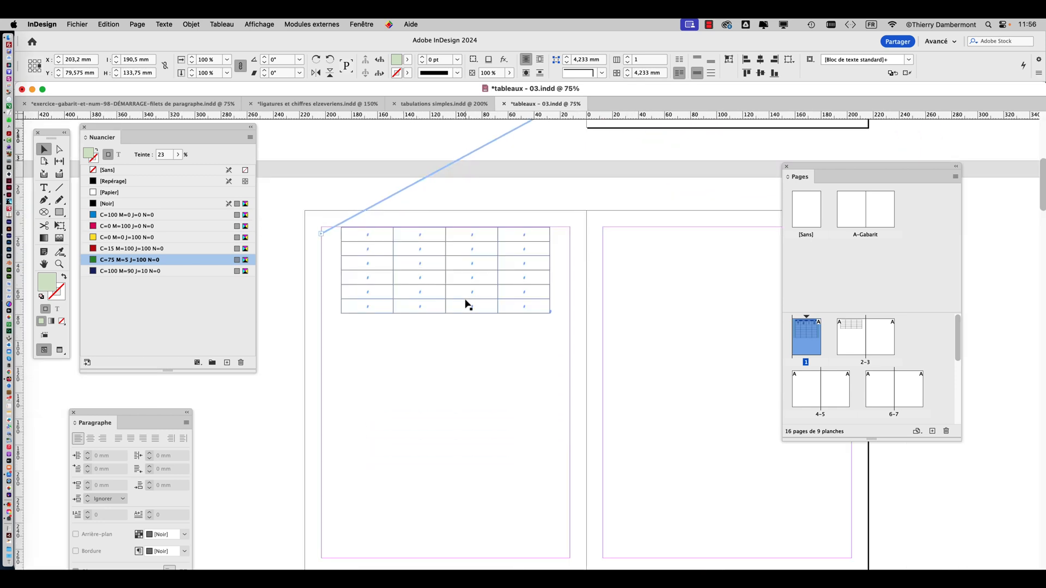
{"action": "scroll", "coordinate": [466, 305], "scroll_direction": "down", "scroll_amount": 1}
{"action": "left_click_drag", "start_coordinate": [553, 297], "coordinate": [537, 432]}
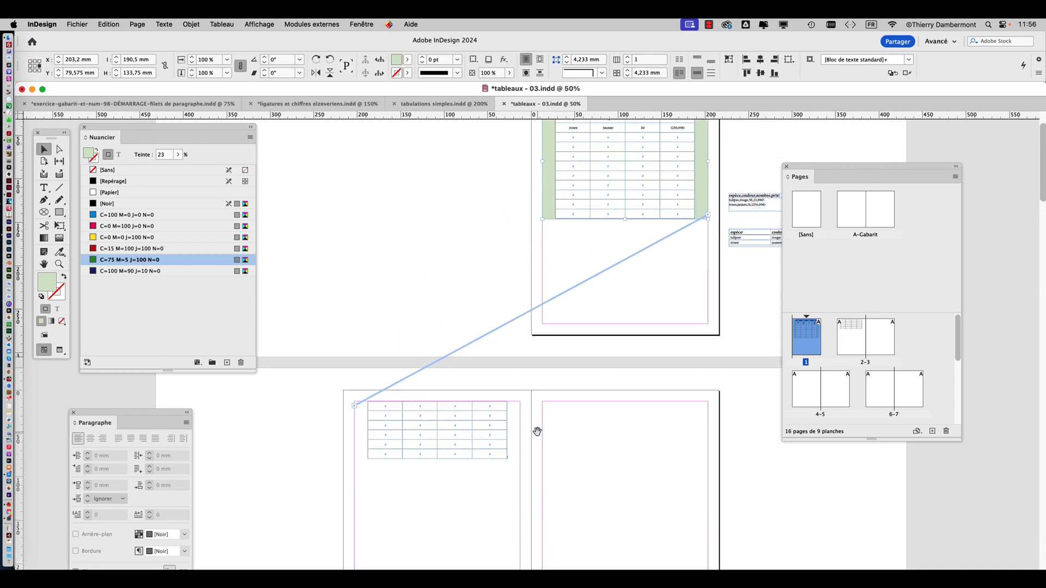
{"action": "scroll", "coordinate": [541, 420], "scroll_direction": "up", "scroll_amount": 2}
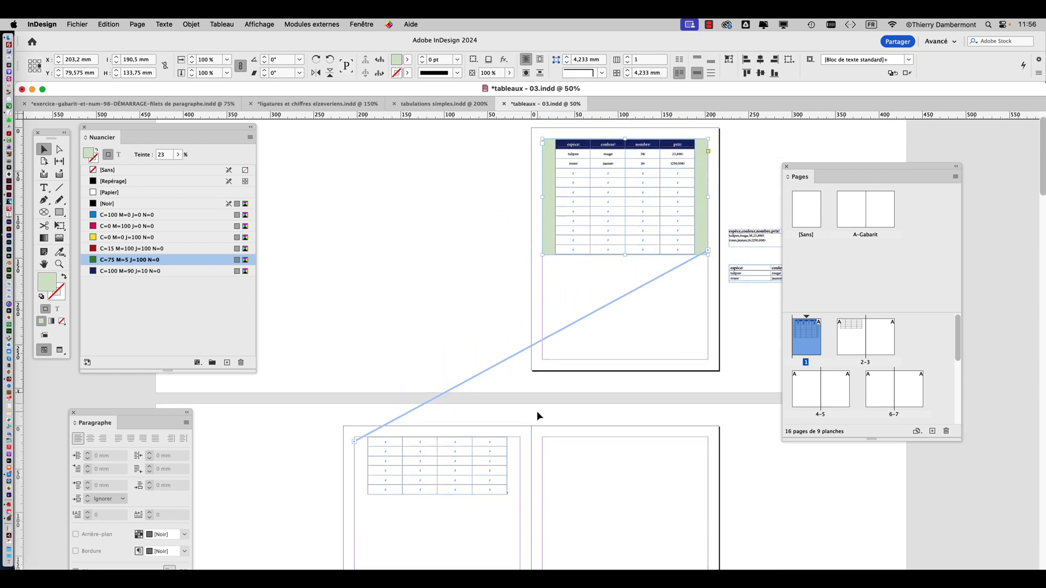
{"action": "left_click", "coordinate": [539, 416]}
Move the Pages overview further aside and compare the fill of the page 2 frame with the tinted page 1 frame
{"action": "left_click_drag", "start_coordinate": [812, 169], "coordinate": [858, 170]}
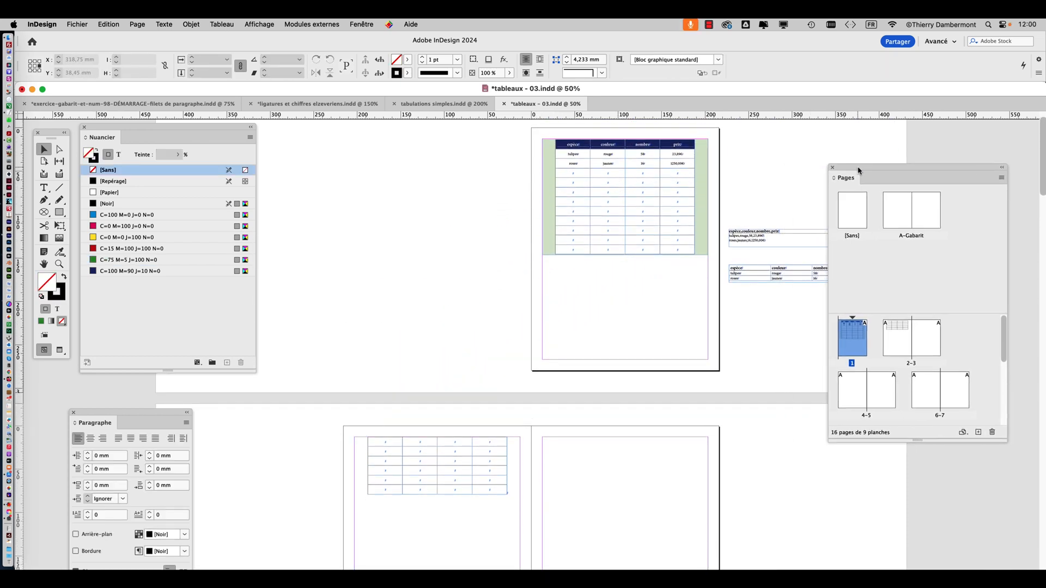
{"action": "scroll", "coordinate": [418, 199], "scroll_direction": "down", "scroll_amount": 10}
{"action": "left_click", "coordinate": [452, 355]}
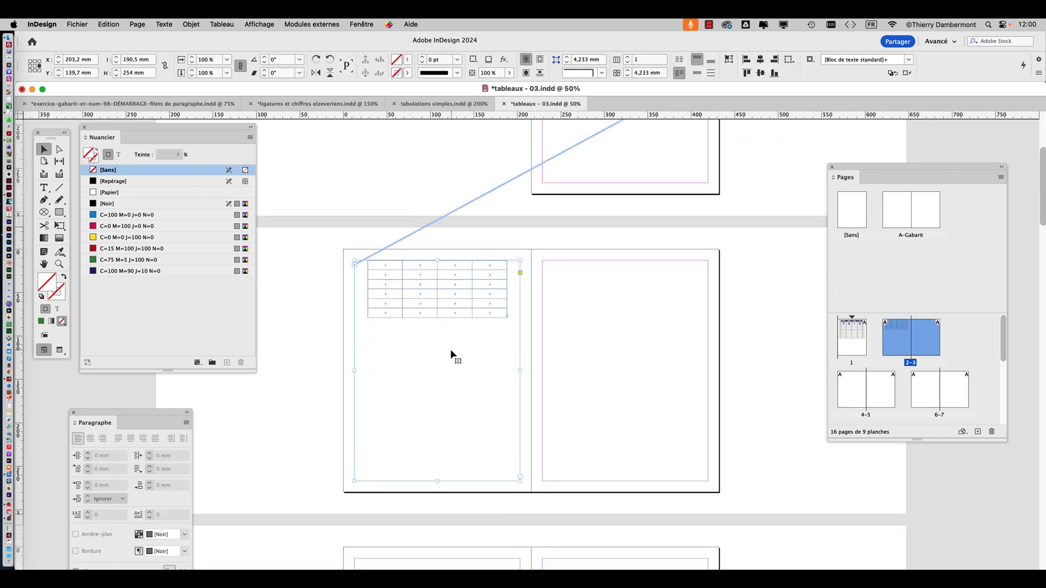
{"action": "scroll", "coordinate": [452, 347], "scroll_direction": "up", "scroll_amount": 10}
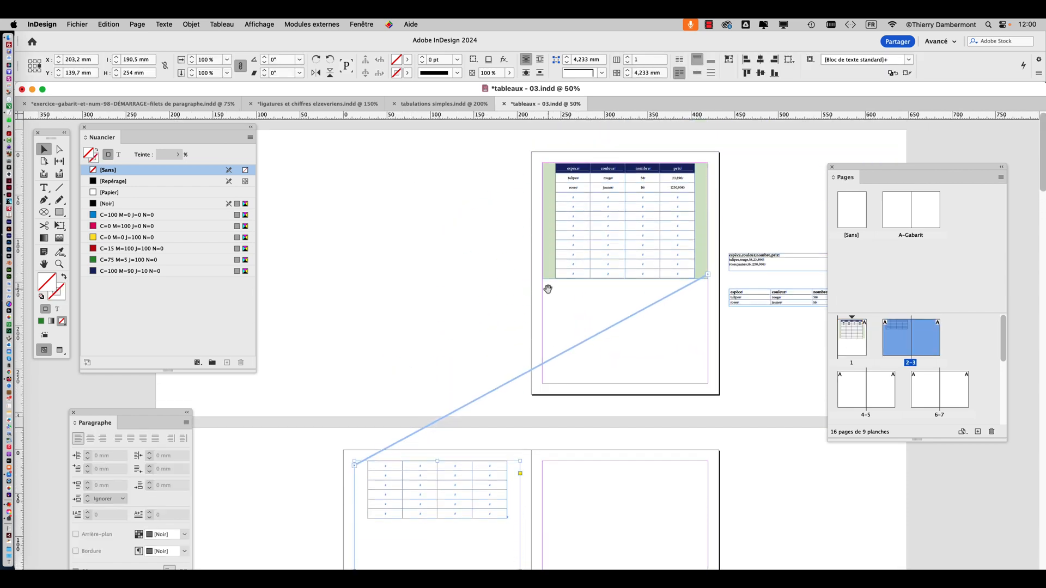
{"action": "left_click_drag", "start_coordinate": [492, 295], "coordinate": [477, 341]}
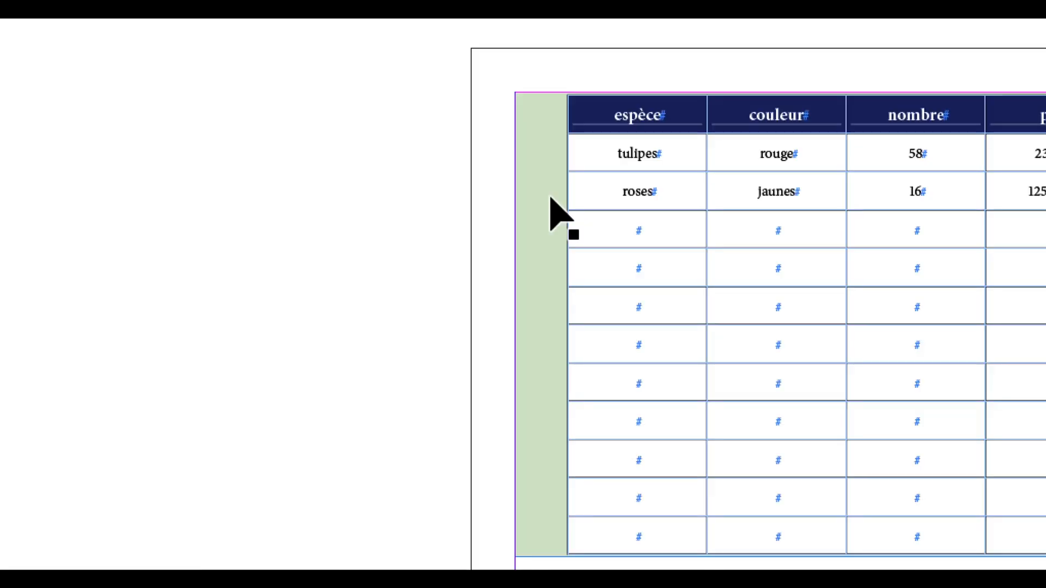
Select the tinted frame on page 1 and display the object styles next to the page
{"action": "left_click", "coordinate": [552, 199]}
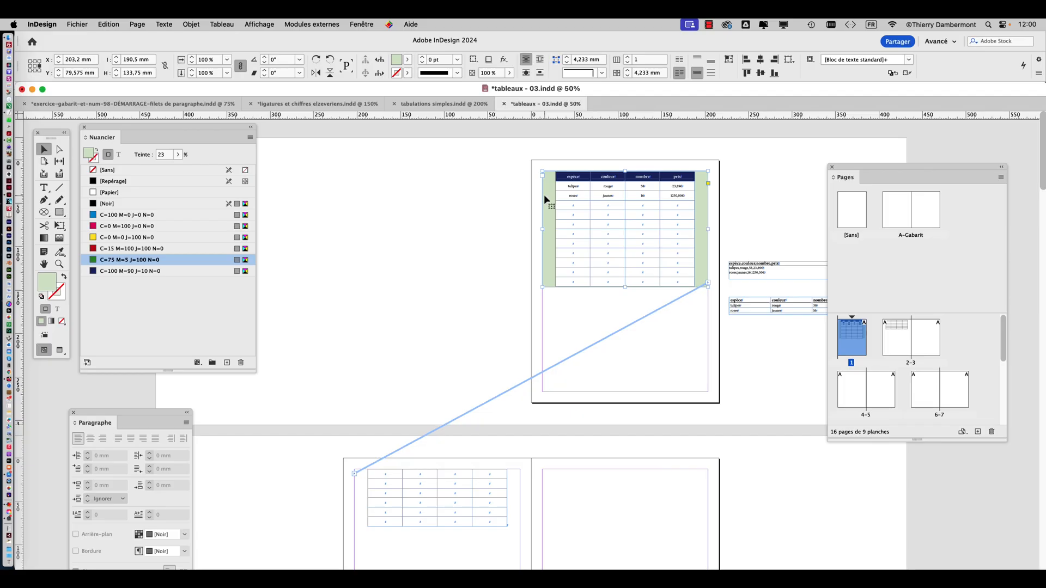
{"action": "left_click", "coordinate": [372, 24]}
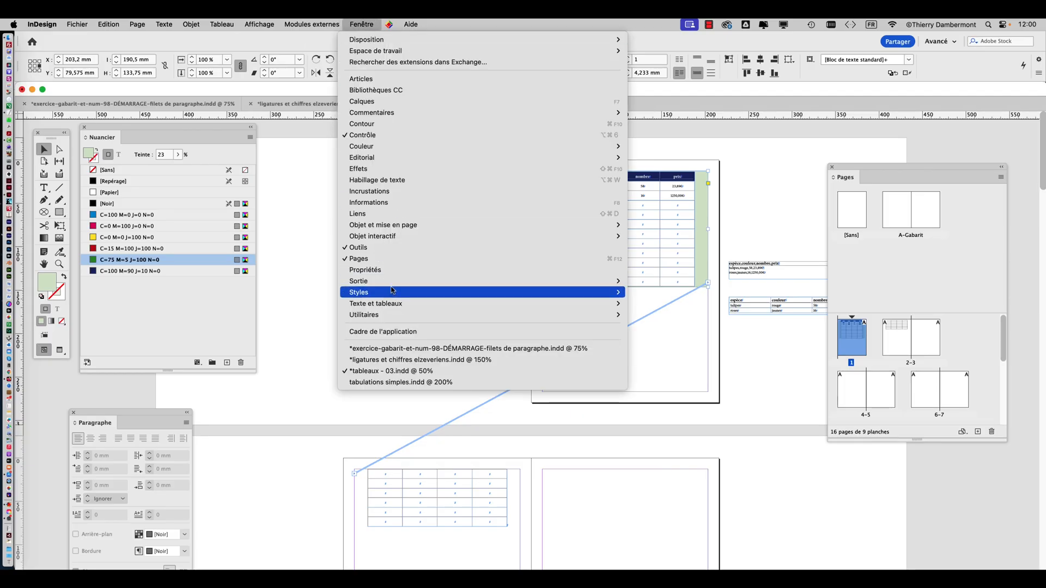
{"action": "mouse_move", "coordinate": [393, 293]}
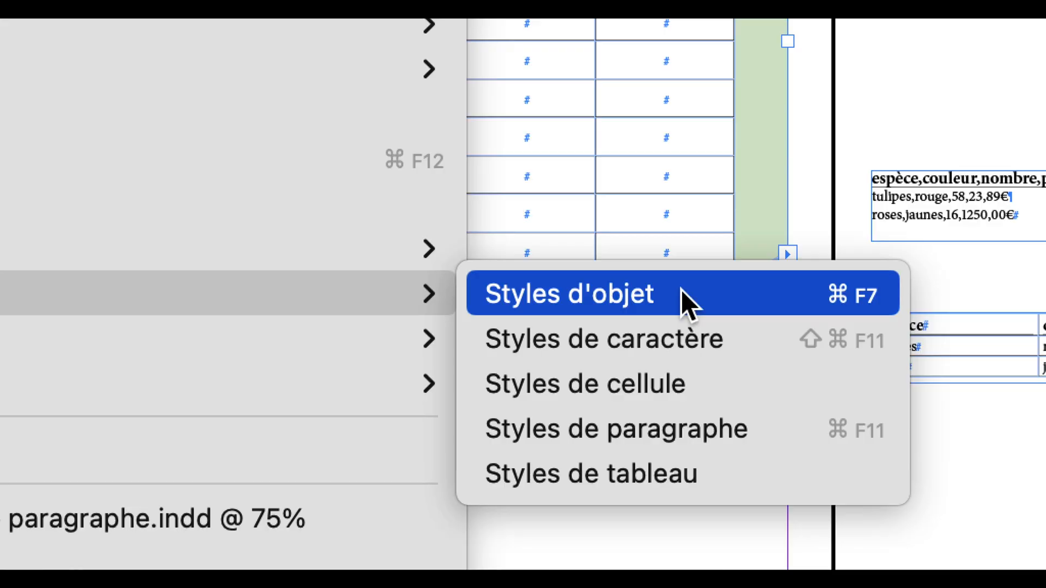
{"action": "left_click", "coordinate": [681, 290]}
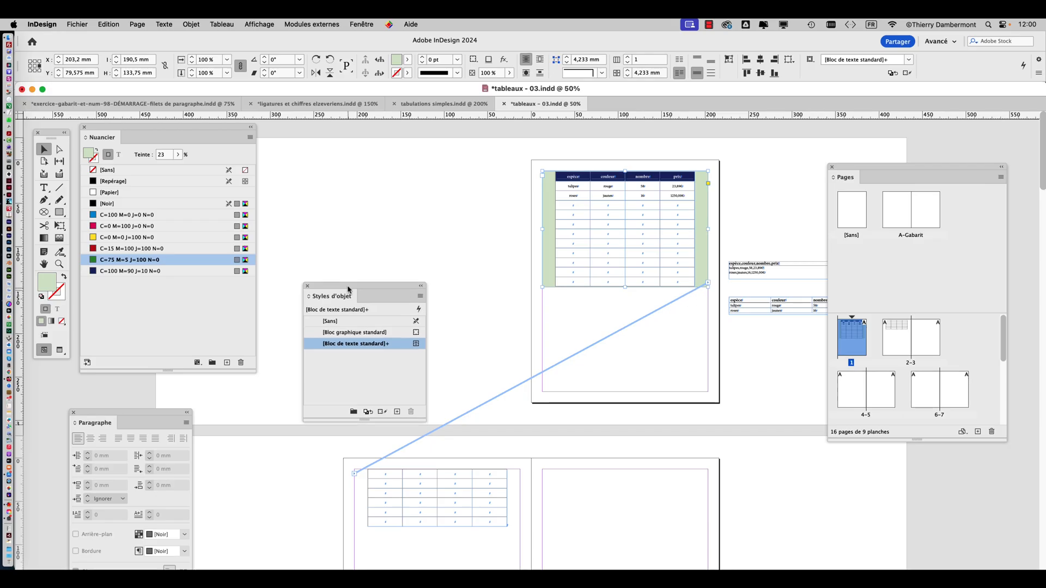
{"action": "left_click_drag", "start_coordinate": [347, 297], "coordinate": [380, 186]}
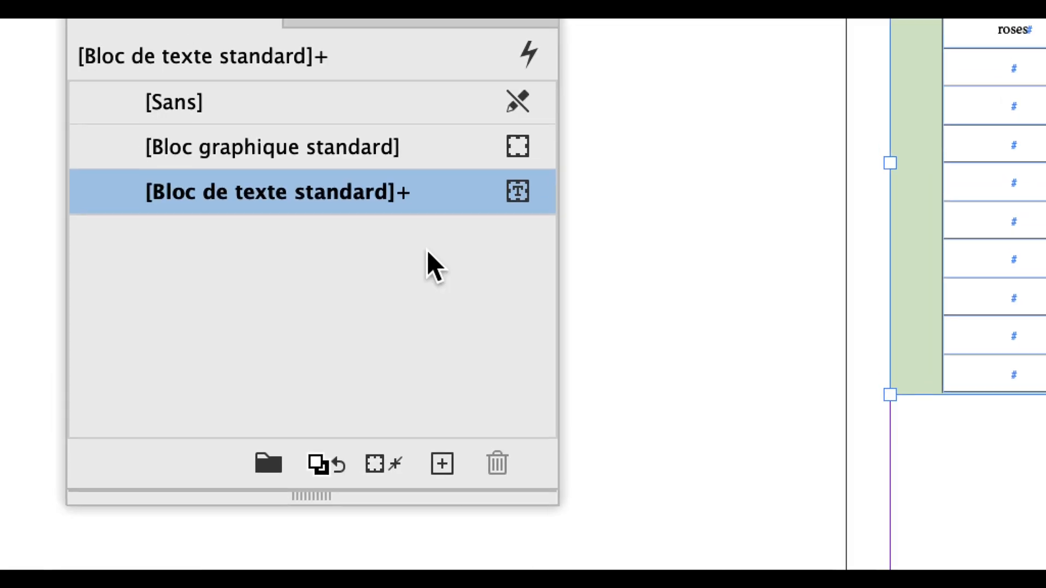
{"action": "mouse_move", "coordinate": [404, 203]}
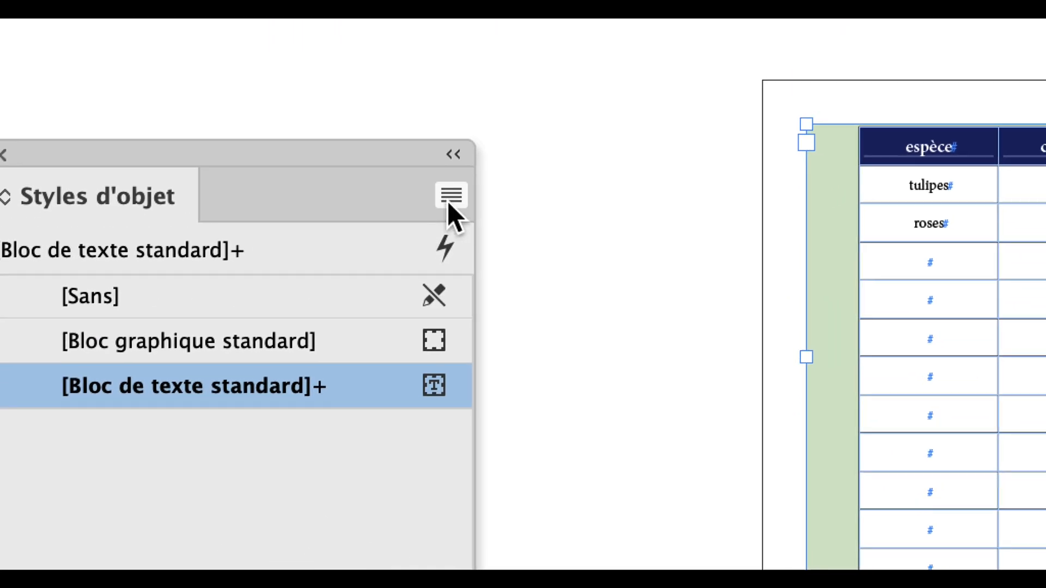
Create an object style from the tinted frame, based on [Bloc de texte standard], with the option to apply it to the selection enabled
{"action": "left_click", "coordinate": [449, 197]}
{"action": "left_click", "coordinate": [554, 227]}
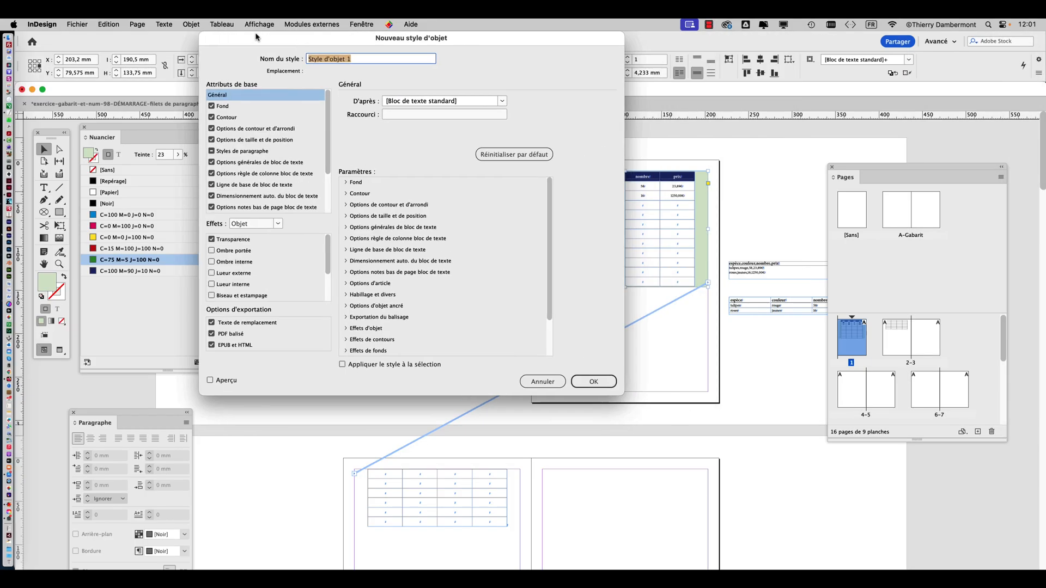
{"action": "left_click_drag", "start_coordinate": [255, 37], "coordinate": [195, 37]}
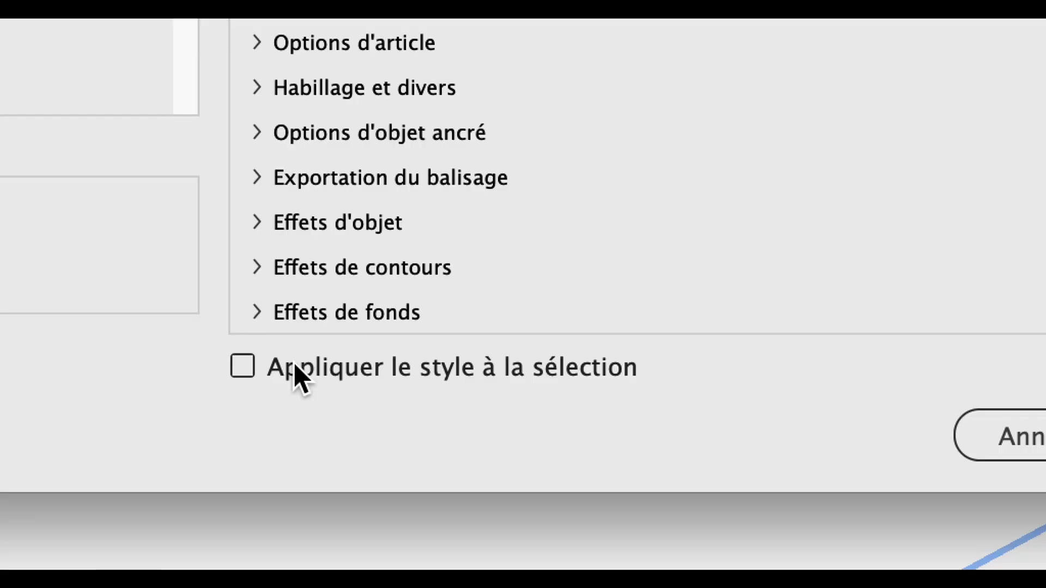
{"action": "left_click", "coordinate": [295, 368]}
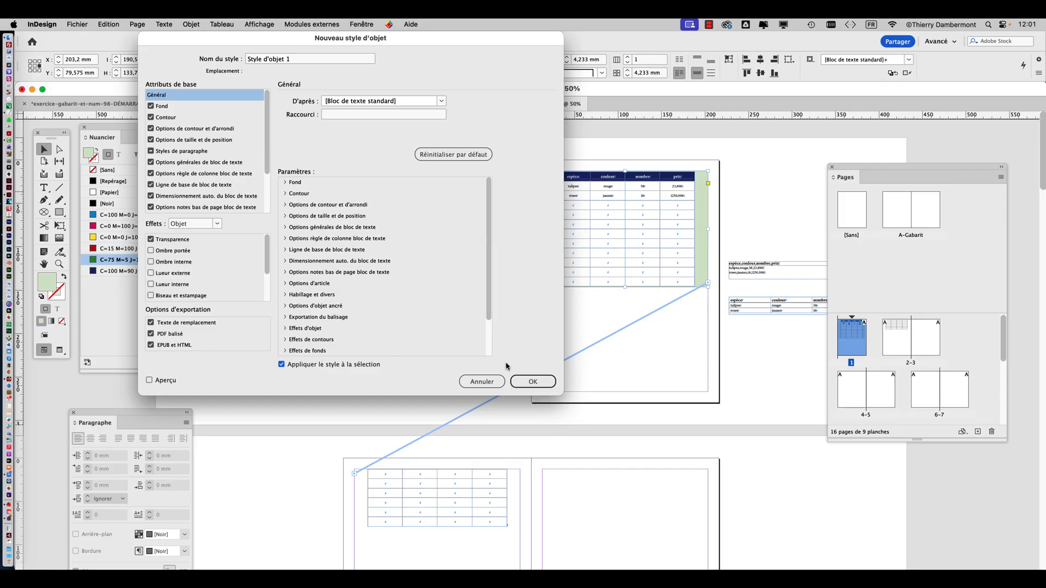
{"action": "left_click", "coordinate": [552, 383]}
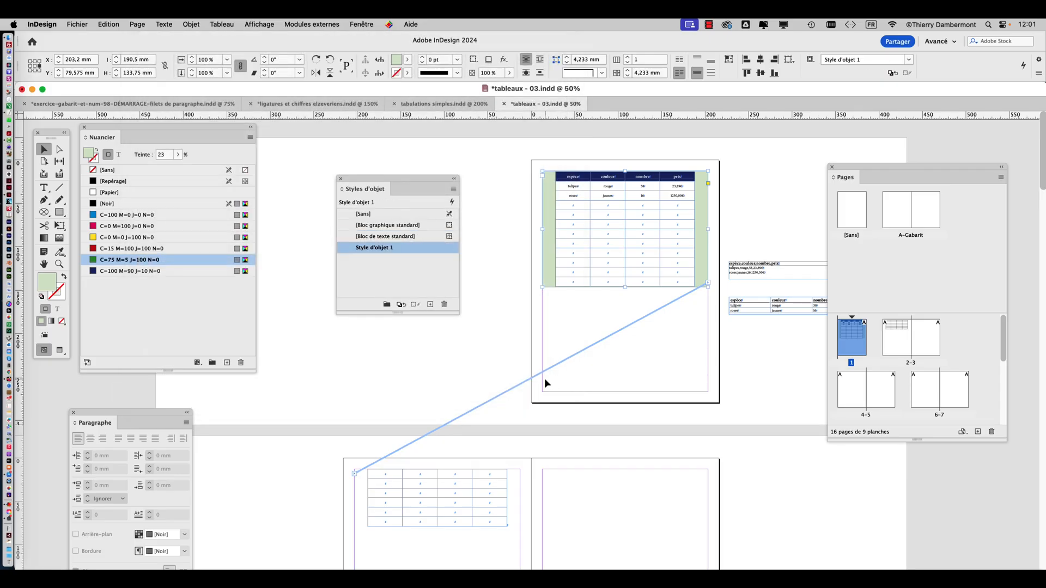
Apply Style d'objet 1 to the page 2 frame and examine the complete frame with the object styles moved aside
{"action": "scroll", "coordinate": [544, 378], "scroll_direction": "down", "scroll_amount": 2}
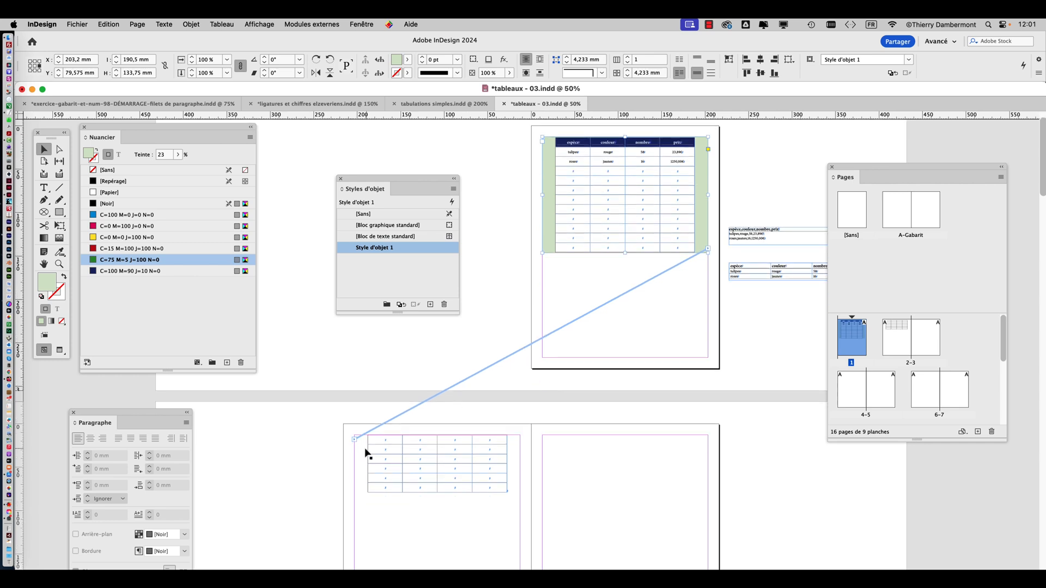
{"action": "scroll", "coordinate": [366, 452], "scroll_direction": "down", "scroll_amount": 2}
{"action": "left_click", "coordinate": [357, 430]}
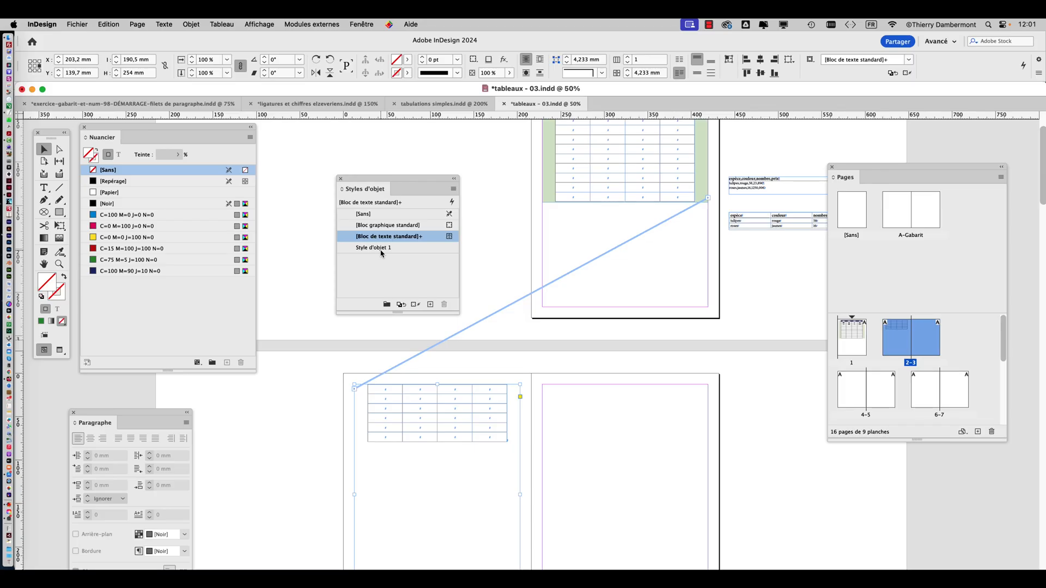
{"action": "left_click", "coordinate": [382, 251]}
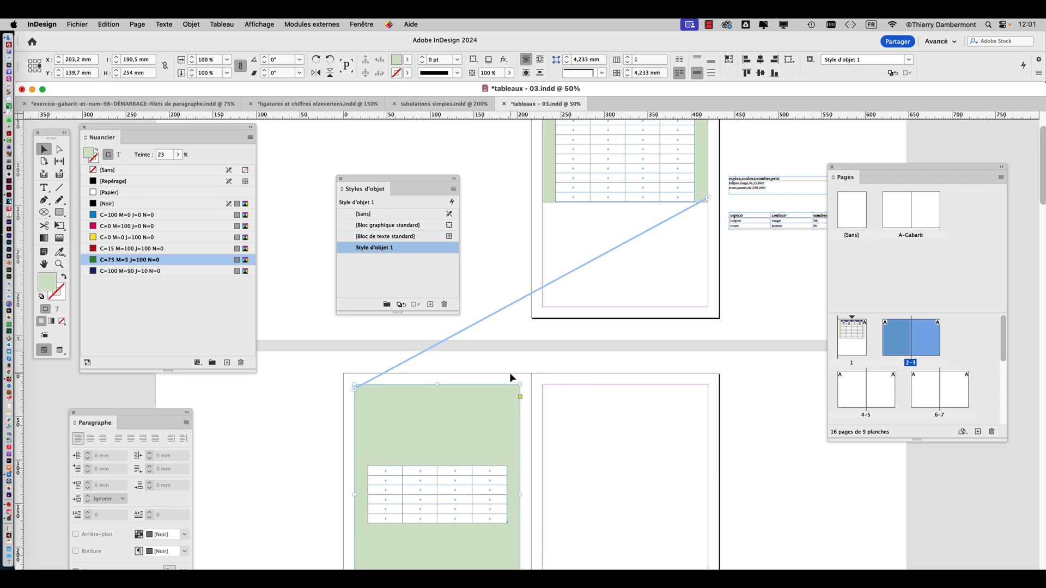
{"action": "scroll", "coordinate": [509, 372], "scroll_direction": "down", "scroll_amount": 3}
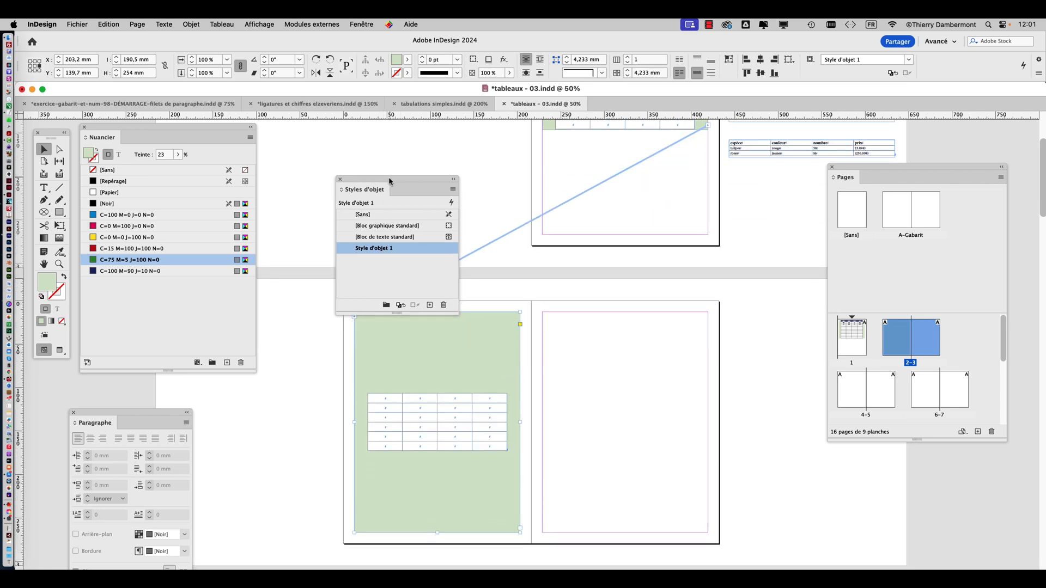
{"action": "left_click_drag", "start_coordinate": [389, 178], "coordinate": [310, 136]}
{"action": "scroll", "coordinate": [605, 330], "scroll_direction": "up", "scroll_amount": 3}
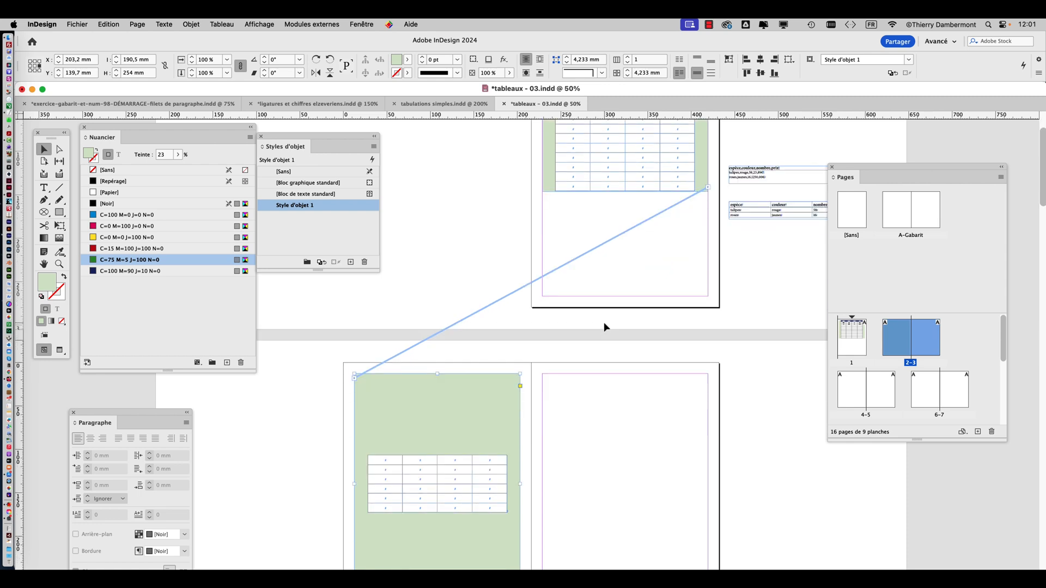
Undo the style's application to the page 2 frame and the creation of the object style, then deselect
{"action": "key", "text": "super+z"}
{"action": "key", "text": "super+z"}
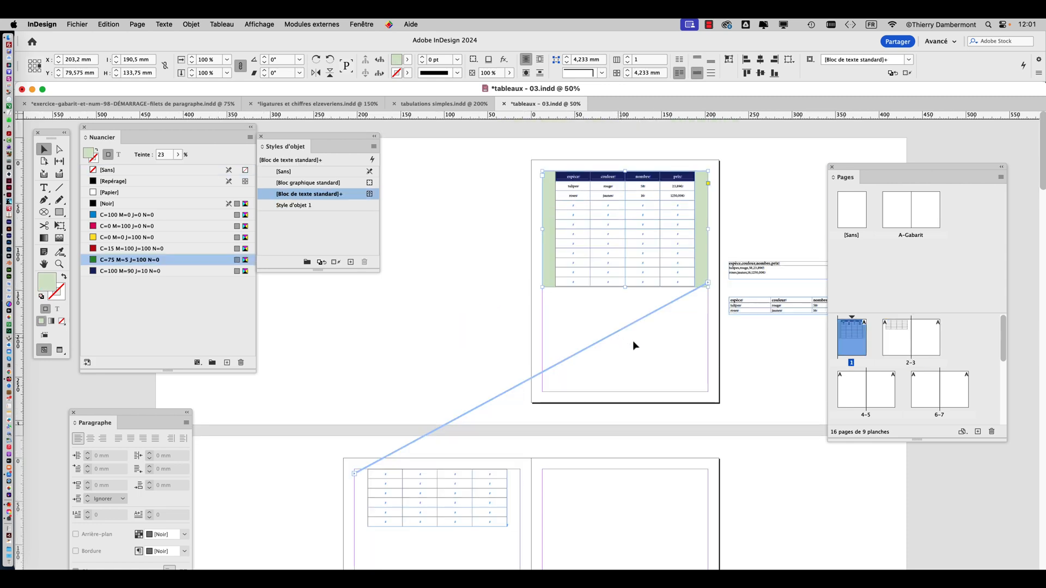
{"action": "key", "text": "super+z"}
{"action": "left_click", "coordinate": [475, 260]}
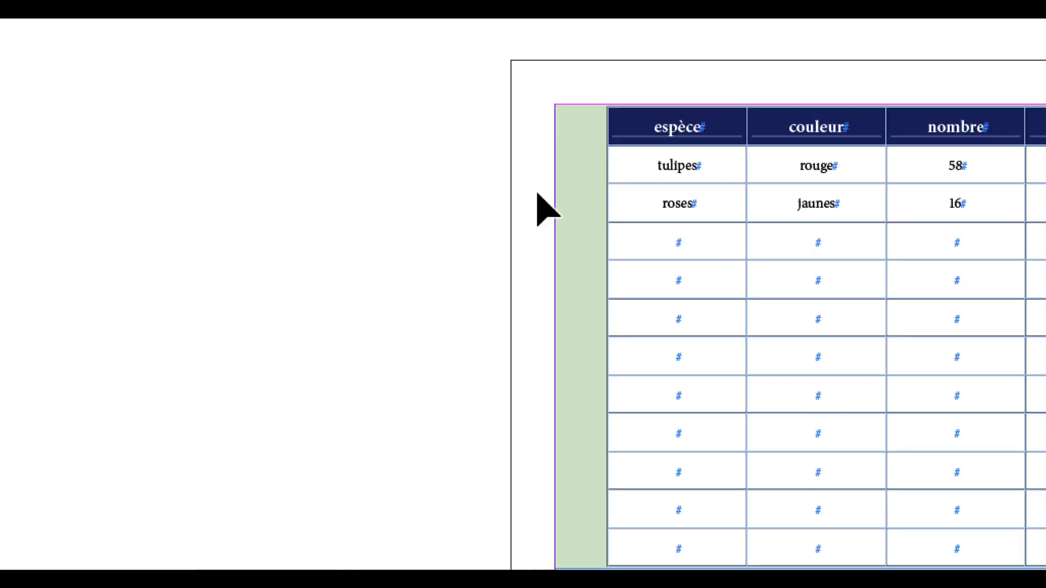
Create an object style from the tinted page 1 frame with application to the selection turned off, and assign it to that frame manually
{"action": "left_click", "coordinate": [569, 181]}
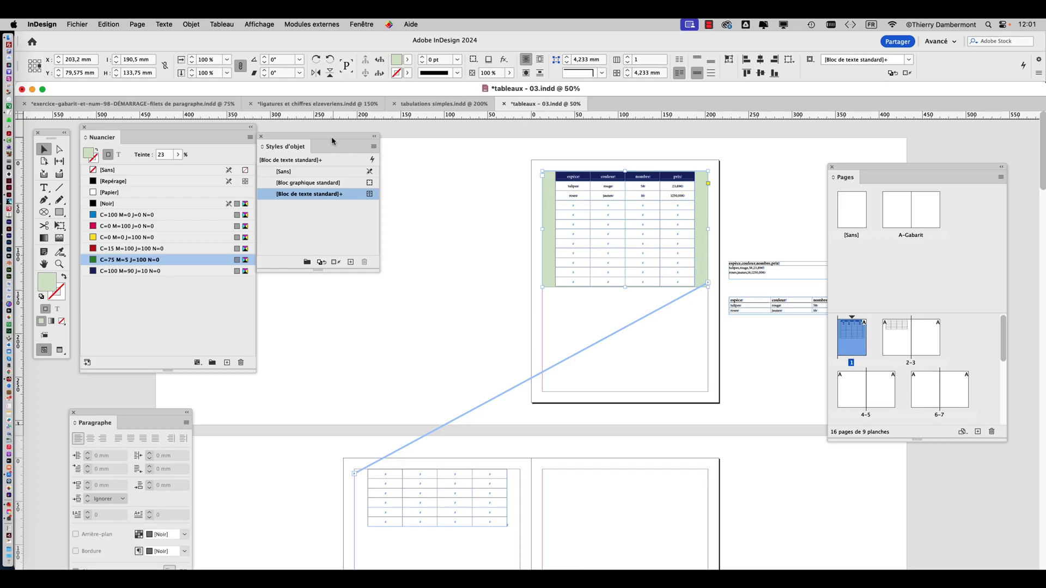
{"action": "left_click_drag", "start_coordinate": [333, 141], "coordinate": [408, 168]}
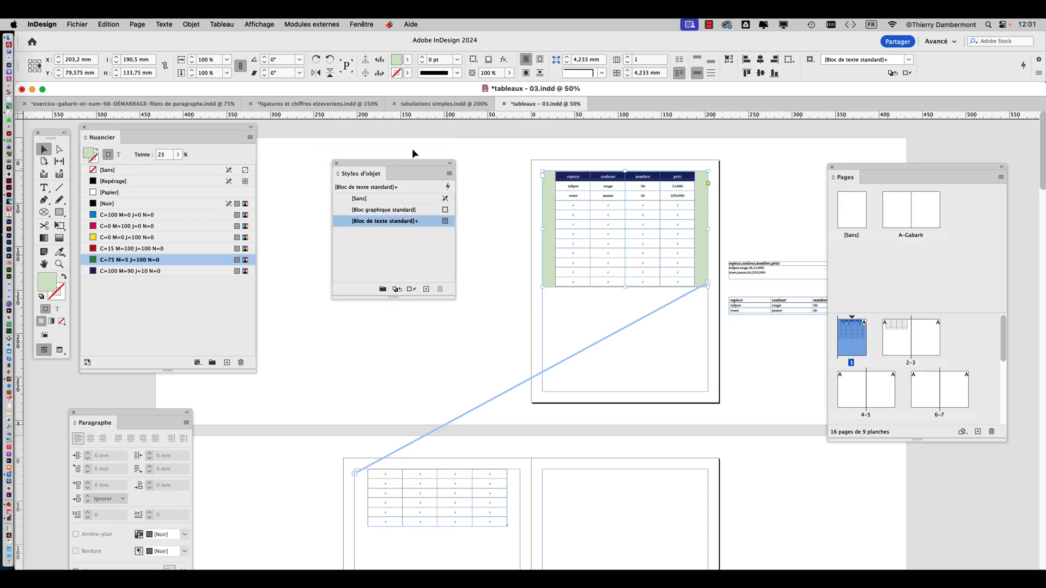
{"action": "left_click", "coordinate": [354, 24]}
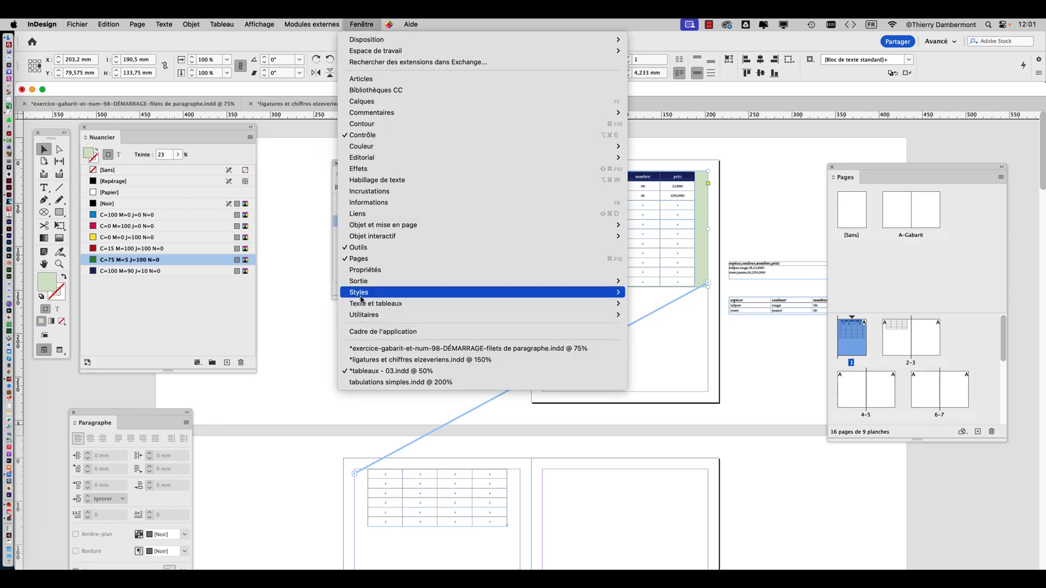
{"action": "left_click", "coordinate": [298, 165]}
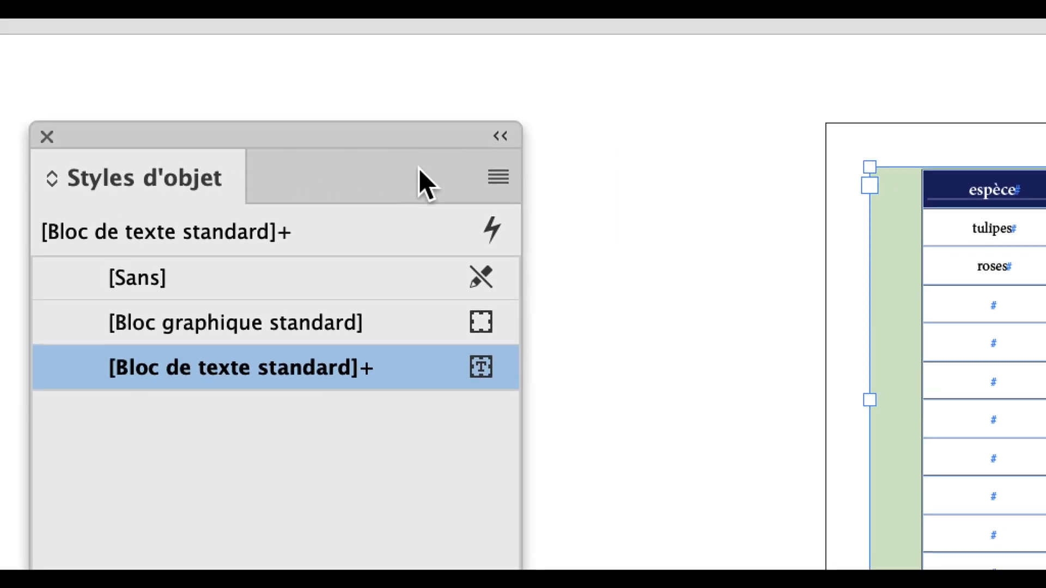
{"action": "left_click", "coordinate": [498, 178]}
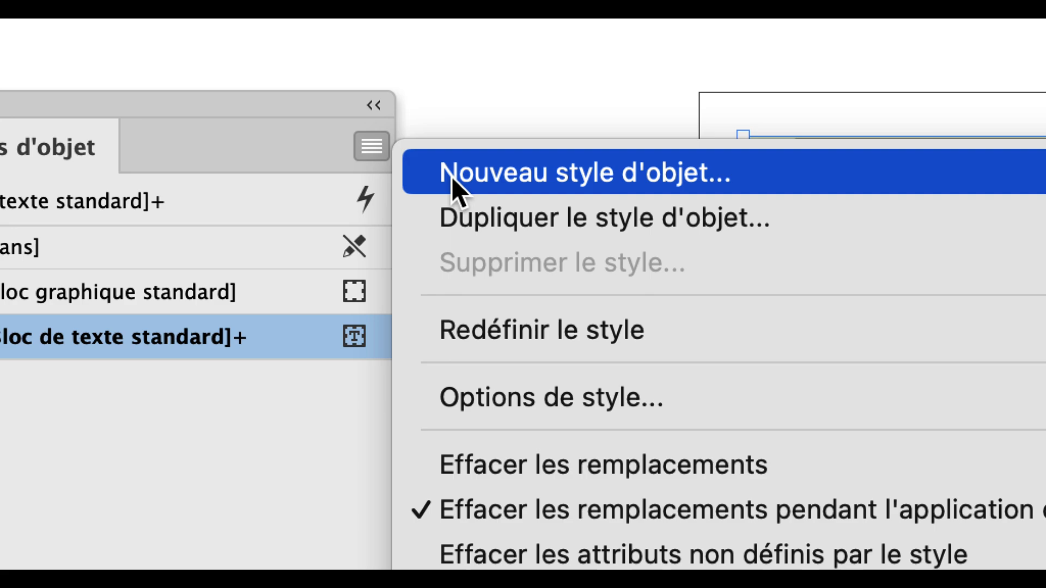
{"action": "left_click", "coordinate": [452, 177]}
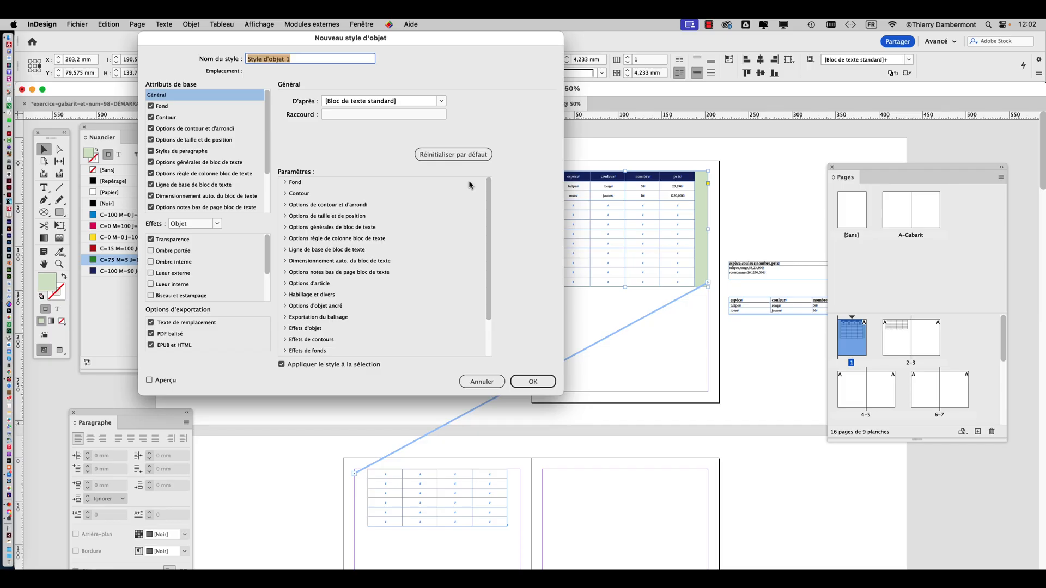
{"action": "left_click", "coordinate": [528, 386]}
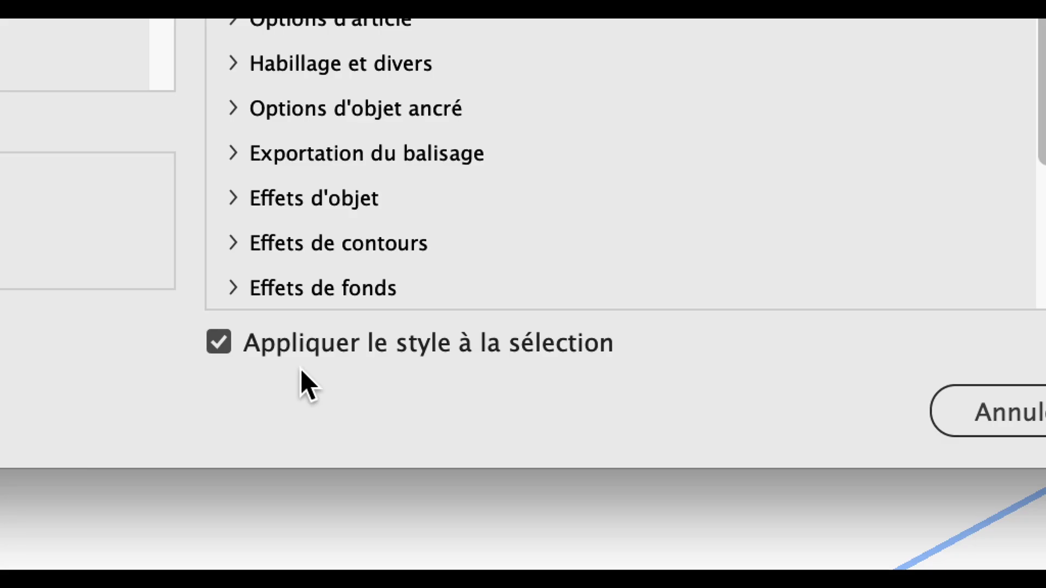
{"action": "left_click", "coordinate": [293, 346]}
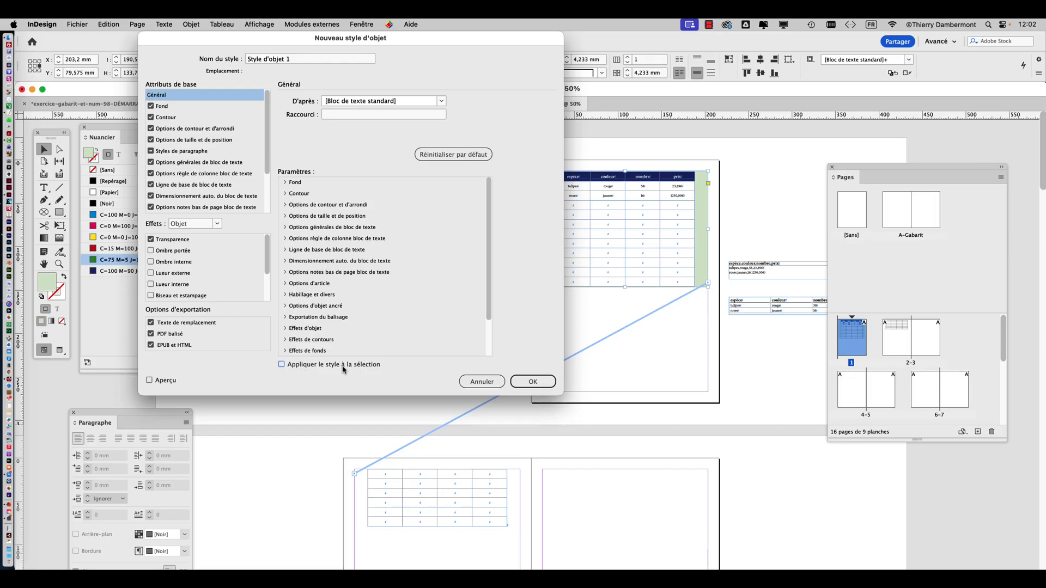
{"action": "left_click", "coordinate": [518, 387]}
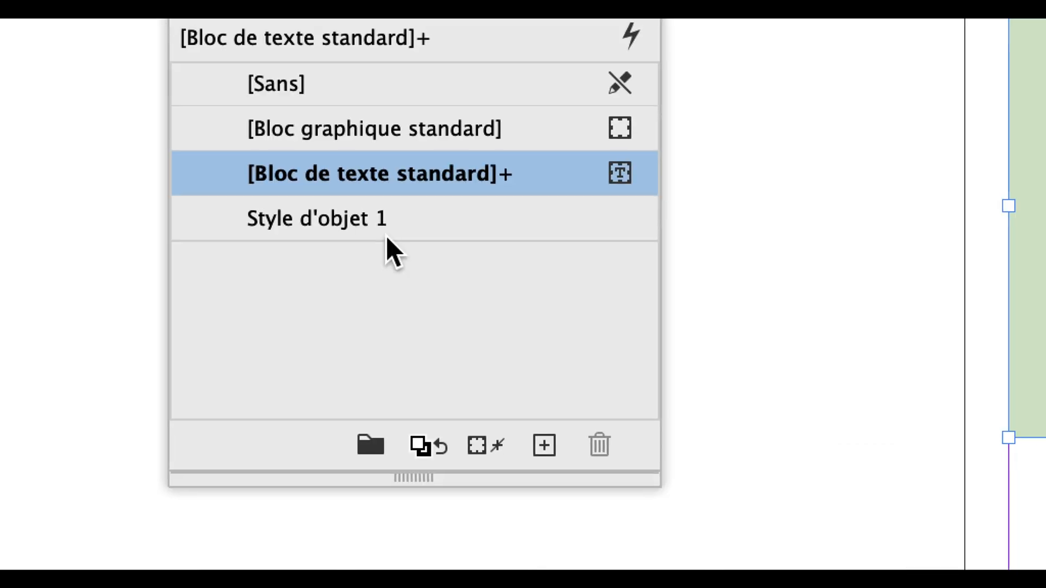
{"action": "left_click", "coordinate": [396, 235]}
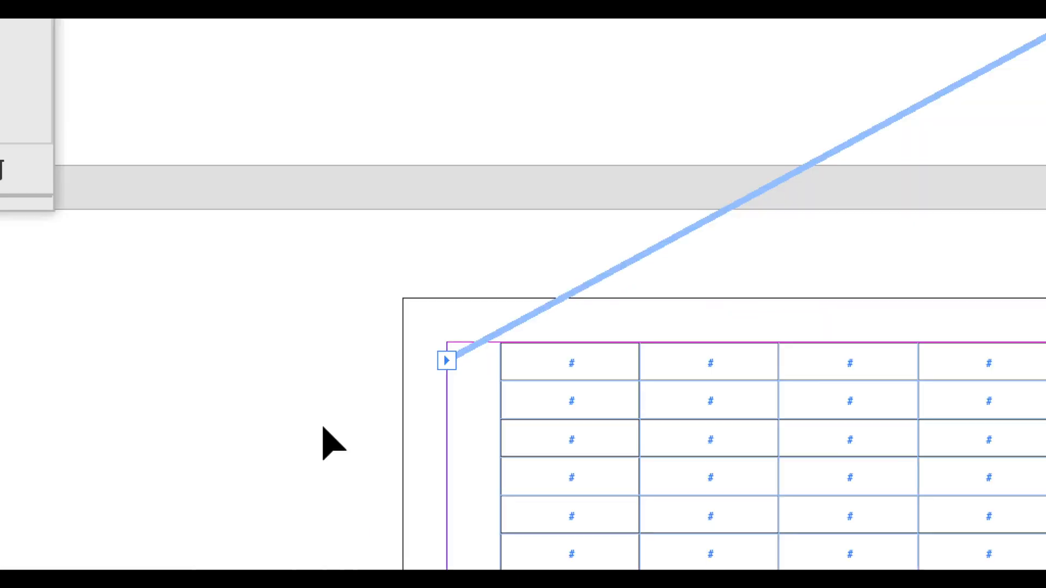
Apply Style d'objet 1 to the threaded frame on page 2 and move the object styles clear of the page
{"action": "left_click", "coordinate": [323, 428]}
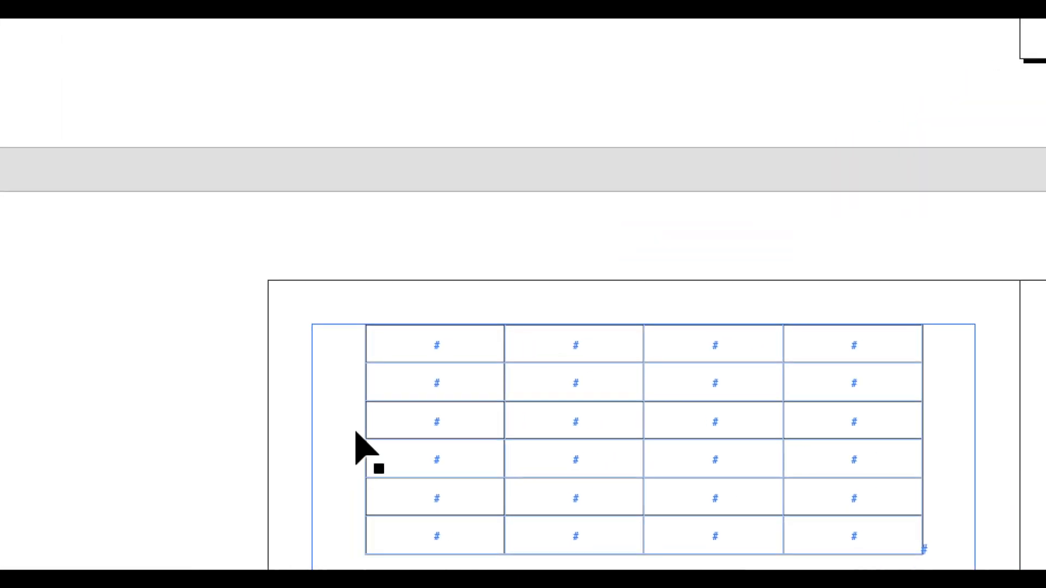
{"action": "left_click", "coordinate": [457, 441]}
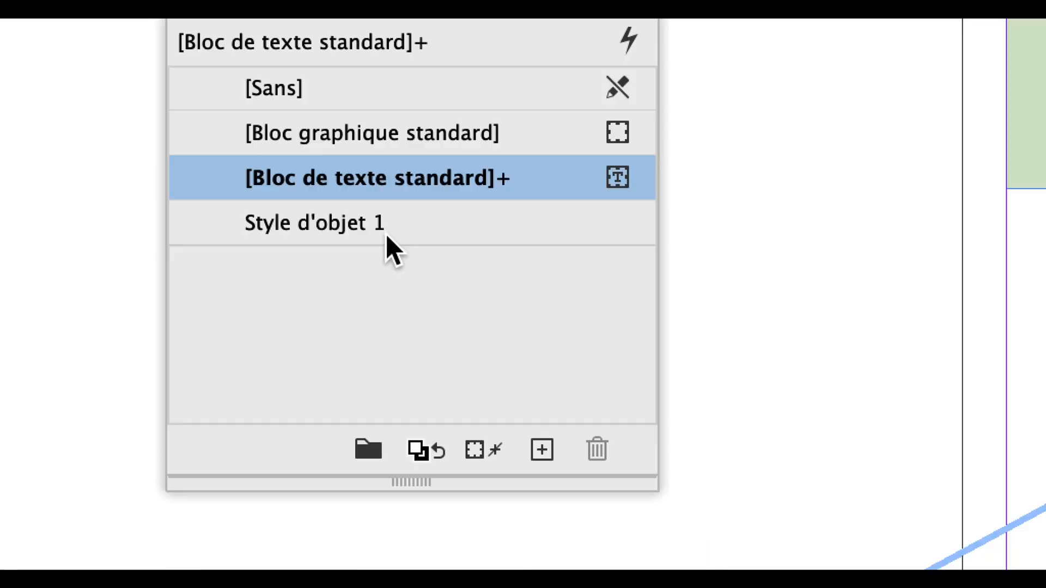
{"action": "left_click", "coordinate": [386, 235]}
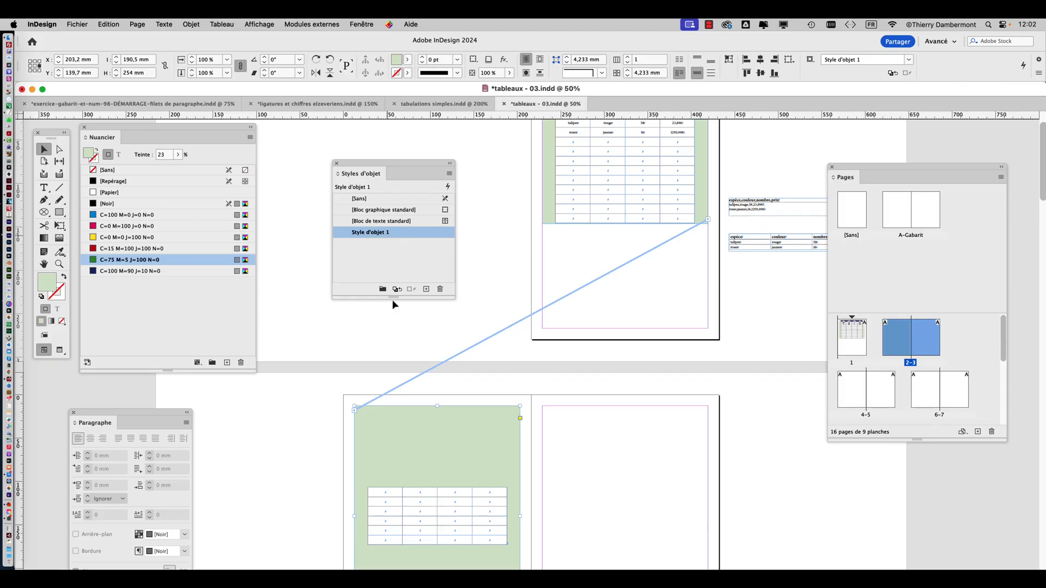
{"action": "scroll", "coordinate": [515, 455], "scroll_direction": "down", "scroll_amount": 4}
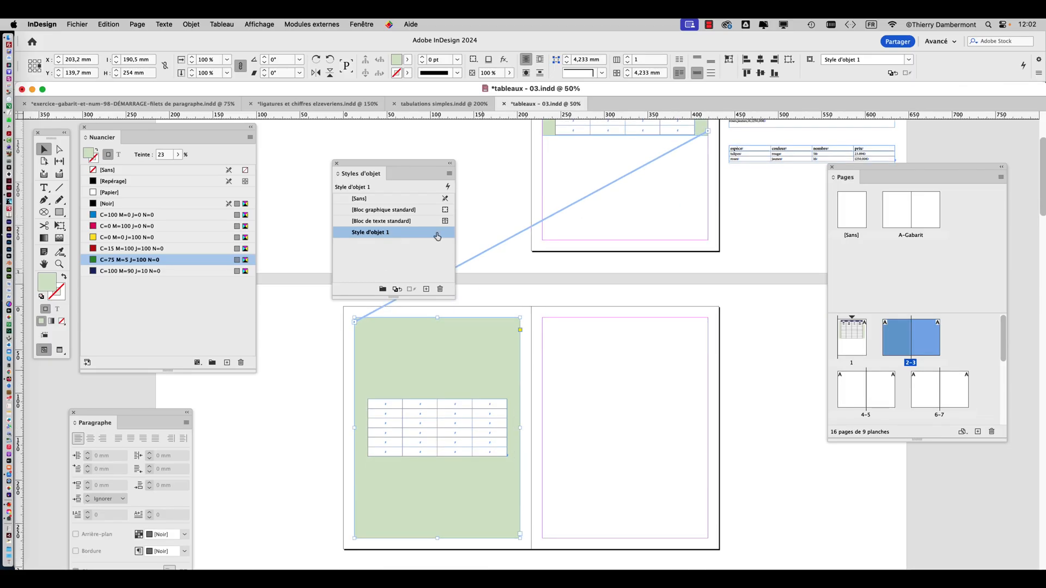
{"action": "left_click_drag", "start_coordinate": [378, 166], "coordinate": [329, 138]}
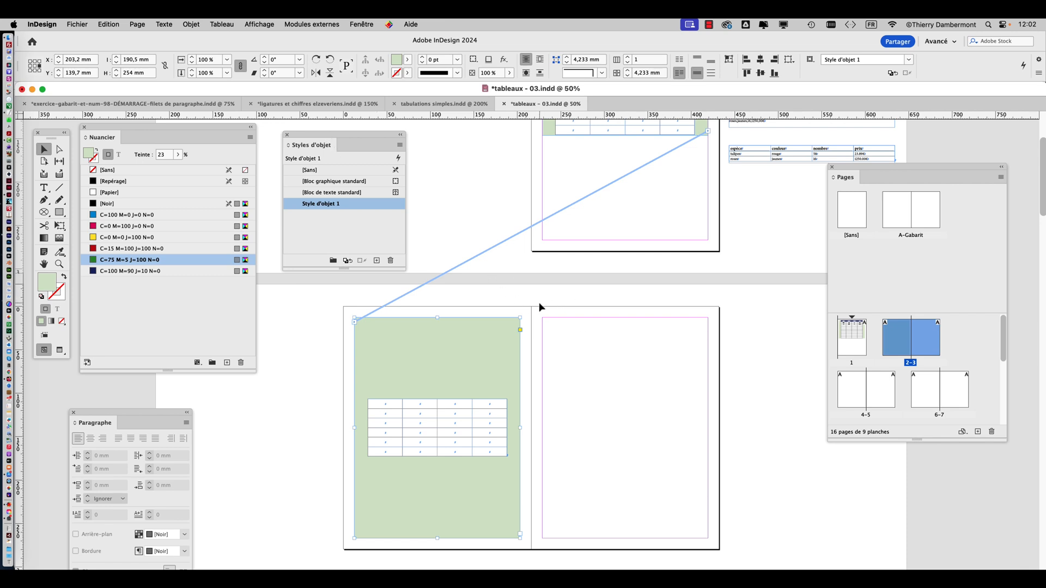
Deselect all objects and choose Style d'objet 1 as the default style for new frames
{"action": "scroll", "coordinate": [539, 307], "scroll_direction": "down", "scroll_amount": 1}
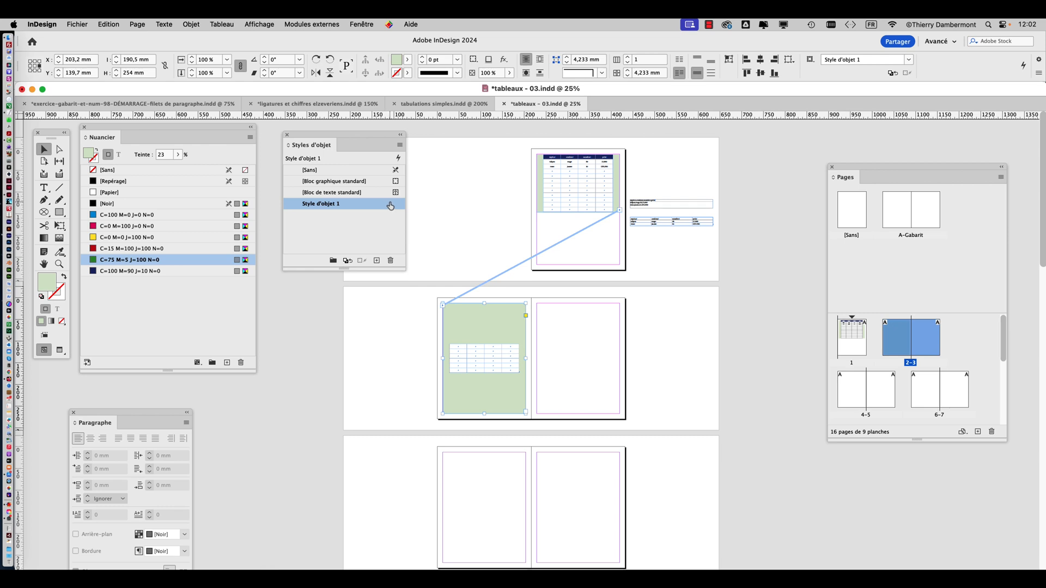
{"action": "left_click", "coordinate": [426, 198]}
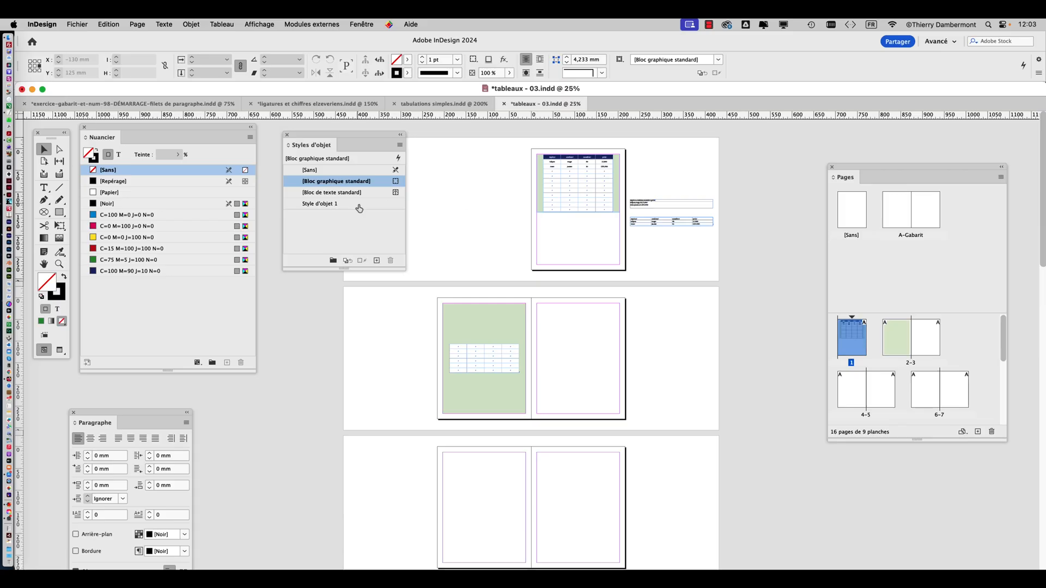
{"action": "left_click", "coordinate": [15, 211]}
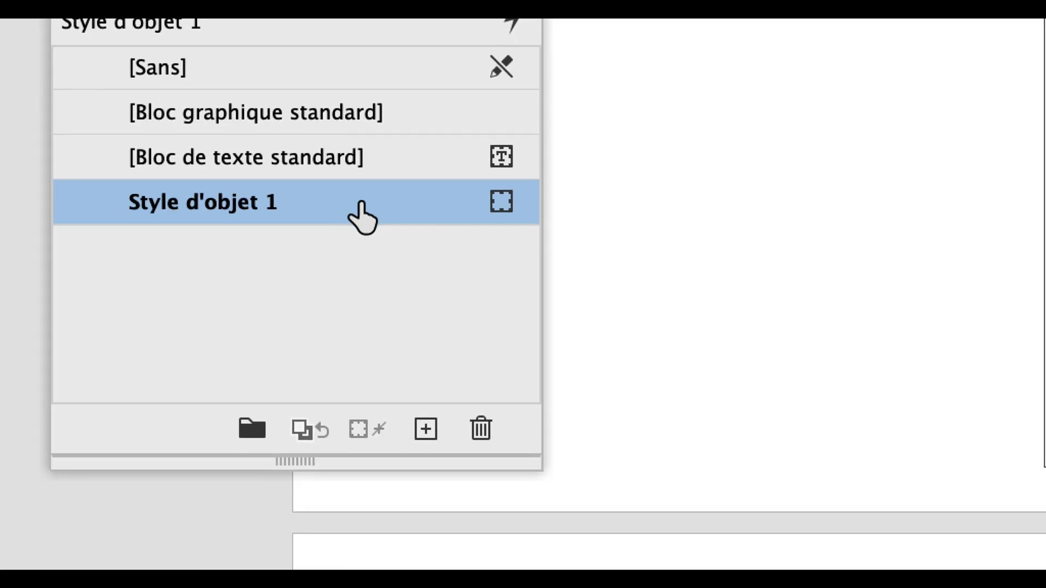
Edit Style d'objet 1 with preview enabled and change its fill swatch to C=0 M=0 J=100 N=0
{"action": "right_click", "coordinate": [361, 205]}
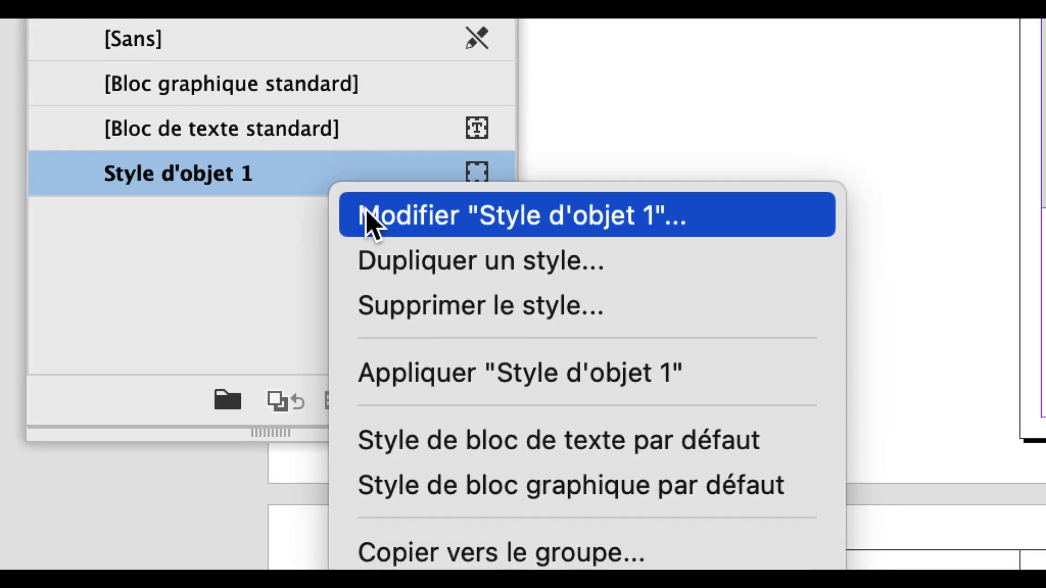
{"action": "left_click", "coordinate": [366, 213]}
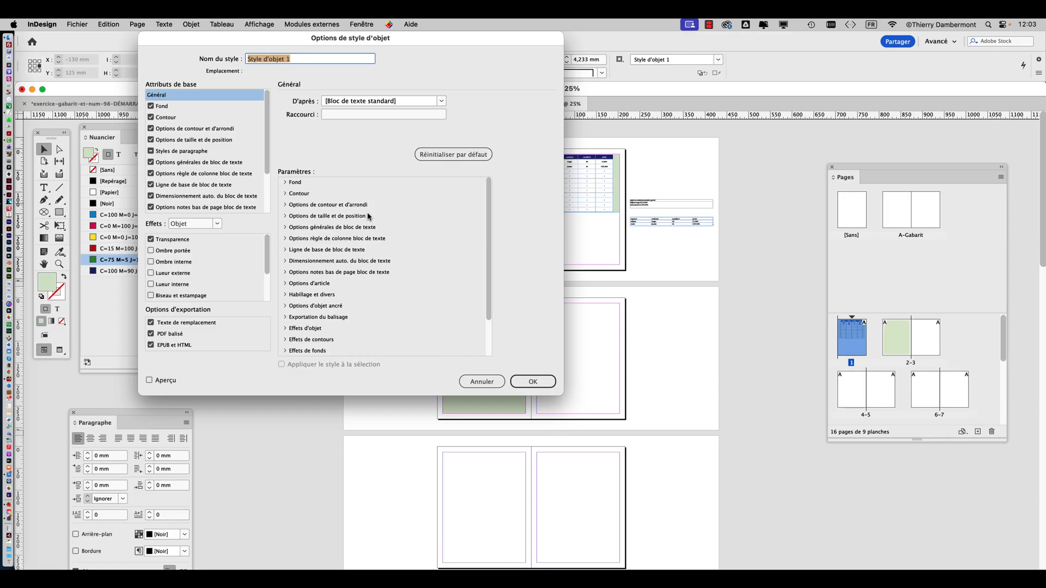
{"action": "left_click_drag", "start_coordinate": [265, 43], "coordinate": [760, 55]}
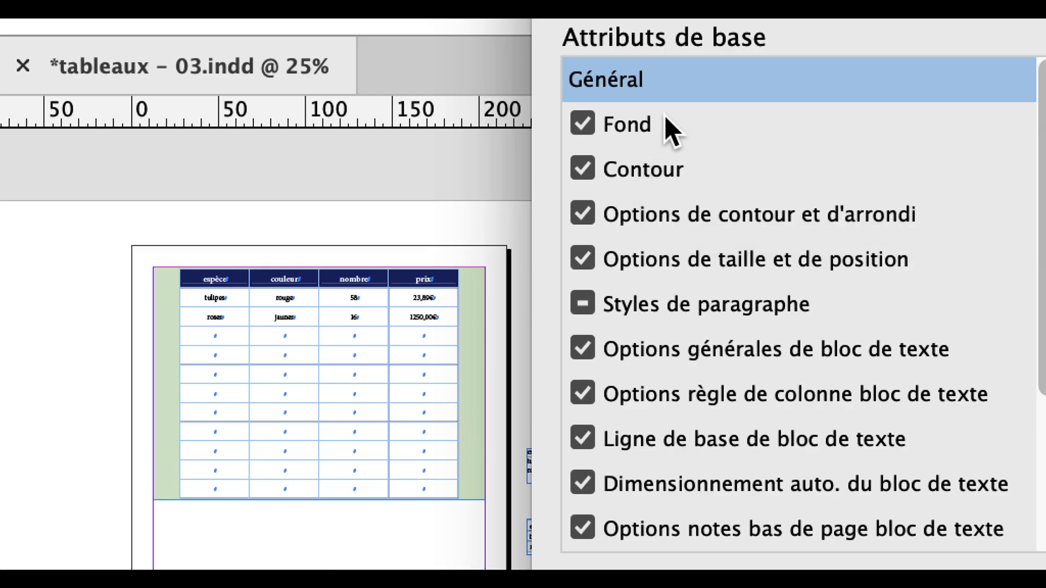
{"action": "left_click", "coordinate": [665, 119]}
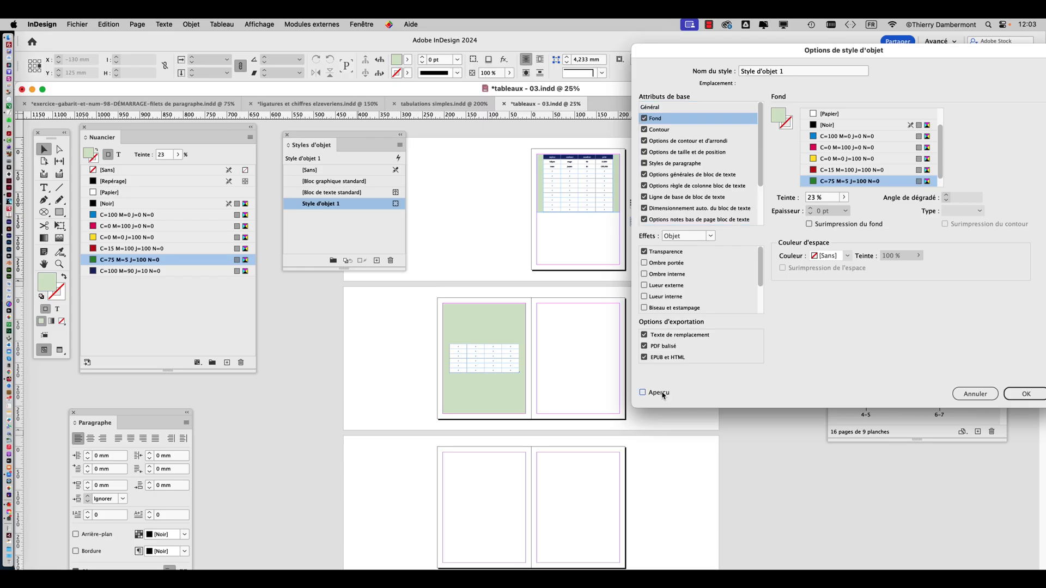
{"action": "left_click", "coordinate": [835, 171]}
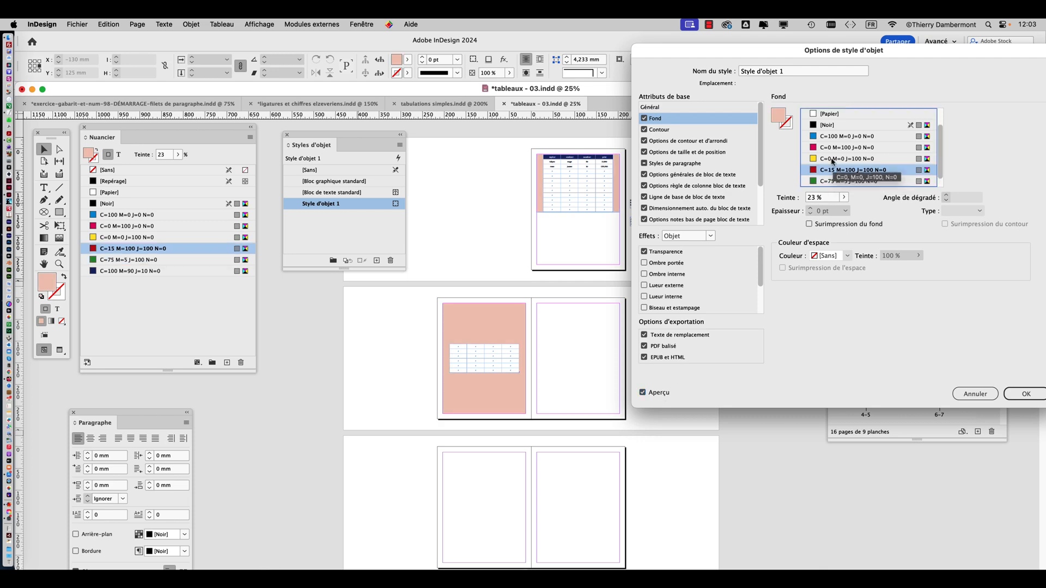
{"action": "left_click", "coordinate": [831, 160]}
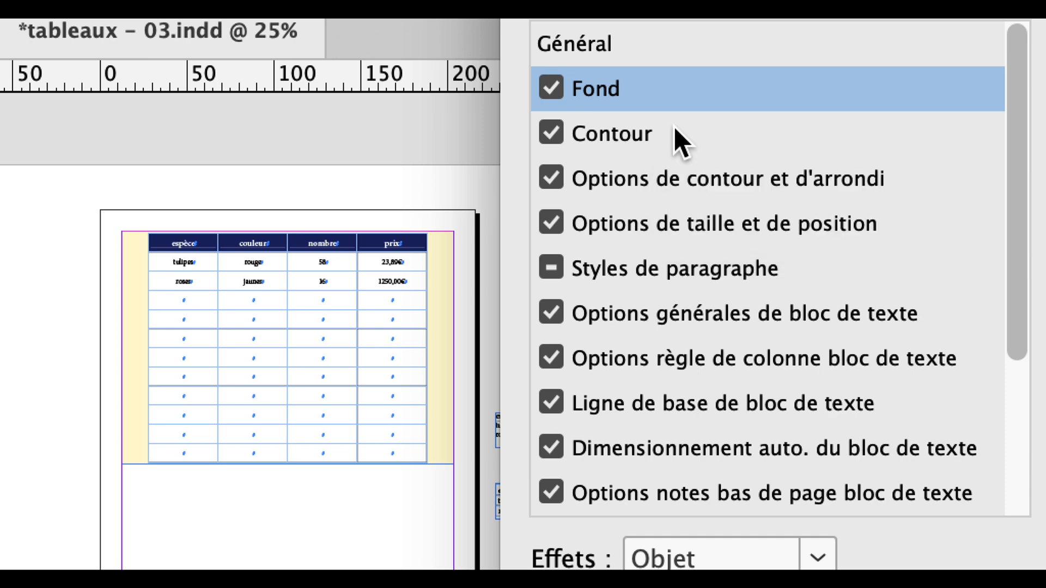
Give Style d'objet 1 a C=100 M=0 J=0 N=0 stroke of 4 pt with the Continu line type
{"action": "left_click", "coordinate": [675, 130]}
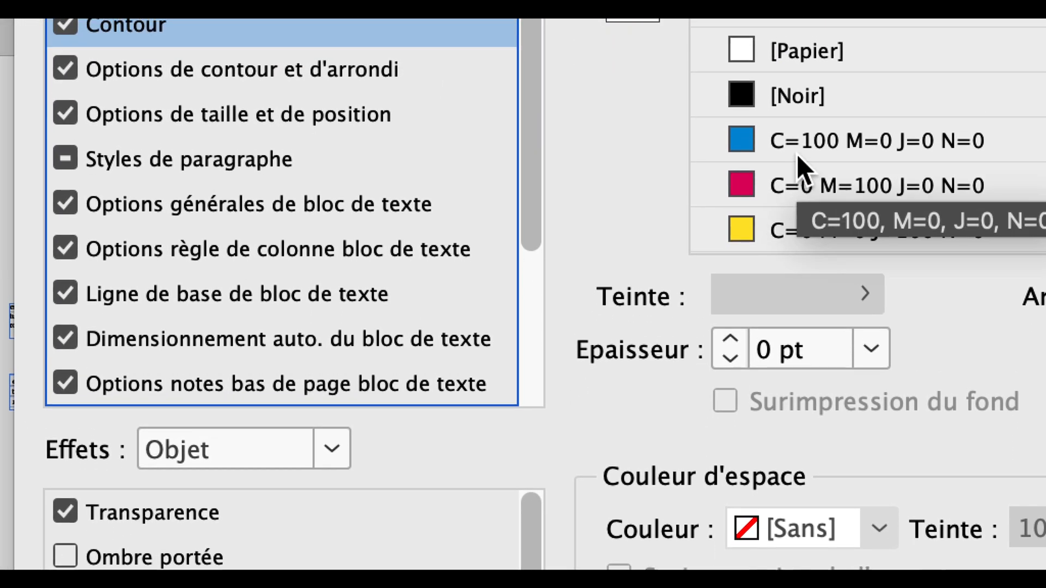
{"action": "left_click", "coordinate": [797, 139]}
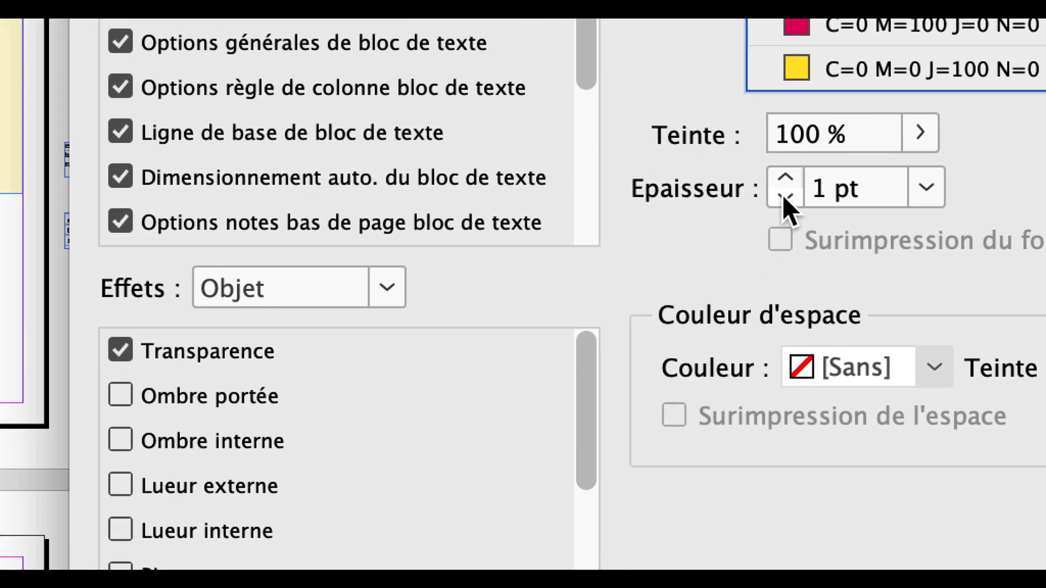
{"action": "left_click", "coordinate": [735, 351]}
{"action": "left_click", "coordinate": [735, 351]}
{"action": "left_click", "coordinate": [736, 351]}
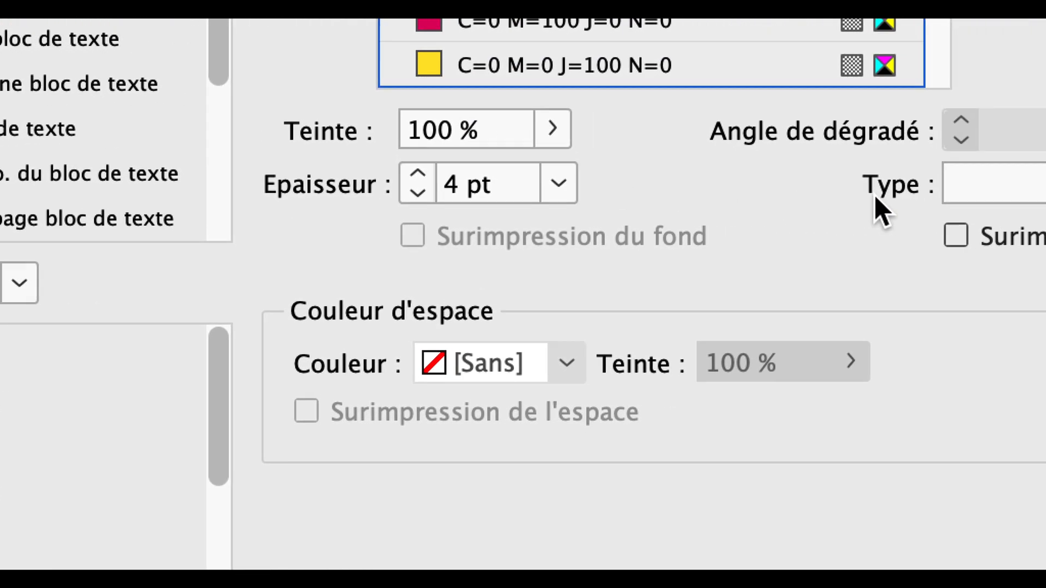
{"action": "left_click", "coordinate": [882, 184]}
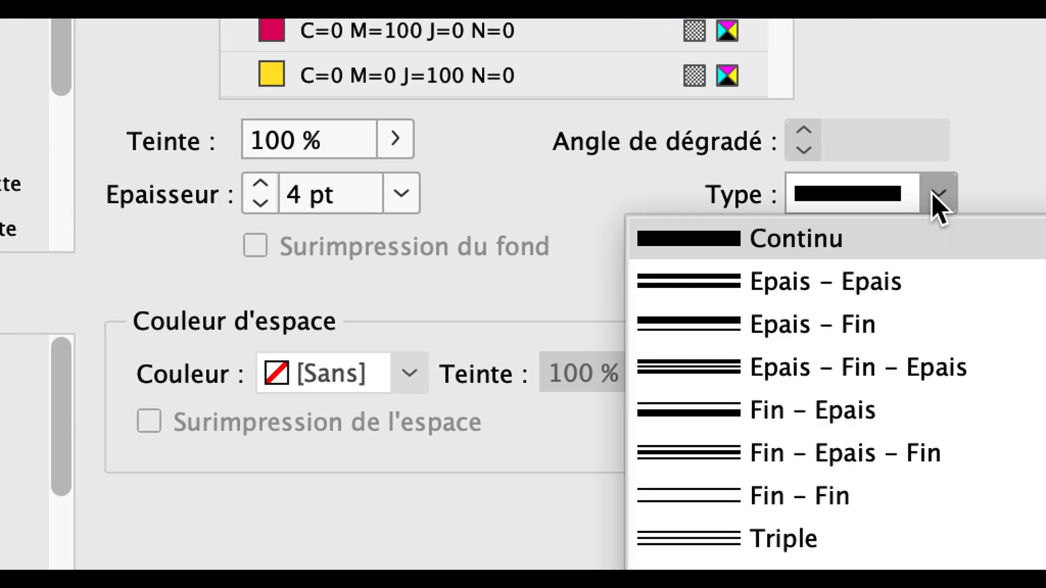
{"action": "left_click", "coordinate": [882, 184]}
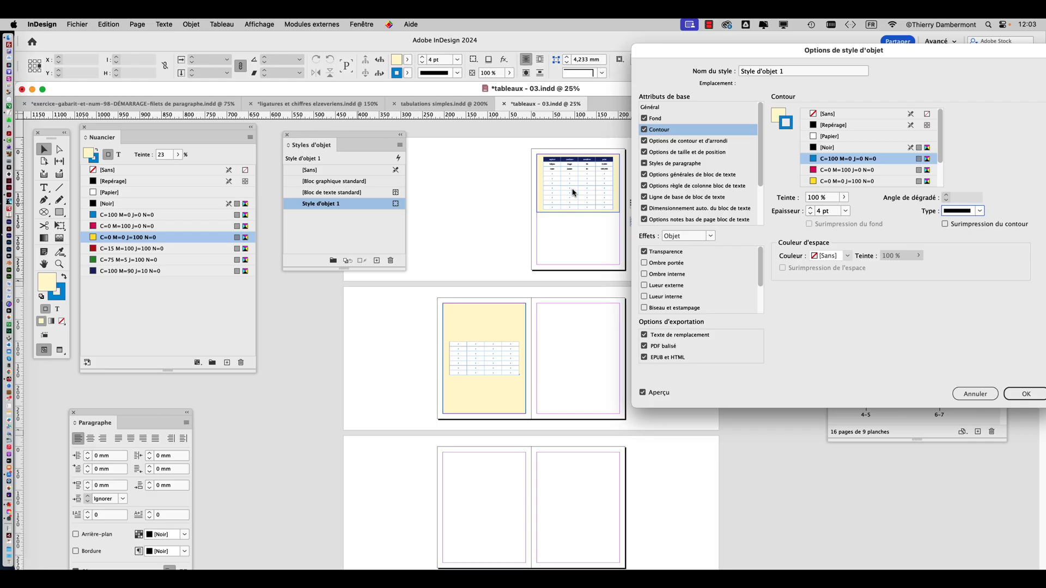
Increase the stroke weight of Style d'objet 1 to 10 pt and accept the style changes
{"action": "left_click_drag", "start_coordinate": [692, 57], "coordinate": [688, 59]}
{"action": "left_click", "coordinate": [806, 212]}
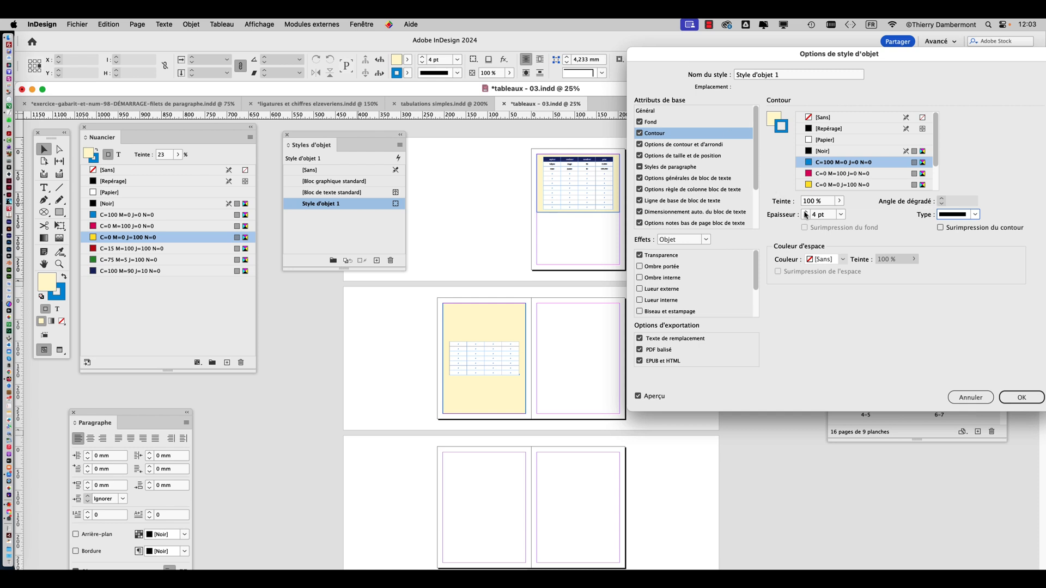
{"action": "left_click", "coordinate": [806, 212]}
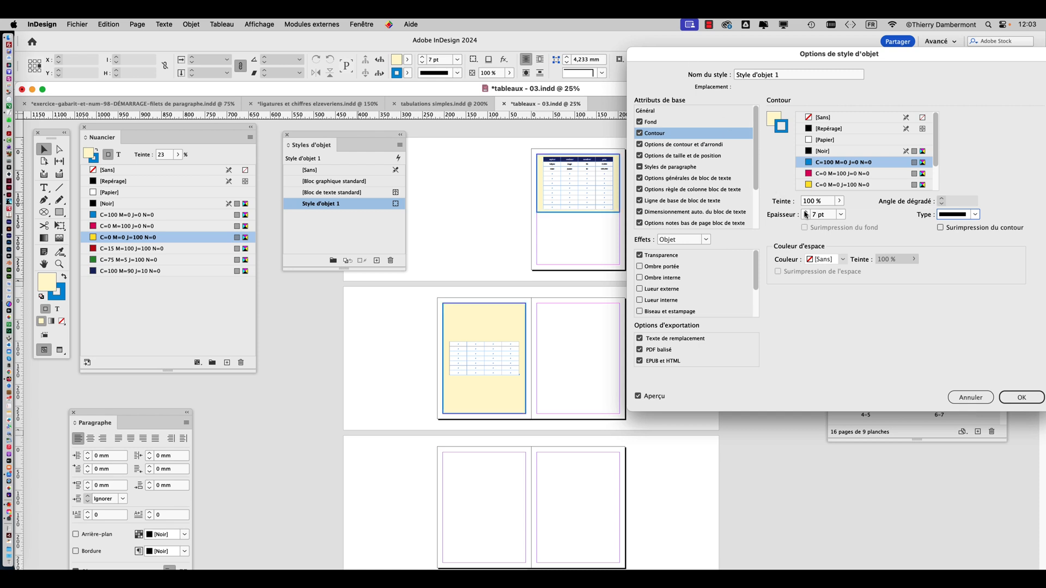
{"action": "left_click", "coordinate": [806, 212]}
{"action": "left_click", "coordinate": [806, 213]}
{"action": "left_click", "coordinate": [806, 212]}
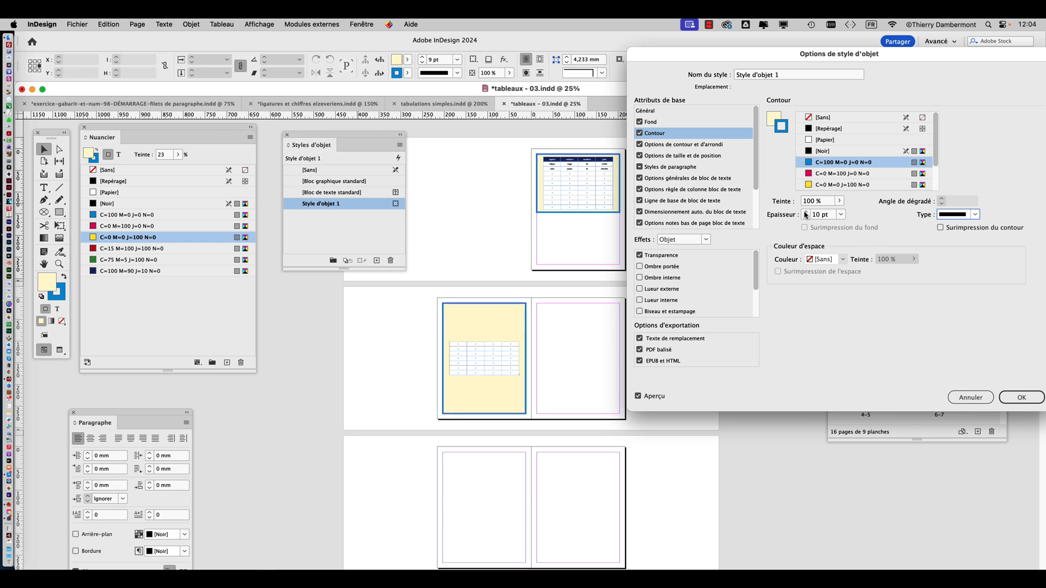
{"action": "left_click", "coordinate": [1020, 396]}
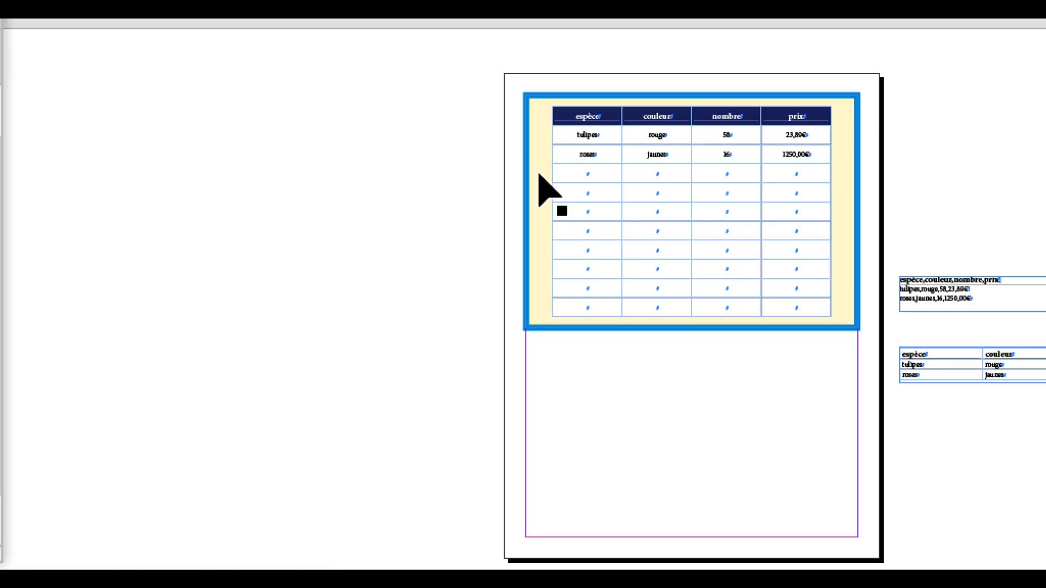
{"action": "left_click", "coordinate": [539, 165]}
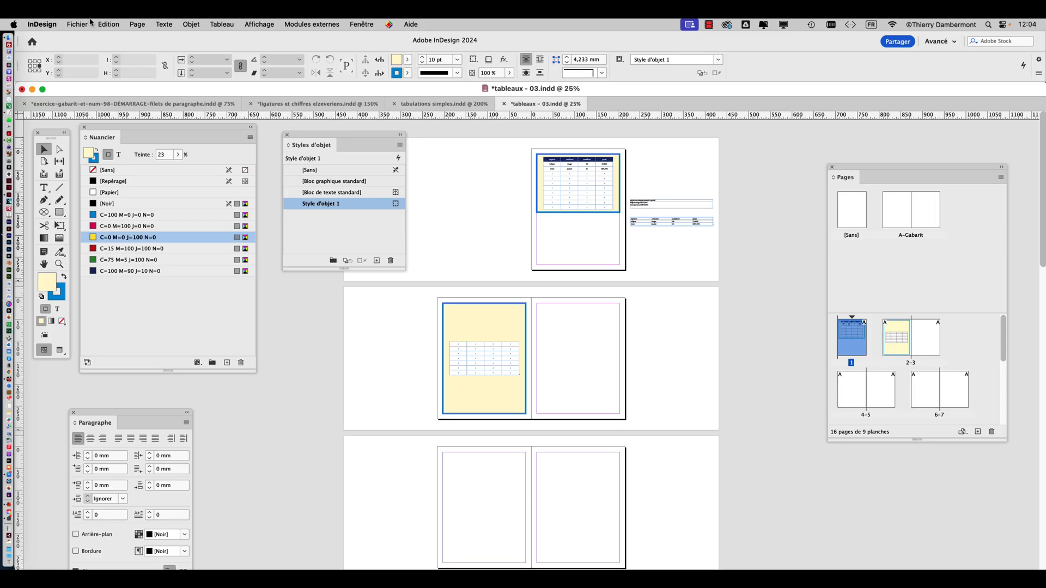
Save the document under the new name tableaux - 04.indd in the VENDREDI folder
{"action": "left_click", "coordinate": [90, 23]}
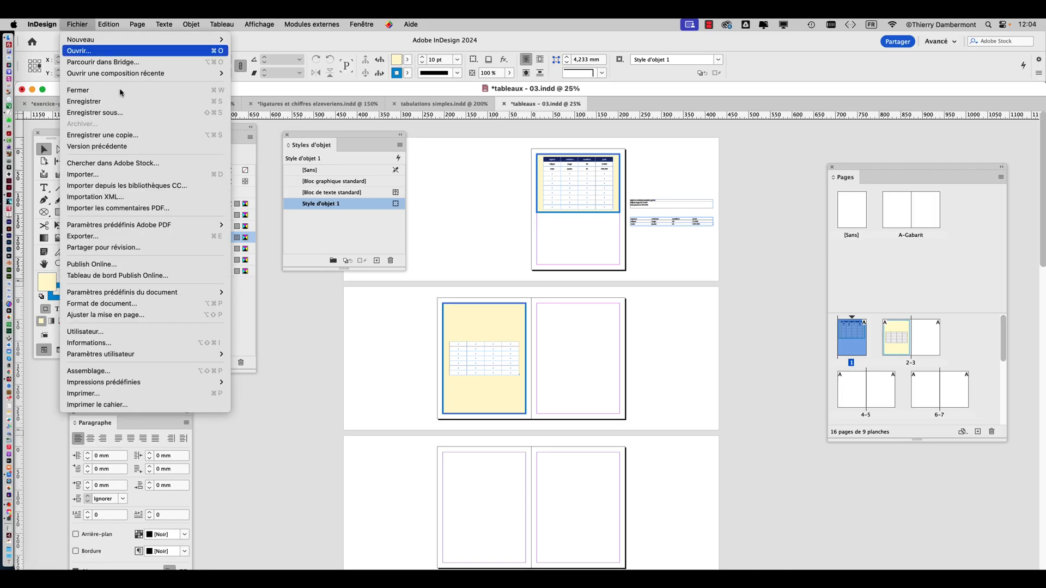
{"action": "left_click", "coordinate": [109, 113]}
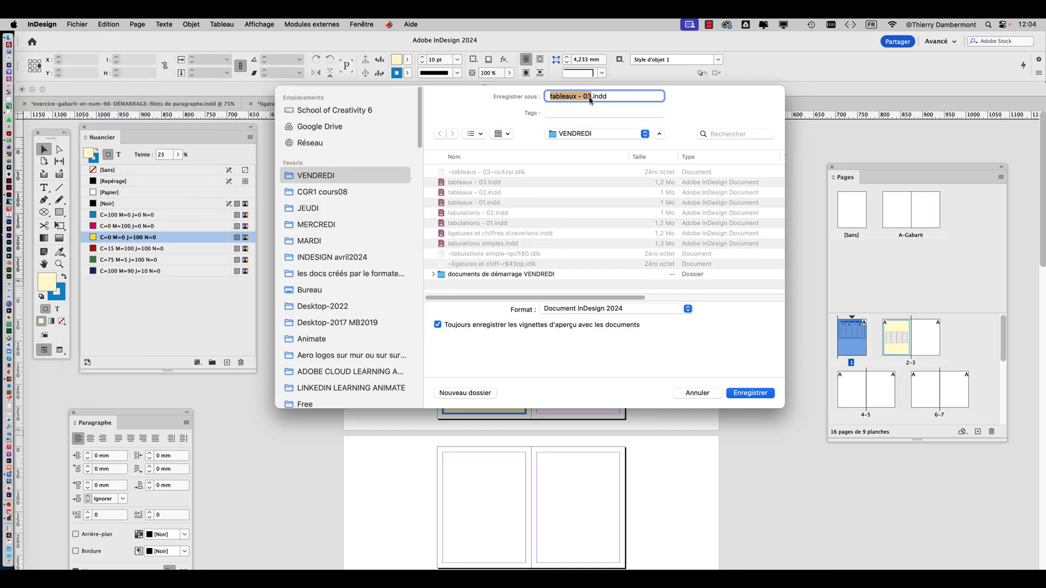
{"action": "left_click_drag", "start_coordinate": [590, 97], "coordinate": [587, 96]}
{"action": "type", "text": "4"}
{"action": "left_click", "coordinate": [751, 393]}
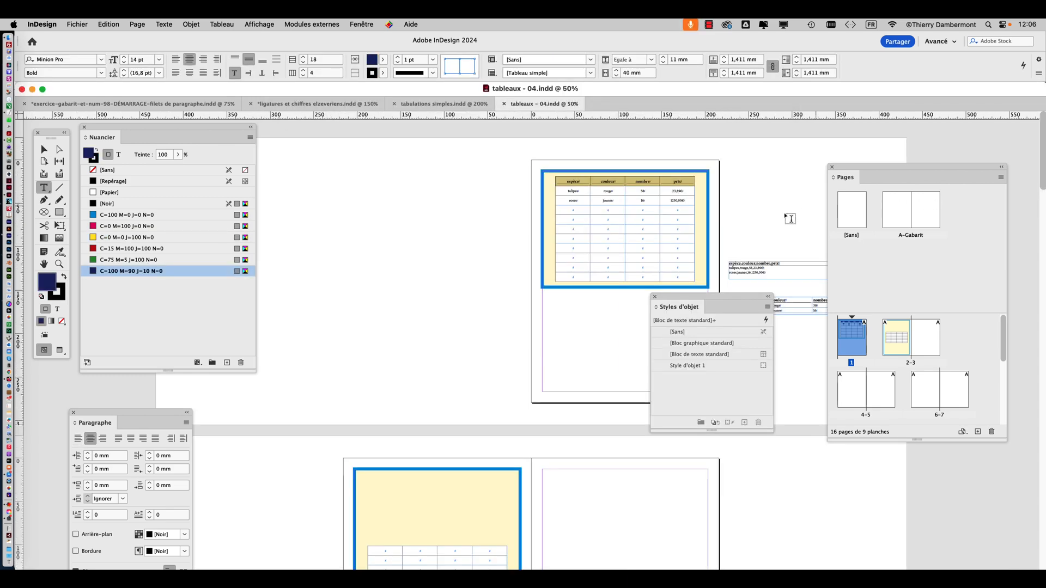
Switch to the Selection tool, deselect, and place the tools beside the page 1 flower table shown at 100%
{"action": "left_click", "coordinate": [44, 149]}
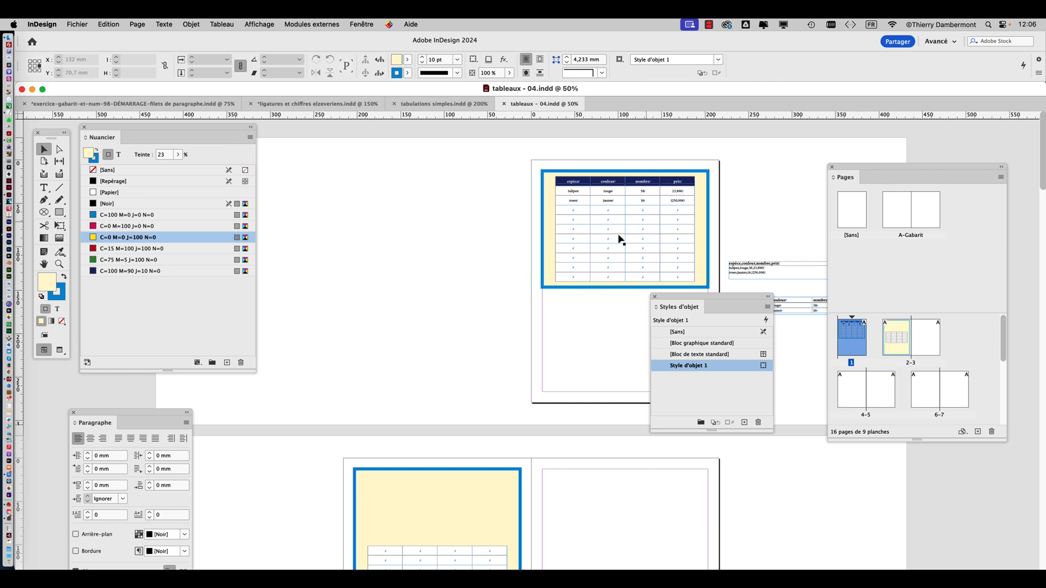
{"action": "scroll", "coordinate": [571, 264], "scroll_direction": "down", "scroll_amount": 3}
{"action": "scroll", "coordinate": [571, 265], "scroll_direction": "down", "scroll_amount": 2}
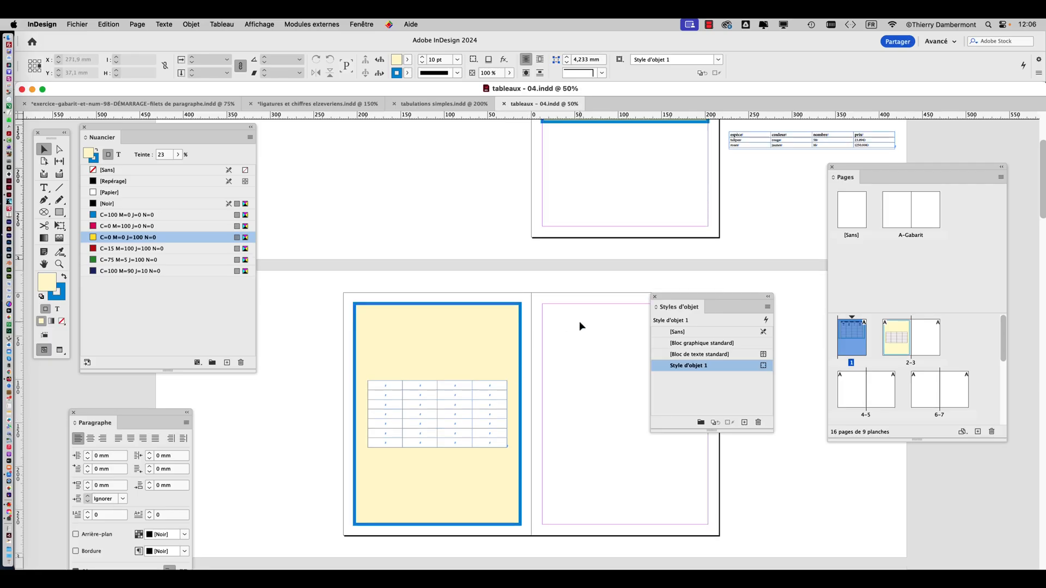
{"action": "scroll", "coordinate": [845, 166], "scroll_direction": "up", "scroll_amount": 3}
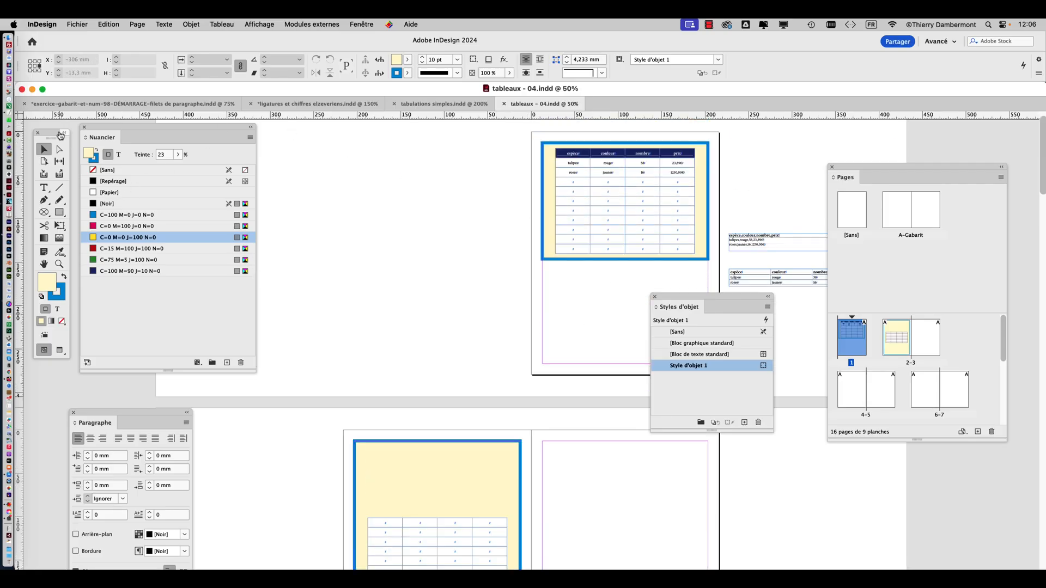
{"action": "left_click_drag", "start_coordinate": [57, 133], "coordinate": [437, 148]}
{"action": "key", "text": "super+equal"}
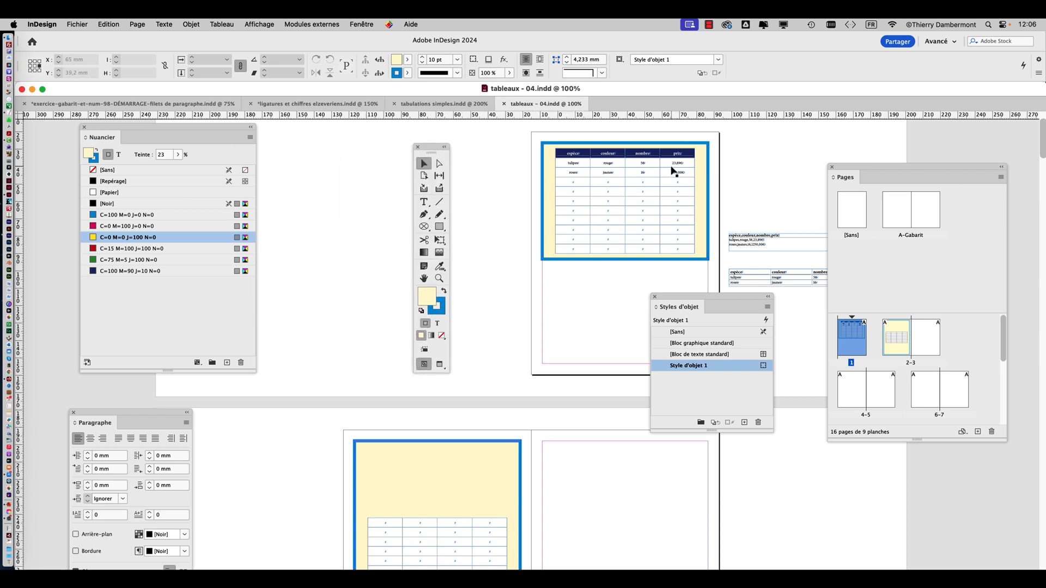
{"action": "key", "text": "super+equal"}
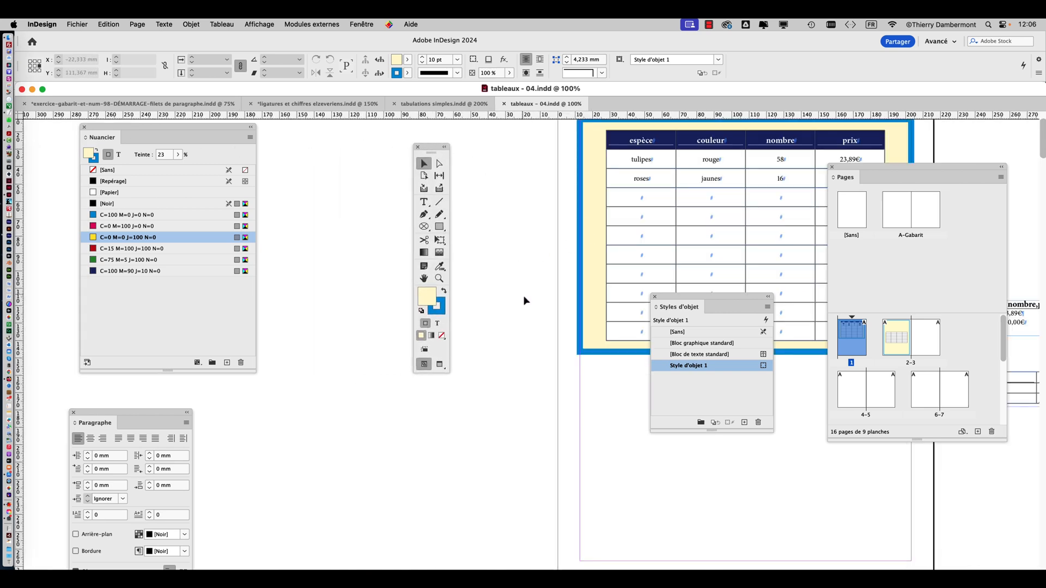
{"action": "left_click", "coordinate": [424, 279]}
{"action": "left_click_drag", "start_coordinate": [612, 255], "coordinate": [367, 292]}
{"action": "left_click_drag", "start_coordinate": [430, 148], "coordinate": [296, 148]}
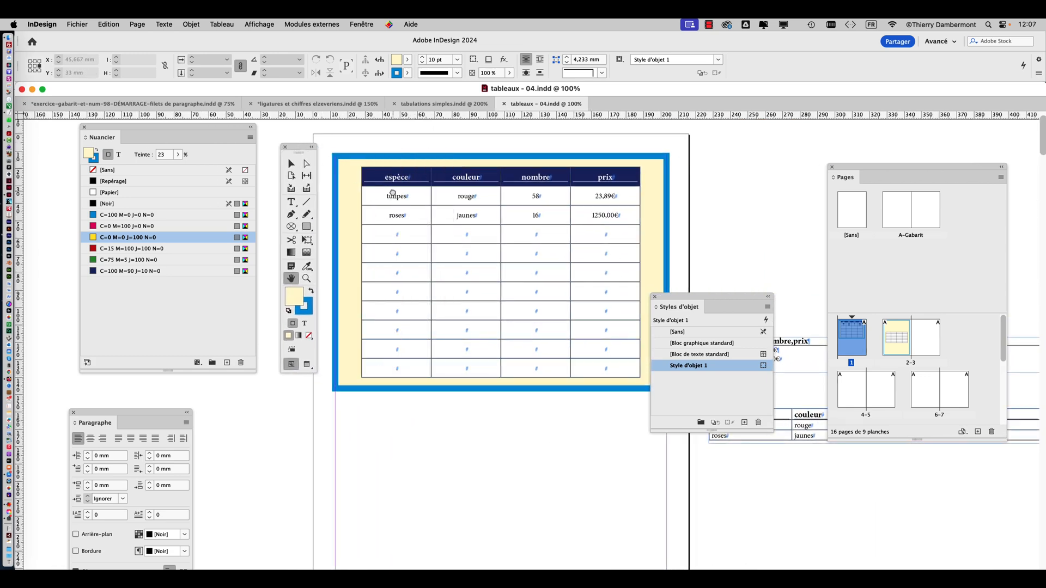
Select the entire flower table on page 1 with the Type tool
{"action": "left_click", "coordinate": [290, 162]}
{"action": "left_click", "coordinate": [389, 206]}
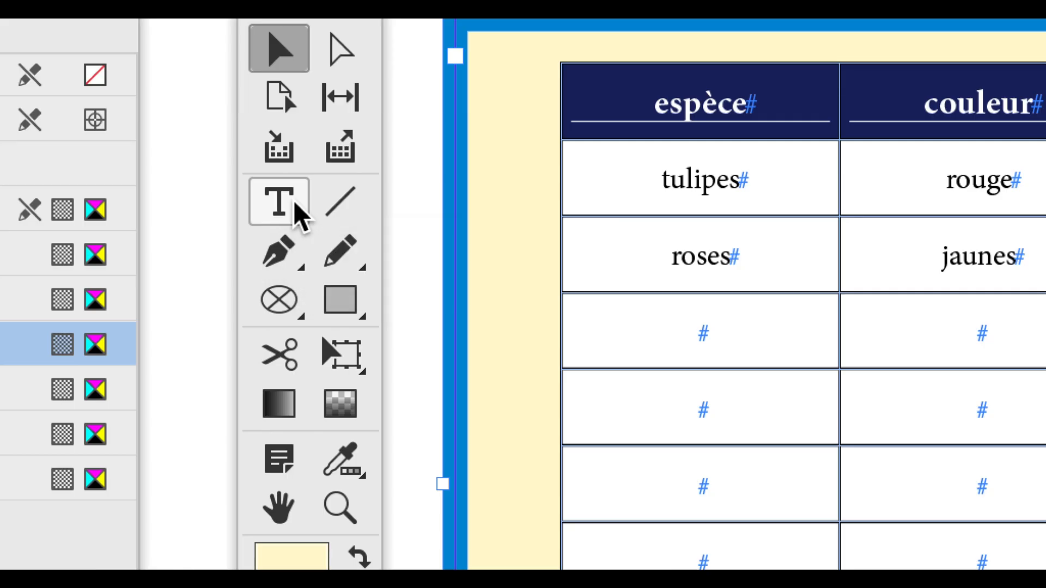
{"action": "left_click", "coordinate": [294, 204]}
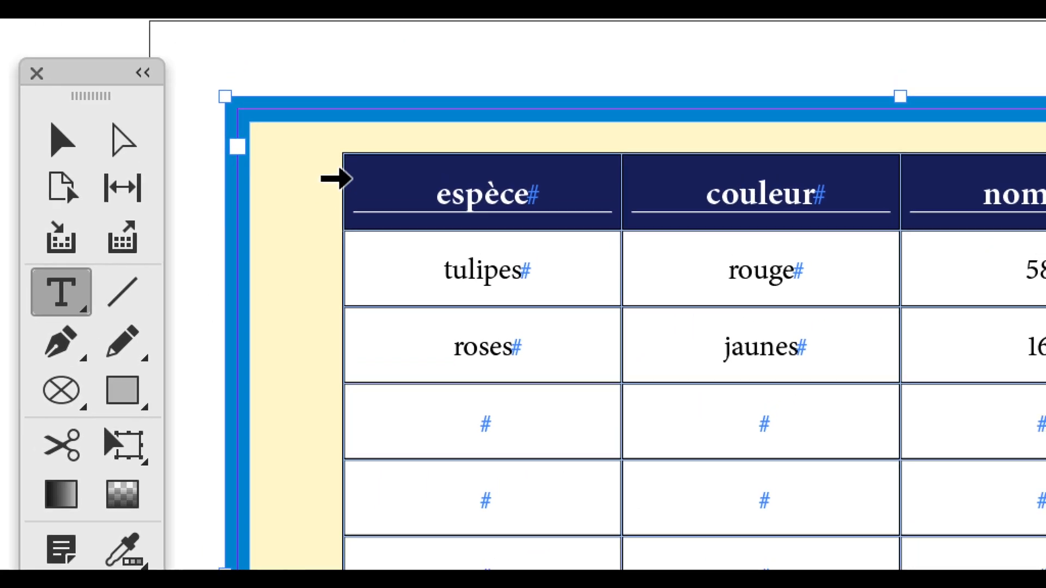
{"action": "left_click", "coordinate": [349, 173]}
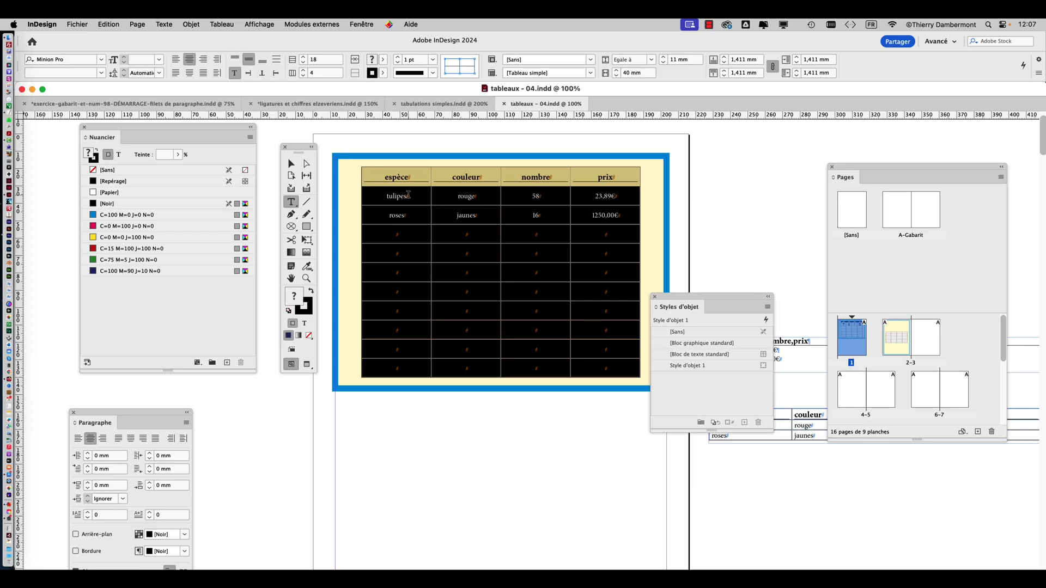
Set the number of header rows to 1 in the table's header and footer options and accept
{"action": "right_click", "coordinate": [409, 198]}
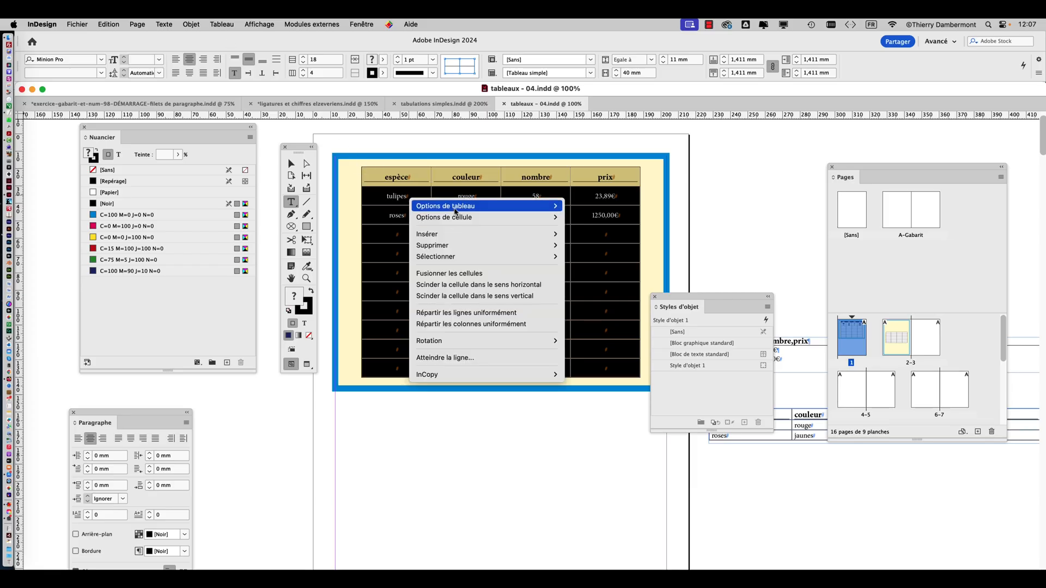
{"action": "left_click", "coordinate": [229, 25]}
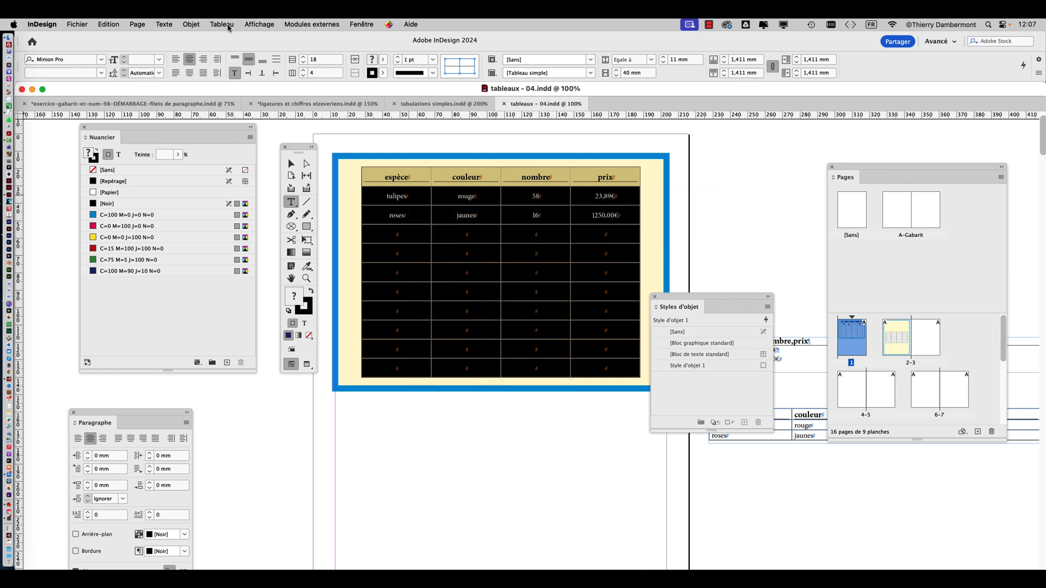
{"action": "left_click", "coordinate": [229, 25]}
{"action": "mouse_move", "coordinate": [240, 82]}
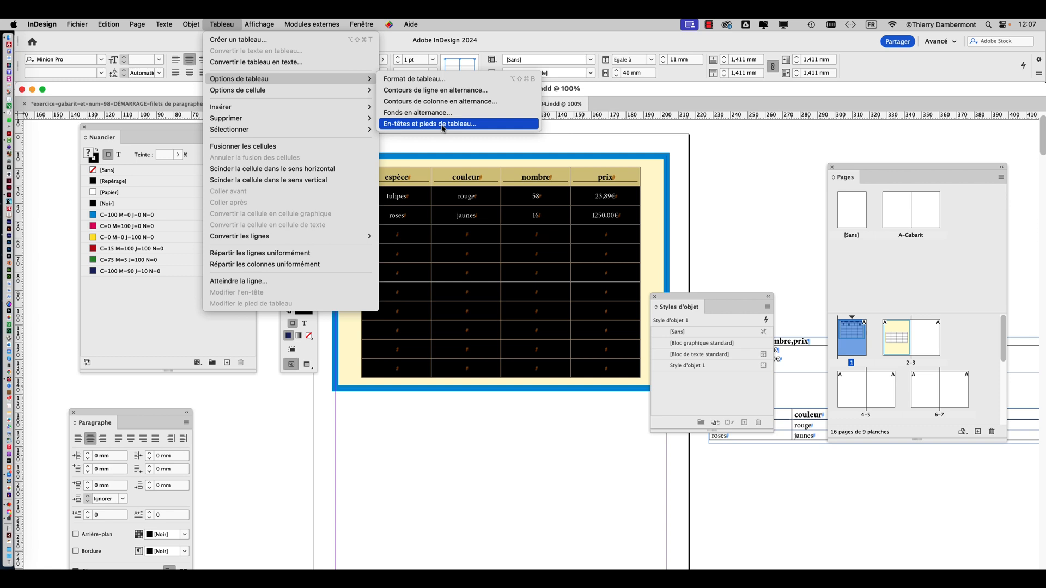
{"action": "left_click", "coordinate": [442, 124]}
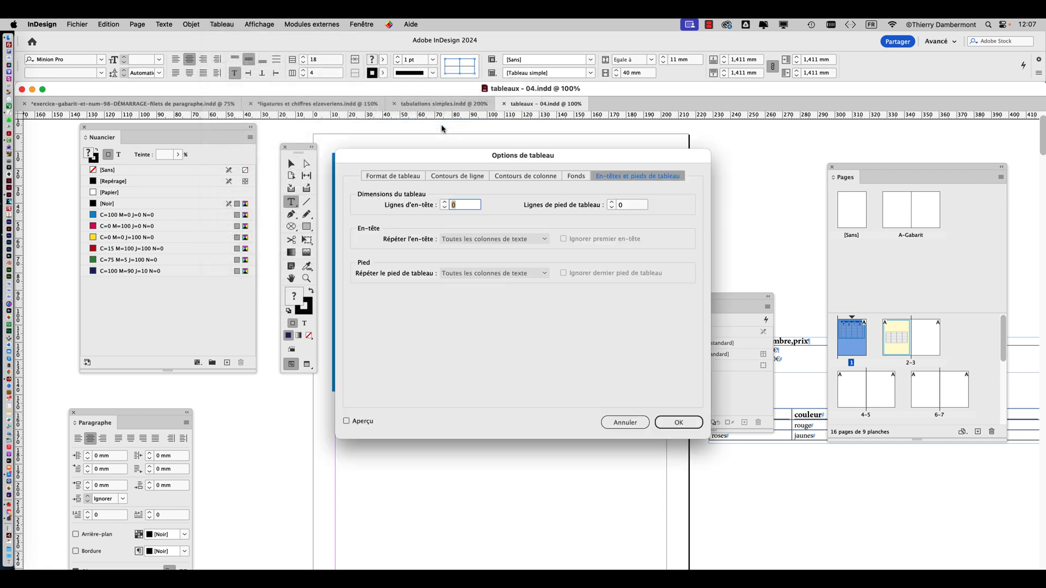
{"action": "left_click_drag", "start_coordinate": [519, 153], "coordinate": [668, 105]}
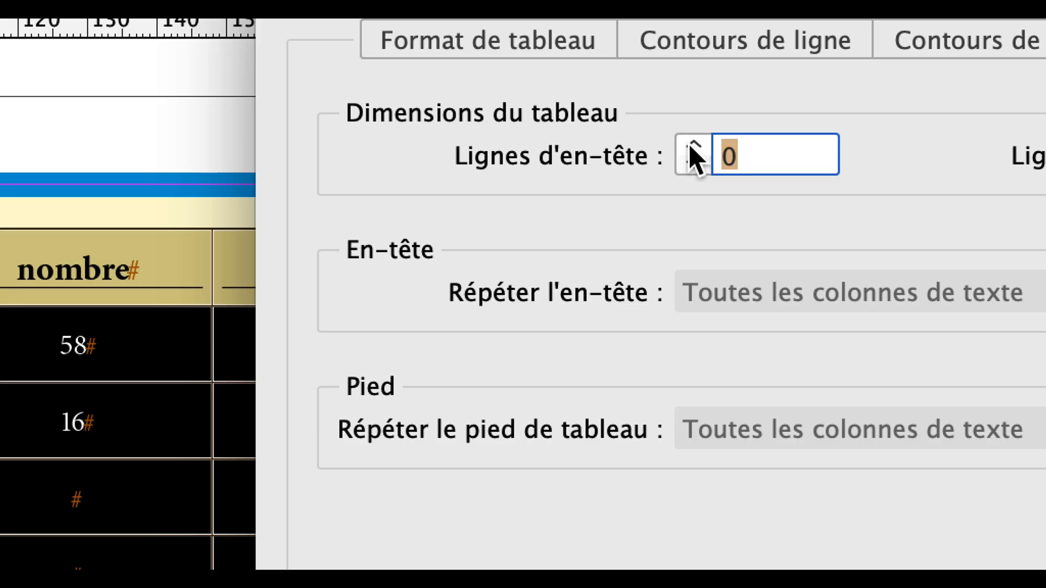
{"action": "left_click", "coordinate": [691, 146]}
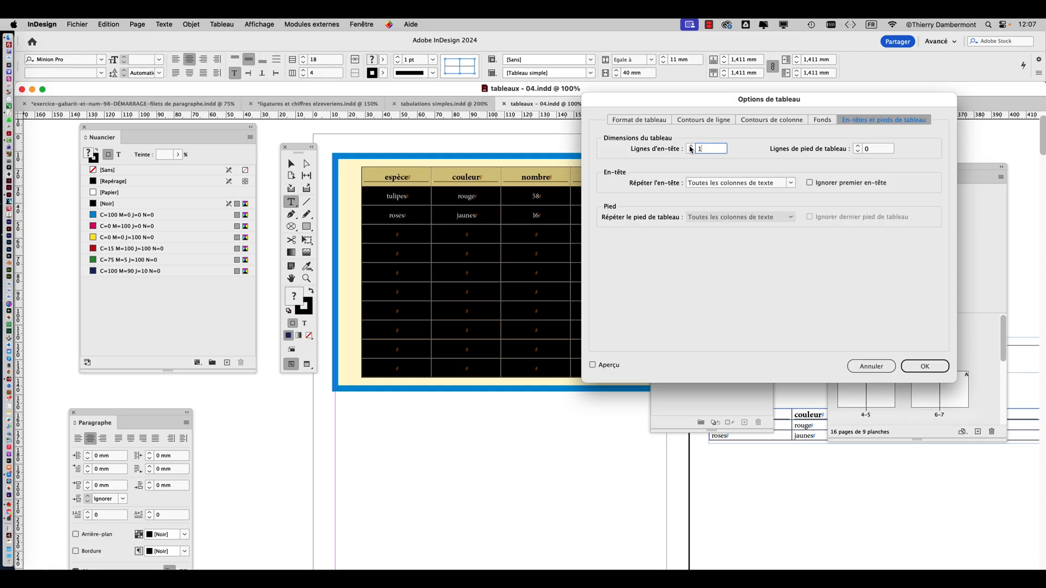
{"action": "left_click", "coordinate": [925, 366]}
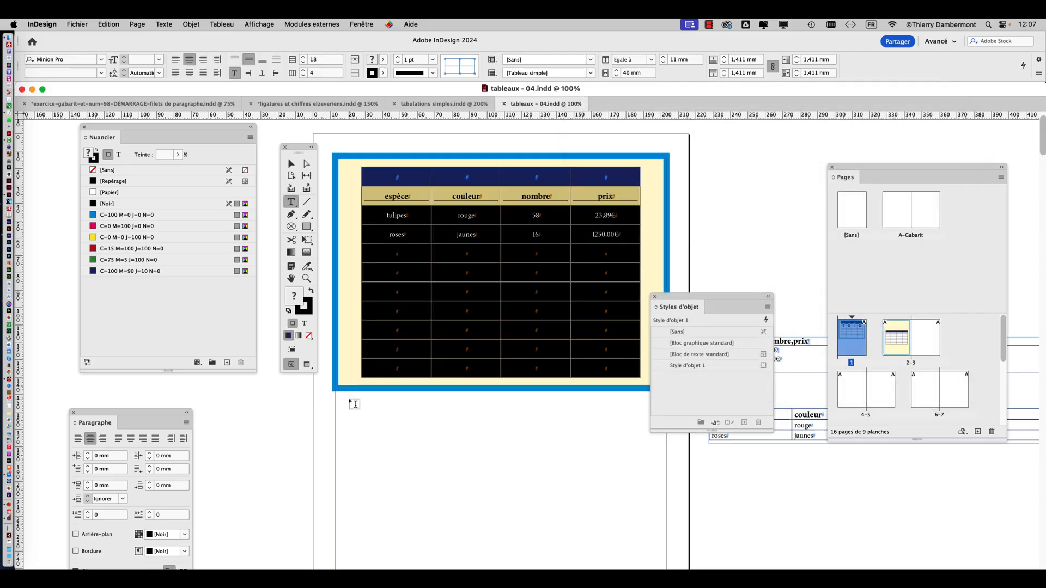
Select the table's threaded frame on page 2 and move the Nuancier, tools and Styles d'objet panels clear of it
{"action": "left_click", "coordinate": [290, 278]}
{"action": "left_click_drag", "start_coordinate": [455, 351], "coordinate": [516, 322]}
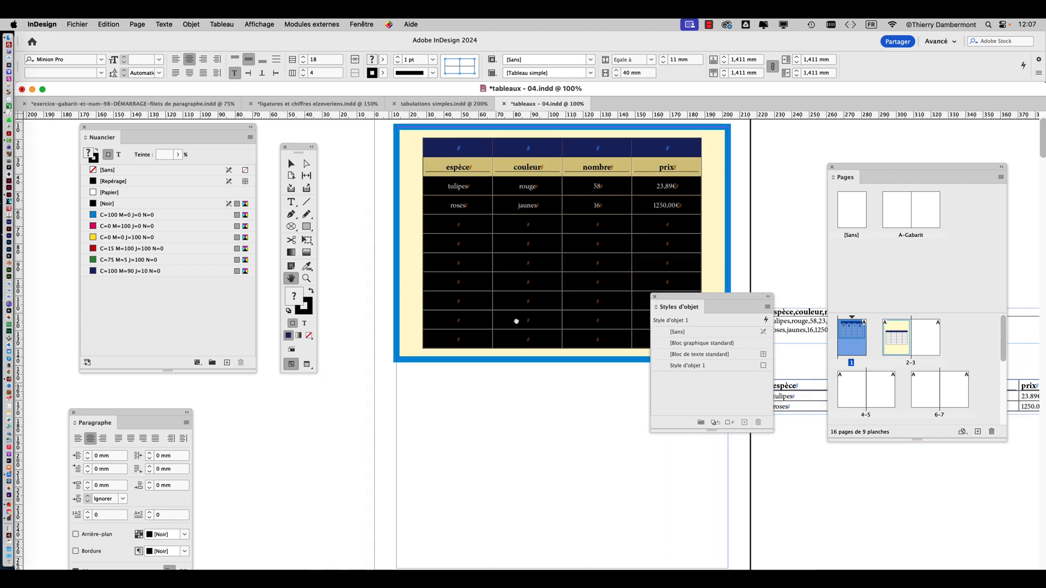
{"action": "scroll", "coordinate": [516, 321], "scroll_direction": "down", "scroll_amount": 15}
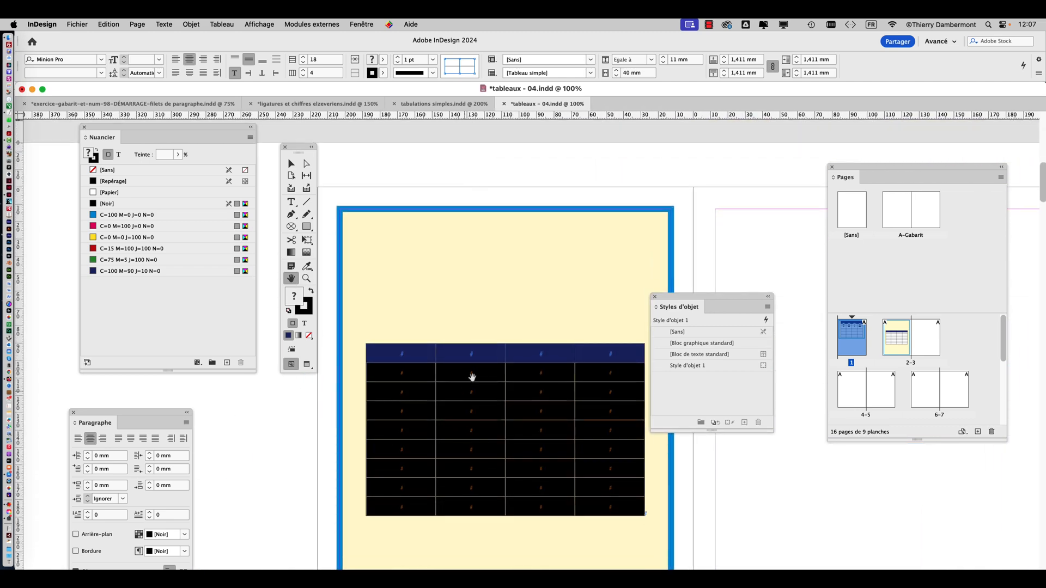
{"action": "scroll", "coordinate": [485, 372], "scroll_direction": "up", "scroll_amount": 2}
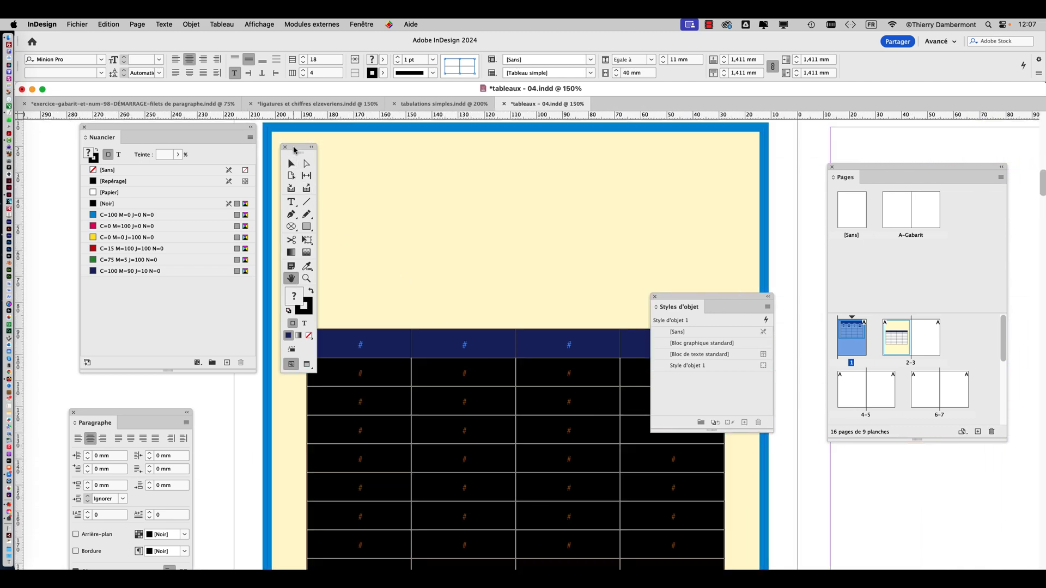
{"action": "left_click_drag", "start_coordinate": [227, 134], "coordinate": [149, 154]}
{"action": "left_click_drag", "start_coordinate": [295, 153], "coordinate": [201, 158]}
{"action": "left_click", "coordinate": [198, 169]}
{"action": "left_click", "coordinate": [265, 206]}
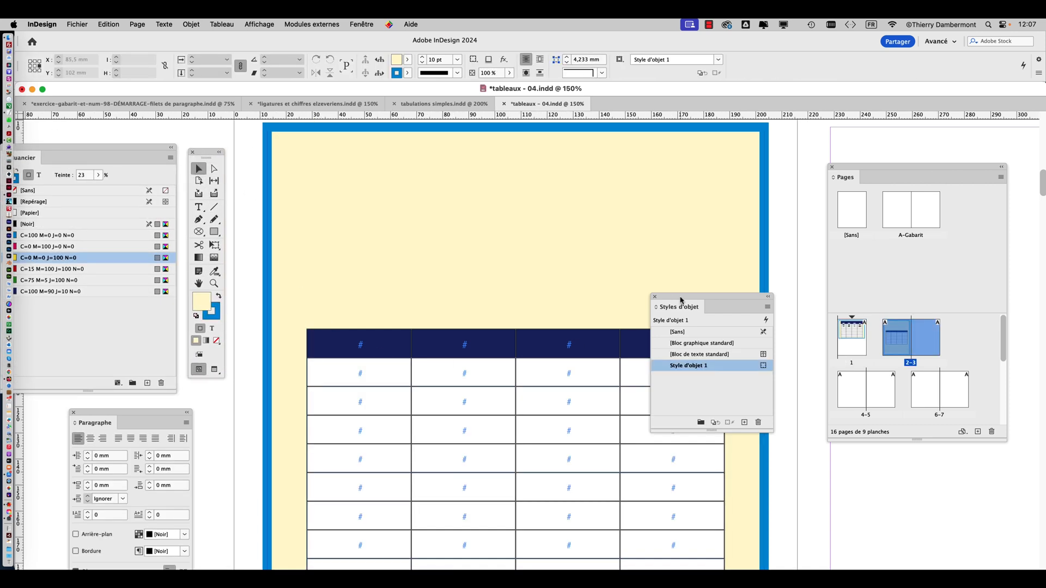
{"action": "left_click_drag", "start_coordinate": [668, 303], "coordinate": [753, 301]}
Examine the empty header row above the espèce row in the page 1 flower table
{"action": "scroll", "coordinate": [627, 362], "scroll_direction": "down", "scroll_amount": 1}
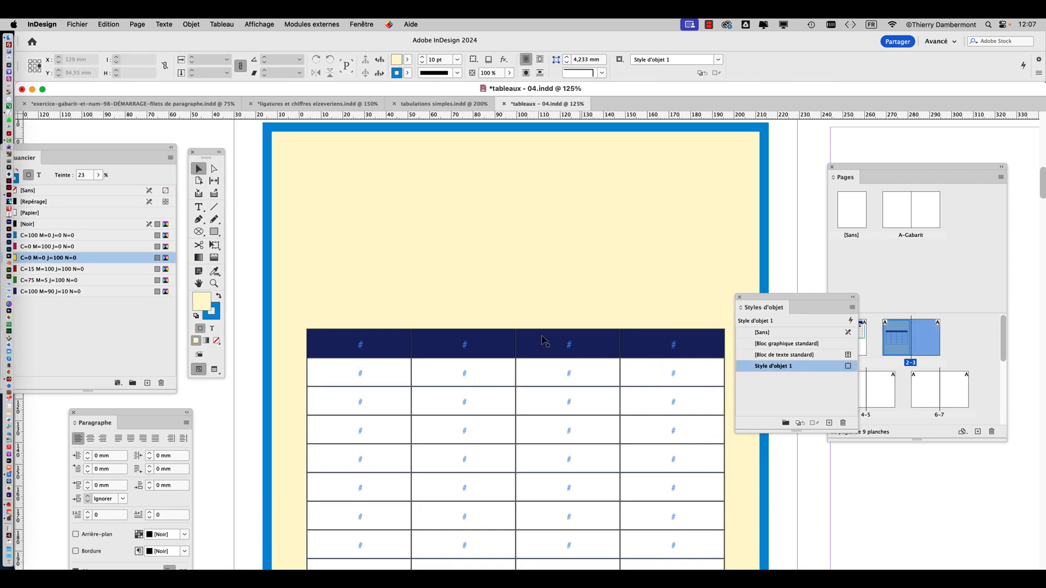
{"action": "scroll", "coordinate": [442, 364], "scroll_direction": "down", "scroll_amount": 1}
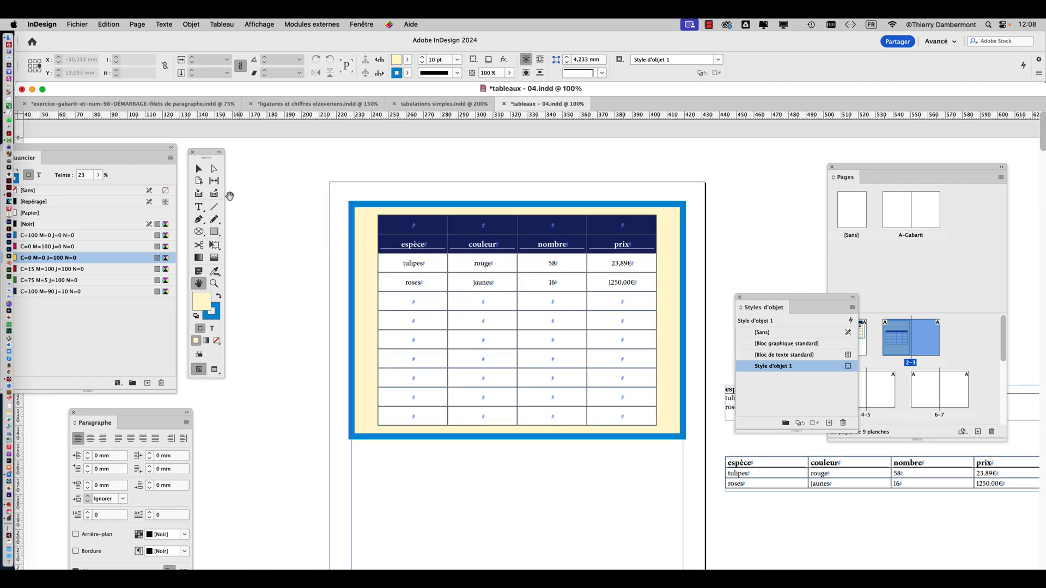
{"action": "scroll", "coordinate": [434, 235], "scroll_direction": "up", "scroll_amount": 2}
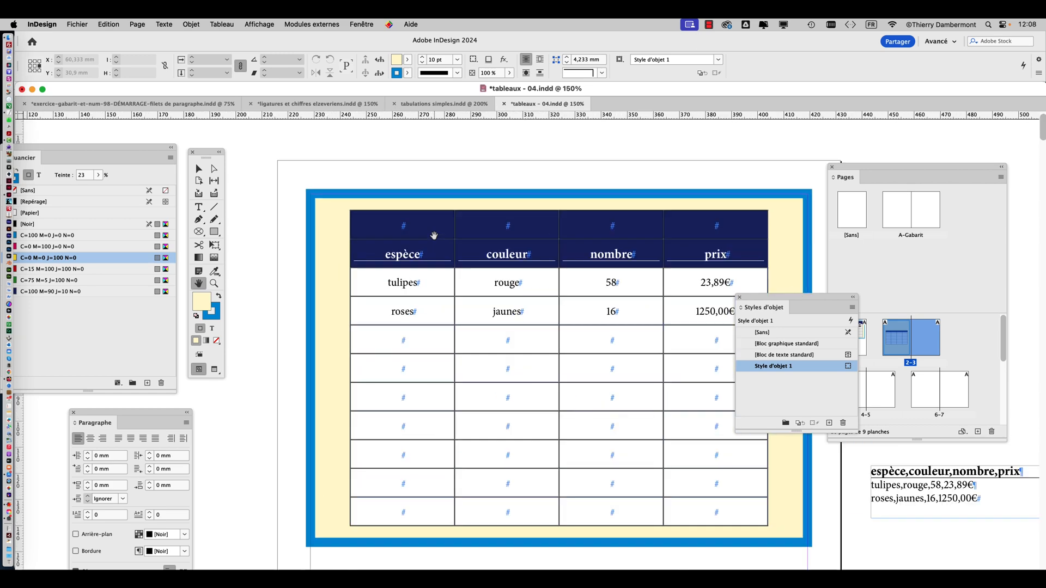
Undo the added header row, then select the espèce, couleur, nombre, prix row with the Type tool and bring up its cell options
{"action": "left_click", "coordinate": [197, 209]}
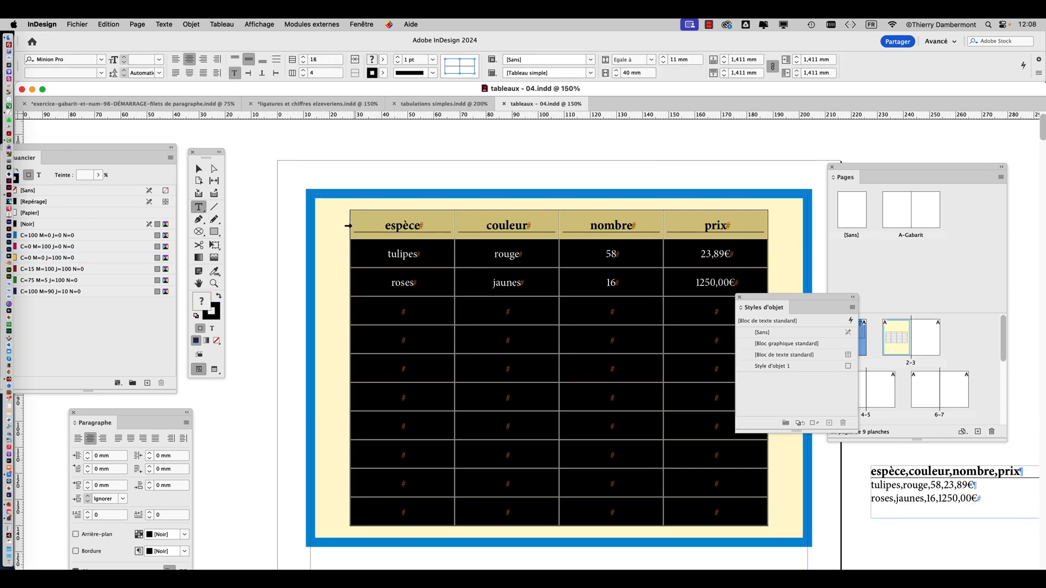
{"action": "left_click", "coordinate": [347, 226]}
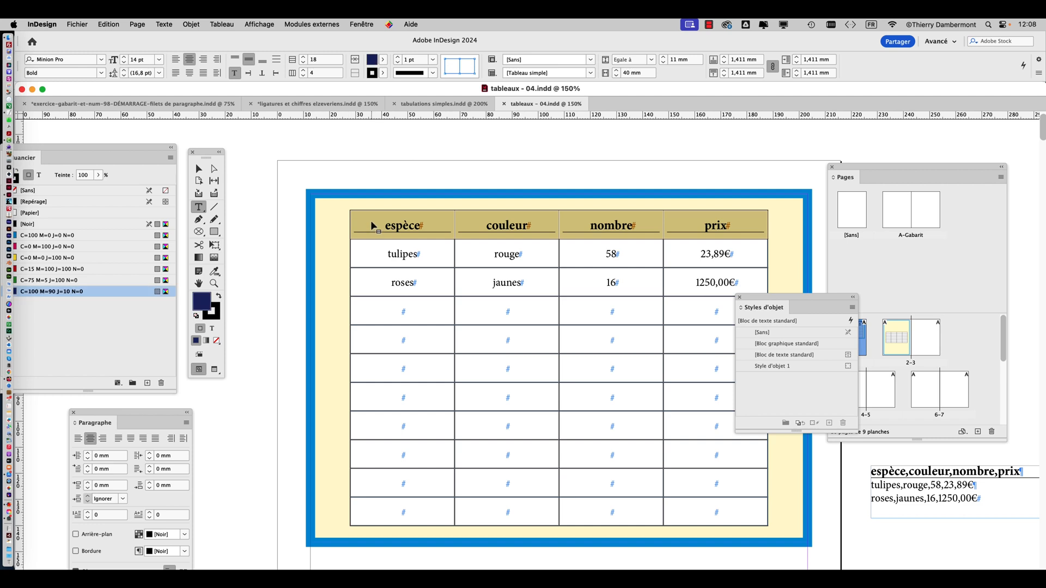
{"action": "right_click", "coordinate": [372, 225]}
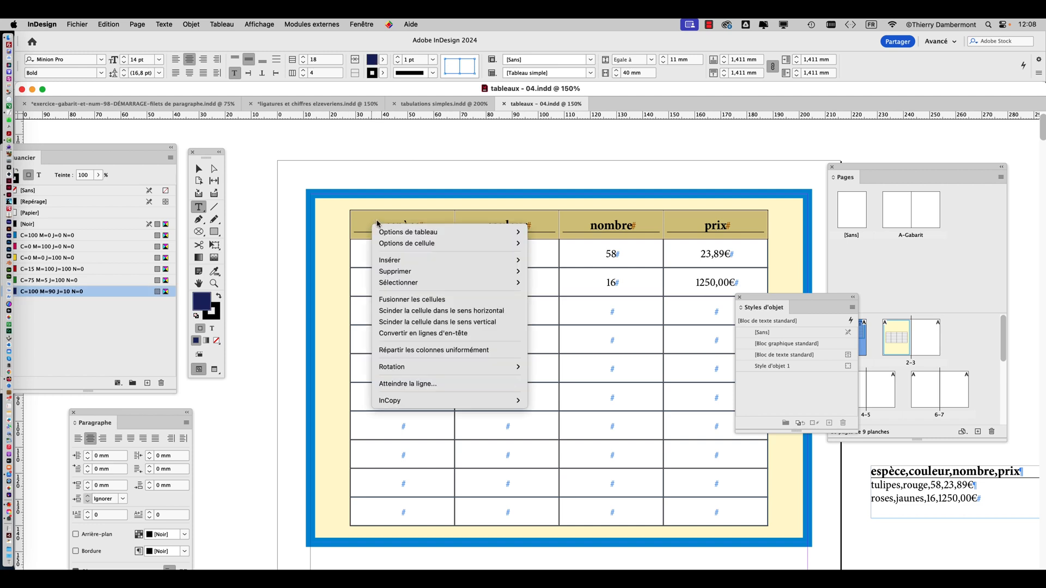
{"action": "mouse_move", "coordinate": [419, 247]}
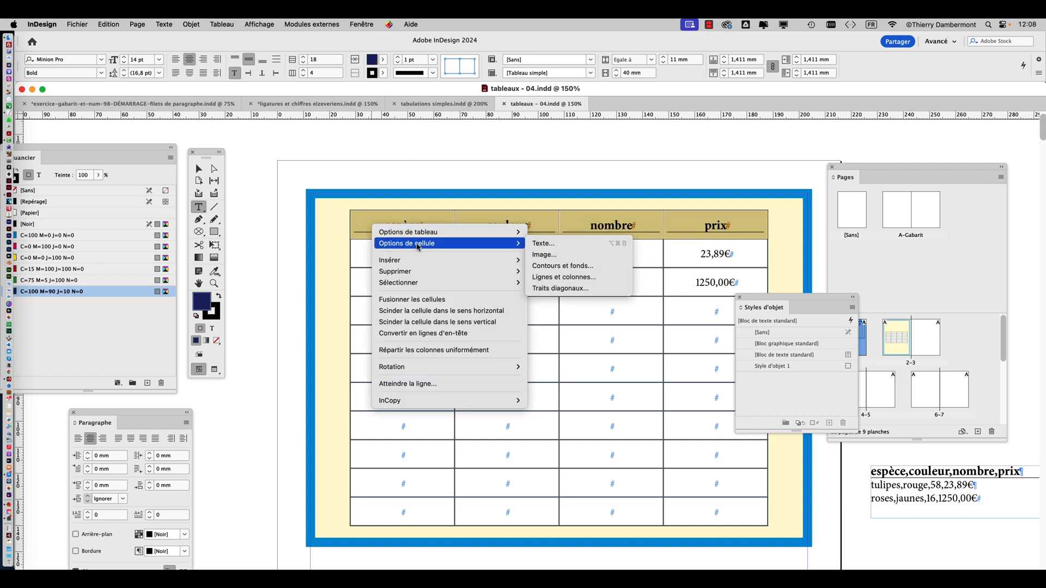
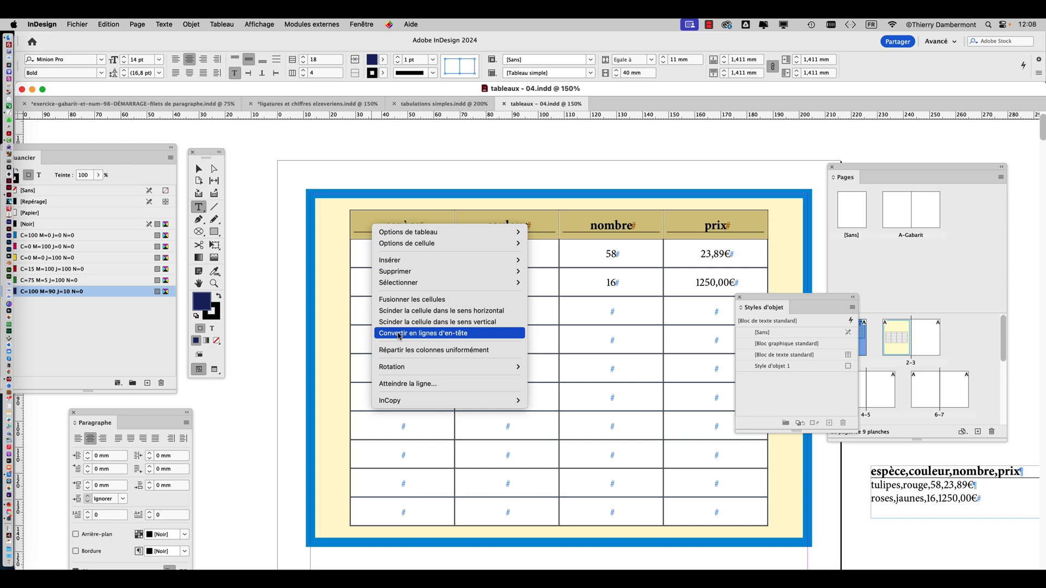
Convert the selected espèce, couleur, nombre, prix row of the page 1 flower table into a header row
{"action": "left_click", "coordinate": [349, 224]}
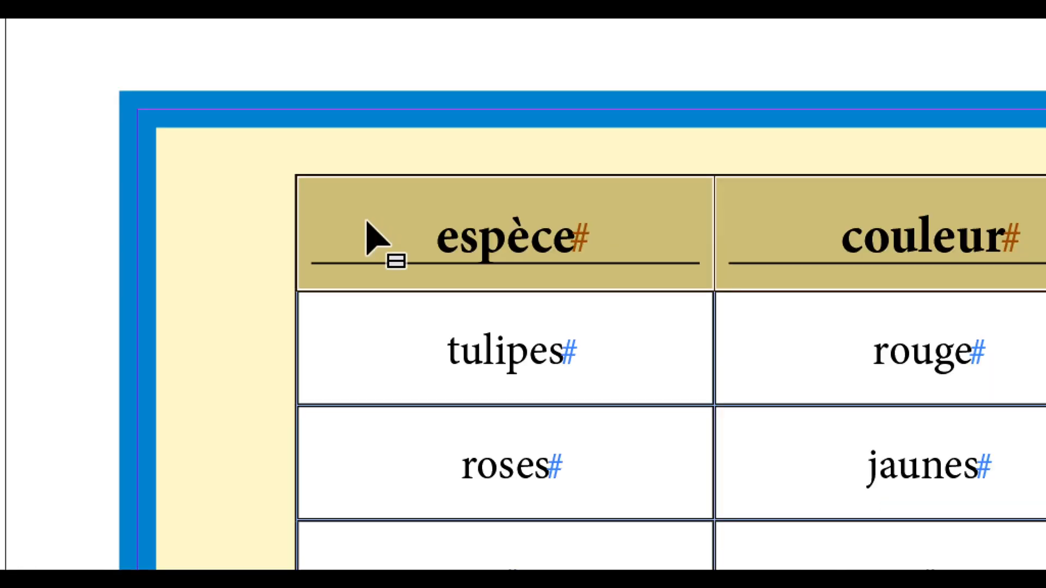
{"action": "right_click", "coordinate": [366, 223]}
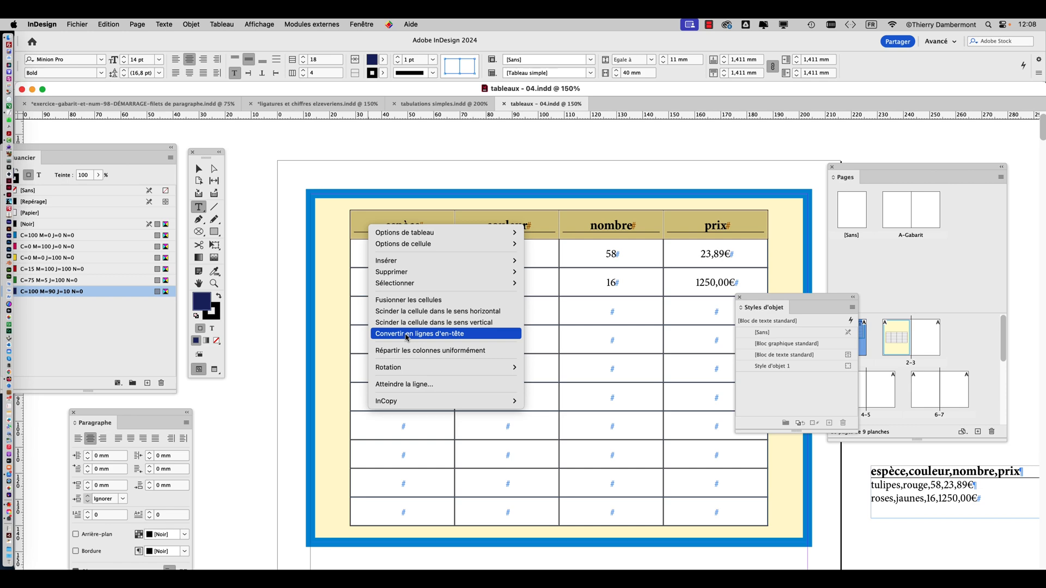
{"action": "left_click", "coordinate": [407, 338]}
{"action": "key", "text": "super+minus"}
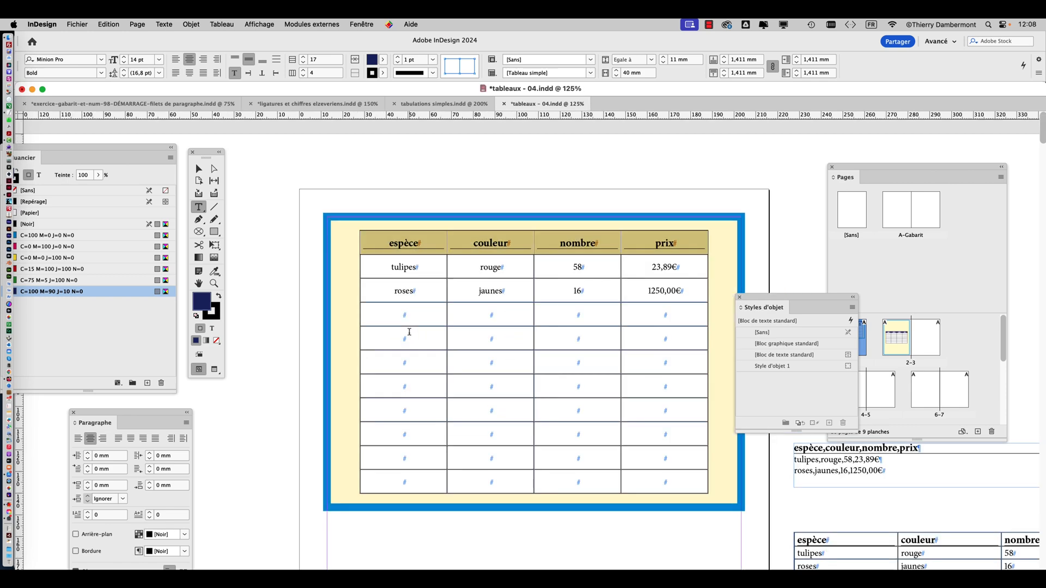
Examine the header row of the table's threaded frame on page 2 and move the Styles d'objet panel clear of it
{"action": "left_click", "coordinate": [201, 285]}
{"action": "left_click_drag", "start_coordinate": [479, 275], "coordinate": [576, 228]}
{"action": "scroll", "coordinate": [576, 227], "scroll_direction": "down", "scroll_amount": 15}
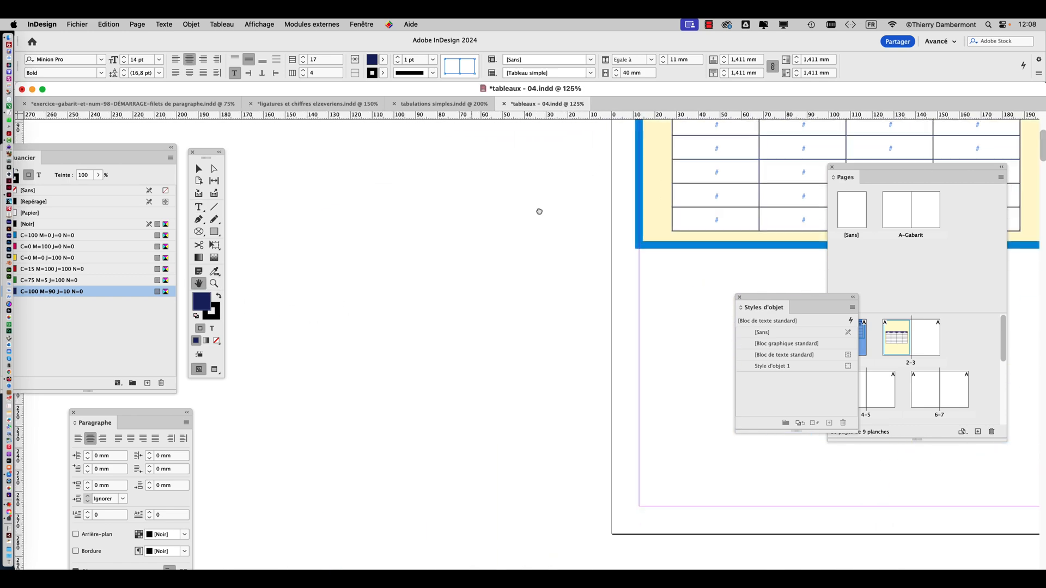
{"action": "scroll", "coordinate": [470, 407], "scroll_direction": "up", "scroll_amount": 2}
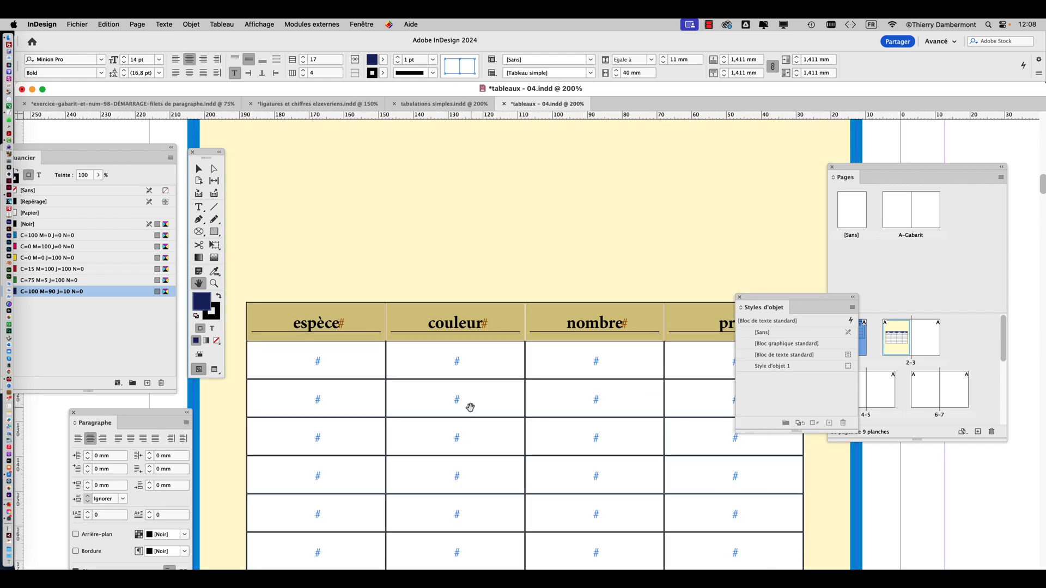
{"action": "scroll", "coordinate": [567, 407], "scroll_direction": "down", "scroll_amount": 1}
{"action": "left_click", "coordinate": [198, 170]}
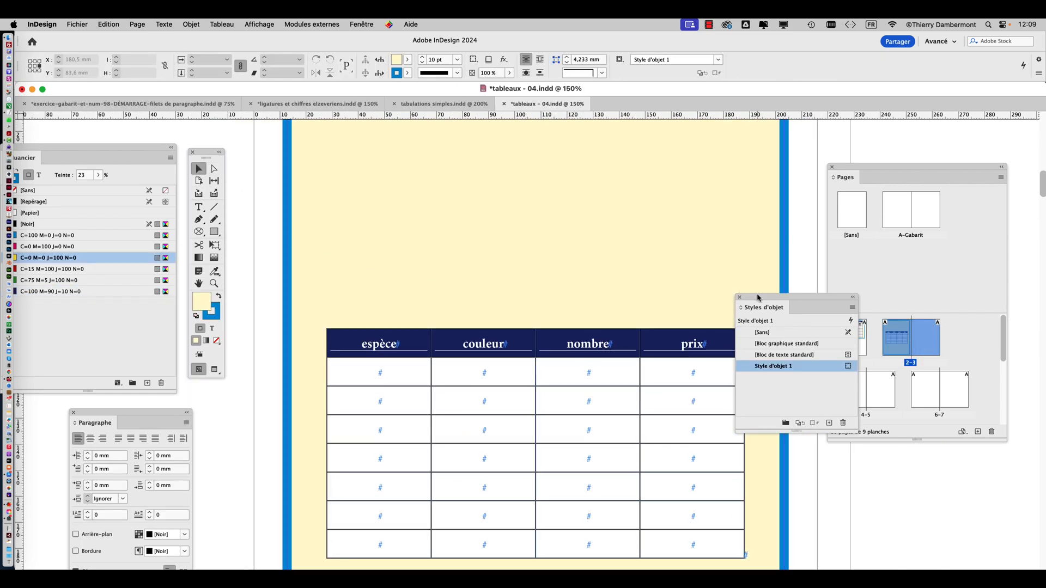
{"action": "left_click_drag", "start_coordinate": [759, 299], "coordinate": [809, 341]}
{"action": "scroll", "coordinate": [672, 364], "scroll_direction": "down", "scroll_amount": 2}
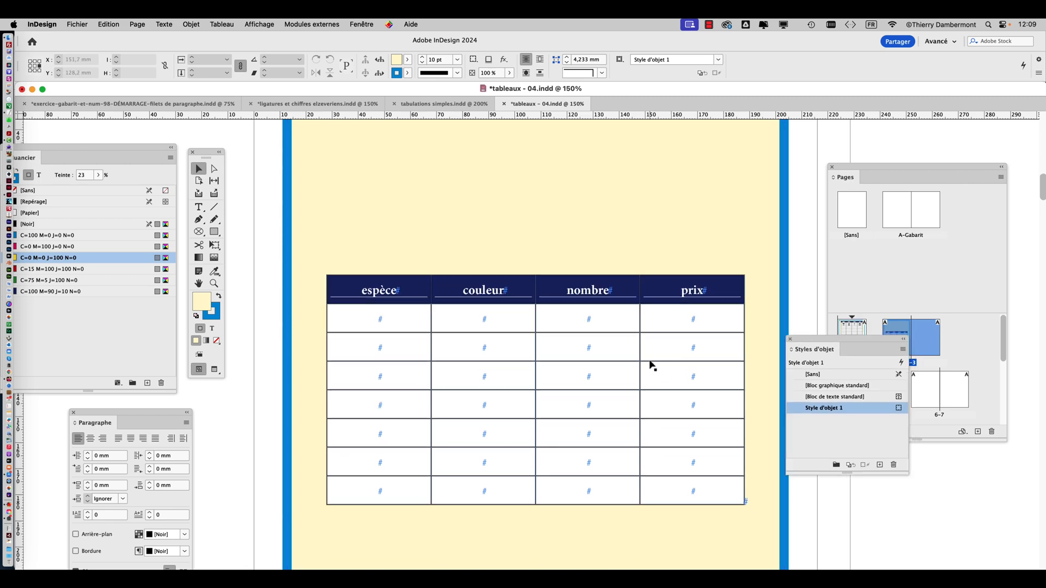
Save the document under the new name tableaux - 05.indd in the VENDREDI folder
{"action": "left_click", "coordinate": [75, 23]}
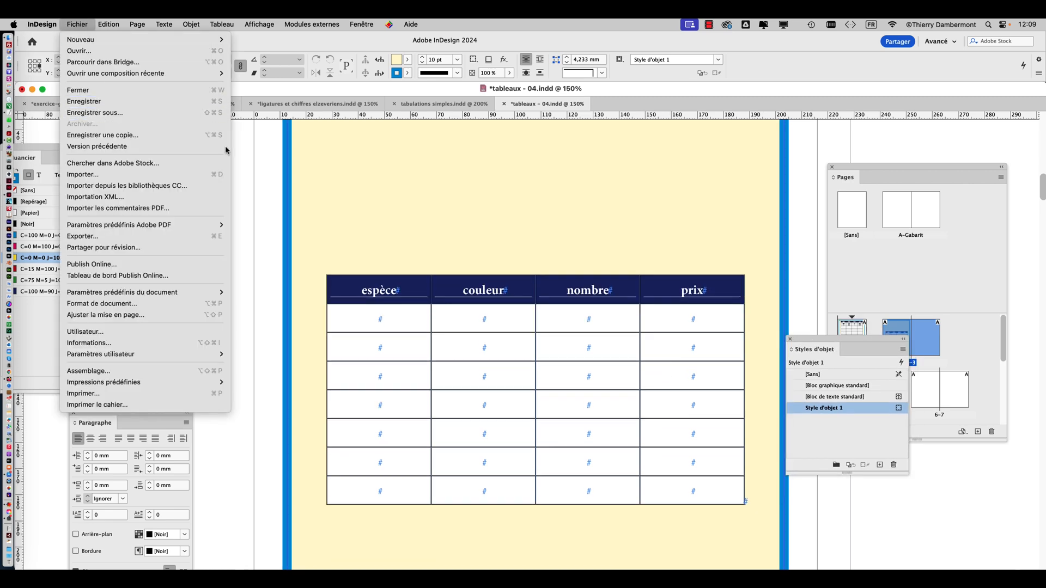
{"action": "left_click", "coordinate": [655, 161]}
{"action": "key", "text": "super+shift+s"}
{"action": "left_click", "coordinate": [593, 96]}
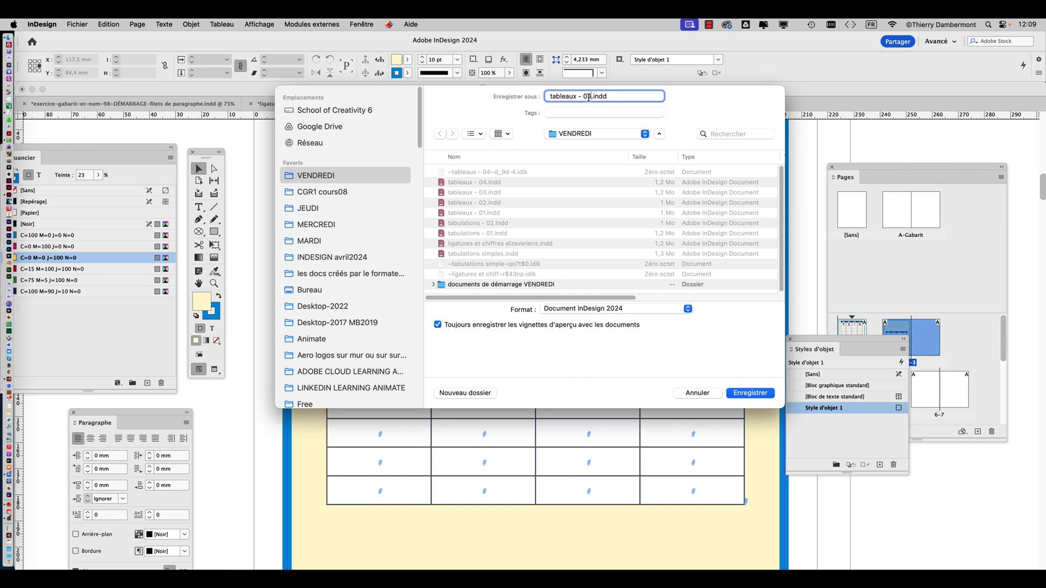
{"action": "key", "text": "BackSpace"}
{"action": "type", "text": "5"}
{"action": "left_click", "coordinate": [760, 394]}
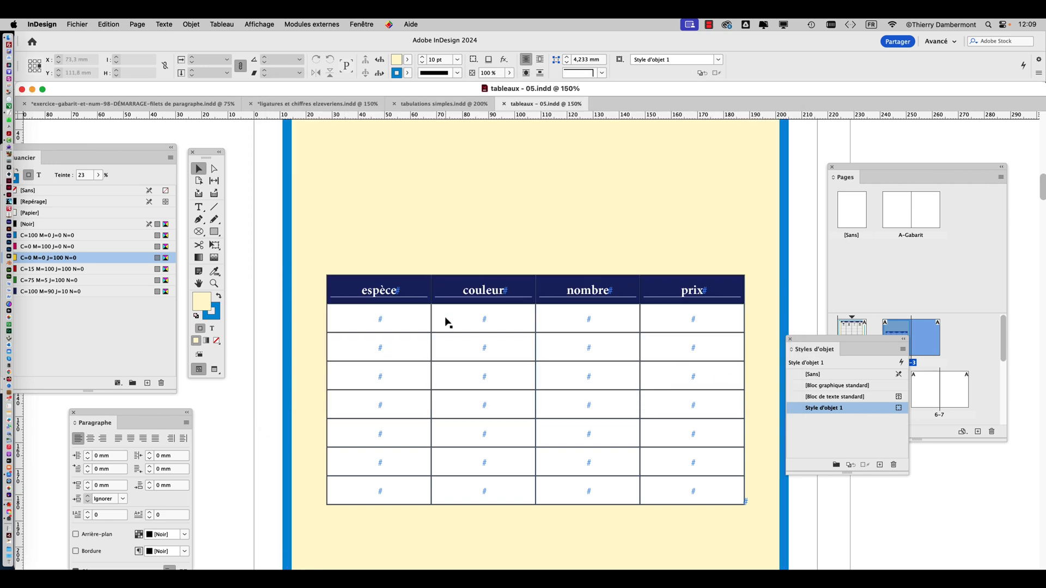
Reposition the Styles d'objet and Pages panels beside the spreads and enlarge the Pages panel to list all document pages
{"action": "scroll", "coordinate": [448, 321], "scroll_direction": "down", "scroll_amount": 1, "text": "alt"}
{"action": "scroll", "coordinate": [477, 307], "scroll_direction": "up", "scroll_amount": 1}
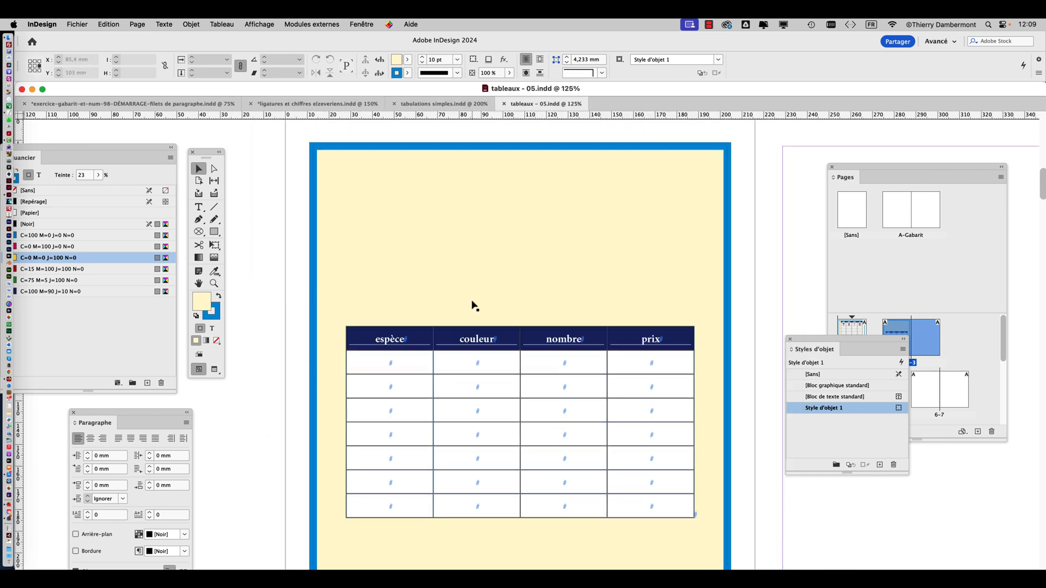
{"action": "scroll", "coordinate": [472, 303], "scroll_direction": "up", "scroll_amount": 10}
{"action": "left_click", "coordinate": [205, 284]}
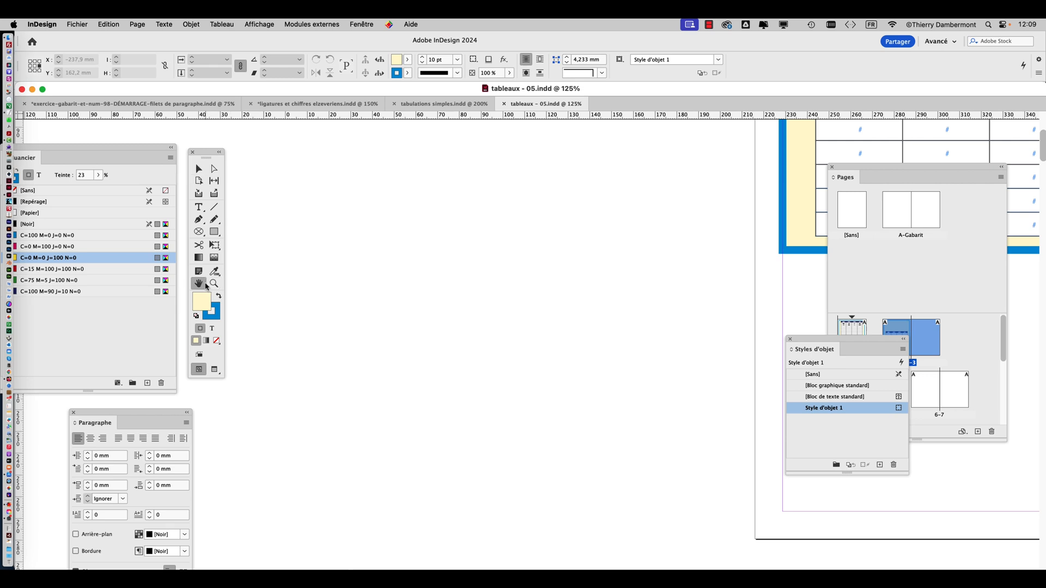
{"action": "scroll", "coordinate": [516, 351], "scroll_direction": "down", "scroll_amount": 3, "text": "alt"}
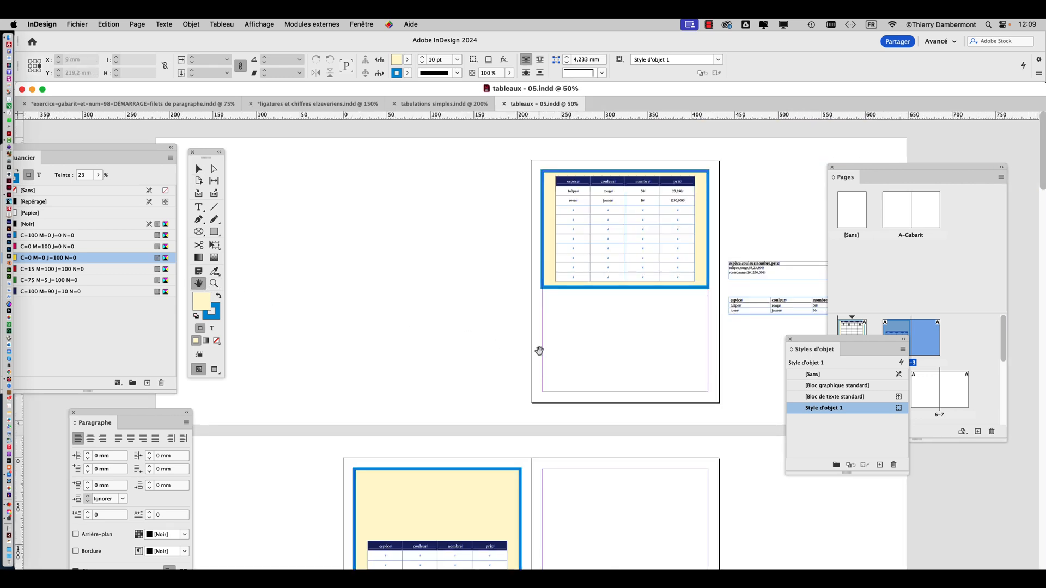
{"action": "scroll", "coordinate": [540, 351], "scroll_direction": "down", "scroll_amount": 2, "text": "alt"}
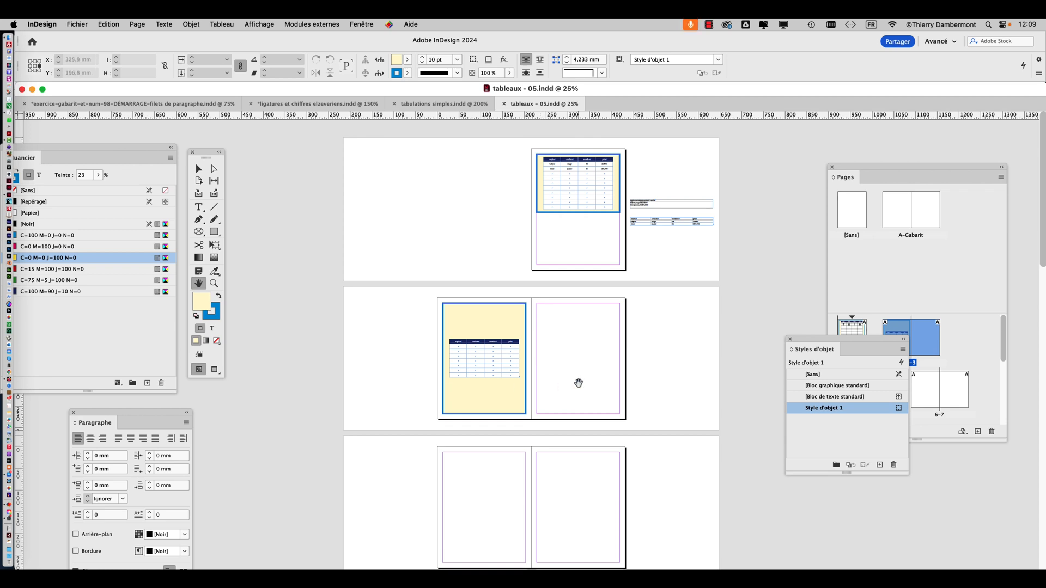
{"action": "left_click_drag", "start_coordinate": [847, 344], "coordinate": [724, 383]}
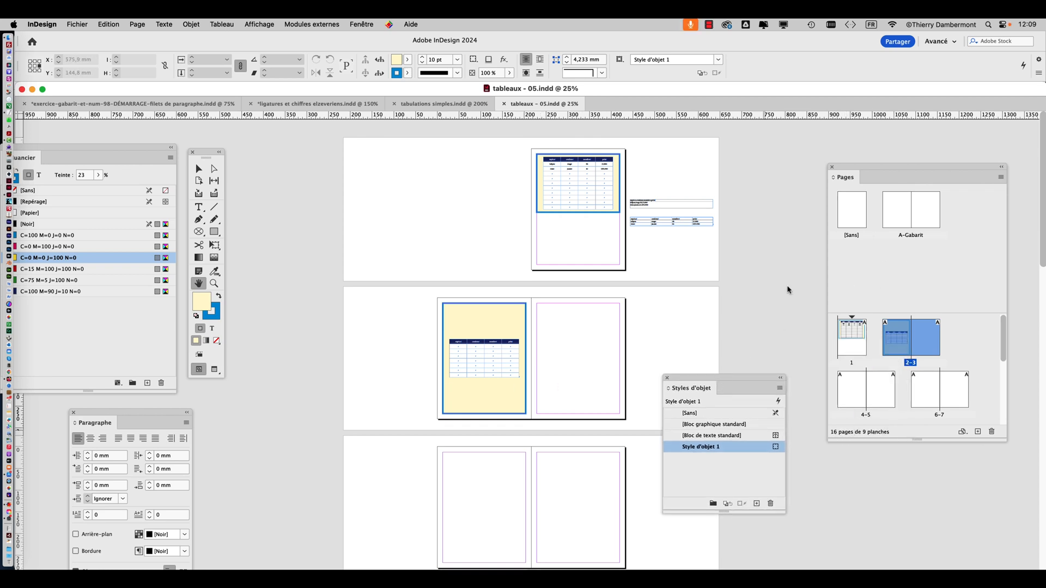
{"action": "left_click_drag", "start_coordinate": [853, 170], "coordinate": [825, 136]}
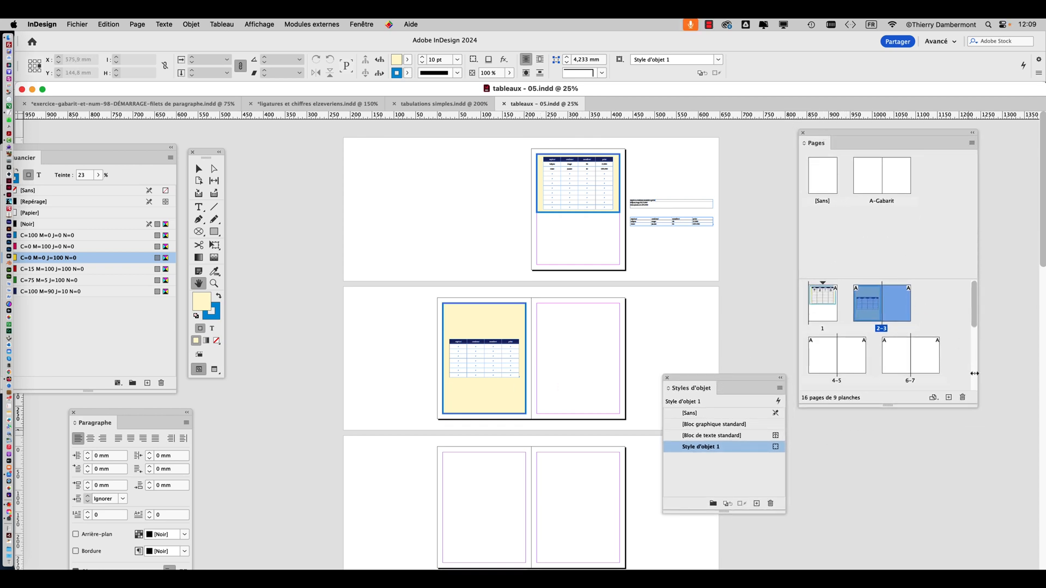
{"action": "left_click_drag", "start_coordinate": [975, 406], "coordinate": [992, 545]}
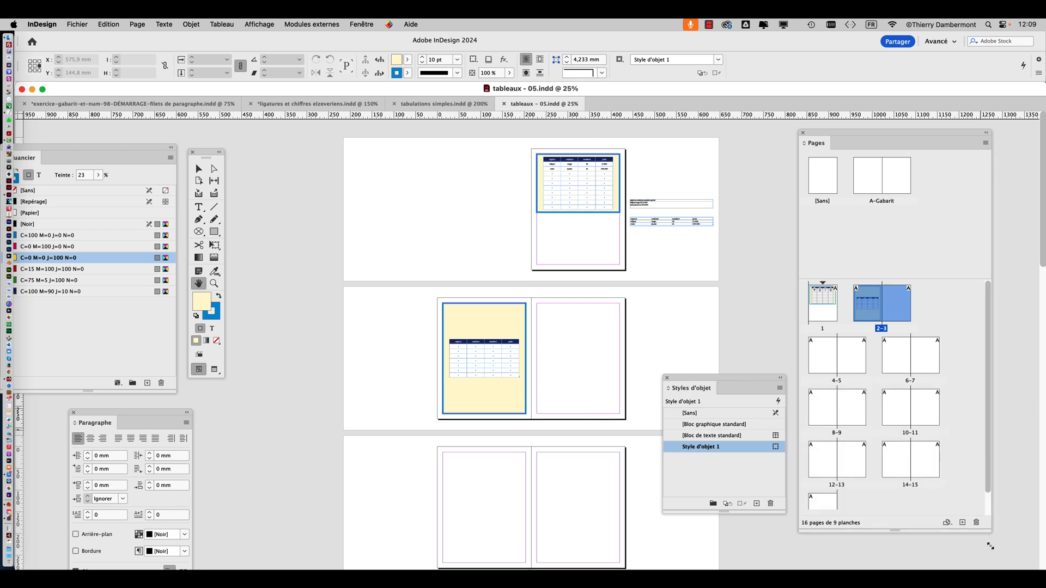
{"action": "left_click", "coordinate": [70, 24]}
{"action": "mouse_move", "coordinate": [191, 292]}
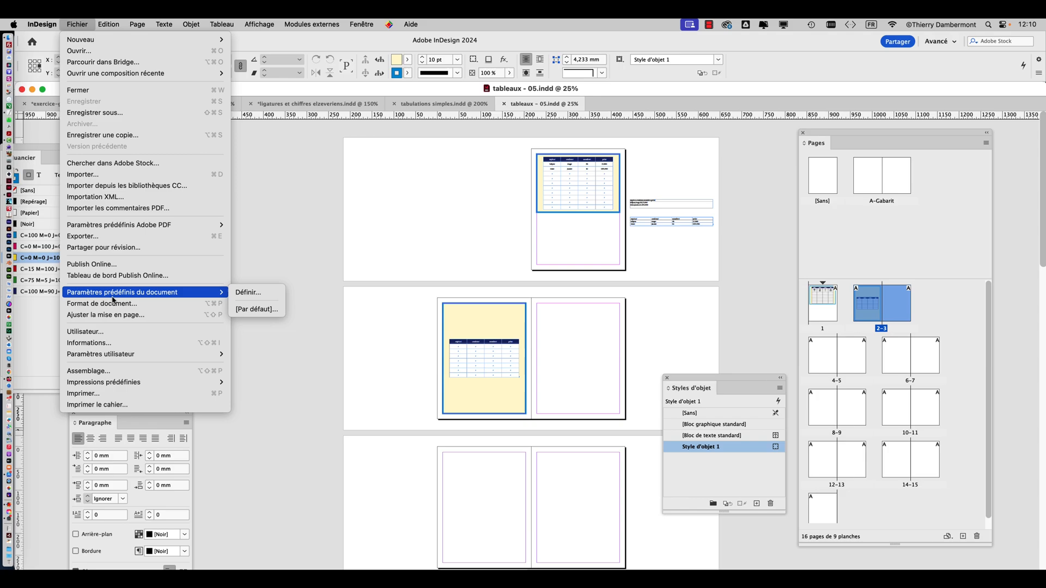
{"action": "left_click", "coordinate": [312, 267]}
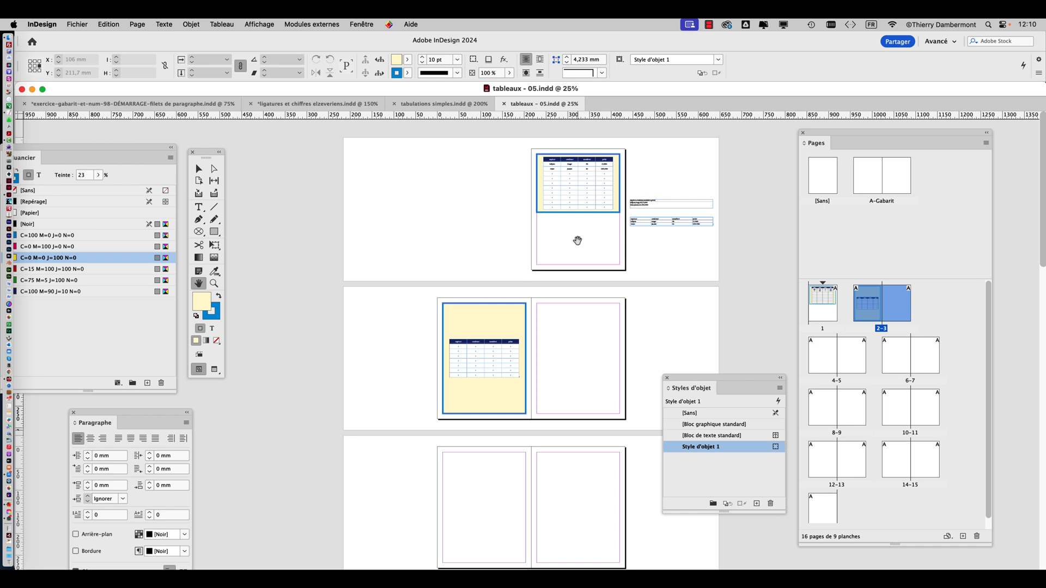
Turn off facing pages (Pages en vis-à-vis) in the document setup and accept
{"action": "left_click", "coordinate": [79, 24]}
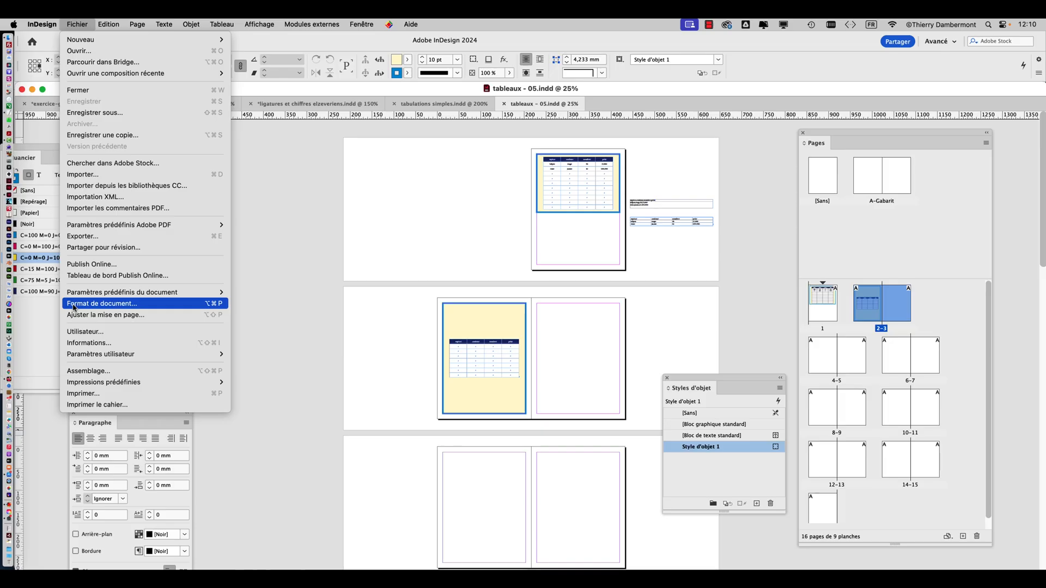
{"action": "left_click", "coordinate": [81, 315]}
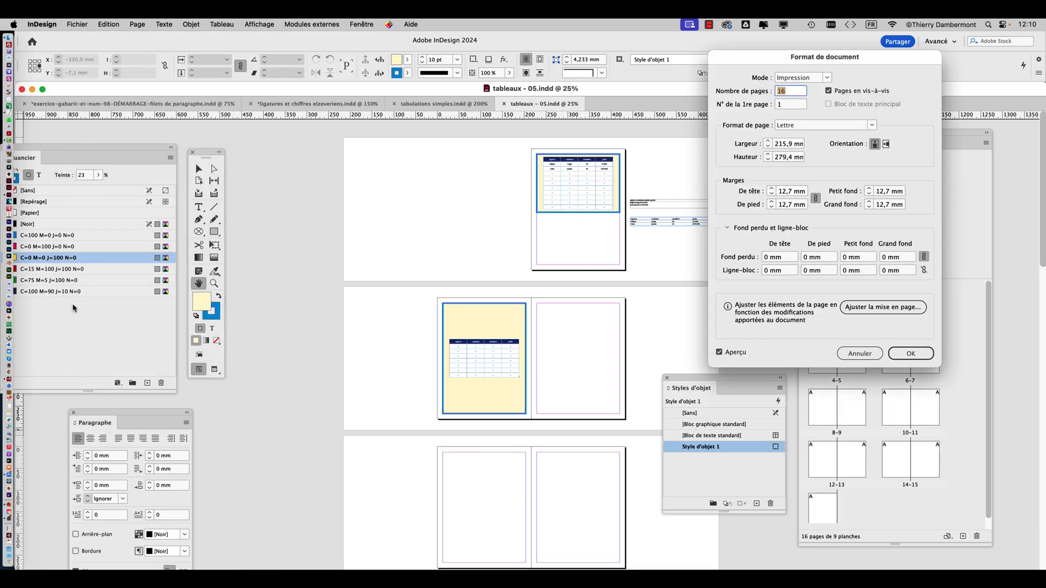
{"action": "left_click_drag", "start_coordinate": [757, 59], "coordinate": [290, 112]}
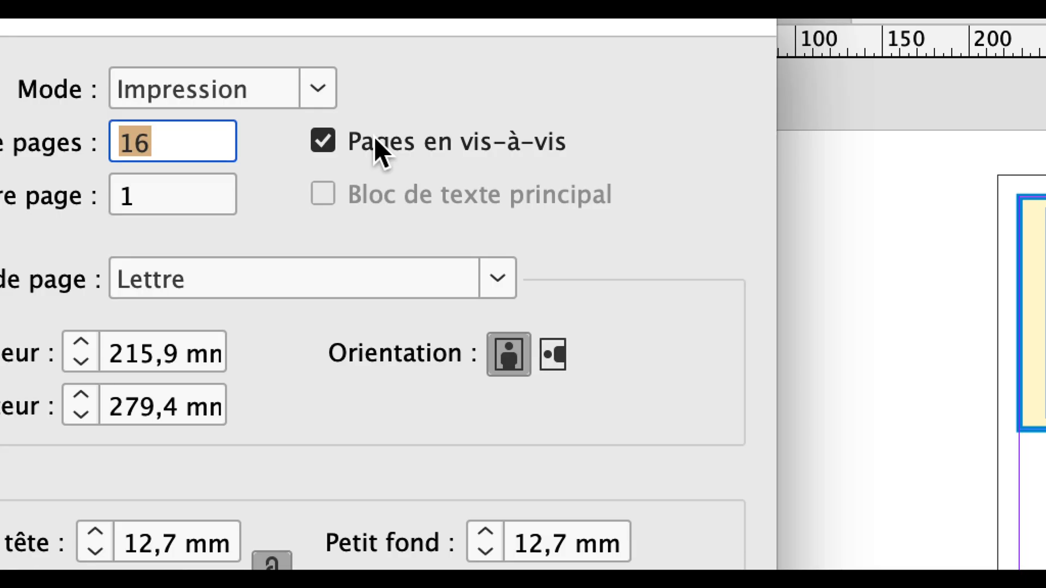
{"action": "left_click", "coordinate": [376, 142]}
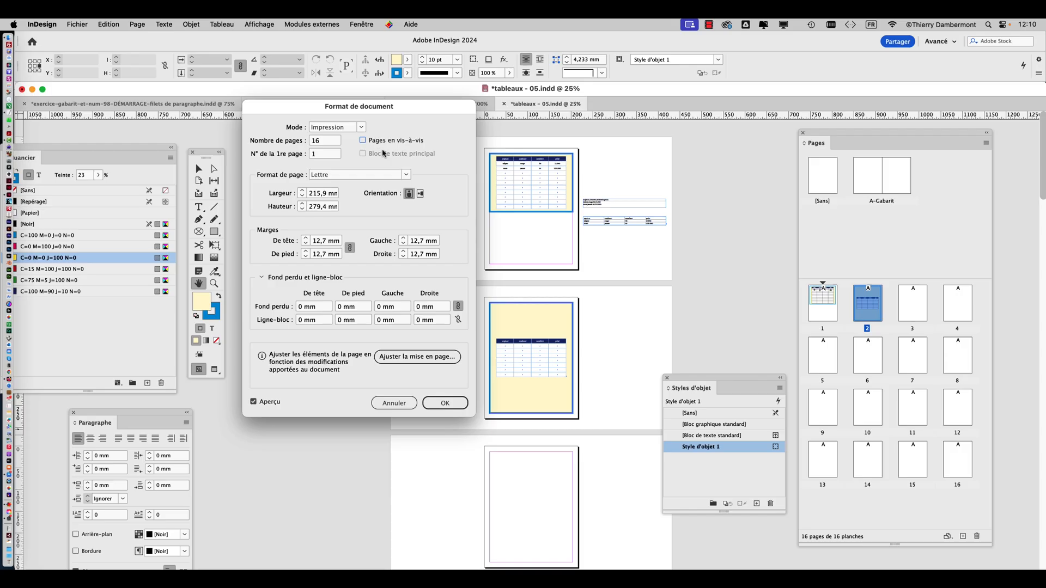
{"action": "left_click", "coordinate": [441, 401]}
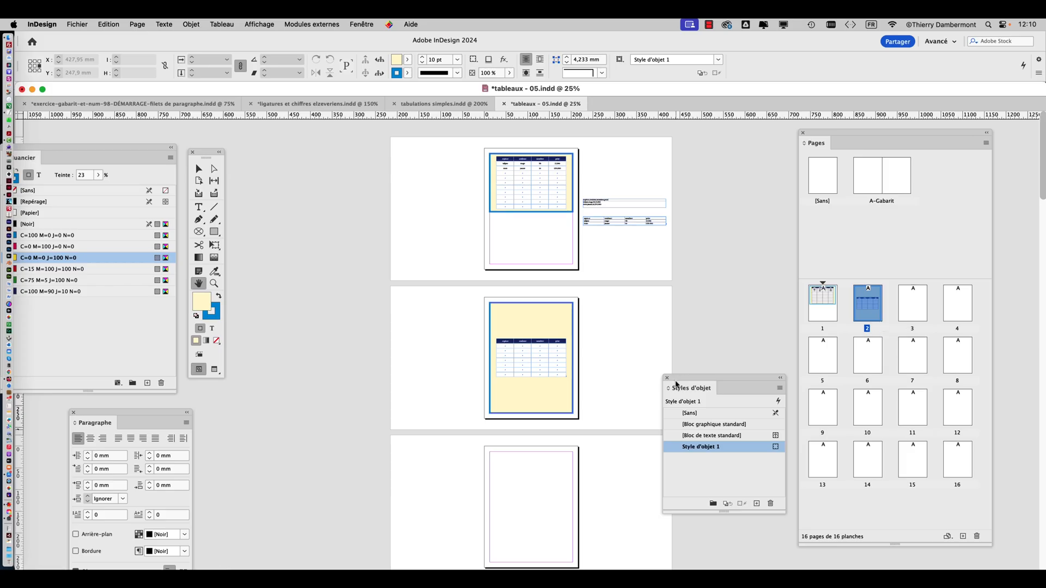
Set the number of pages of the A-Gabarit parent spread to 1 in its master options, after clearing the panels aside
{"action": "left_click_drag", "start_coordinate": [675, 383], "coordinate": [261, 475]}
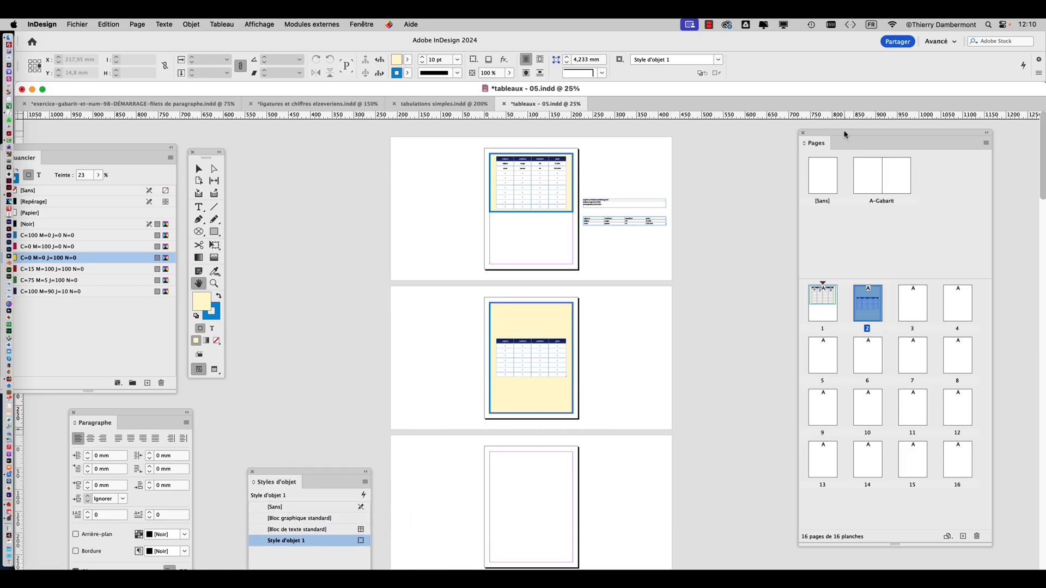
{"action": "left_click_drag", "start_coordinate": [844, 134], "coordinate": [734, 144]}
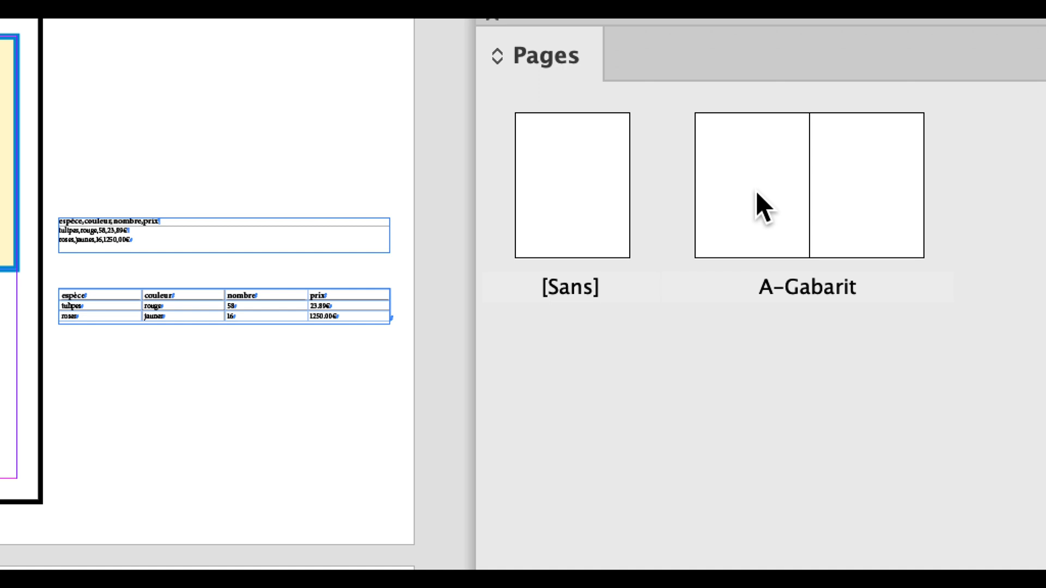
{"action": "left_click", "coordinate": [756, 206]}
{"action": "left_click", "coordinate": [899, 205], "text": "shift"}
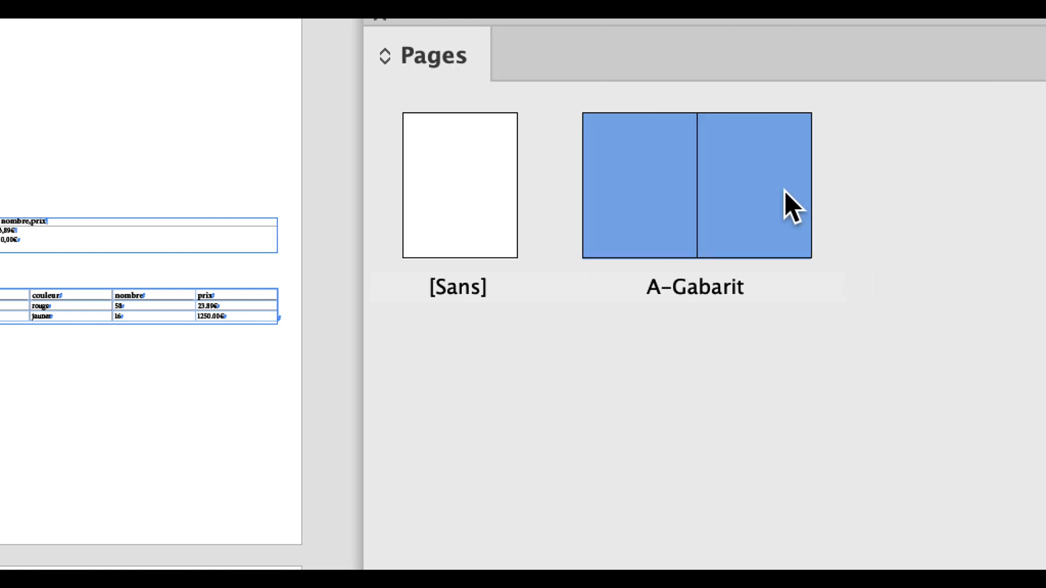
{"action": "left_click", "coordinate": [906, 143]}
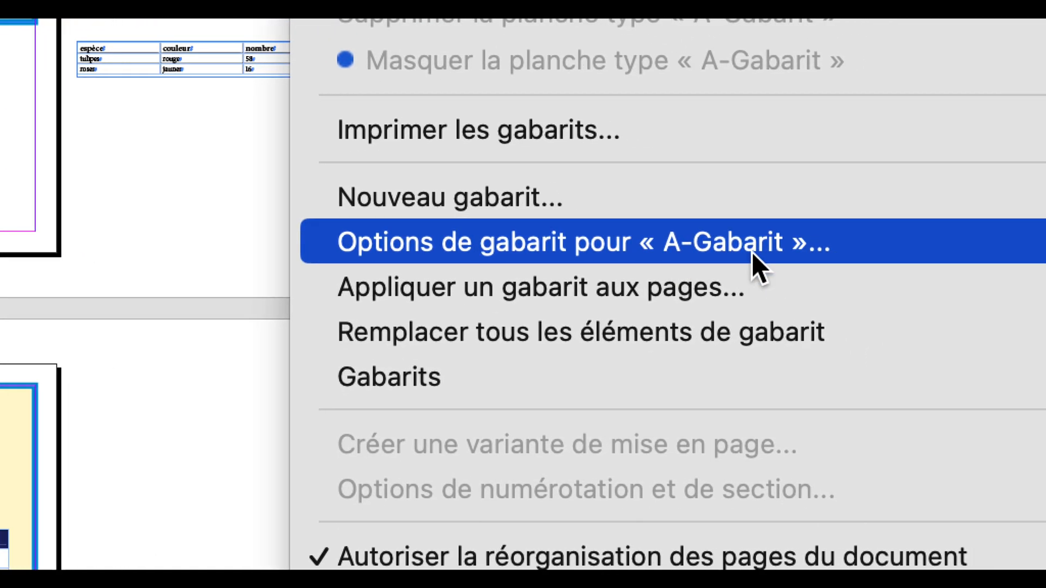
{"action": "left_click", "coordinate": [752, 253]}
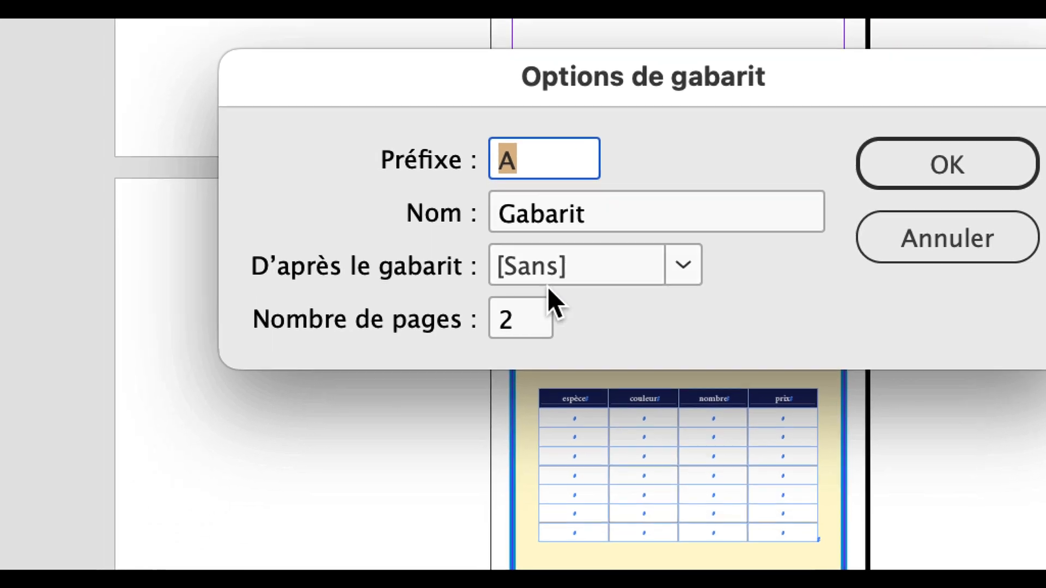
{"action": "double_click", "coordinate": [483, 419]}
{"action": "type", "text": "1"}
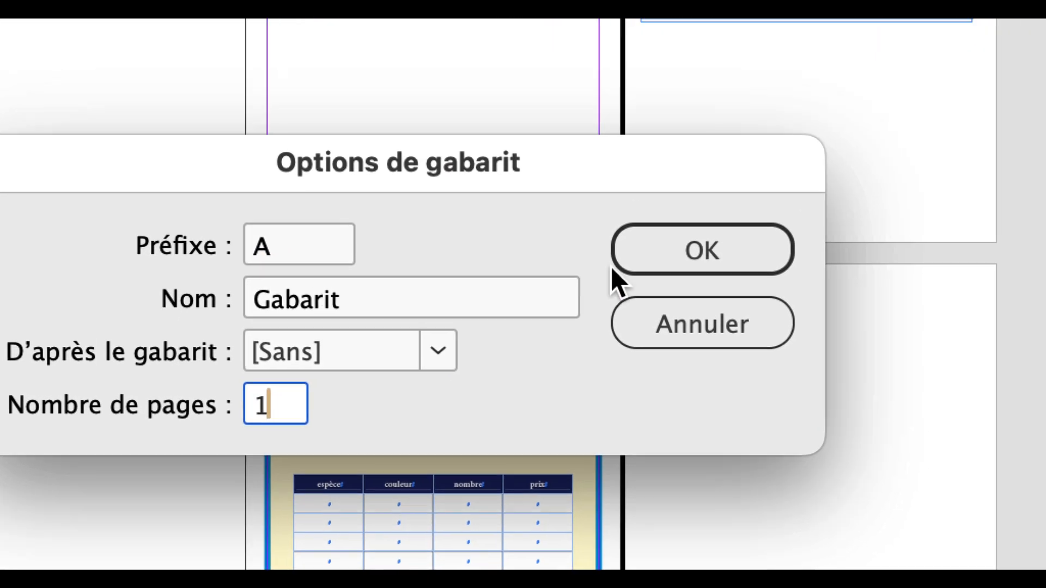
{"action": "left_click", "coordinate": [915, 149]}
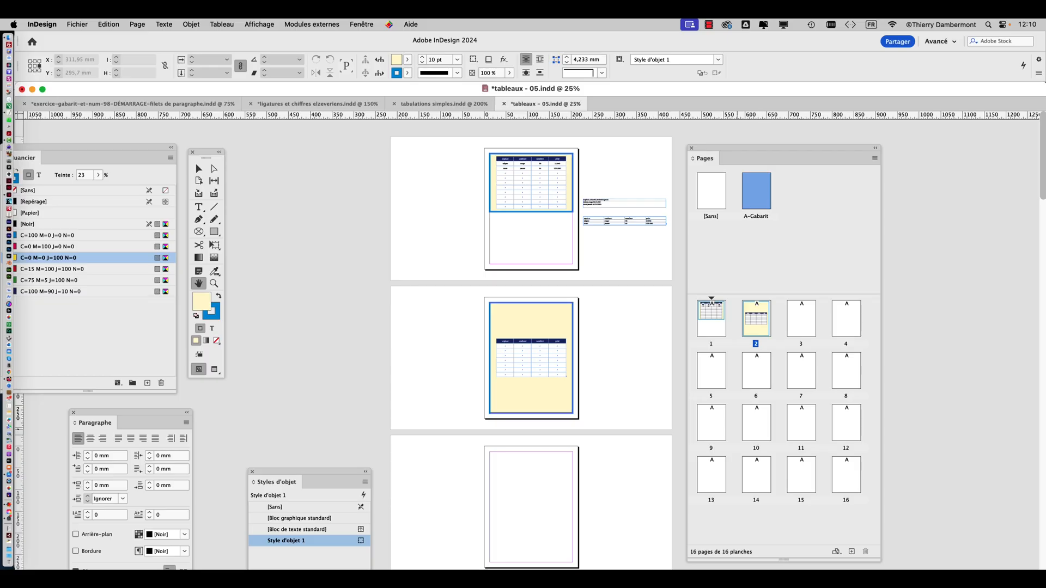
Move the Pages panel clear of the flower table on page 2
{"action": "left_click_drag", "start_coordinate": [784, 149], "coordinate": [833, 140]}
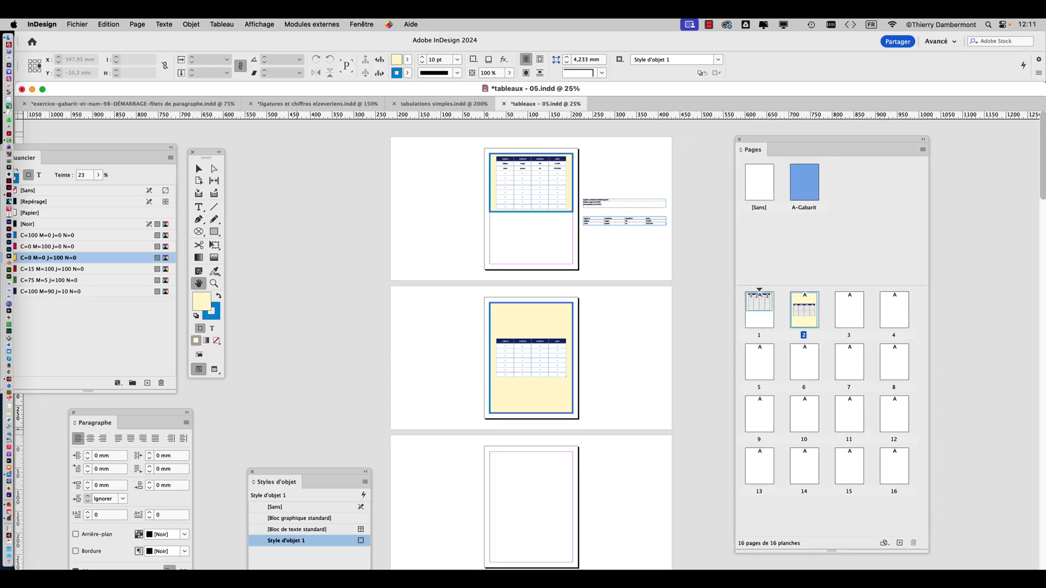
{"action": "key", "text": "v"}
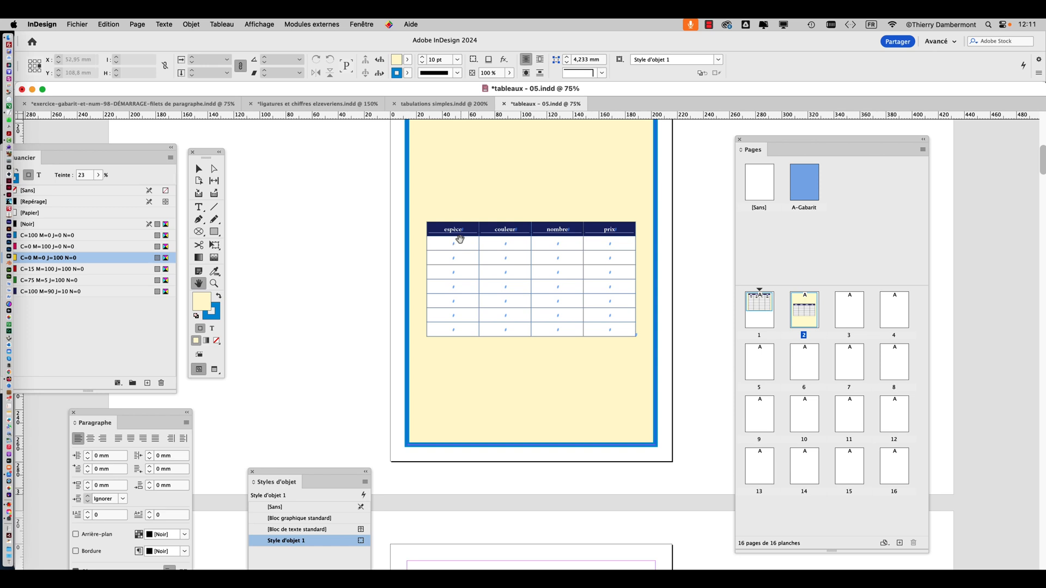
{"action": "scroll", "coordinate": [461, 240], "scroll_direction": "up", "scroll_amount": 2}
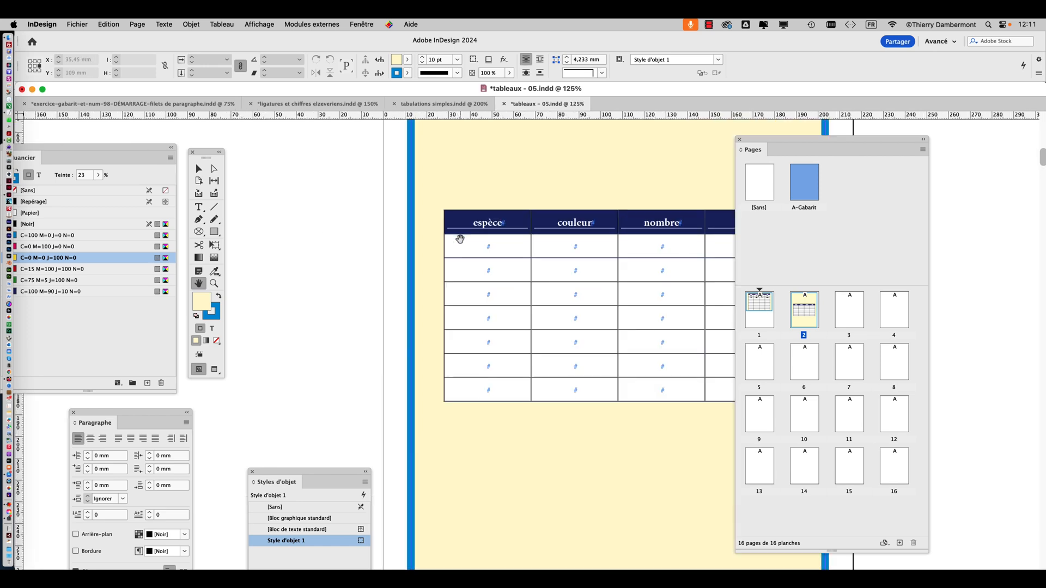
{"action": "left_click_drag", "start_coordinate": [763, 152], "coordinate": [879, 152]}
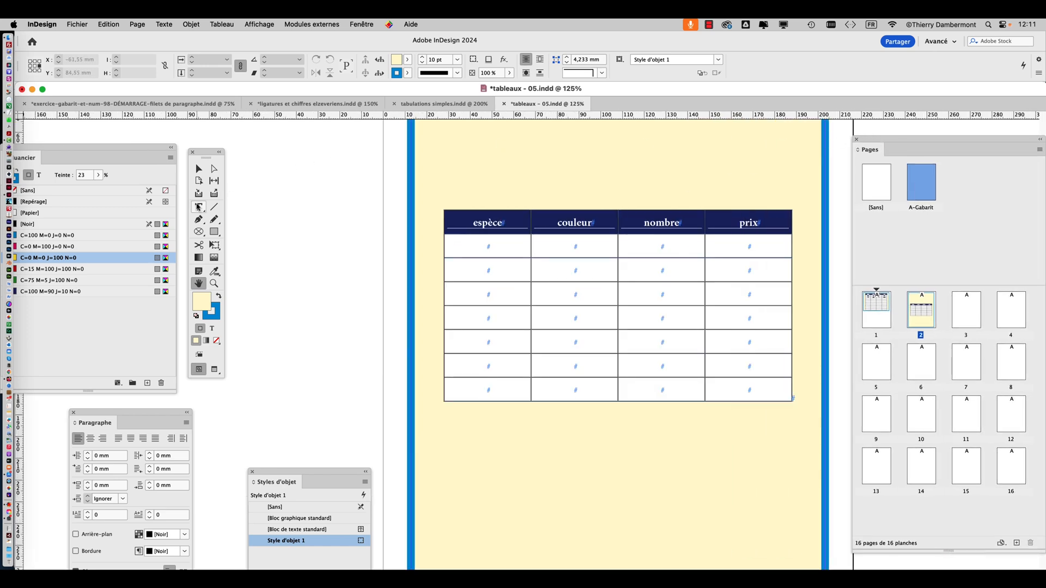
Select the entire flower table with the Type tool
{"action": "left_click", "coordinate": [199, 208]}
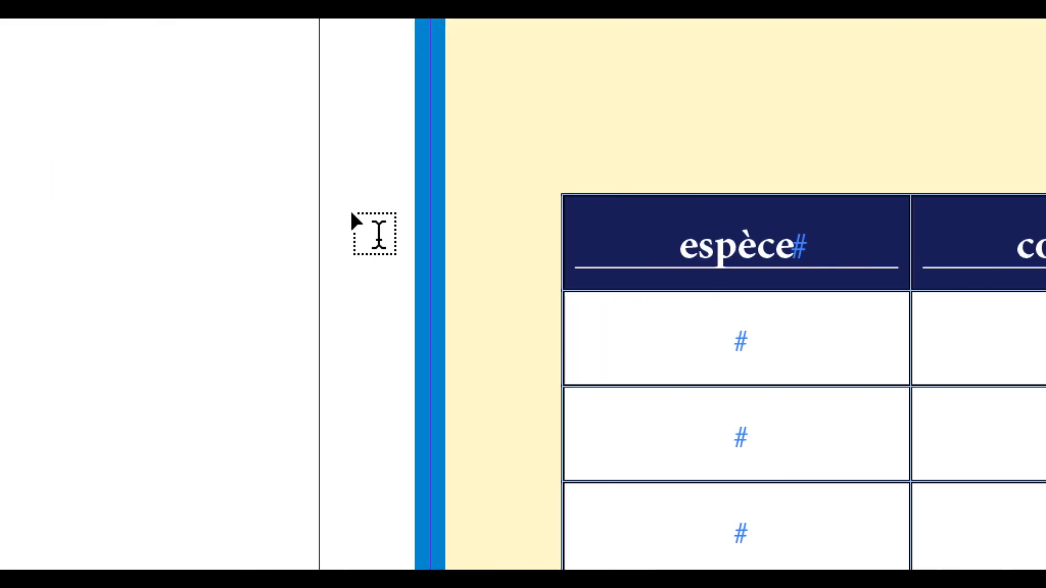
{"action": "left_click", "coordinate": [384, 200]}
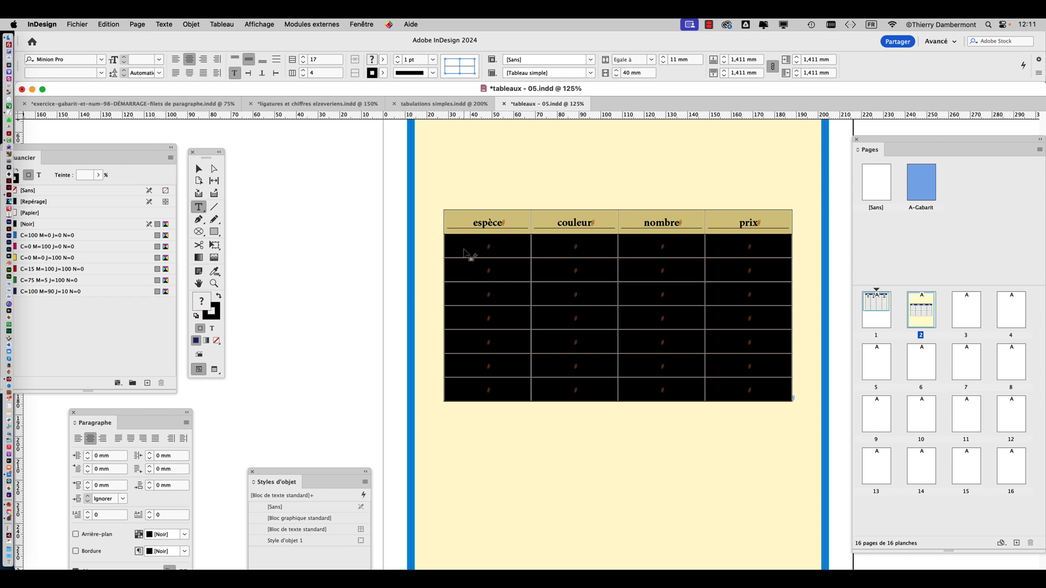
{"action": "key", "text": "super+minus"}
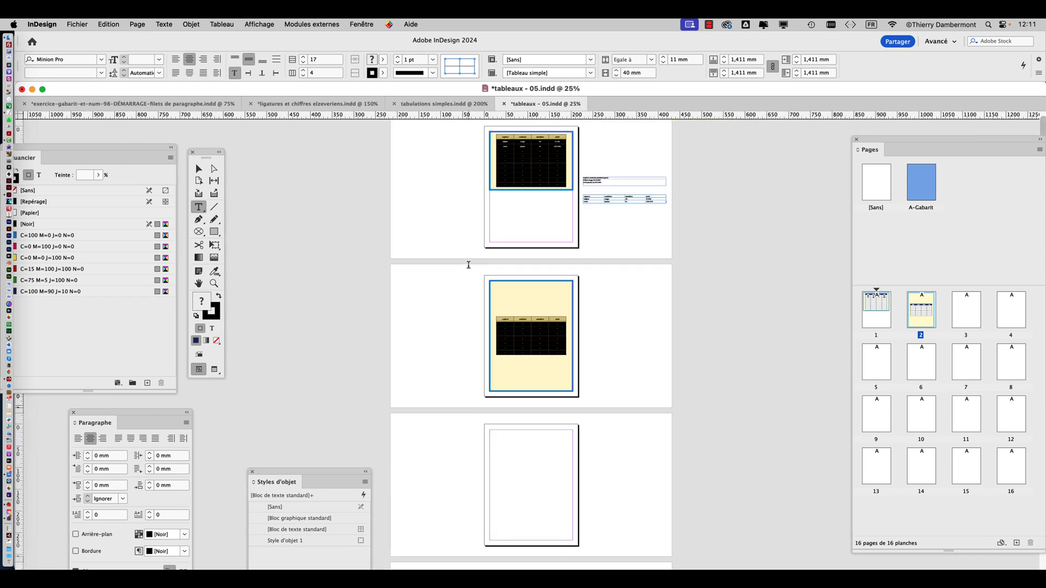
{"action": "key", "text": "super+equal"}
{"action": "key", "text": "super+minus"}
{"action": "key", "text": "super+equal"}
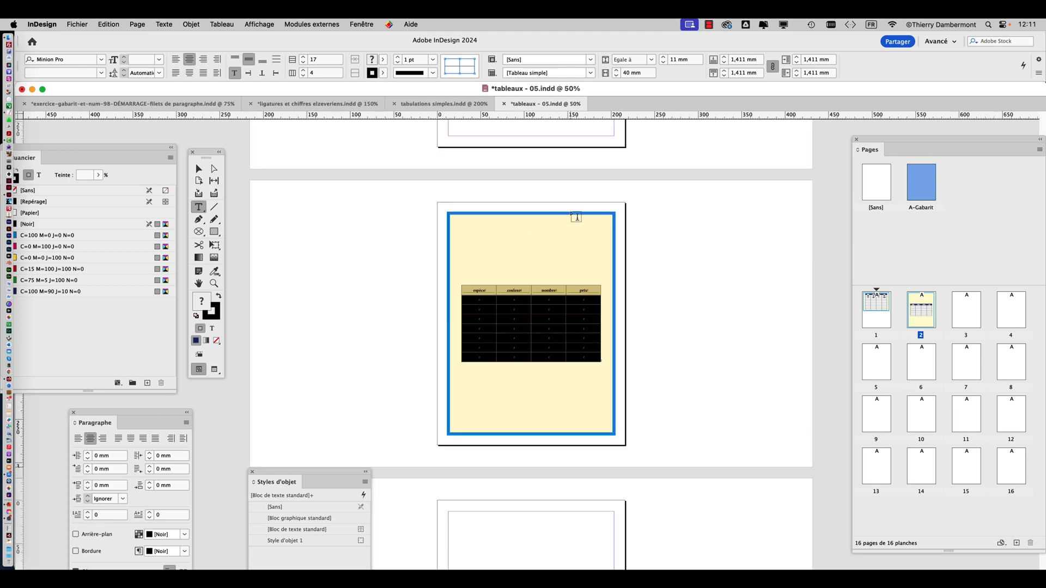
{"action": "scroll", "coordinate": [568, 215], "scroll_direction": "up", "scroll_amount": 5}
Set the table's alternating fill pattern to Une ligne sur deux with the preview enabled, keeping the options dialog clear of the table
{"action": "left_click", "coordinate": [221, 24]}
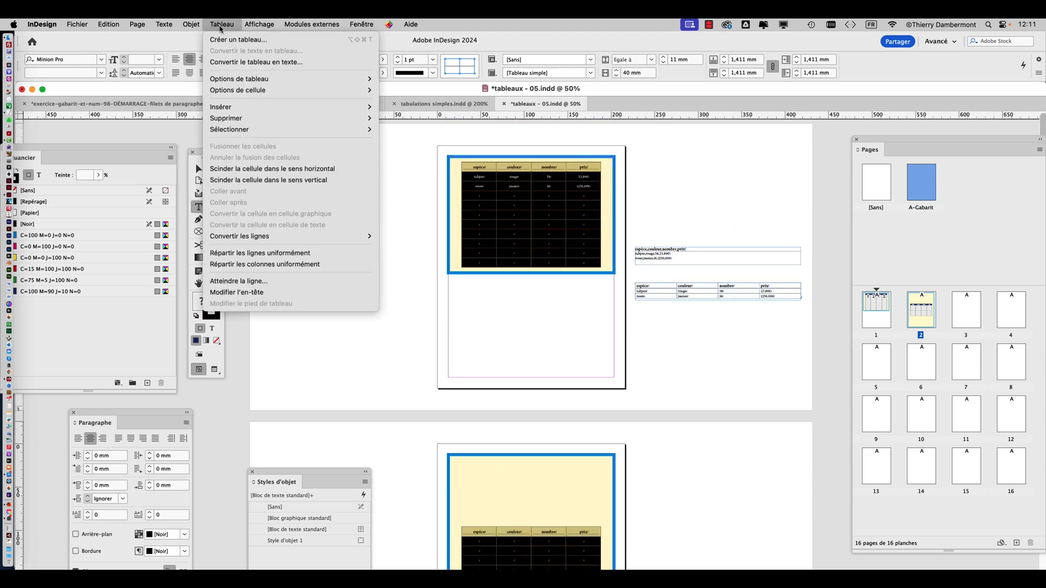
{"action": "mouse_move", "coordinate": [228, 82]}
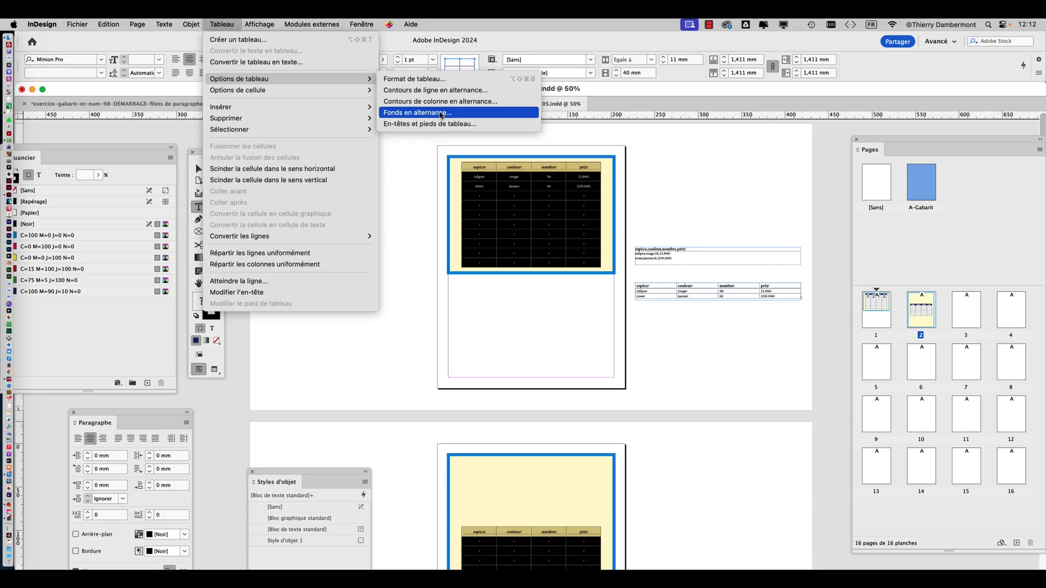
{"action": "left_click", "coordinate": [441, 112]}
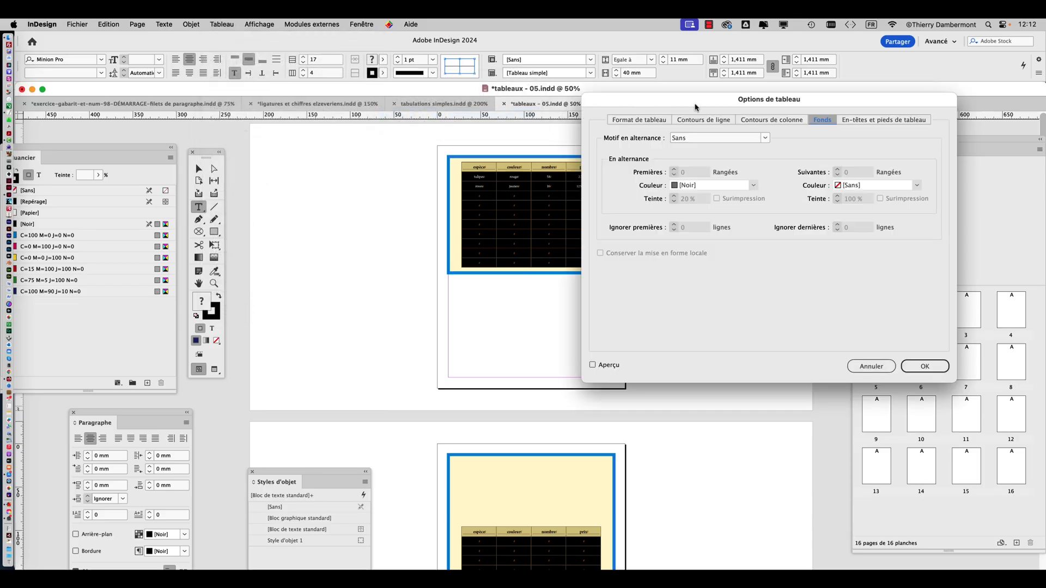
{"action": "left_click_drag", "start_coordinate": [846, 104], "coordinate": [333, 108]}
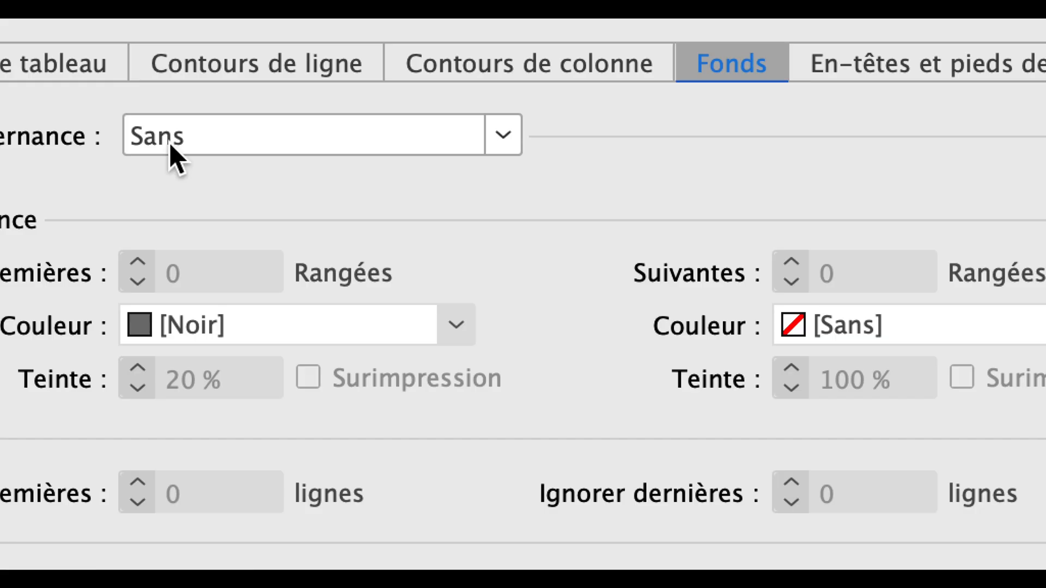
{"action": "left_click", "coordinate": [170, 145]}
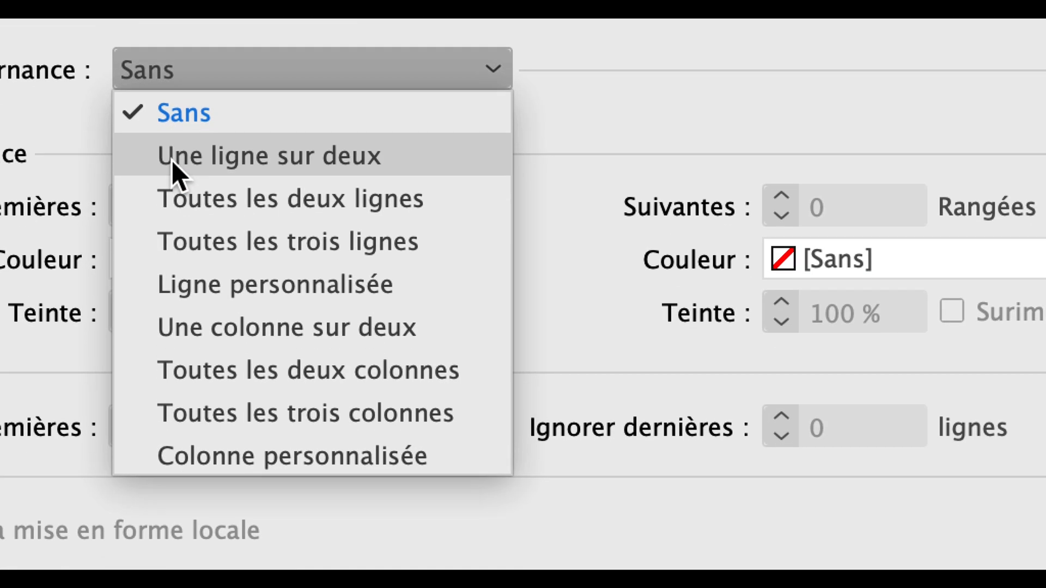
{"action": "left_click", "coordinate": [173, 158]}
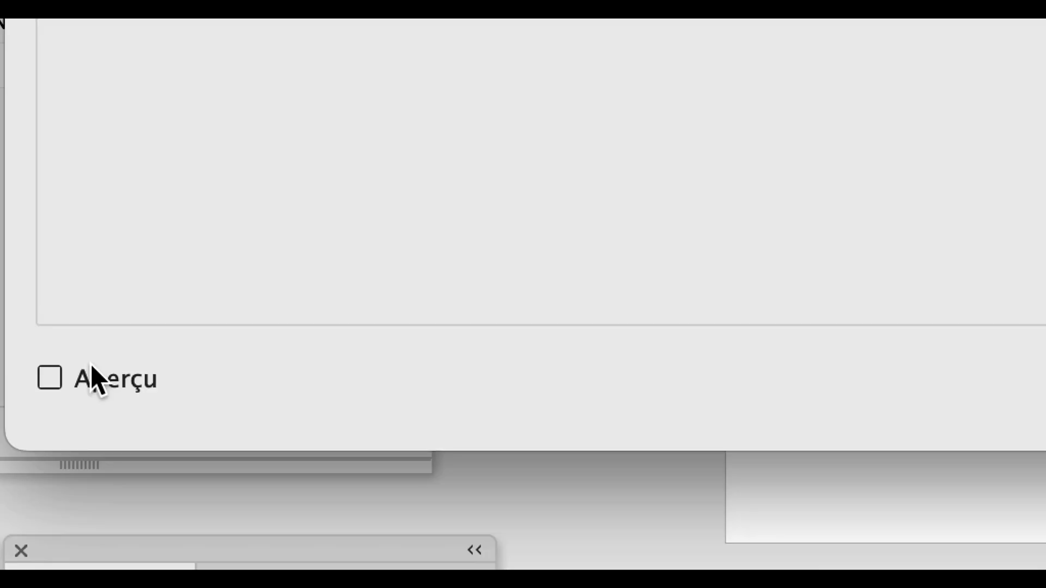
{"action": "left_click", "coordinate": [92, 378]}
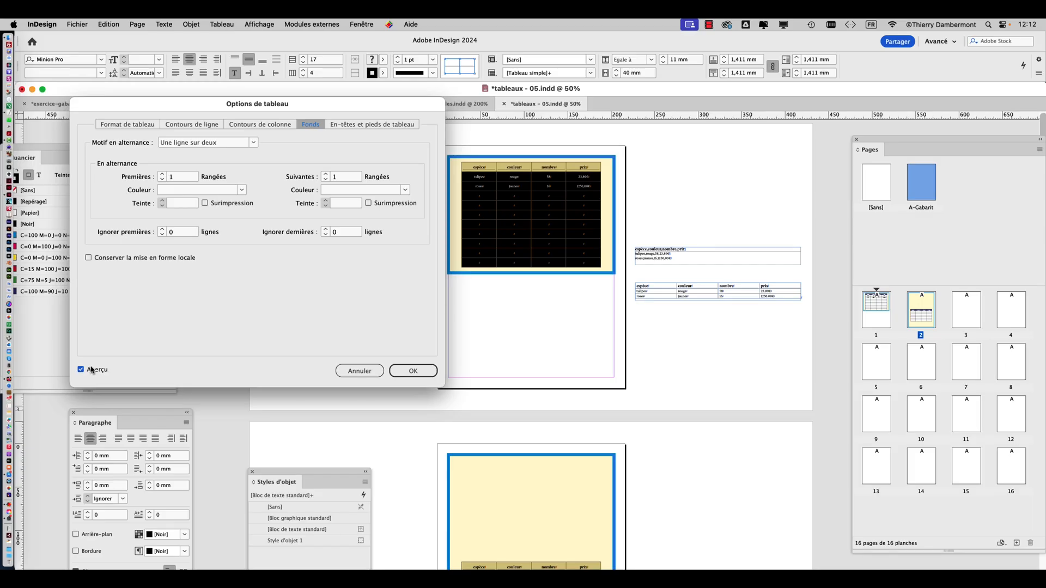
Fill the first alternating rows with [Papier] and the following rows with [Noir] at a 10% tint, and accept
{"action": "left_click", "coordinate": [242, 191]}
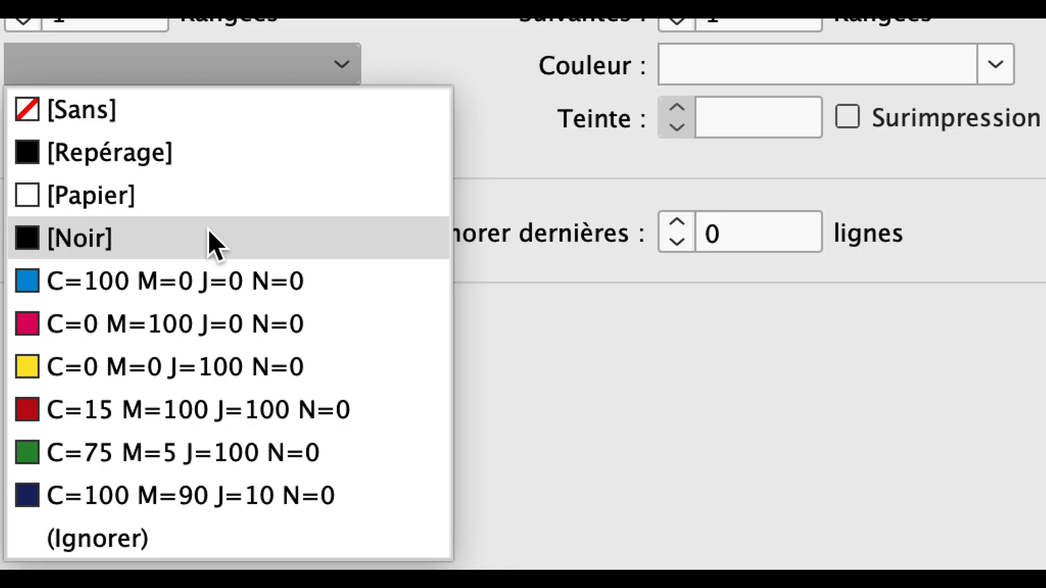
{"action": "left_click", "coordinate": [207, 195]}
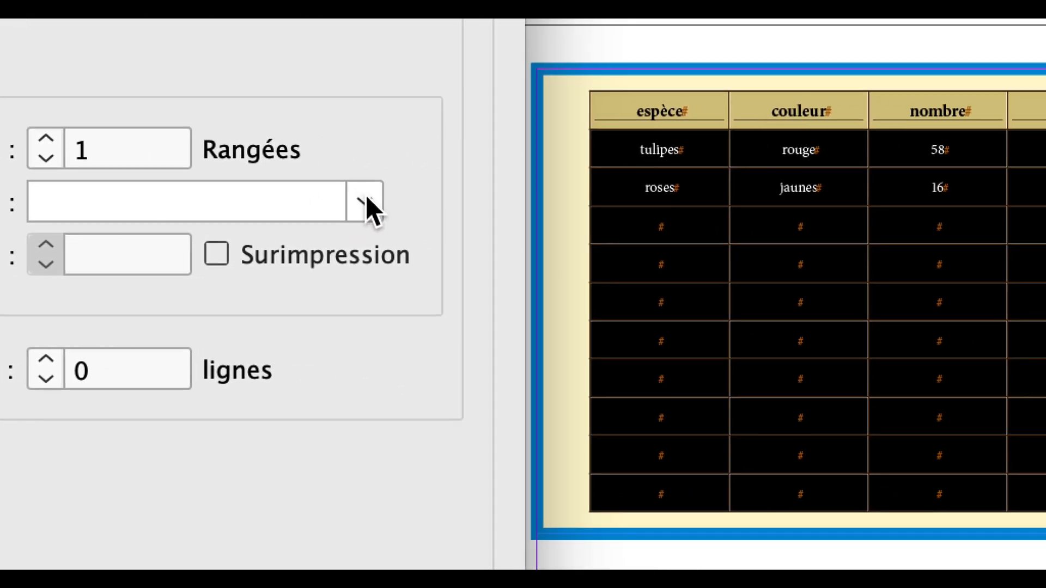
{"action": "left_click", "coordinate": [612, 240]}
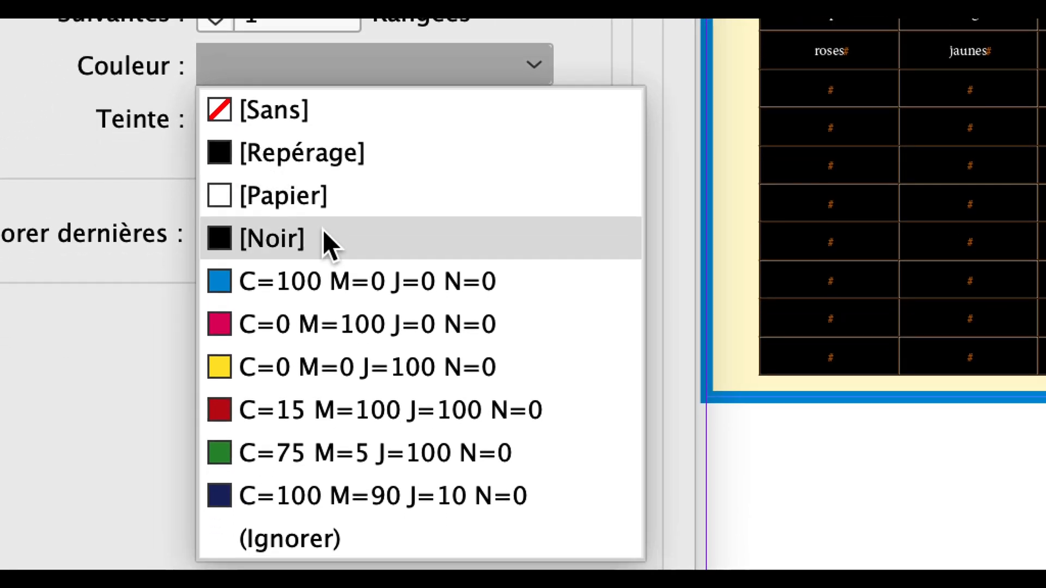
{"action": "left_click", "coordinate": [305, 289]}
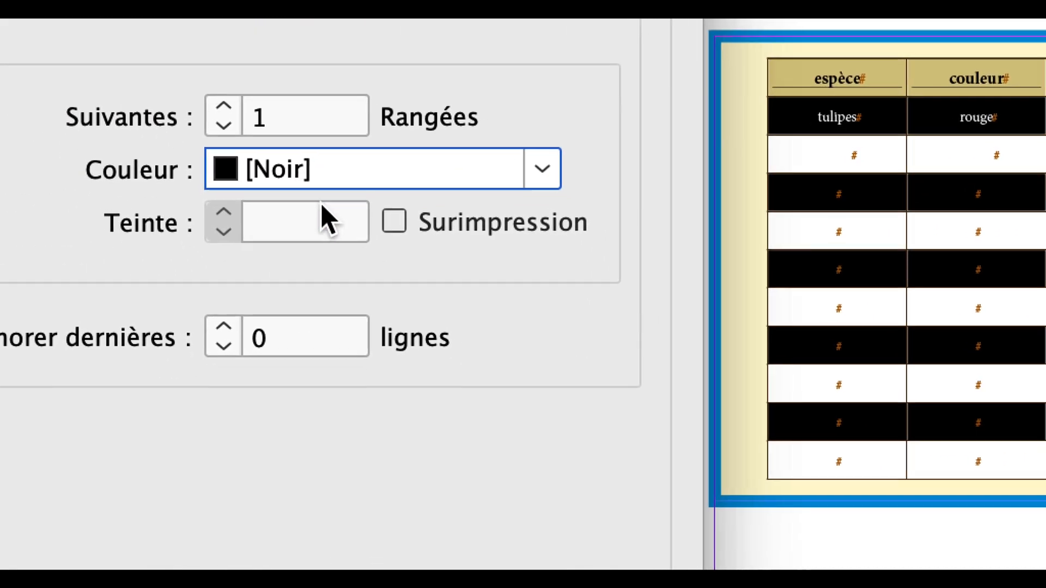
{"action": "left_click", "coordinate": [329, 220]}
{"action": "type", "text": "1"}
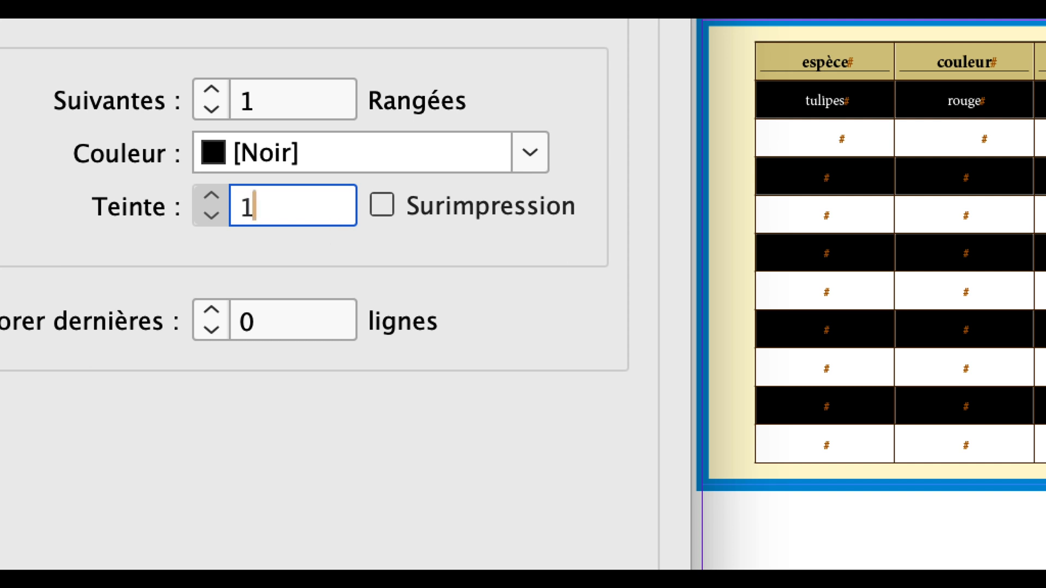
{"action": "type", "text": "0"}
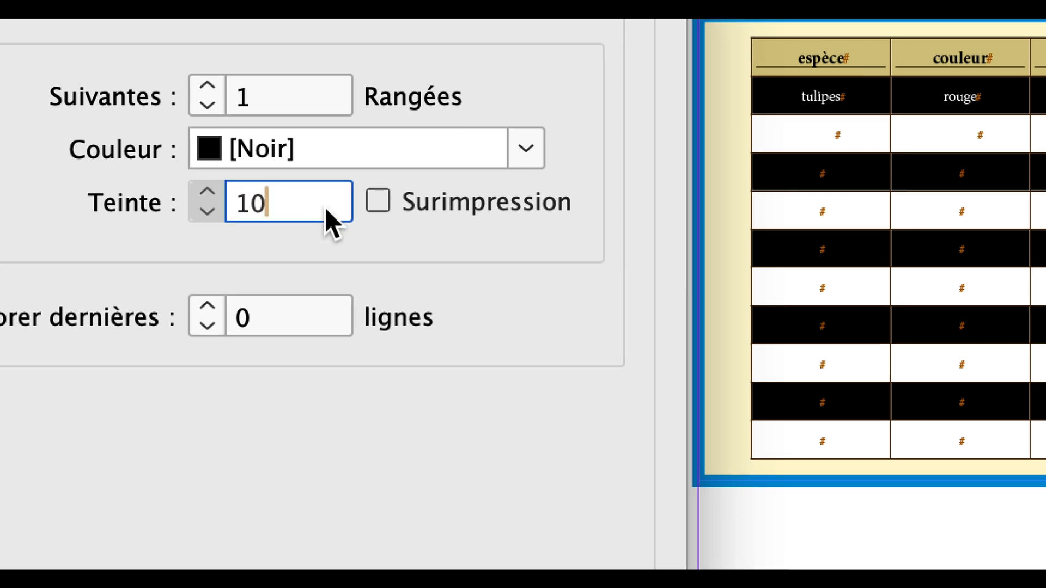
{"action": "key", "text": "Tab"}
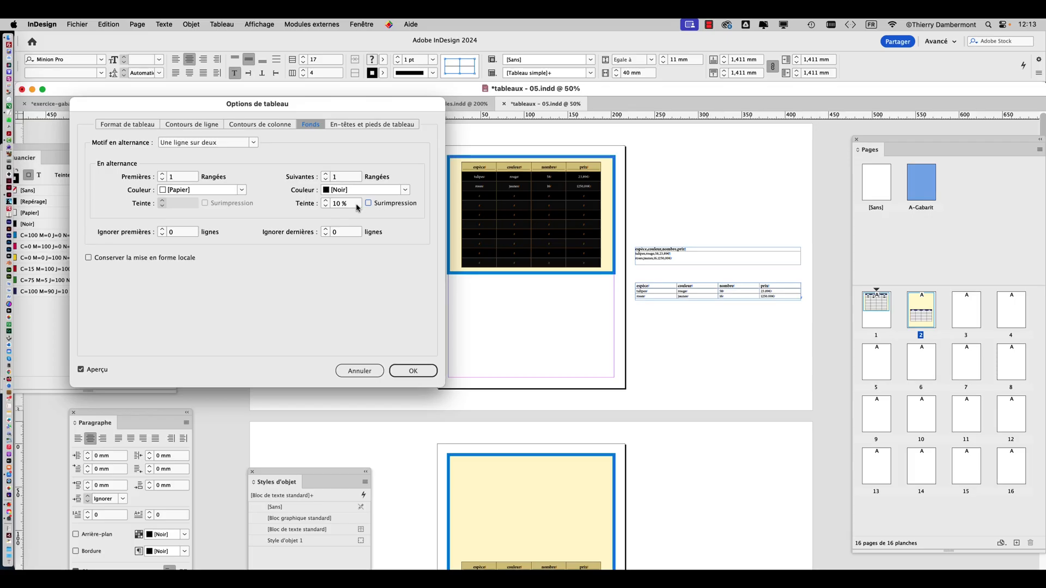
{"action": "key", "text": "Return"}
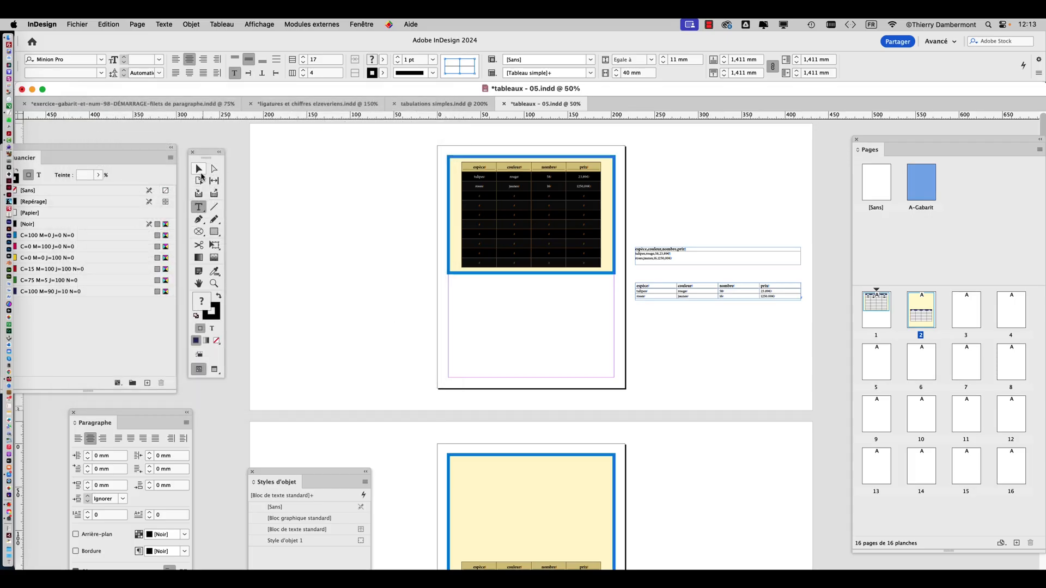
Deselect the table and switch to the Preview screen mode to examine the alternating row fills on page 1
{"action": "key", "text": "Escape"}
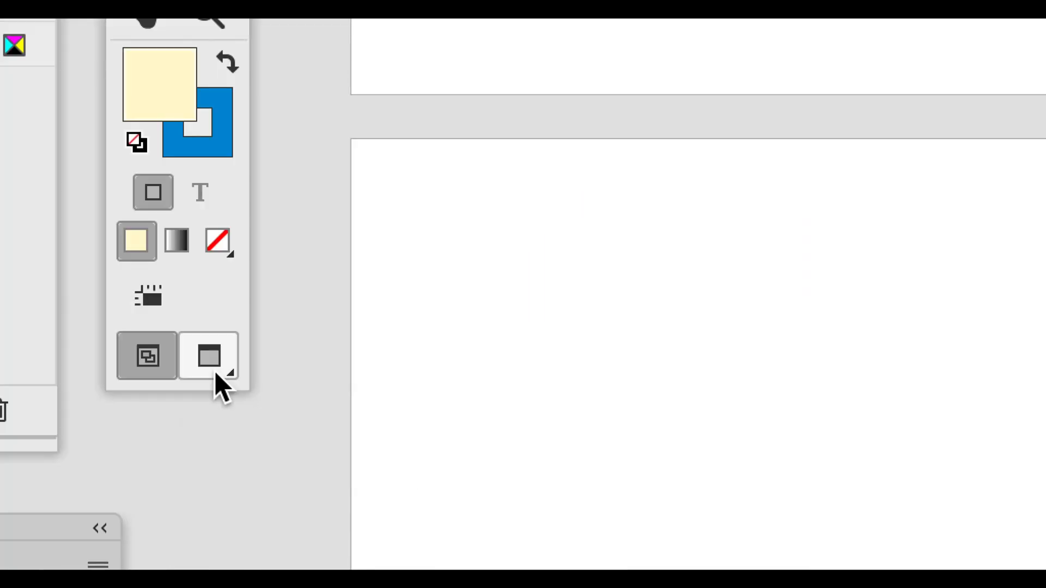
{"action": "left_click", "coordinate": [216, 375]}
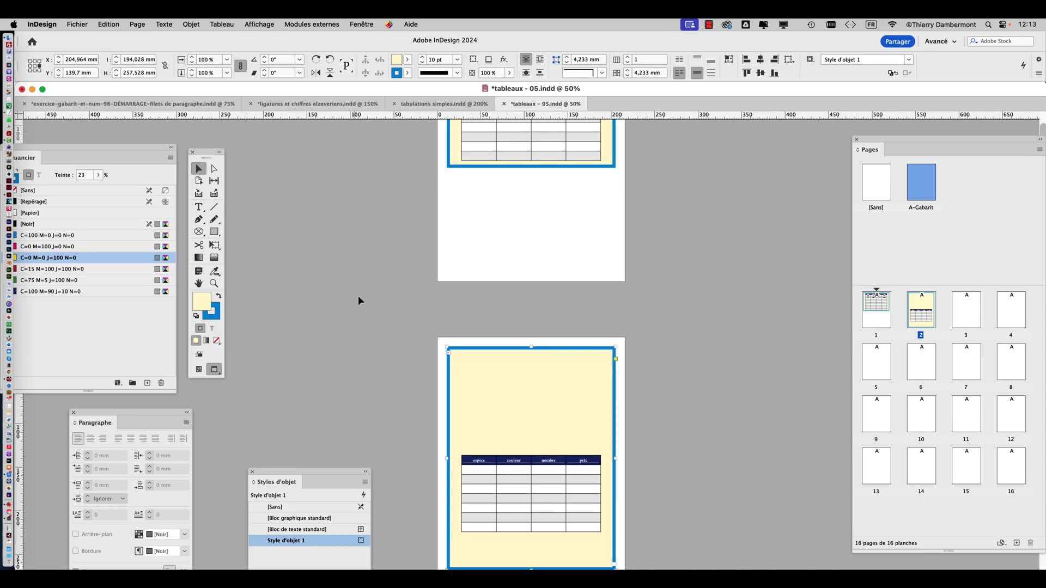
{"action": "left_click", "coordinate": [428, 202]}
{"action": "scroll", "coordinate": [635, 204], "scroll_direction": "up", "scroll_amount": 5}
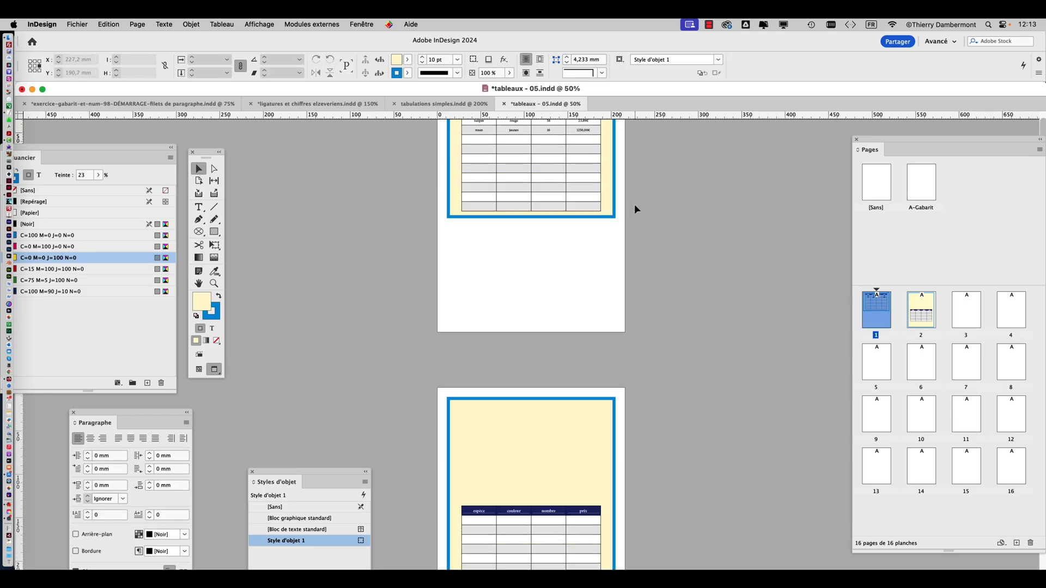
{"action": "key", "text": "super+plus"}
{"action": "scroll", "coordinate": [601, 225], "scroll_direction": "up", "scroll_amount": 4}
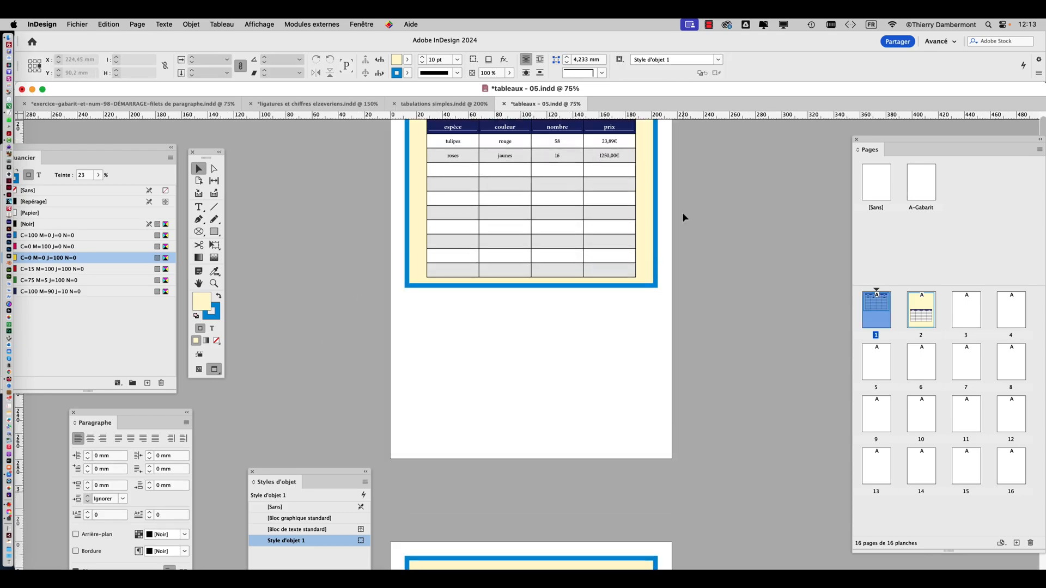
{"action": "key", "text": "super+plus"}
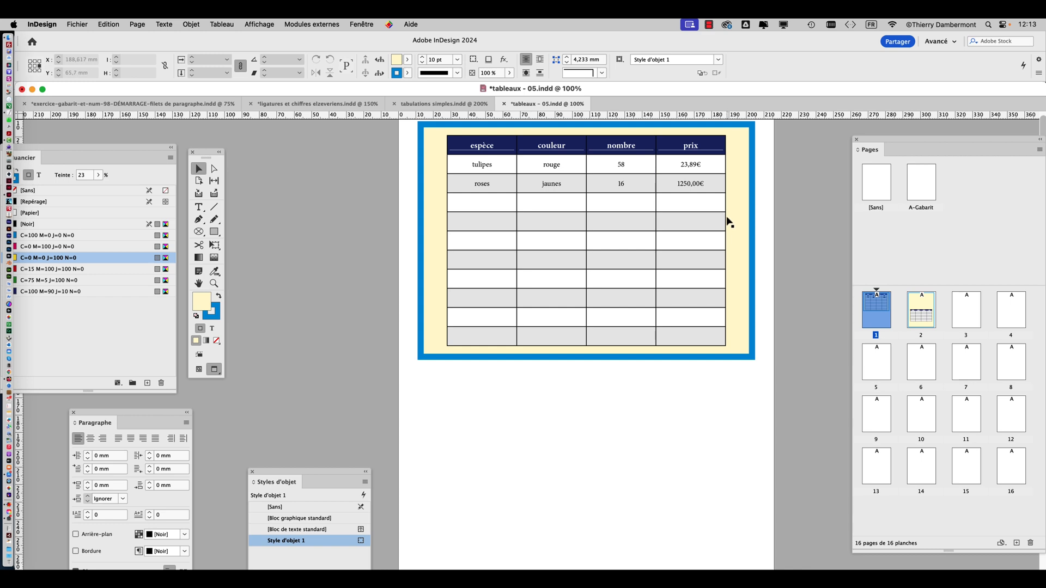
{"action": "key", "text": "super+plus"}
{"action": "scroll", "coordinate": [732, 221], "scroll_direction": "up", "scroll_amount": 2}
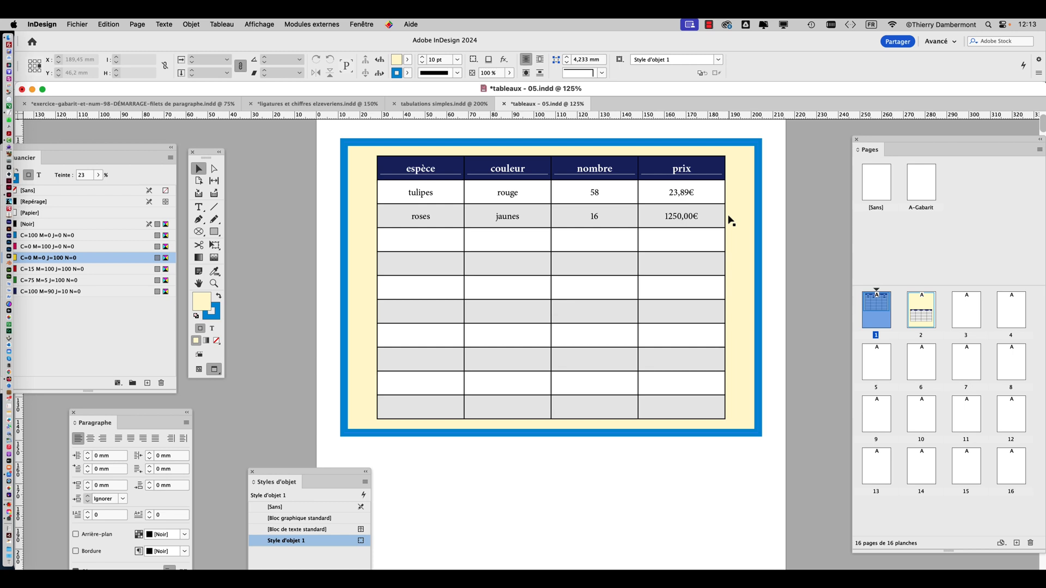
Save the document under the new name tableaux - 06.indd in the VENDREDI folder
{"action": "left_click", "coordinate": [83, 23]}
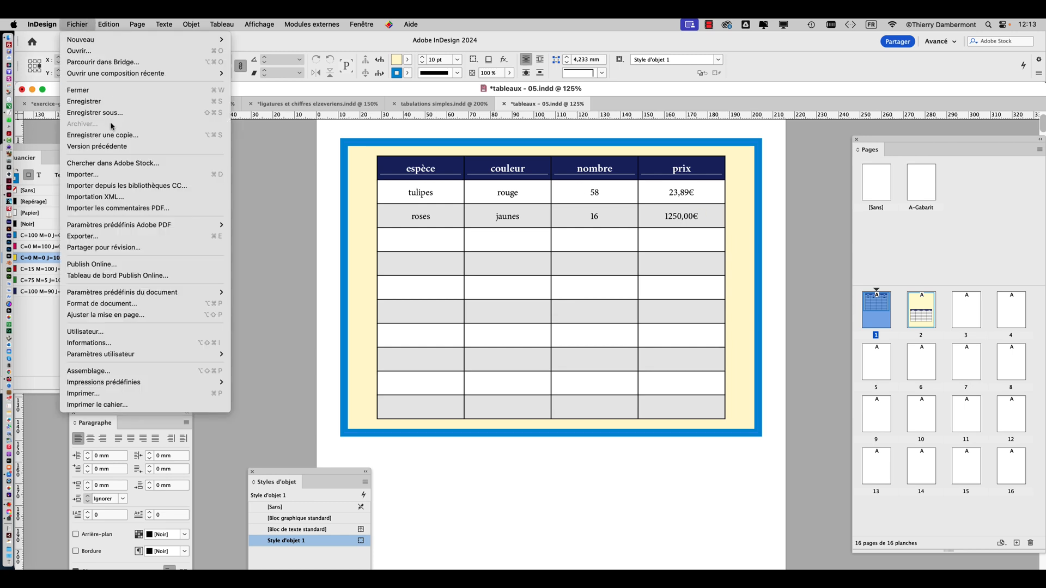
{"action": "left_click", "coordinate": [112, 114]}
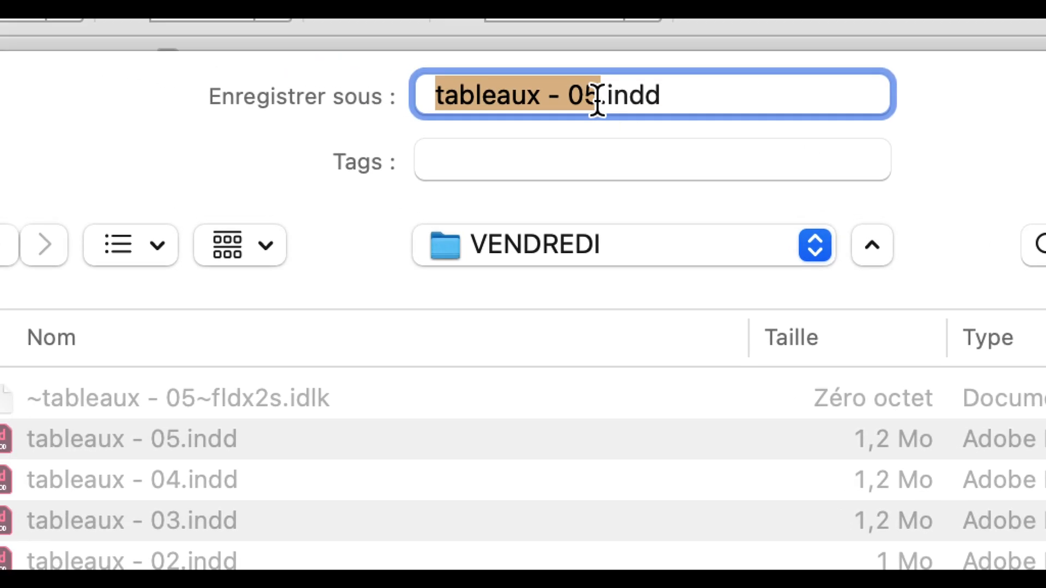
{"action": "left_click", "coordinate": [589, 97]}
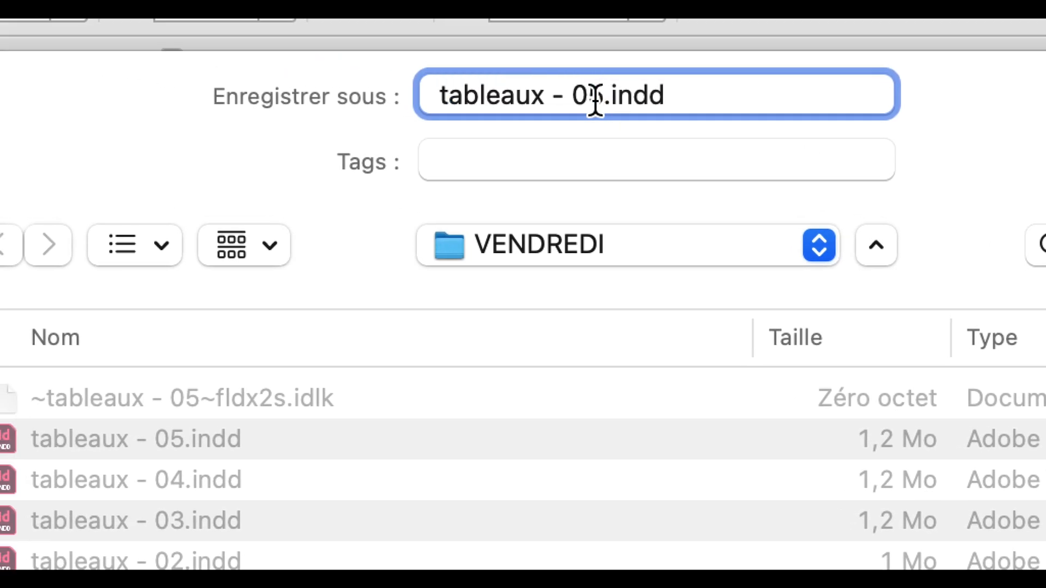
{"action": "left_click_drag", "start_coordinate": [596, 100], "coordinate": [600, 102]}
{"action": "type", "text": "6"}
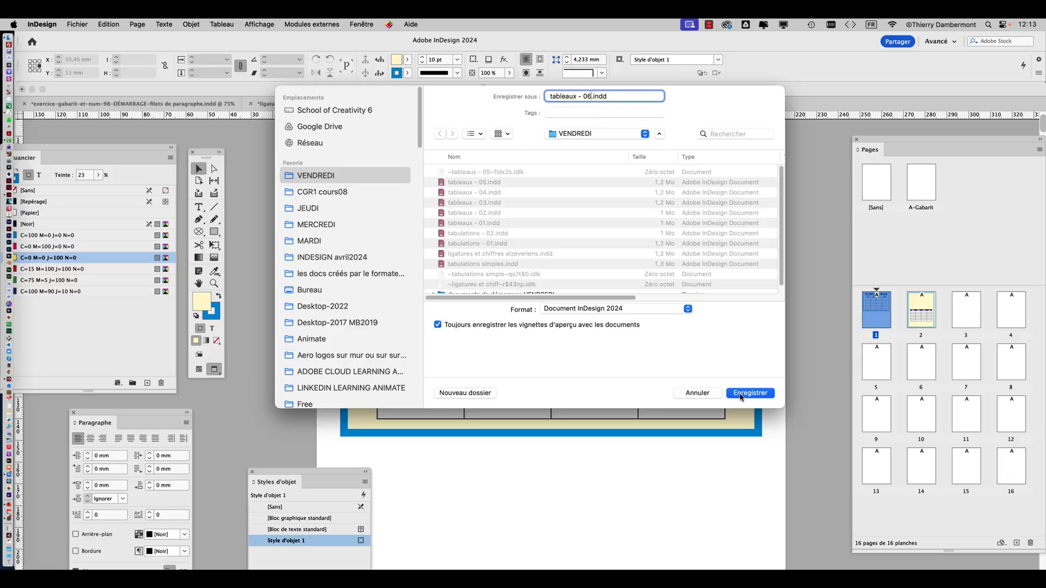
{"action": "left_click", "coordinate": [741, 395]}
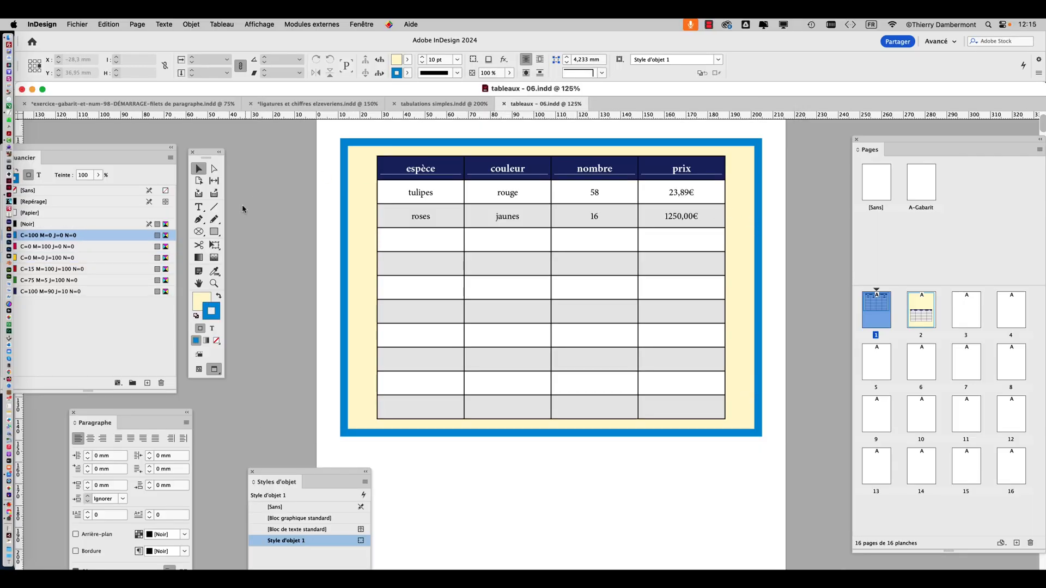
Select the whole flower table on page 1 and show the Contour panel beside its upper-left corner
{"action": "key", "text": "t"}
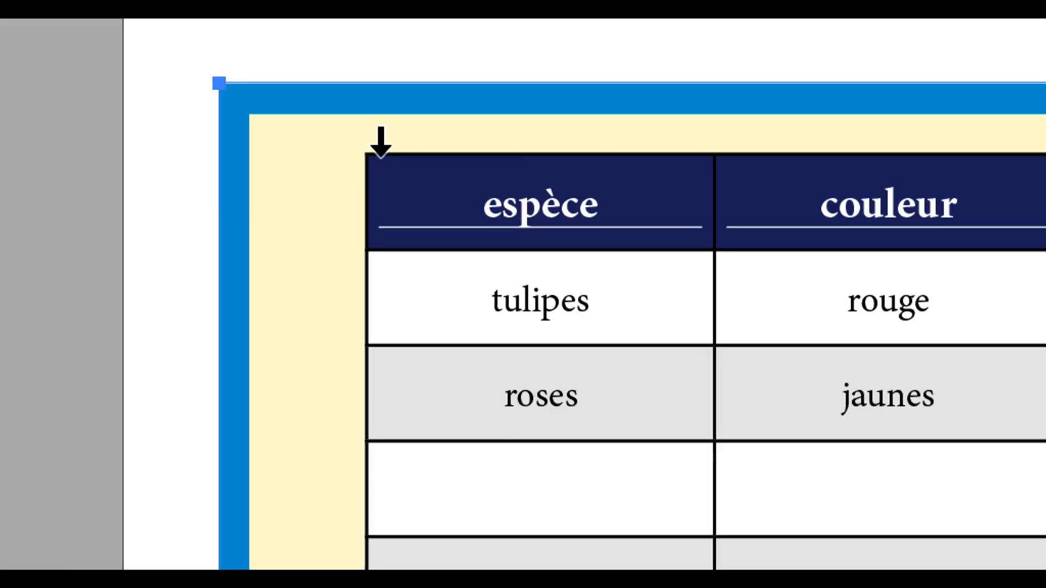
{"action": "left_click", "coordinate": [364, 152]}
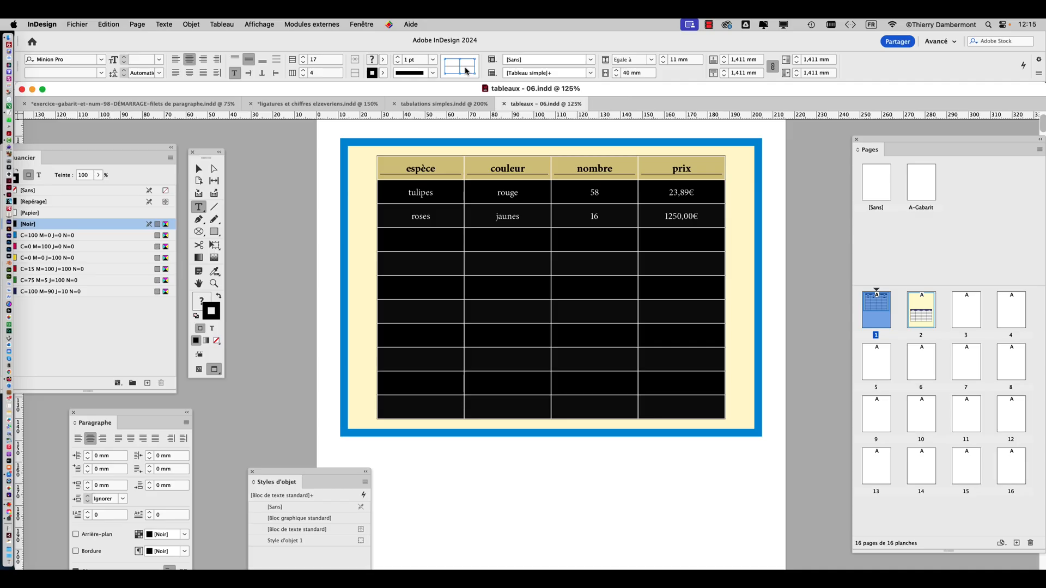
{"action": "left_click", "coordinate": [360, 24]}
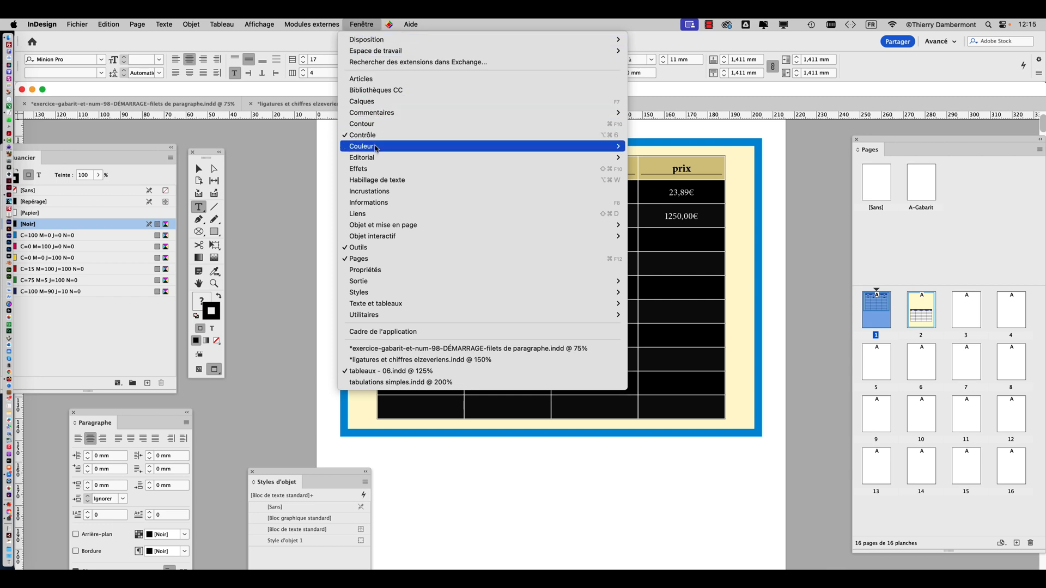
{"action": "left_click", "coordinate": [375, 126]}
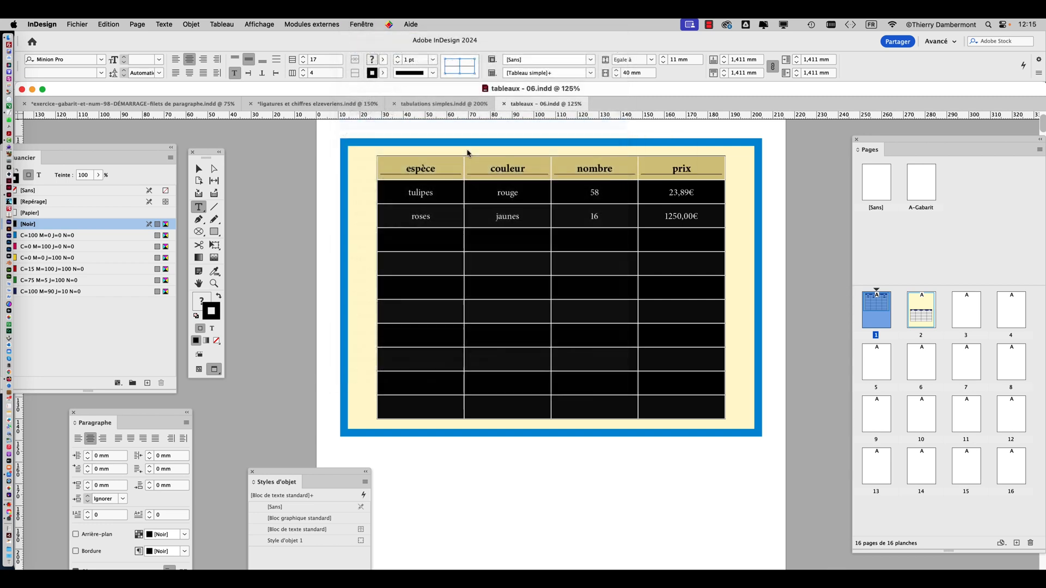
{"action": "left_click_drag", "start_coordinate": [783, 196], "coordinate": [338, 106]}
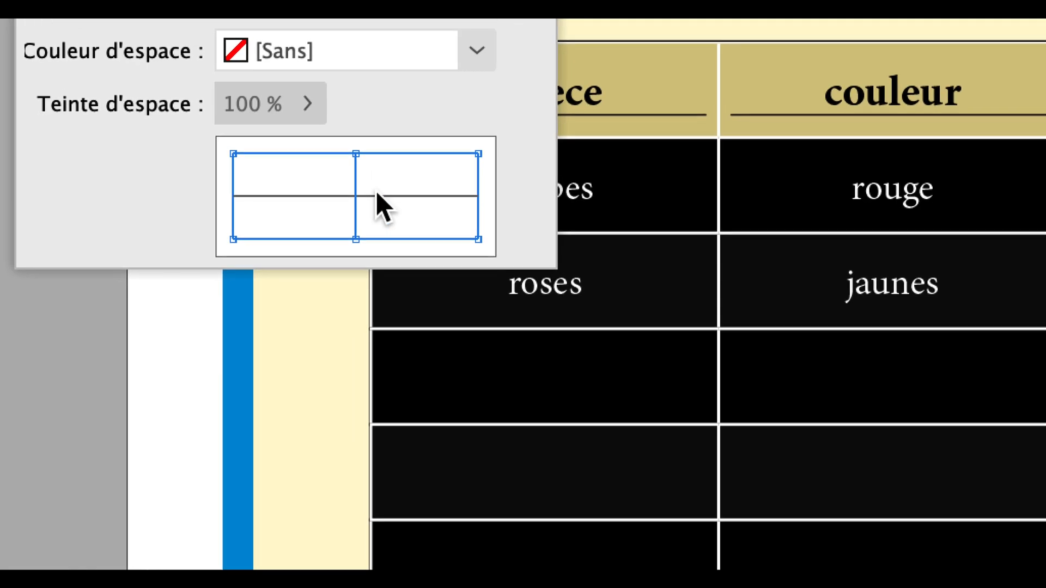
Restrict the stroke to the table's inner row and column borders and set its weight to 4 pt
{"action": "left_click", "coordinate": [404, 212]}
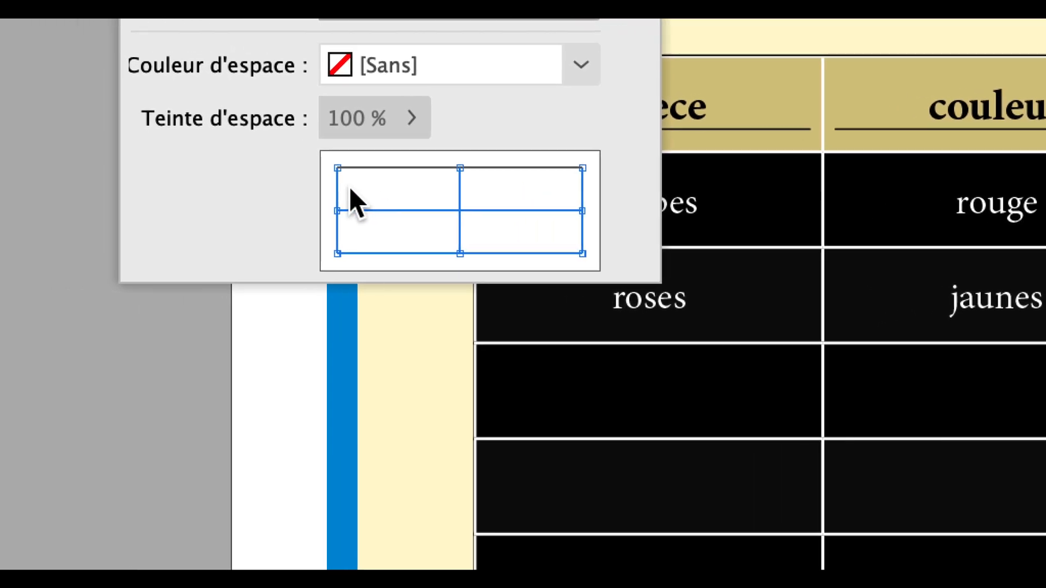
{"action": "left_click", "coordinate": [337, 190]}
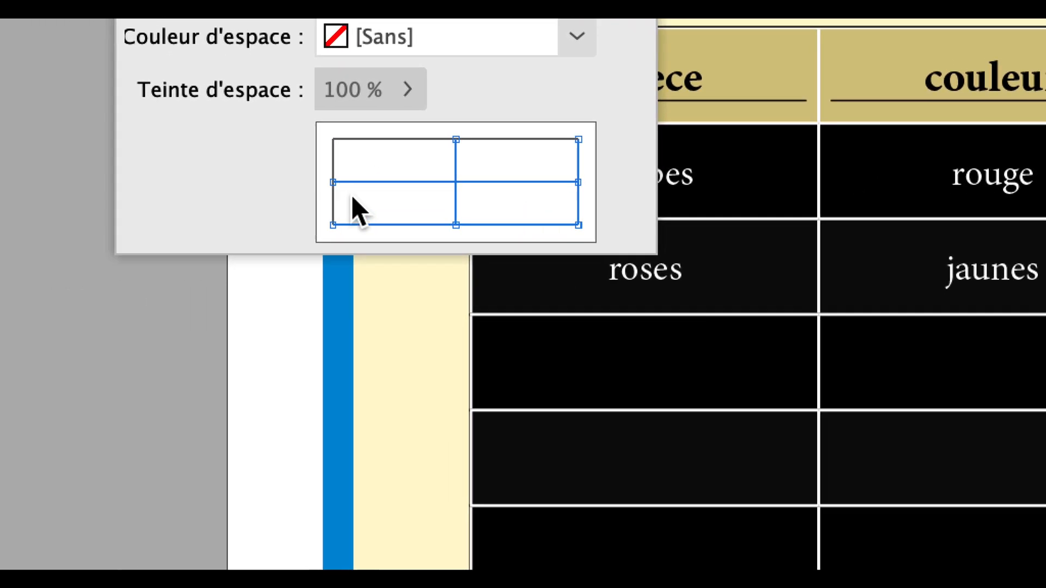
{"action": "left_click", "coordinate": [381, 254]}
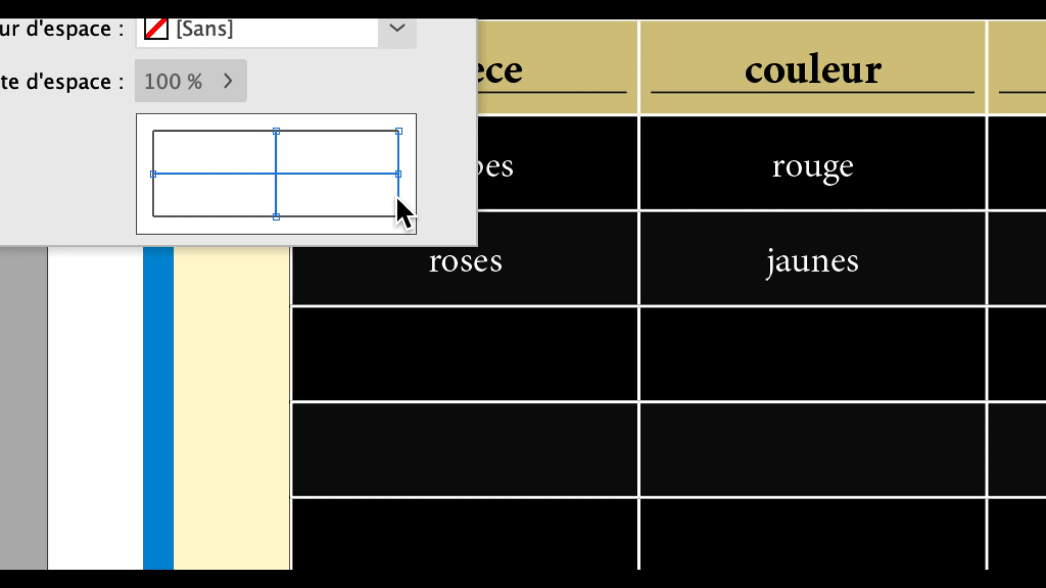
{"action": "left_click", "coordinate": [398, 196]}
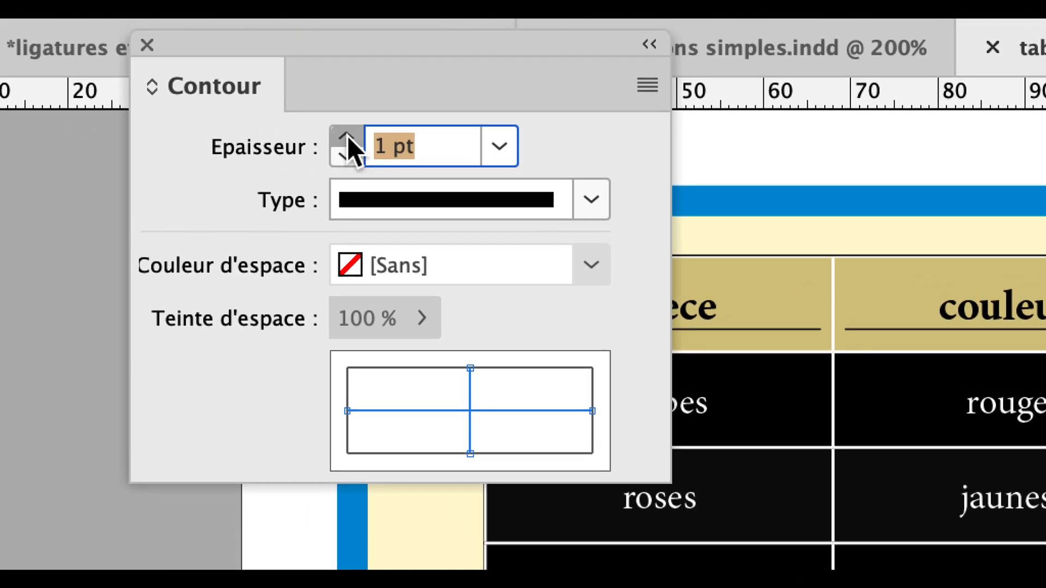
{"action": "left_click", "coordinate": [347, 131]}
{"action": "left_click", "coordinate": [347, 132]}
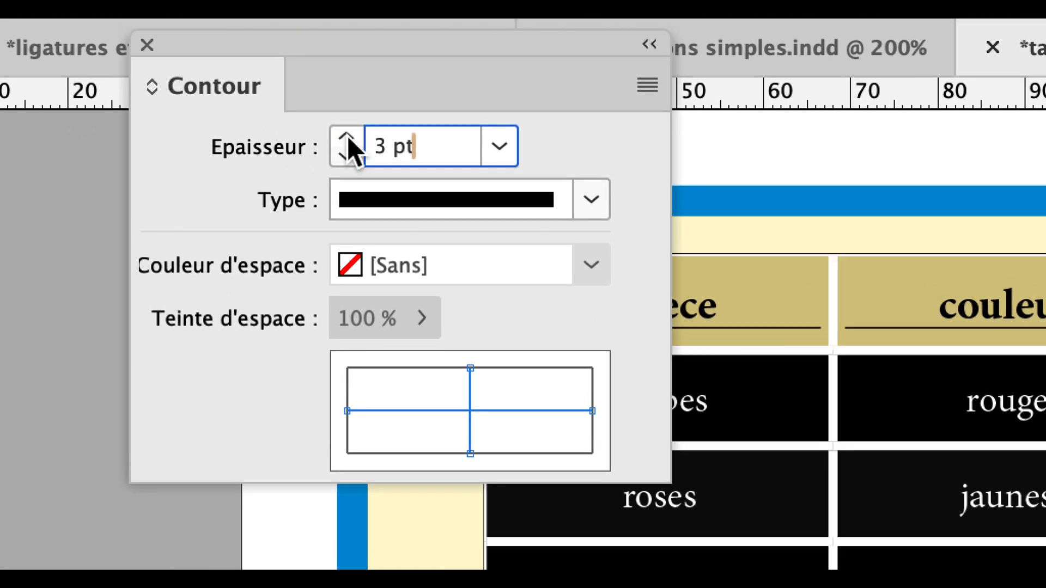
{"action": "left_click", "coordinate": [347, 133]}
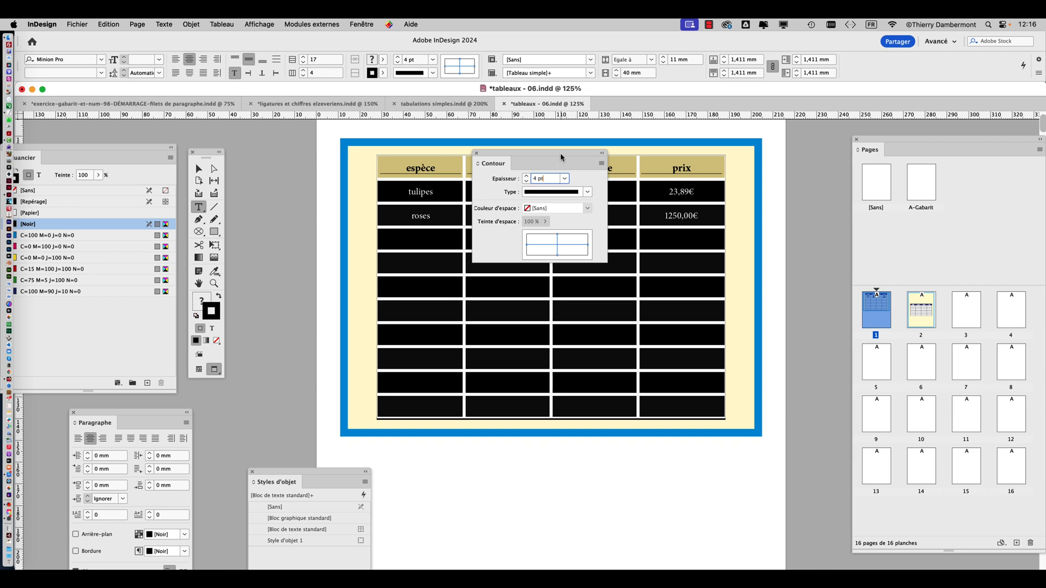
{"action": "left_click_drag", "start_coordinate": [561, 157], "coordinate": [822, 124]}
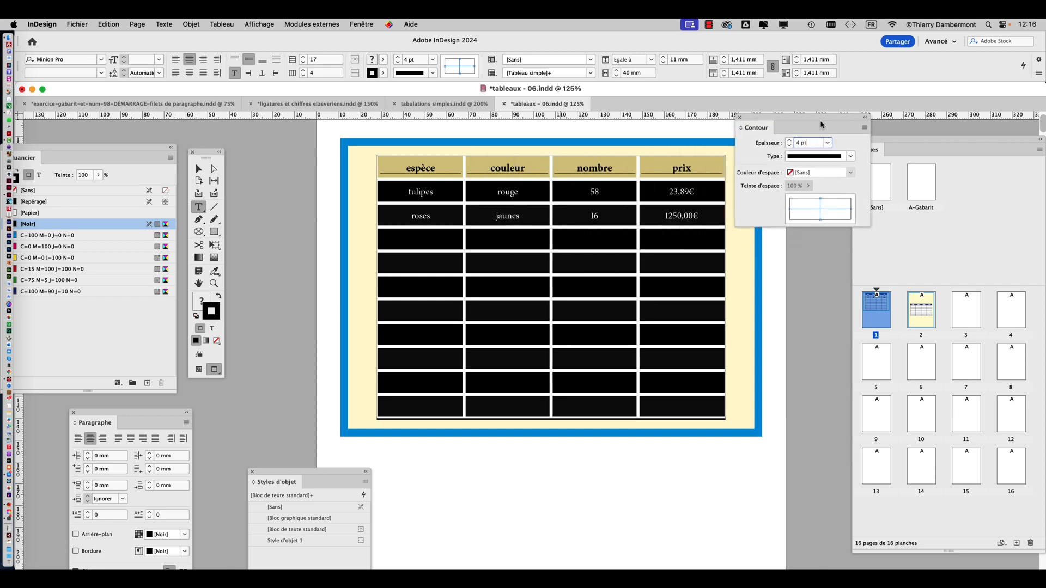
Select the text frame containing the table and examine its fill swatch and tint
{"action": "left_click", "coordinate": [198, 169]}
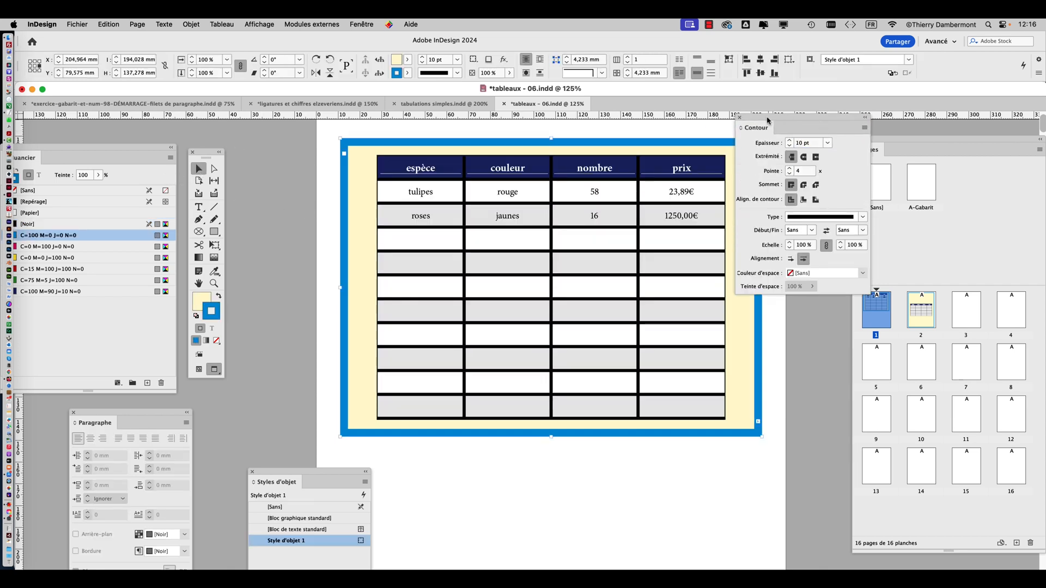
{"action": "left_click_drag", "start_coordinate": [767, 119], "coordinate": [801, 130]}
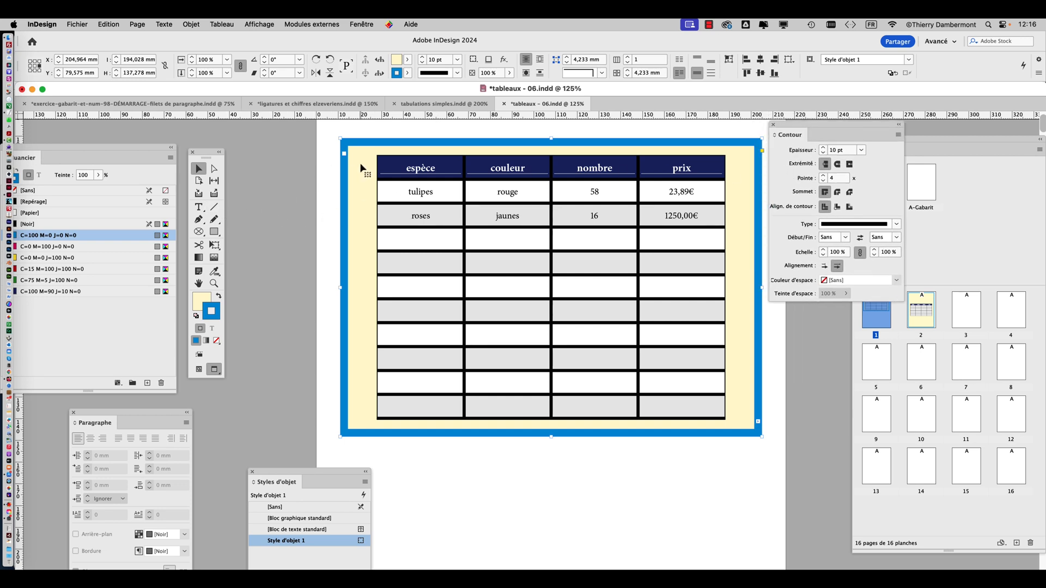
{"action": "left_click", "coordinate": [211, 297]}
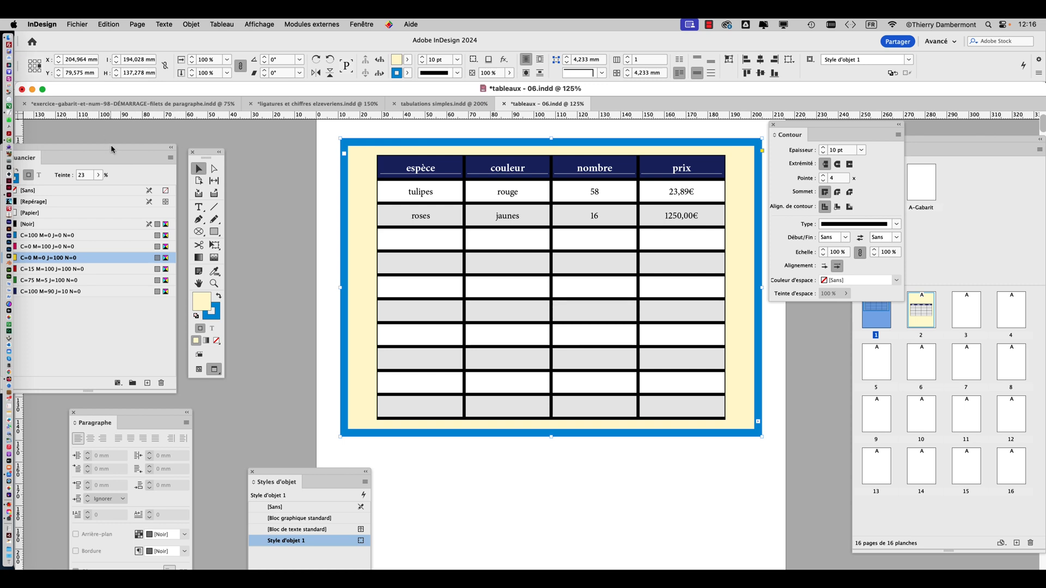
{"action": "left_click_drag", "start_coordinate": [111, 149], "coordinate": [396, 245]}
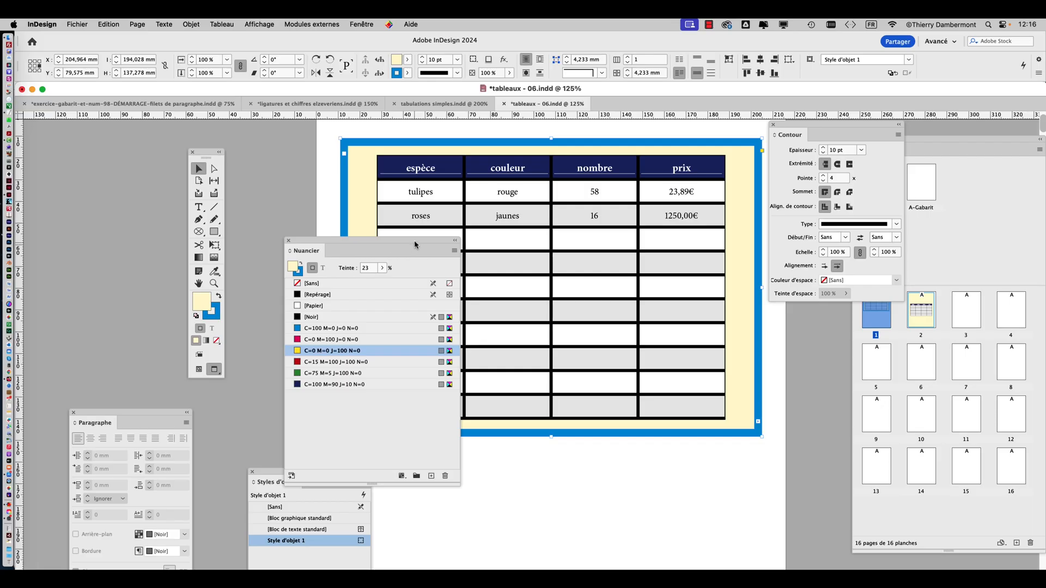
{"action": "left_click_drag", "start_coordinate": [415, 245], "coordinate": [107, 277]}
Select the whole table again and apply the C=0 M=0 J=100 N=0 swatch to the inner border stroke
{"action": "left_click", "coordinate": [197, 208]}
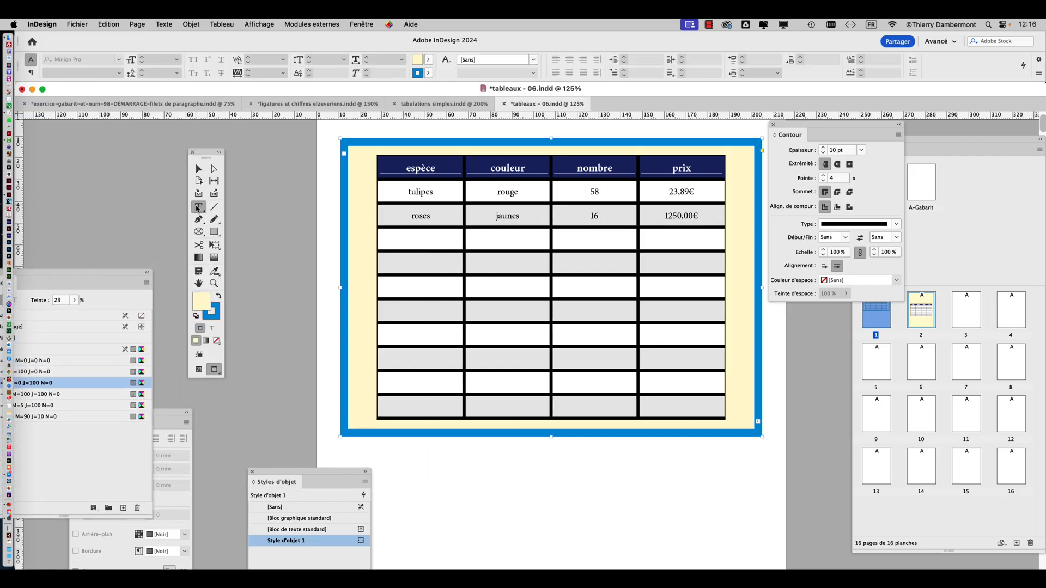
{"action": "left_click", "coordinate": [374, 154]}
{"action": "left_click_drag", "start_coordinate": [778, 125], "coordinate": [583, 143]}
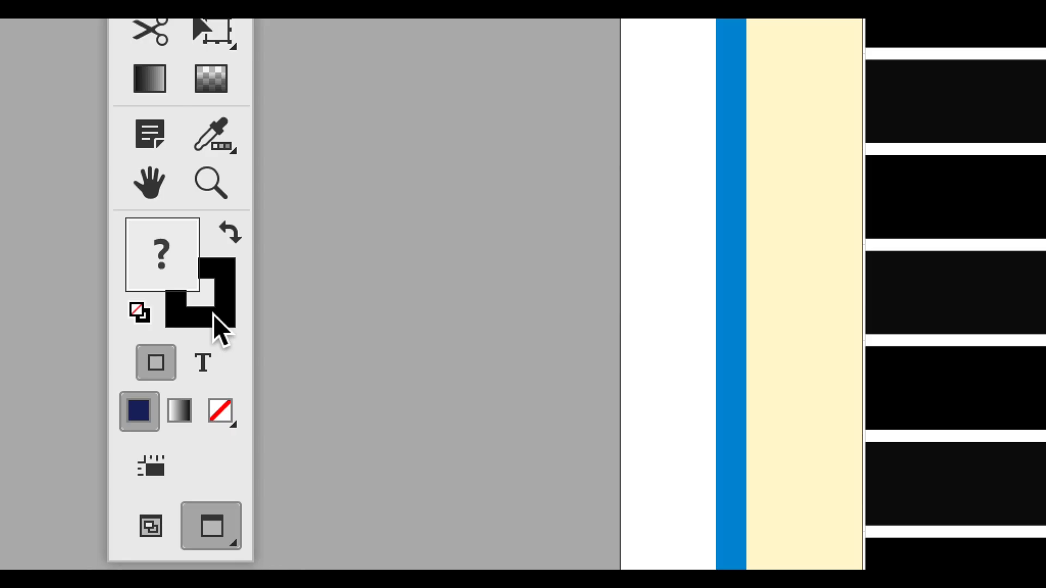
{"action": "left_click", "coordinate": [214, 315]}
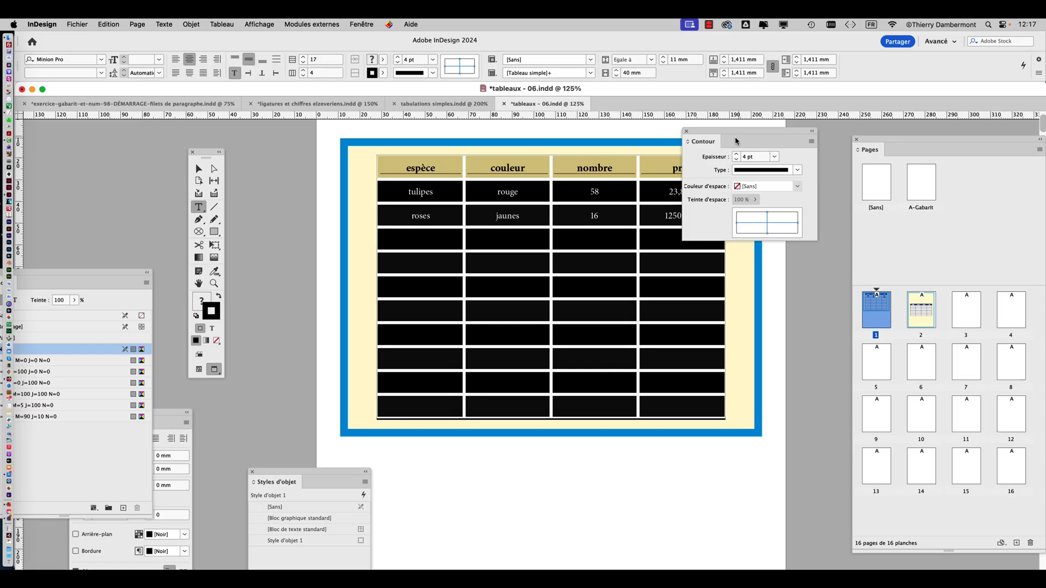
{"action": "left_click_drag", "start_coordinate": [734, 139], "coordinate": [859, 122]}
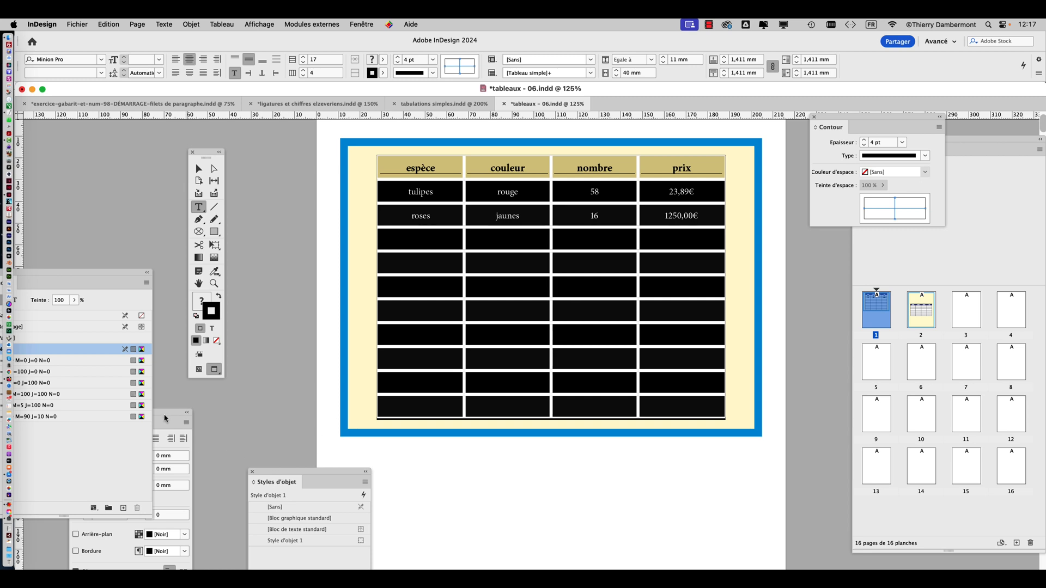
{"action": "left_click_drag", "start_coordinate": [77, 273], "coordinate": [836, 134]}
{"action": "left_click", "coordinate": [768, 250]}
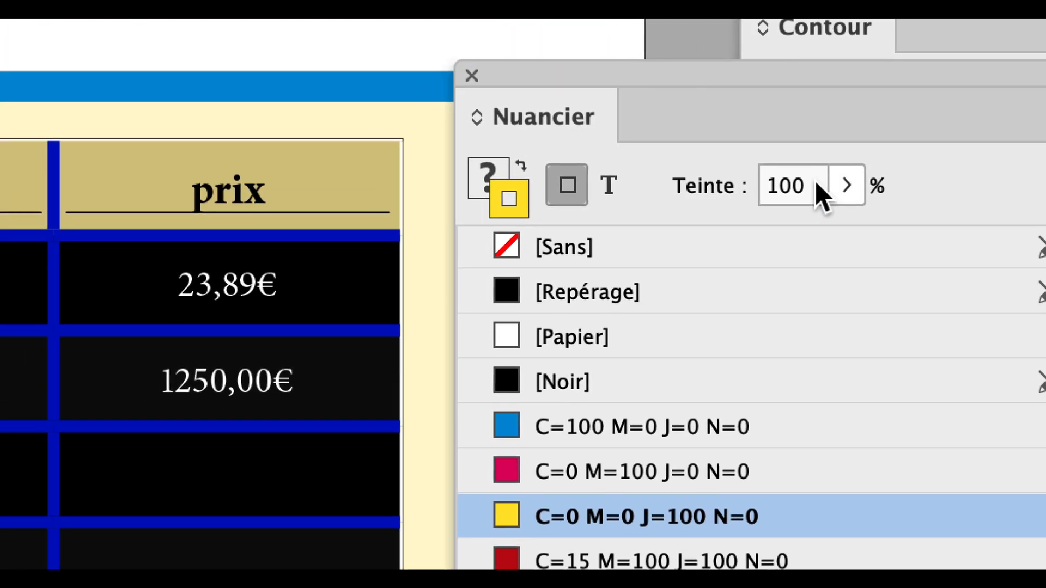
Set the tint of the inner border stroke to 23% and deselect the table
{"action": "left_click_drag", "start_coordinate": [815, 183], "coordinate": [801, 180]}
{"action": "type", "text": "23"}
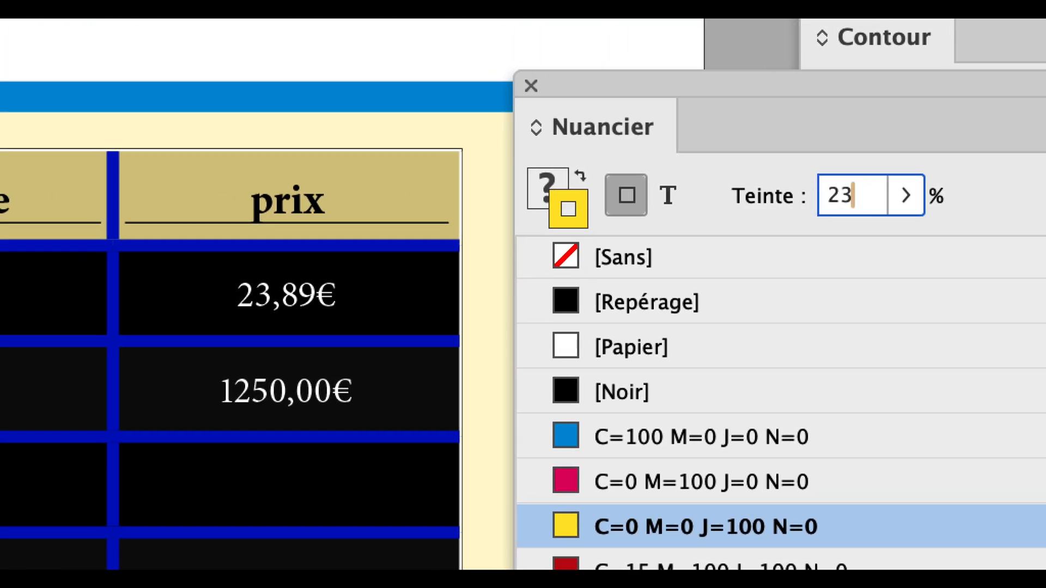
{"action": "key", "text": "Return"}
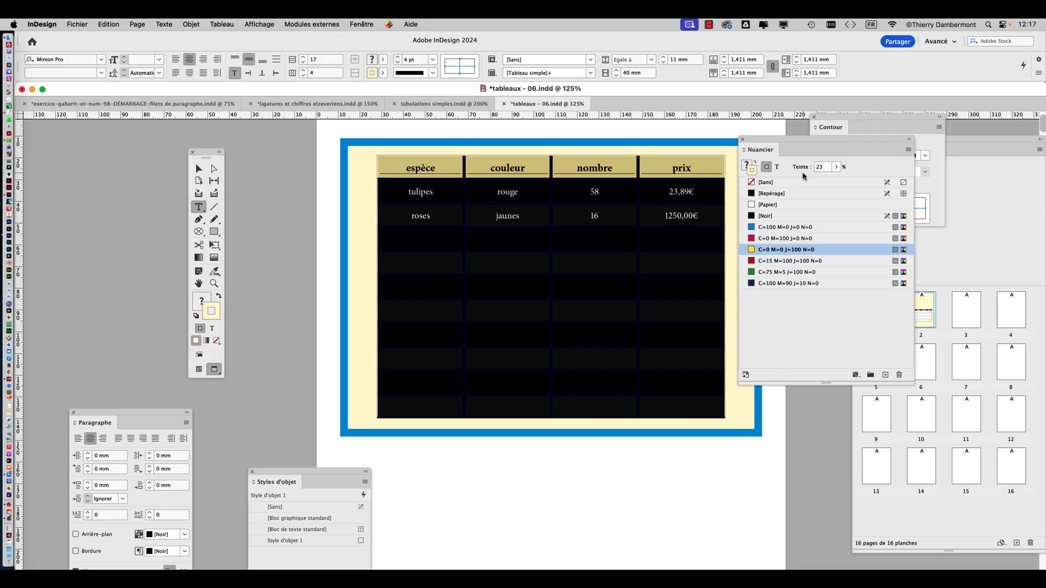
{"action": "key", "text": "Escape"}
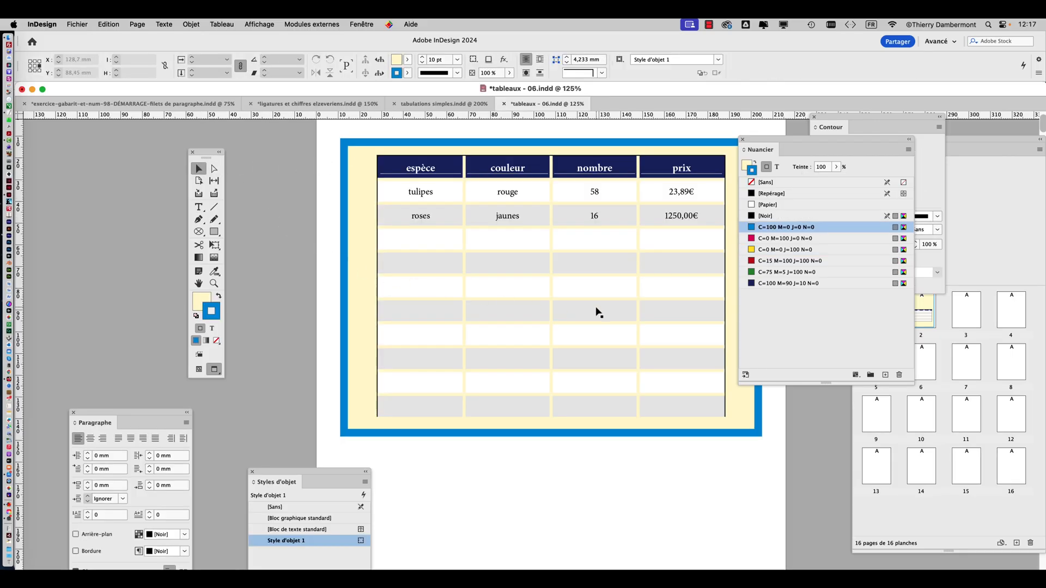
{"action": "left_click_drag", "start_coordinate": [756, 146], "coordinate": [801, 146]}
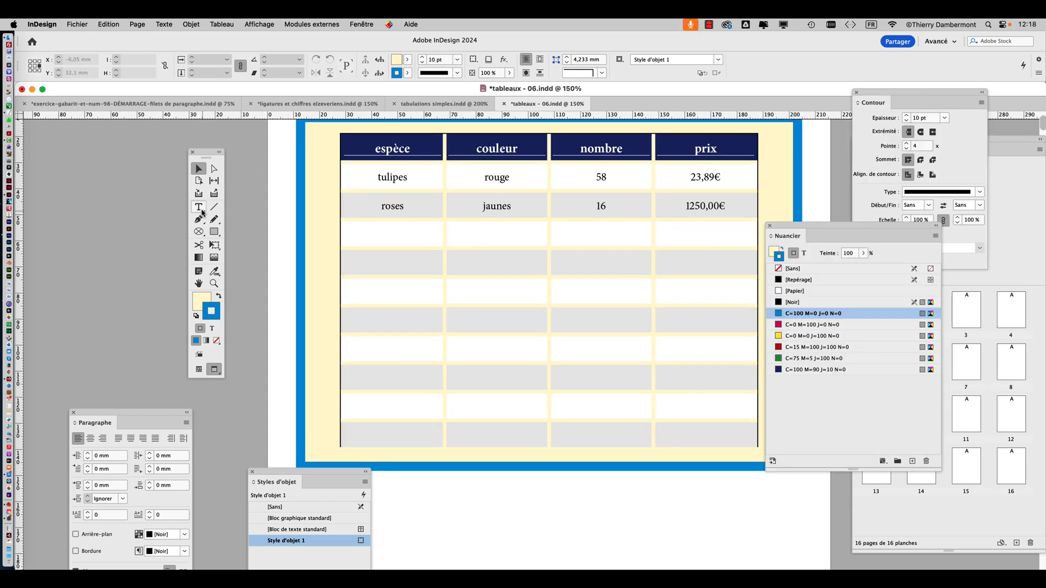
Select the whole table, restrict the stroke to its outer border, set the weight to 0 pt, and deselect the table
{"action": "left_click", "coordinate": [201, 210]}
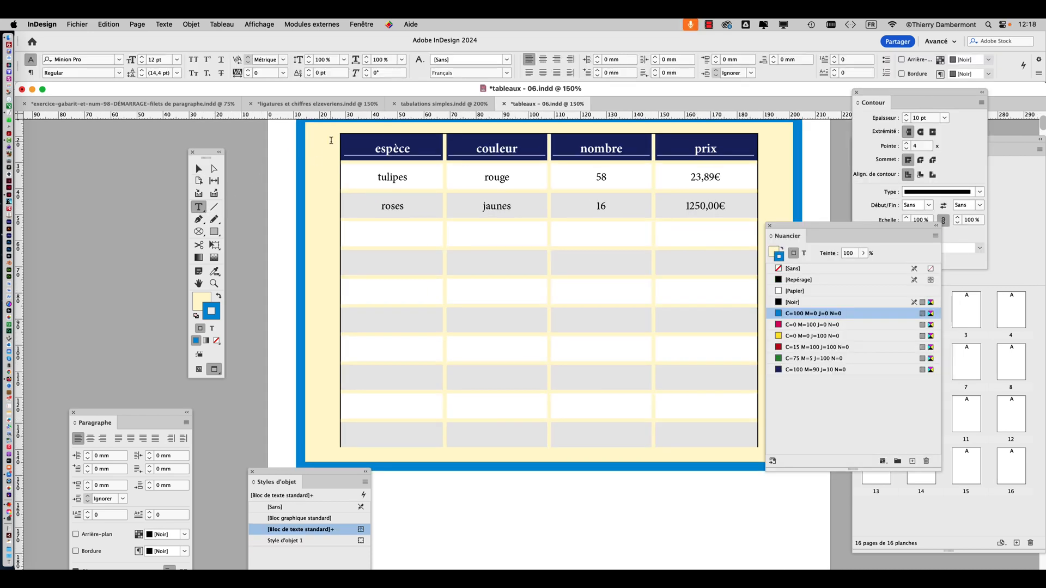
{"action": "left_click", "coordinate": [338, 132]}
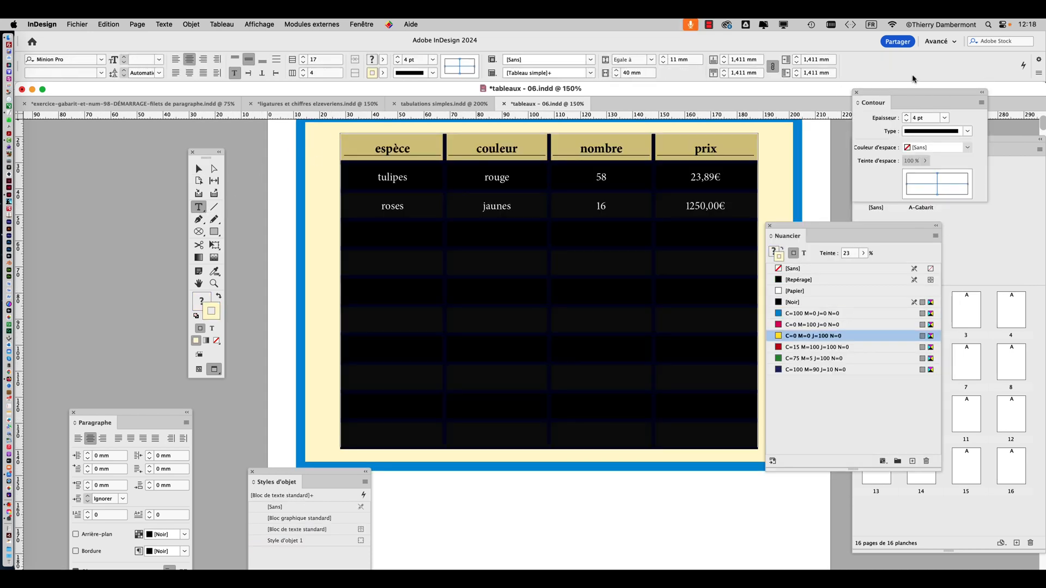
{"action": "left_click_drag", "start_coordinate": [882, 94], "coordinate": [497, 192]}
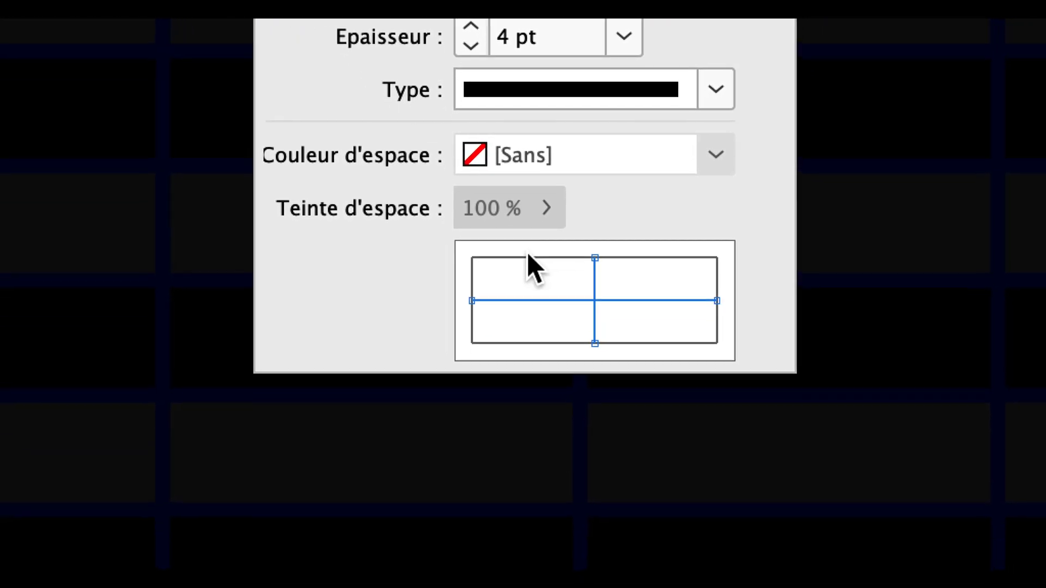
{"action": "left_click", "coordinate": [535, 272]}
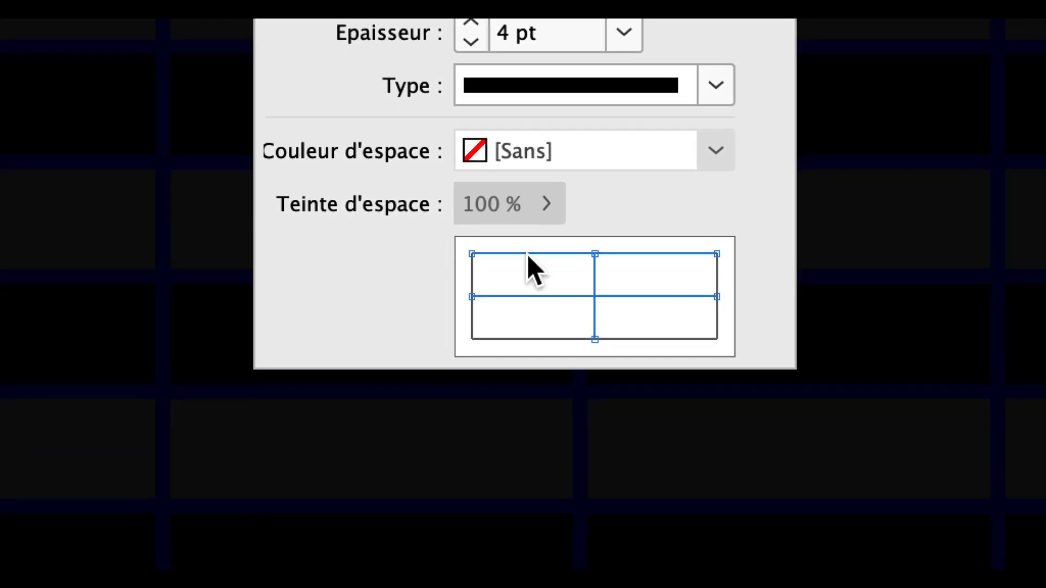
{"action": "left_click", "coordinate": [472, 279]}
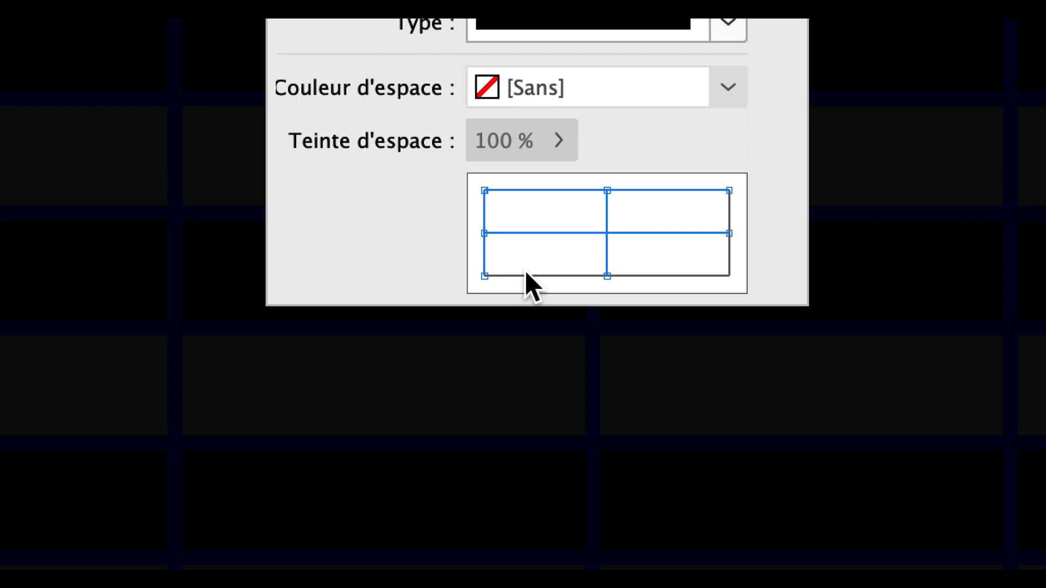
{"action": "double_click", "coordinate": [526, 275]}
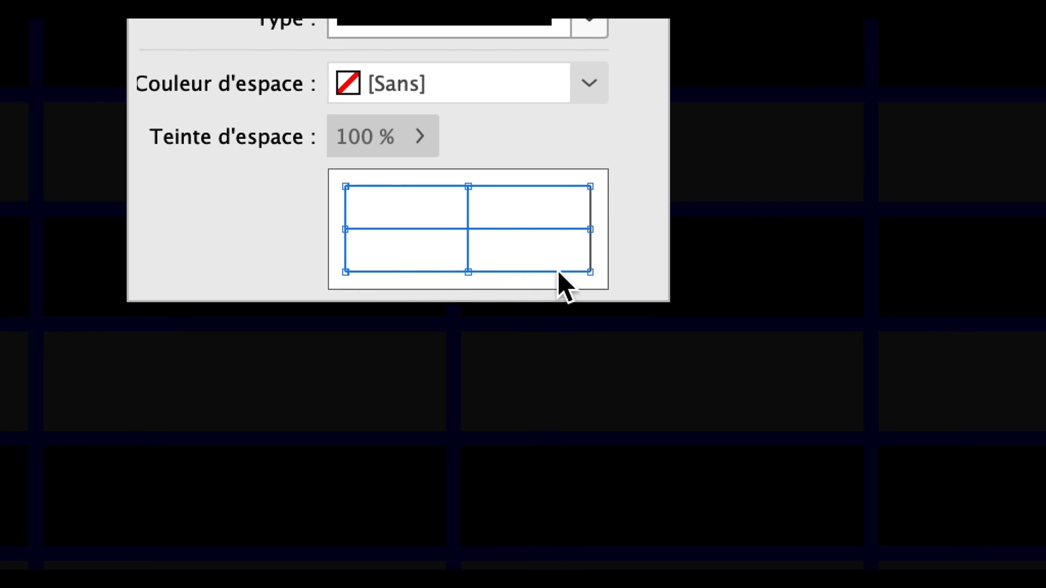
{"action": "left_click", "coordinate": [559, 264]}
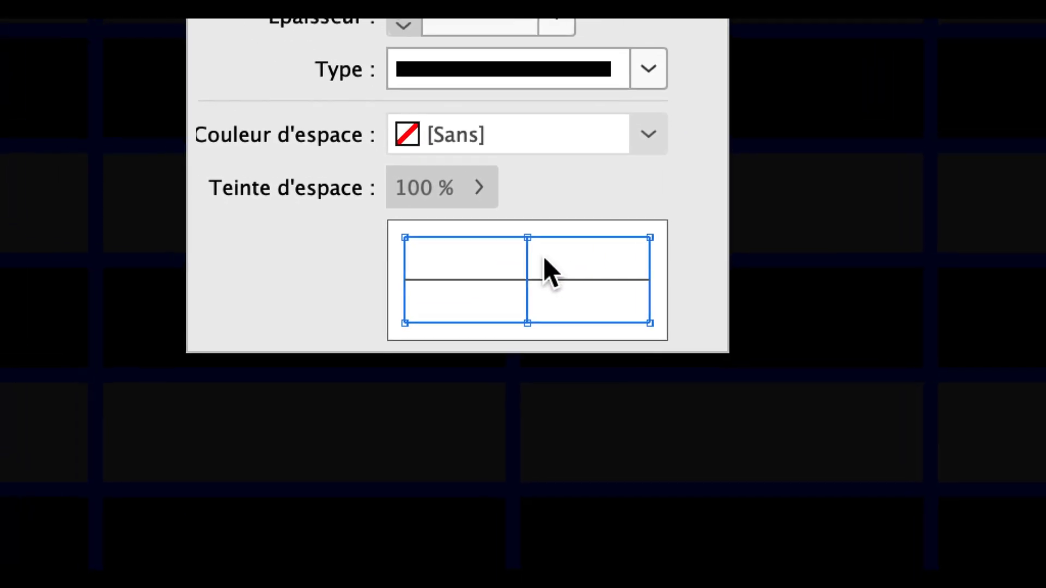
{"action": "left_click", "coordinate": [466, 239]}
{"action": "left_click", "coordinate": [516, 217]}
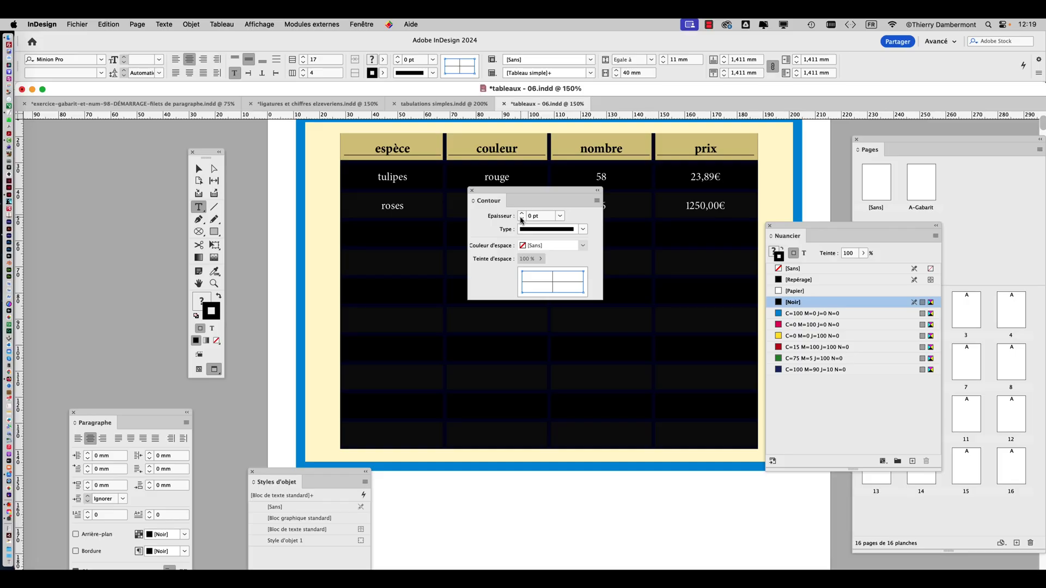
{"action": "left_click_drag", "start_coordinate": [501, 195], "coordinate": [815, 144]}
{"action": "left_click", "coordinate": [199, 169]}
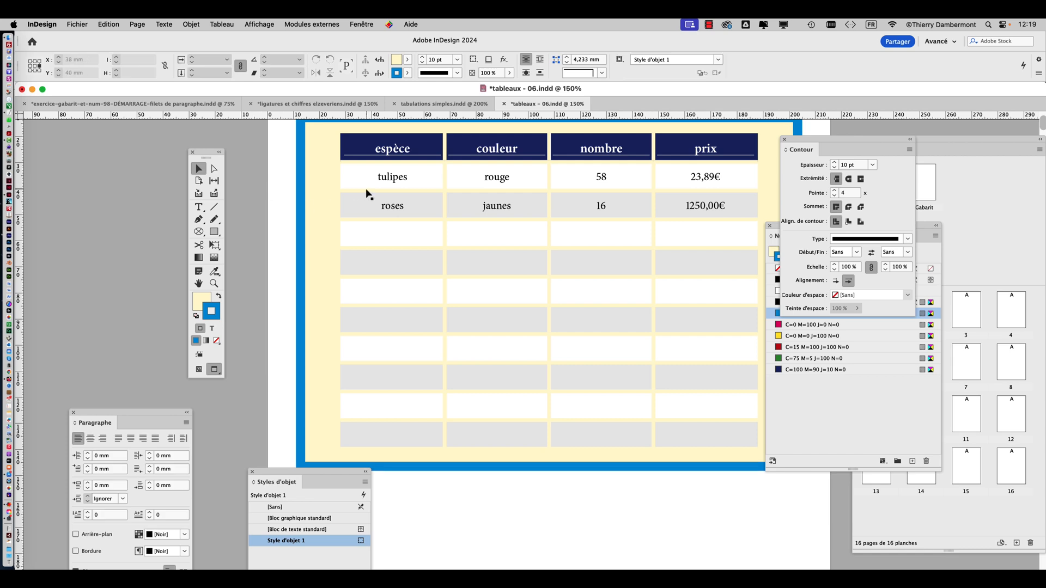
Reselect the whole table and examine the stroke weight of its outer border near the table's upper-left corner
{"action": "key", "text": "super+equal"}
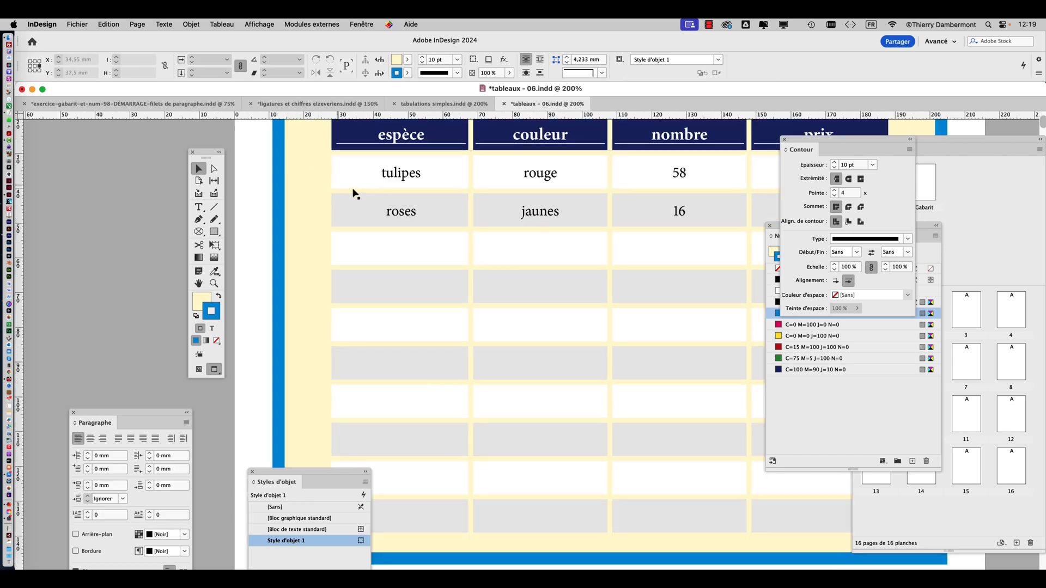
{"action": "scroll", "coordinate": [355, 193], "scroll_direction": "up", "scroll_amount": 5}
{"action": "left_click", "coordinate": [199, 208]}
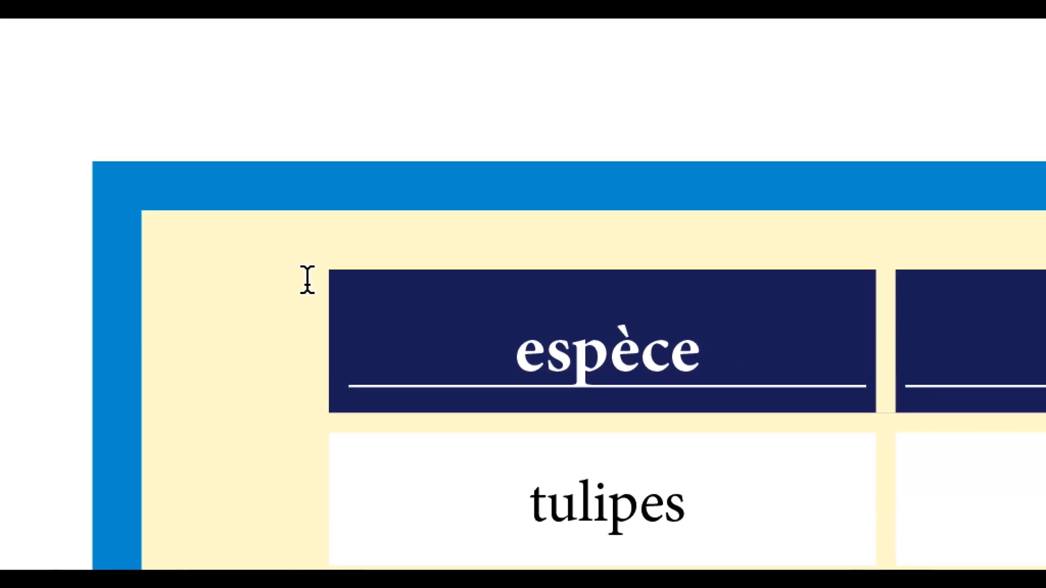
{"action": "left_click", "coordinate": [623, 456]}
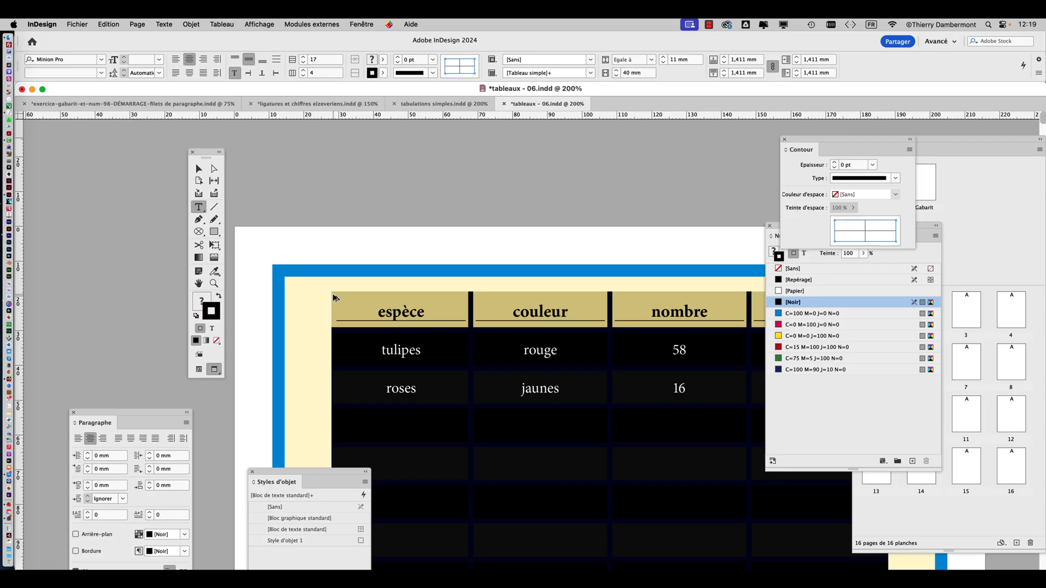
{"action": "left_click_drag", "start_coordinate": [817, 148], "coordinate": [583, 153]}
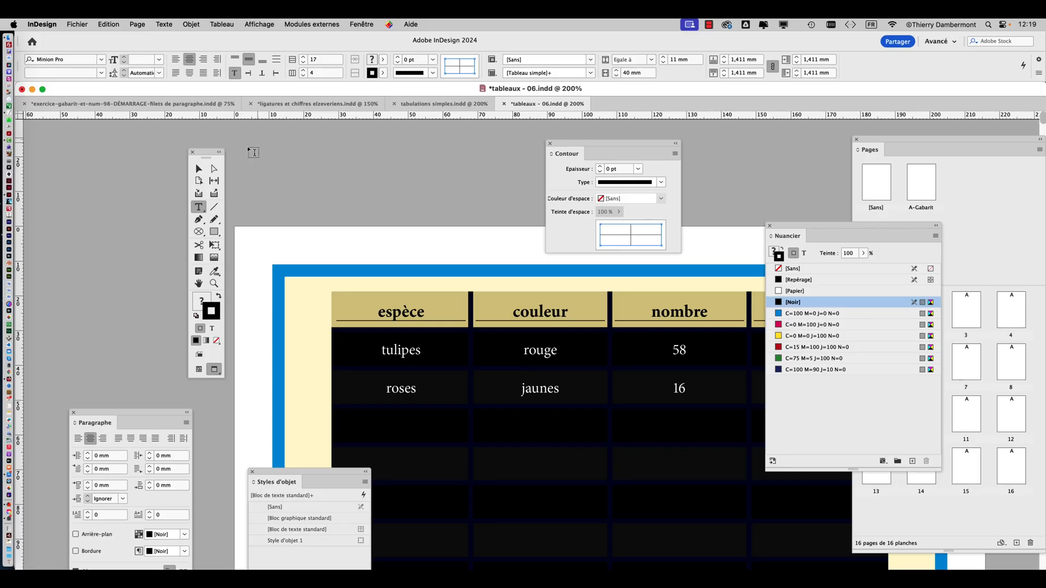
Deselect the table and examine the whole formatted table on page 1
{"action": "left_click", "coordinate": [199, 168]}
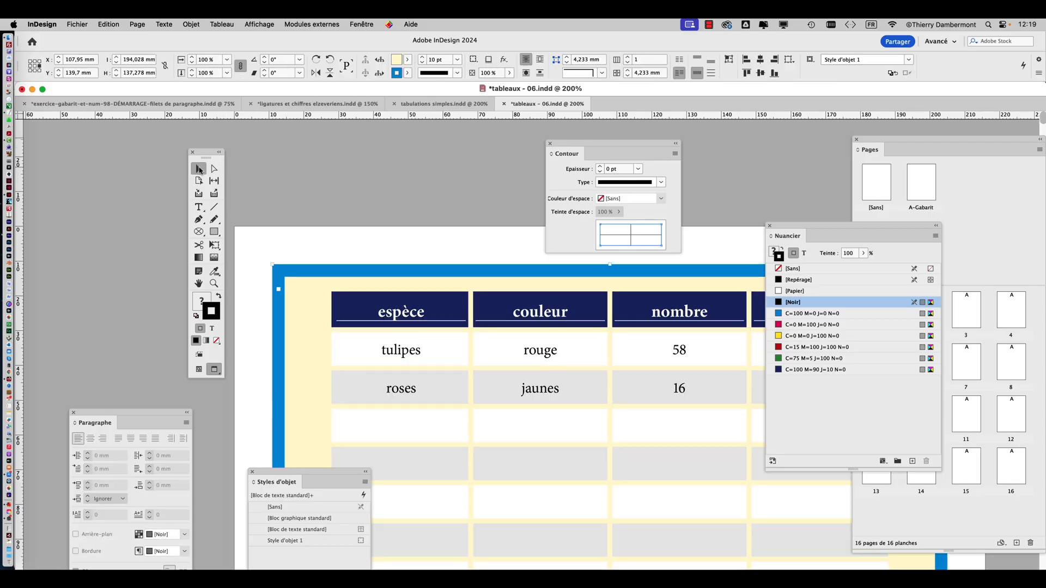
{"action": "left_click", "coordinate": [361, 204]}
{"action": "scroll", "coordinate": [481, 305], "scroll_direction": "down", "scroll_amount": 1}
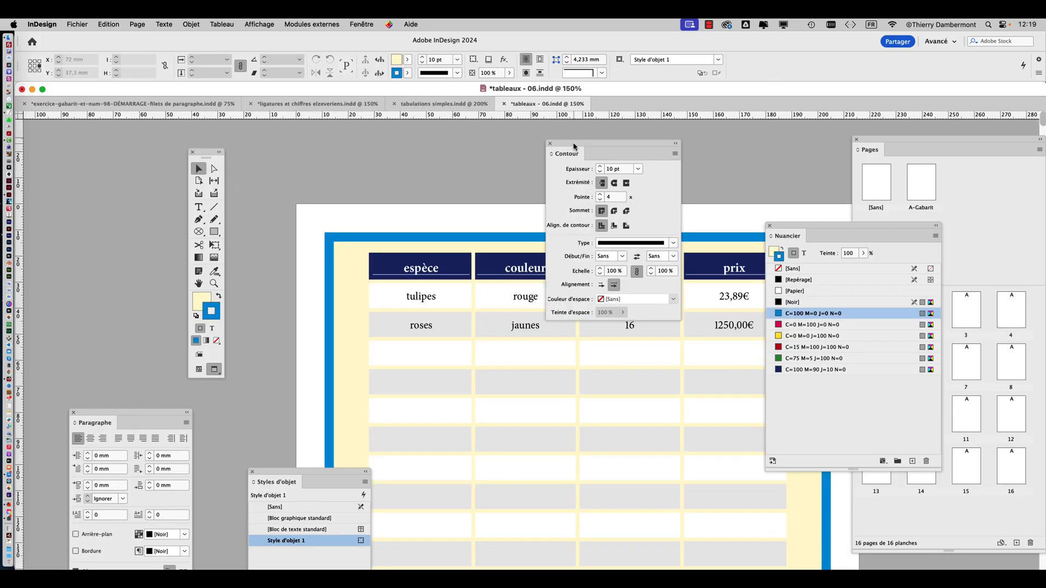
{"action": "left_click_drag", "start_coordinate": [573, 144], "coordinate": [756, 132]}
{"action": "left_click_drag", "start_coordinate": [527, 291], "coordinate": [435, 183]}
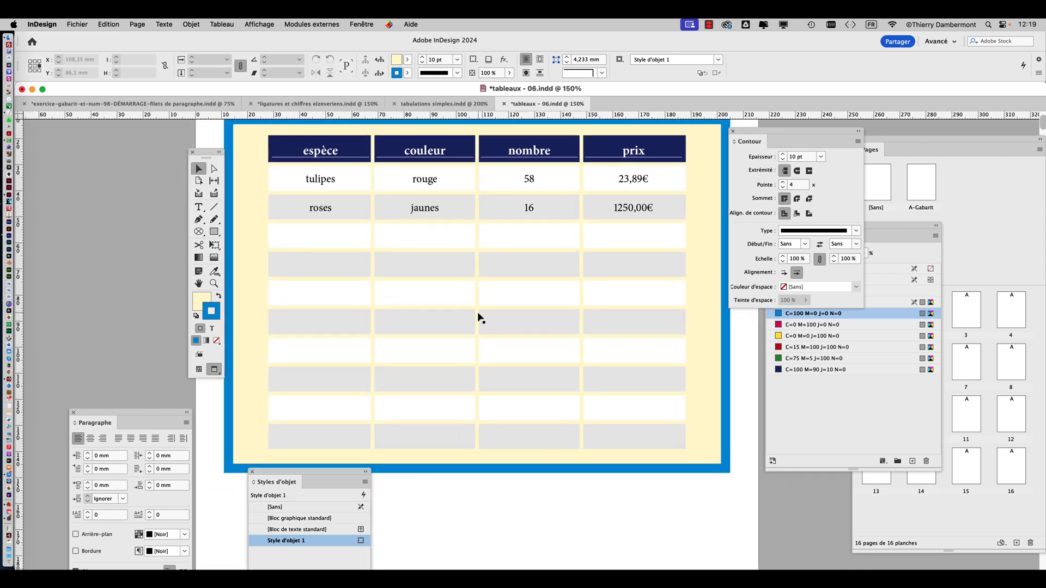
{"action": "scroll", "coordinate": [468, 301], "scroll_direction": "down", "scroll_amount": 2}
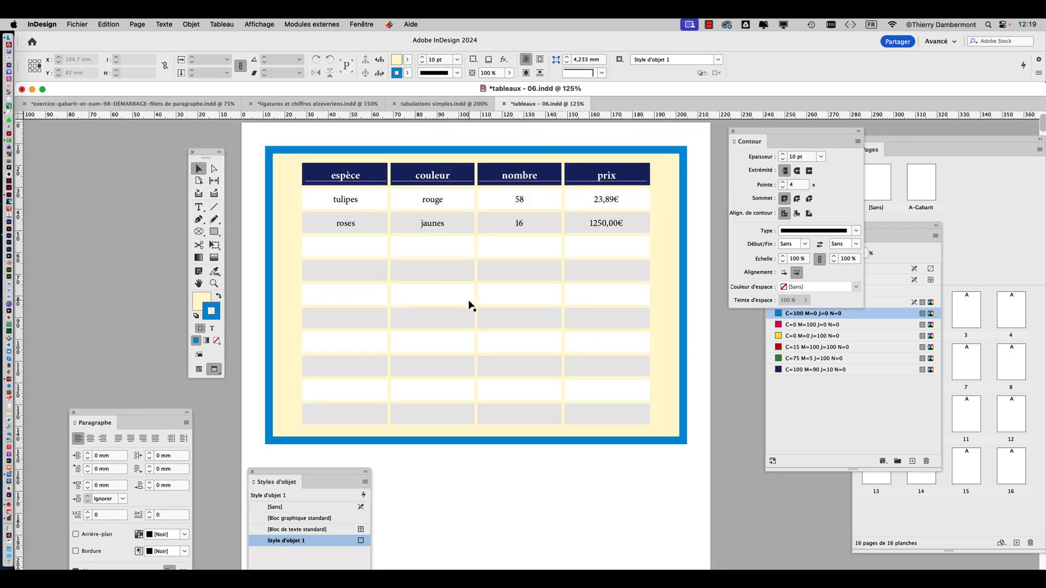
Examine the formatted table on page 1 and its continuation with the repeated header row on page 2
{"action": "left_click_drag", "start_coordinate": [390, 355], "coordinate": [501, 250]}
{"action": "scroll", "coordinate": [501, 250], "scroll_direction": "down", "scroll_amount": 15}
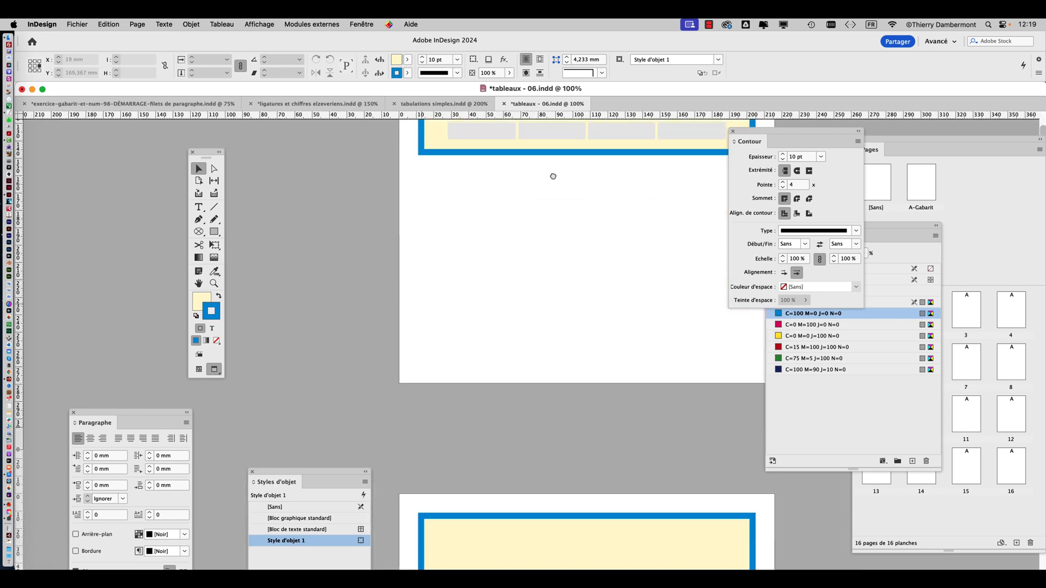
{"action": "scroll", "coordinate": [480, 238], "scroll_direction": "right", "scroll_amount": 2}
{"action": "scroll", "coordinate": [479, 238], "scroll_direction": "down", "scroll_amount": 2}
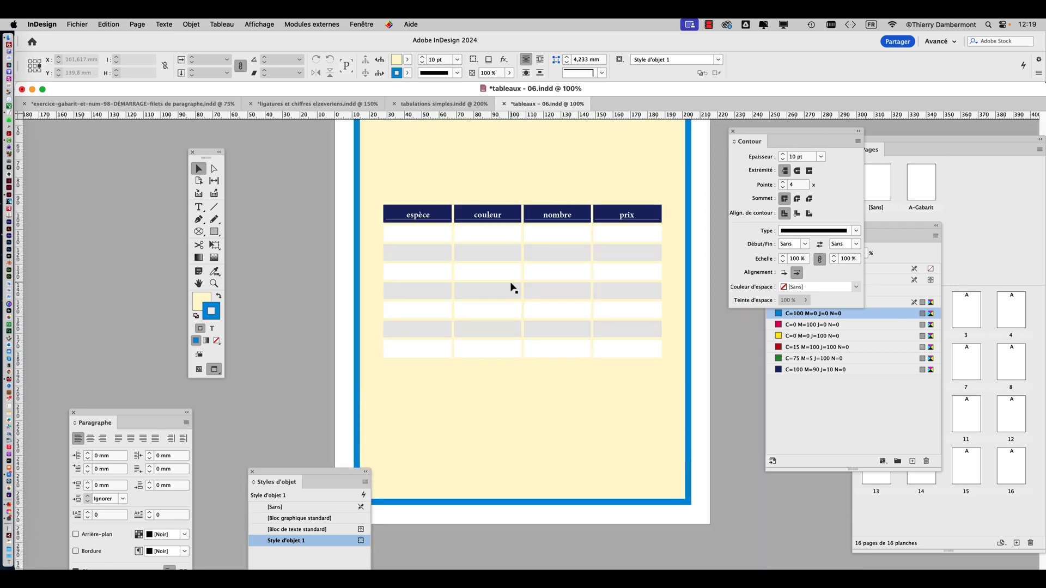
{"action": "scroll", "coordinate": [511, 285], "scroll_direction": "up", "scroll_amount": 2}
{"action": "left_click_drag", "start_coordinate": [514, 277], "coordinate": [473, 270]}
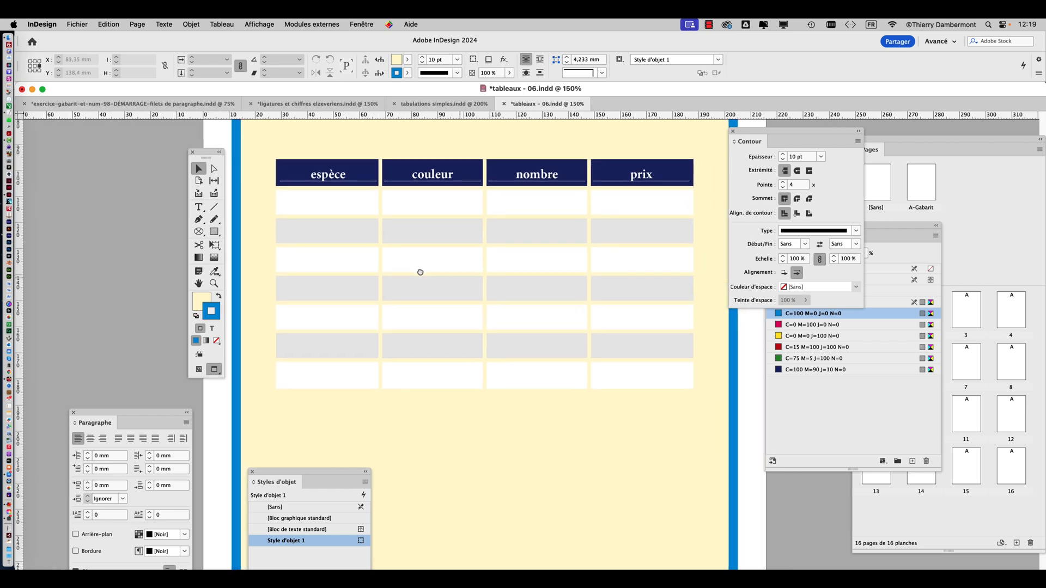
{"action": "scroll", "coordinate": [433, 366], "scroll_direction": "down", "scroll_amount": 2}
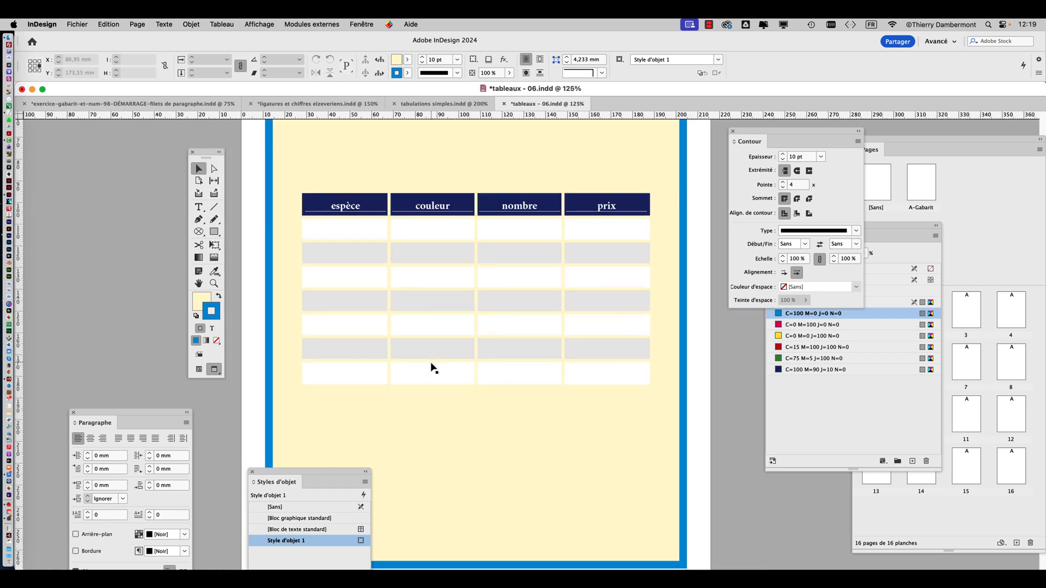
{"action": "scroll", "coordinate": [434, 367], "scroll_direction": "down", "scroll_amount": 1}
{"action": "scroll", "coordinate": [432, 338], "scroll_direction": "up", "scroll_amount": 3}
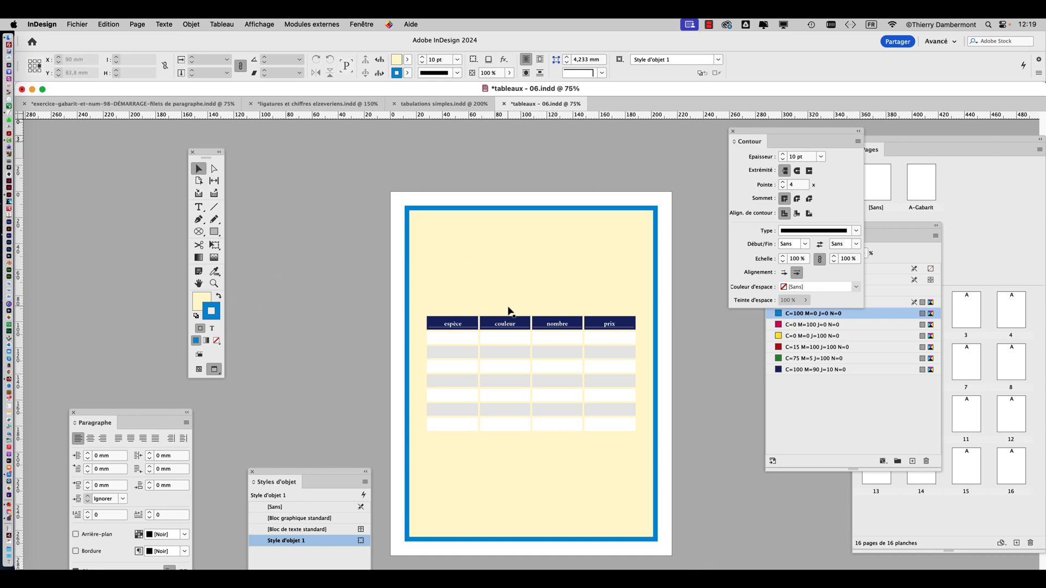
{"action": "scroll", "coordinate": [508, 308], "scroll_direction": "down", "scroll_amount": 8}
{"action": "scroll", "coordinate": [508, 303], "scroll_direction": "up", "scroll_amount": 2}
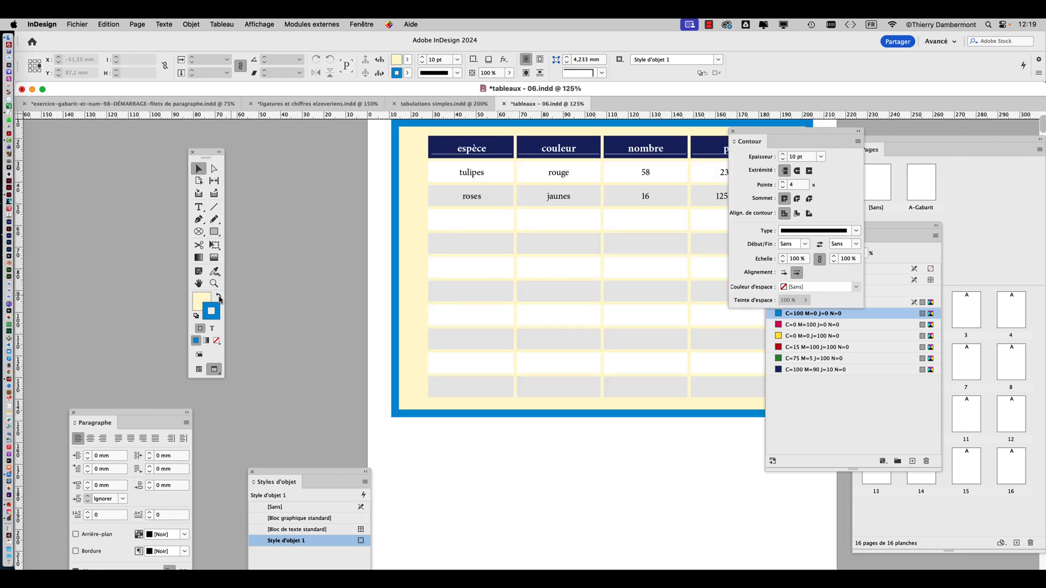
{"action": "left_click_drag", "start_coordinate": [564, 295], "coordinate": [429, 302]}
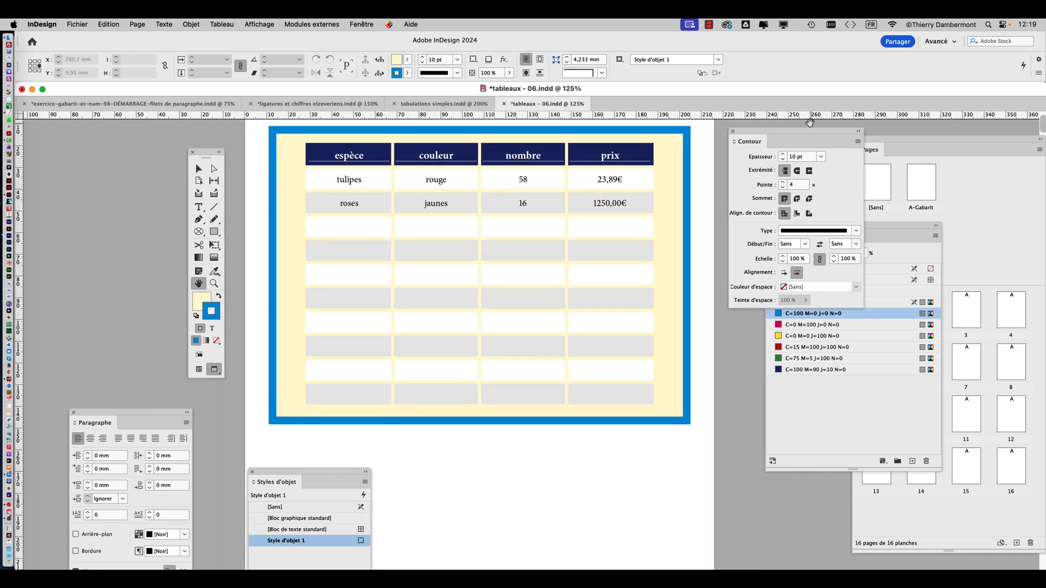
Move the stroke settings and the toolbox farther away from the table on page 1
{"action": "left_click_drag", "start_coordinate": [746, 135], "coordinate": [789, 137]}
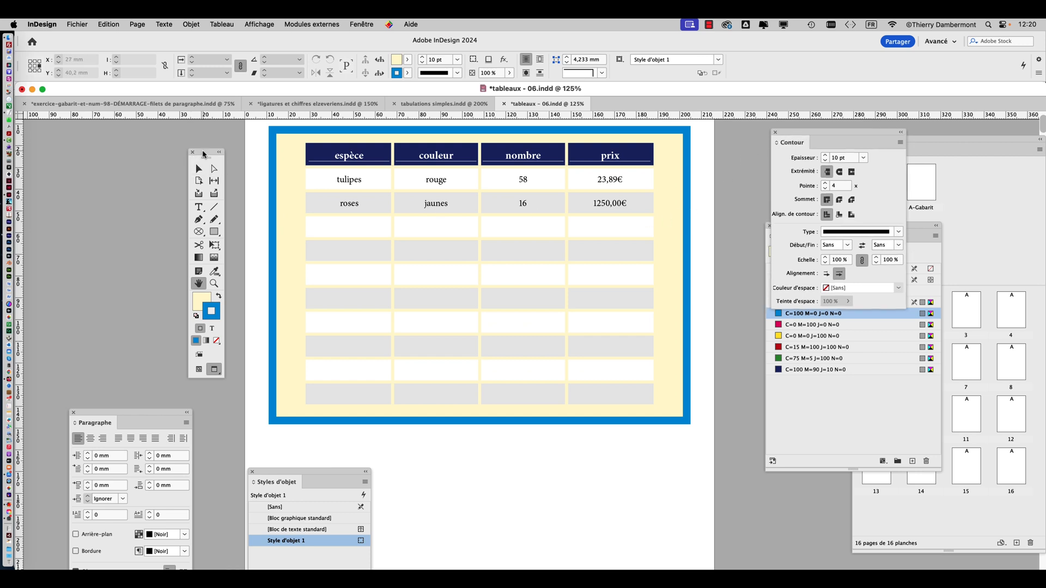
{"action": "left_click_drag", "start_coordinate": [208, 159], "coordinate": [196, 139]}
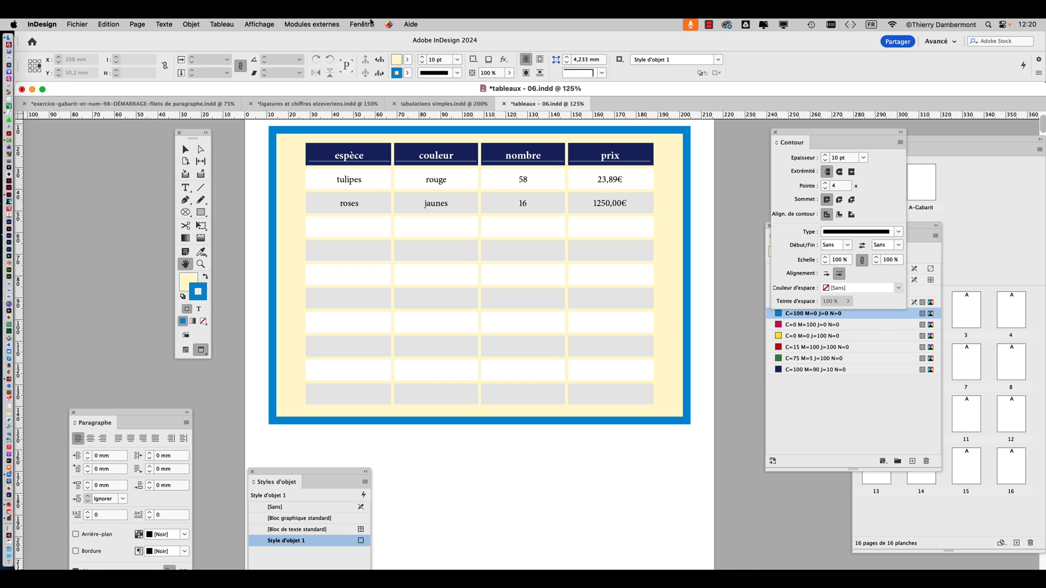
{"action": "left_click_drag", "start_coordinate": [195, 134], "coordinate": [135, 134]}
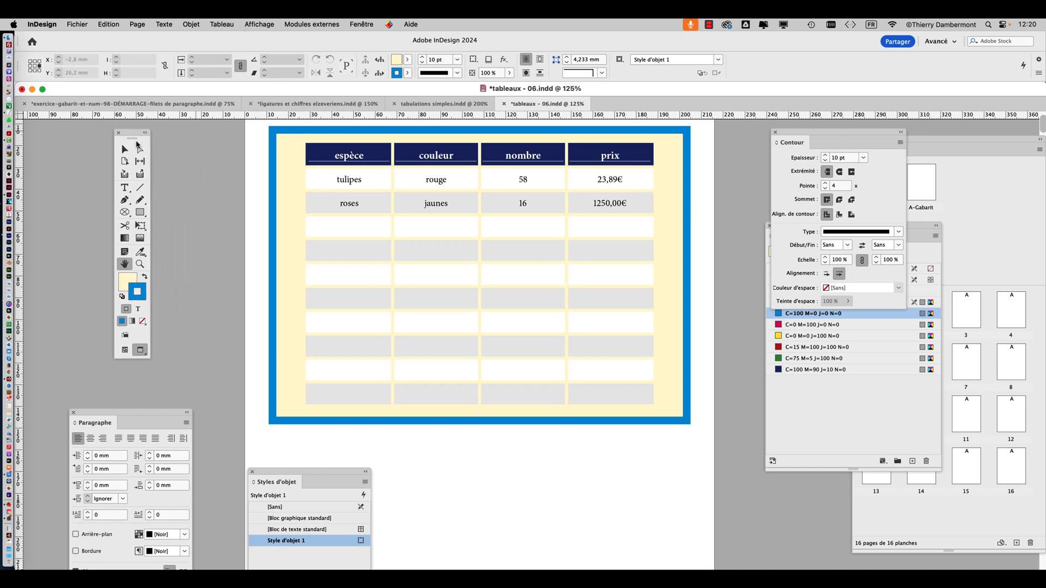
{"action": "left_click_drag", "start_coordinate": [342, 259], "coordinate": [286, 267]}
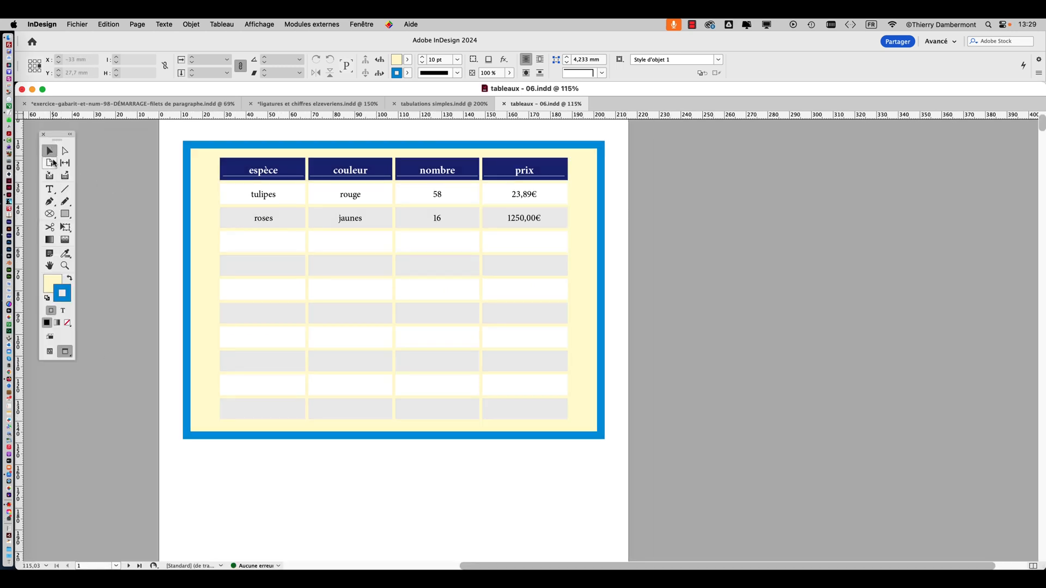
Select all the data cells below the header row on page 1 and check the pages that follow
{"action": "left_click", "coordinate": [49, 189]}
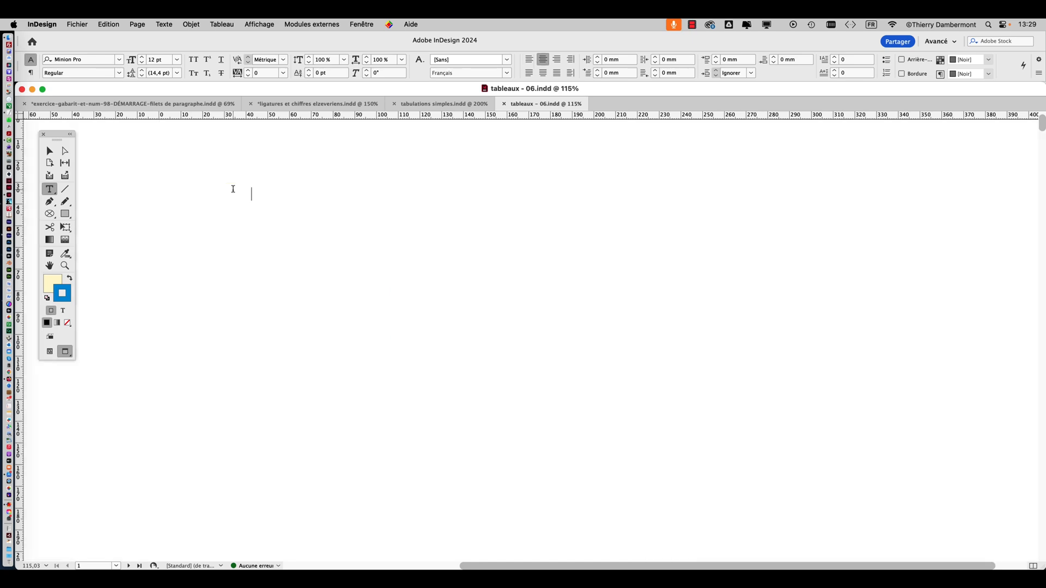
{"action": "left_click_drag", "start_coordinate": [233, 190], "coordinate": [542, 401]}
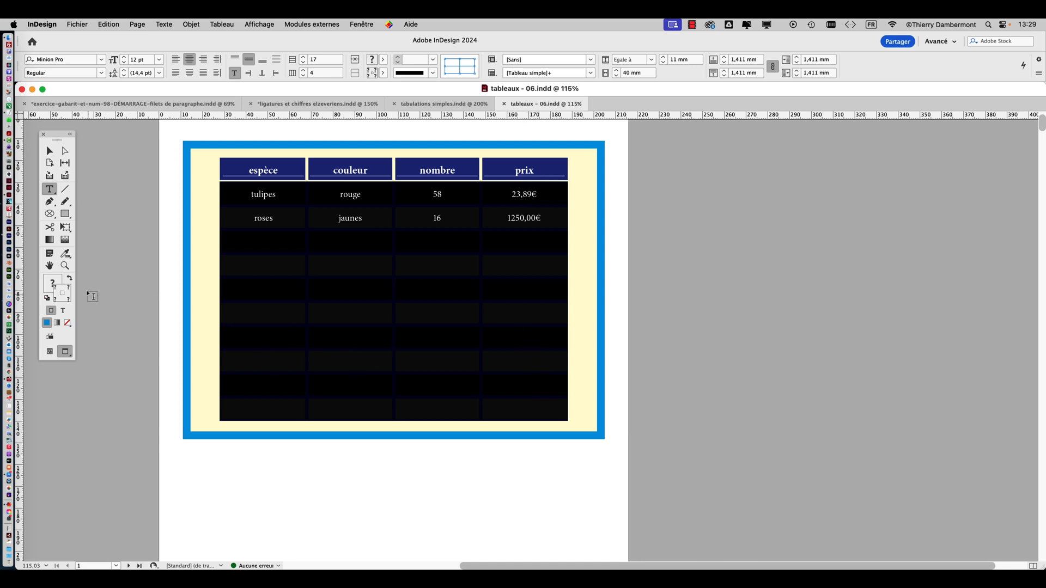
{"action": "scroll", "coordinate": [301, 336], "scroll_direction": "down", "scroll_amount": 5}
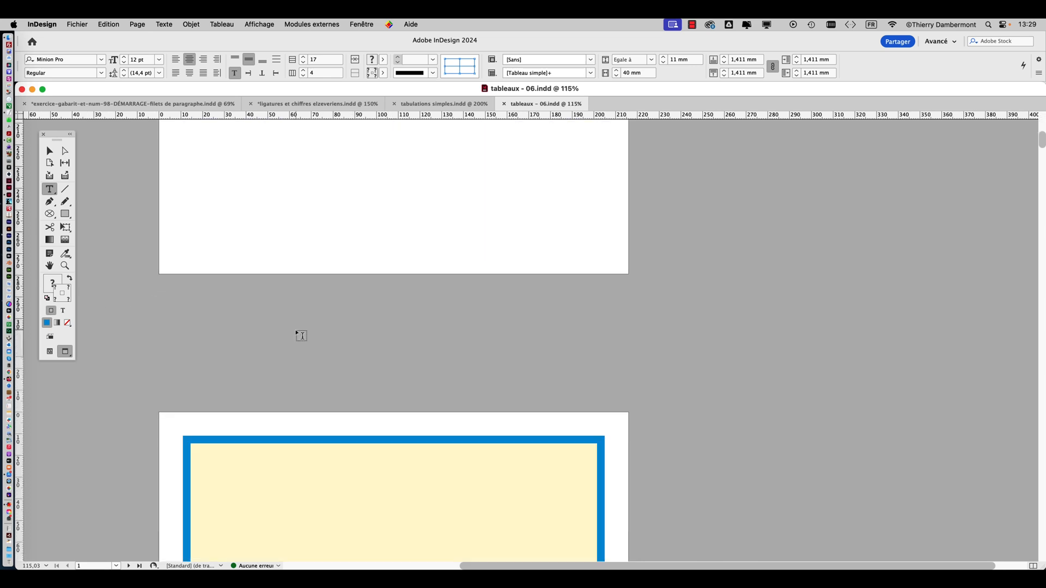
{"action": "scroll", "coordinate": [301, 335], "scroll_direction": "down", "scroll_amount": 5}
{"action": "scroll", "coordinate": [299, 335], "scroll_direction": "down", "scroll_amount": 5}
{"action": "scroll", "coordinate": [299, 334], "scroll_direction": "up", "scroll_amount": 2}
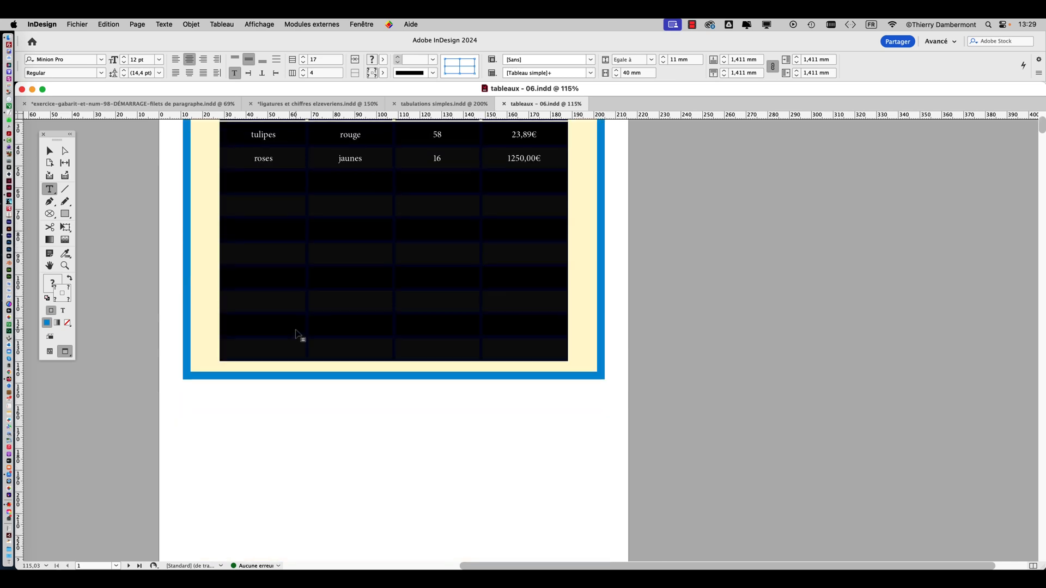
{"action": "scroll", "coordinate": [298, 335], "scroll_direction": "up", "scroll_amount": 3}
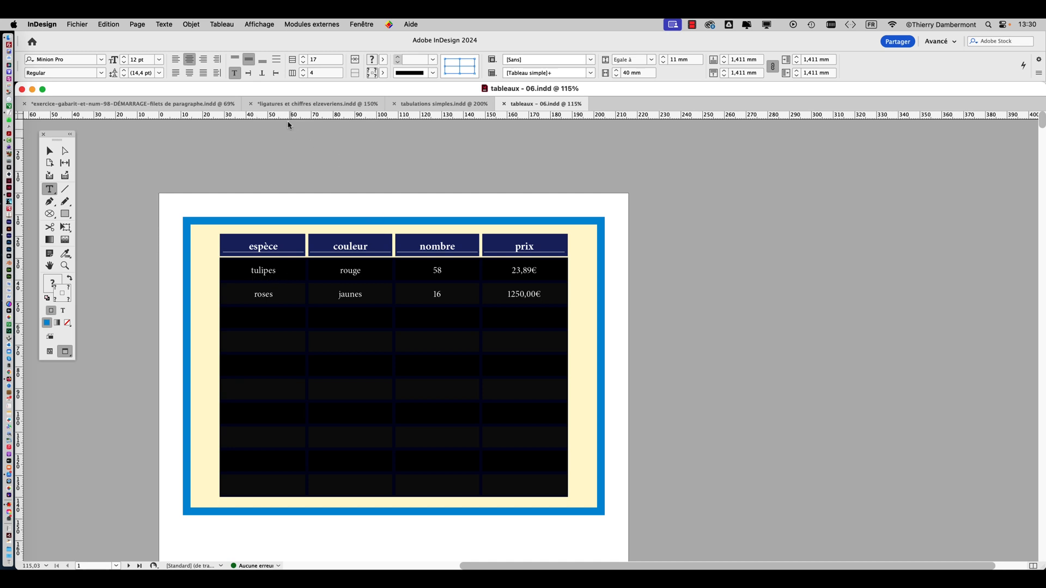
Display the paragraph styles list, shrink it, and place it beside the table on the pasteboard
{"action": "left_click", "coordinate": [164, 24]}
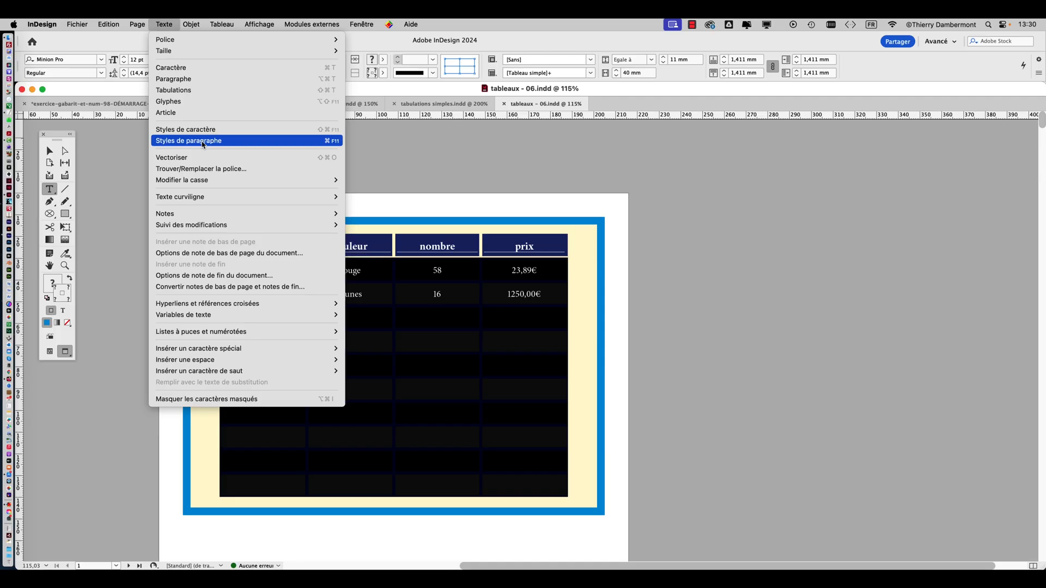
{"action": "left_click", "coordinate": [203, 143]}
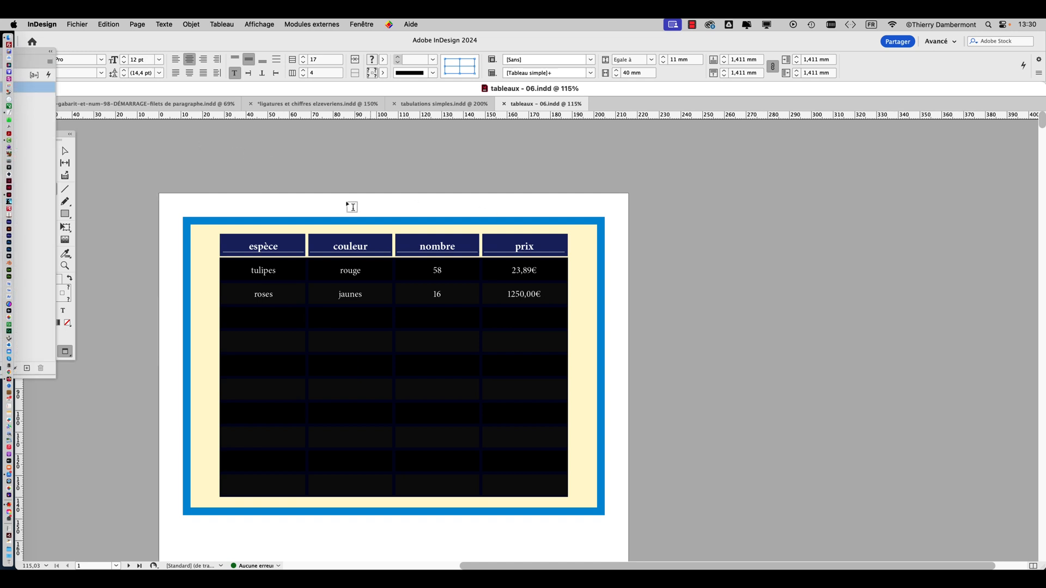
{"action": "left_click_drag", "start_coordinate": [69, 58], "coordinate": [864, 119]}
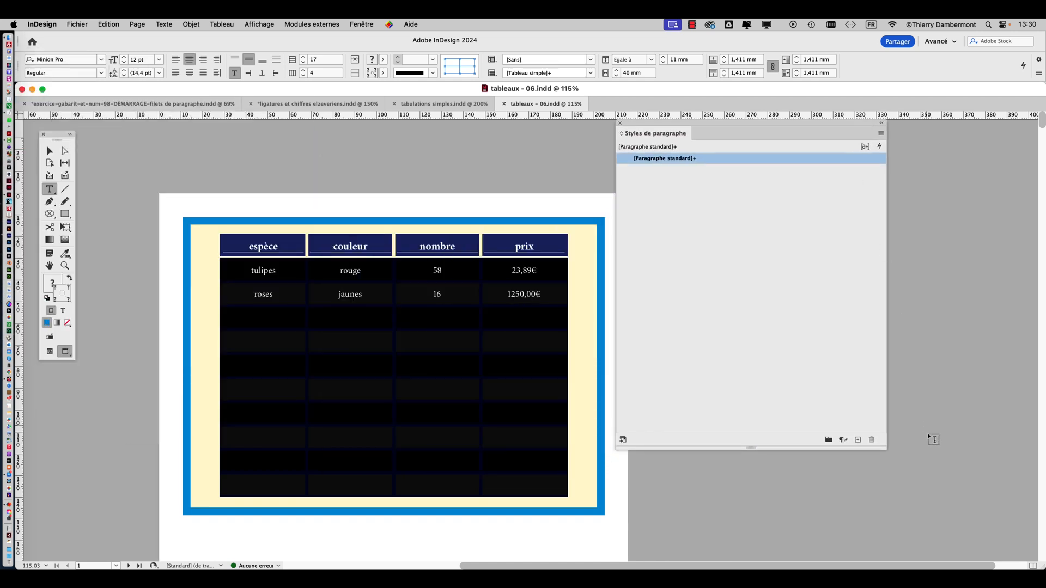
{"action": "left_click_drag", "start_coordinate": [884, 447], "coordinate": [769, 371]}
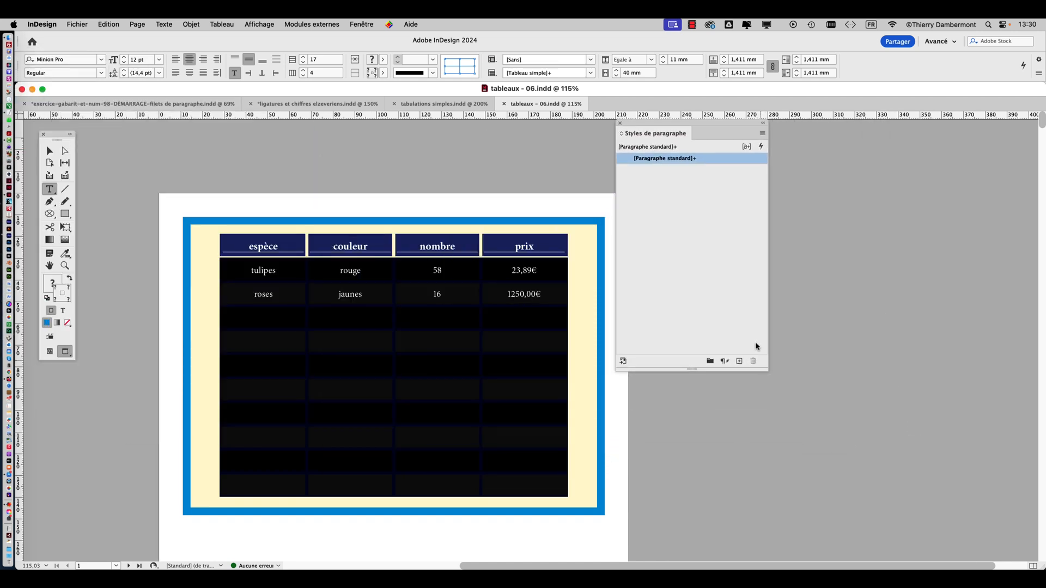
{"action": "left_click_drag", "start_coordinate": [702, 125], "coordinate": [748, 175]}
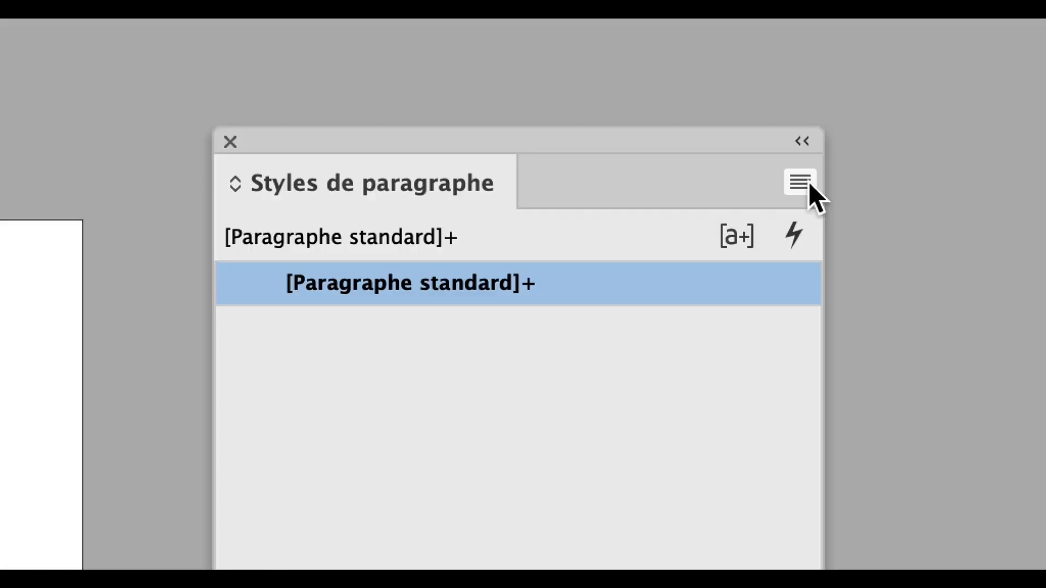
Create a paragraph style named "données dans le tableau 1" from the selected data cells and apply it to them
{"action": "left_click", "coordinate": [800, 183]}
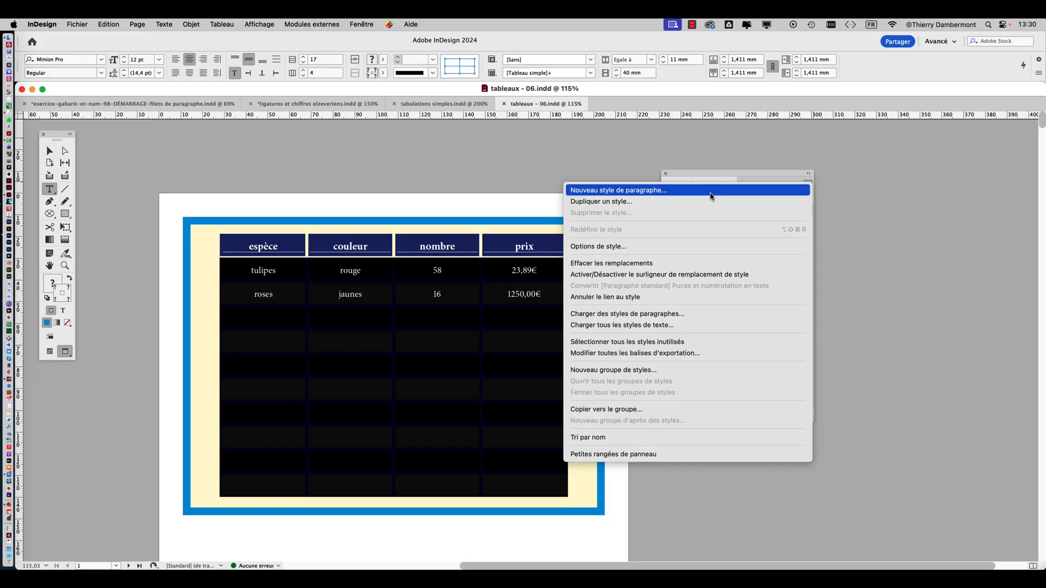
{"action": "left_click", "coordinate": [710, 193]}
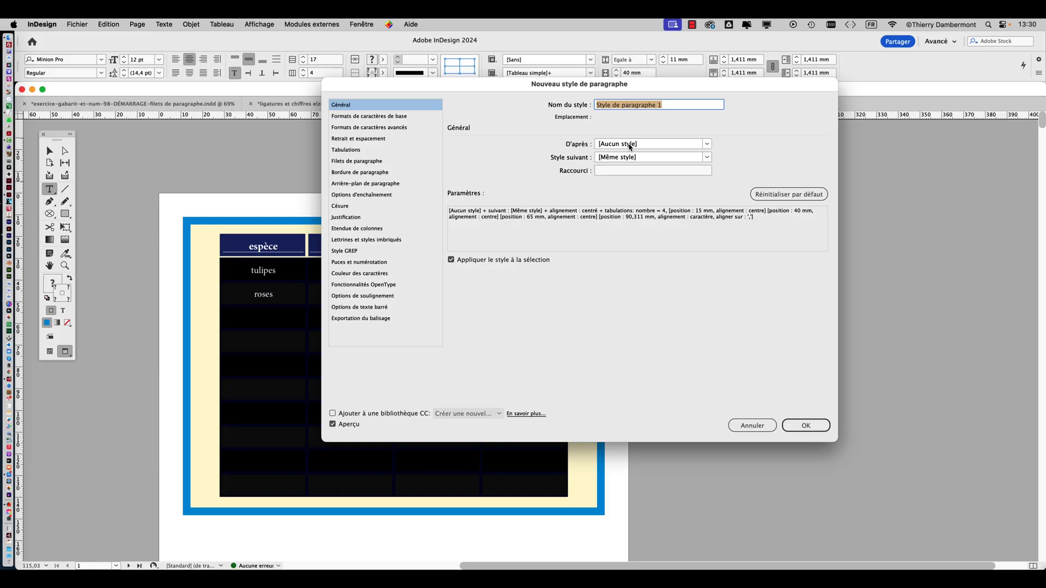
{"action": "left_click_drag", "start_coordinate": [596, 80], "coordinate": [763, 233]}
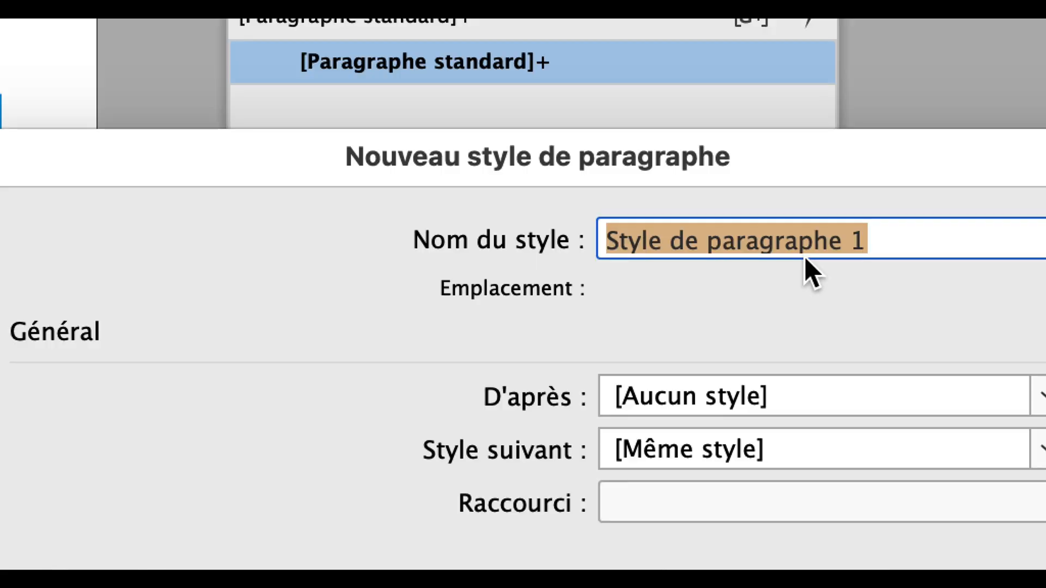
{"action": "type", "text": "données dans t"}
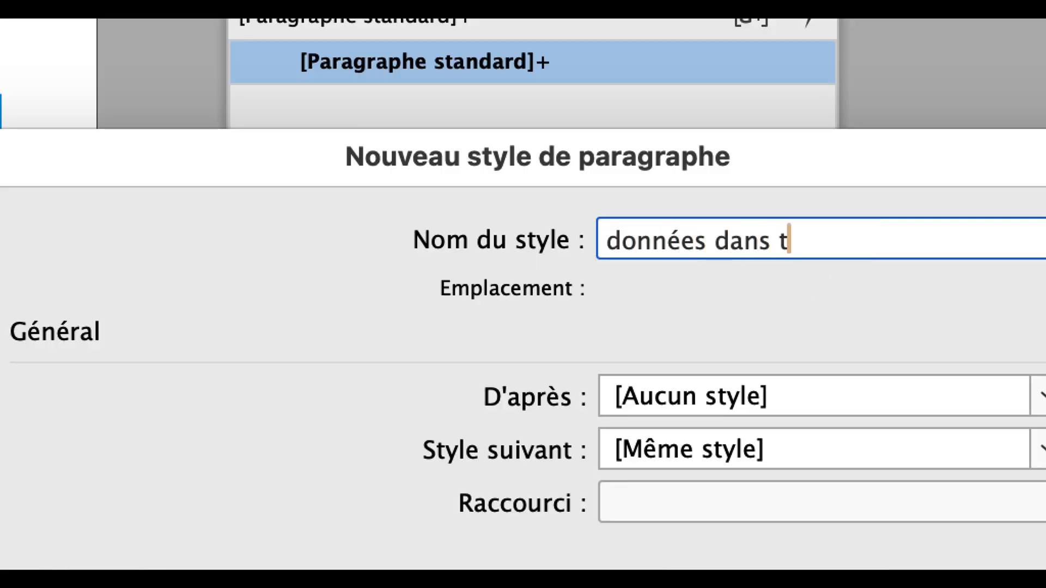
{"action": "type", "text": "ableau 1"}
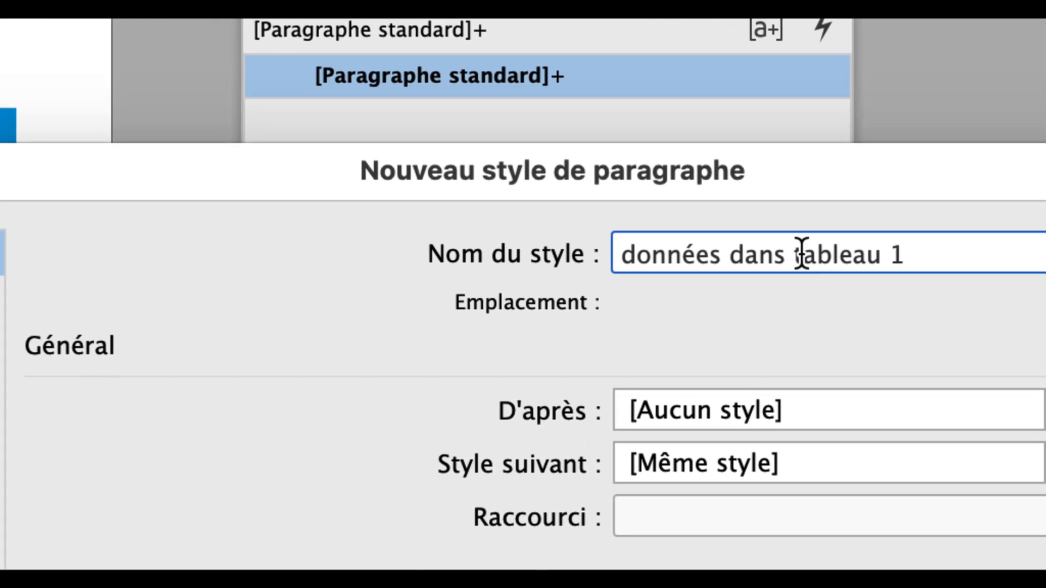
{"action": "left_click", "coordinate": [798, 253]}
{"action": "type", "text": "le"}
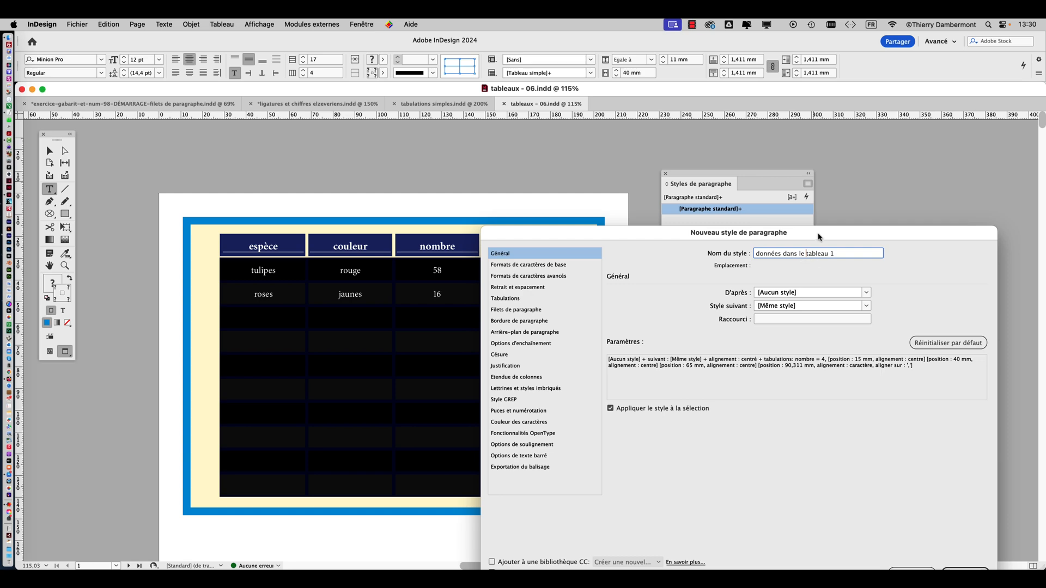
{"action": "left_click_drag", "start_coordinate": [820, 238], "coordinate": [807, 145]}
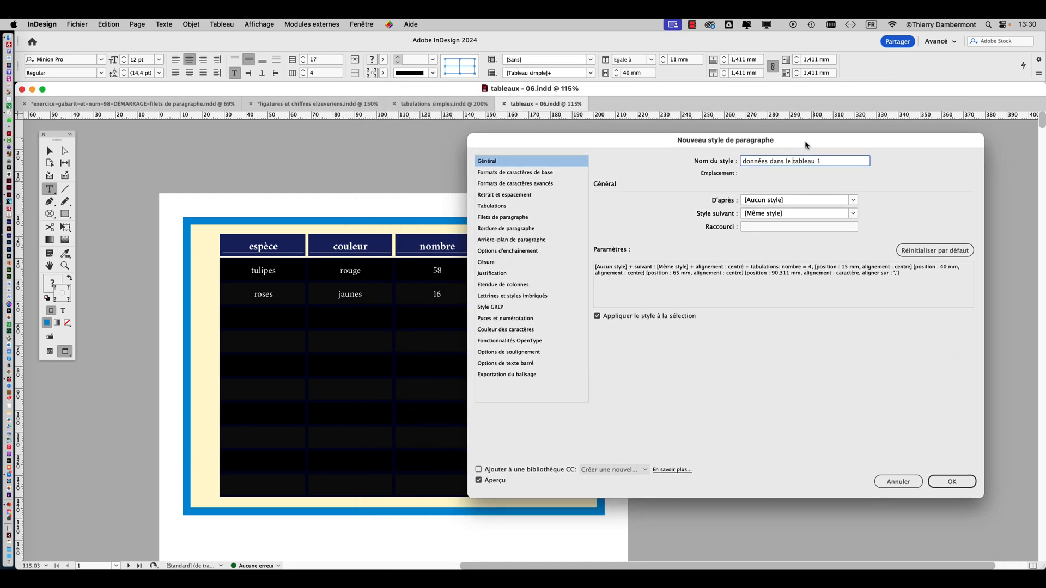
{"action": "left_click", "coordinate": [946, 483]}
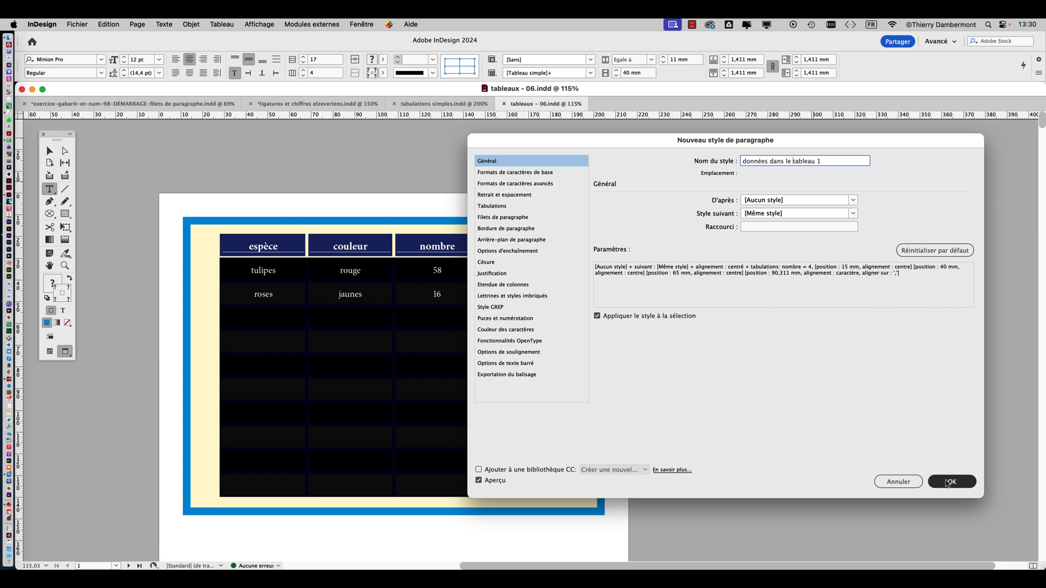
{"action": "left_click", "coordinate": [947, 483]}
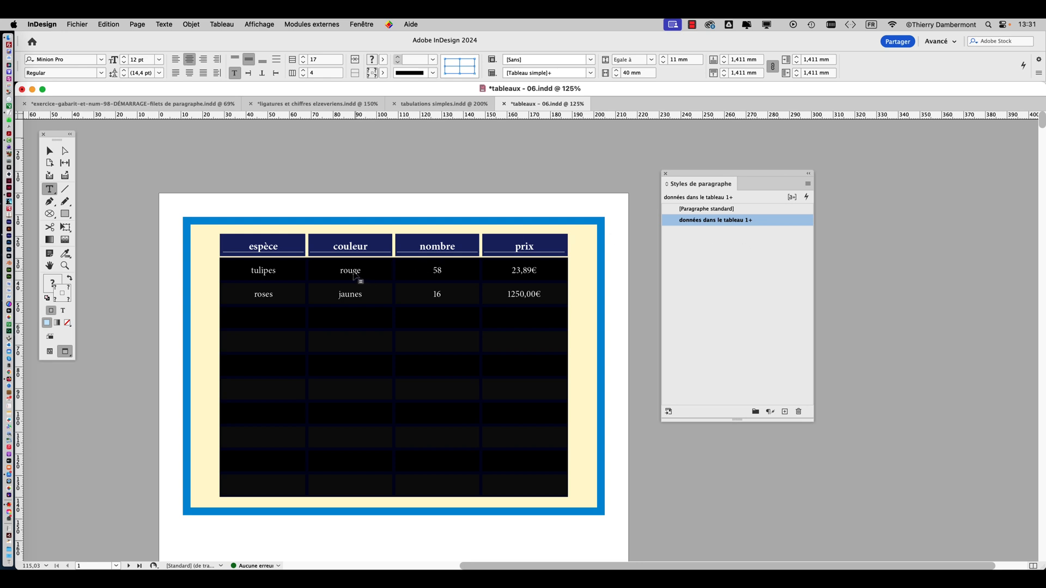
Check which paragraph style applies to the cells "rouge", "58" and "1250,00€", keeping the styles list beside the price column
{"action": "left_click", "coordinate": [353, 273]}
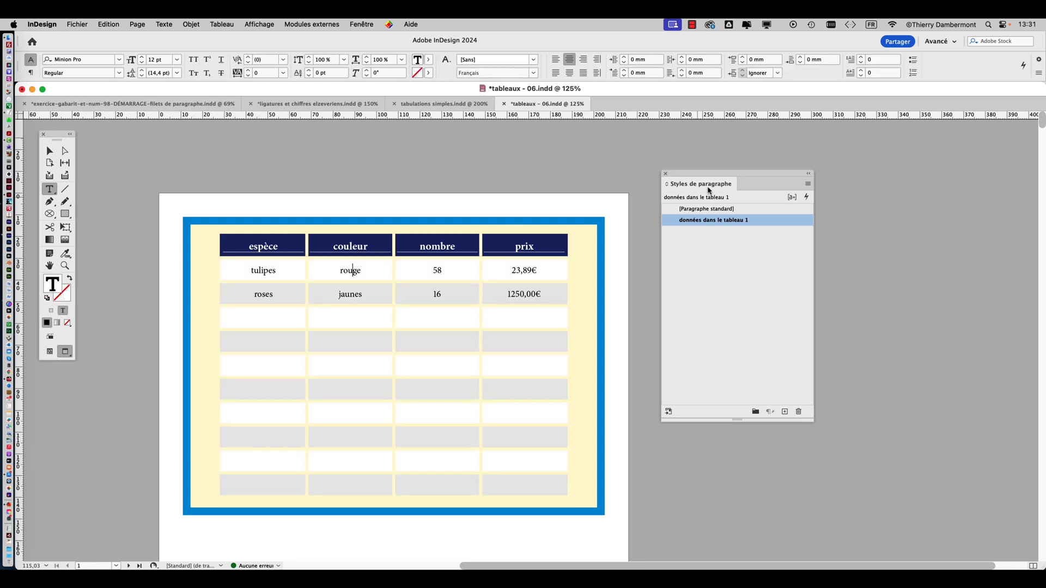
{"action": "left_click_drag", "start_coordinate": [707, 178], "coordinate": [529, 223]}
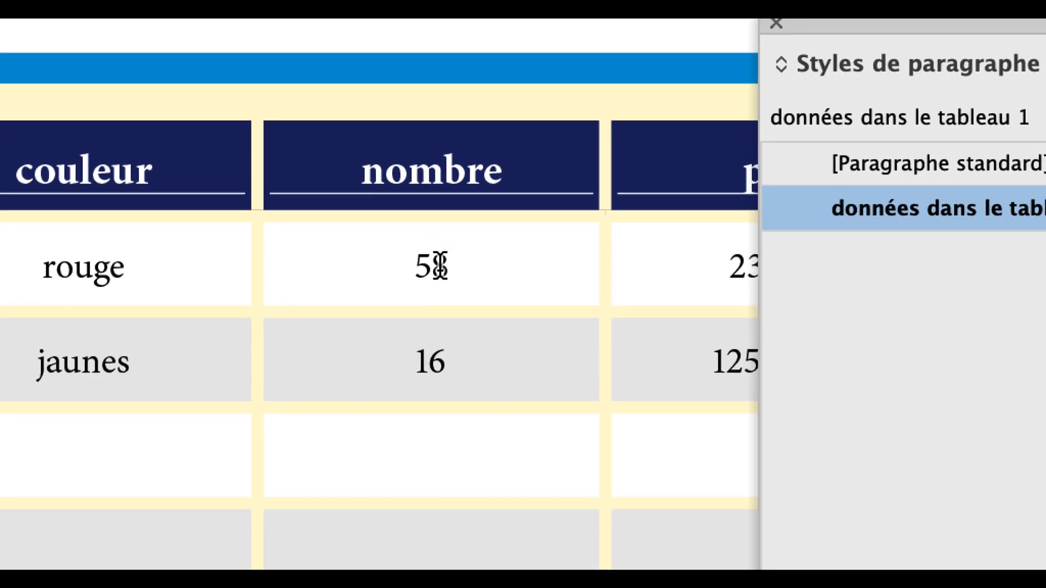
{"action": "left_click", "coordinate": [439, 266]}
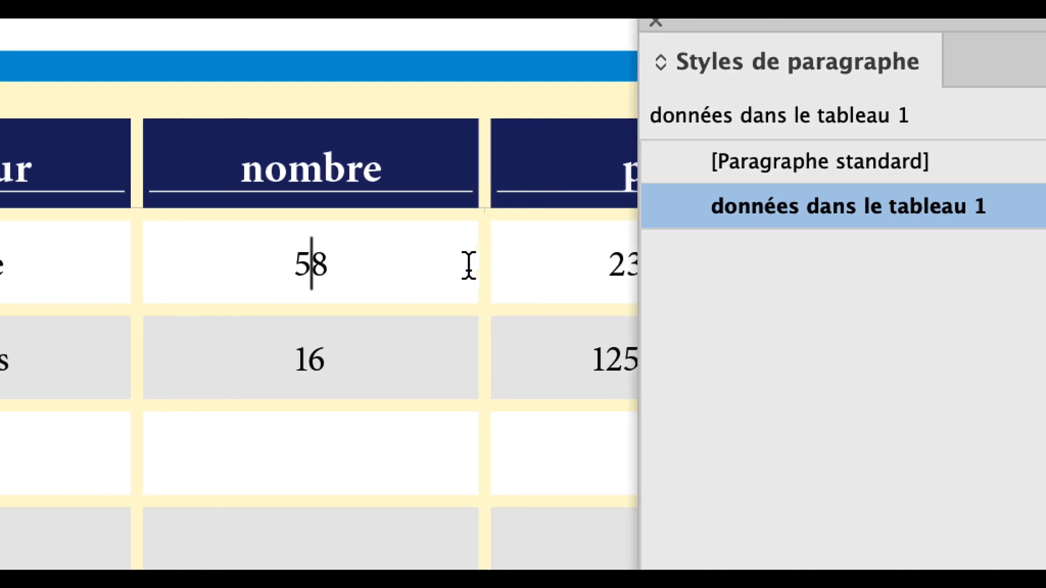
{"action": "left_click", "coordinate": [740, 356]}
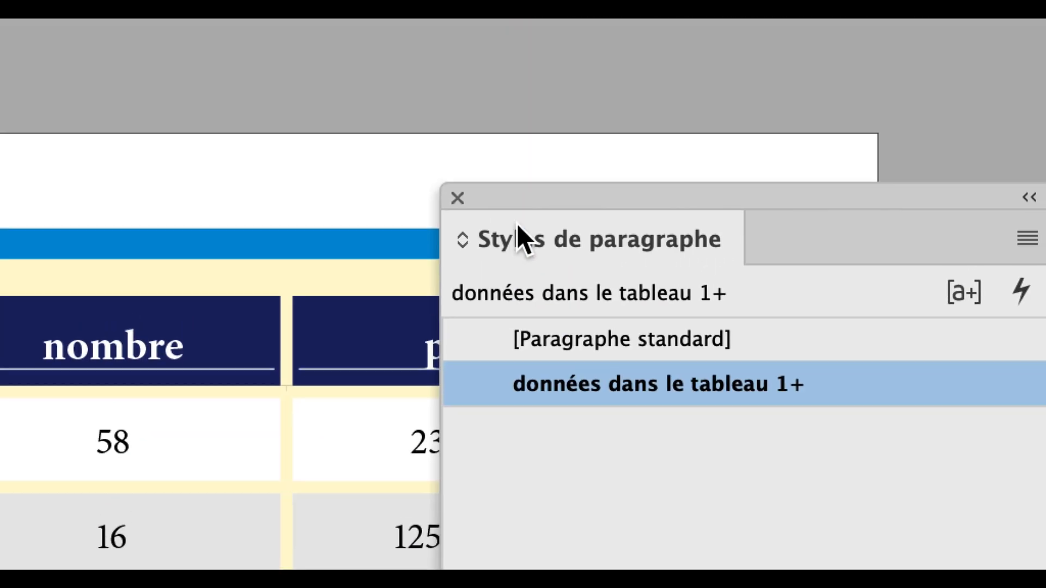
{"action": "left_click_drag", "start_coordinate": [533, 199], "coordinate": [670, 113]}
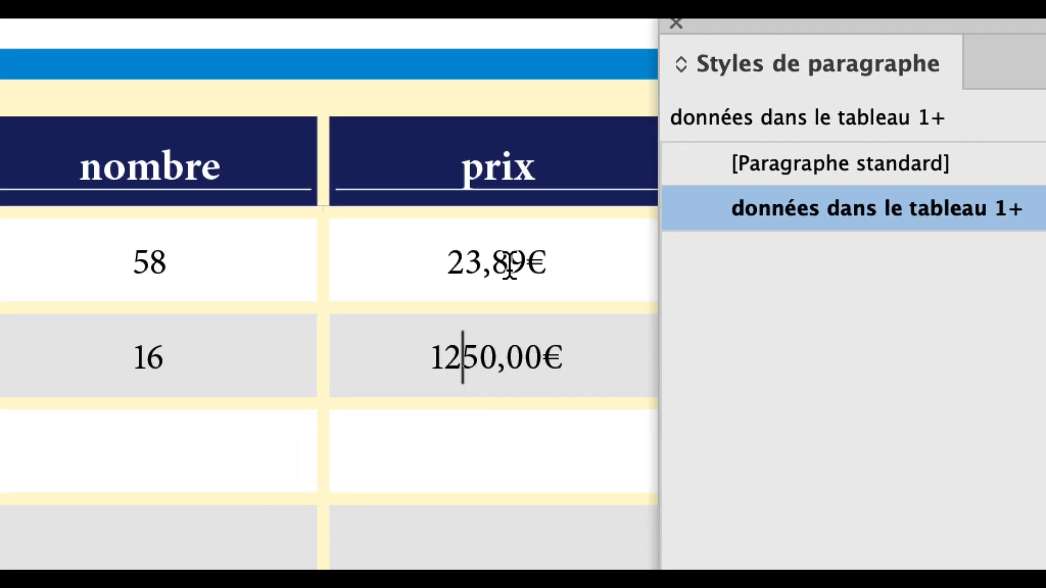
Go through the first two data rows and reapply the style "données dans le tableau 1" to cells that still show overrides
{"action": "left_click", "coordinate": [424, 360]}
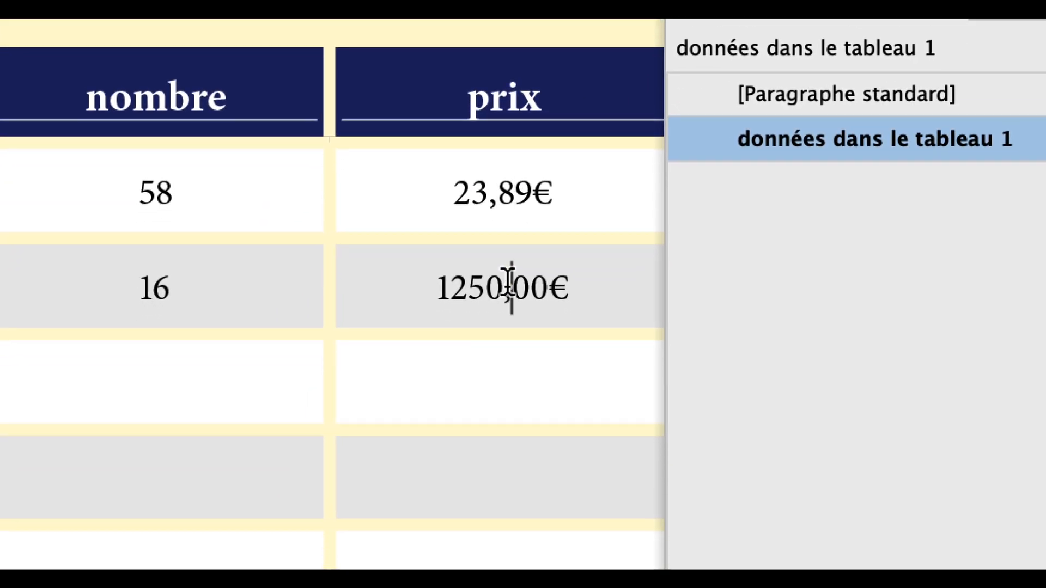
{"action": "left_click", "coordinate": [509, 311]}
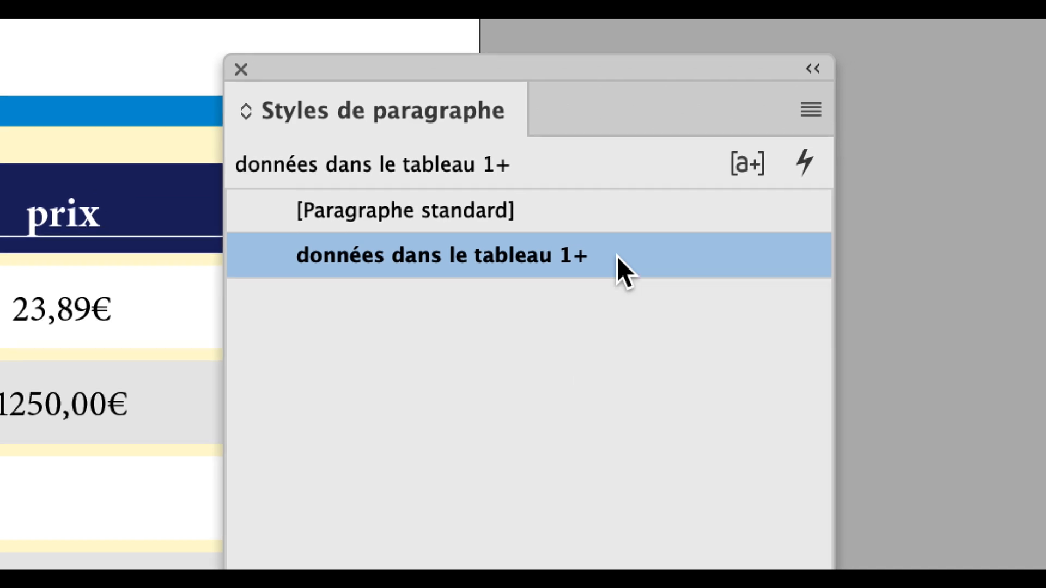
{"action": "left_click", "coordinate": [617, 256], "text": "alt"}
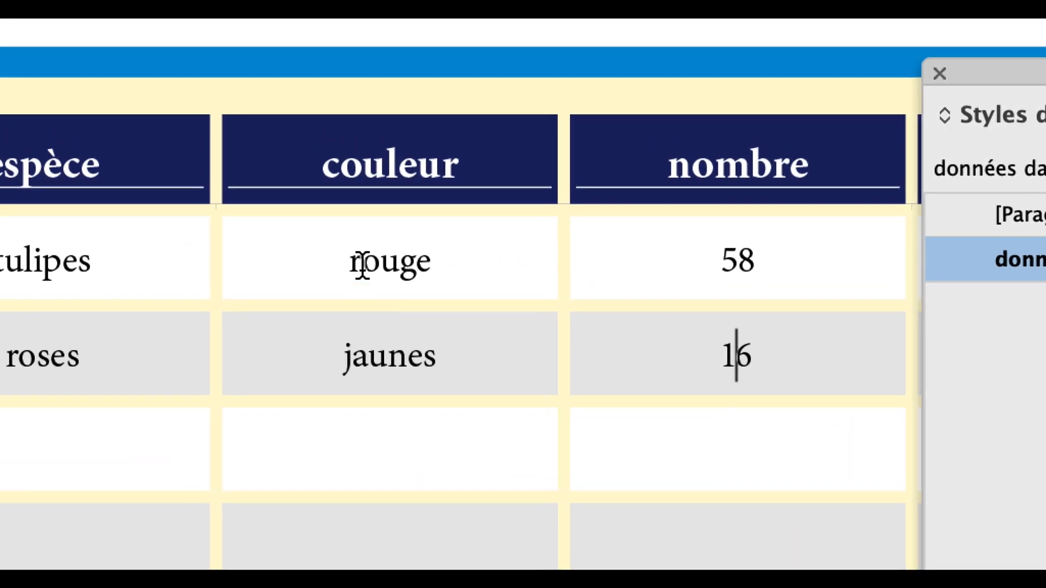
{"action": "left_click", "coordinate": [73, 197]}
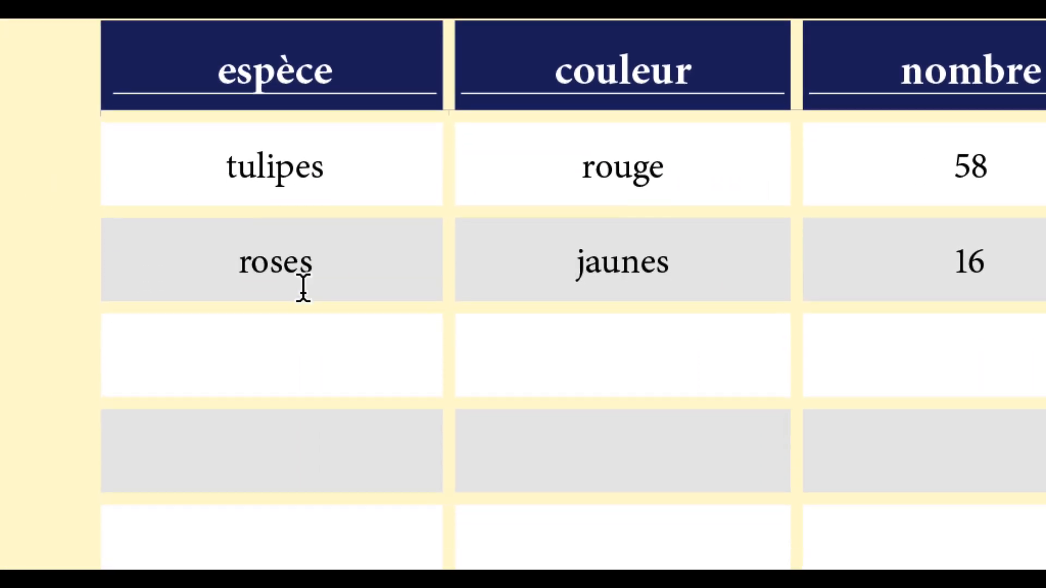
{"action": "left_click", "coordinate": [97, 304]}
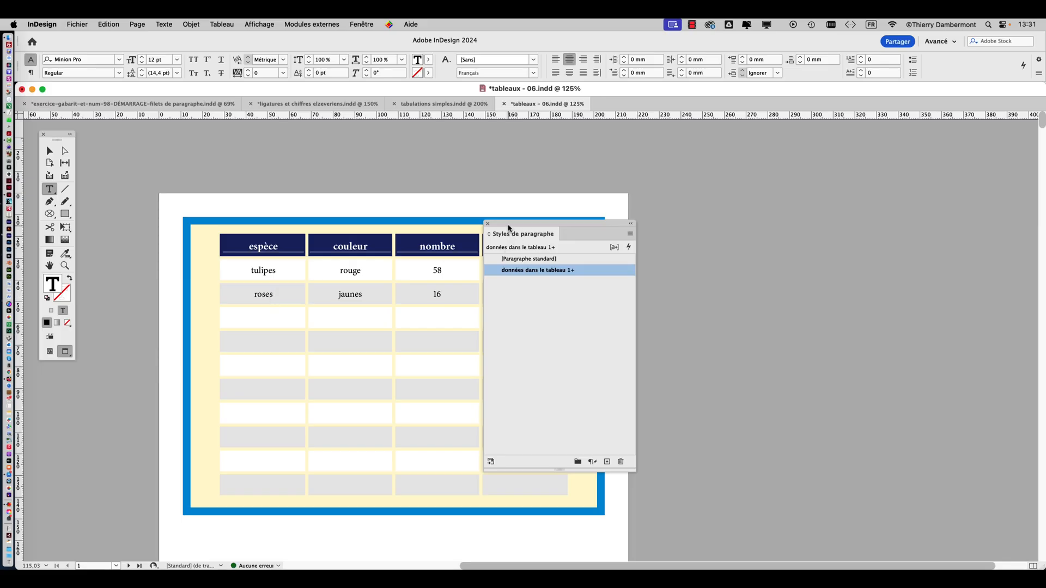
Deselect the table text and pick the paragraph style "données dans le tableau 1" with nothing selected on the page
{"action": "left_click_drag", "start_coordinate": [510, 229], "coordinate": [671, 173]}
{"action": "left_click", "coordinate": [50, 151]}
{"action": "left_click", "coordinate": [175, 156]}
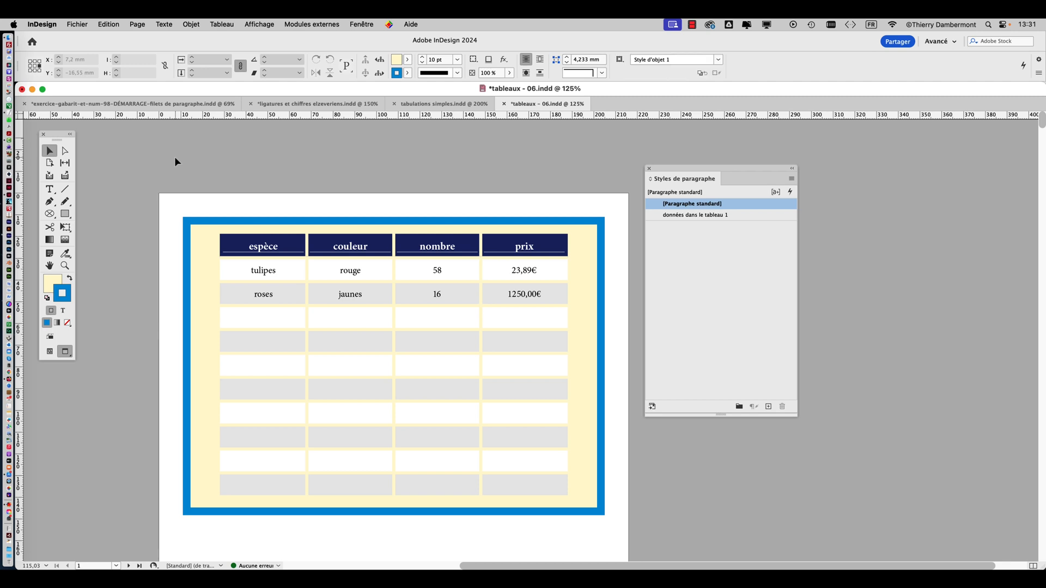
{"action": "left_click", "coordinate": [736, 257]}
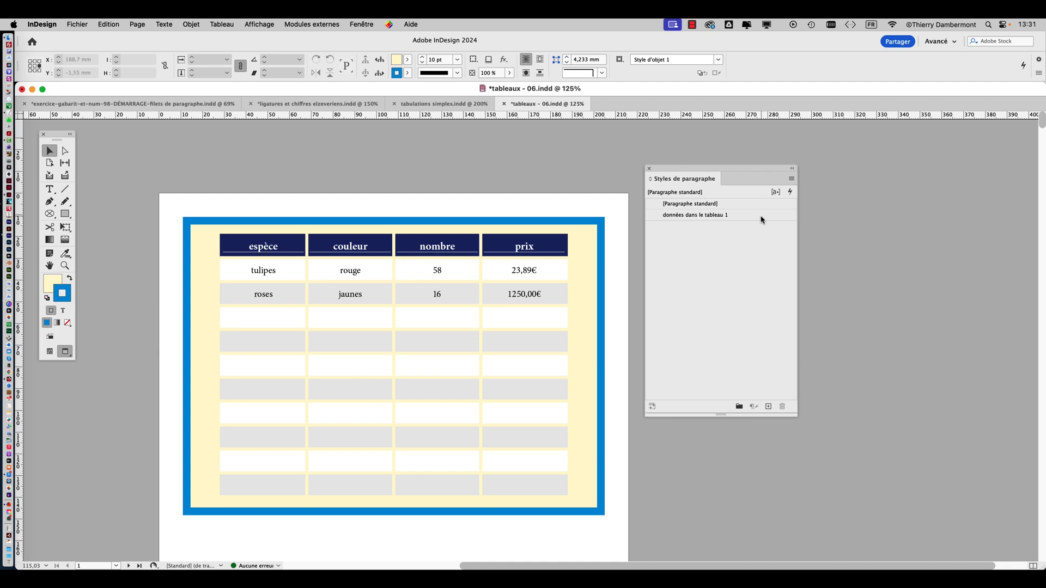
{"action": "left_click", "coordinate": [763, 215]}
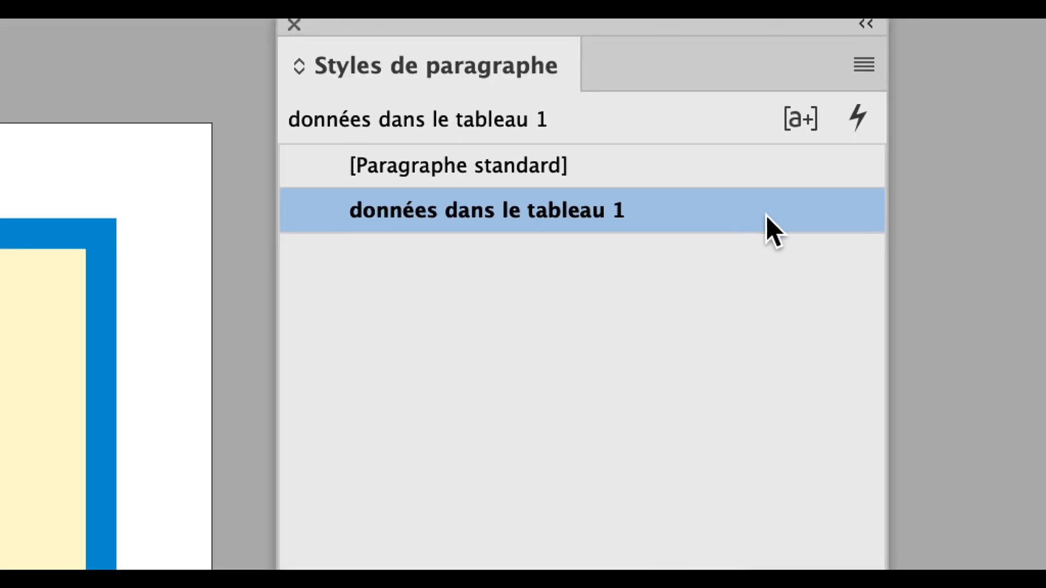
Edit the paragraph style "données dans le tableau 1" to use the Semibold font style and a tracking of 25
{"action": "right_click", "coordinate": [765, 216]}
{"action": "left_click", "coordinate": [883, 269]}
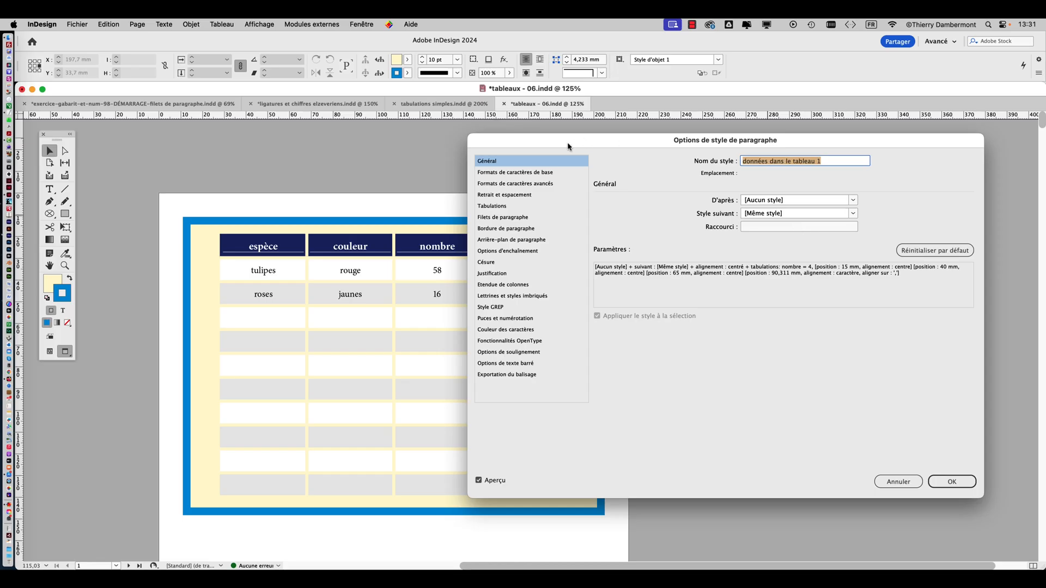
{"action": "left_click_drag", "start_coordinate": [566, 143], "coordinate": [684, 128]}
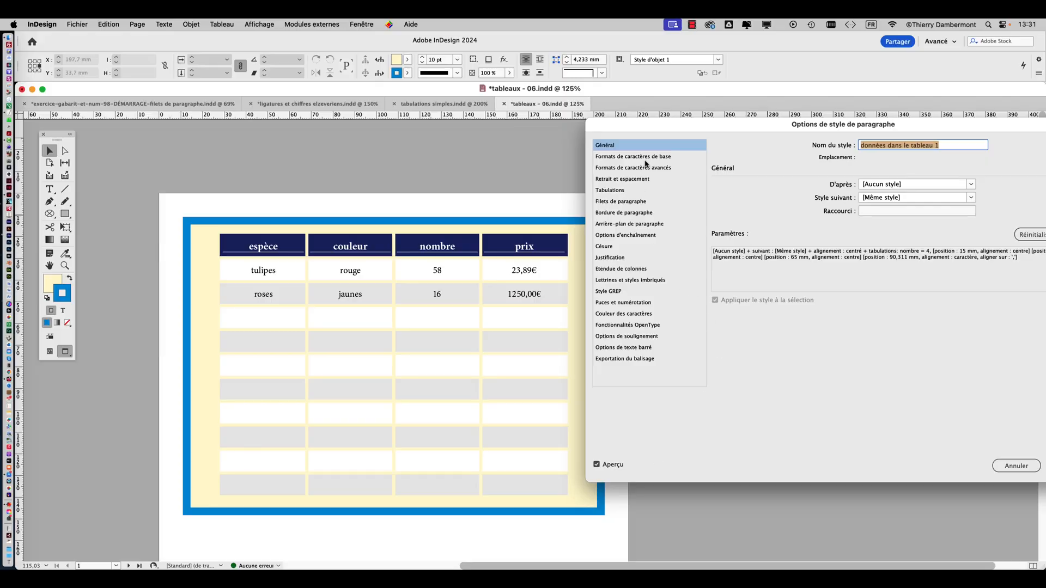
{"action": "left_click", "coordinate": [645, 159]}
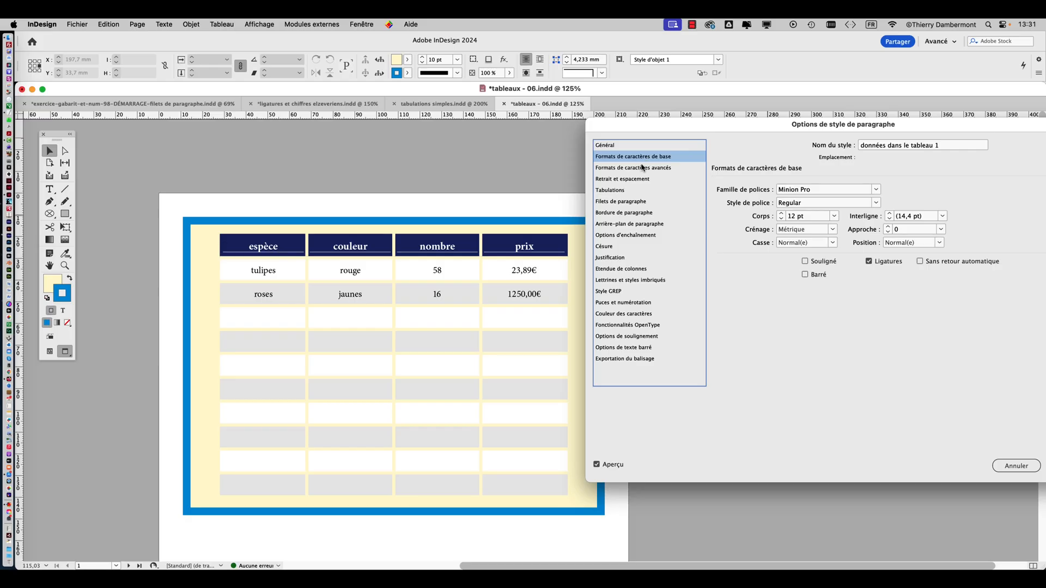
{"action": "left_click", "coordinate": [870, 205]}
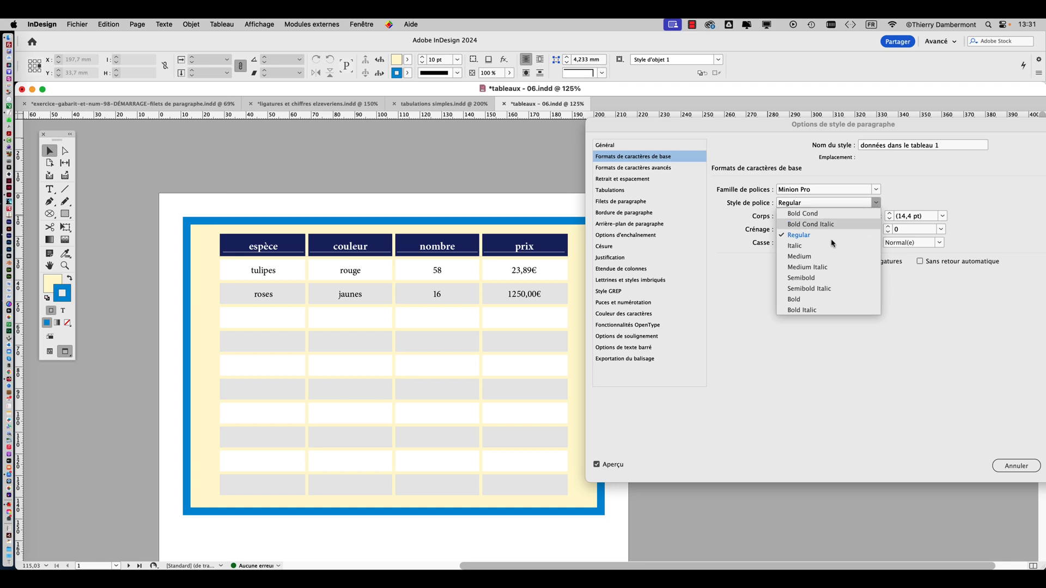
{"action": "left_click", "coordinate": [822, 279]}
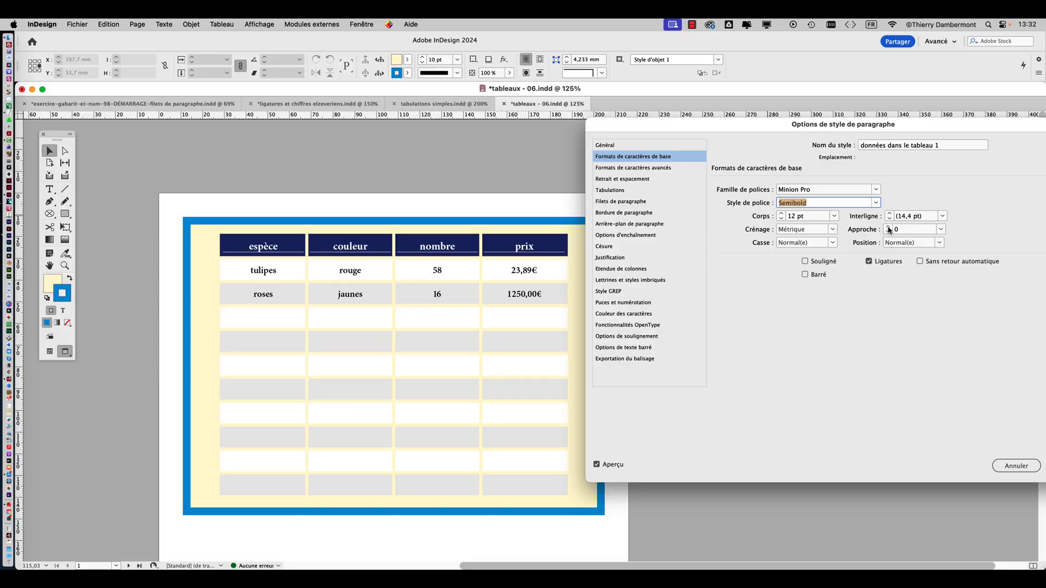
{"action": "left_click", "coordinate": [889, 228]}
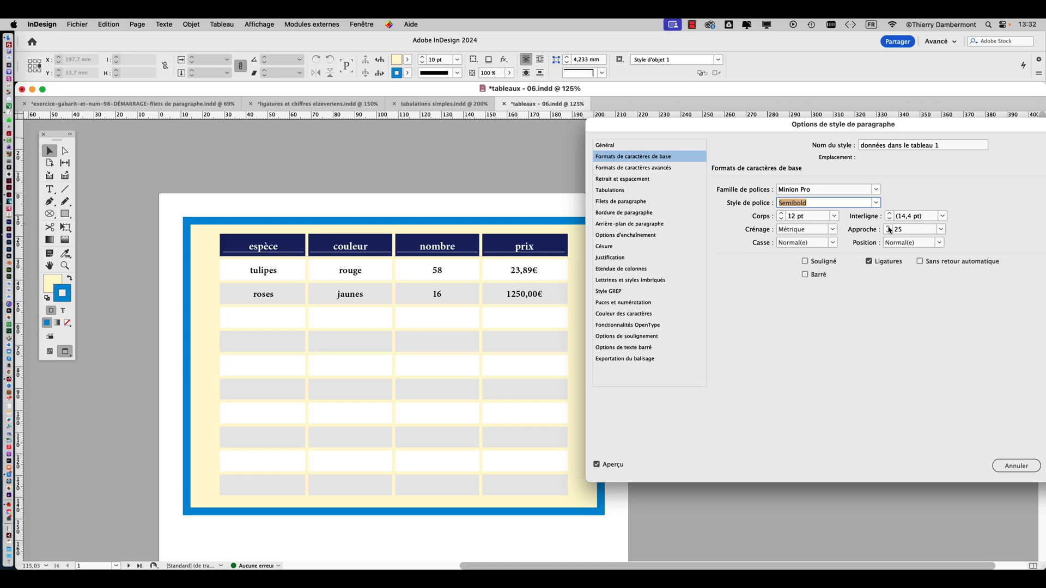
{"action": "left_click_drag", "start_coordinate": [961, 121], "coordinate": [646, 108]}
{"action": "left_click", "coordinate": [755, 455]}
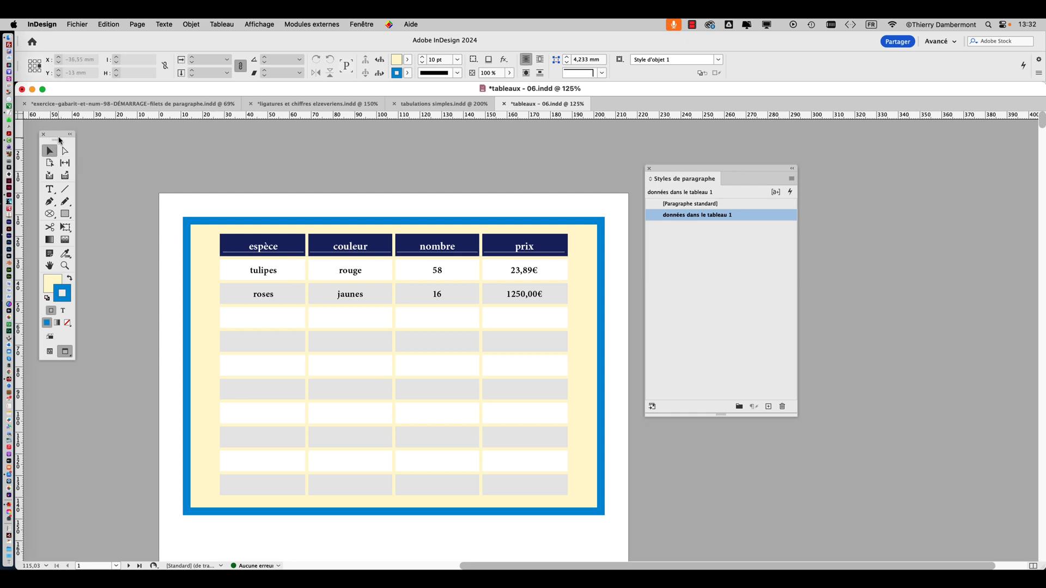
{"action": "left_click_drag", "start_coordinate": [60, 140], "coordinate": [123, 210]}
{"action": "left_click", "coordinate": [113, 261]}
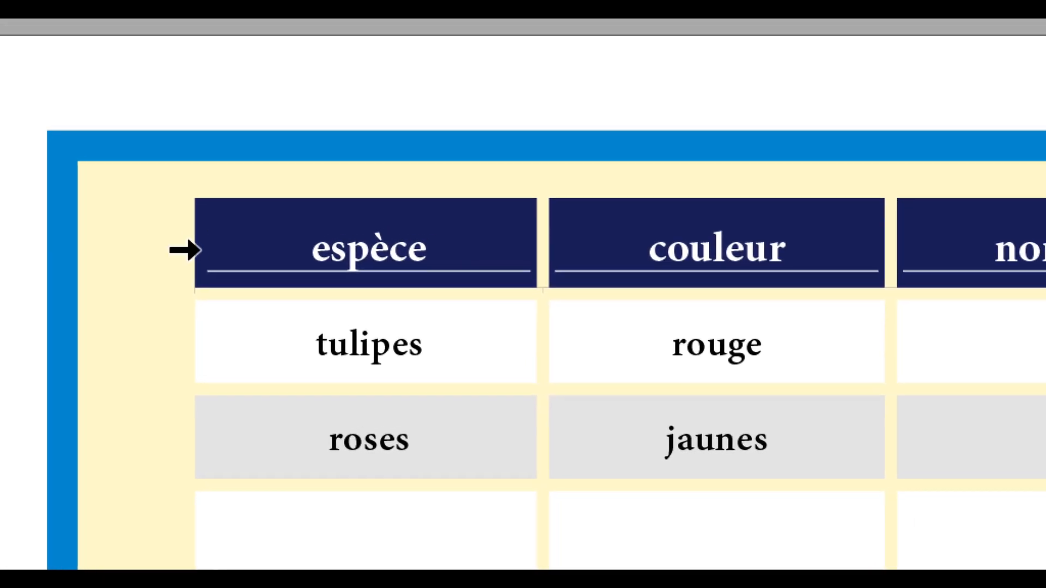
{"action": "left_click", "coordinate": [185, 250]}
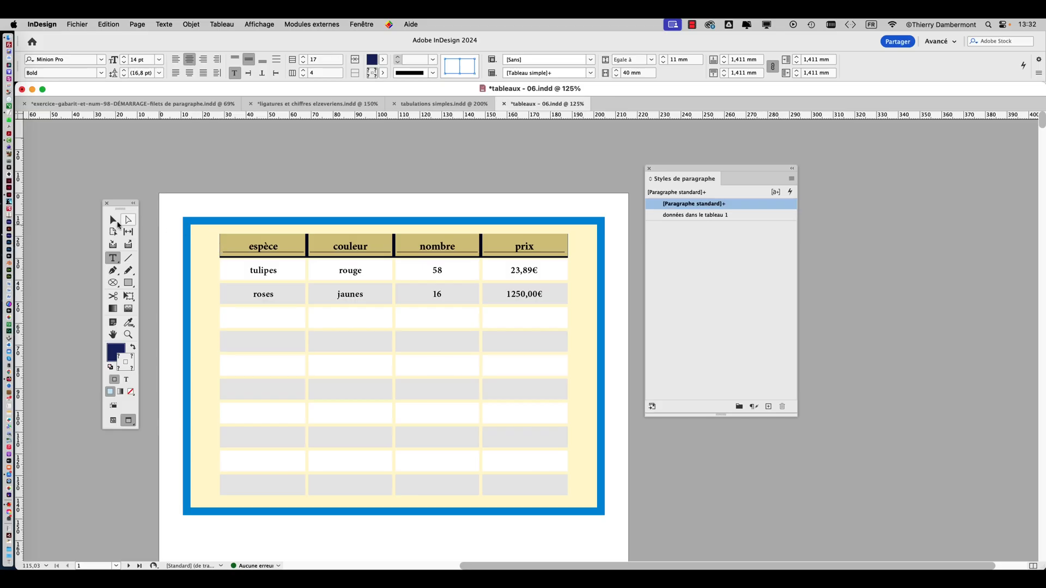
{"action": "left_click", "coordinate": [113, 220]}
{"action": "left_click", "coordinate": [339, 171]}
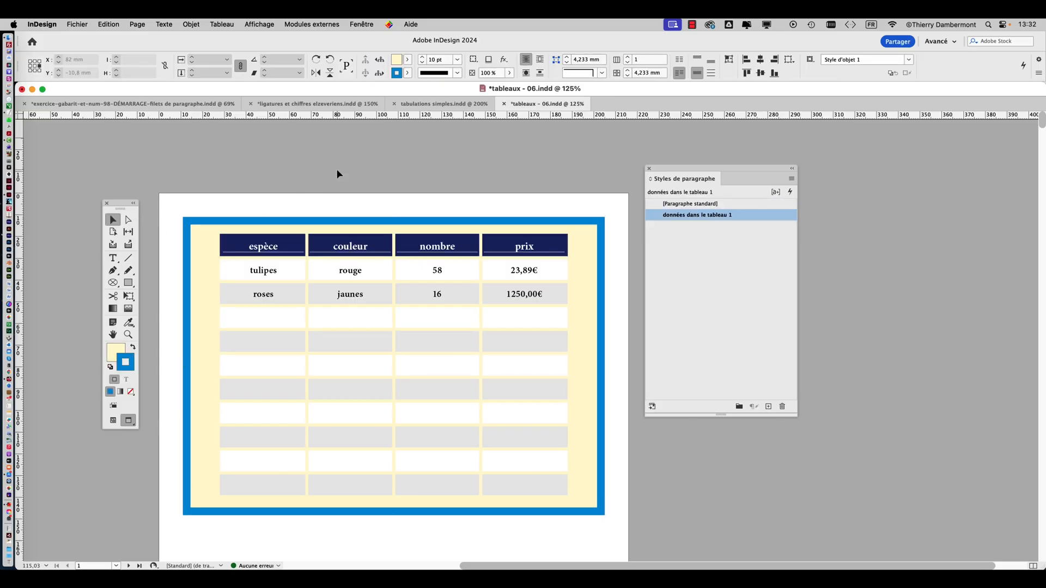
{"action": "left_click_drag", "start_coordinate": [713, 172], "coordinate": [767, 163]}
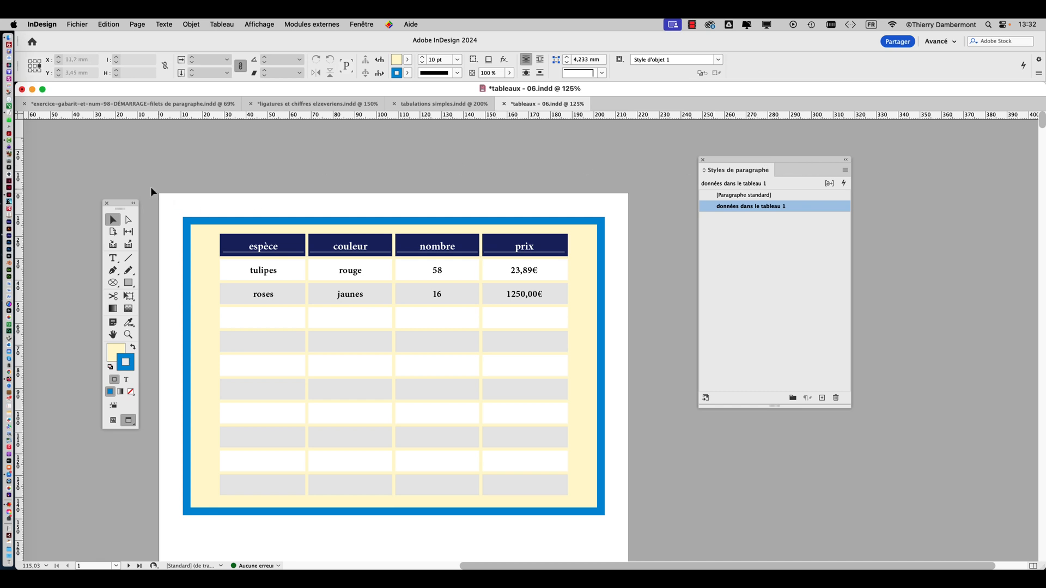
{"action": "left_click_drag", "start_coordinate": [118, 207], "coordinate": [125, 186]}
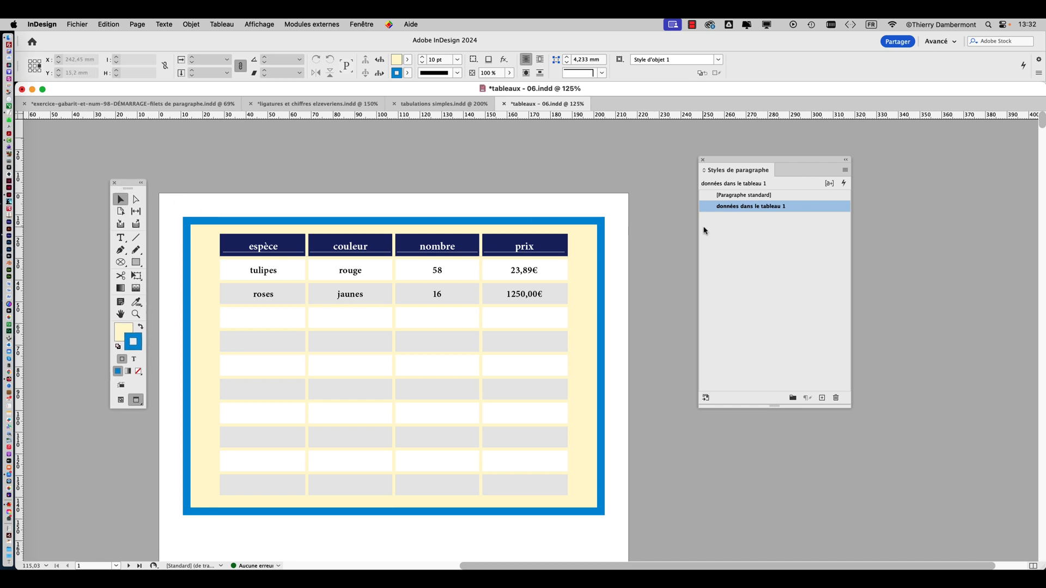
Place the text cursor in the "23,89€" price cell and move the tools and paragraph styles list farther from the page
{"action": "left_click", "coordinate": [121, 240]}
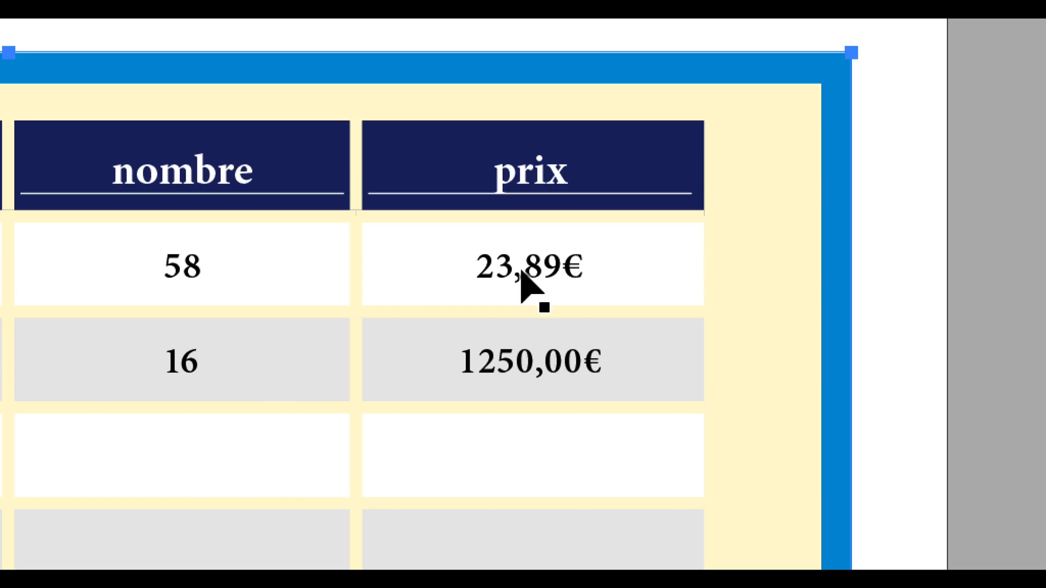
{"action": "left_click", "coordinate": [522, 271]}
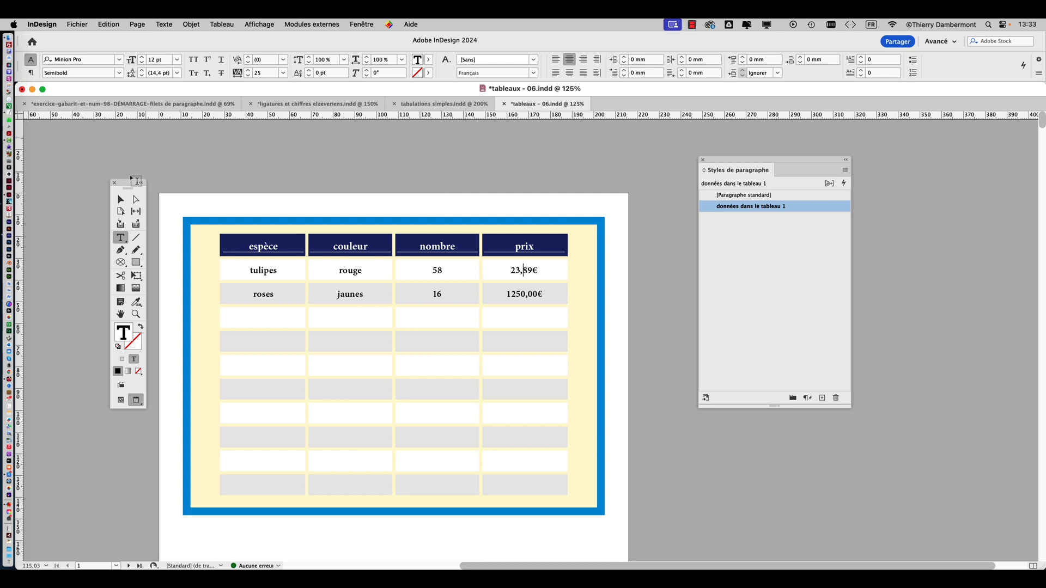
{"action": "left_click_drag", "start_coordinate": [131, 185], "coordinate": [51, 157]}
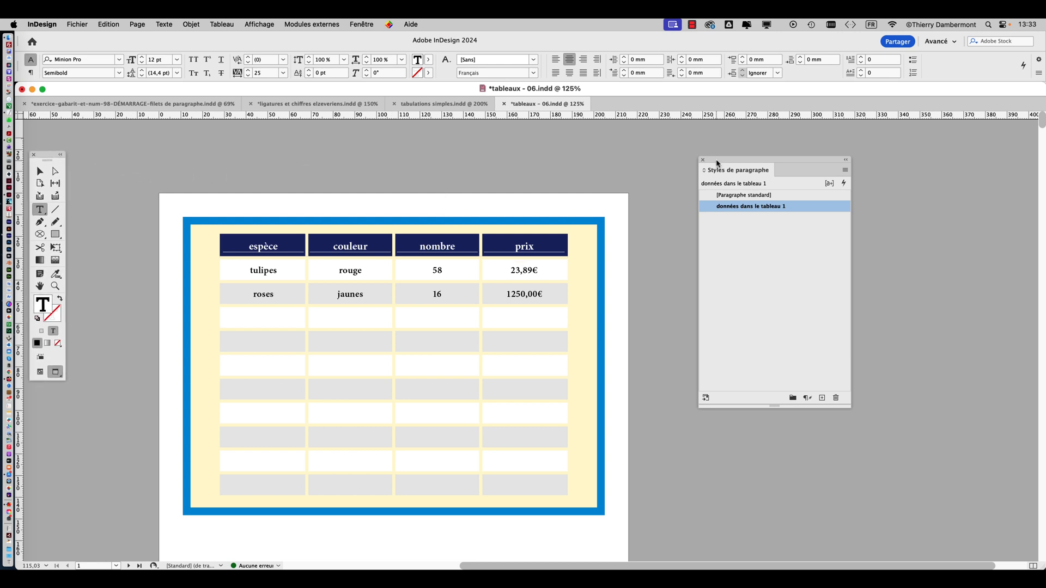
{"action": "left_click_drag", "start_coordinate": [717, 161], "coordinate": [748, 149]}
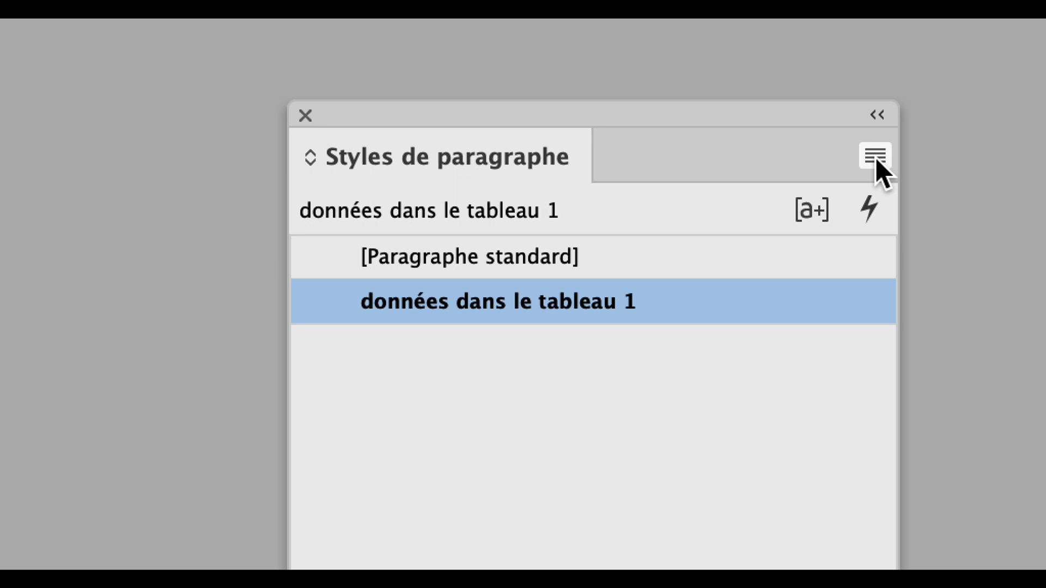
Create a paragraph style "donnéEs dans le tableau ALIGNÉ SUR LA VIRGULE" based on "données dans le tableau 1" and apply it to the "23,89€" cell
{"action": "left_click", "coordinate": [876, 162]}
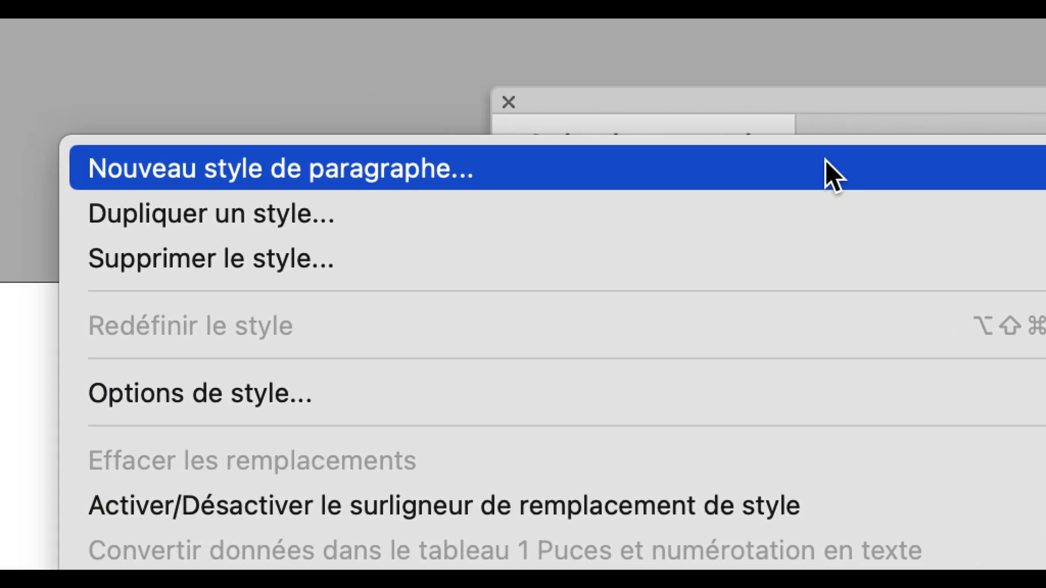
{"action": "left_click", "coordinate": [825, 160]}
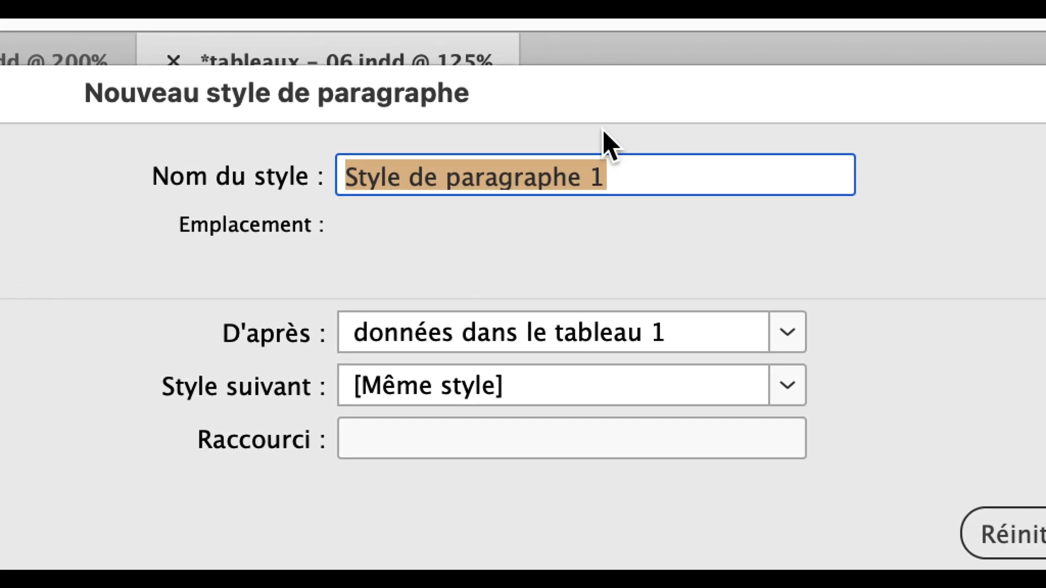
{"action": "type", "text": "donnés dan"}
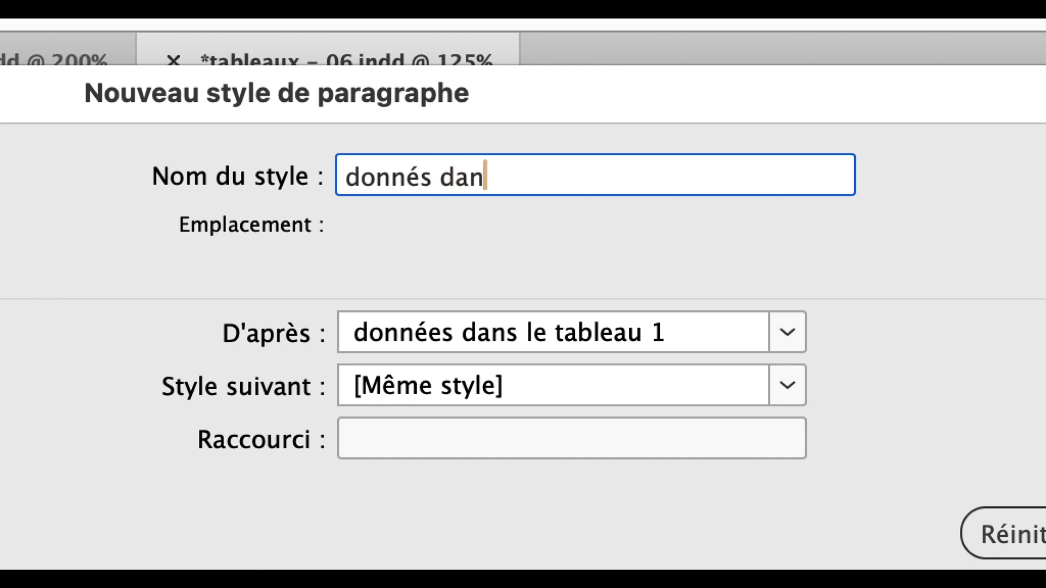
{"action": "type", "text": "s le tableau "}
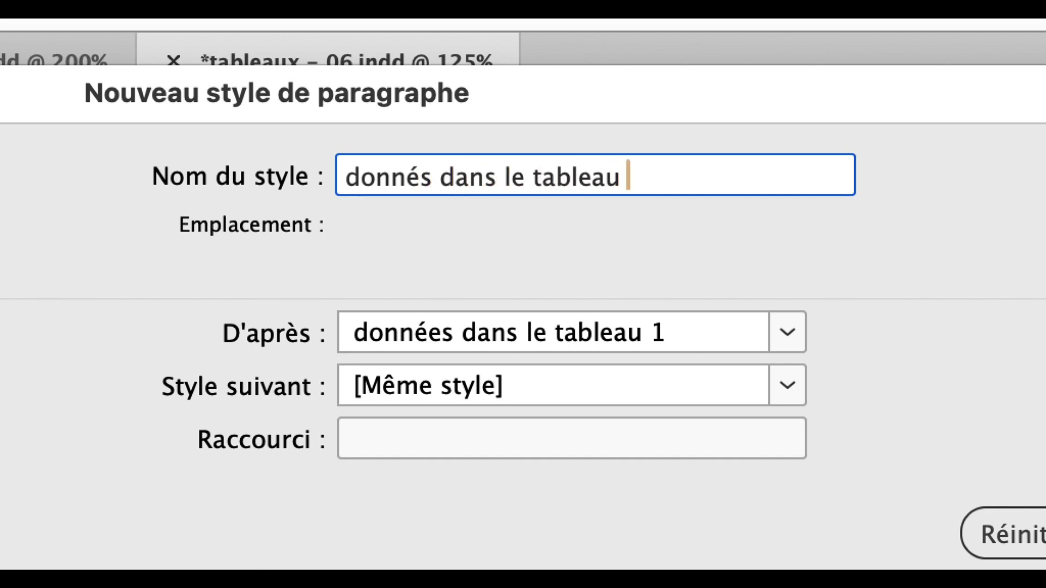
{"action": "type", "text": "ALIGNJÉ SUR LA V"}
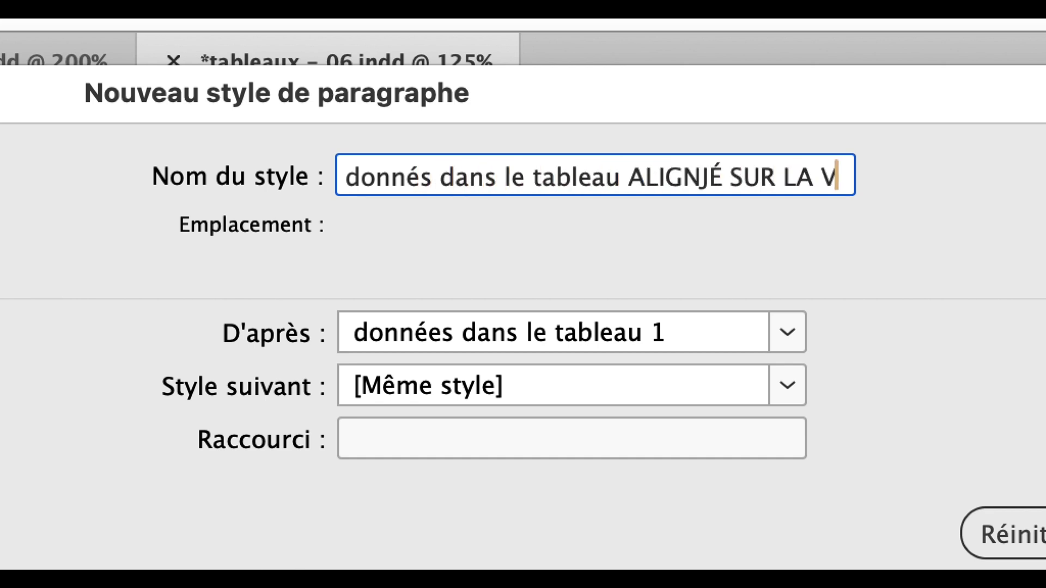
{"action": "type", "text": "IRGULE"}
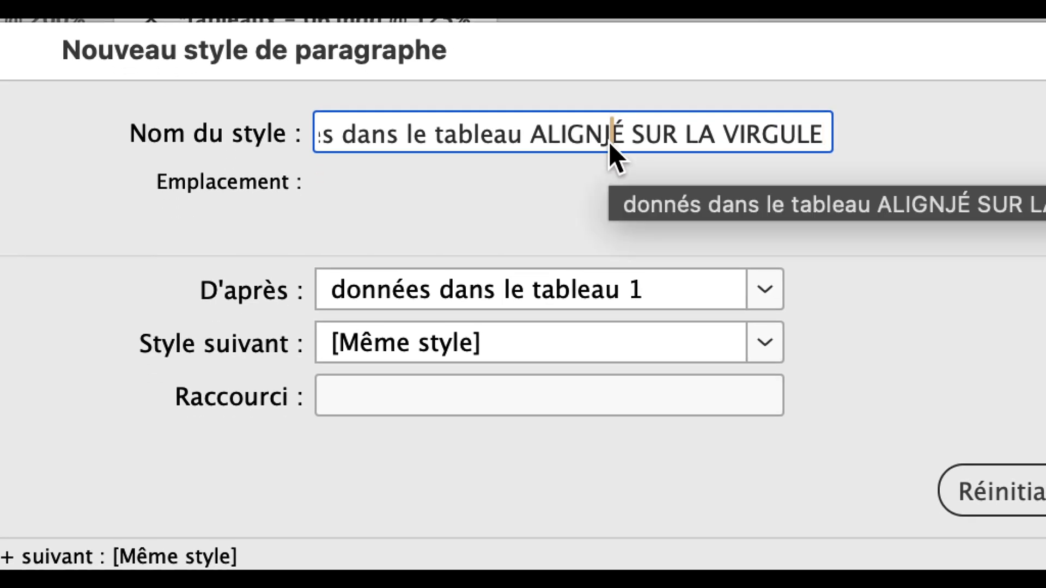
{"action": "left_click", "coordinate": [620, 181]}
{"action": "key", "text": "BackSpace"}
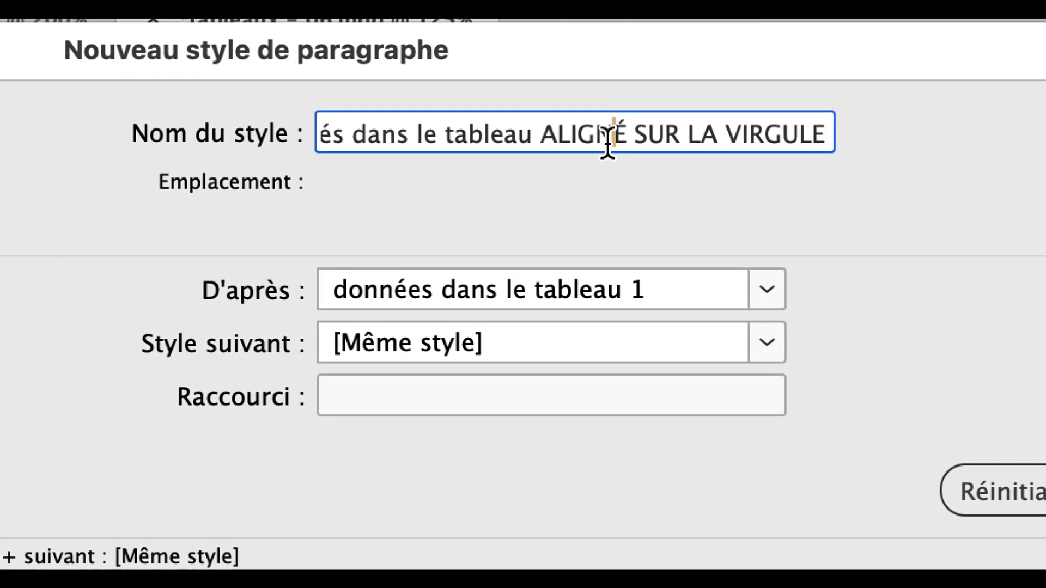
{"action": "left_click", "coordinate": [485, 136]}
{"action": "key", "text": "Home"}
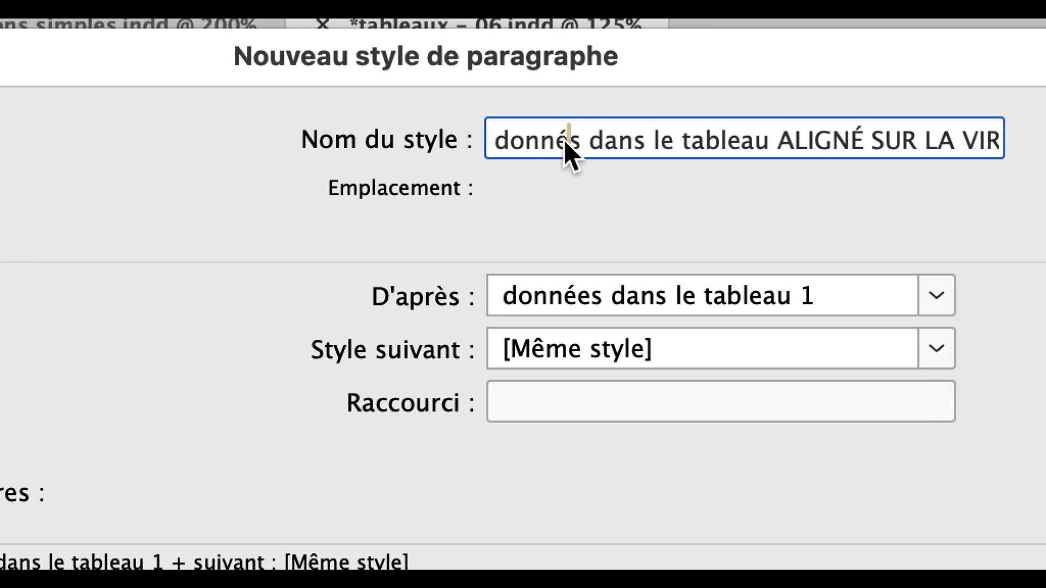
{"action": "left_click", "coordinate": [494, 139]}
{"action": "type", "text": "E"}
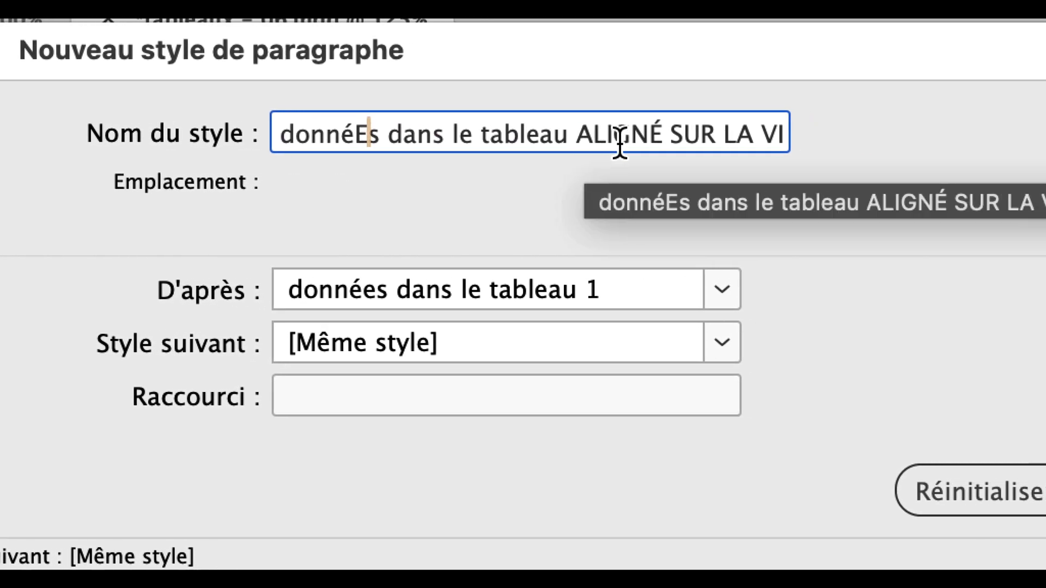
{"action": "left_click", "coordinate": [842, 145]}
{"action": "key", "text": "End"}
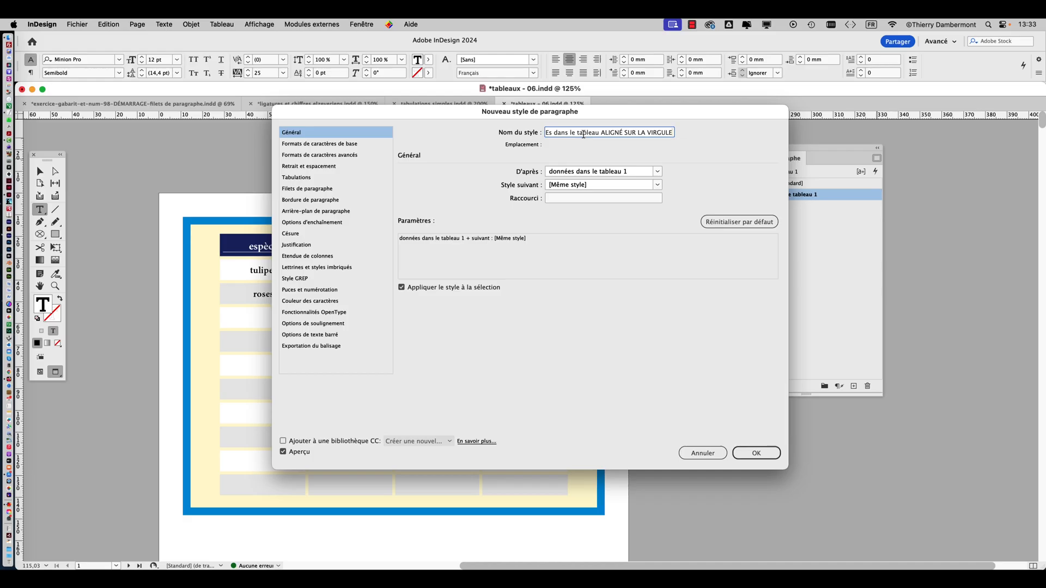
{"action": "left_click", "coordinate": [757, 452]}
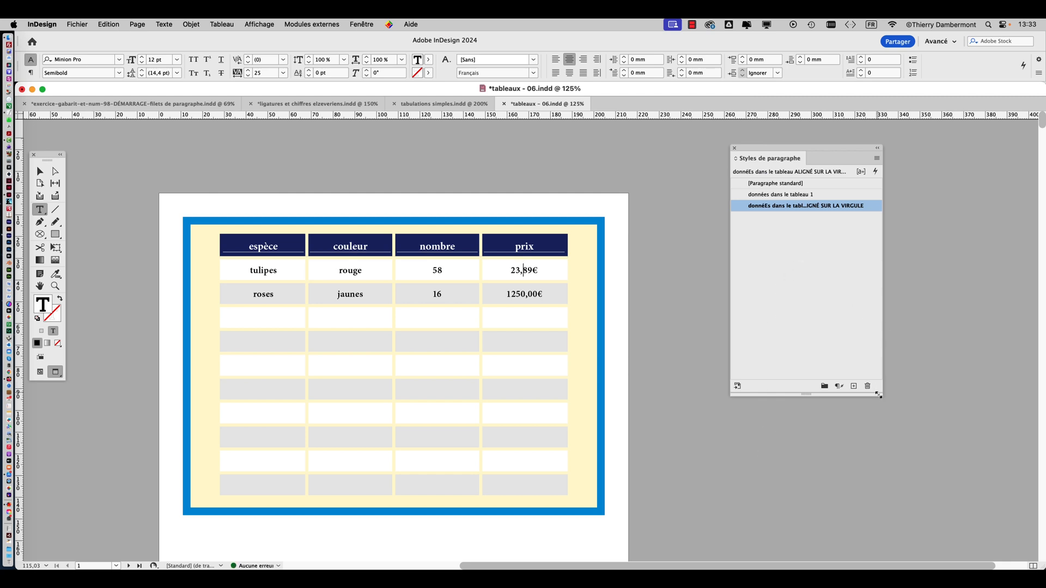
Widen the paragraph styles list to fit the full style names and check which style the "23,89€" and "1250,00€" cells use
{"action": "left_click_drag", "start_coordinate": [881, 395], "coordinate": [992, 337]}
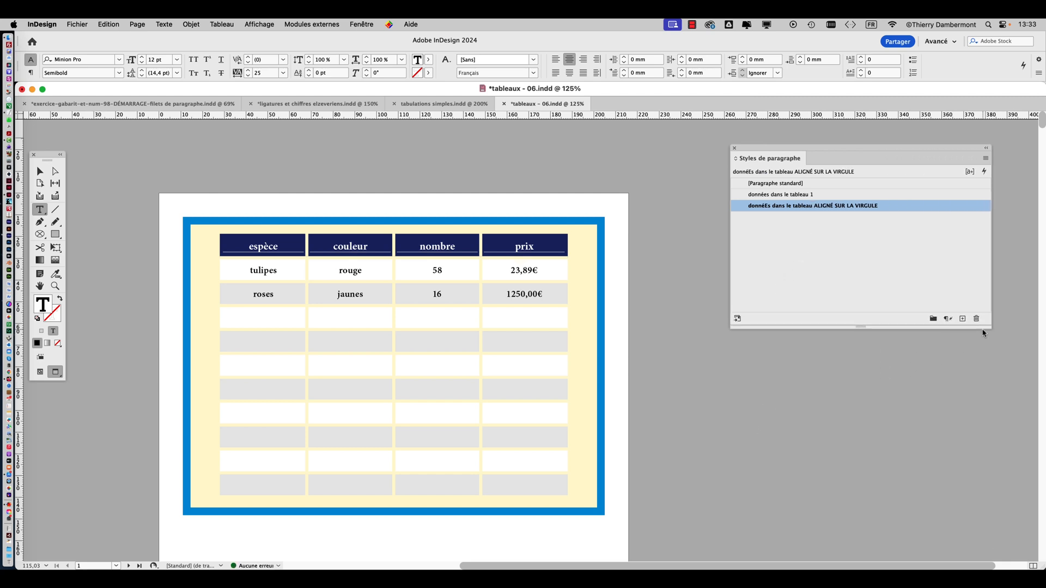
{"action": "scroll", "coordinate": [534, 271], "scroll_direction": "up", "scroll_amount": 5}
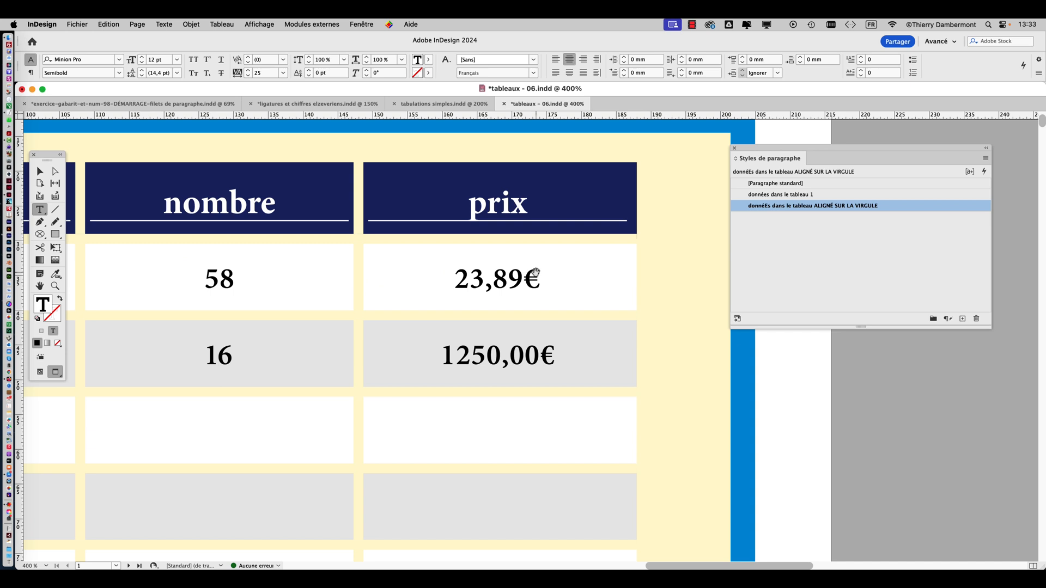
{"action": "scroll", "coordinate": [535, 271], "scroll_direction": "up", "scroll_amount": 3}
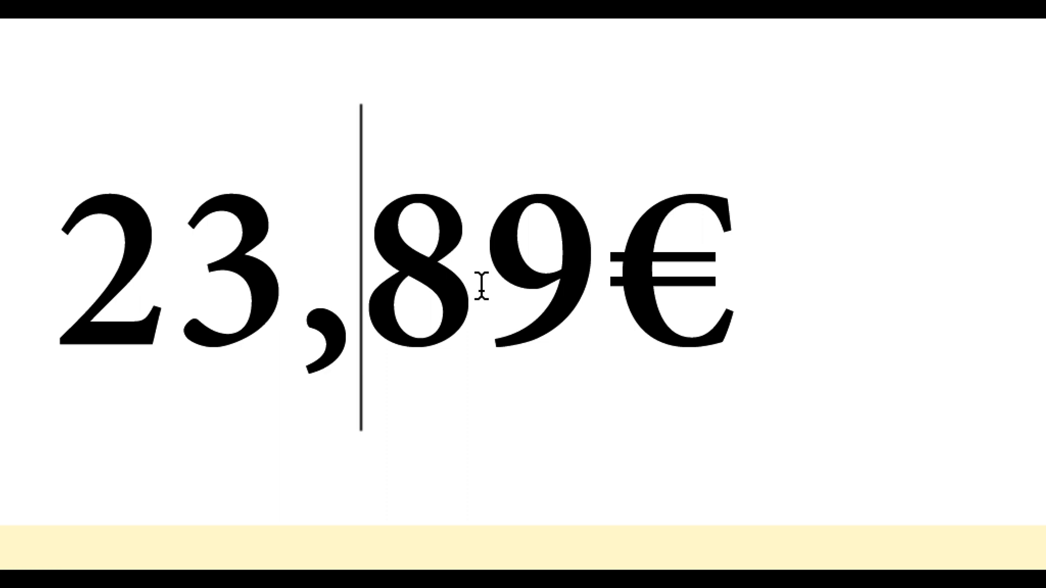
{"action": "left_click", "coordinate": [481, 286]}
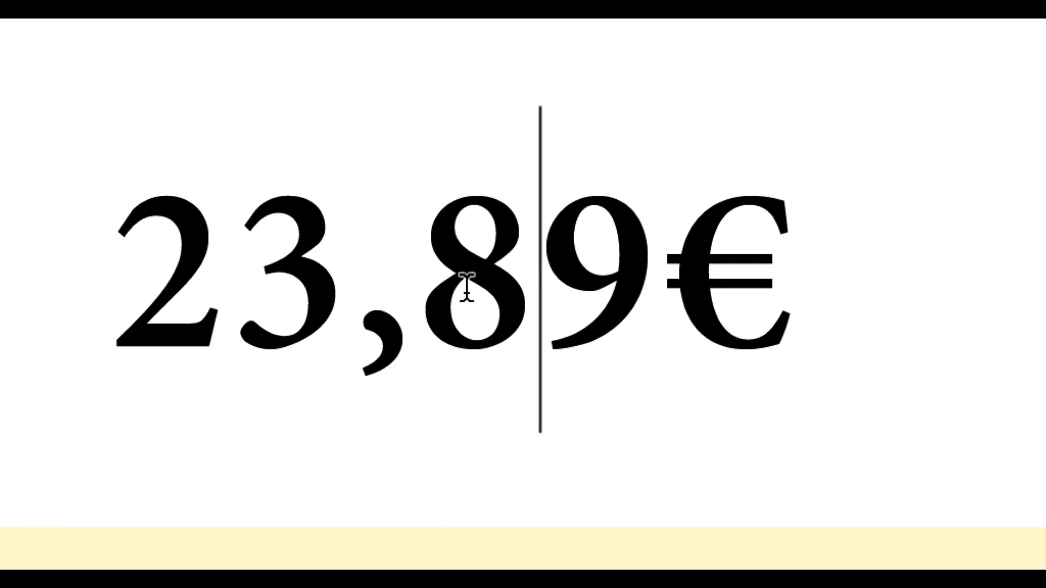
{"action": "left_click", "coordinate": [340, 285]}
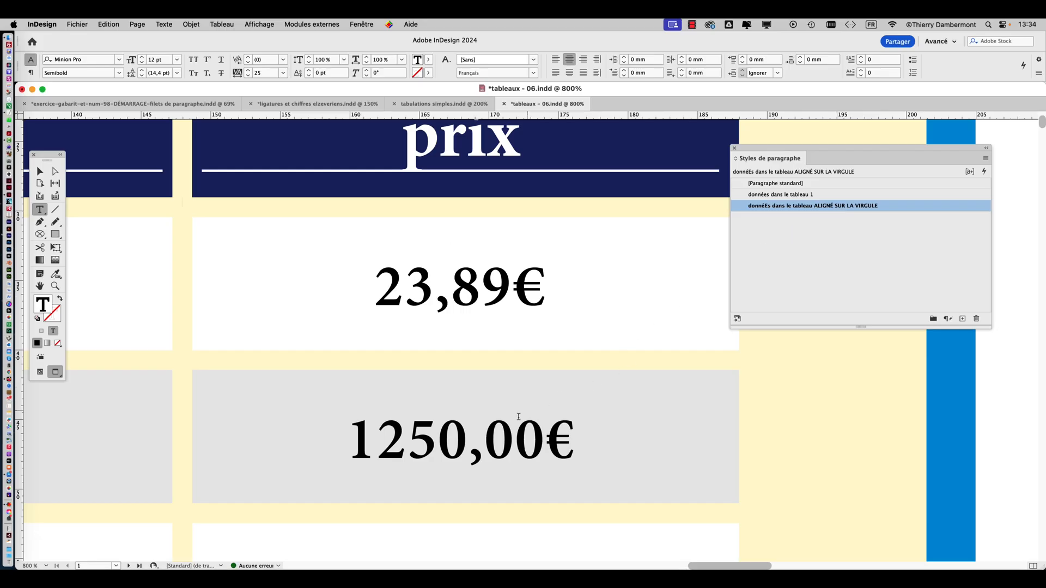
{"action": "left_click", "coordinate": [488, 444]}
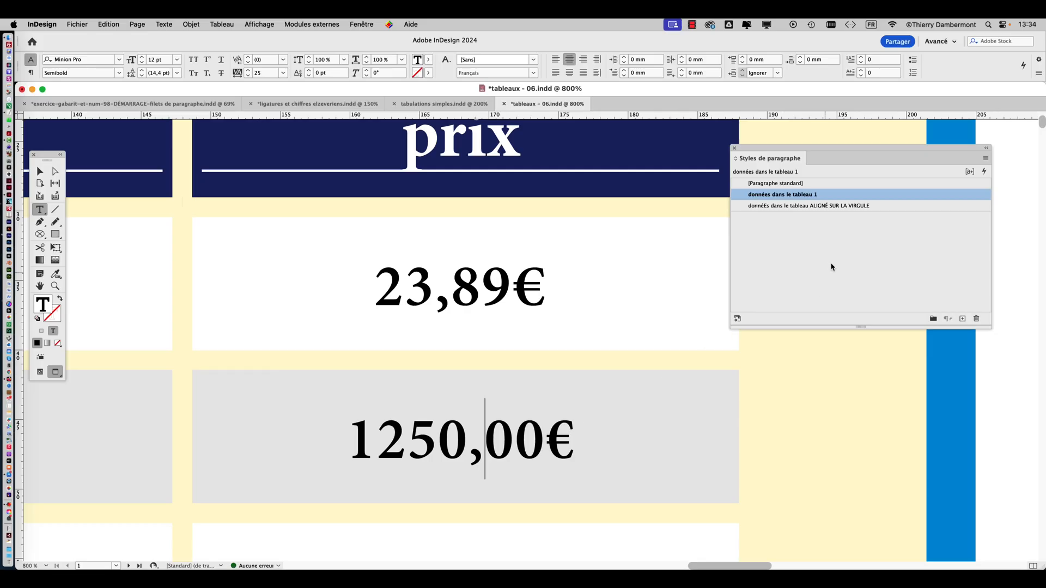
Apply the paragraph style "donnéEs dans le tableau ALIGNÉ SUR LA VIRGULE" to all the cells under the "prix" header
{"action": "scroll", "coordinate": [552, 325], "scroll_direction": "down", "scroll_amount": 1}
{"action": "scroll", "coordinate": [551, 326], "scroll_direction": "down", "scroll_amount": 5}
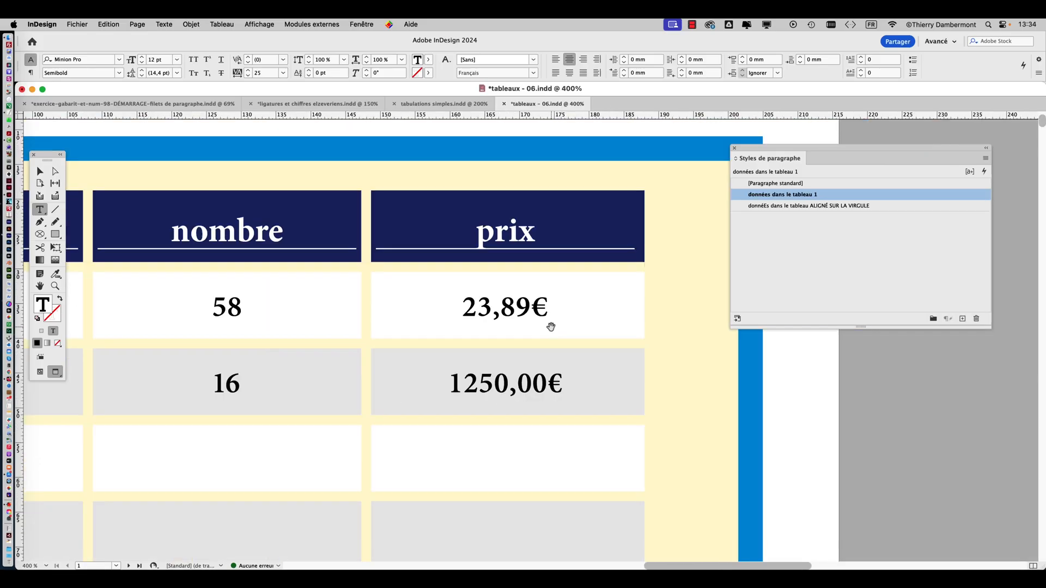
{"action": "scroll", "coordinate": [550, 327], "scroll_direction": "down", "scroll_amount": 1}
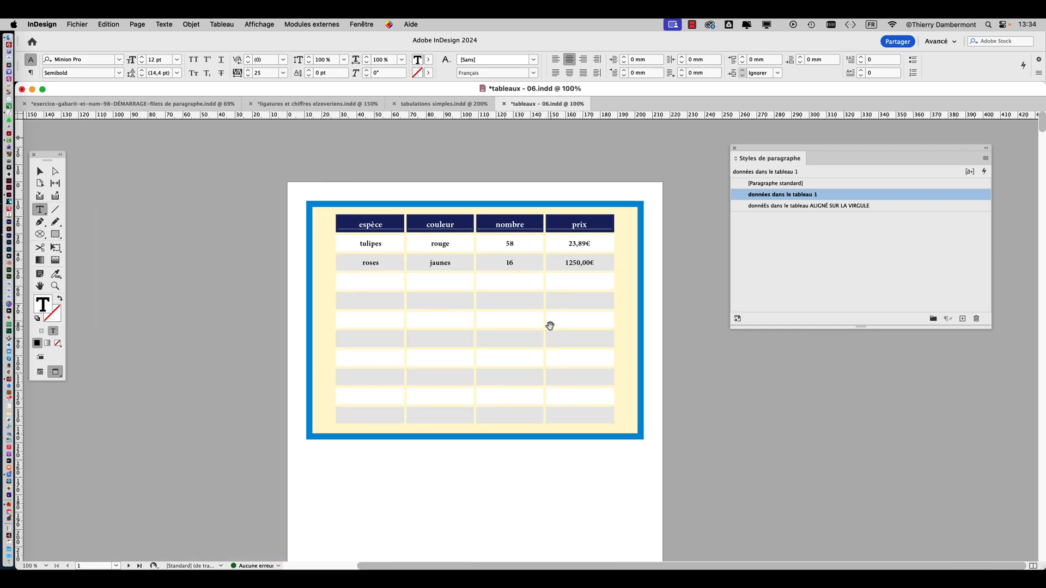
{"action": "left_click_drag", "start_coordinate": [553, 236], "coordinate": [625, 393]}
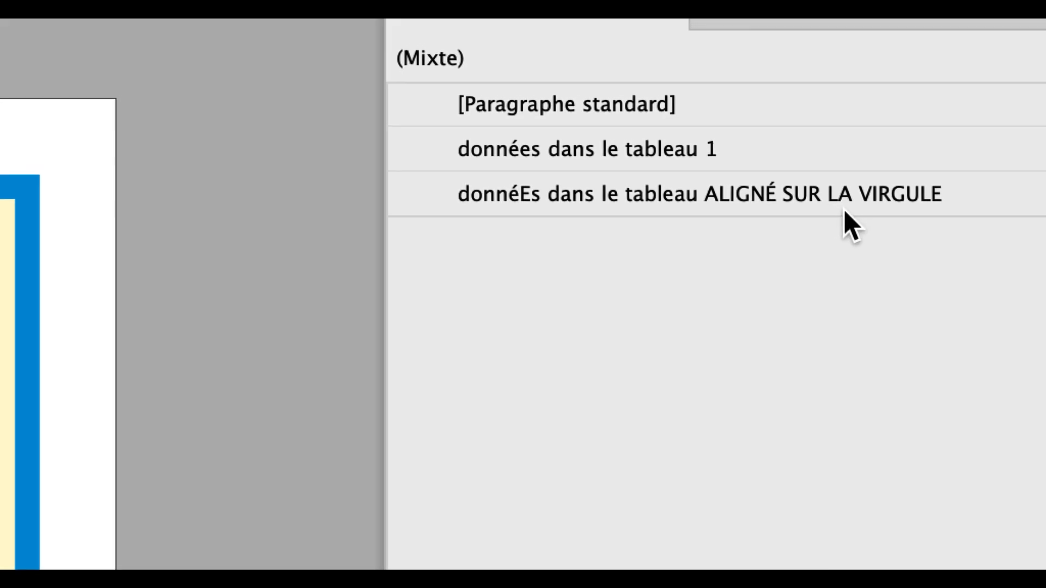
{"action": "left_click", "coordinate": [850, 206]}
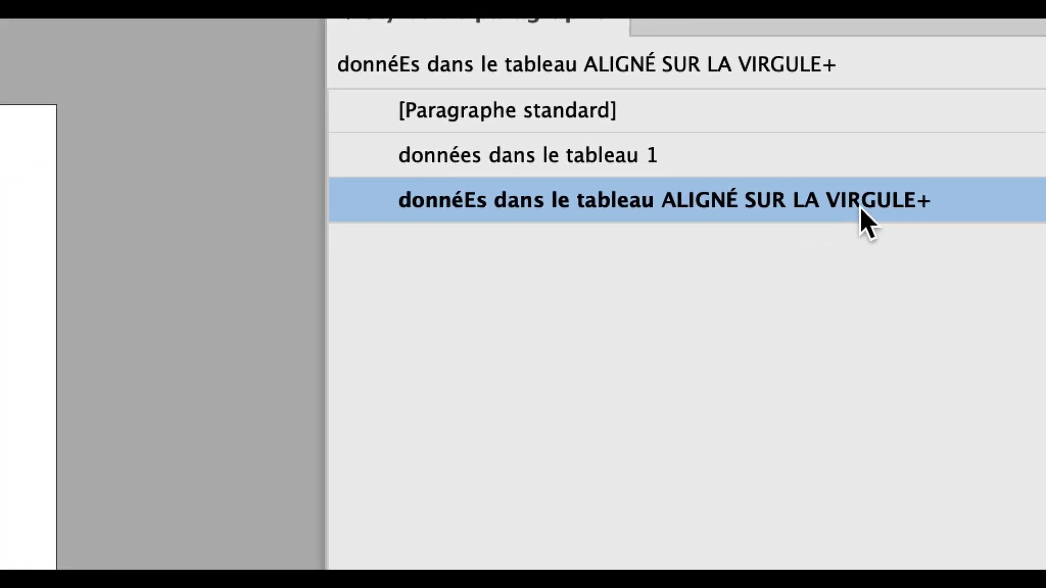
Clear the style overrides on the selected price cells and keep the paragraph styles list clear of the page
{"action": "mouse_move", "coordinate": [991, 198]}
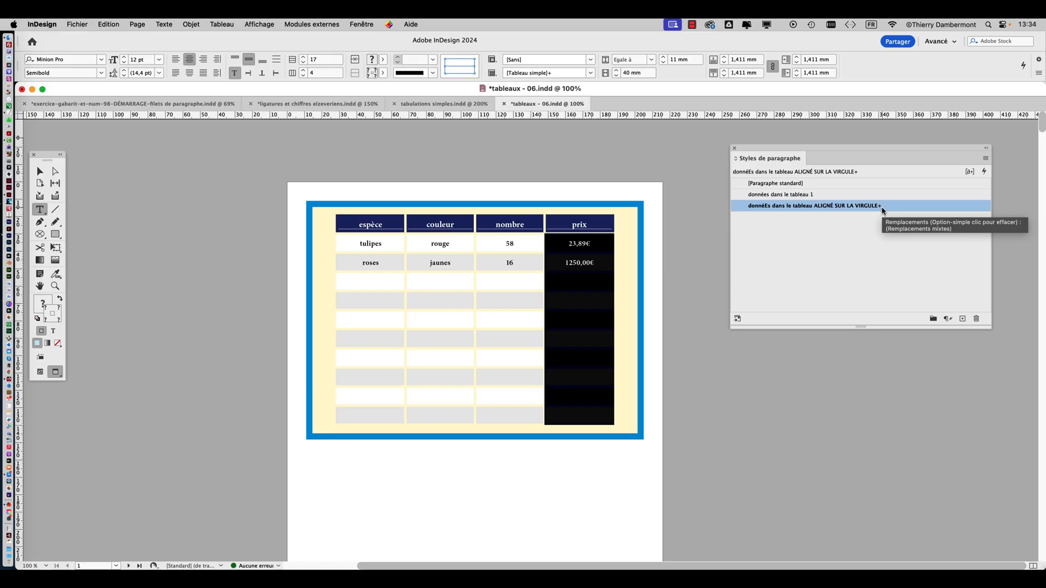
{"action": "left_click_drag", "start_coordinate": [859, 154], "coordinate": [234, 143]}
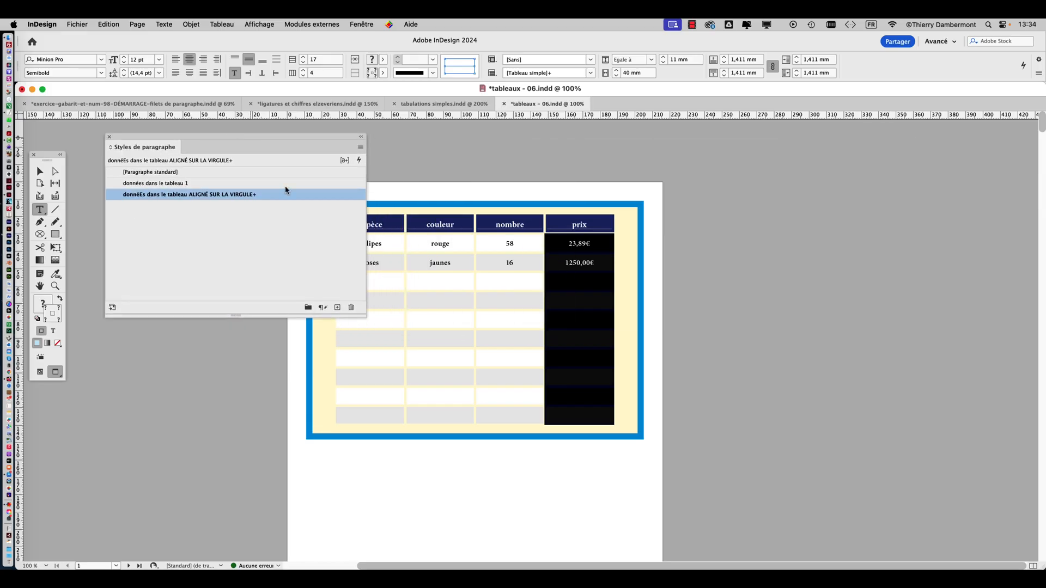
{"action": "mouse_move", "coordinate": [270, 199]}
{"action": "left_click_drag", "start_coordinate": [219, 140], "coordinate": [805, 141]}
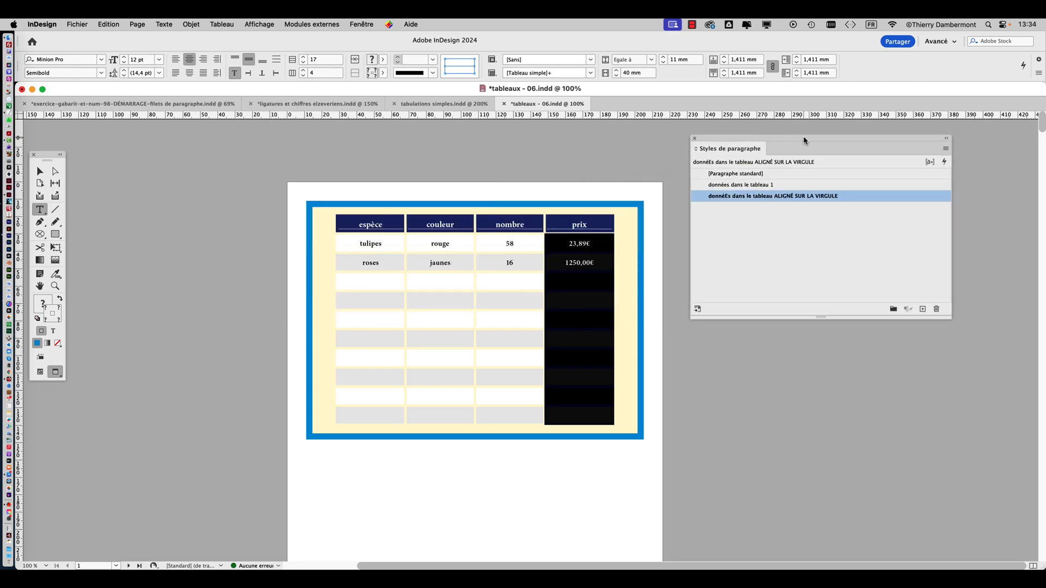
Save the document under the new name "tableaux - 07.indd" in the VENDREDI folder
{"action": "left_click", "coordinate": [77, 24]}
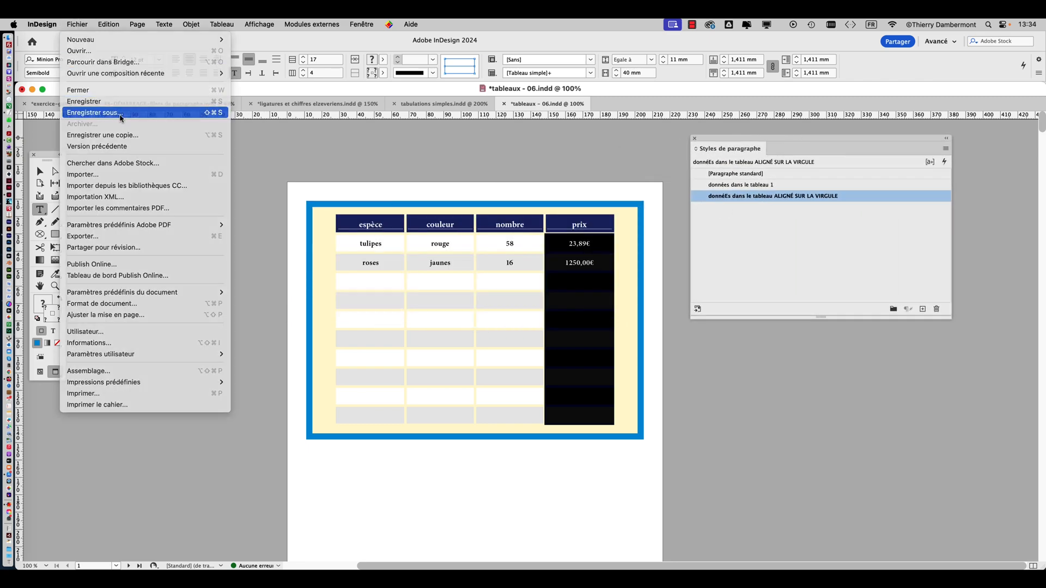
{"action": "left_click", "coordinate": [308, 145]}
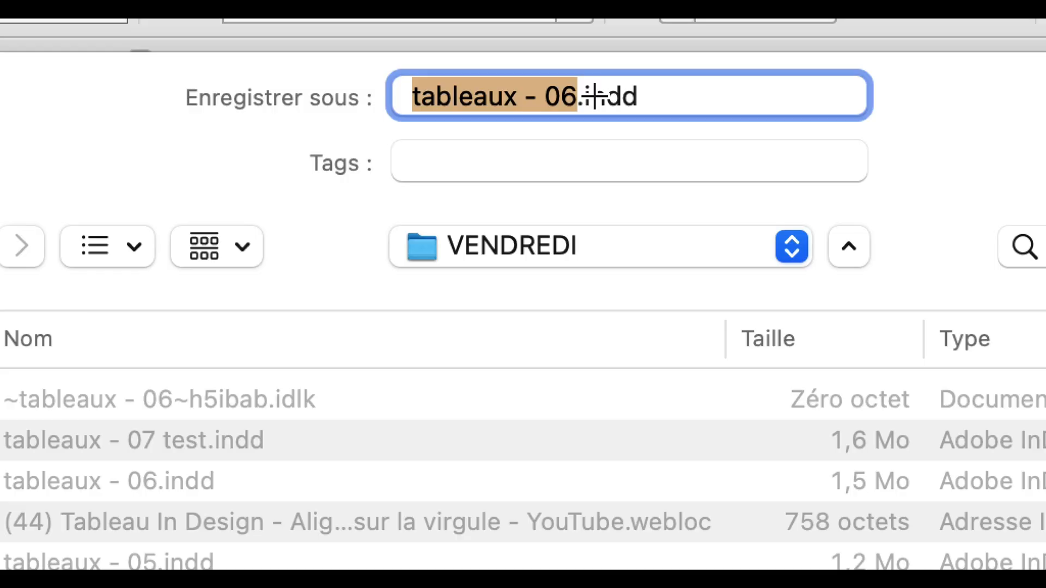
{"action": "left_click_drag", "start_coordinate": [578, 98], "coordinate": [557, 100]}
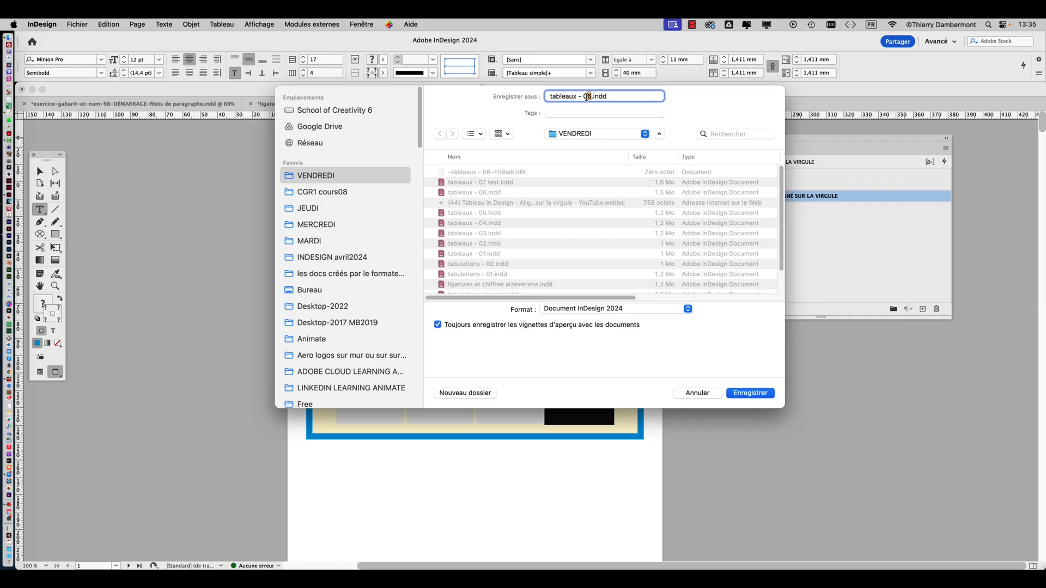
{"action": "type", "text": "7"}
{"action": "key", "text": "Return"}
Switch to the Selection tool, deselect everything and arrange the tools and paragraph styles list on either side of the table
{"action": "left_click", "coordinate": [40, 171]}
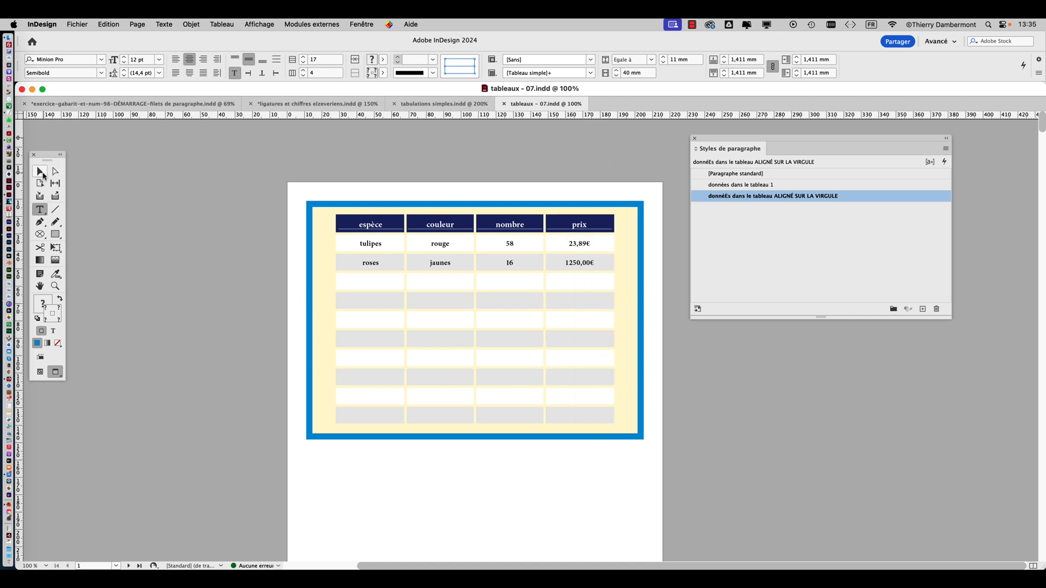
{"action": "left_click_drag", "start_coordinate": [49, 158], "coordinate": [74, 137]}
{"action": "left_click", "coordinate": [330, 164]}
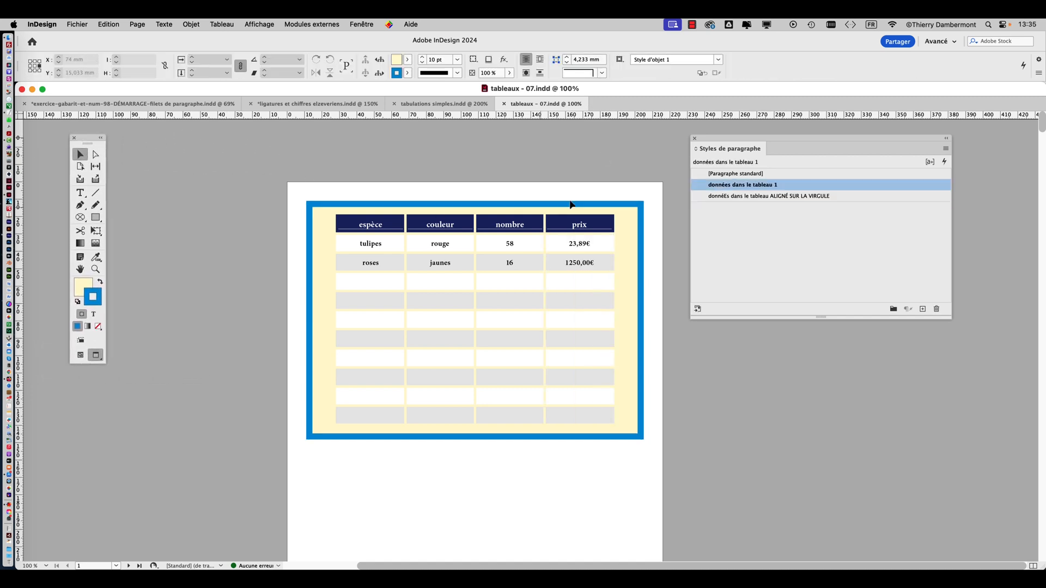
{"action": "left_click_drag", "start_coordinate": [723, 138], "coordinate": [750, 149]}
{"action": "scroll", "coordinate": [641, 234], "scroll_direction": "up", "scroll_amount": 1}
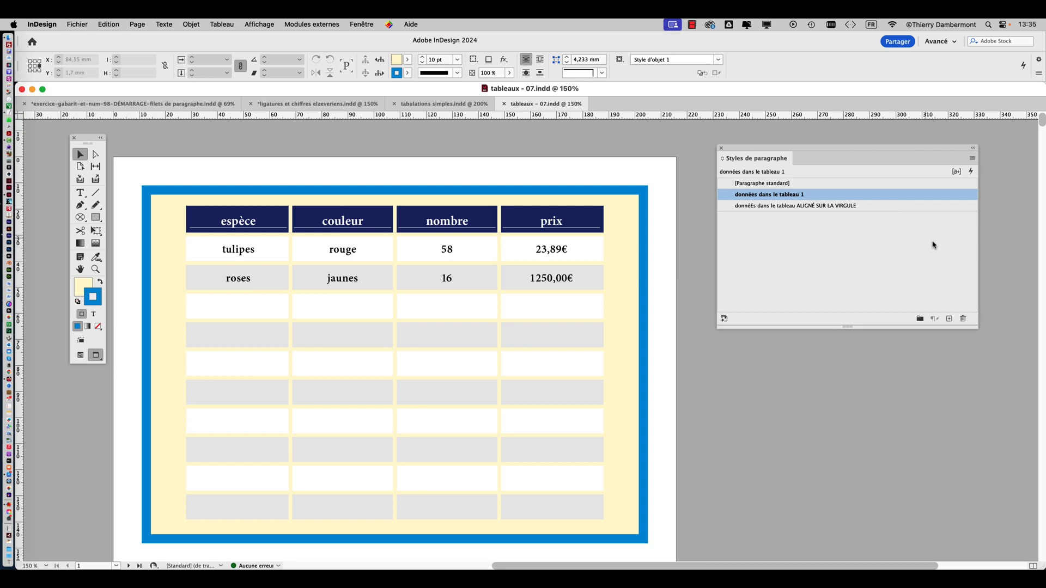
Edit the comma-aligned paragraph style, setting its alignment to "Aligner à gauche" and correcting its name to "données dans le tableau ALIGNÉ SUR LA VIRGULE"
{"action": "left_click", "coordinate": [917, 207]}
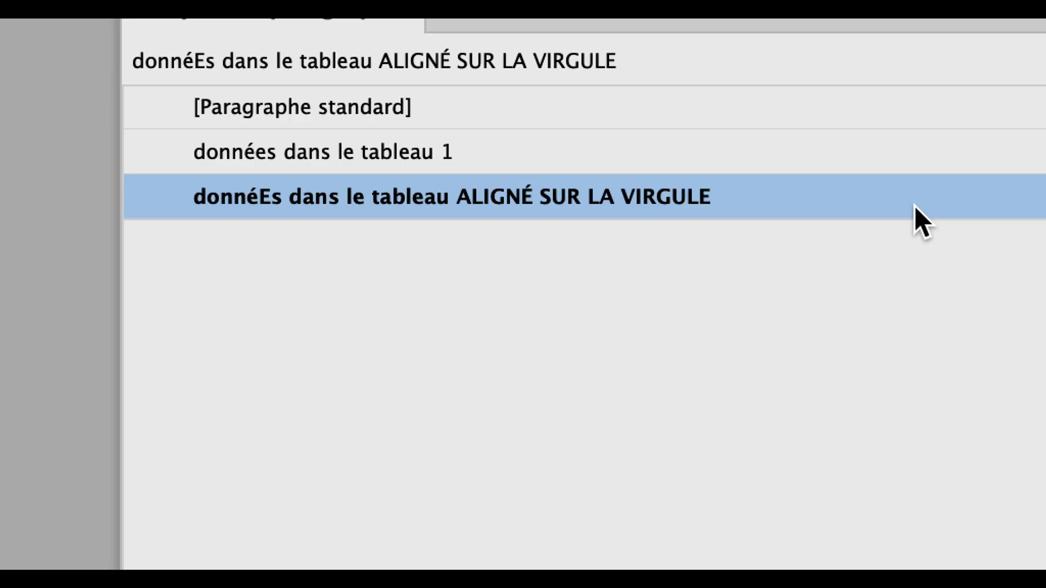
{"action": "right_click", "coordinate": [913, 206]}
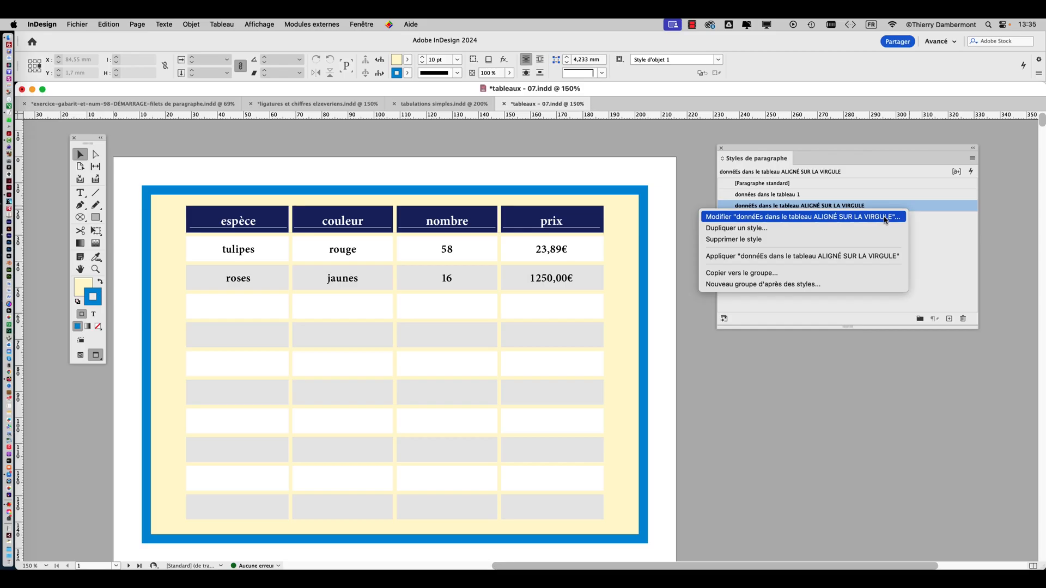
{"action": "left_click", "coordinate": [885, 218]}
{"action": "left_click_drag", "start_coordinate": [462, 122], "coordinate": [812, 120]}
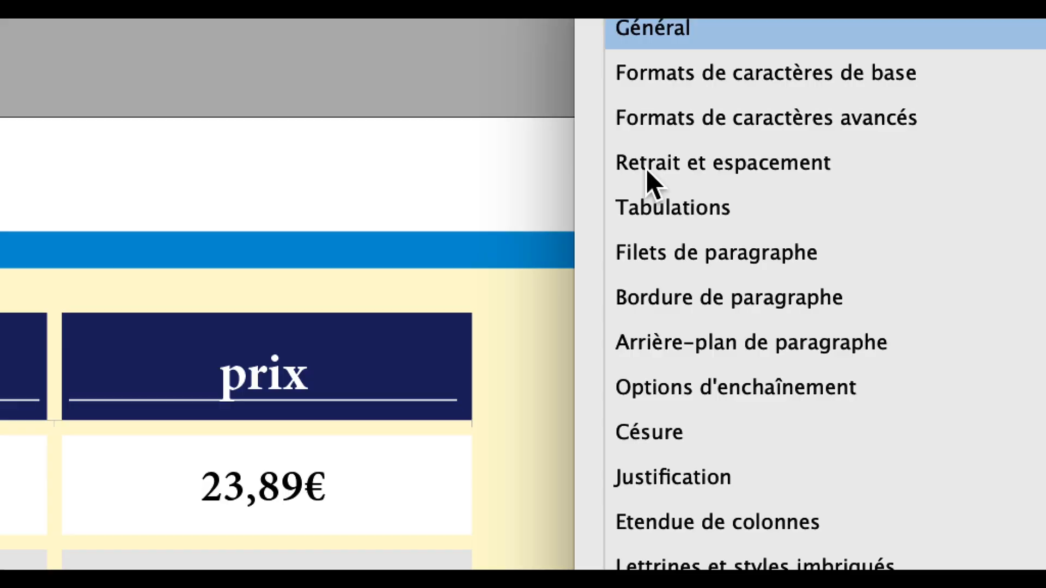
{"action": "left_click", "coordinate": [648, 172]}
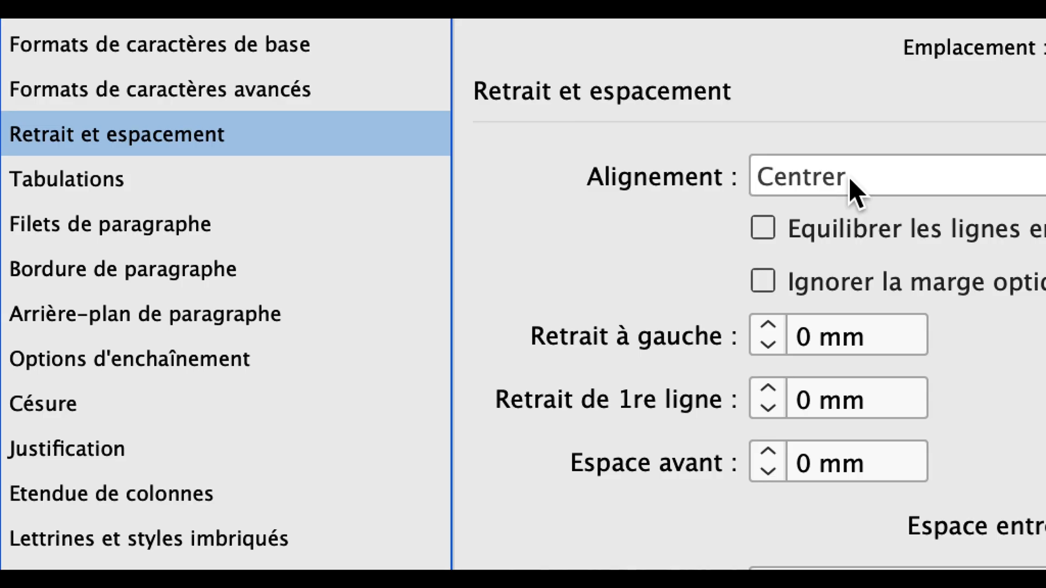
{"action": "left_click", "coordinate": [850, 181]}
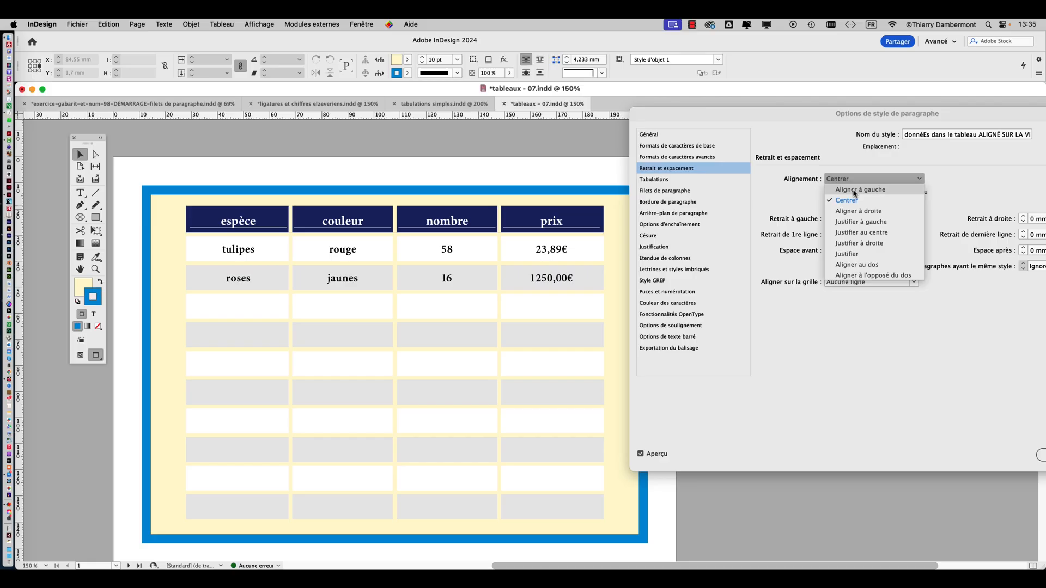
{"action": "left_click", "coordinate": [855, 191]}
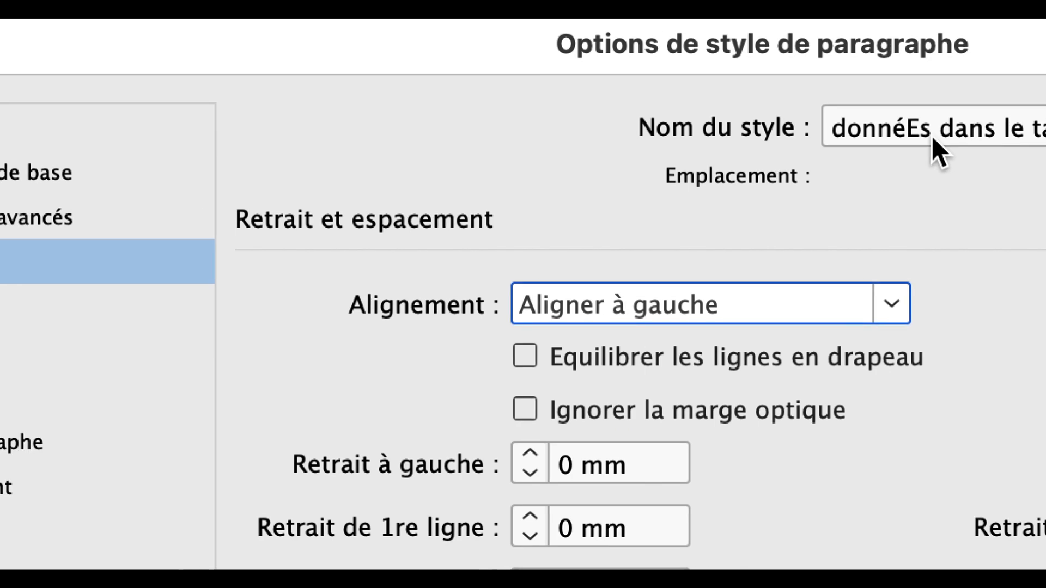
{"action": "left_click_drag", "start_coordinate": [928, 136], "coordinate": [925, 135]}
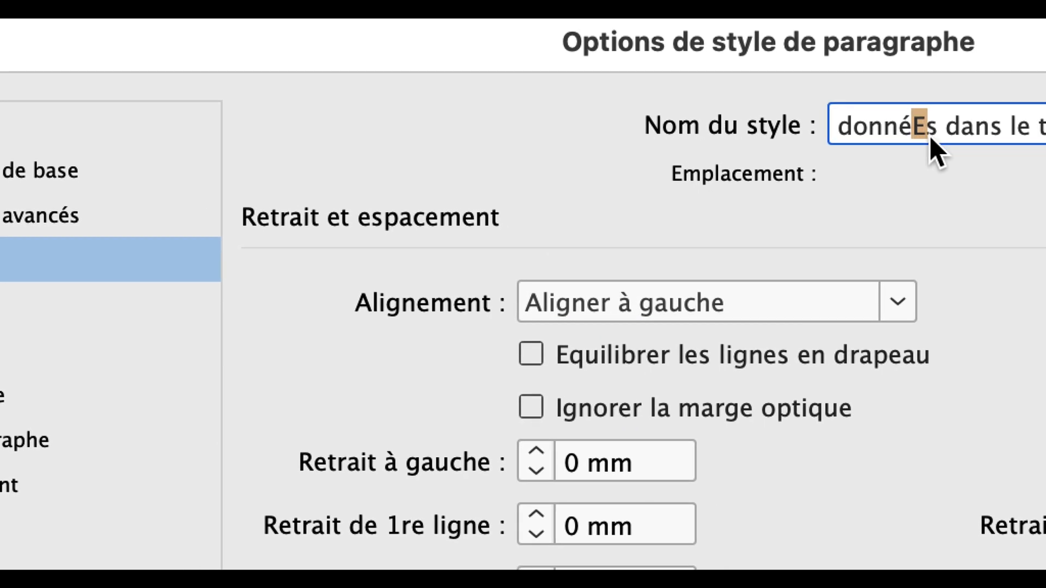
{"action": "type", "text": "e"}
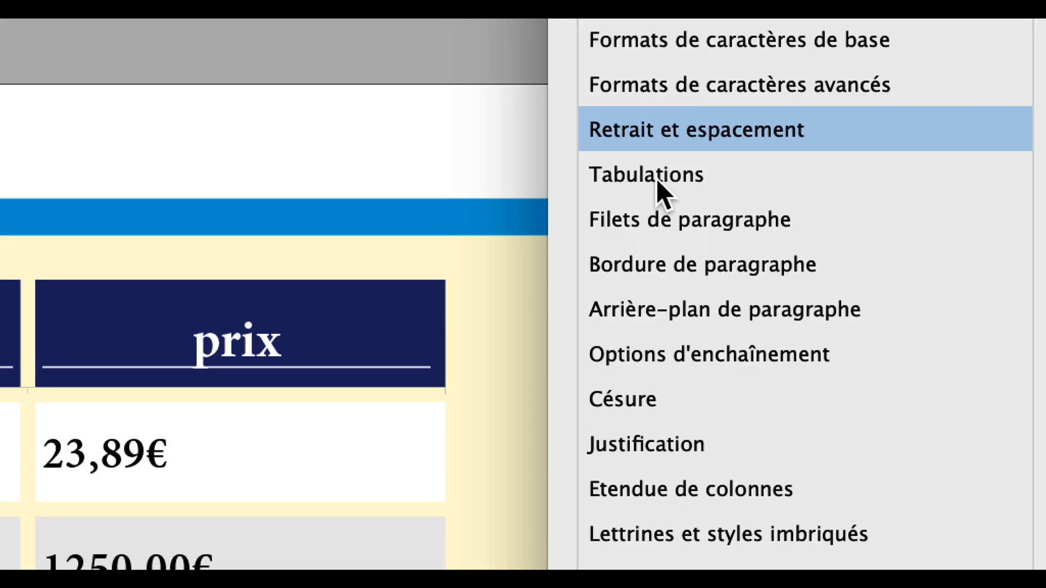
Remove all existing tab stops from the comma-aligned paragraph style and move its options dialog so the table rows are uncovered
{"action": "left_click", "coordinate": [656, 181]}
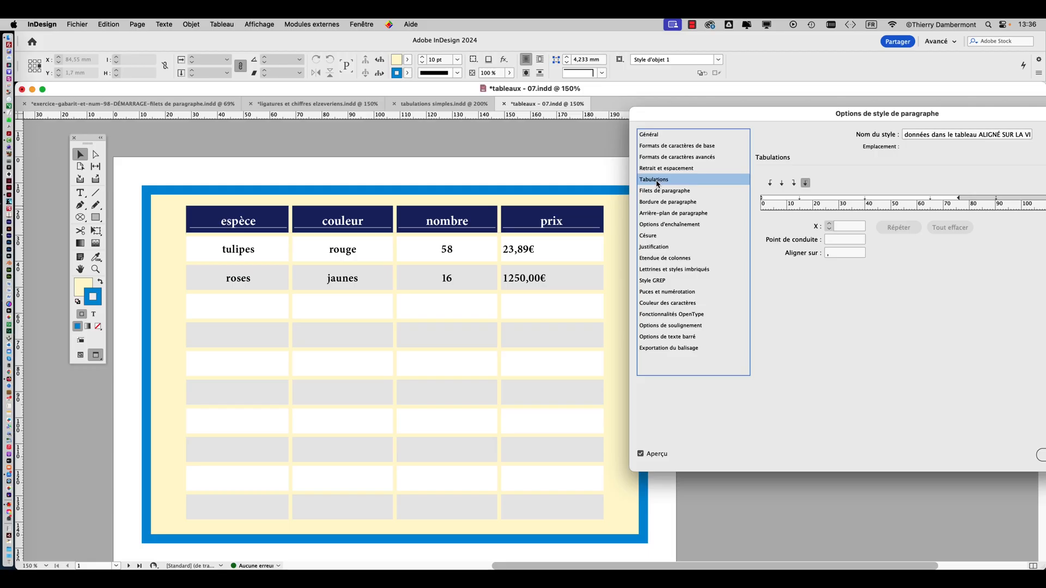
{"action": "left_click_drag", "start_coordinate": [768, 120], "coordinate": [402, 313]}
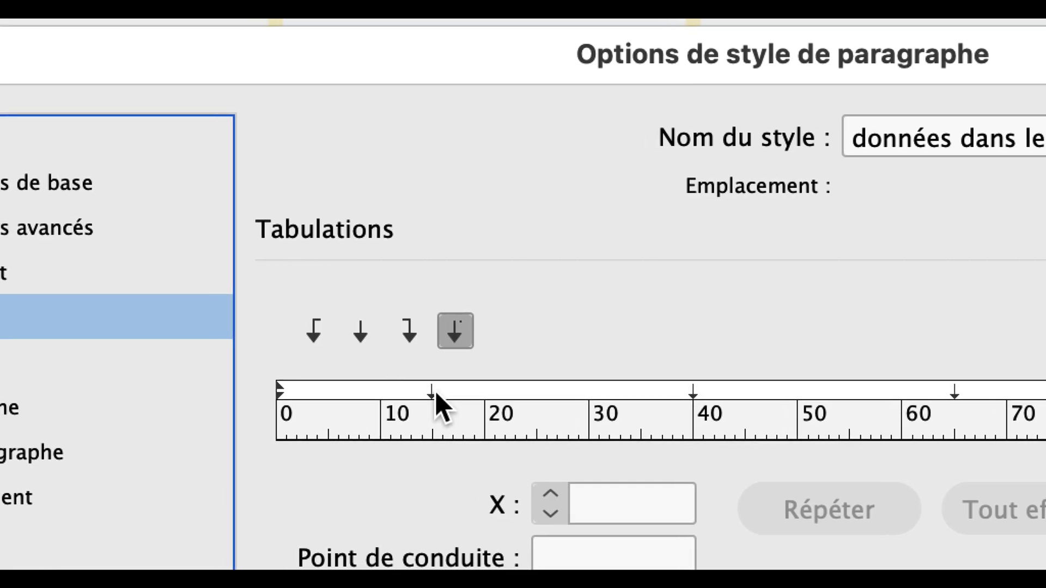
{"action": "left_click_drag", "start_coordinate": [435, 393], "coordinate": [434, 403]}
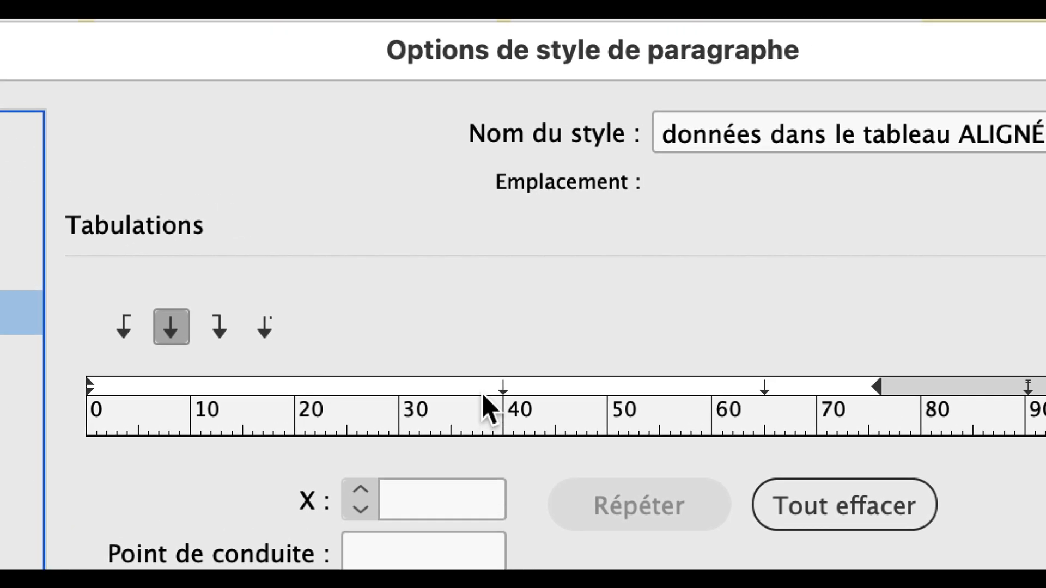
{"action": "left_click_drag", "start_coordinate": [607, 348], "coordinate": [611, 411]}
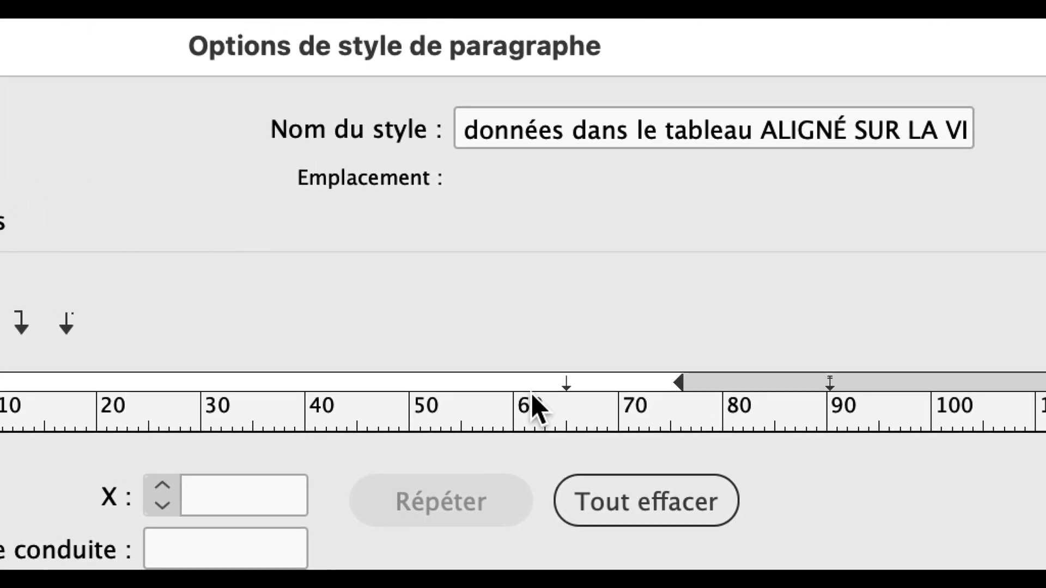
{"action": "left_click_drag", "start_coordinate": [689, 360], "coordinate": [690, 414]}
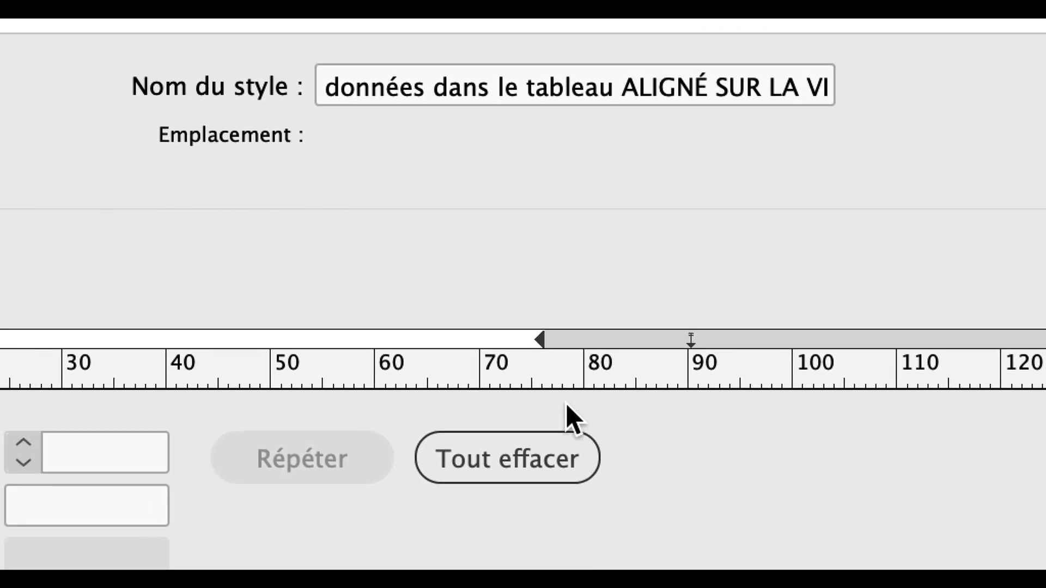
{"action": "left_click", "coordinate": [517, 457]}
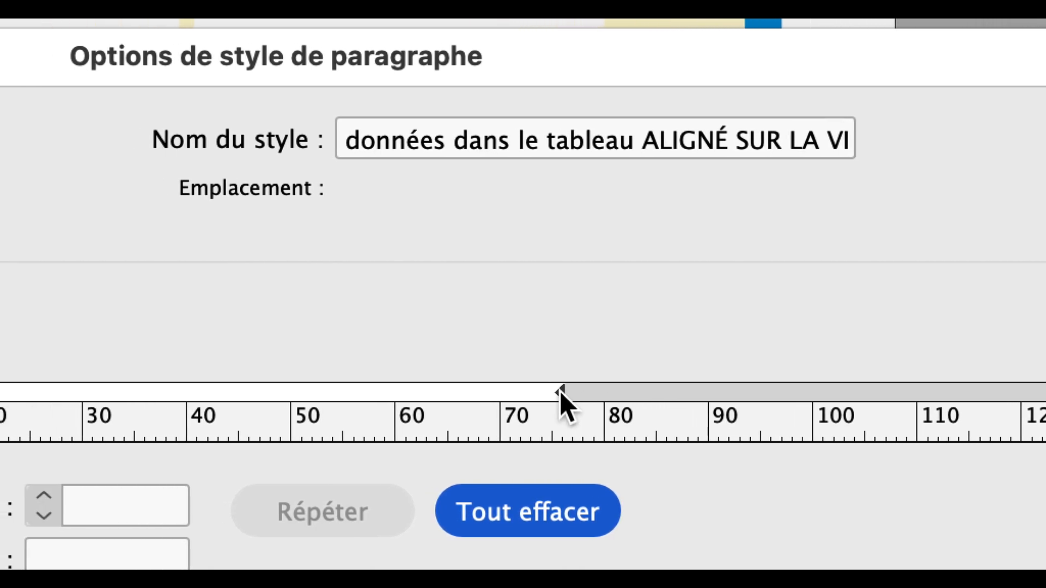
{"action": "left_click", "coordinate": [560, 391]}
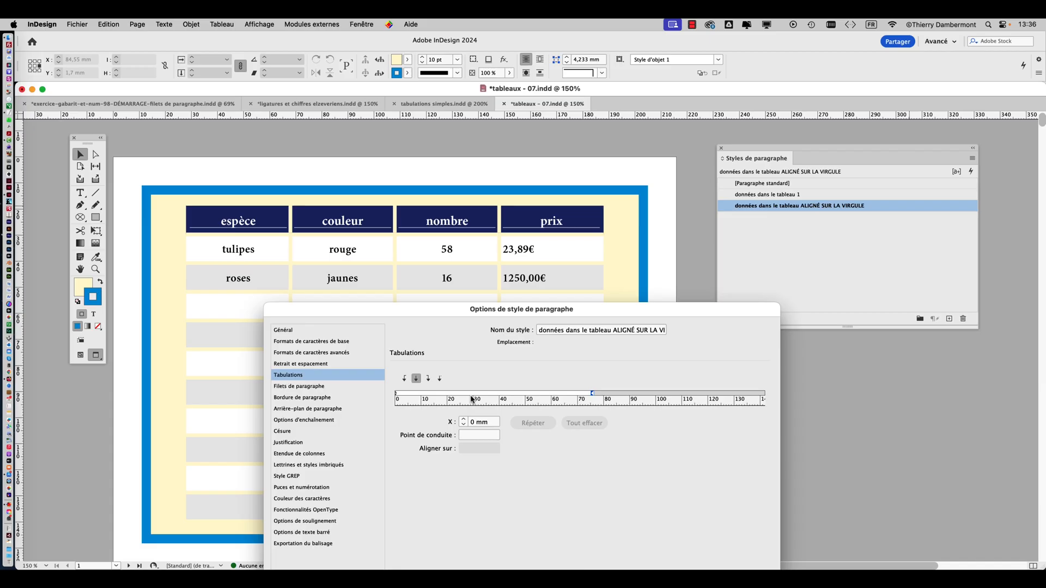
{"action": "left_click_drag", "start_coordinate": [455, 317], "coordinate": [777, 139]}
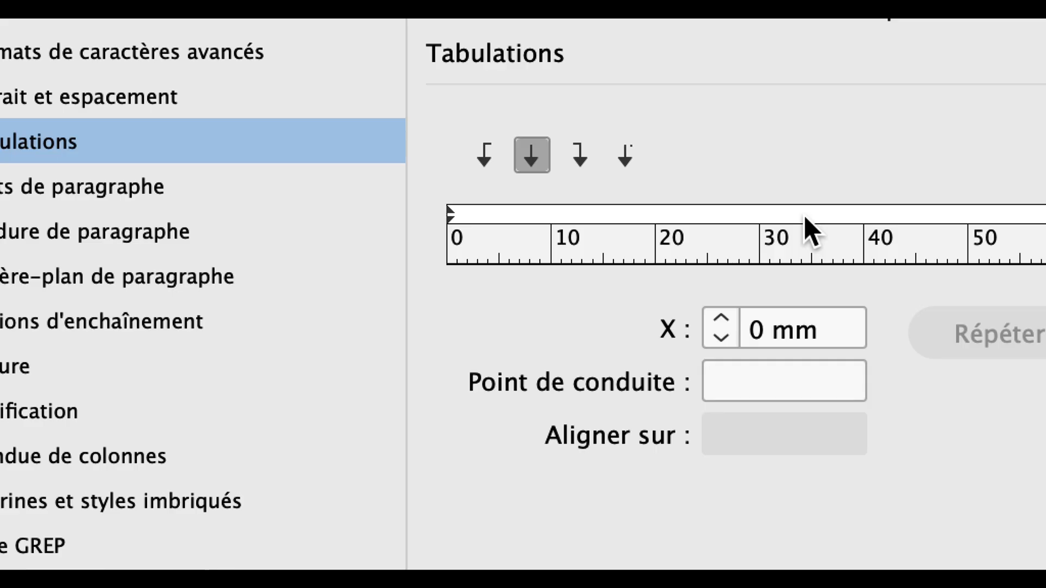
Add a tab stop aligned on the comma at 17,286 mm in the comma-aligned paragraph style and apply the style changes
{"action": "left_click", "coordinate": [805, 216]}
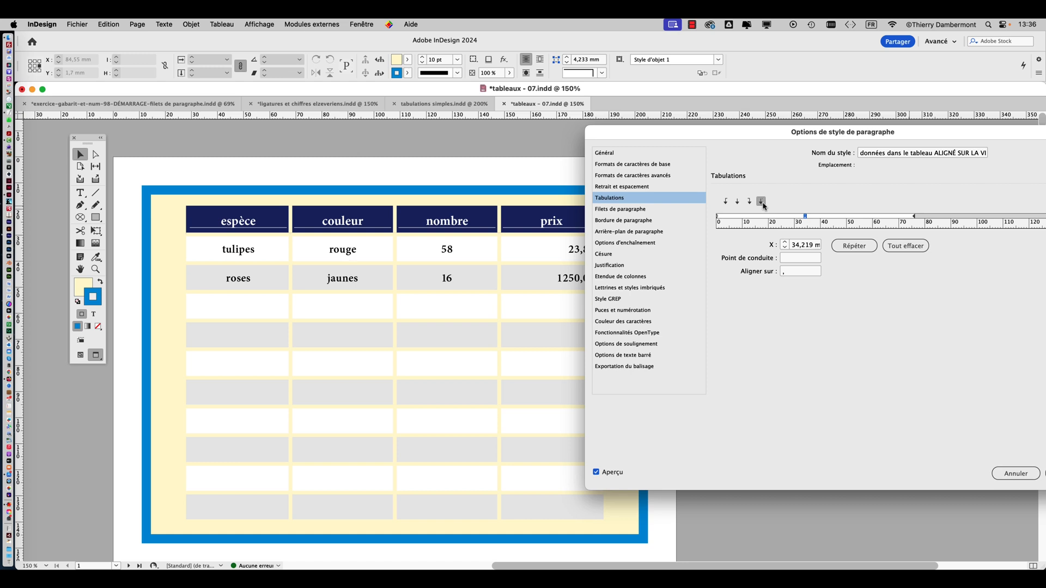
{"action": "left_click_drag", "start_coordinate": [694, 134], "coordinate": [800, 122]}
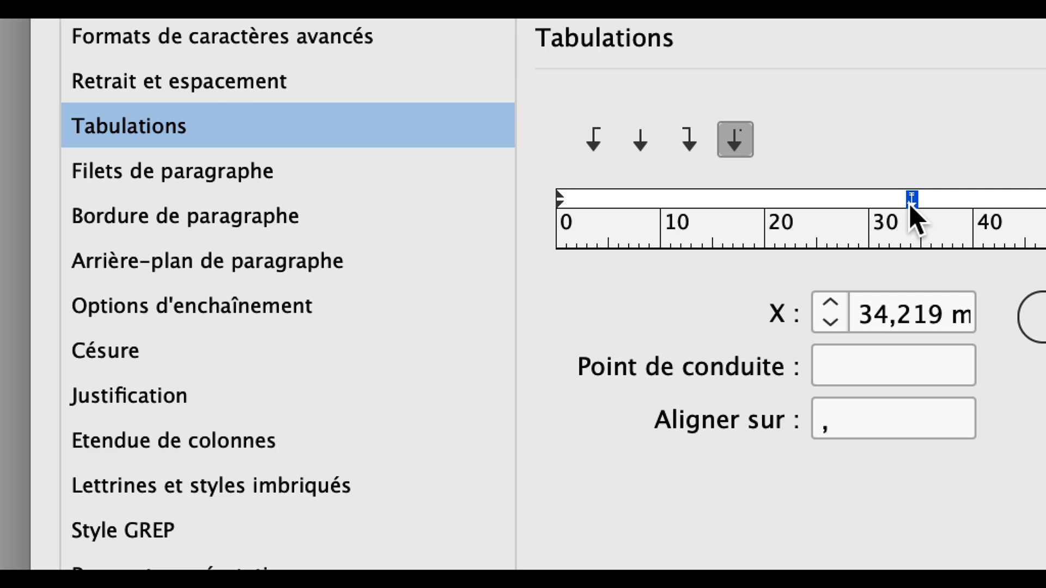
{"action": "left_click_drag", "start_coordinate": [910, 203], "coordinate": [869, 208]}
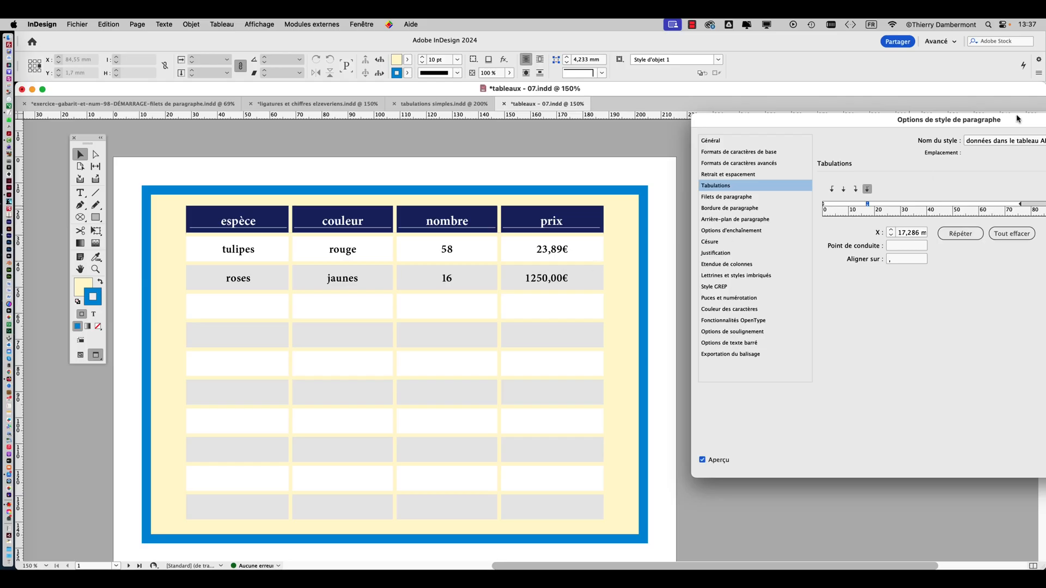
{"action": "left_click_drag", "start_coordinate": [1017, 119], "coordinate": [298, 106]}
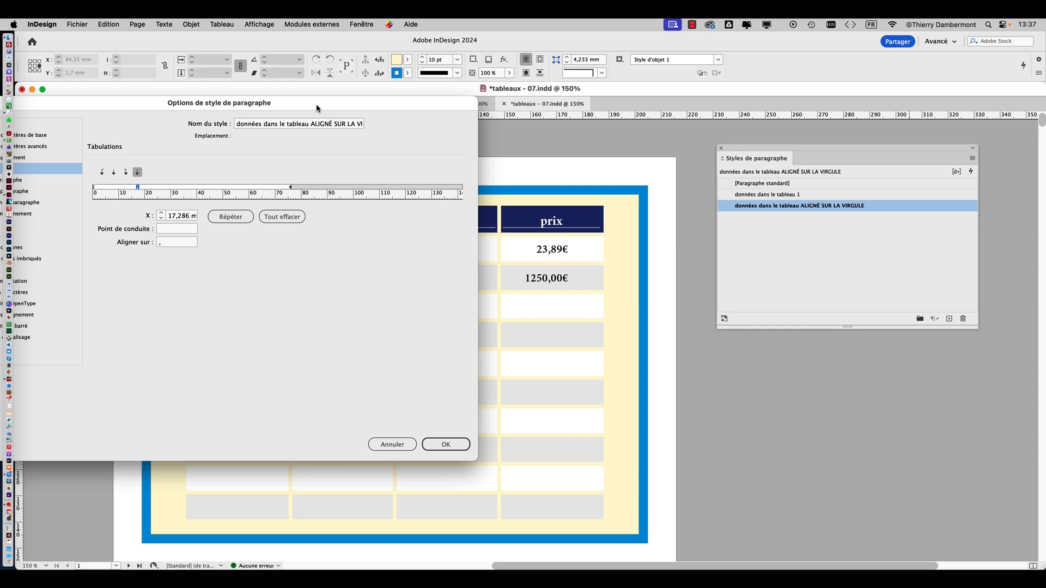
{"action": "left_click", "coordinate": [445, 445]}
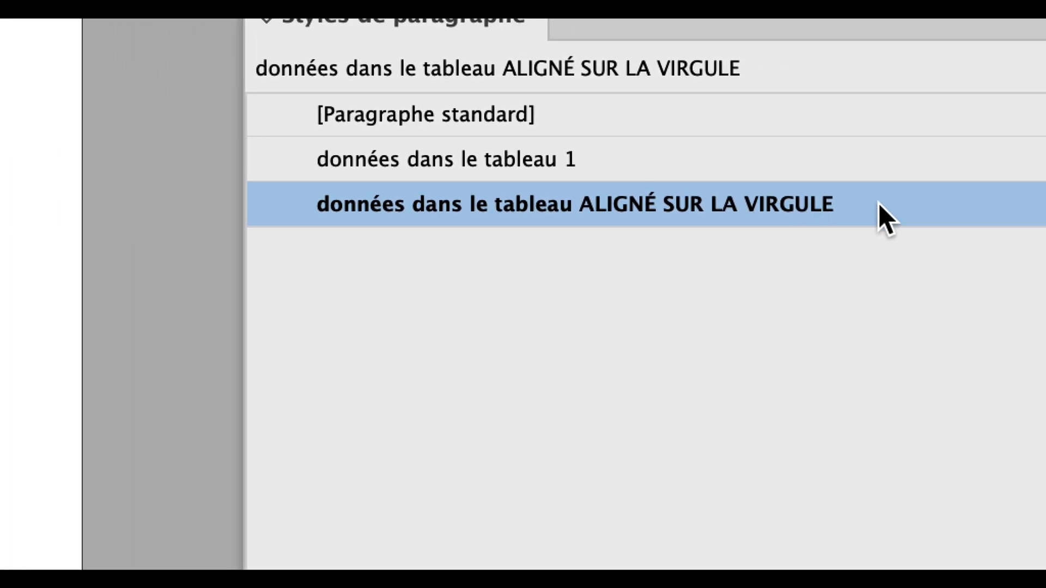
Reopen the comma-aligned paragraph style's options and rename it "données dans le tableau 1 ALIGNÉ SUR LA VIRGULE"
{"action": "double_click", "coordinate": [879, 202]}
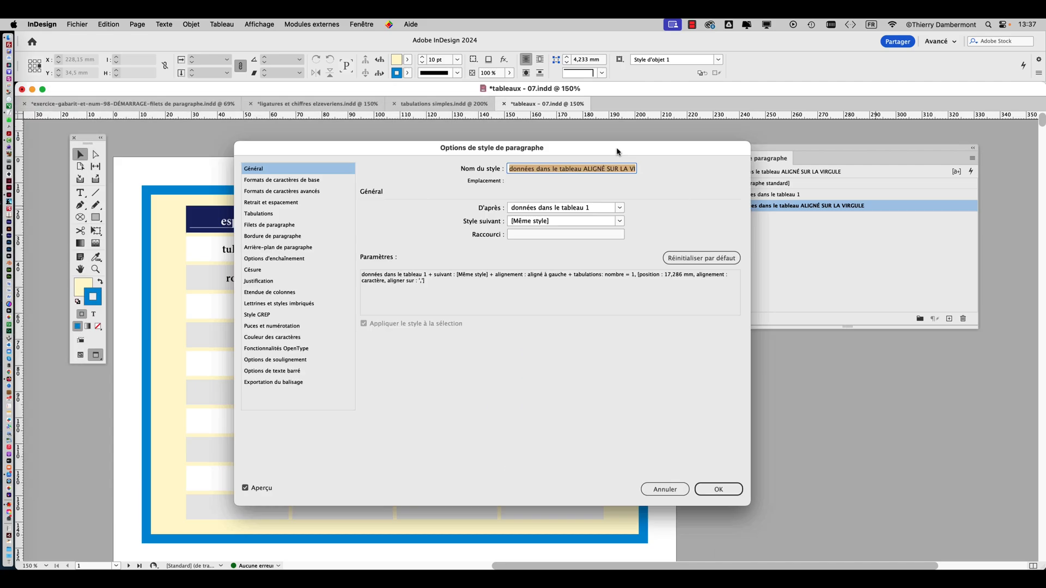
{"action": "left_click_drag", "start_coordinate": [618, 151], "coordinate": [916, 129]}
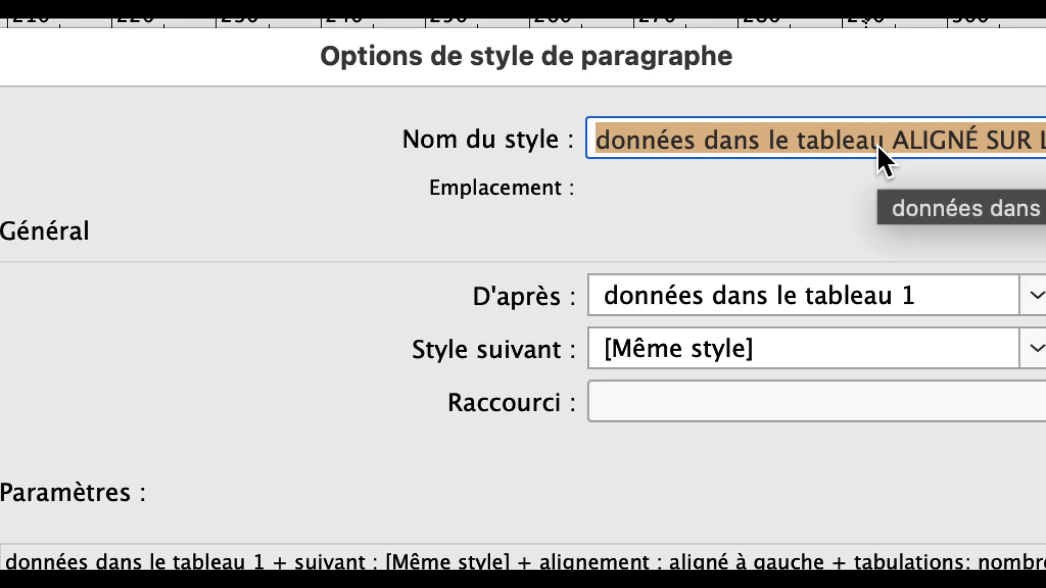
{"action": "left_click", "coordinate": [882, 146]}
{"action": "type", "text": "1"}
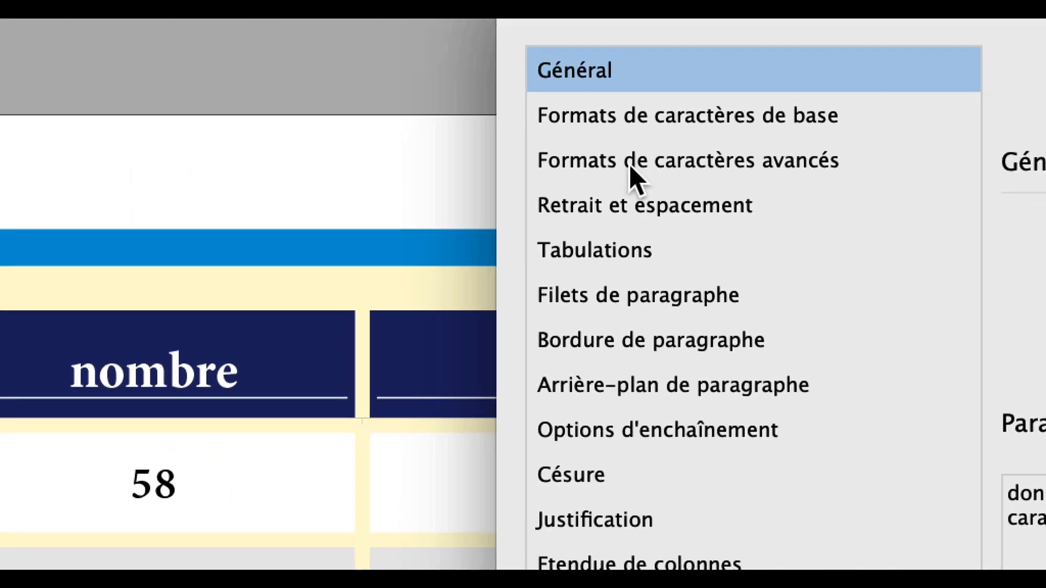
Review the style's alignment and tab settings, nudge its comma tab stop while checking the price column, and confirm the style options
{"action": "left_click", "coordinate": [635, 208]}
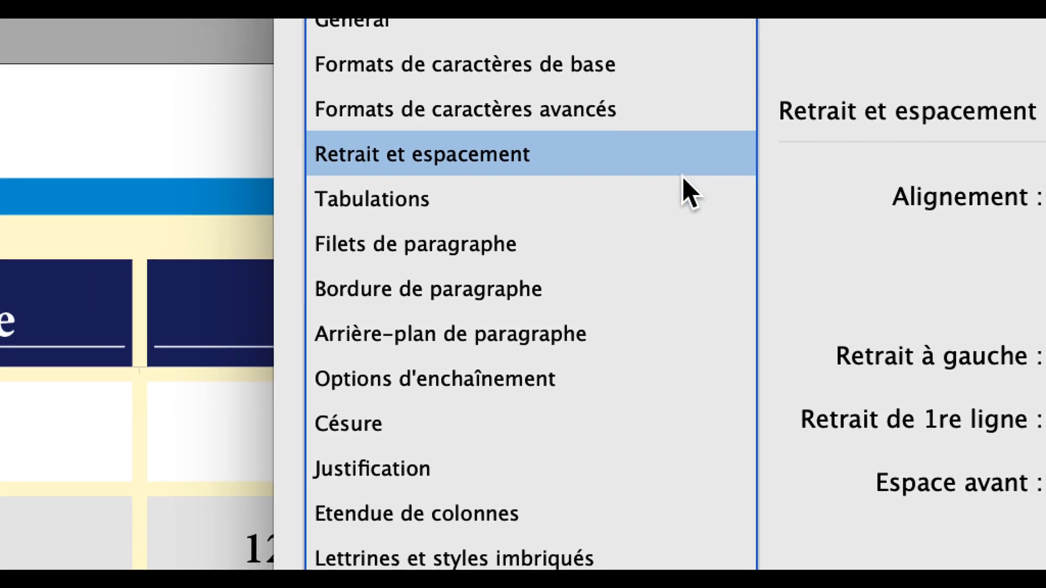
{"action": "left_click", "coordinate": [685, 181]}
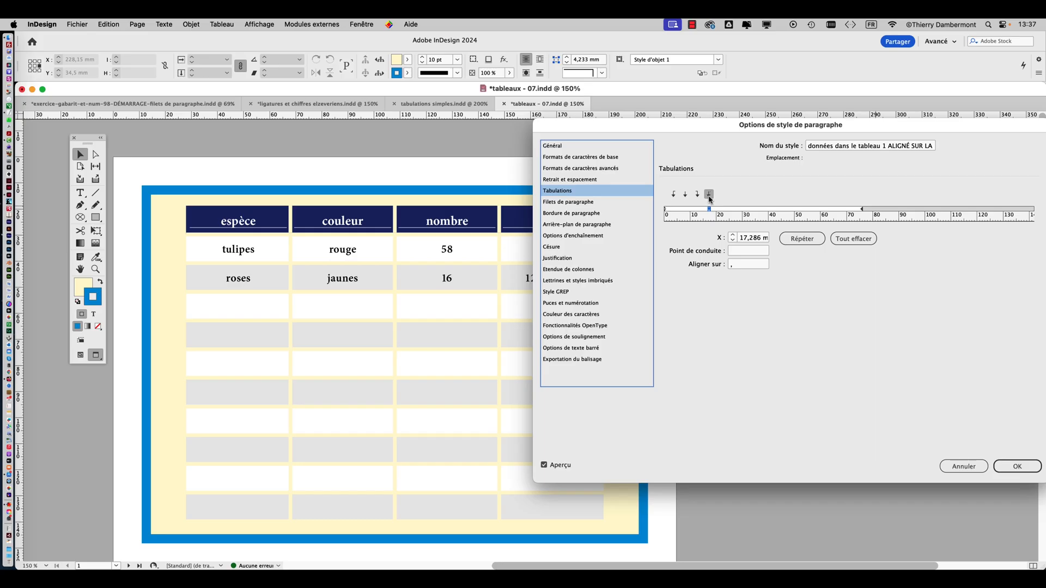
{"action": "left_click_drag", "start_coordinate": [680, 135], "coordinate": [789, 122]}
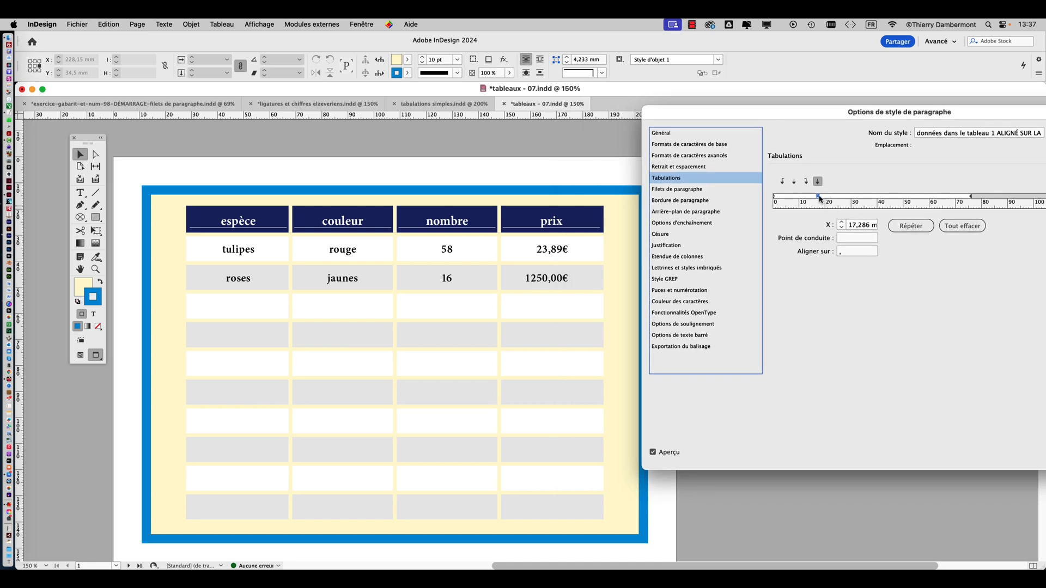
{"action": "left_click_drag", "start_coordinate": [812, 199], "coordinate": [819, 198]}
{"action": "left_click_drag", "start_coordinate": [820, 199], "coordinate": [819, 199]}
{"action": "left_click_drag", "start_coordinate": [834, 116], "coordinate": [575, 64]}
{"action": "left_click", "coordinate": [864, 410]}
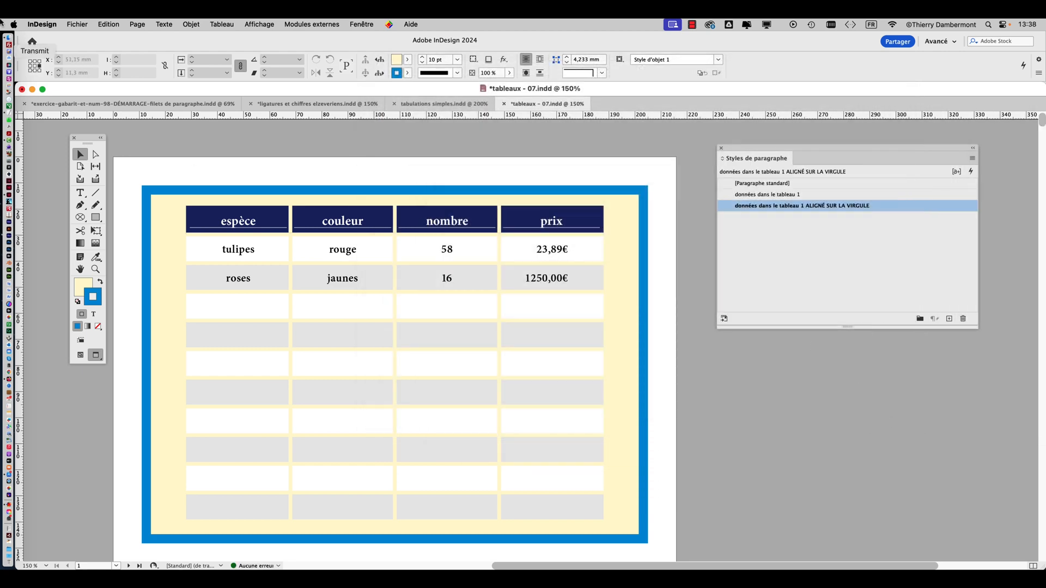
Save the document under the new name "tableaux - 08.indd" in the VENDREDI folder
{"action": "left_click", "coordinate": [80, 24]}
{"action": "left_click", "coordinate": [117, 113]}
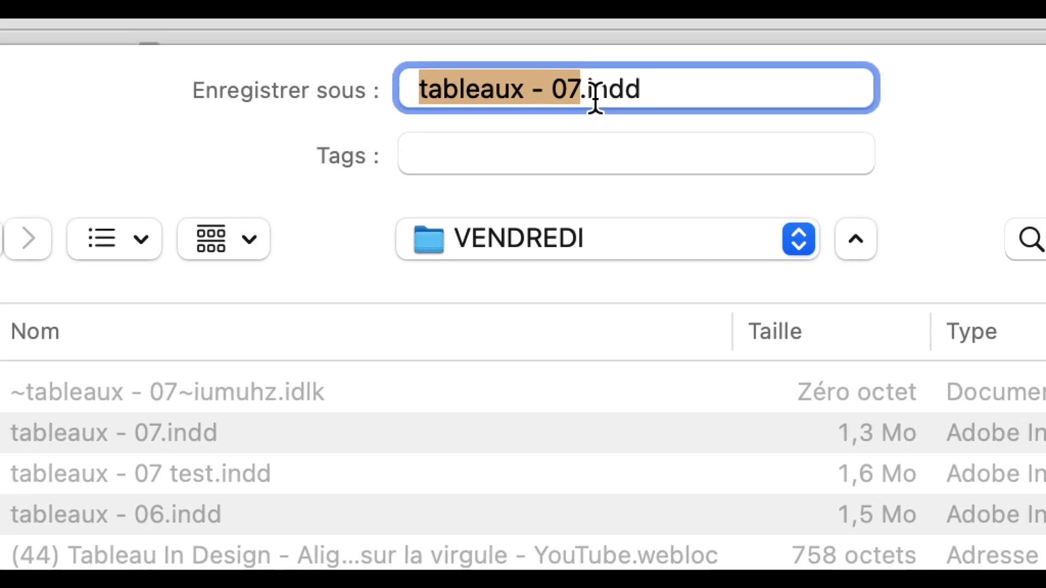
{"action": "left_click_drag", "start_coordinate": [591, 96], "coordinate": [588, 96]}
{"action": "type", "text": "8"}
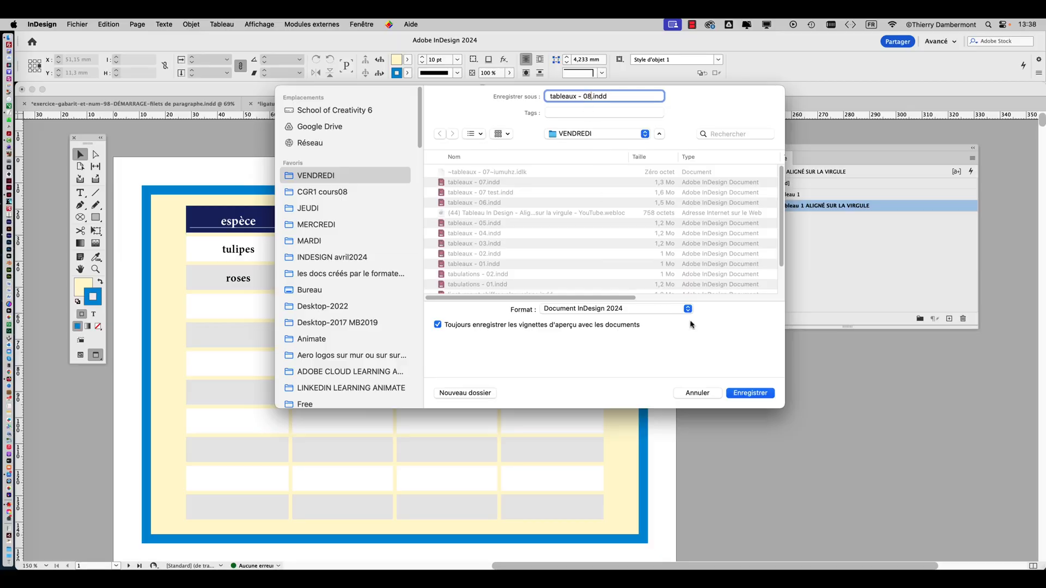
{"action": "left_click", "coordinate": [757, 395]}
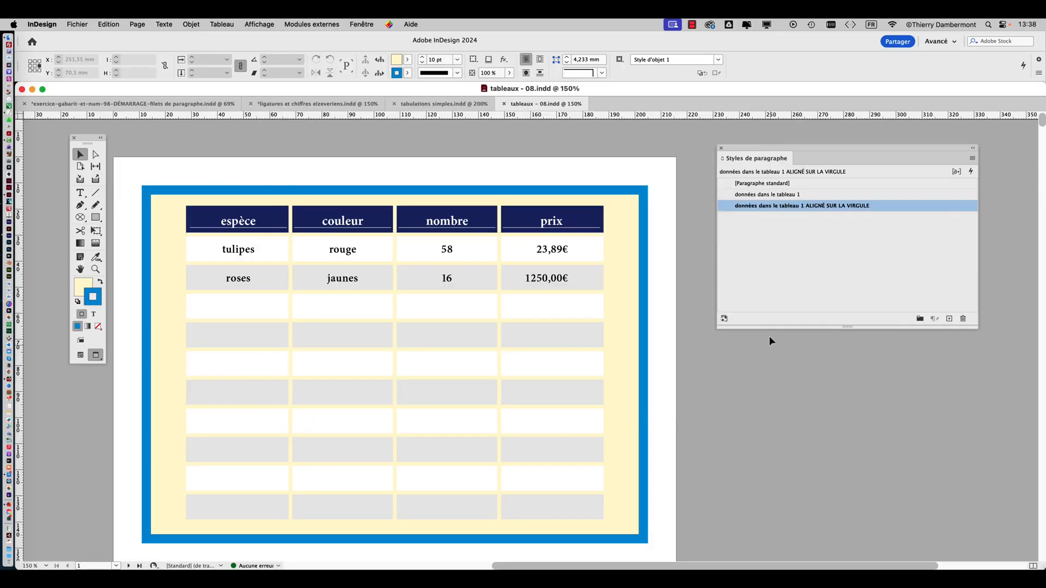
Bring the tools next to the price column and place the Type tool's text cursor in the tulips' price cell
{"action": "left_click_drag", "start_coordinate": [86, 142], "coordinate": [447, 164]}
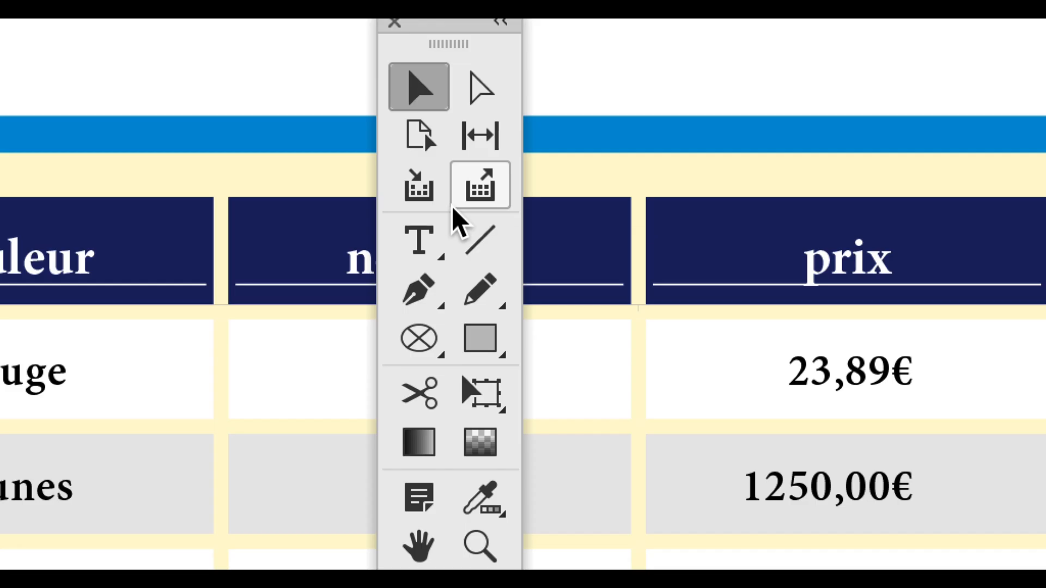
{"action": "left_click", "coordinate": [421, 240]}
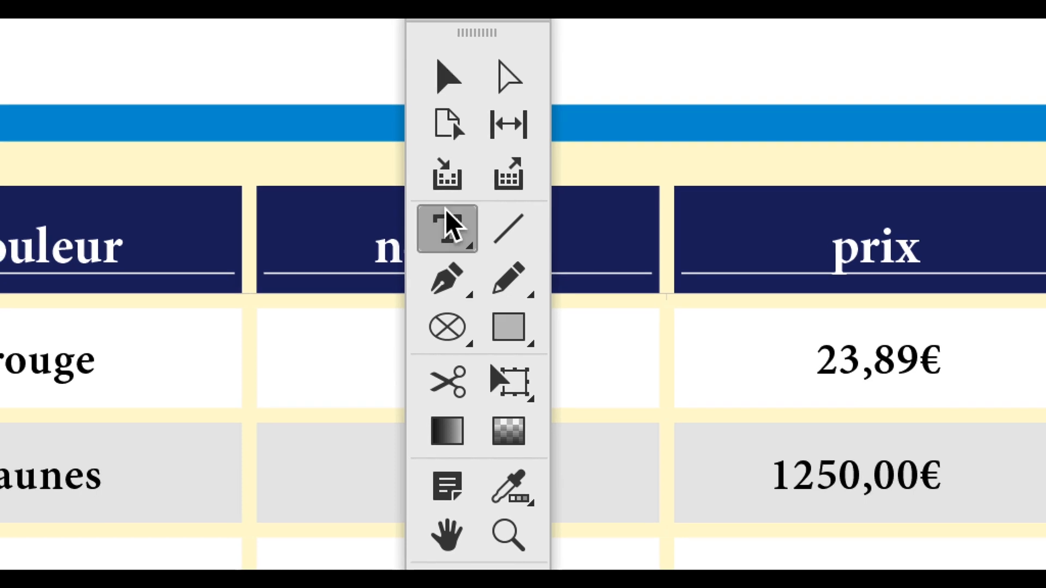
{"action": "left_click", "coordinate": [536, 236]}
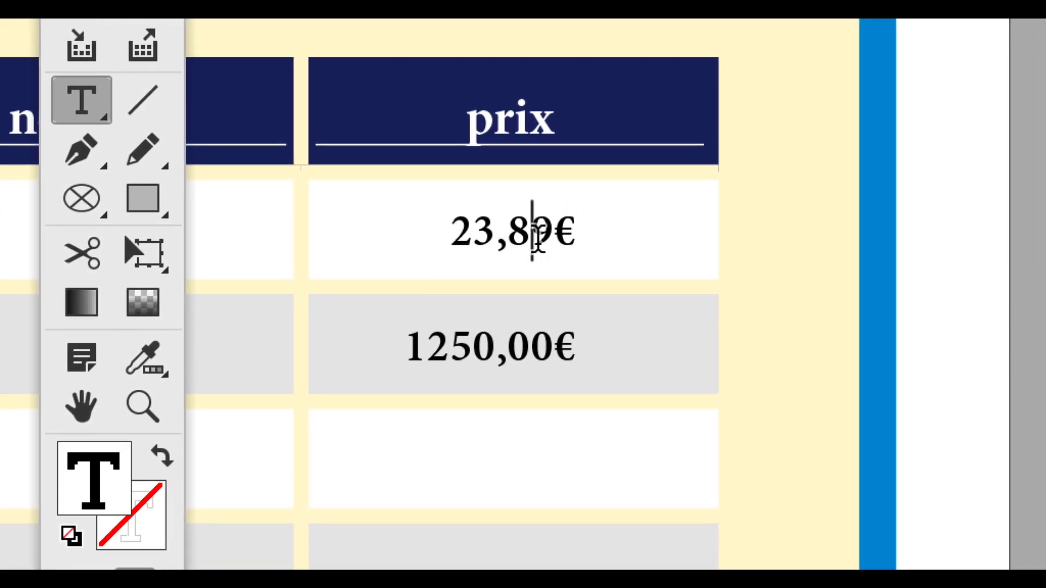
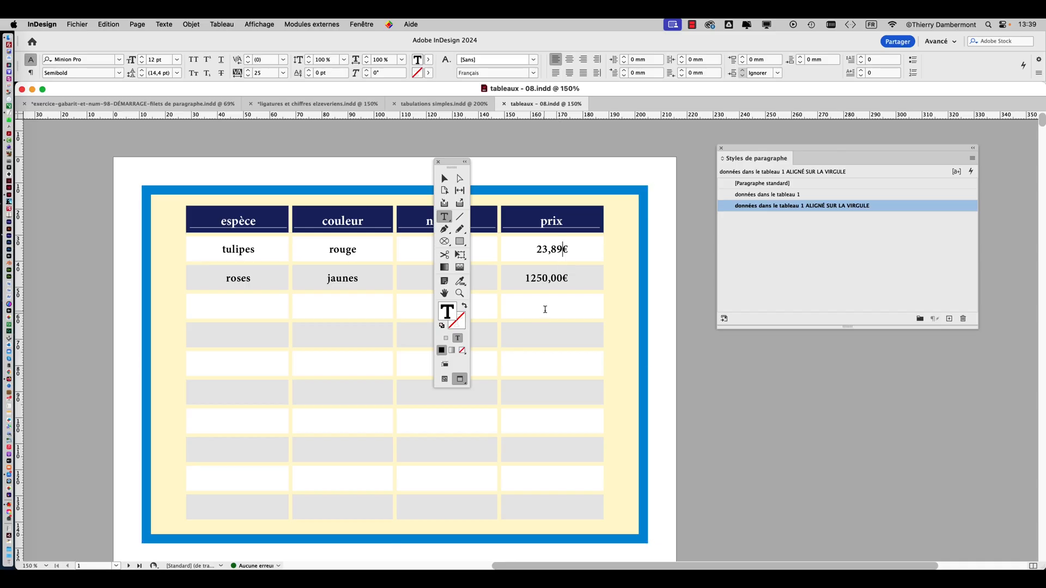
Enter the prices 254,50, 50,00 and 800,00 in the three cells of the price column below the roses' price
{"action": "left_click", "coordinate": [542, 307]}
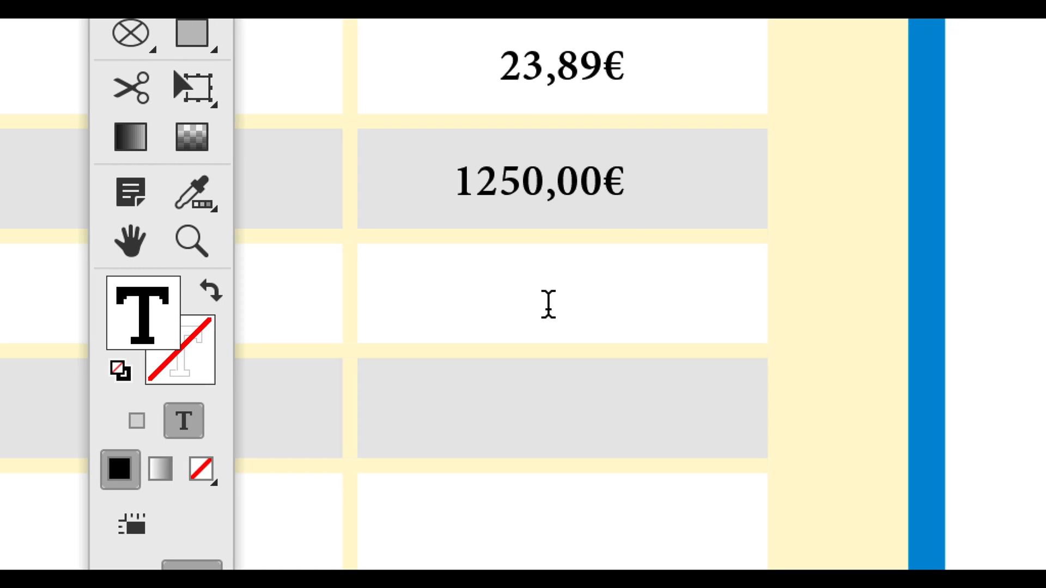
{"action": "type", "text": "254"}
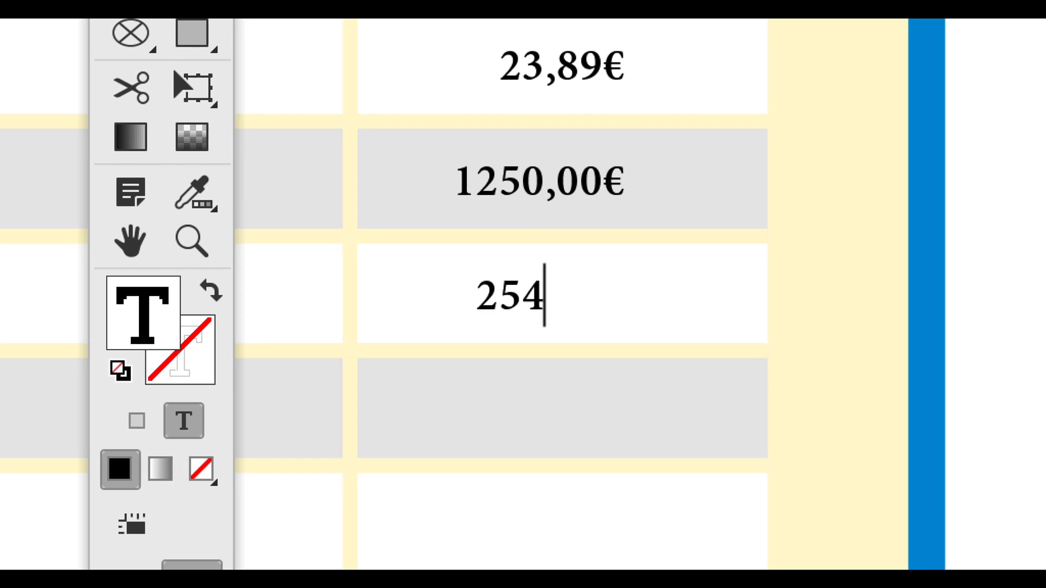
{"action": "type", "text": ",50"}
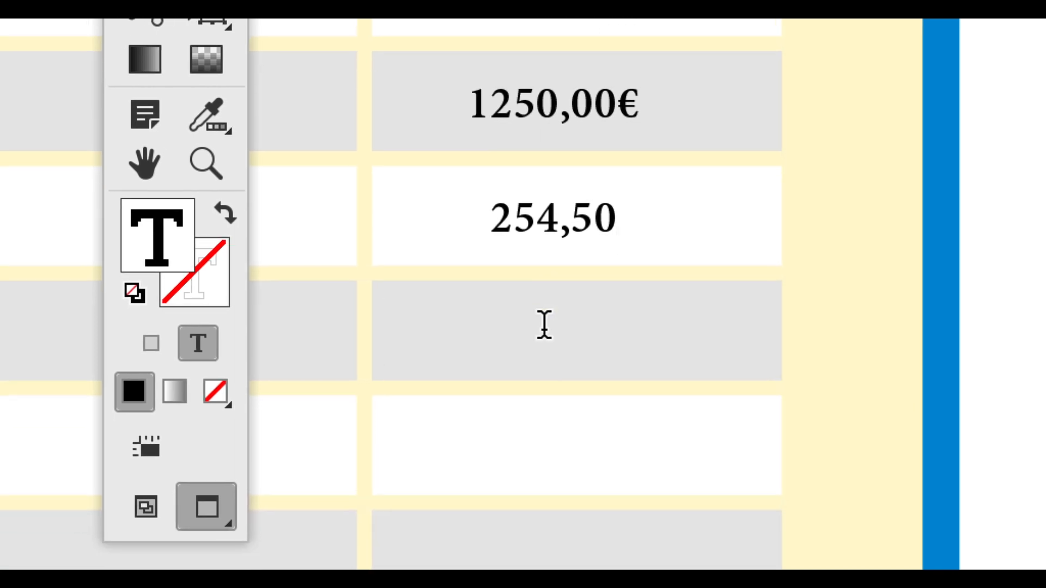
{"action": "type", "text": "50"}
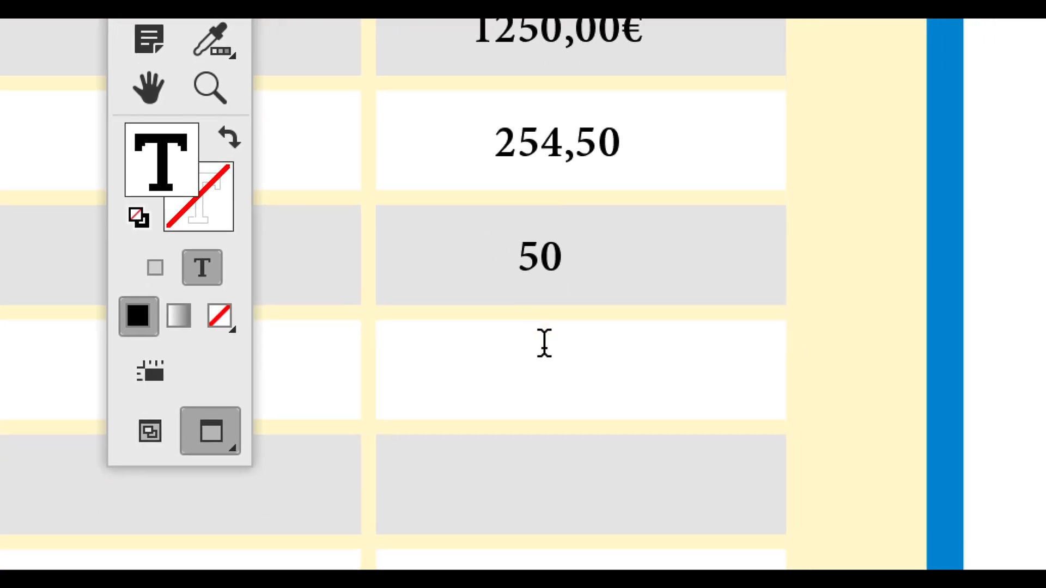
{"action": "left_click", "coordinate": [544, 343]}
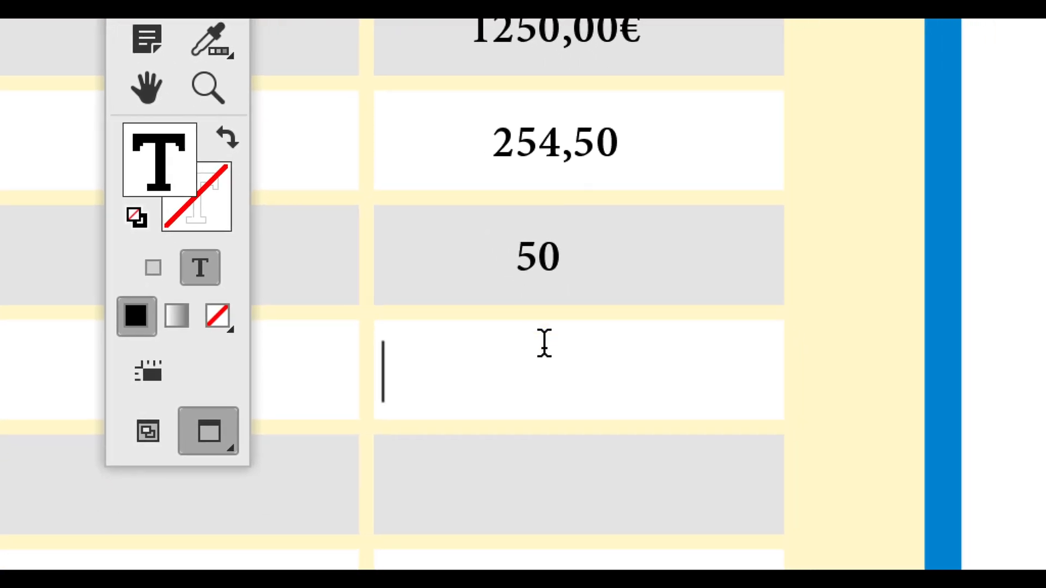
{"action": "type", "text": "800"}
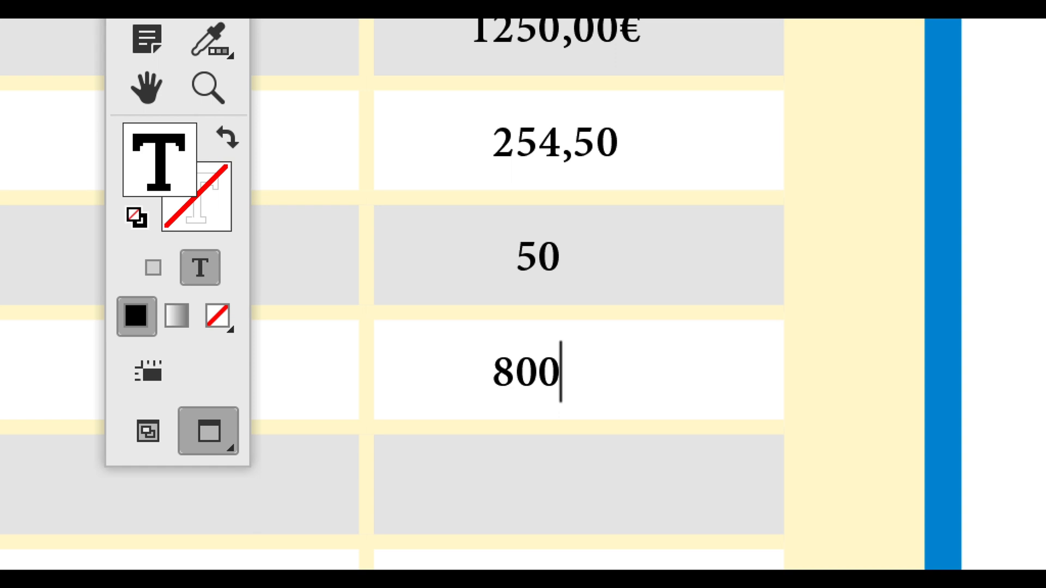
{"action": "type", "text": ",00"}
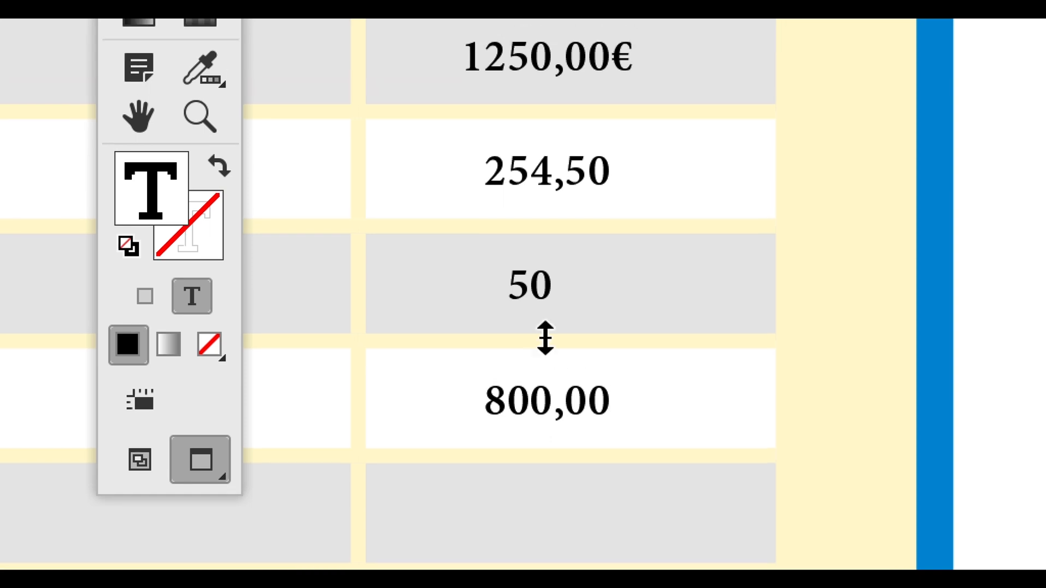
{"action": "left_click", "coordinate": [556, 257]}
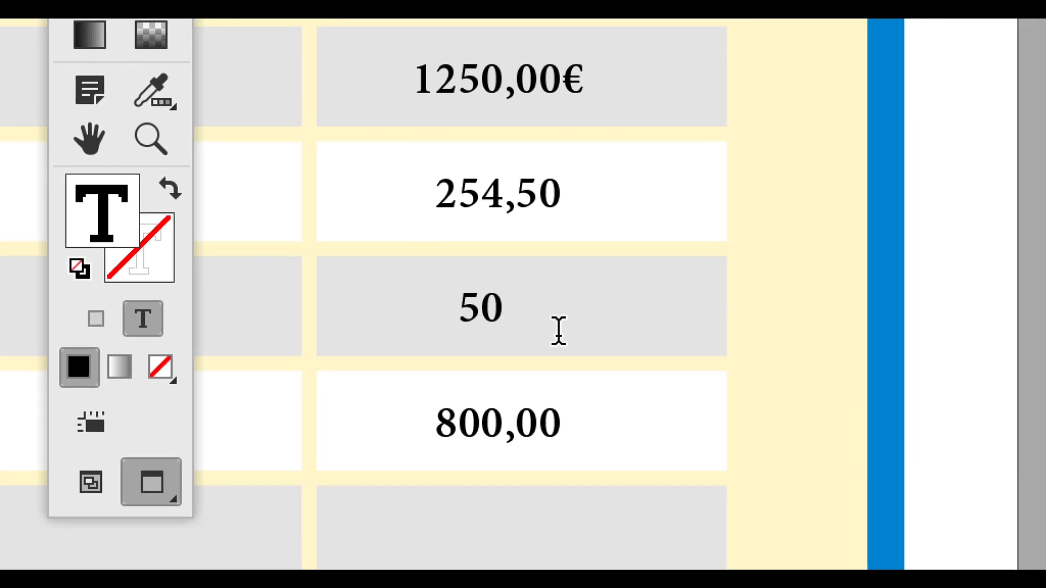
{"action": "type", "text": ",00"}
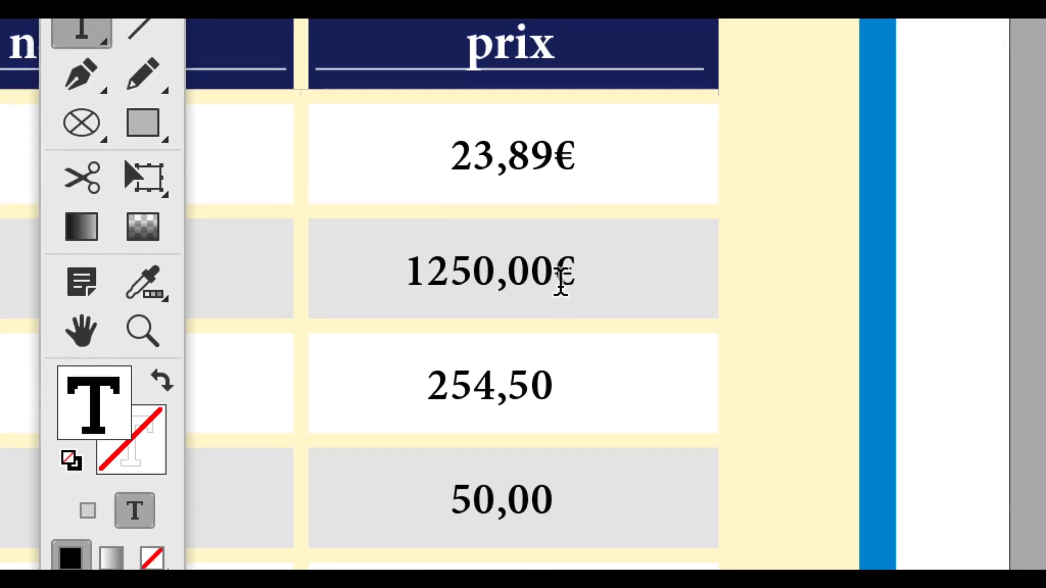
Copy the € sign from the roses' price and append it to the three prices below
{"action": "double_click", "coordinate": [562, 280]}
{"action": "key", "text": "ctrl+c"}
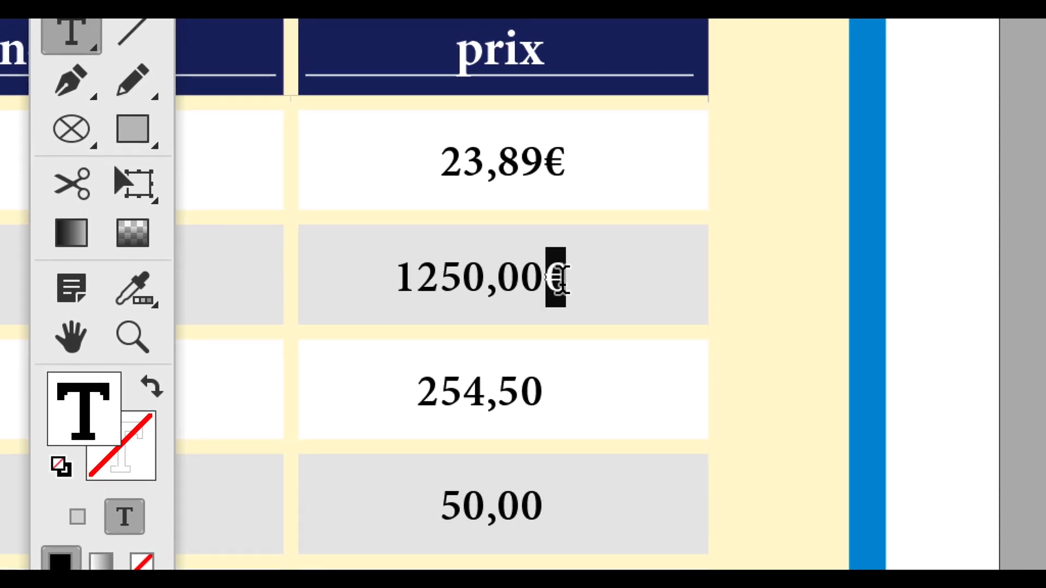
{"action": "left_click", "coordinate": [561, 302]}
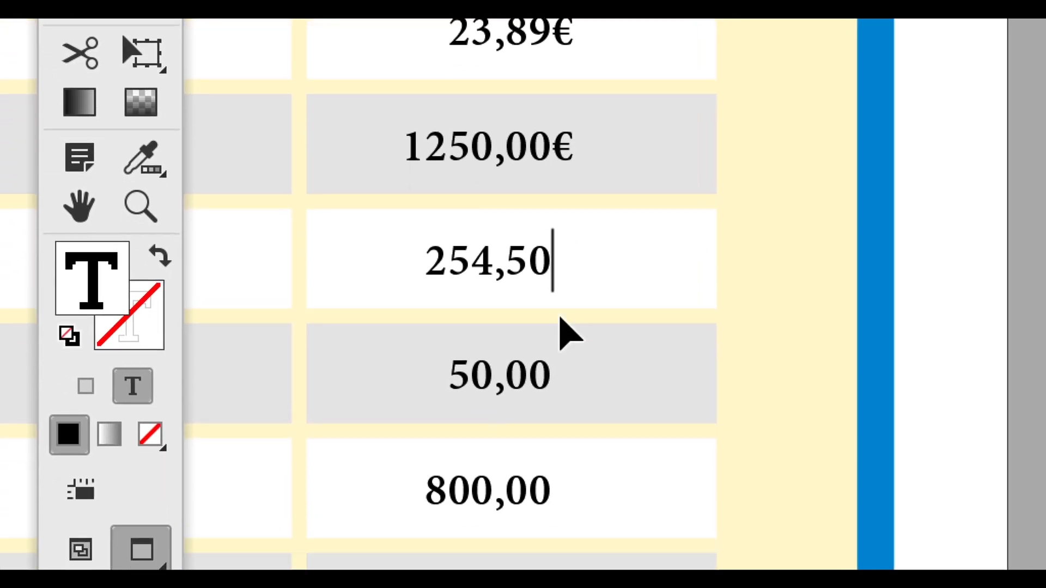
{"action": "key", "text": "ctrl+v"}
{"action": "left_click", "coordinate": [553, 424]}
{"action": "key", "text": "ctrl+v"}
{"action": "left_click", "coordinate": [561, 349]}
{"action": "key", "text": "ctrl+v"}
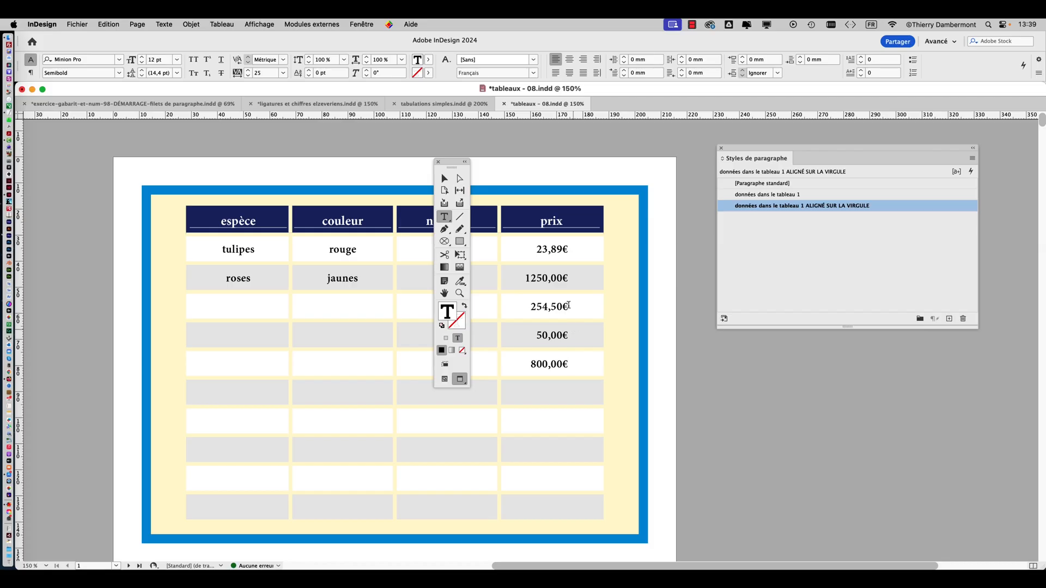
Move the tools off the table and save the document as "tableaux - 09.indd" in the VENDREDI folder
{"action": "left_click_drag", "start_coordinate": [442, 172], "coordinate": [48, 150]}
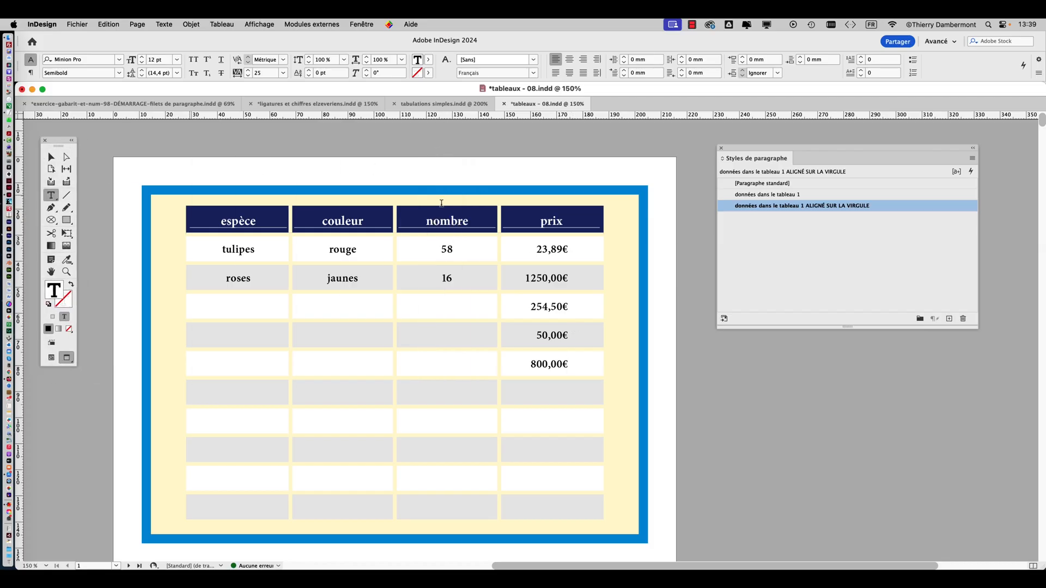
{"action": "left_click", "coordinate": [52, 157]}
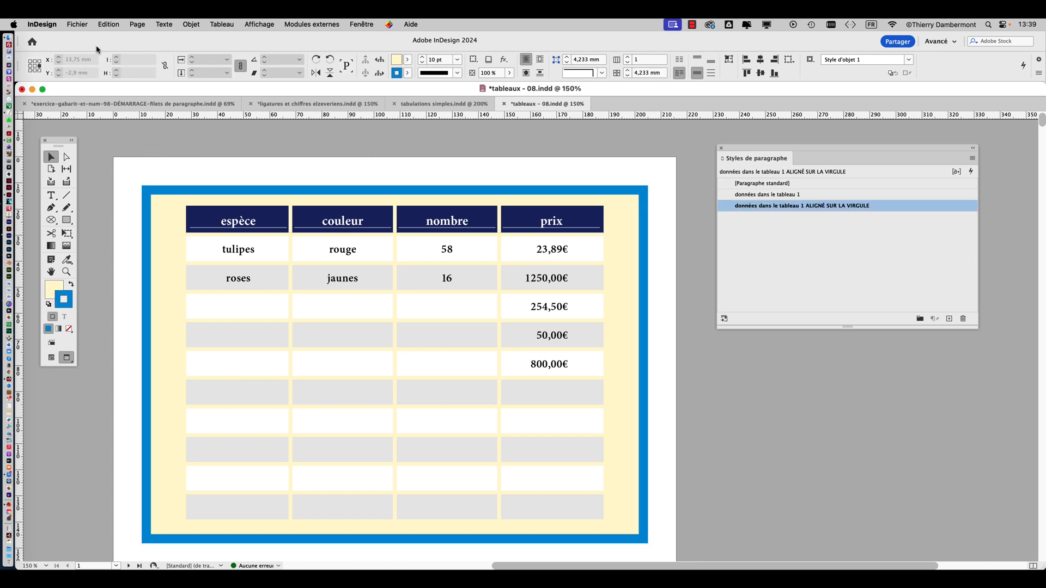
{"action": "left_click", "coordinate": [77, 23]}
{"action": "left_click", "coordinate": [112, 113]}
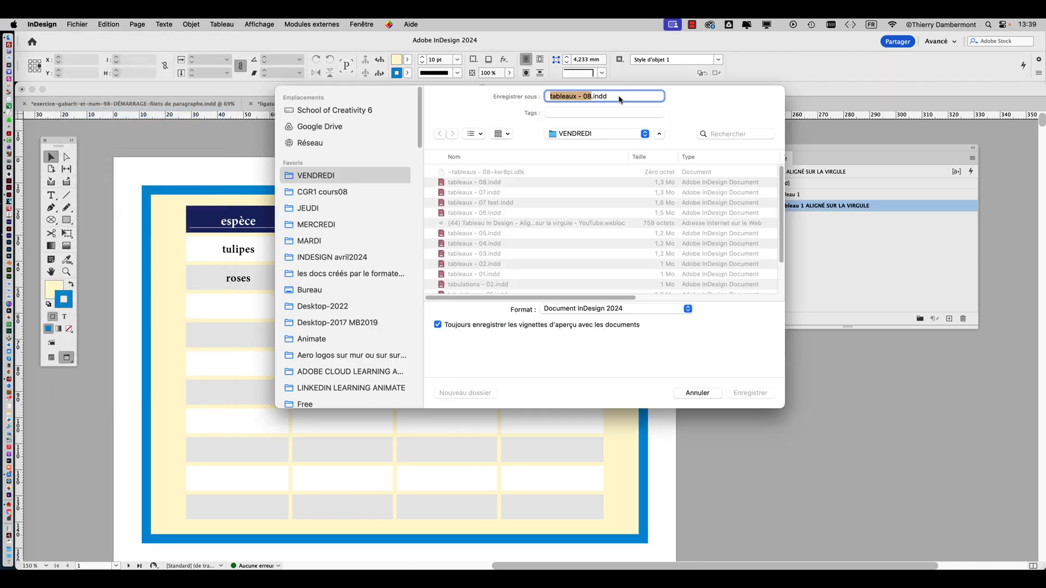
{"action": "left_click", "coordinate": [589, 97]}
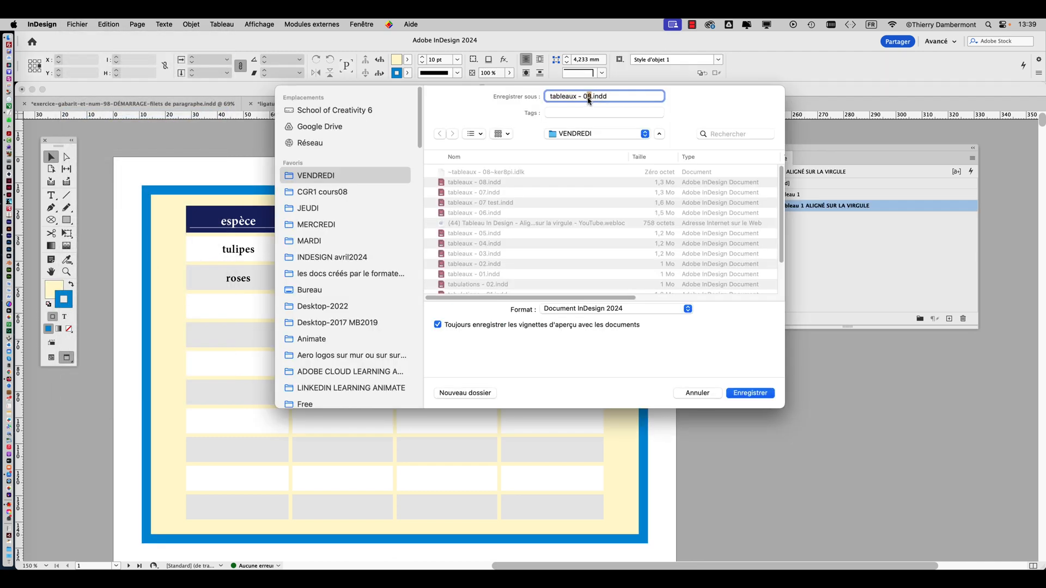
{"action": "type", "text": "9"}
{"action": "left_click", "coordinate": [752, 393]}
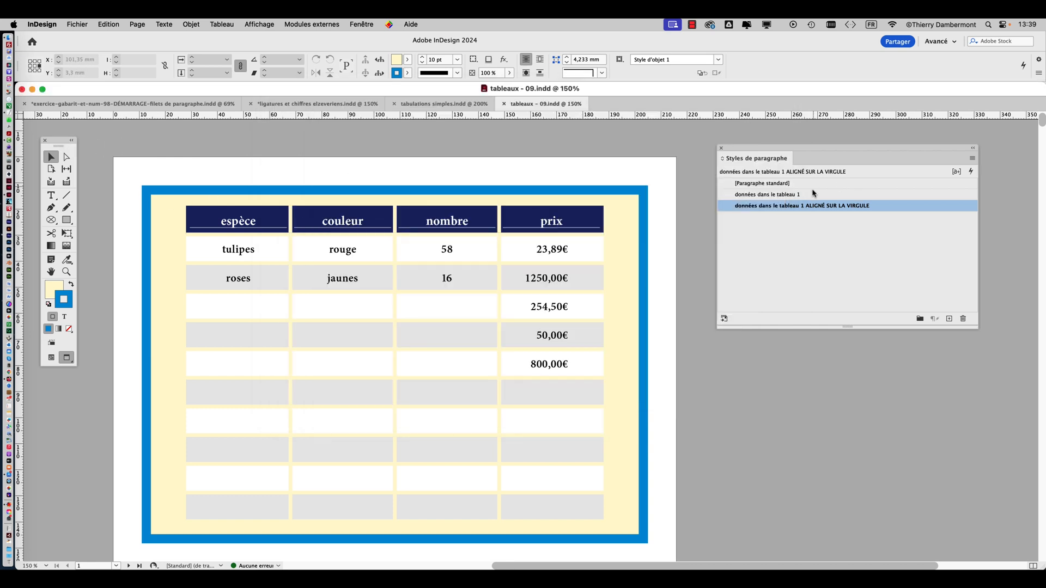
Open the options of the paragraph style "données dans le tableau 1" and set its font size to 17 pt
{"action": "left_click", "coordinate": [827, 197]}
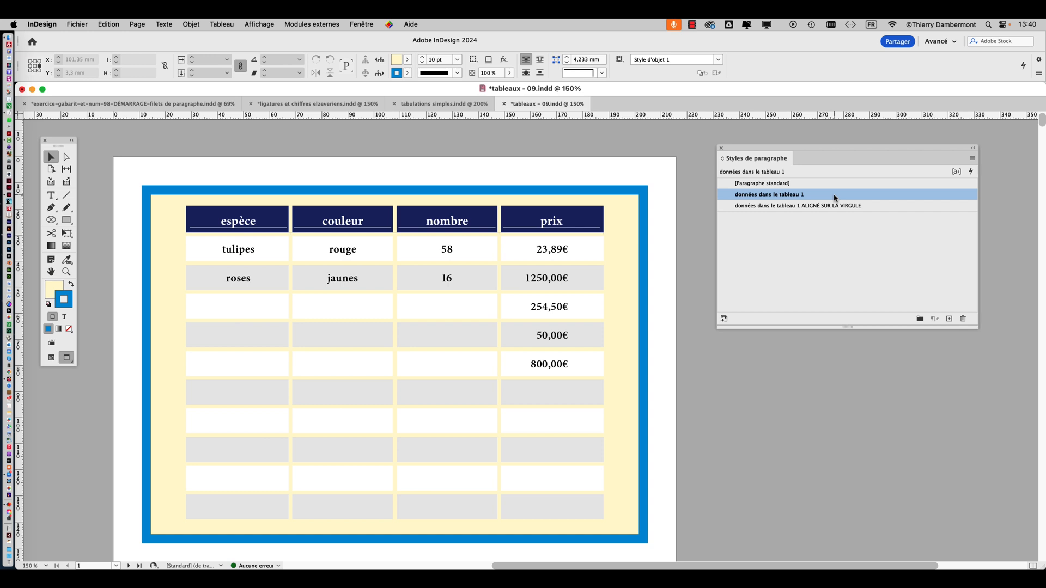
{"action": "double_click", "coordinate": [836, 199]}
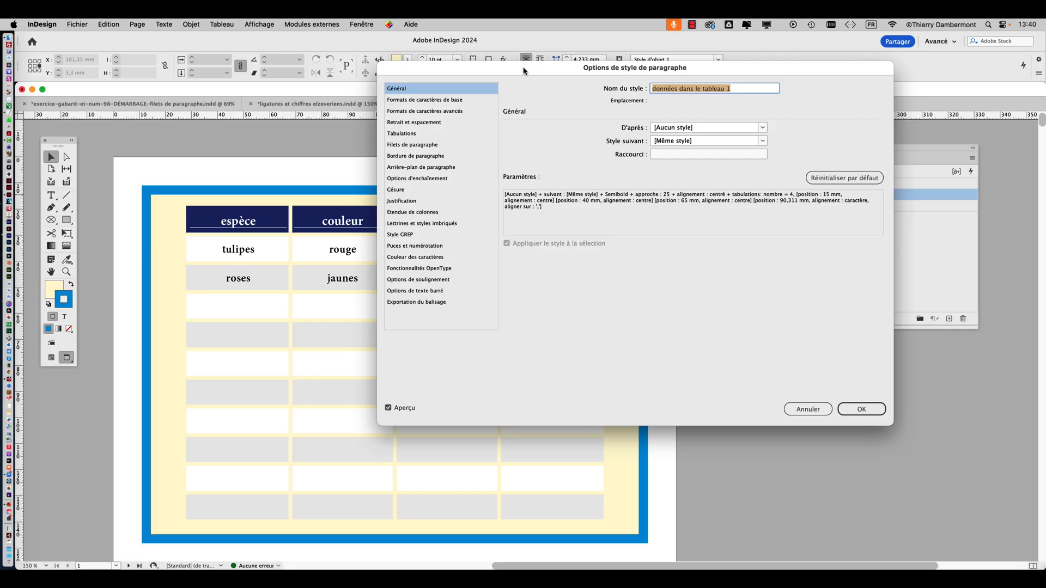
{"action": "left_click_drag", "start_coordinate": [523, 65], "coordinate": [758, 268]}
{"action": "left_click", "coordinate": [681, 303]}
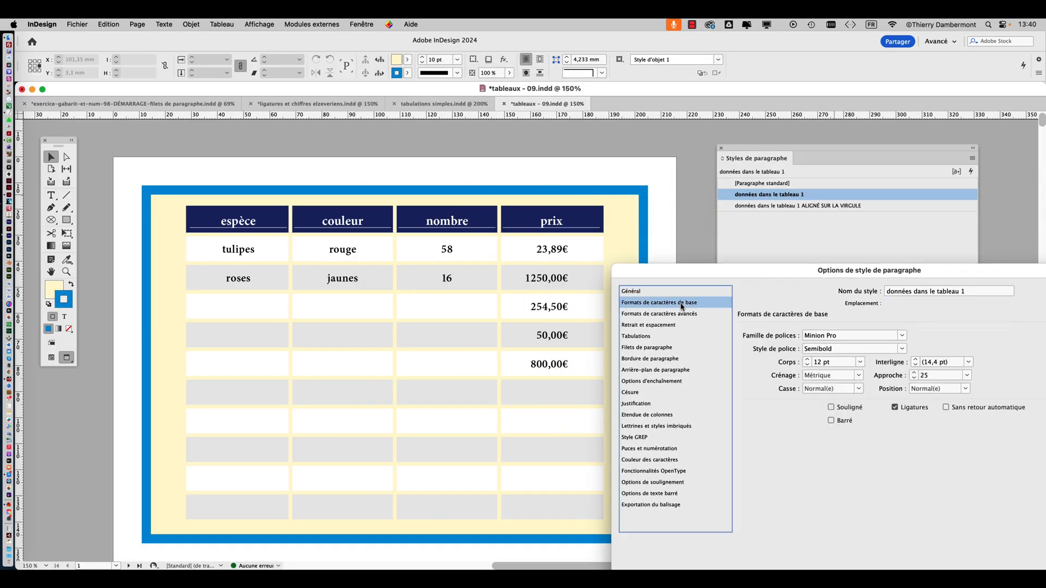
{"action": "left_click", "coordinate": [807, 360]}
{"action": "left_click", "coordinate": [807, 361]}
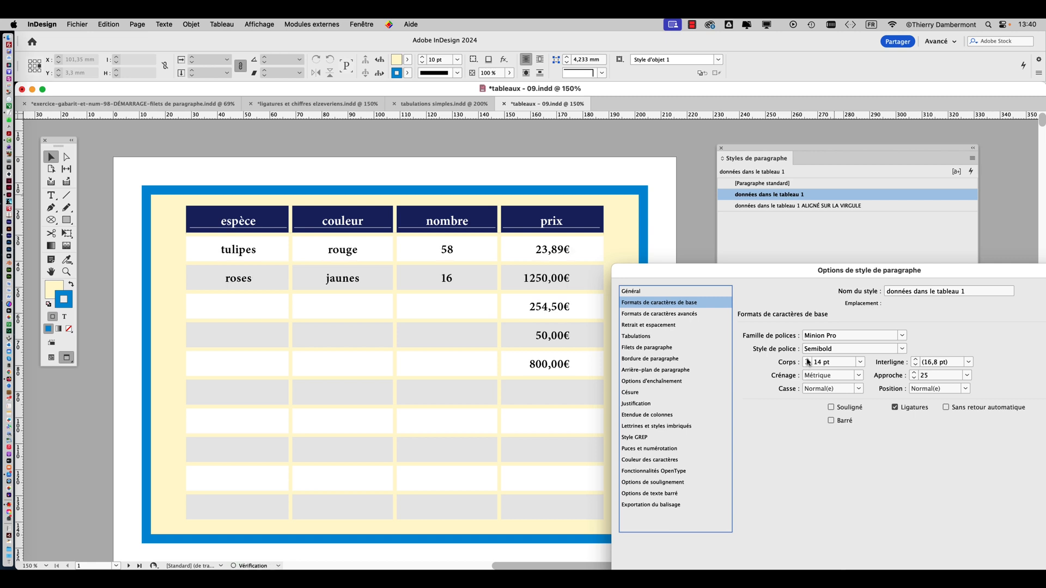
{"action": "left_click", "coordinate": [808, 360]}
{"action": "left_click", "coordinate": [808, 360]}
{"action": "left_click", "coordinate": [808, 360]}
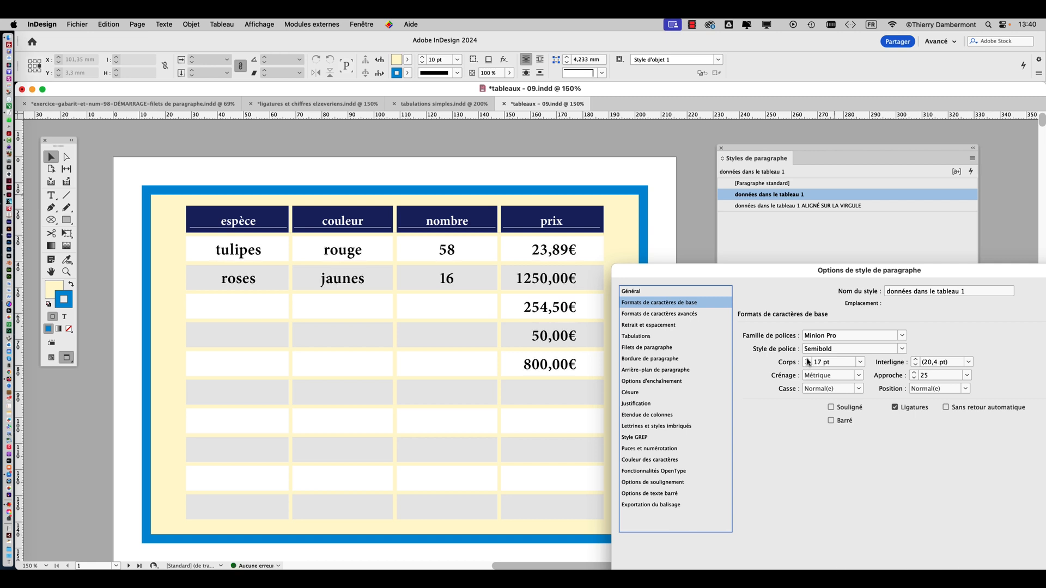
Set the style's font to Helvetica Neue Condensed Bold and confirm the paragraph style options
{"action": "left_click", "coordinate": [901, 336]}
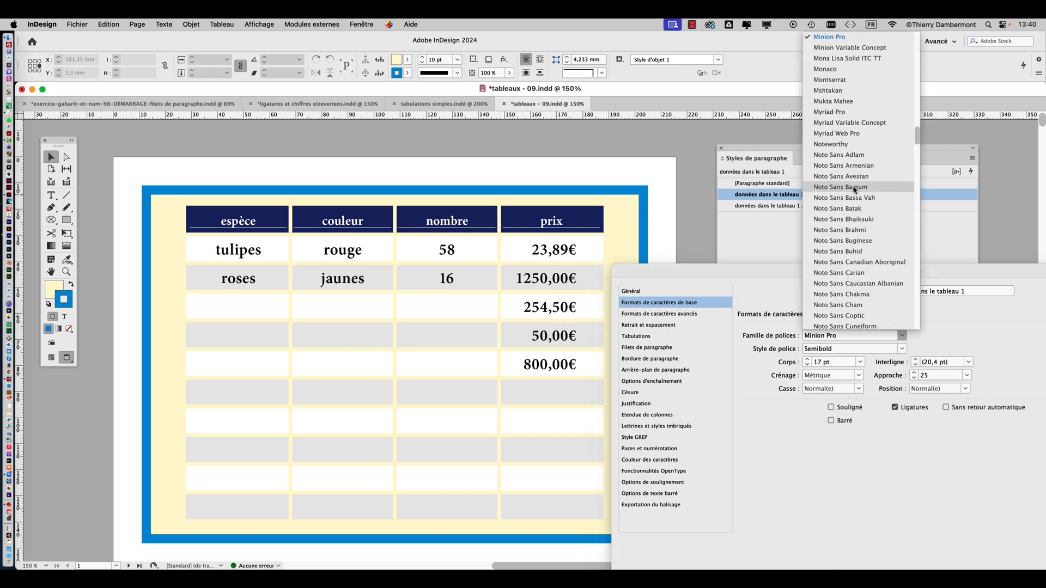
{"action": "left_click", "coordinate": [851, 336]}
{"action": "type", "text": "Helvetica Neue"}
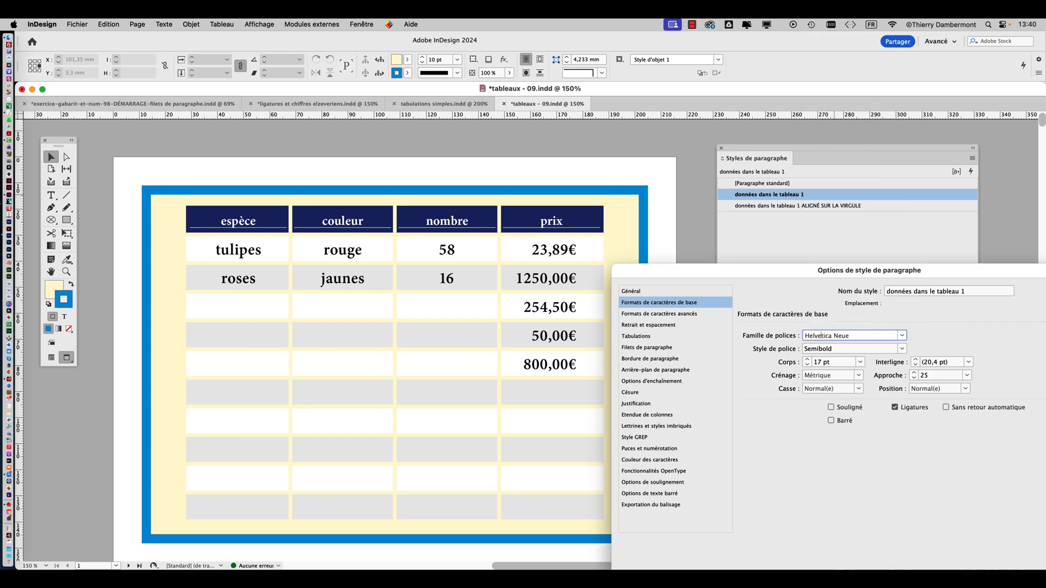
{"action": "key", "text": "Tab"}
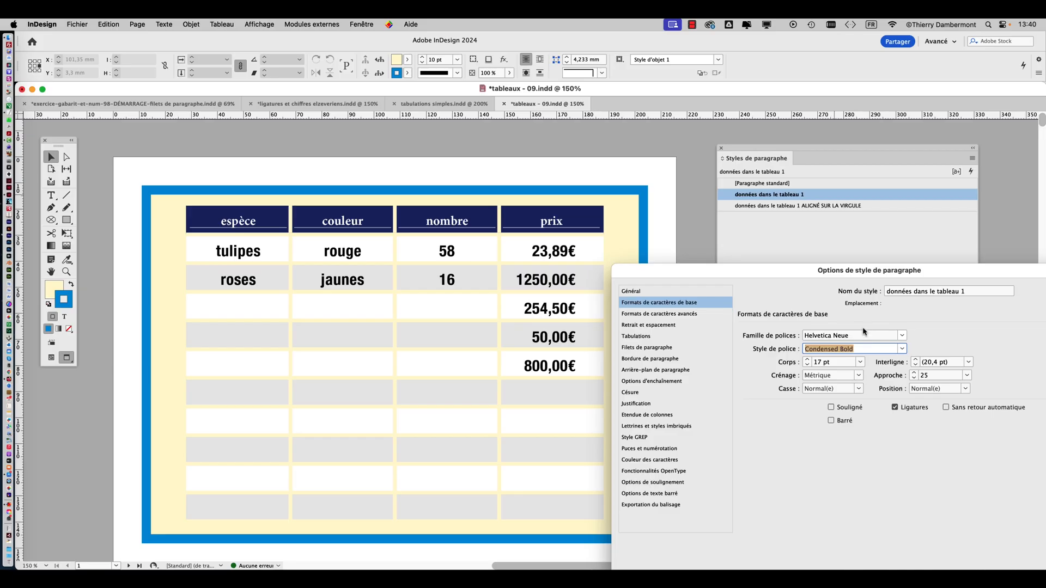
{"action": "left_click_drag", "start_coordinate": [703, 69], "coordinate": [581, 142]}
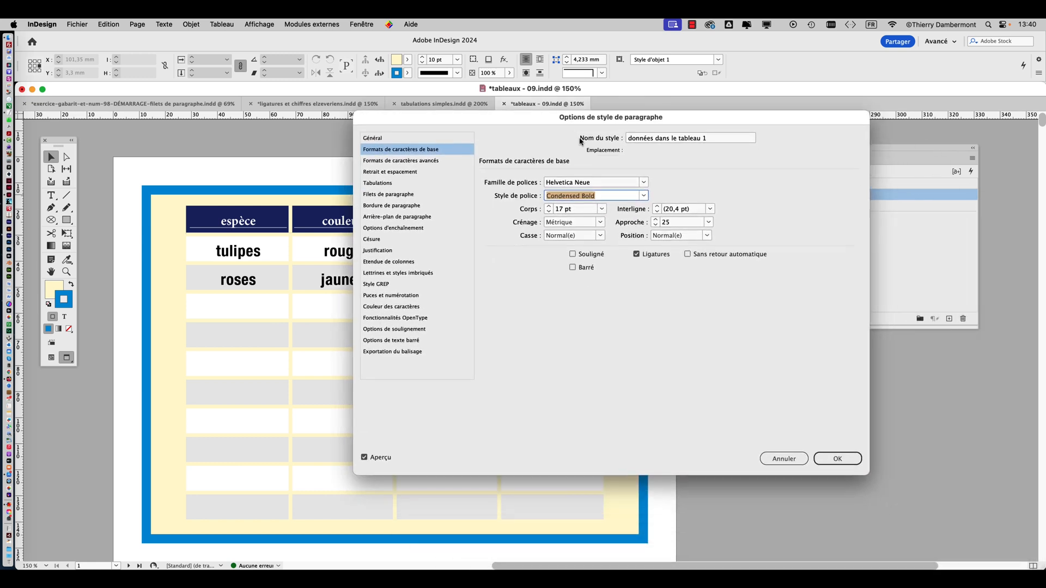
{"action": "left_click", "coordinate": [839, 457]}
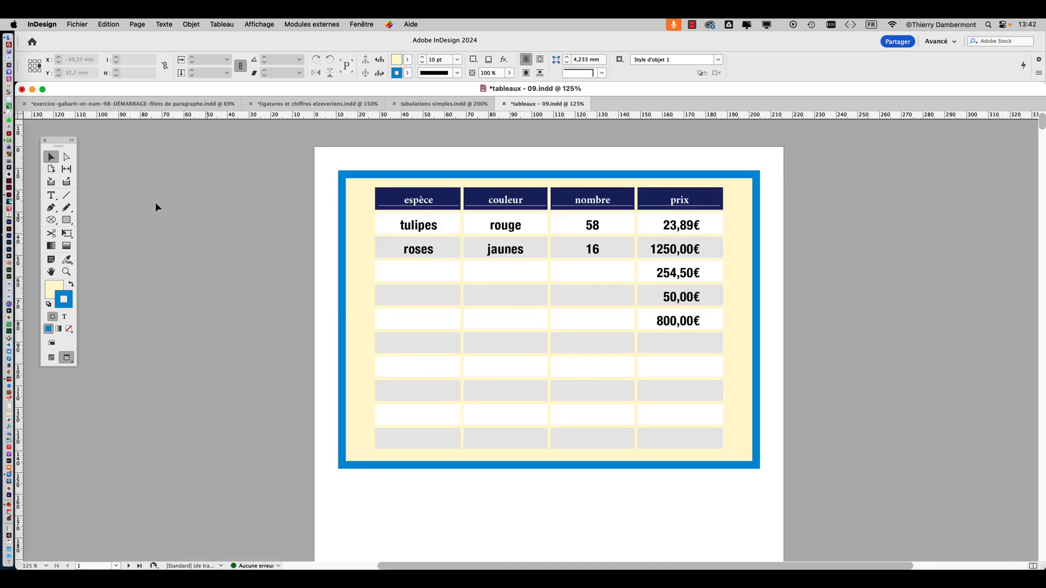
Select the whole flower table, including its header row, with the Type tool
{"action": "left_click", "coordinate": [51, 196]}
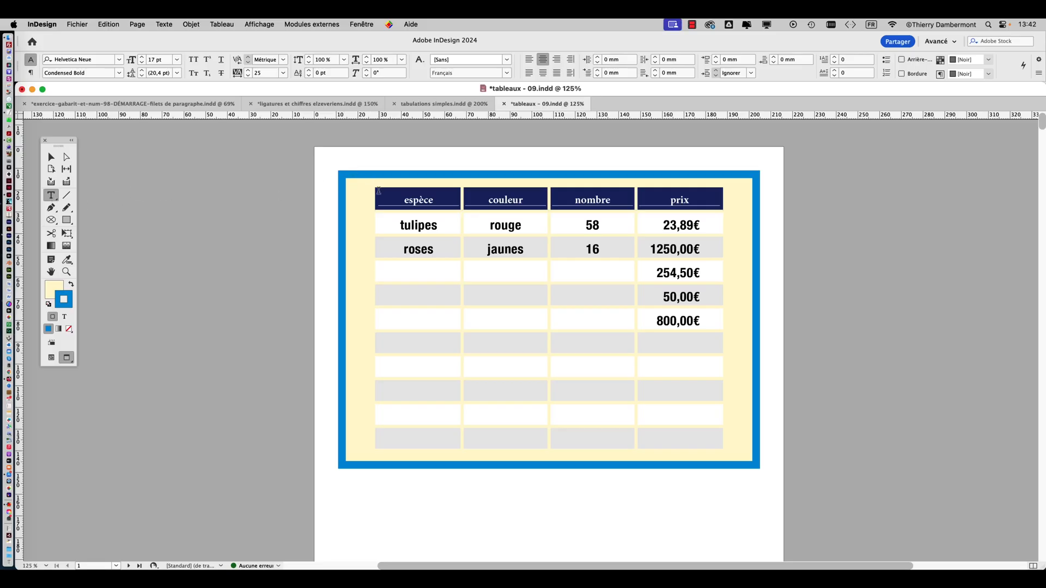
{"action": "left_click", "coordinate": [373, 187]}
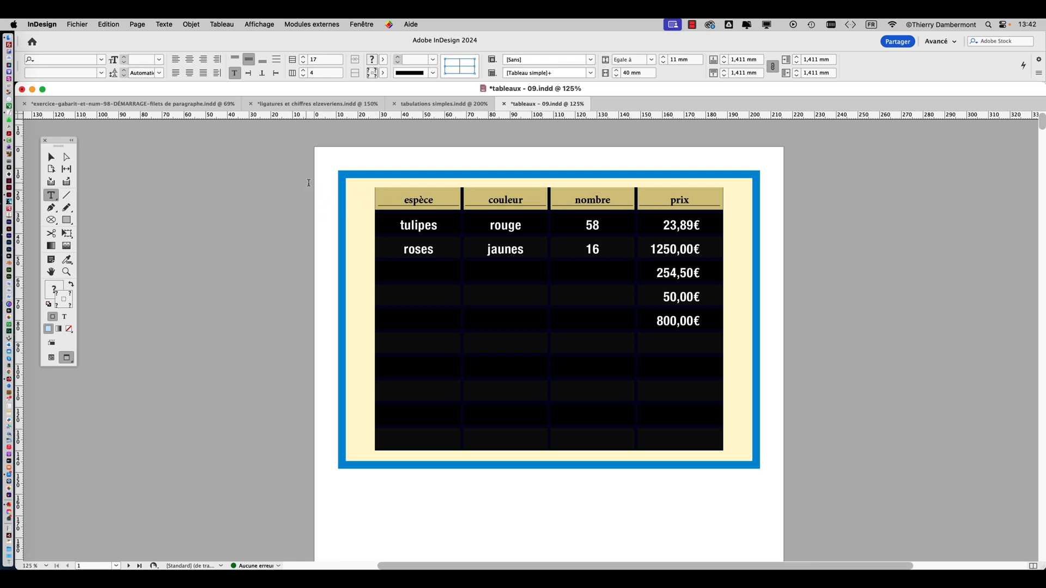
{"action": "left_click", "coordinate": [222, 24]}
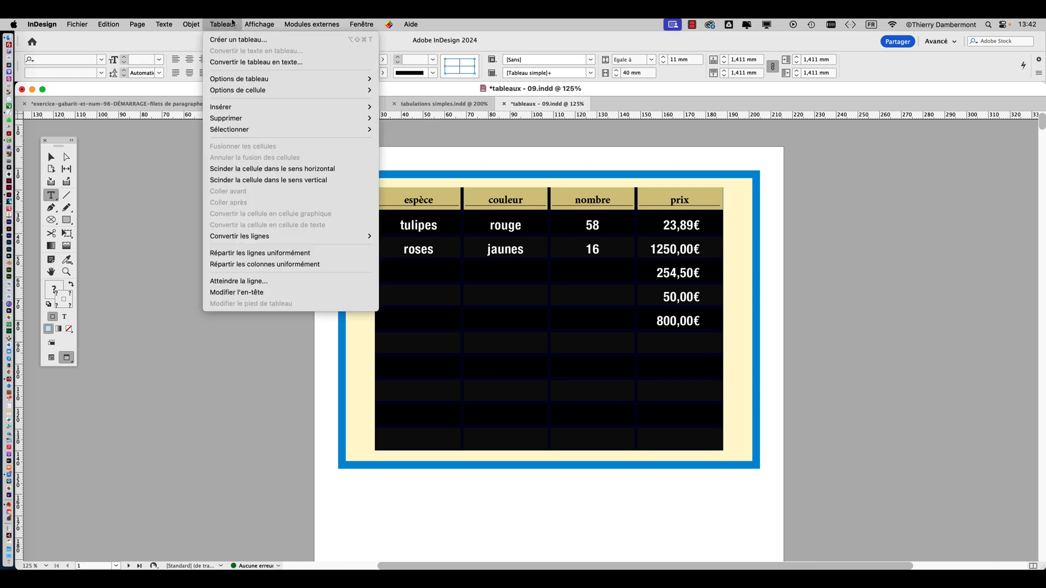
{"action": "mouse_move", "coordinate": [245, 79]}
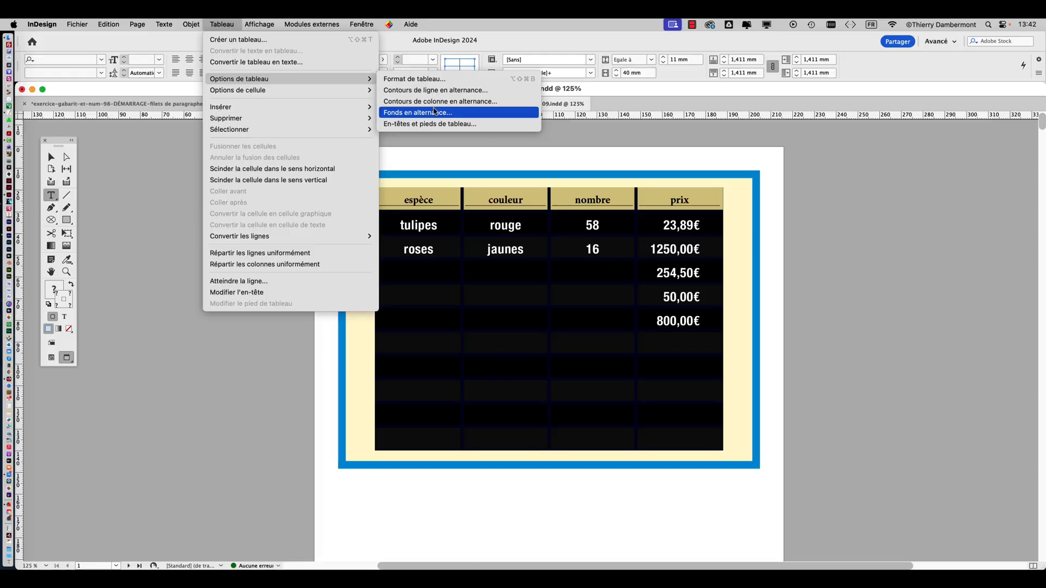
{"action": "left_click", "coordinate": [434, 112]}
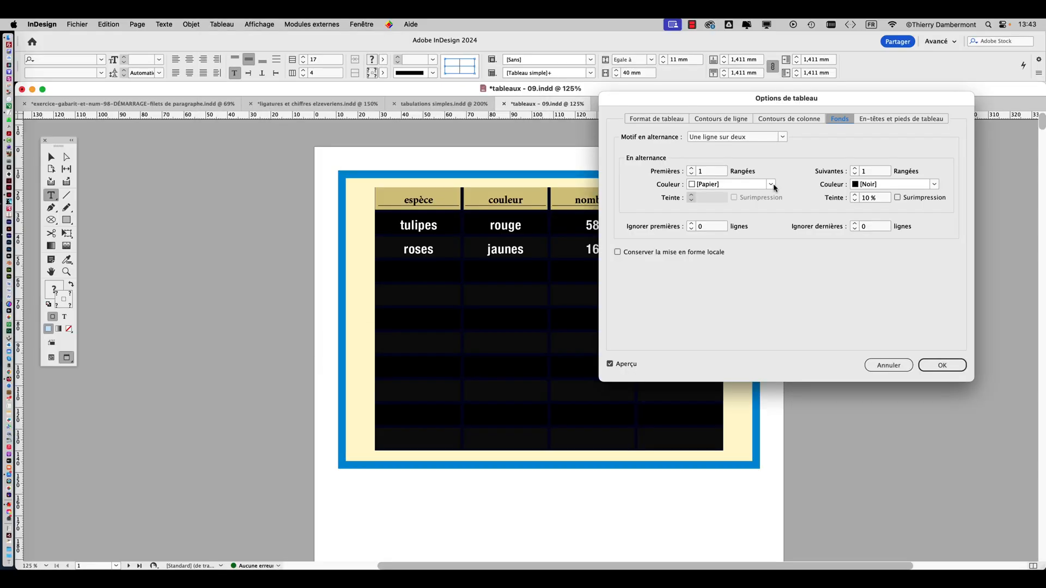
{"action": "left_click", "coordinate": [771, 184]}
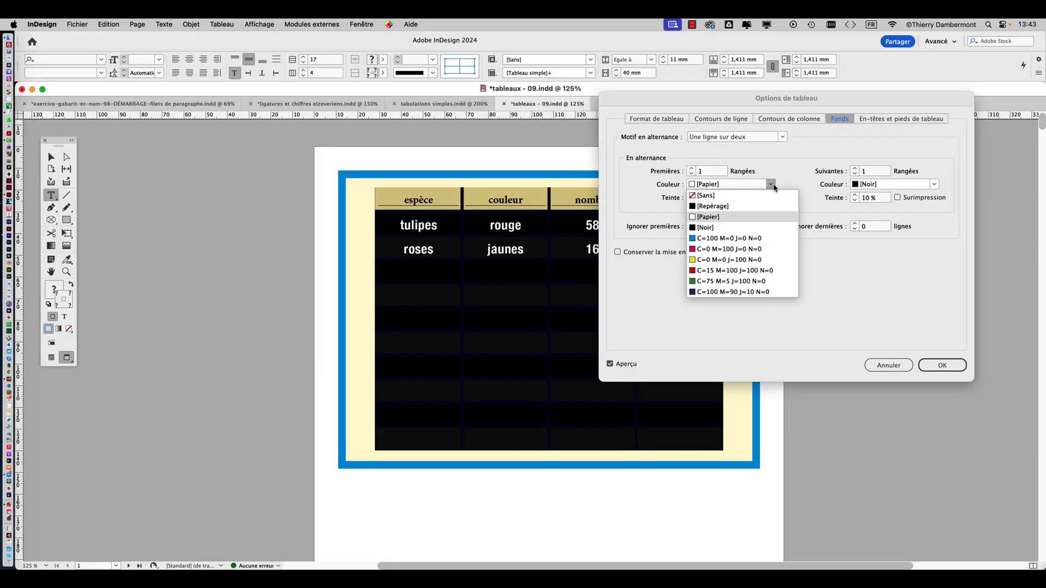
{"action": "left_click", "coordinate": [747, 260]}
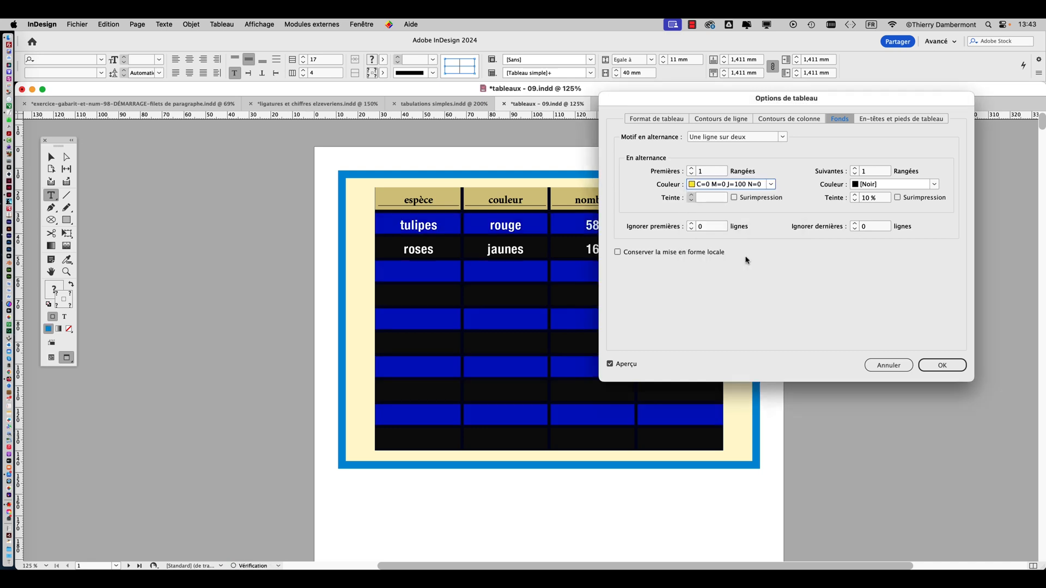
{"action": "left_click", "coordinate": [771, 185]}
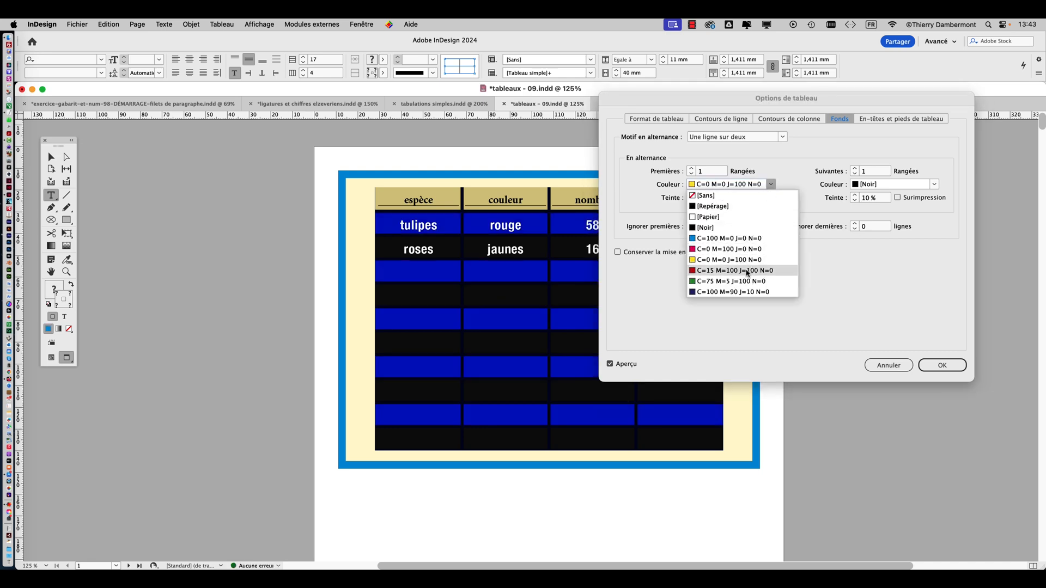
{"action": "left_click", "coordinate": [747, 274]}
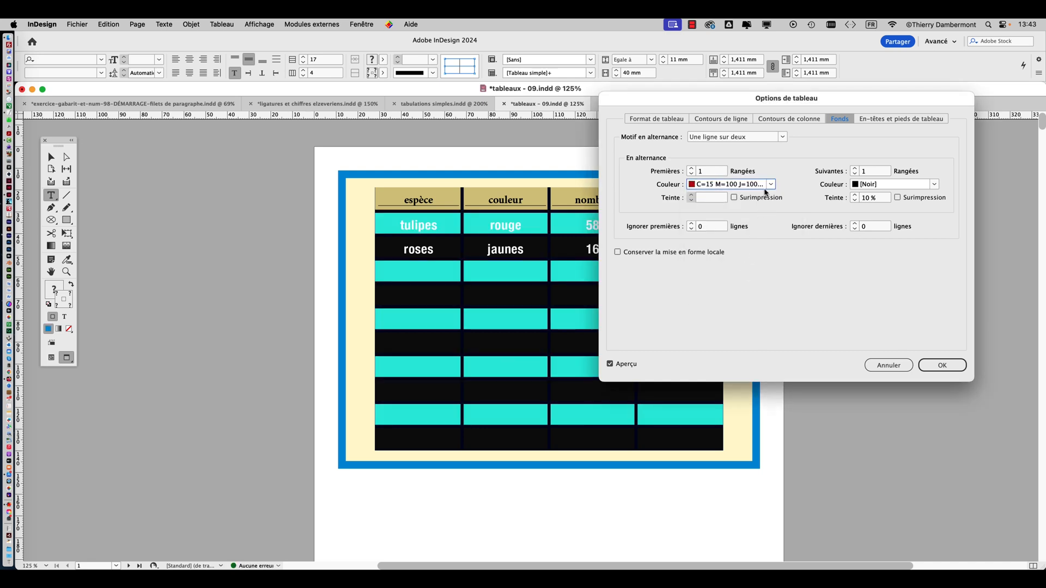
{"action": "left_click", "coordinate": [888, 365]}
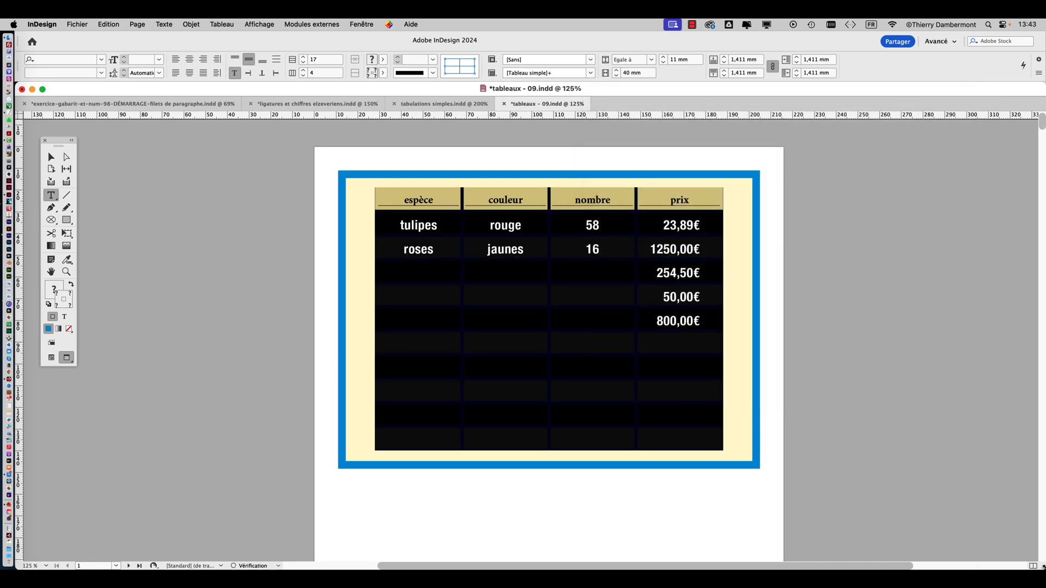
Split the document window into two side-by-side views and shift the tools slightly away from the table
{"action": "mouse_move", "coordinate": [1043, 568]}
{"action": "left_mouse_down"}
{"action": "mouse_move", "coordinate": [619, 552]}
{"action": "mouse_move", "coordinate": [591, 565]}
{"action": "mouse_move", "coordinate": [1043, 568]}
{"action": "left_mouse_up"}
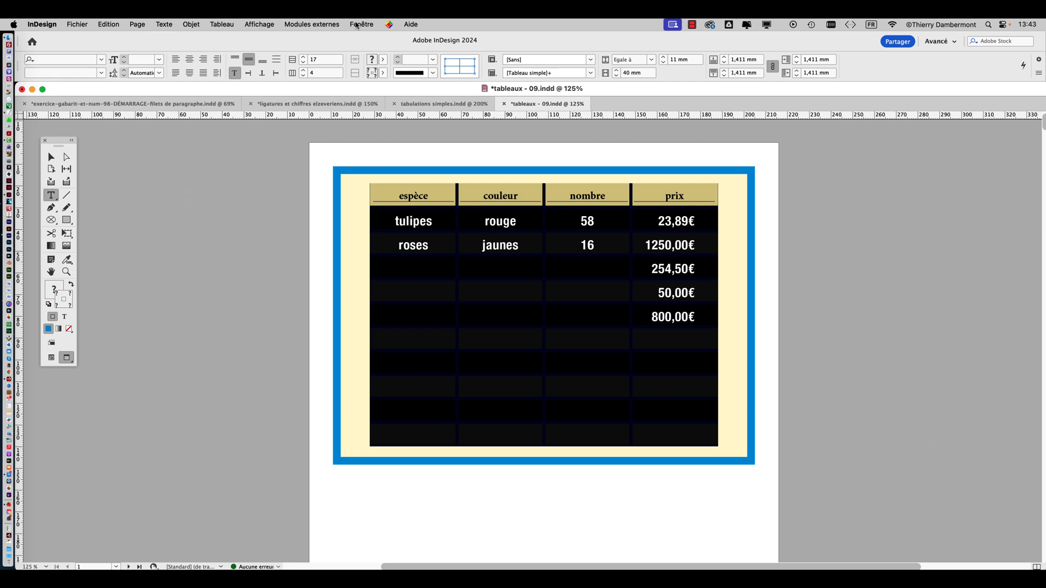
{"action": "left_click", "coordinate": [361, 24]}
{"action": "mouse_move", "coordinate": [369, 39]}
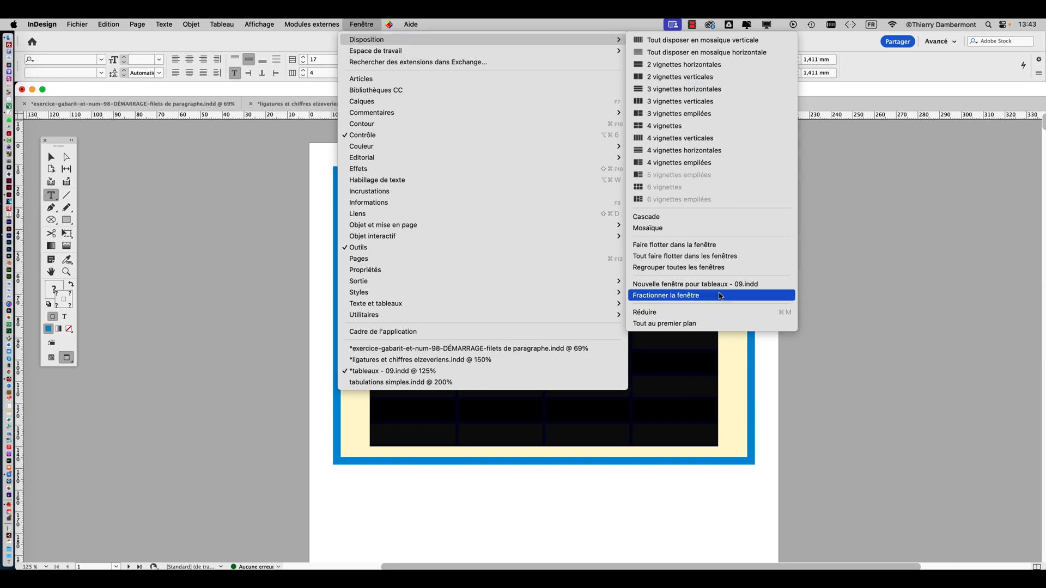
{"action": "left_click", "coordinate": [724, 295]}
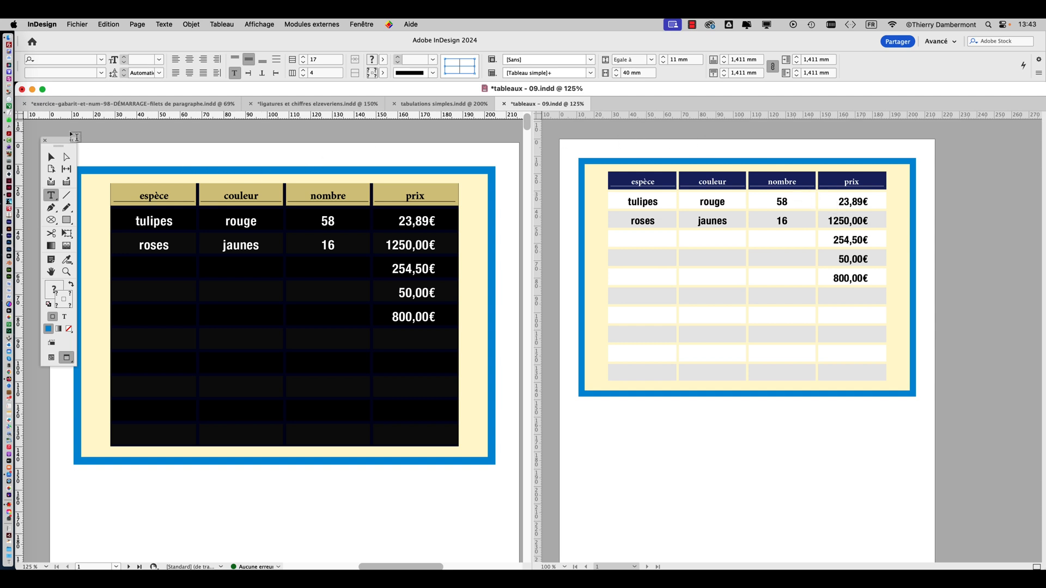
{"action": "left_click_drag", "start_coordinate": [59, 142], "coordinate": [54, 138]}
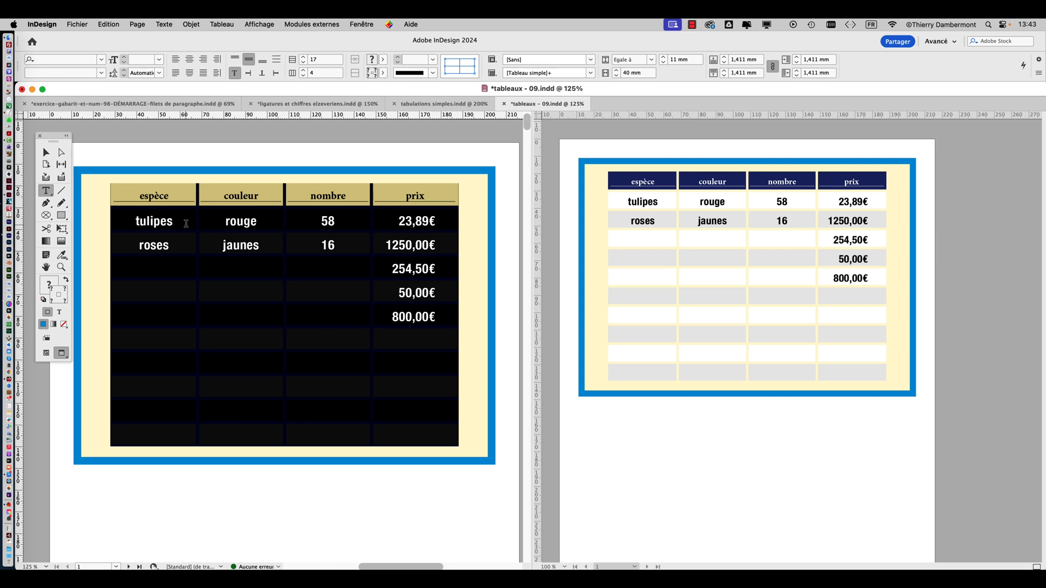
In the table's alternating fills, set the first rows' colour to C=100 M=0 J=0 N=0 with a 20% tint
{"action": "left_click", "coordinate": [213, 25]}
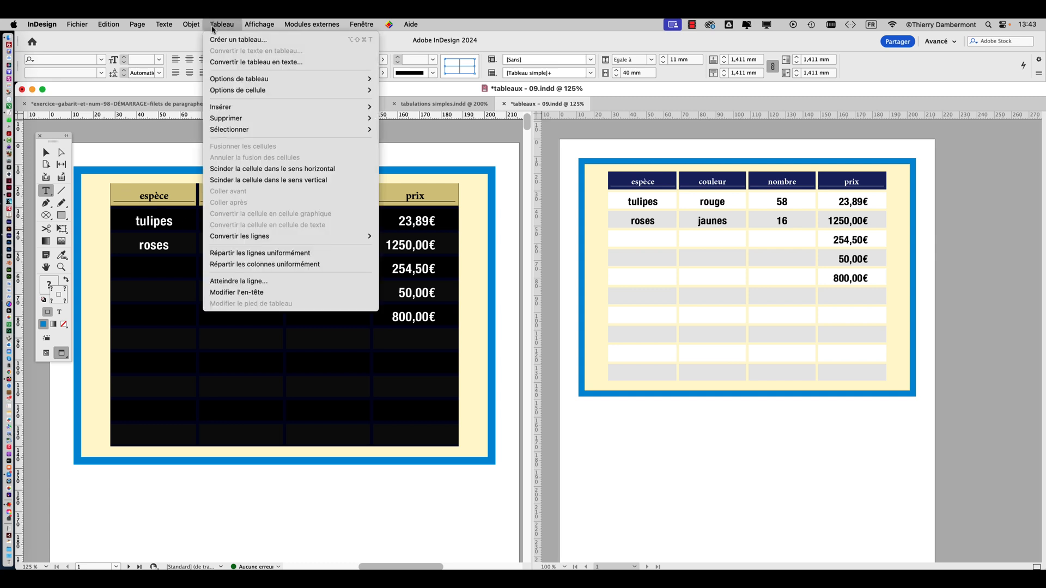
{"action": "mouse_move", "coordinate": [269, 80]}
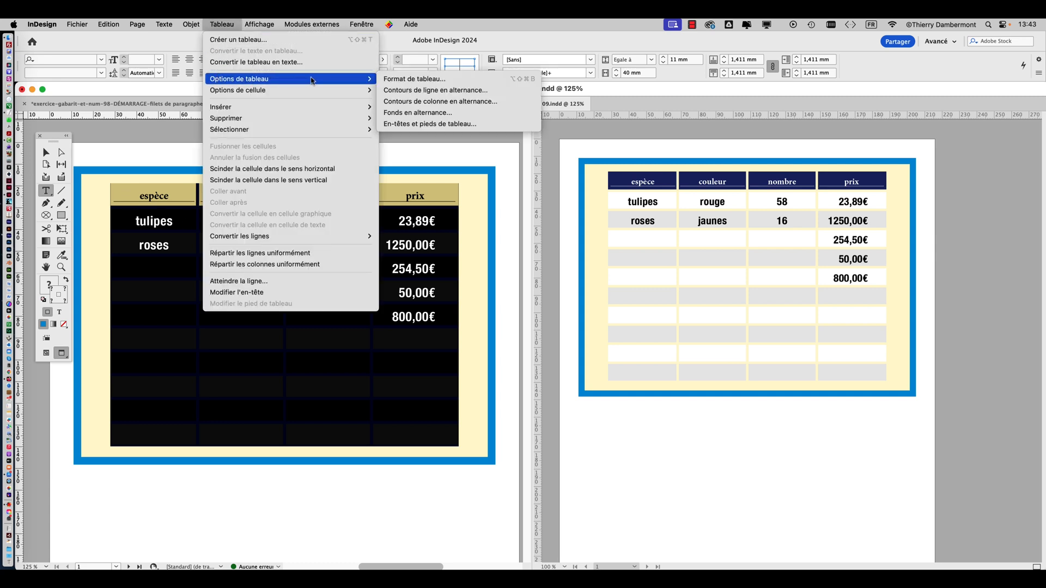
{"action": "left_click", "coordinate": [435, 112]}
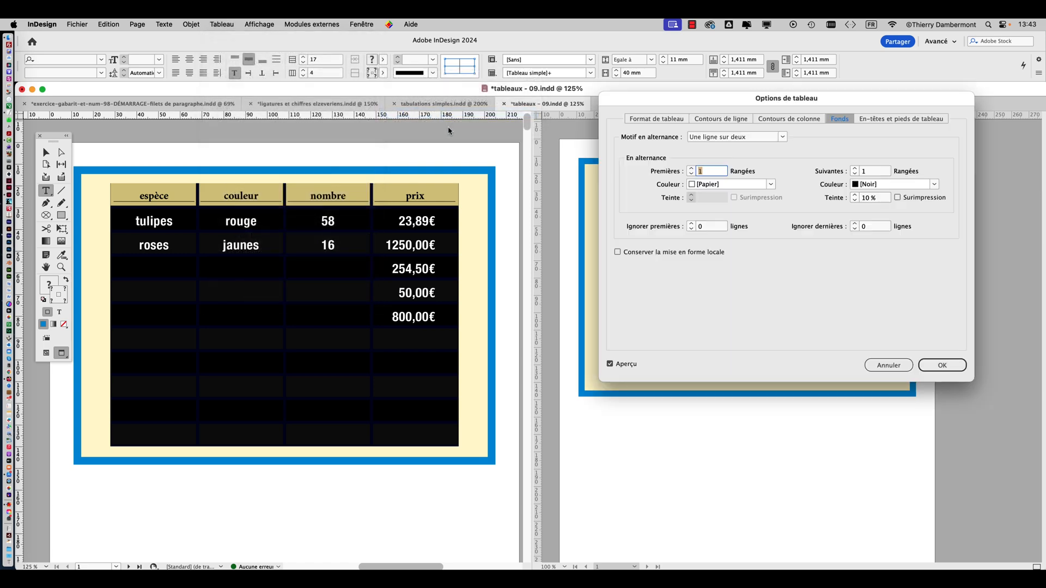
{"action": "left_click_drag", "start_coordinate": [661, 100], "coordinate": [284, 175]}
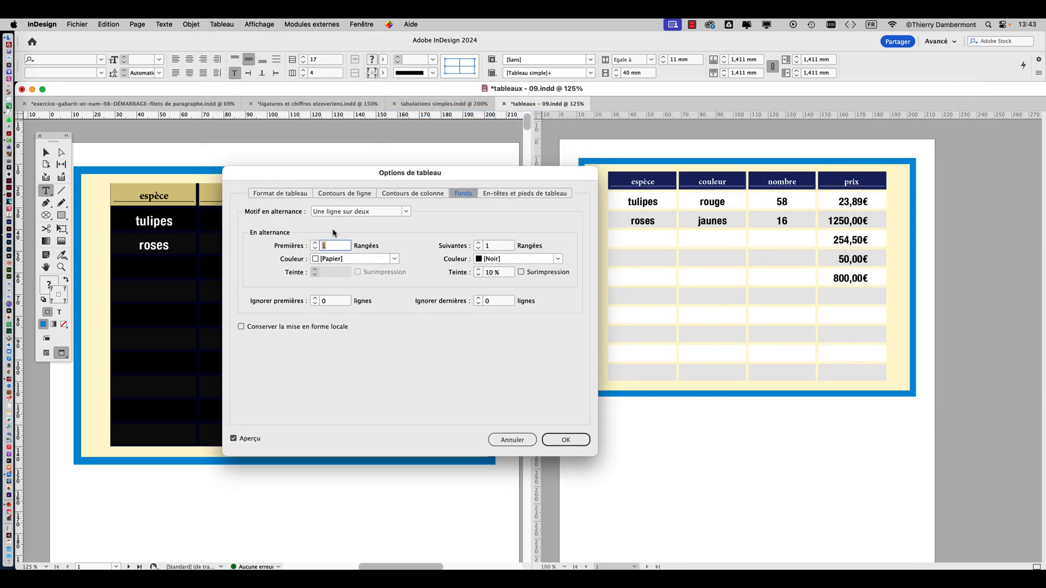
{"action": "left_click", "coordinate": [393, 260]}
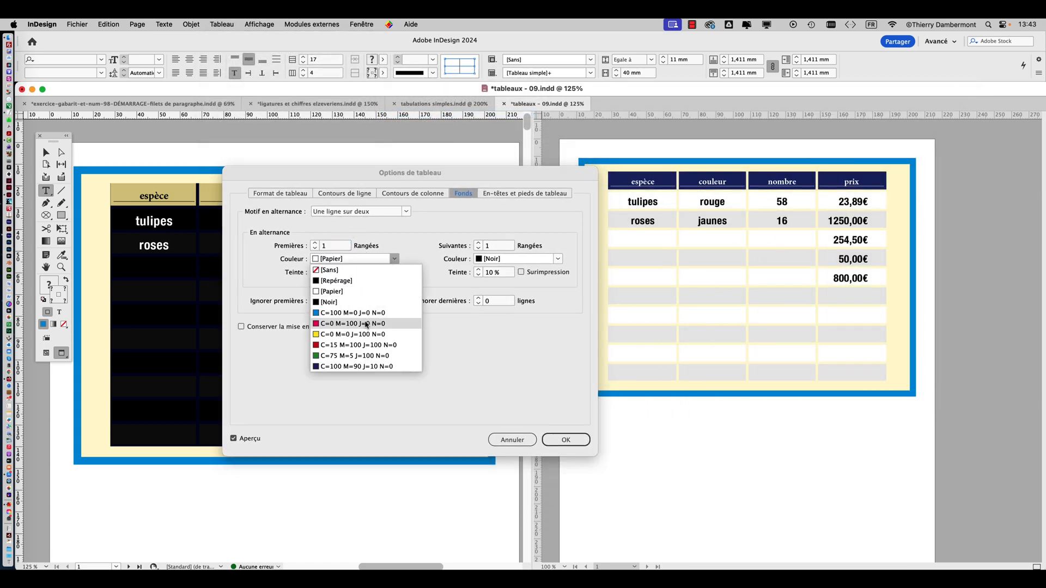
{"action": "left_click", "coordinate": [349, 313]}
{"action": "left_click_drag", "start_coordinate": [374, 182], "coordinate": [651, 397]}
{"action": "left_click", "coordinate": [620, 483]}
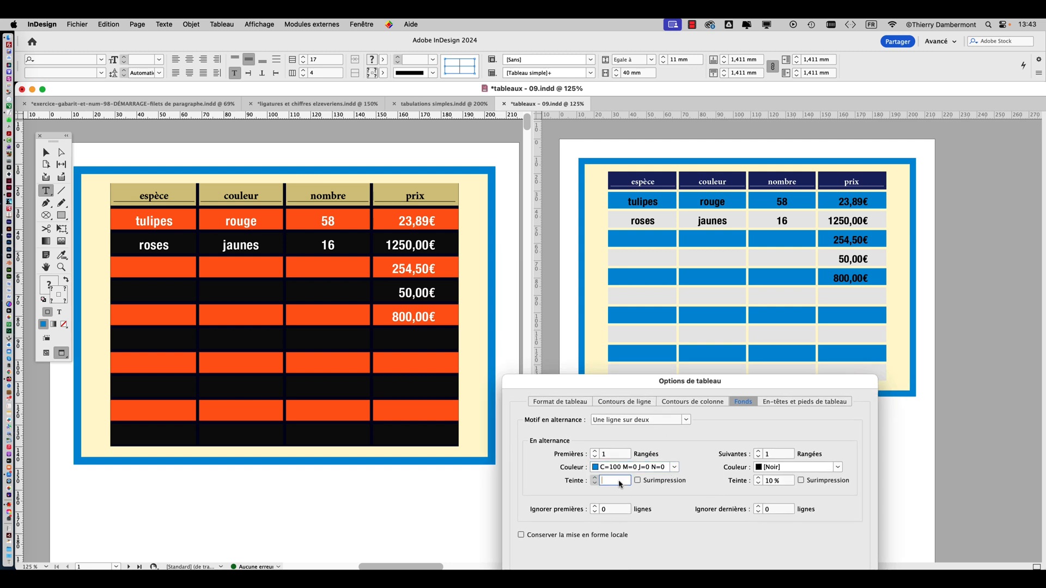
{"action": "type", "text": "20"}
{"action": "key", "text": "Tab"}
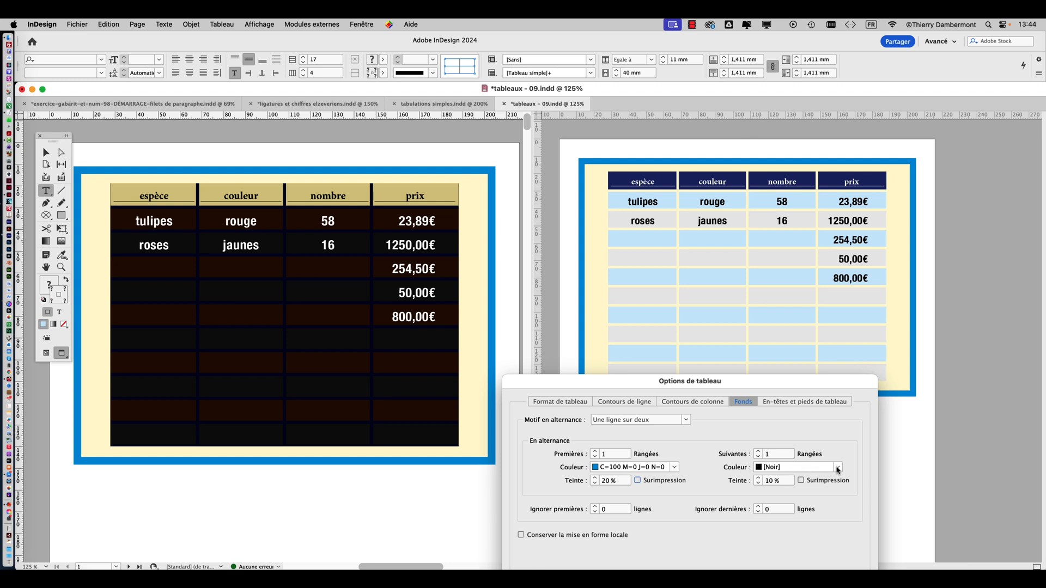
Try the colour C=15 M=100 J=100 N=0 with a 30% tint on the following alternate rows
{"action": "left_click", "coordinate": [837, 470]}
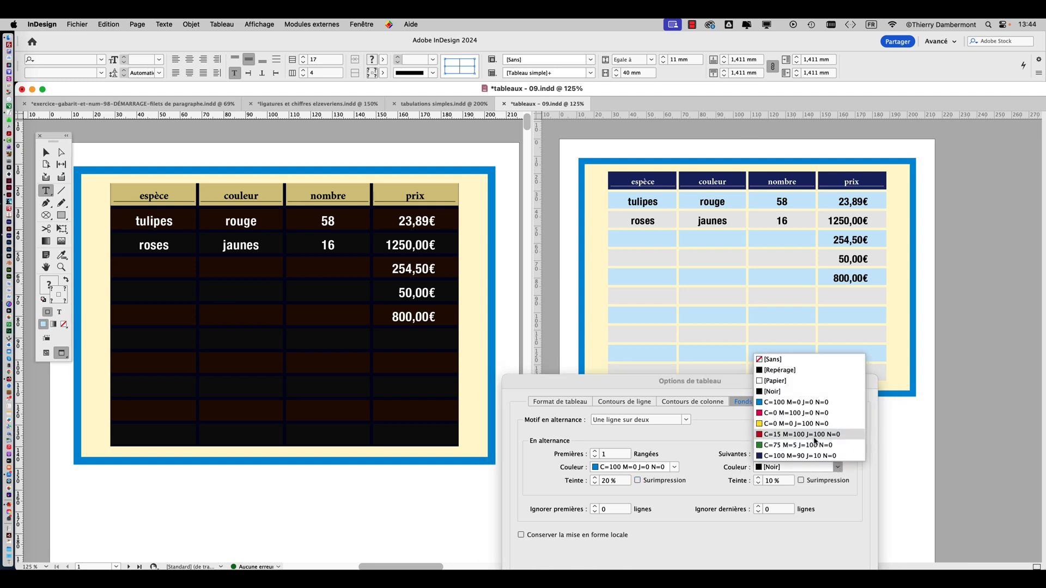
{"action": "left_click", "coordinate": [816, 442]}
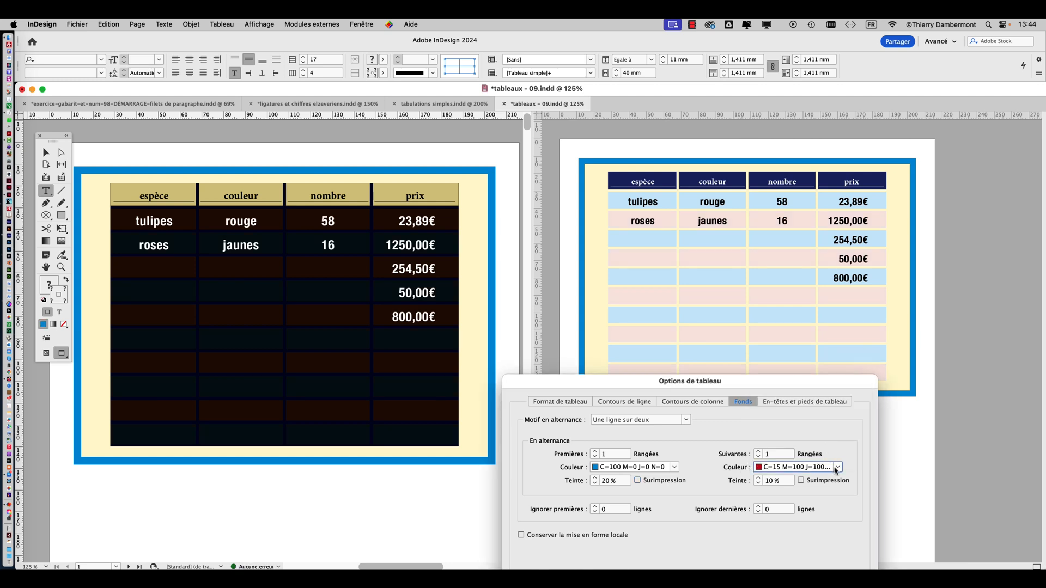
{"action": "left_click", "coordinate": [837, 468]}
{"action": "left_click", "coordinate": [850, 474]}
{"action": "left_click", "coordinate": [776, 482]}
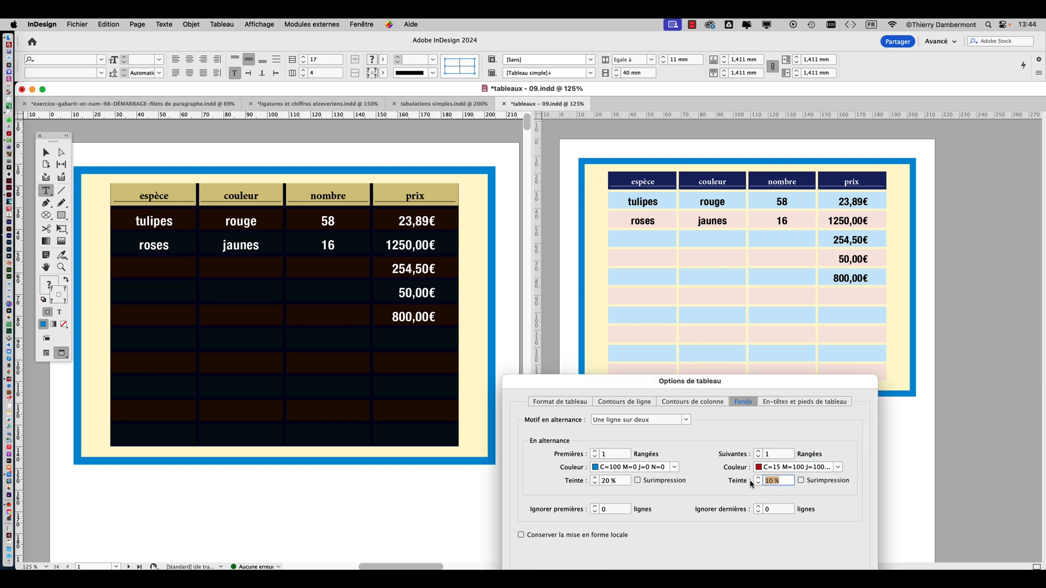
{"action": "type", "text": "30"}
{"action": "key", "text": "Tab"}
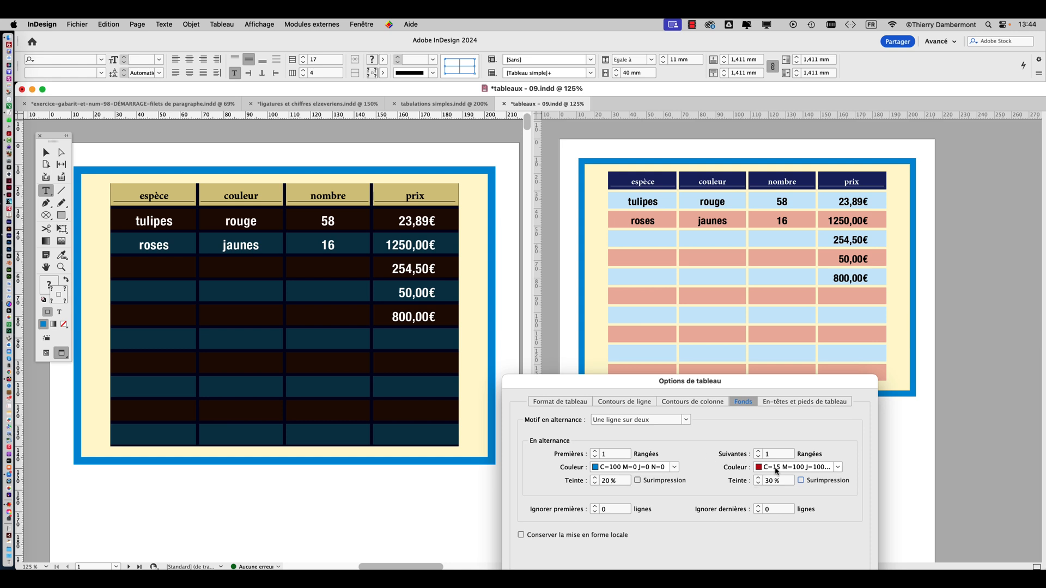
Set the following rows' colour to C=100 M=0 J=0 N=0, trying tints of 50% and 40% before settling on 30%
{"action": "left_click", "coordinate": [778, 470]}
{"action": "left_click", "coordinate": [781, 404]}
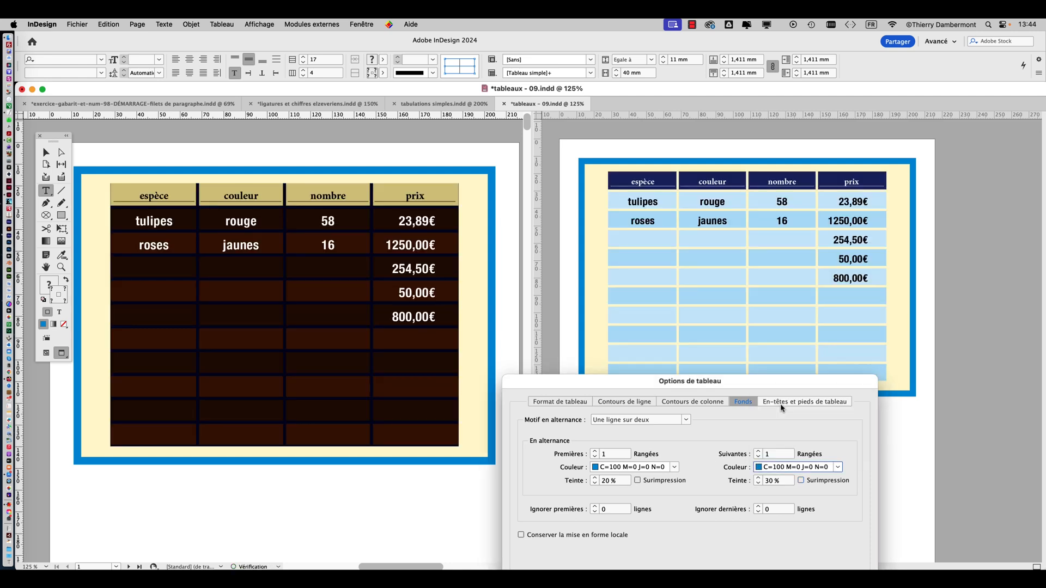
{"action": "left_click_drag", "start_coordinate": [790, 482], "coordinate": [752, 485]}
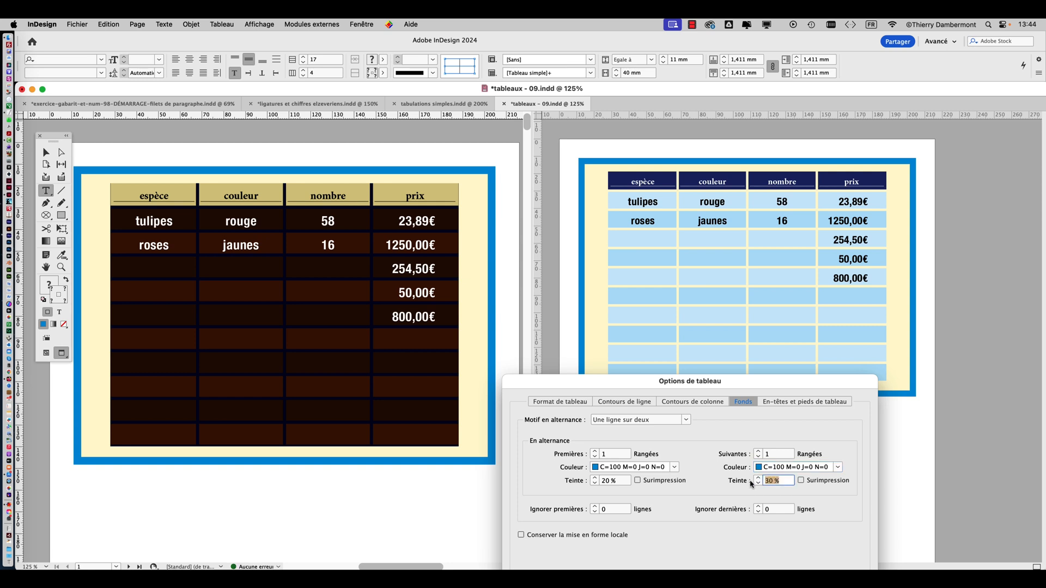
{"action": "type", "text": "50"}
{"action": "key", "text": "Tab"}
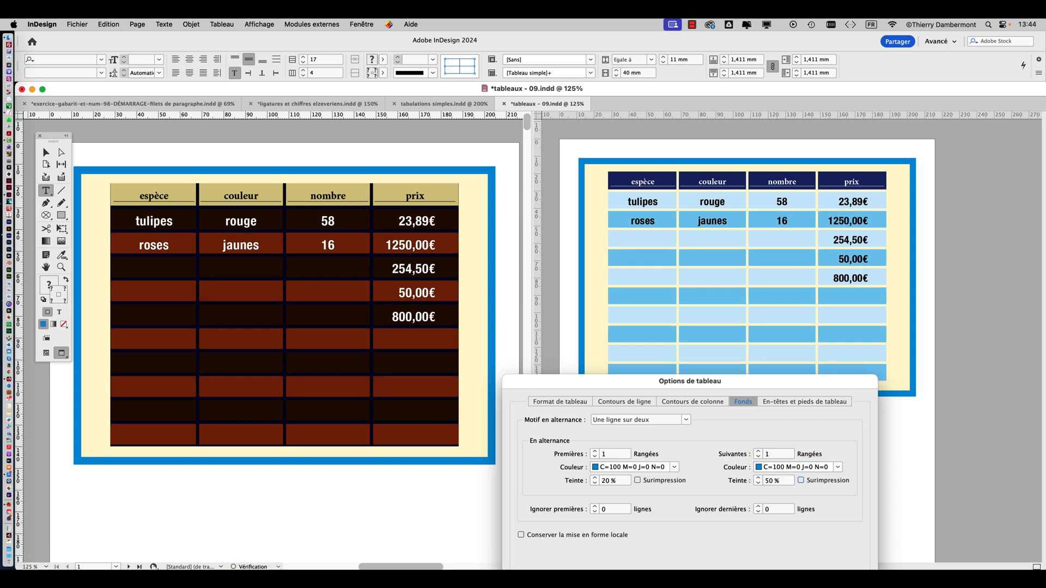
{"action": "left_click_drag", "start_coordinate": [779, 484], "coordinate": [761, 482]}
{"action": "type", "text": "40"}
{"action": "key", "text": "Tab"}
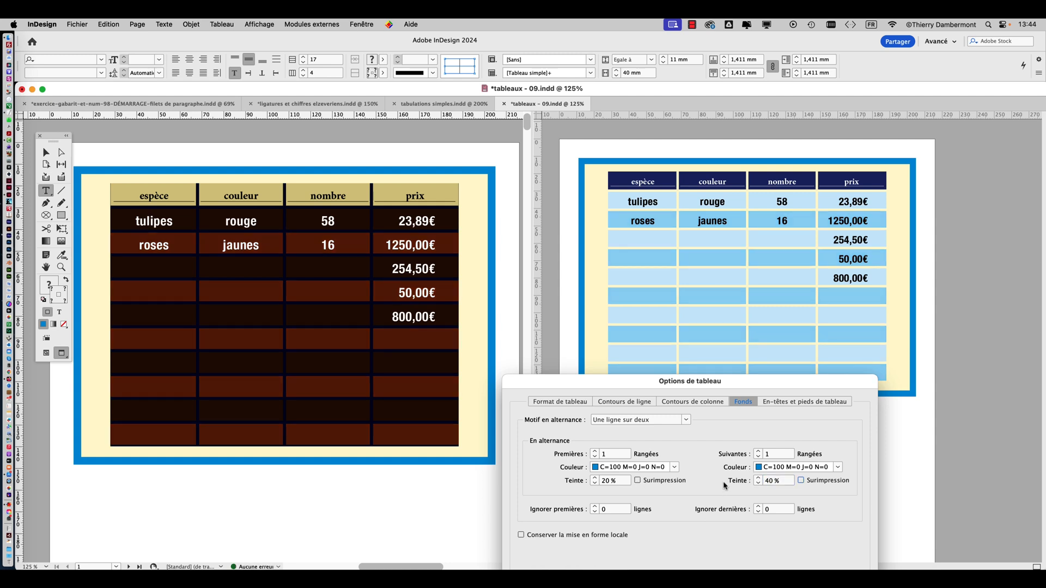
{"action": "left_click_drag", "start_coordinate": [778, 482], "coordinate": [761, 481]}
{"action": "key", "text": "Tab"}
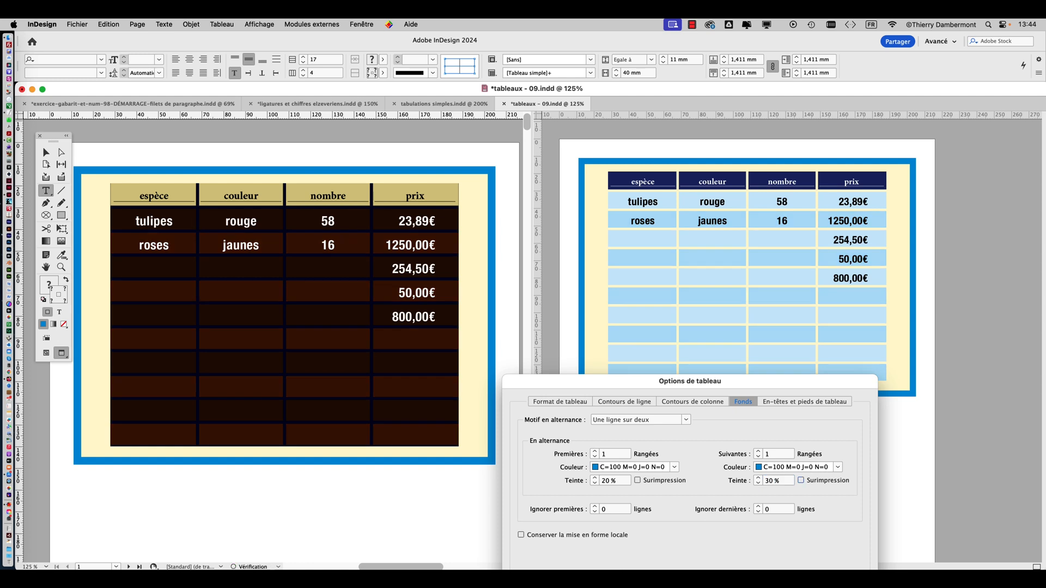
Lower the first rows' tint to 15%, confirm the table options and deselect the table
{"action": "double_click", "coordinate": [604, 482]}
{"action": "type", "text": "15"}
{"action": "key", "text": "Tab"}
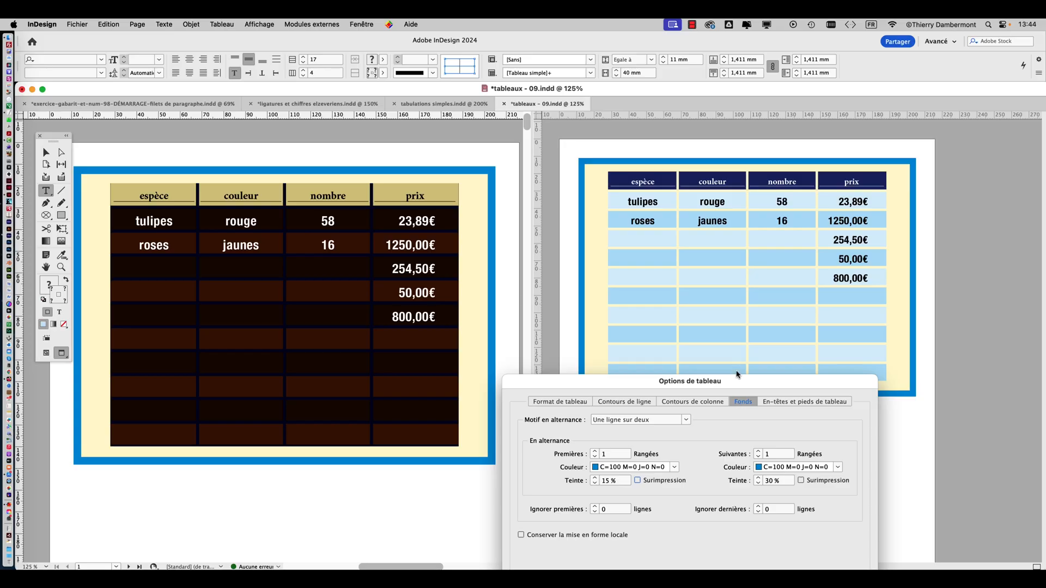
{"action": "left_click_drag", "start_coordinate": [736, 375], "coordinate": [647, 116]}
{"action": "left_click", "coordinate": [753, 387]}
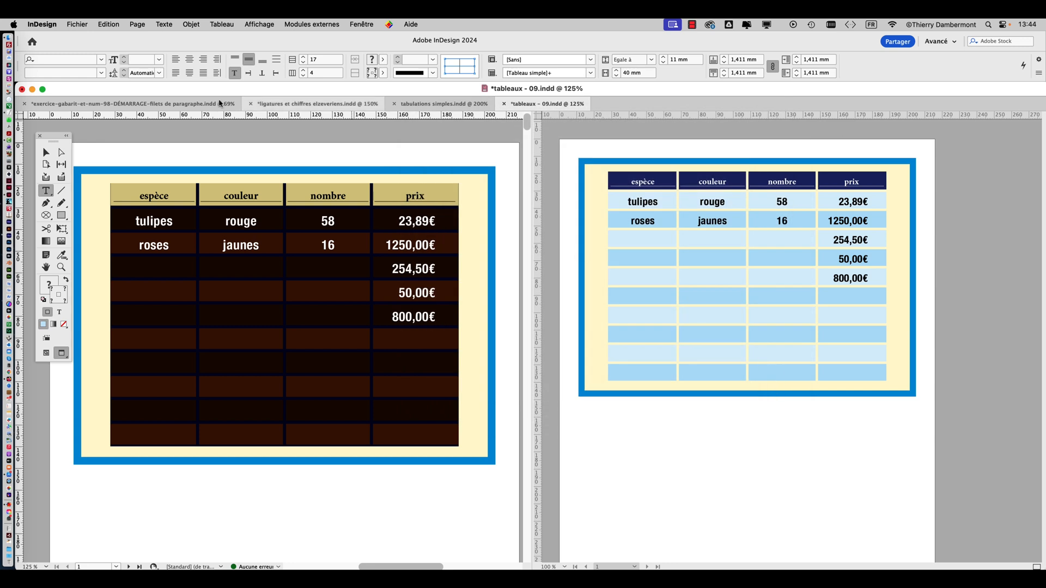
{"action": "key", "text": "Escape"}
{"action": "left_click", "coordinate": [219, 146]}
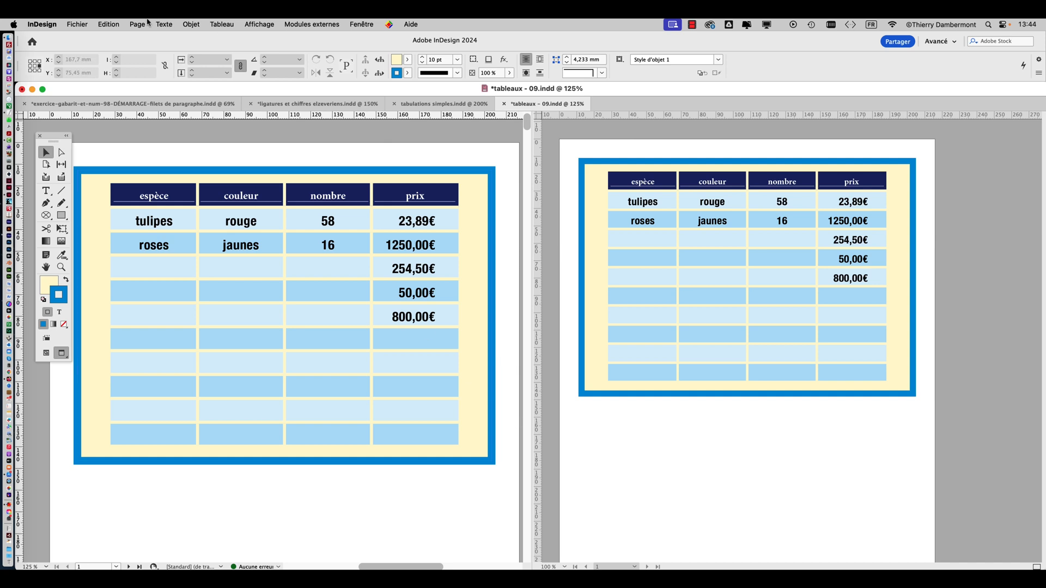
Save the document under the new name "tableaux - 10.indd" in the VENDREDI folder
{"action": "left_click", "coordinate": [66, 24]}
{"action": "left_click", "coordinate": [131, 116]}
{"action": "left_click", "coordinate": [590, 98]}
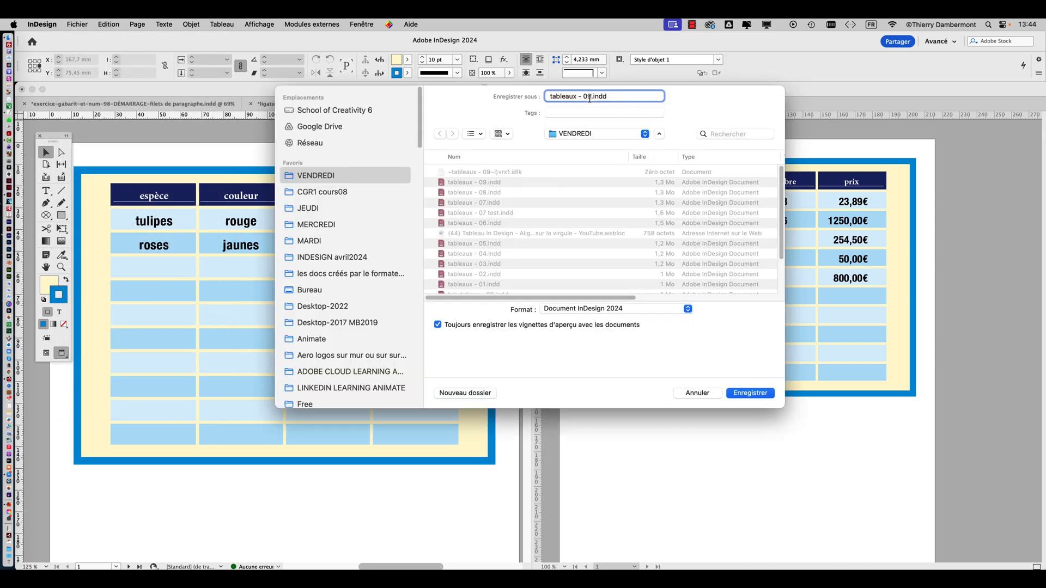
{"action": "key", "text": "BackSpace"}
{"action": "key", "text": "BackSpace"}
{"action": "type", "text": "1"}
{"action": "left_click", "coordinate": [751, 393]}
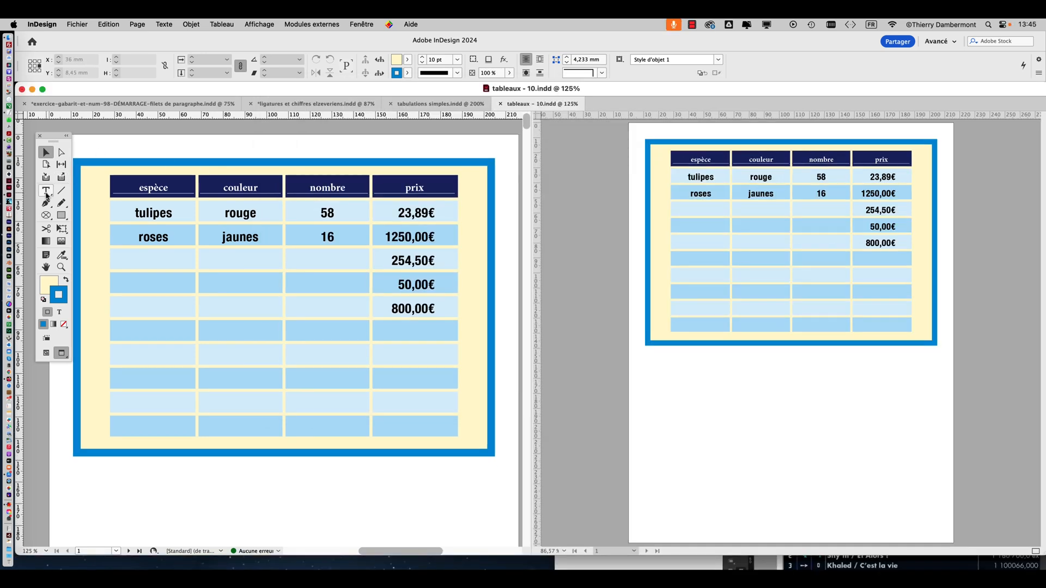
Select the entire flower table with the Type tool and open the table styles (Styles de tableau)
{"action": "left_click", "coordinate": [45, 191]}
{"action": "left_click", "coordinate": [109, 174]}
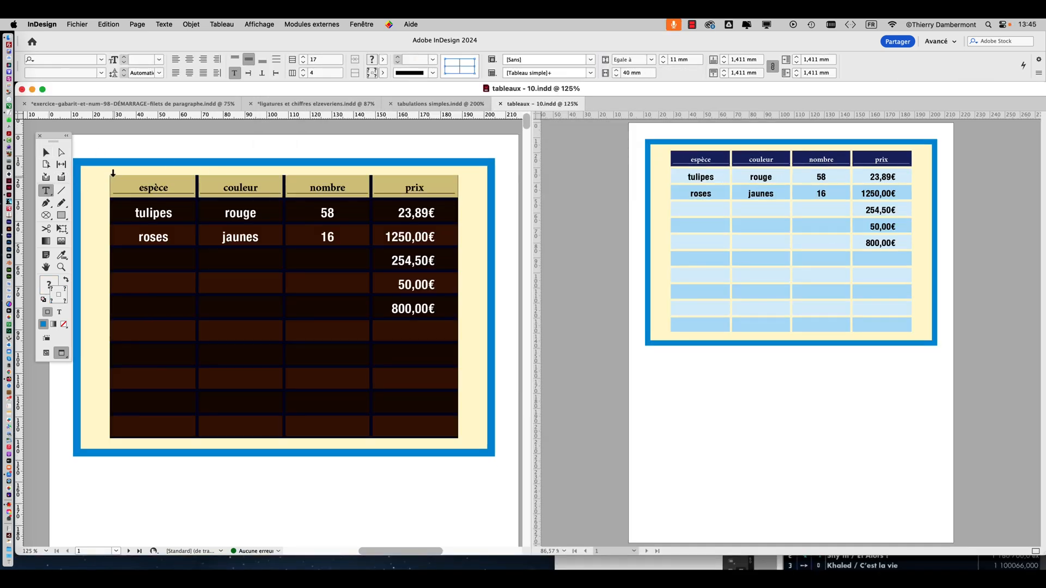
{"action": "left_click", "coordinate": [222, 24]}
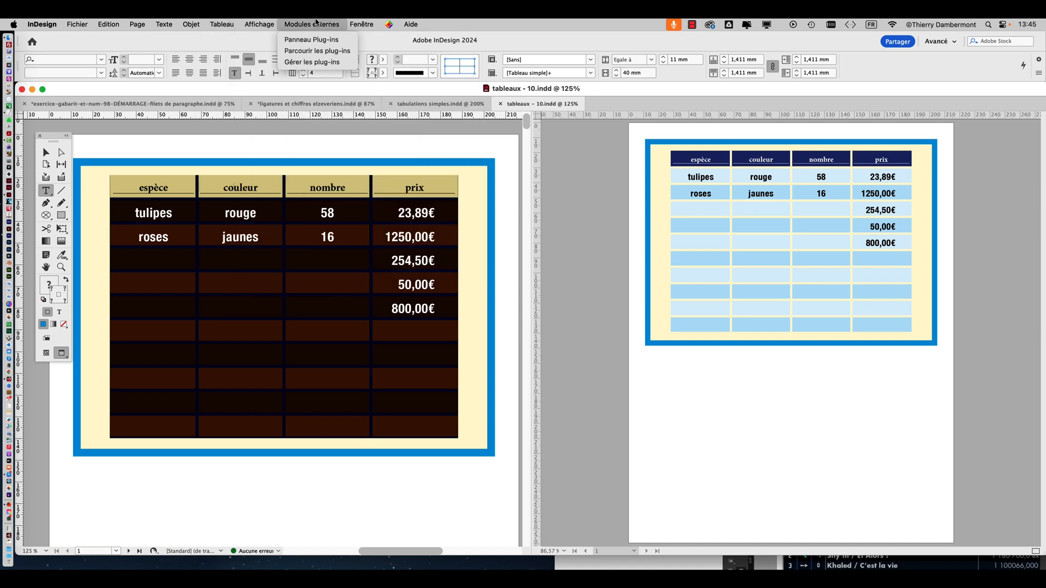
{"action": "mouse_move", "coordinate": [361, 24]}
{"action": "mouse_move", "coordinate": [406, 293]}
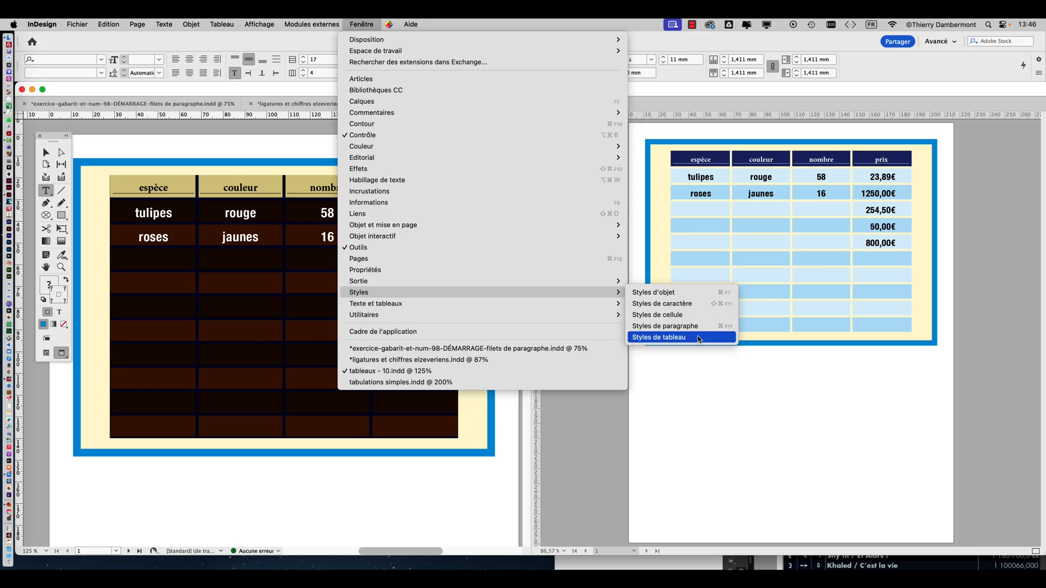
{"action": "left_click", "coordinate": [696, 334]}
{"action": "left_click", "coordinate": [361, 24]}
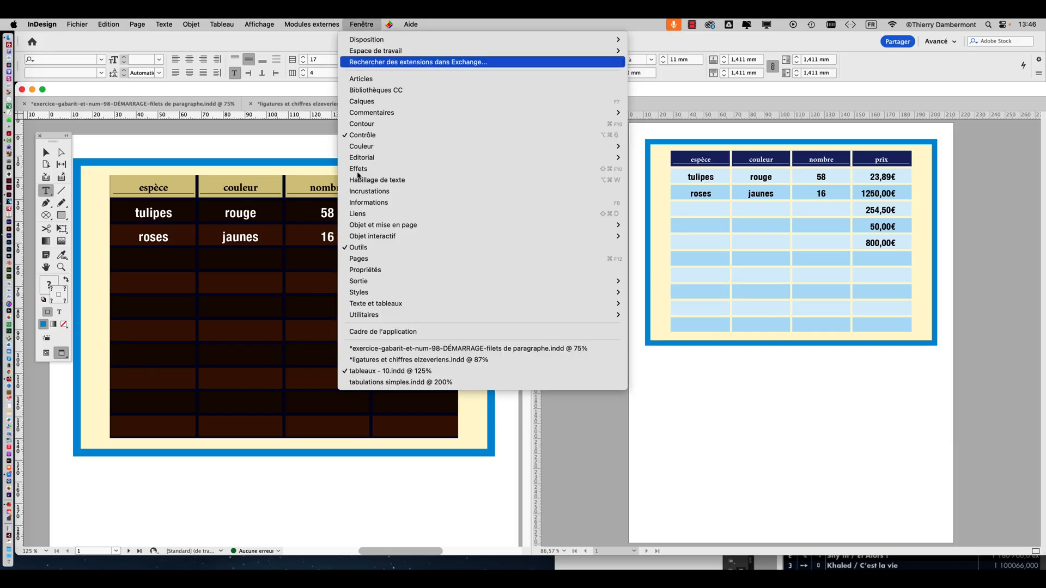
{"action": "mouse_move", "coordinate": [507, 294]}
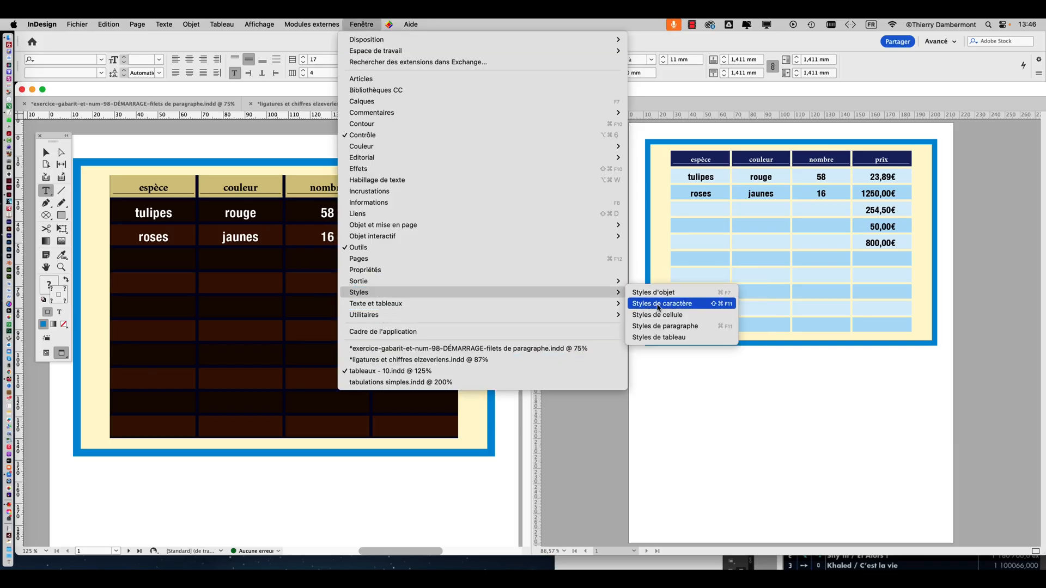
{"action": "left_click", "coordinate": [659, 337]}
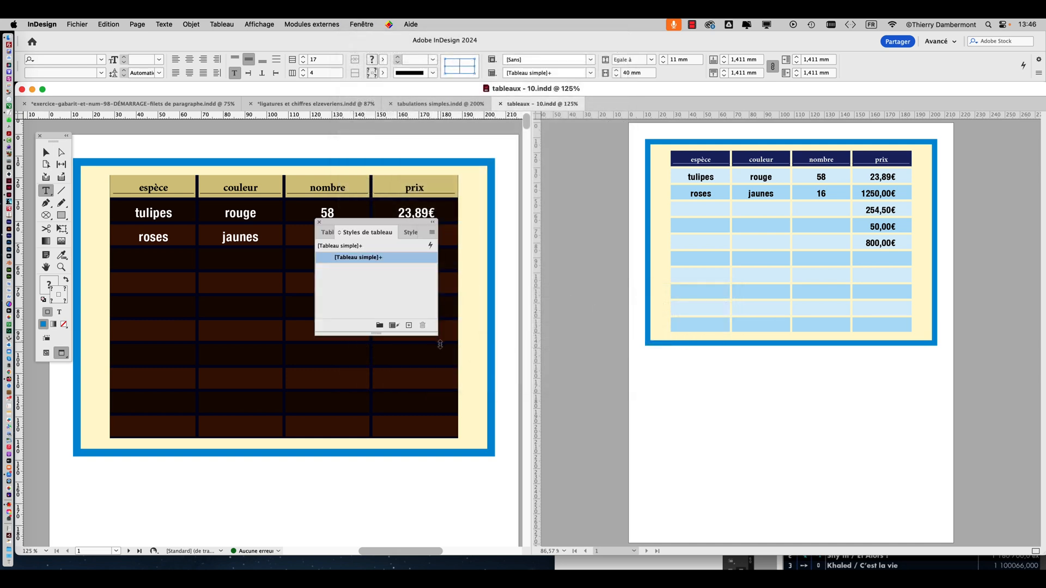
Enlarge the styles panel and switch from the table styles to the cell styles (Styles de cellule)
{"action": "left_click_drag", "start_coordinate": [437, 336], "coordinate": [880, 425]}
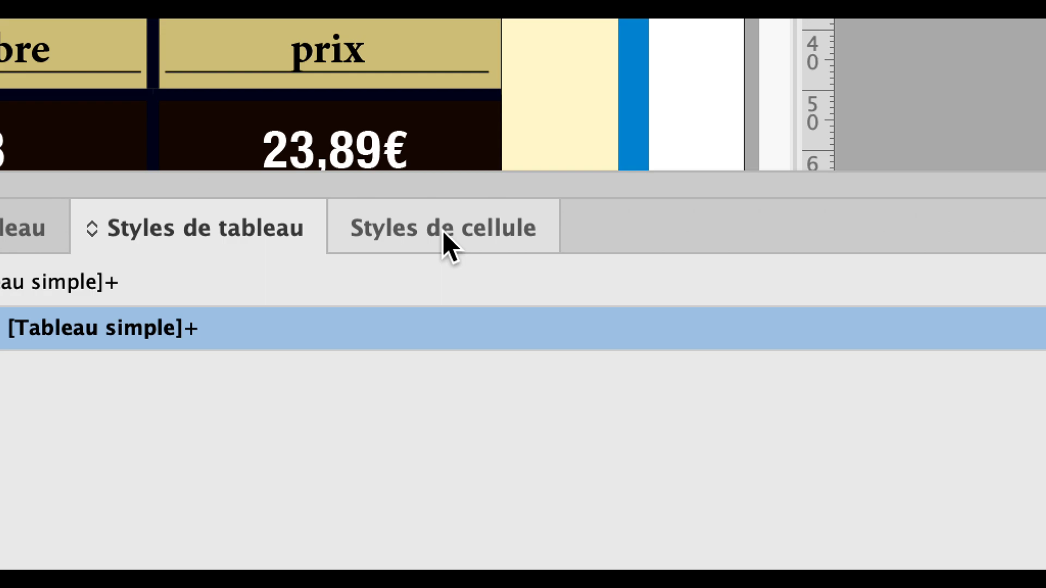
{"action": "left_click", "coordinate": [442, 230]}
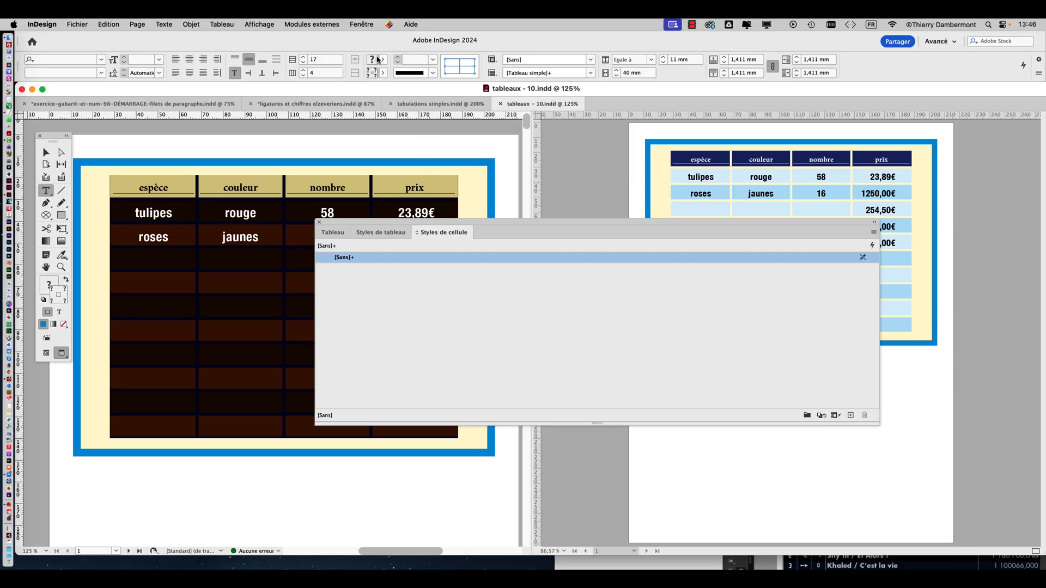
{"action": "left_click", "coordinate": [356, 23]}
{"action": "mouse_move", "coordinate": [395, 293]}
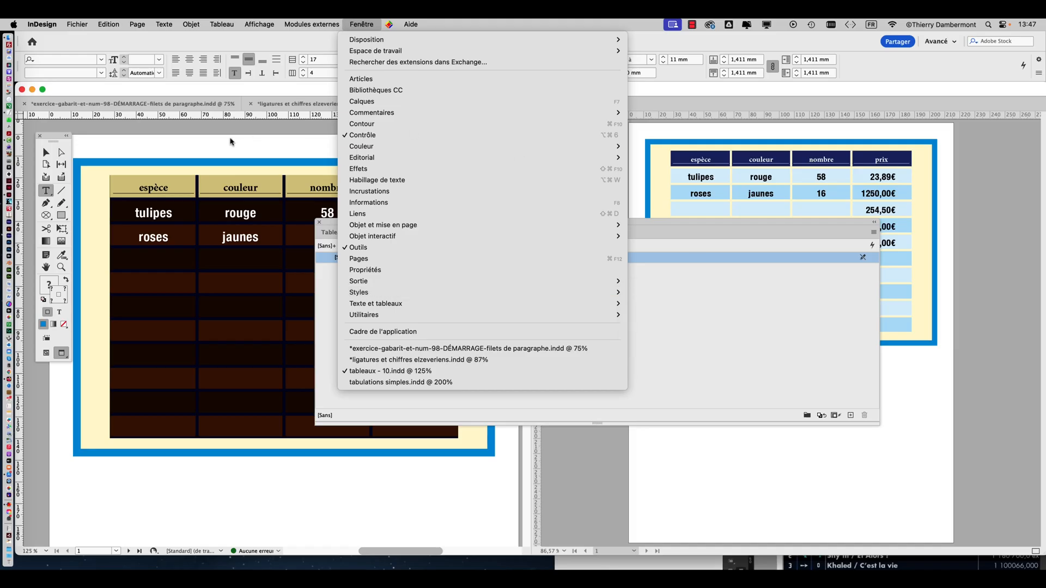
{"action": "left_click", "coordinate": [238, 132]}
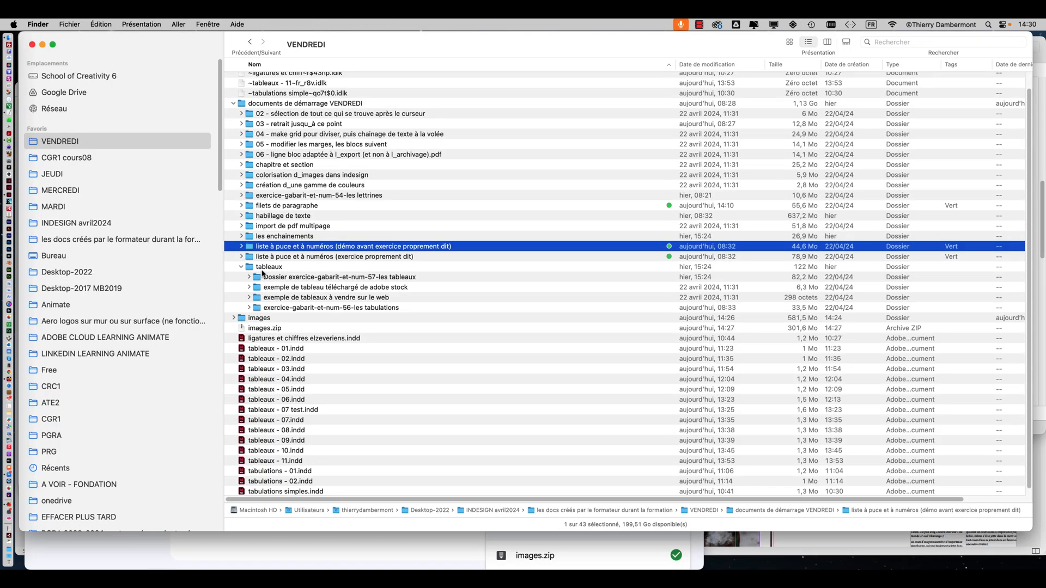
Switch to Finder, open the "tableaux" folder and look through "exercice-gabarit-et-num-56-les tabulations", collapsing it again
{"action": "left_click", "coordinate": [263, 267]}
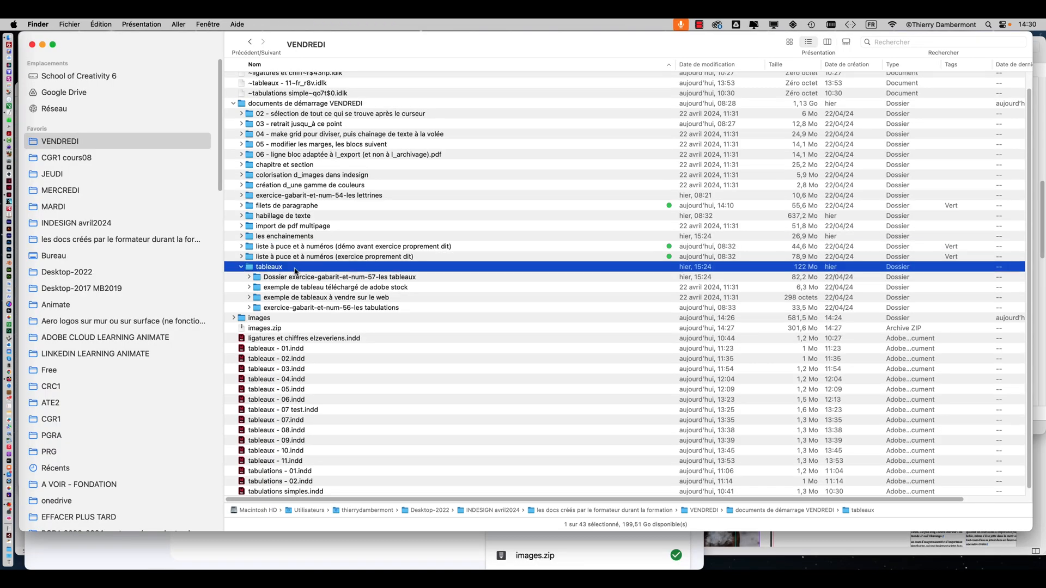
{"action": "double_click", "coordinate": [294, 270]}
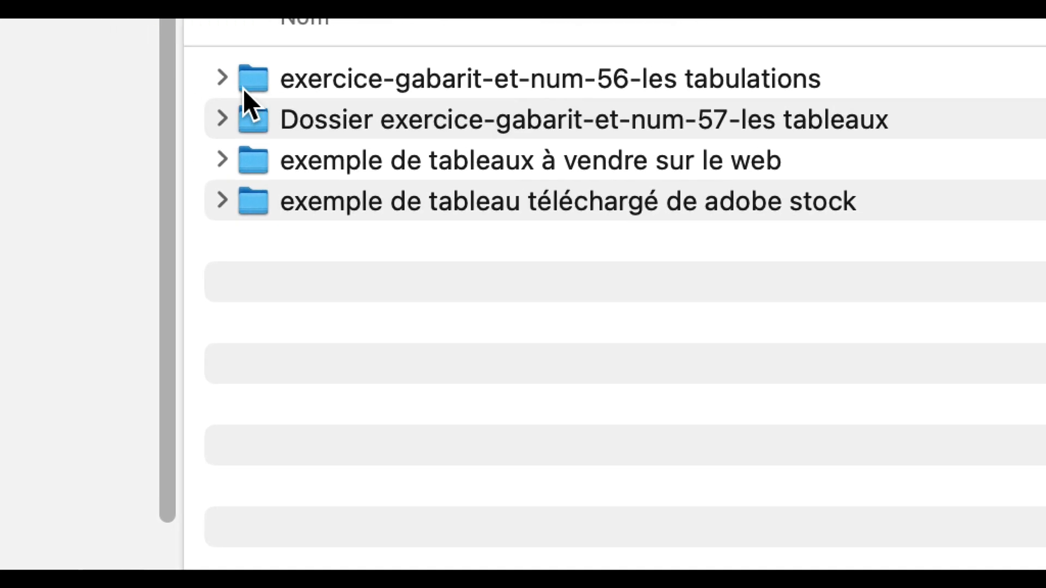
{"action": "left_click", "coordinate": [241, 89]}
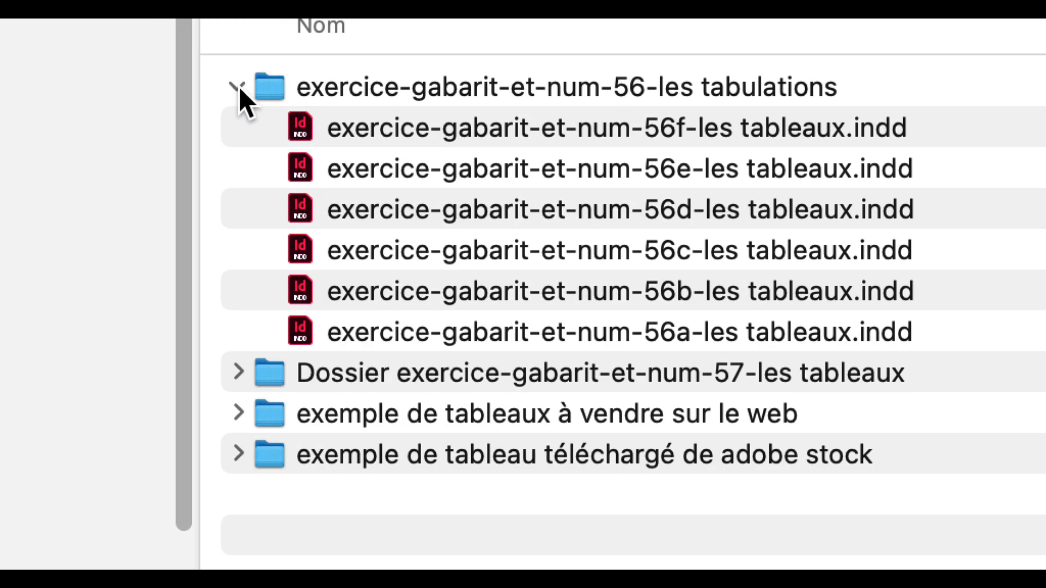
{"action": "left_click", "coordinate": [239, 88]}
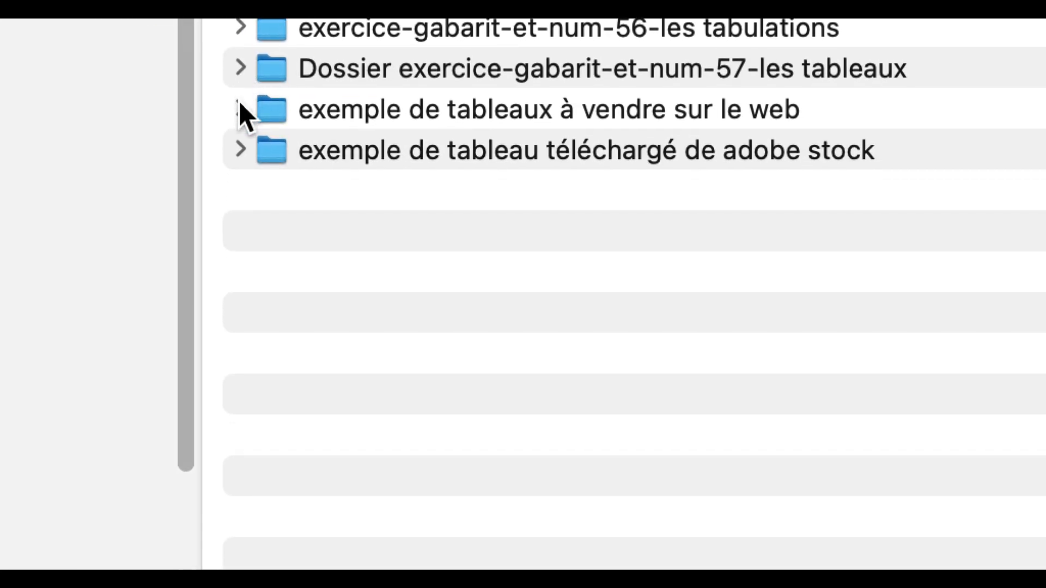
Open the "10 Amazing Table Styles for Adobe InDesign" web link from "exemple de tableaux à vendre sur le web" and widen the browser window
{"action": "left_click", "coordinate": [238, 154]}
{"action": "left_click", "coordinate": [403, 159]}
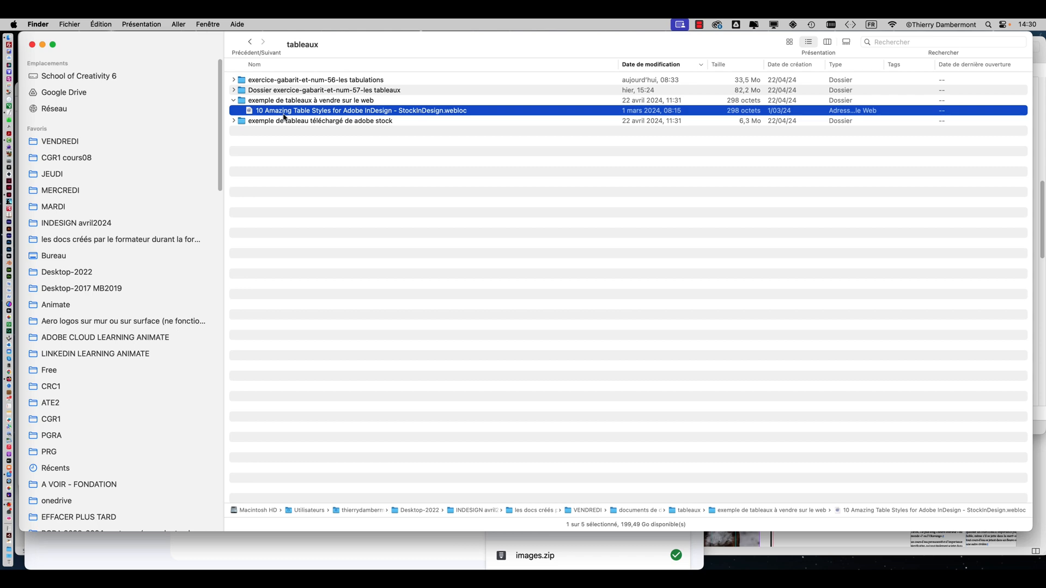
{"action": "double_click", "coordinate": [284, 112]}
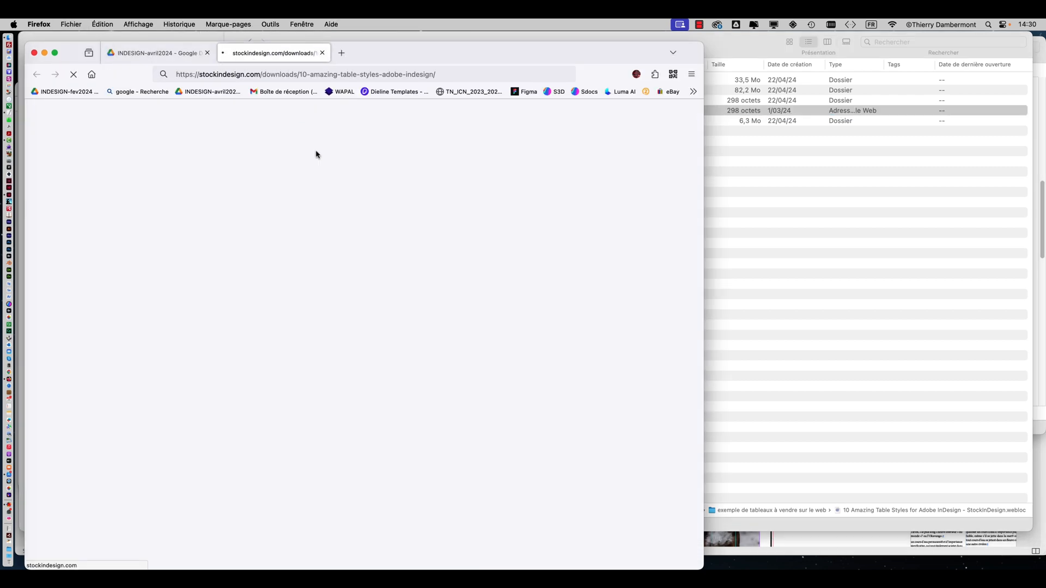
{"action": "left_click_drag", "start_coordinate": [698, 567], "coordinate": [1002, 555]}
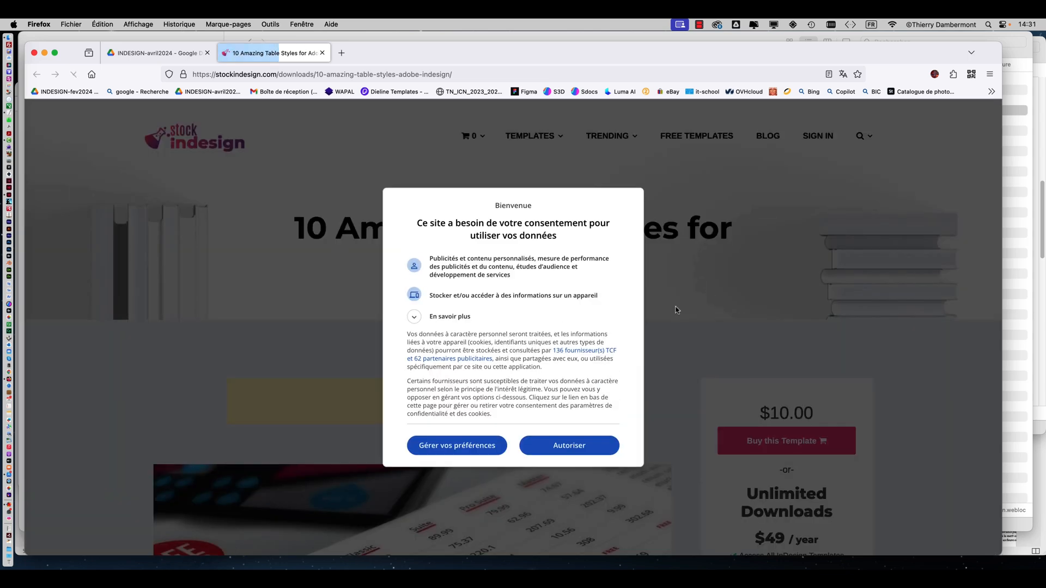
Examine the table style previews and the file information of the template on the StockInDesign page
{"action": "left_click", "coordinate": [572, 445]}
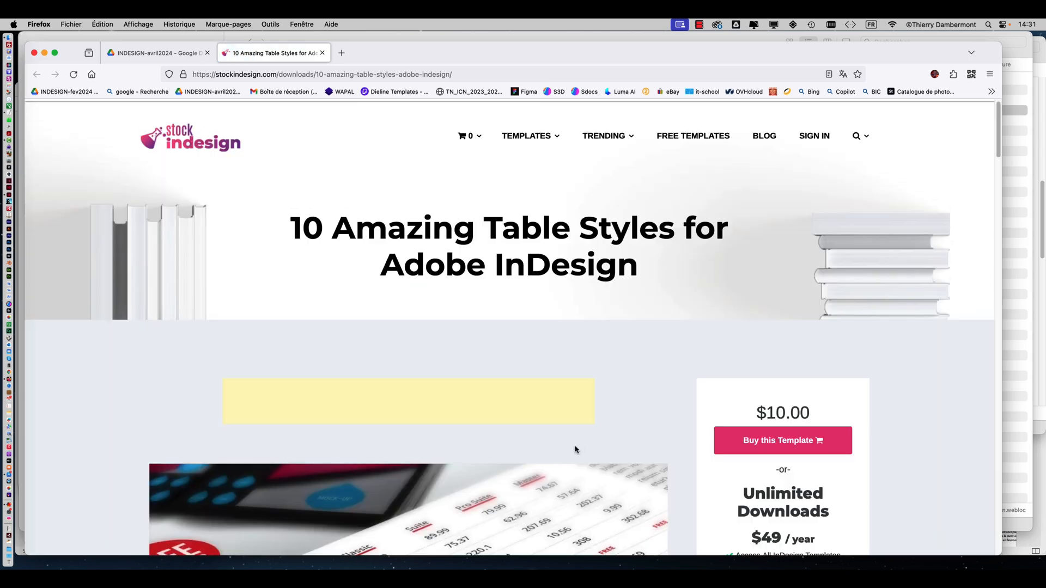
{"action": "scroll", "coordinate": [610, 386], "scroll_direction": "down", "scroll_amount": 3}
{"action": "scroll", "coordinate": [610, 386], "scroll_direction": "down", "scroll_amount": 2}
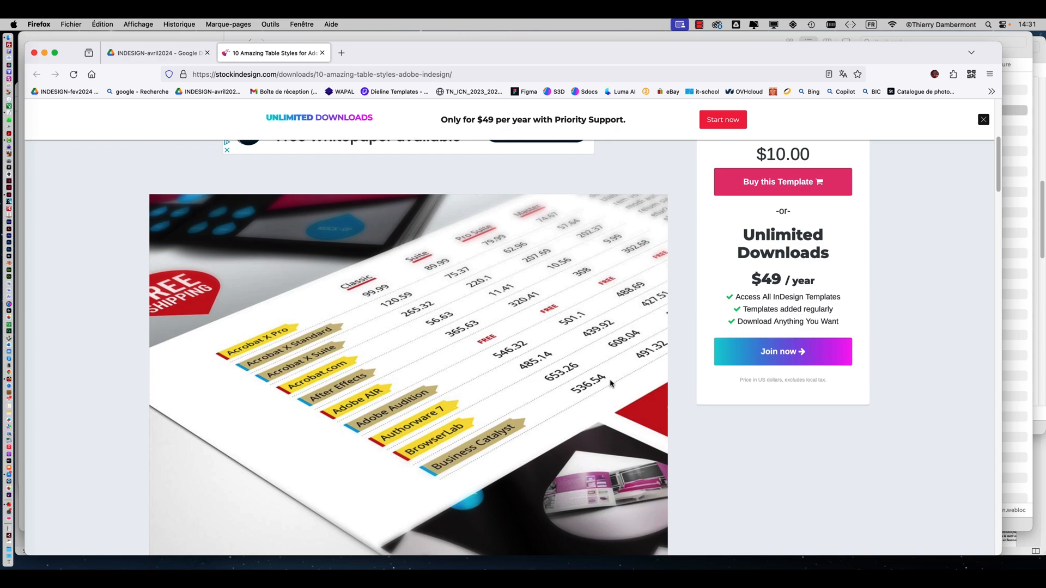
{"action": "scroll", "coordinate": [629, 345], "scroll_direction": "down", "scroll_amount": 1}
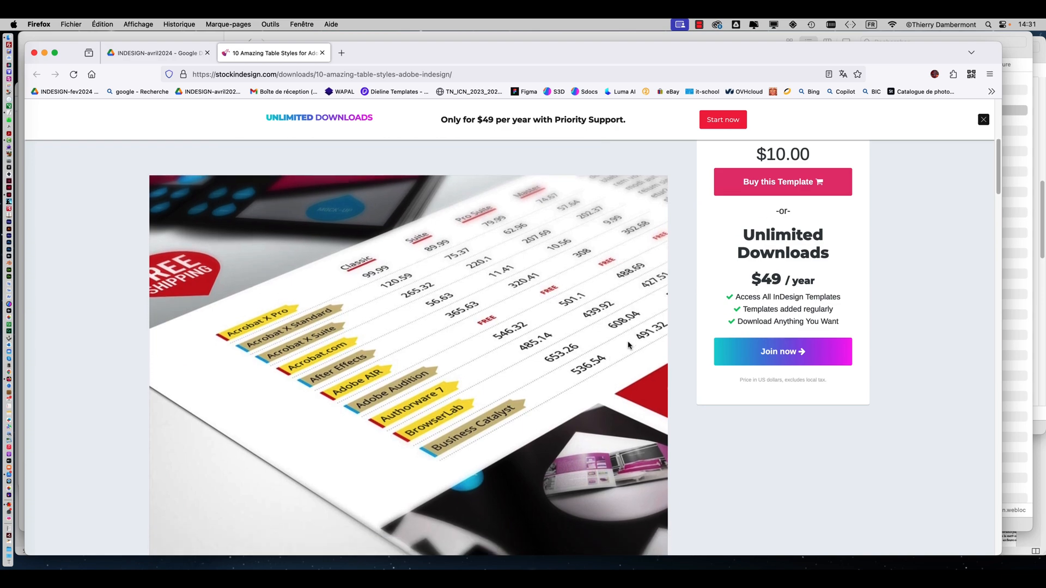
{"action": "scroll", "coordinate": [629, 345], "scroll_direction": "down", "scroll_amount": 4}
{"action": "scroll", "coordinate": [630, 345], "scroll_direction": "up", "scroll_amount": 8}
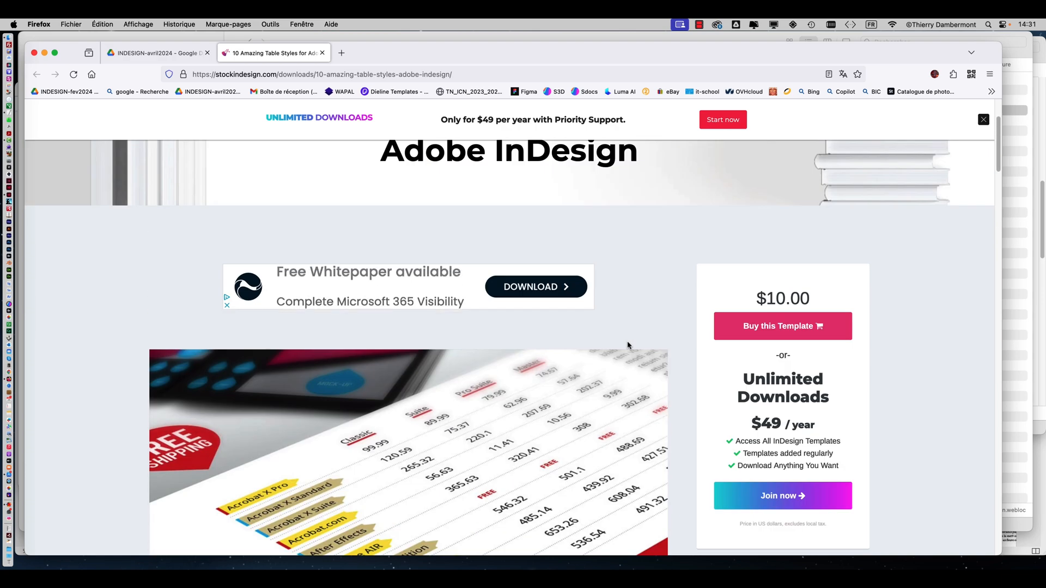
{"action": "scroll", "coordinate": [629, 345], "scroll_direction": "down", "scroll_amount": 2}
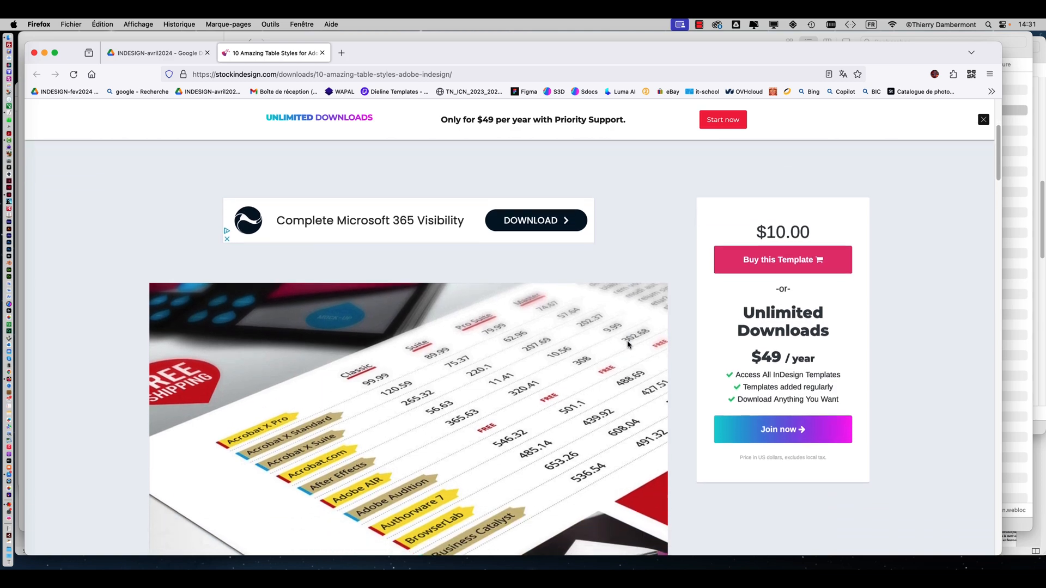
{"action": "scroll", "coordinate": [629, 345], "scroll_direction": "down", "scroll_amount": 9}
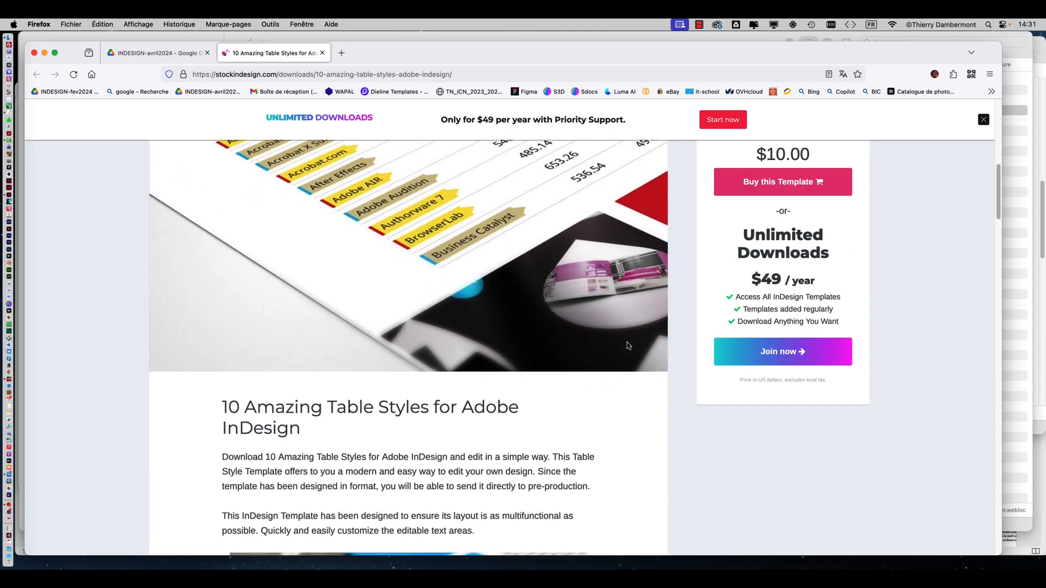
{"action": "scroll", "coordinate": [630, 345], "scroll_direction": "down", "scroll_amount": 16}
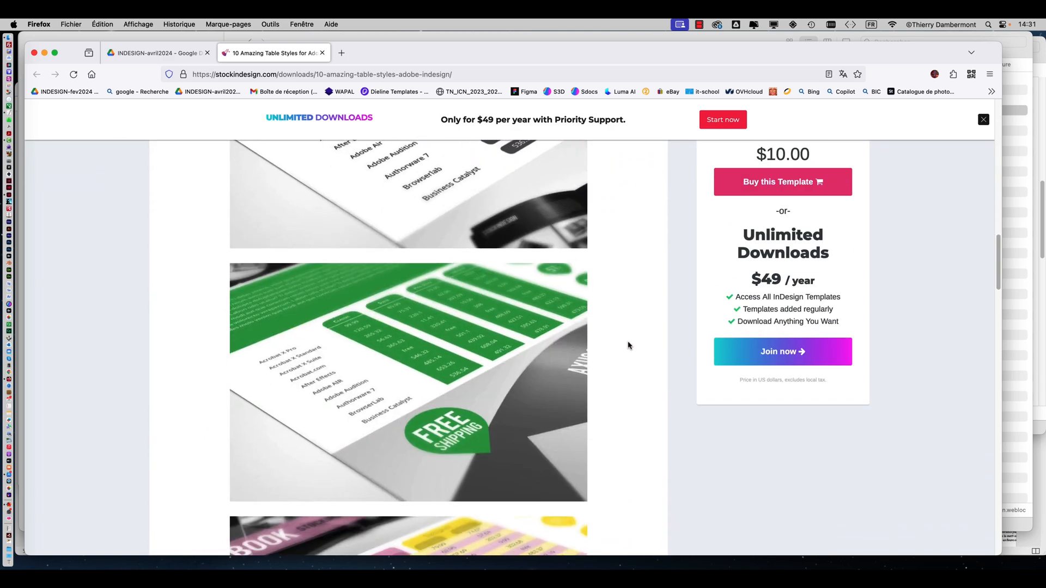
{"action": "scroll", "coordinate": [629, 345], "scroll_direction": "down", "scroll_amount": 9}
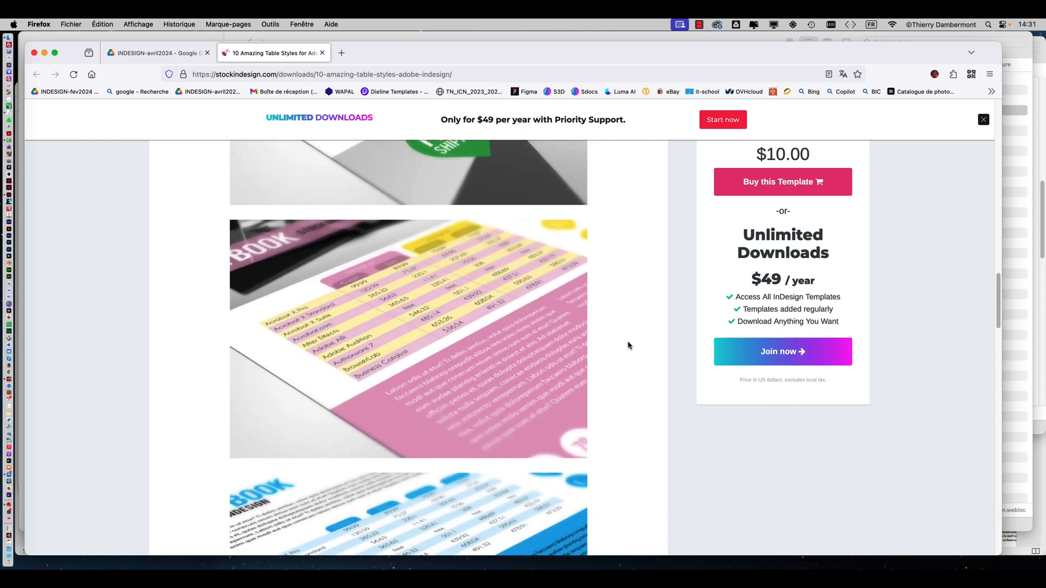
{"action": "scroll", "coordinate": [629, 344], "scroll_direction": "down", "scroll_amount": 12}
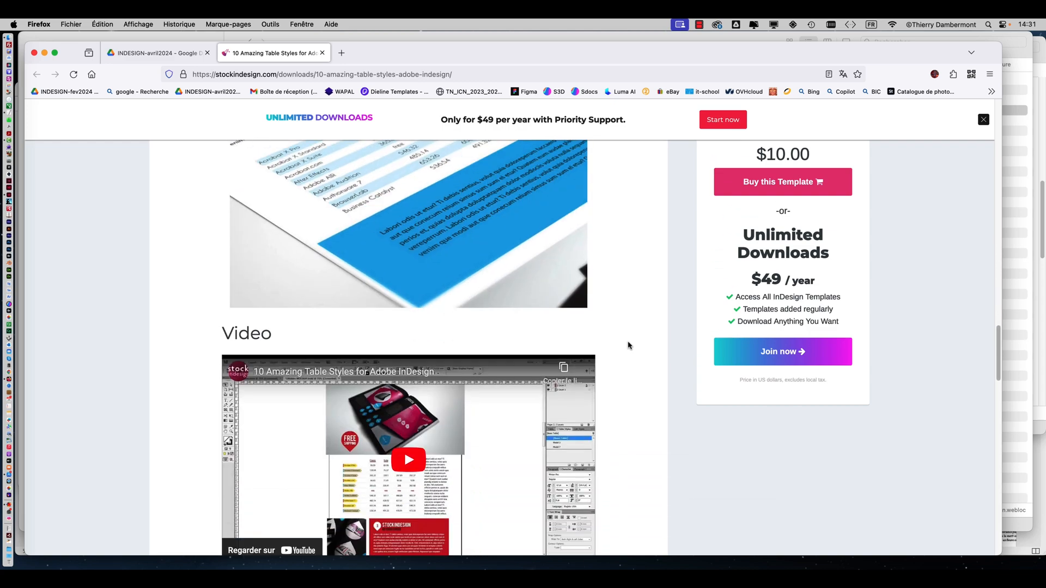
{"action": "scroll", "coordinate": [628, 346], "scroll_direction": "down", "scroll_amount": 14}
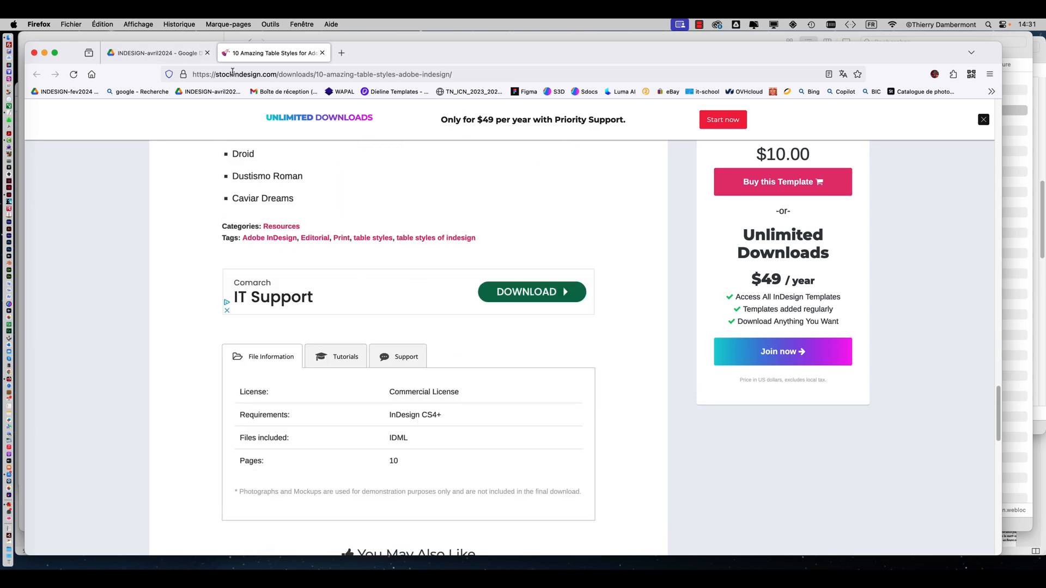
Return to Finder, expand "exemple de tableau téléchargé de adobe stock" and preview "Capture d'écran 2024-03-01 à 08.16.42.png"
{"action": "key", "text": "super+Tab"}
{"action": "left_click", "coordinate": [236, 121]}
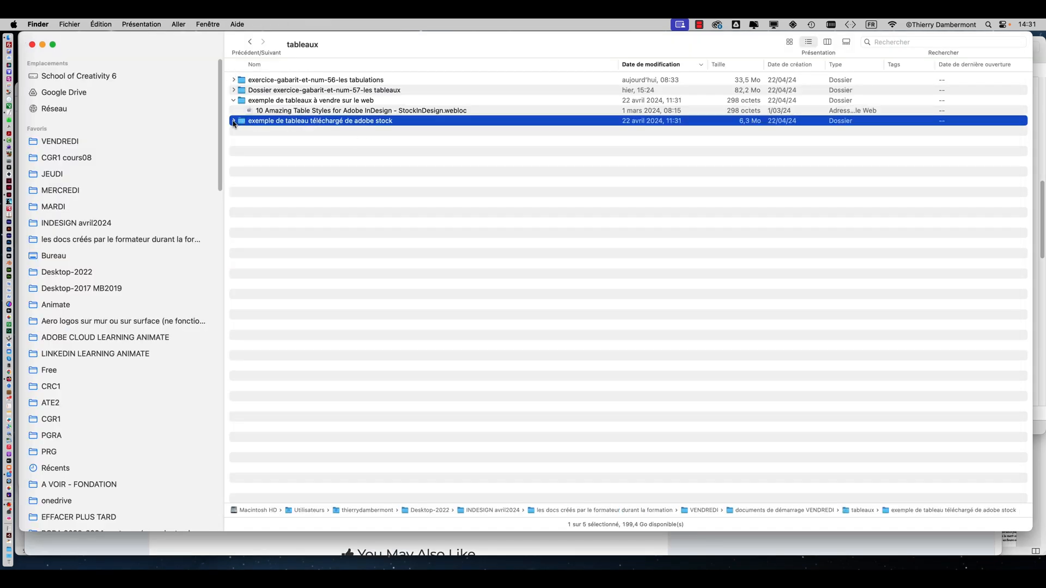
{"action": "left_click", "coordinate": [233, 121]}
{"action": "left_click", "coordinate": [274, 135]}
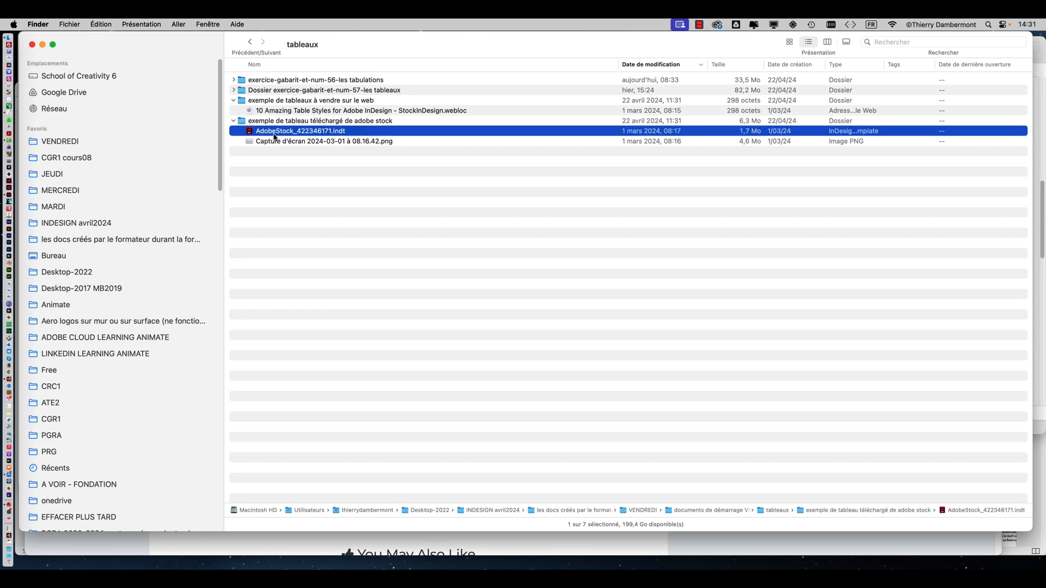
{"action": "left_click", "coordinate": [288, 142]}
{"action": "key", "text": "space"}
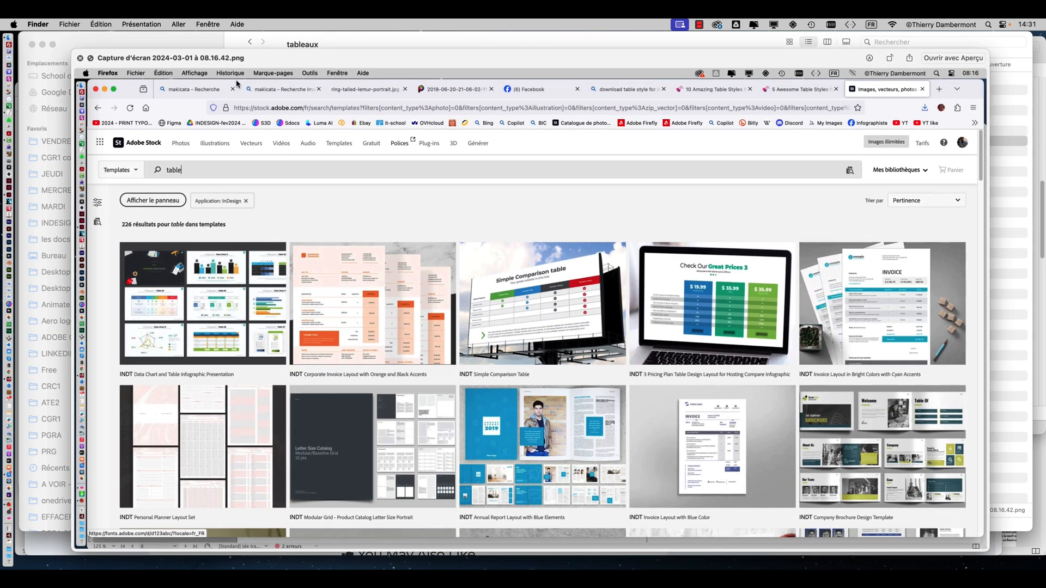
Reposition and enlarge the screenshot preview to examine the Adobe Stock table templates, close it and clear the file selection
{"action": "left_click_drag", "start_coordinate": [251, 63], "coordinate": [222, 23]}
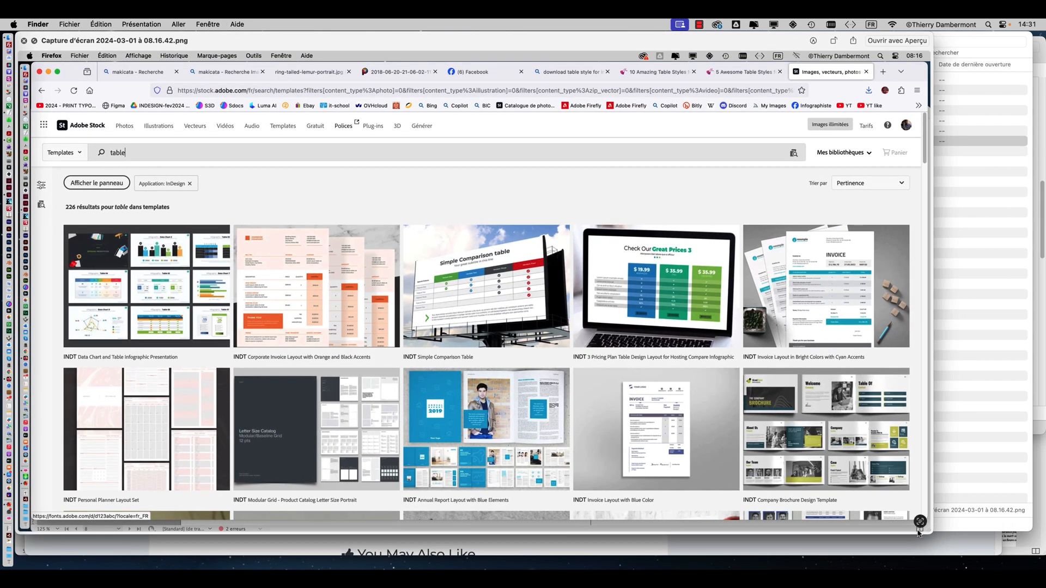
{"action": "left_click_drag", "start_coordinate": [927, 531], "coordinate": [1012, 562]}
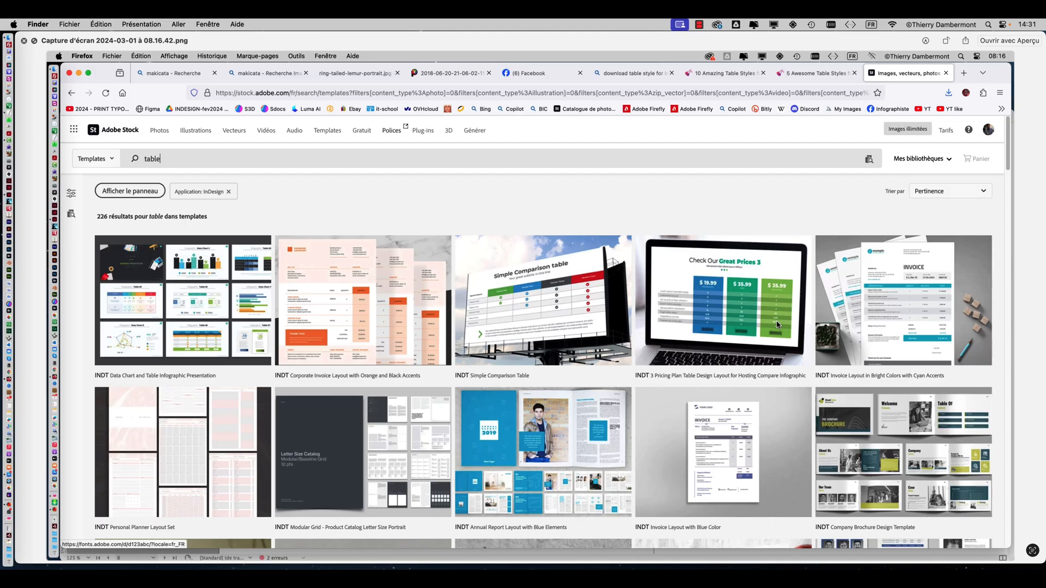
{"action": "left_click", "coordinate": [24, 41]}
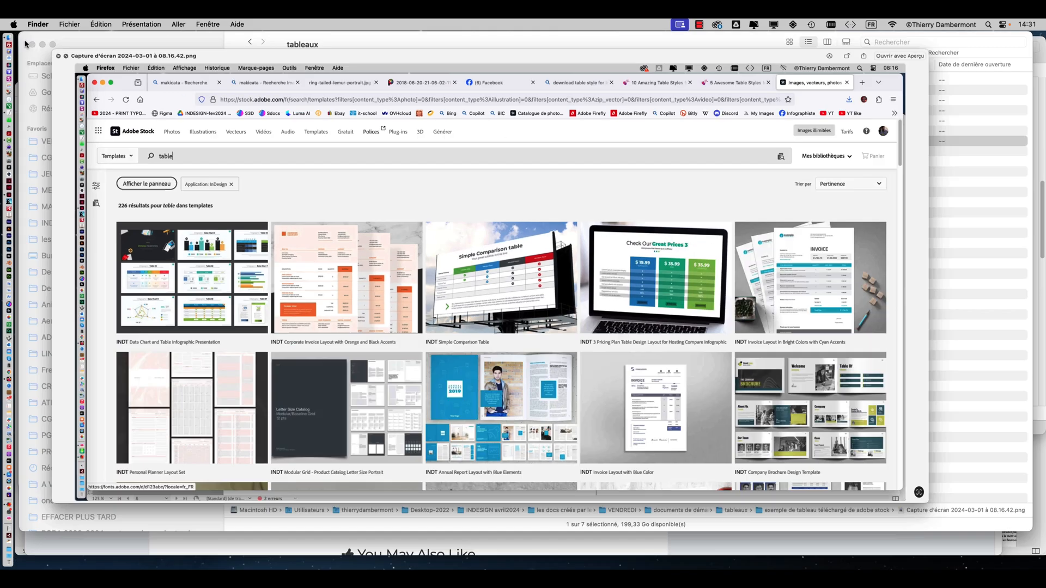
{"action": "left_click", "coordinate": [326, 166]}
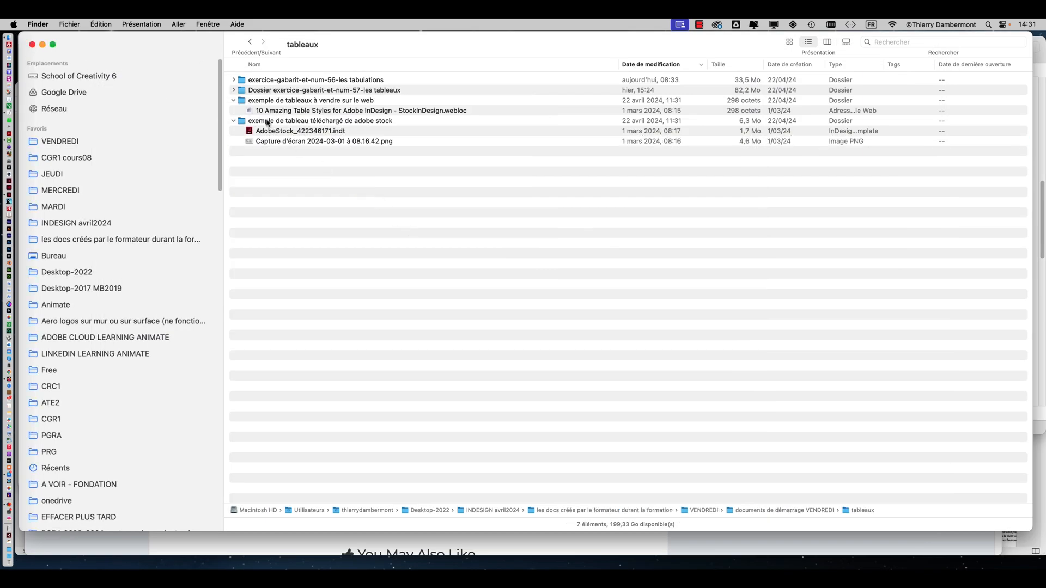
Go up to the parent folder "documents de démarrage VENDREDI" and select its "tableaux" folder
{"action": "right_click", "coordinate": [298, 48]}
{"action": "left_click", "coordinate": [305, 51]}
{"action": "left_click", "coordinate": [251, 122]}
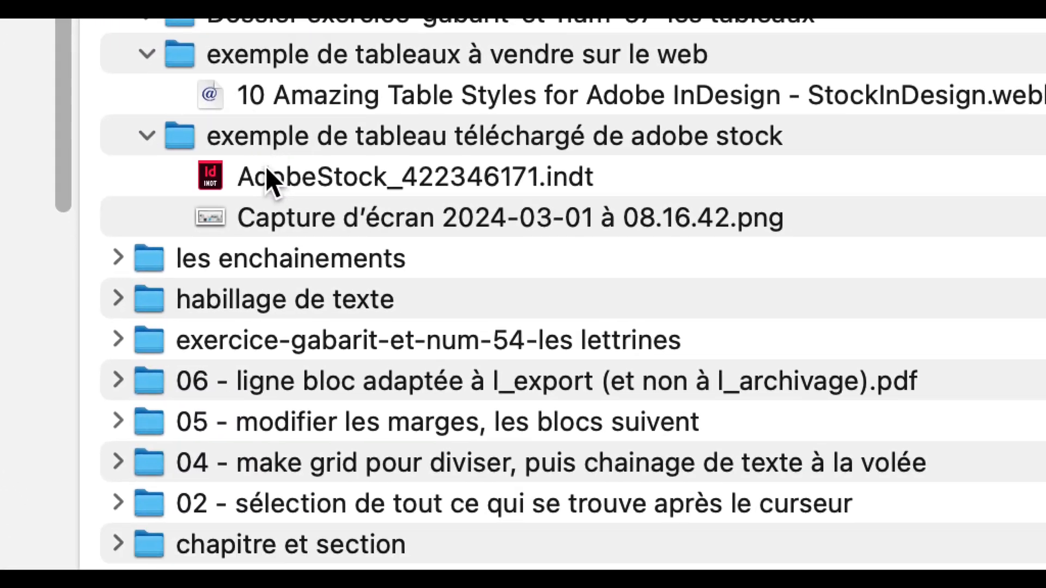
Open AdobeStock_422346171.indt from the "exemple de tableau téléchargé de adobe stock" folder in InDesign, checking its file extension in Finder
{"action": "left_click", "coordinate": [328, 245]}
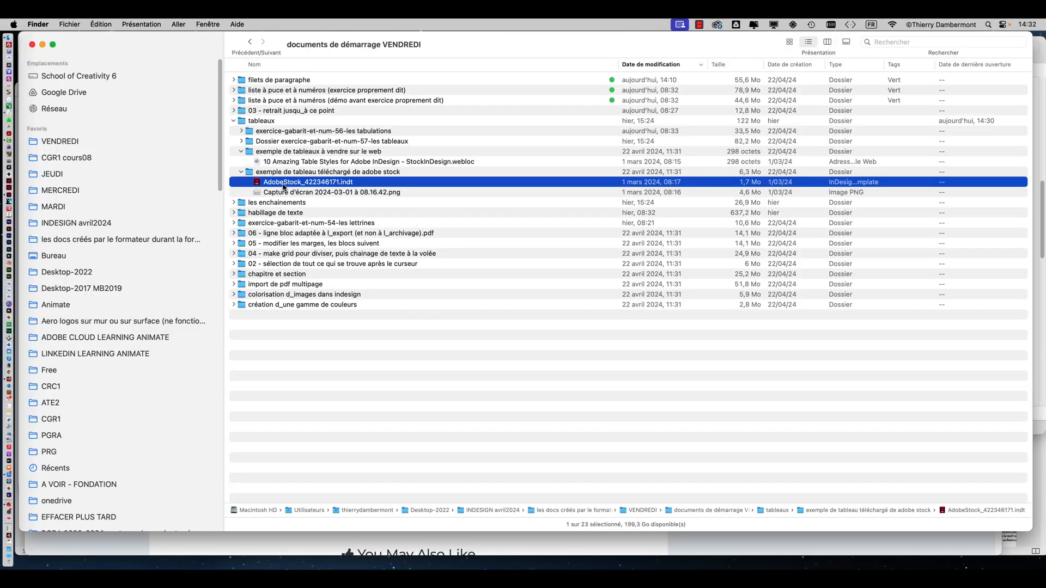
{"action": "left_click_drag", "start_coordinate": [283, 187], "coordinate": [22, 199]}
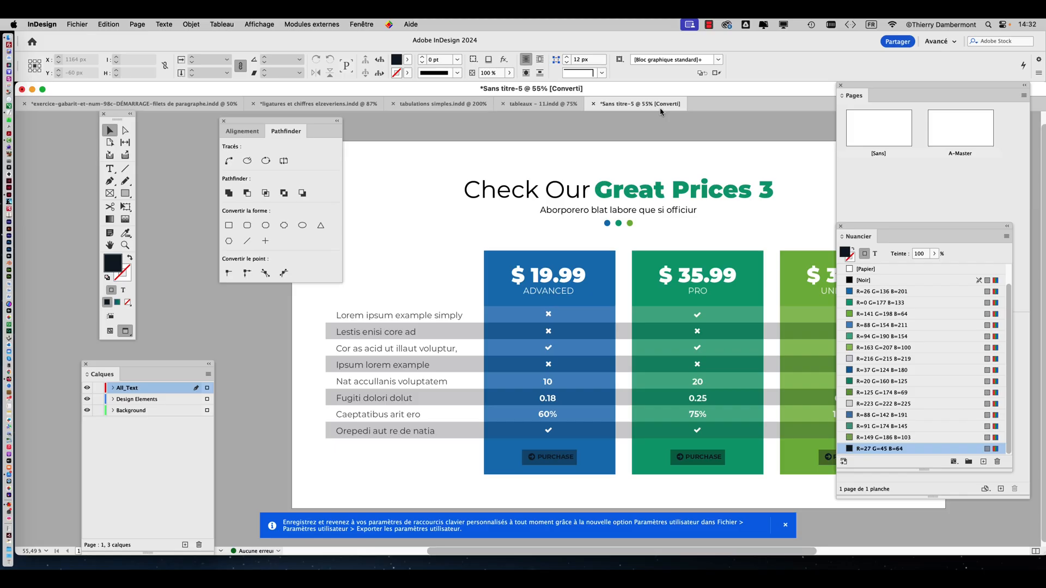
{"action": "key", "text": "super+Tab"}
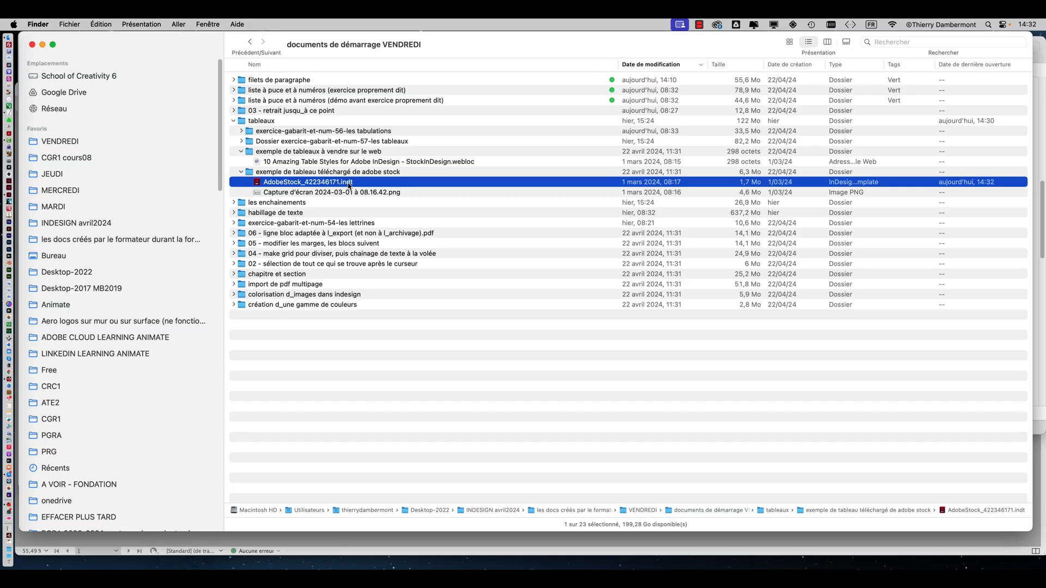
{"action": "key", "text": "super+Tab"}
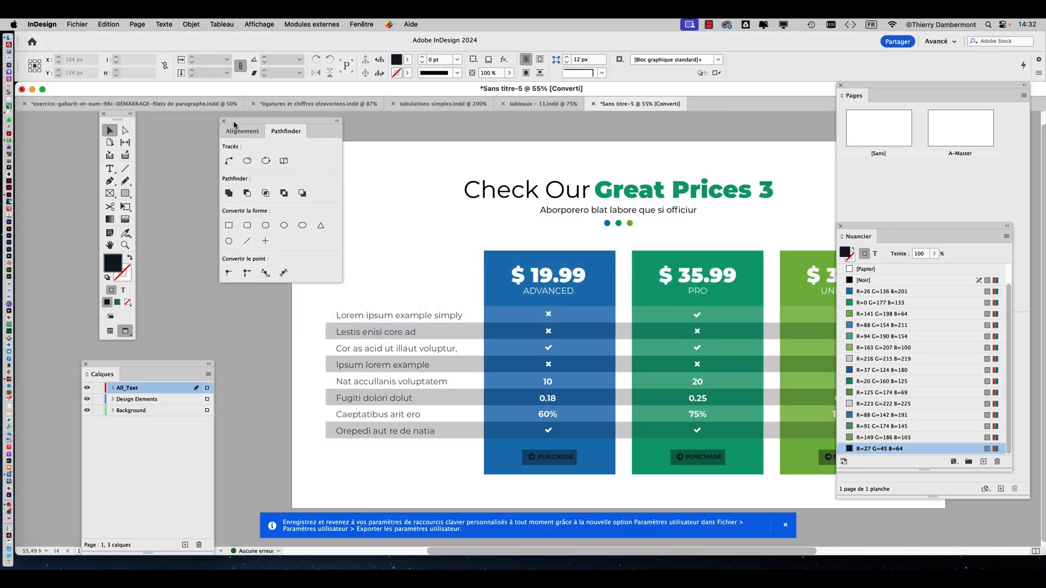
Close the floating Alignement/Pathfinder and Calques panels that clutter the pricing table template
{"action": "left_click_drag", "start_coordinate": [234, 121], "coordinate": [216, 160]}
{"action": "left_click", "coordinate": [205, 161]}
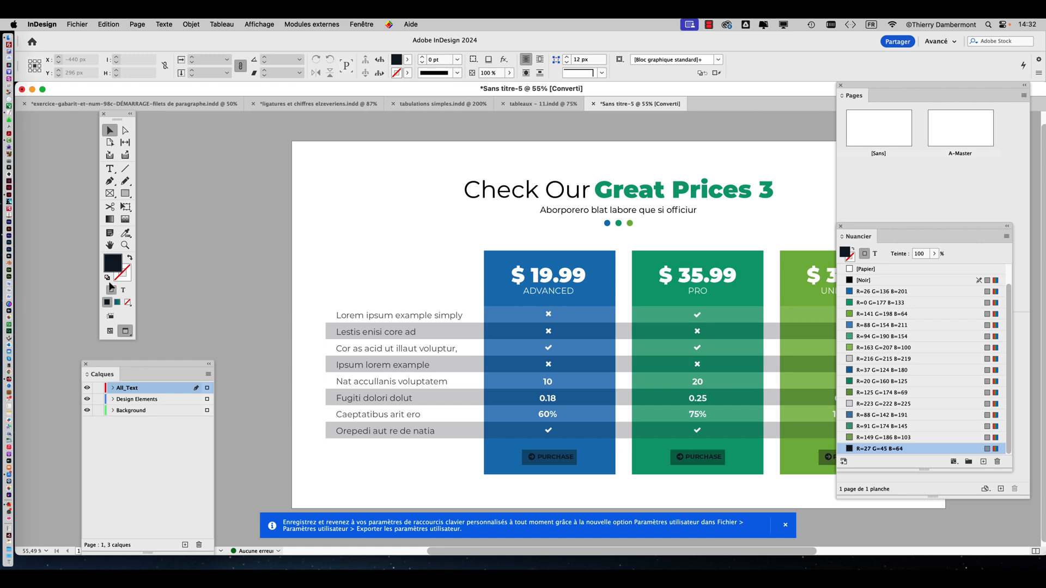
{"action": "left_click", "coordinate": [85, 363]}
In "ligatures et chiffres elzeveriens.indd", show the save-as formats, choose Modèle InDesign 2024 and cancel without saving
{"action": "left_click", "coordinate": [160, 108]}
{"action": "left_click", "coordinate": [283, 106]}
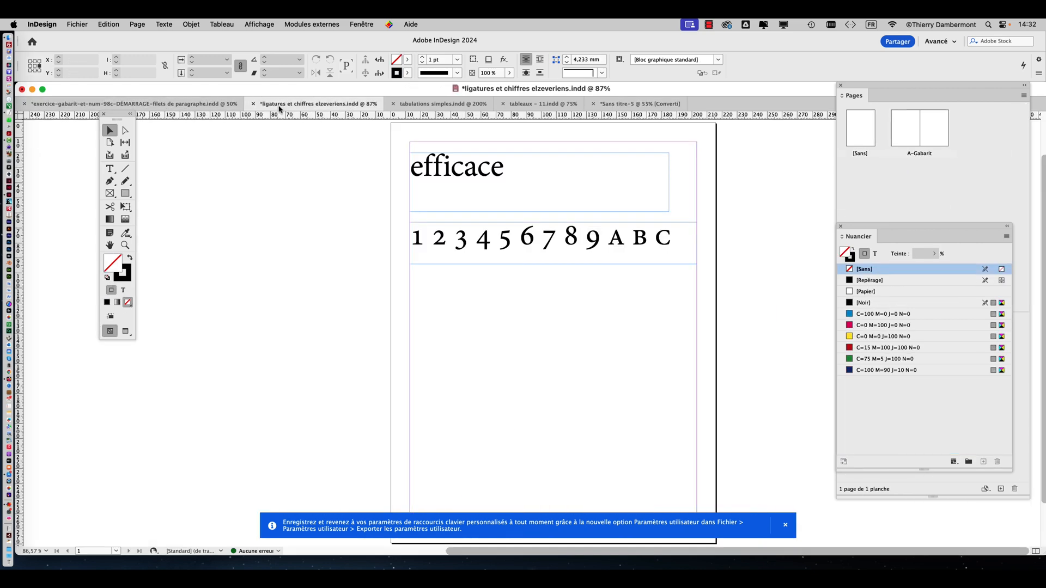
{"action": "left_click", "coordinate": [77, 24]}
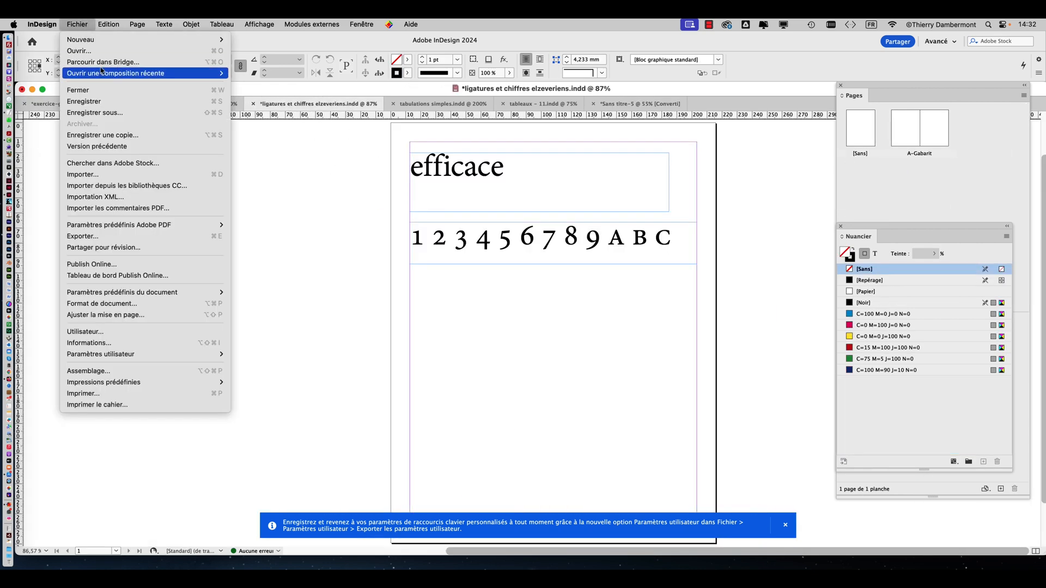
{"action": "left_click", "coordinate": [129, 112]}
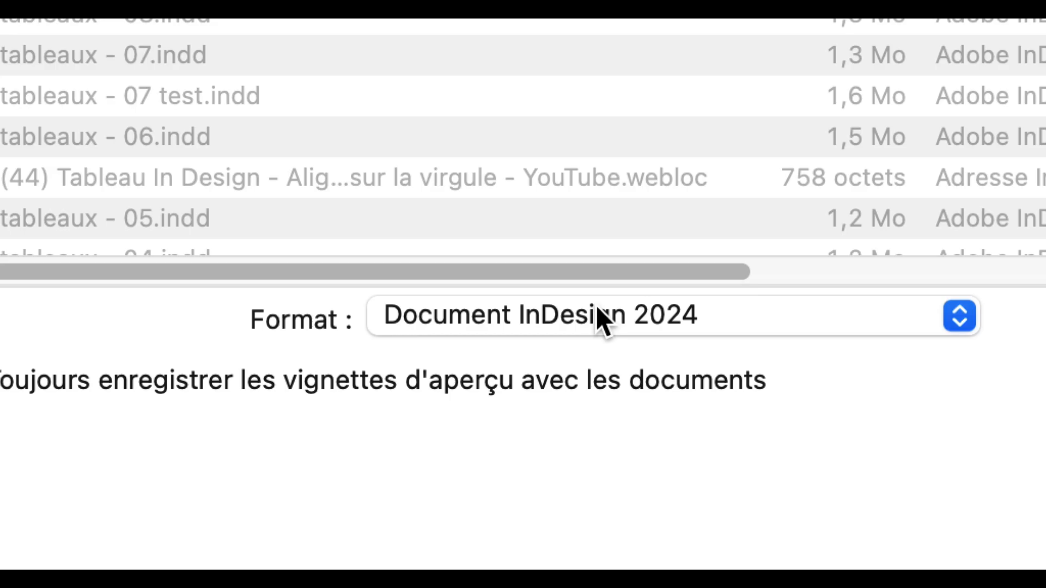
{"action": "left_click", "coordinate": [596, 307]}
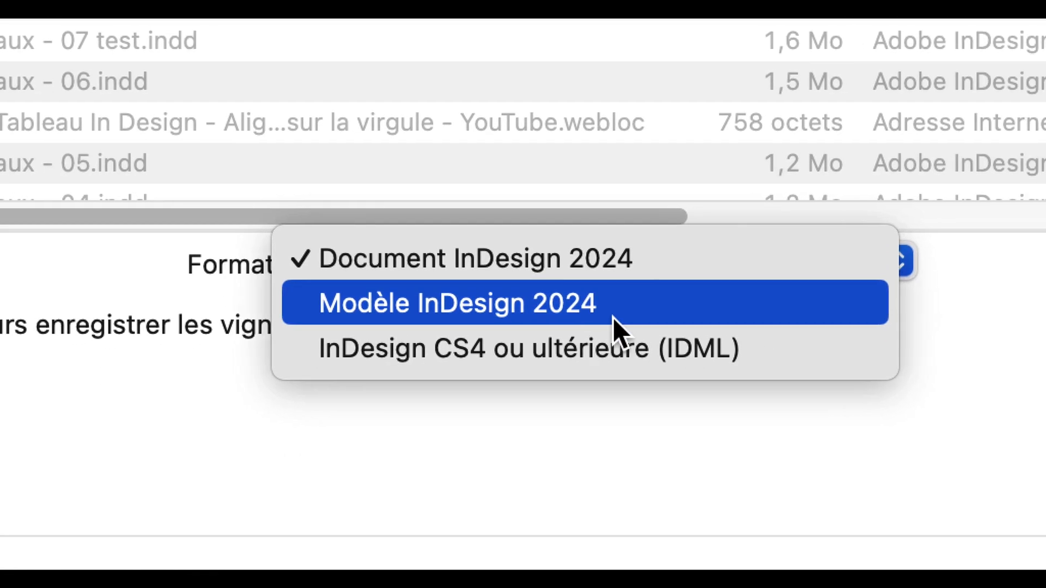
{"action": "left_click", "coordinate": [613, 316]}
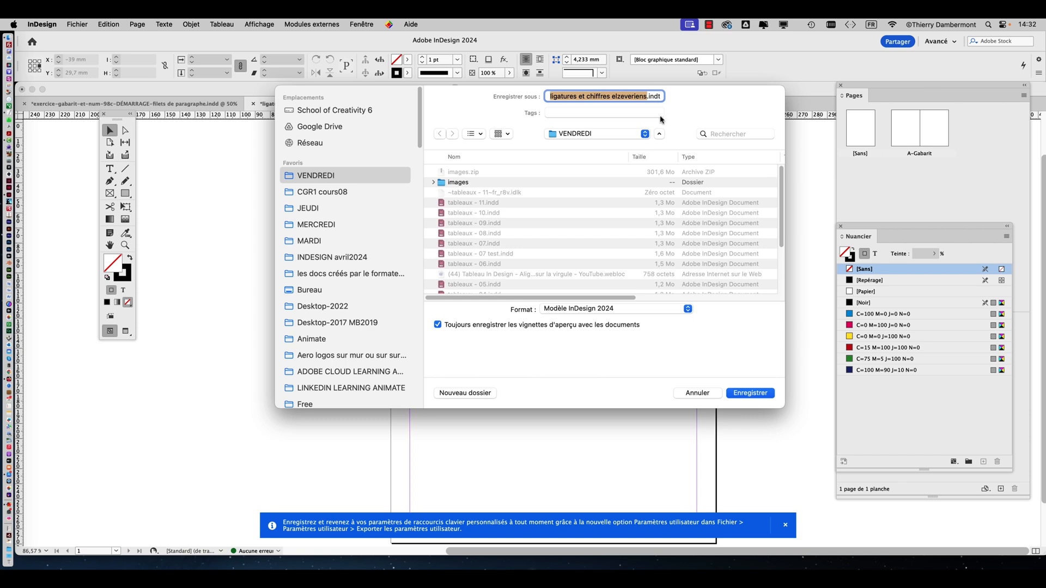
{"action": "left_click", "coordinate": [699, 393]}
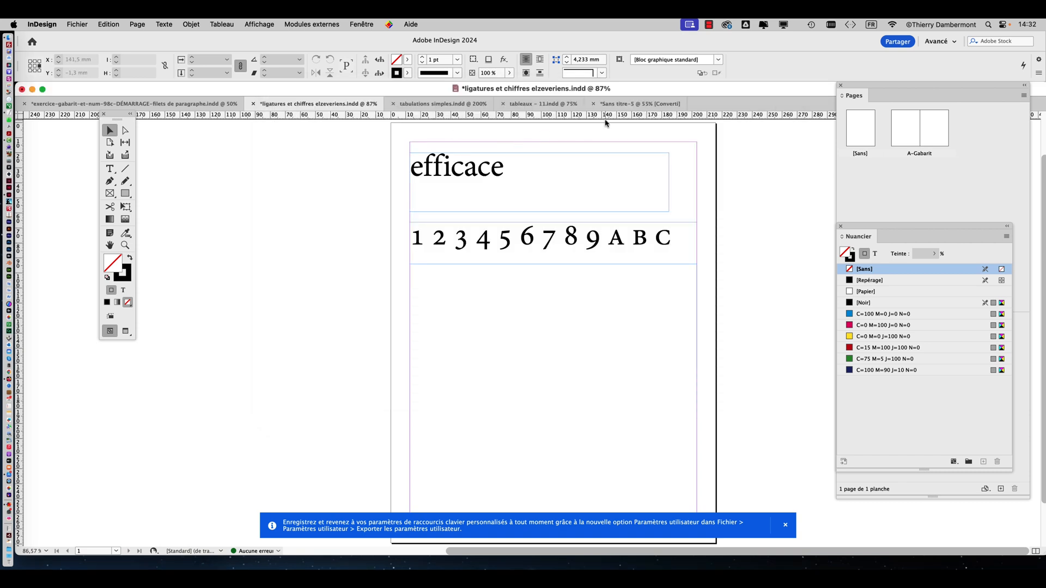
Return to the Adobe Stock pricing table through Finder, move the toolbox clear of the page and show the frame edges in Normal screen mode
{"action": "key", "text": "super+Tab"}
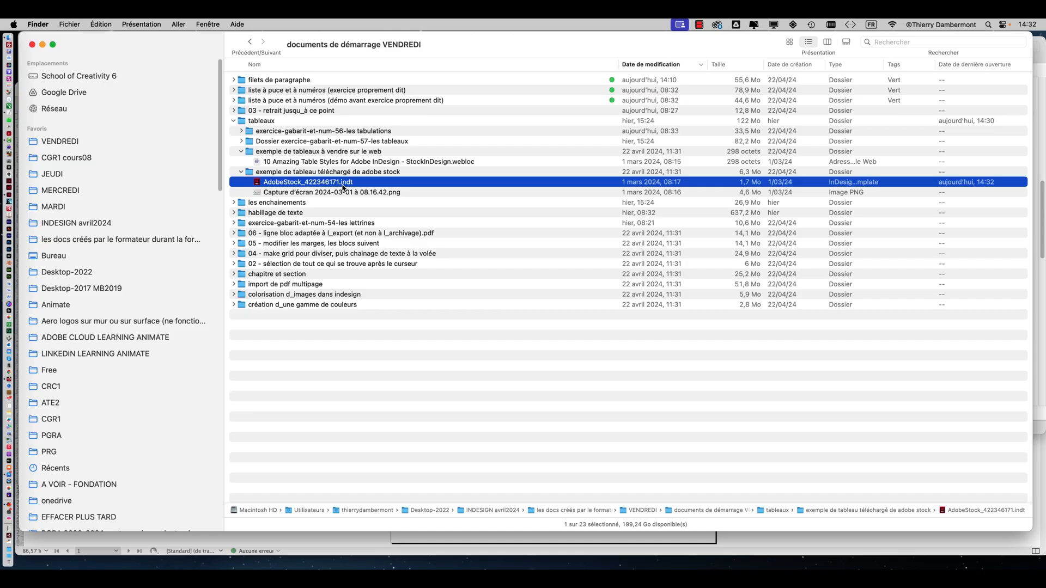
{"action": "double_click", "coordinate": [343, 184]}
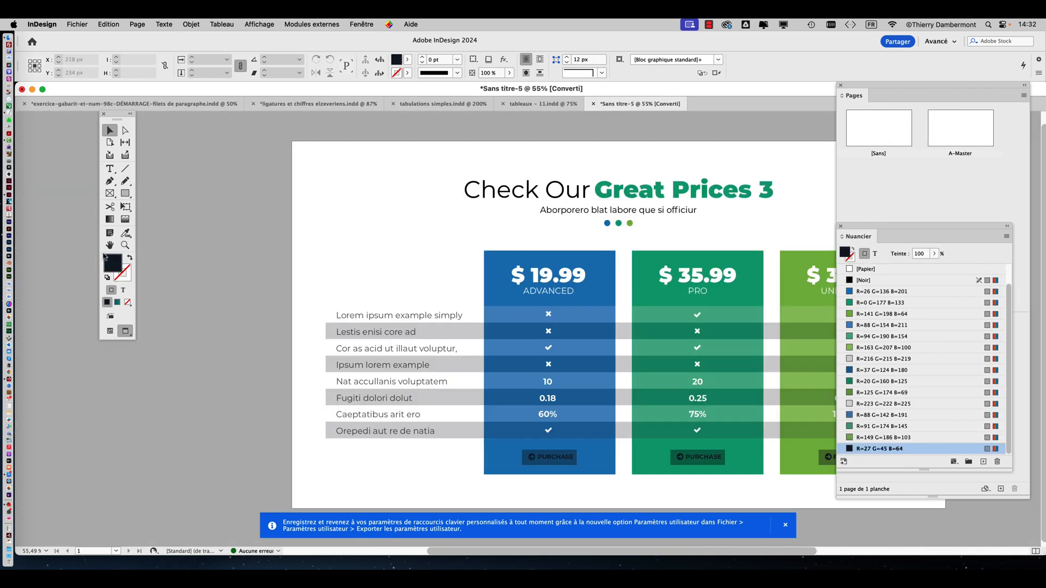
{"action": "left_click", "coordinate": [110, 245]}
{"action": "left_click_drag", "start_coordinate": [574, 221], "coordinate": [396, 218]}
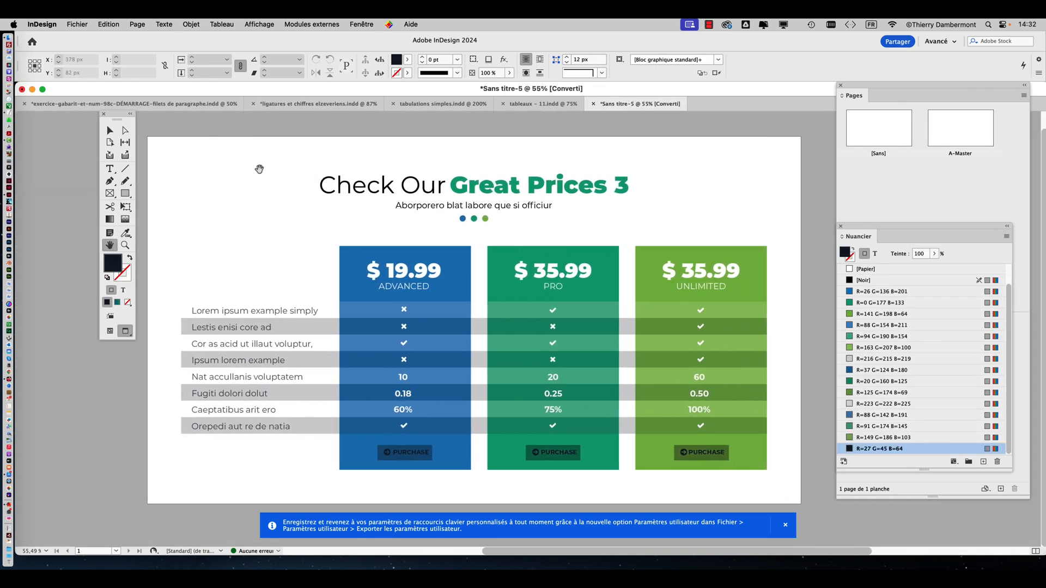
{"action": "left_click_drag", "start_coordinate": [117, 119], "coordinate": [101, 122]}
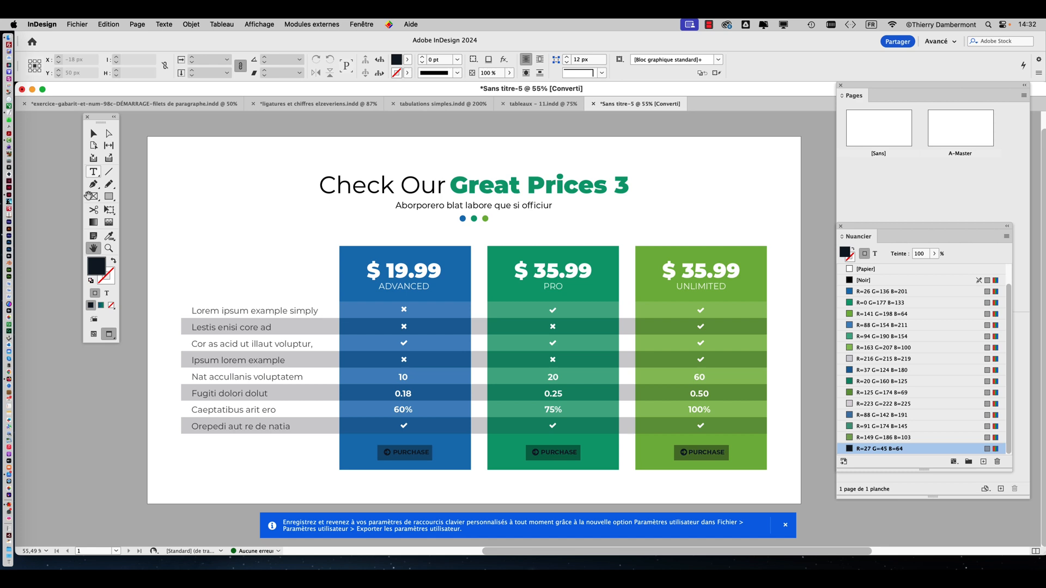
{"action": "left_click", "coordinate": [94, 334]}
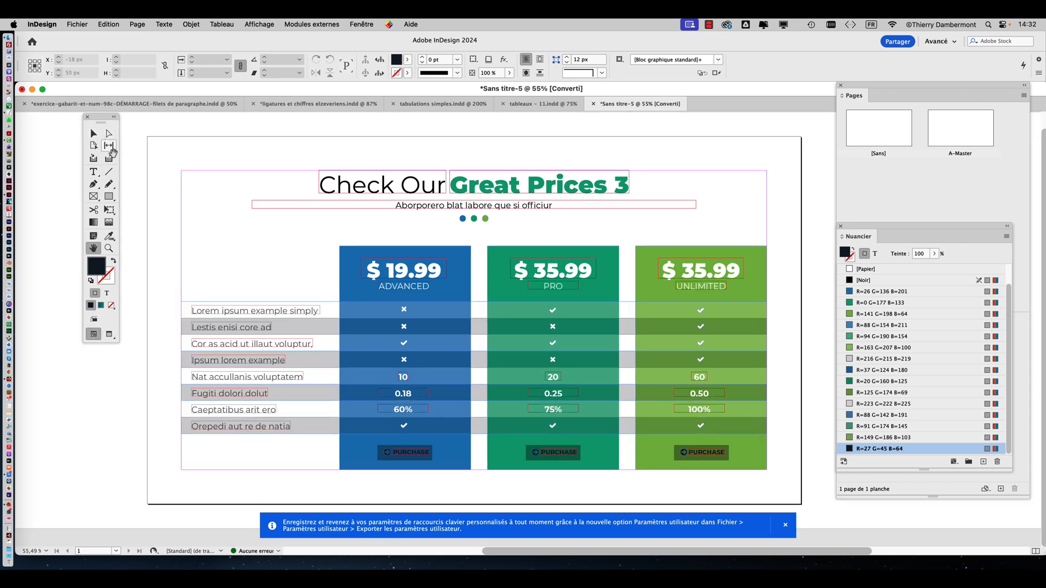
Pull apart the template's text frames and coloured column blocks with the Selection tool to show that the table consists of separate objects
{"action": "left_click", "coordinate": [99, 137]}
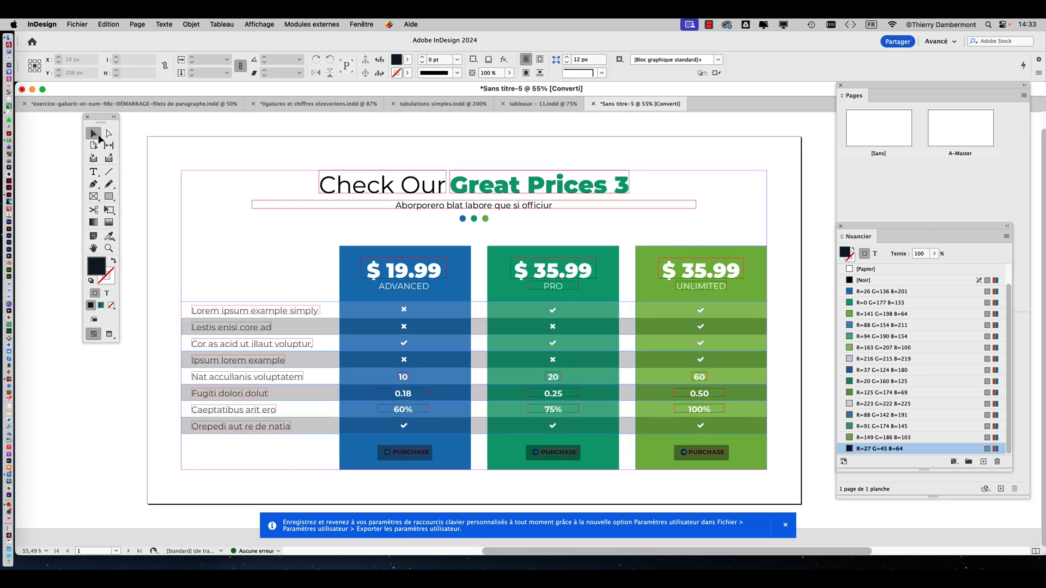
{"action": "left_click", "coordinate": [253, 315]}
{"action": "left_click_drag", "start_coordinate": [255, 317], "coordinate": [256, 269]}
{"action": "left_click", "coordinate": [293, 314]}
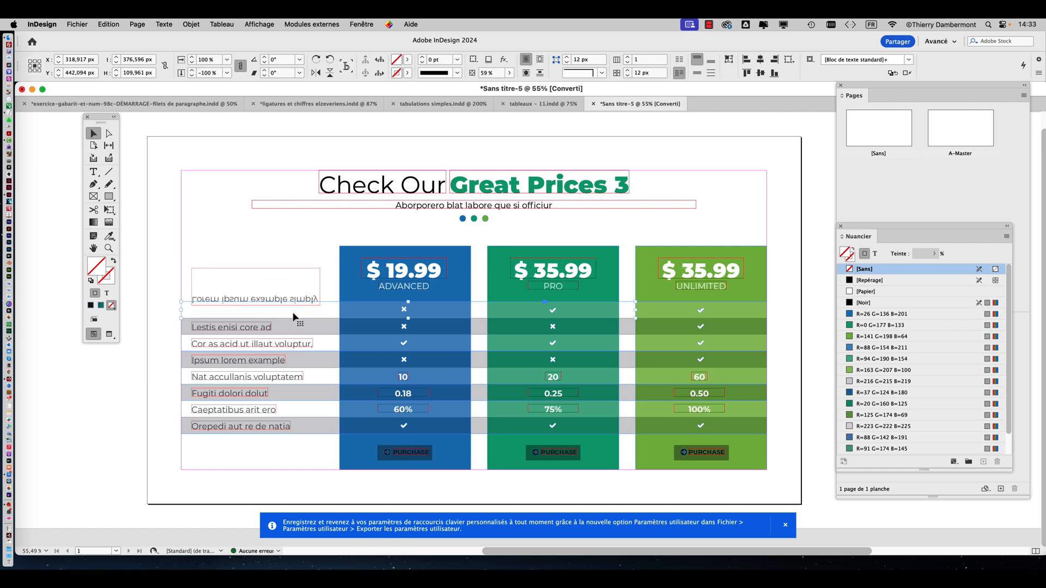
{"action": "left_click_drag", "start_coordinate": [381, 314], "coordinate": [486, 146]}
{"action": "left_click_drag", "start_coordinate": [547, 255], "coordinate": [681, 170]}
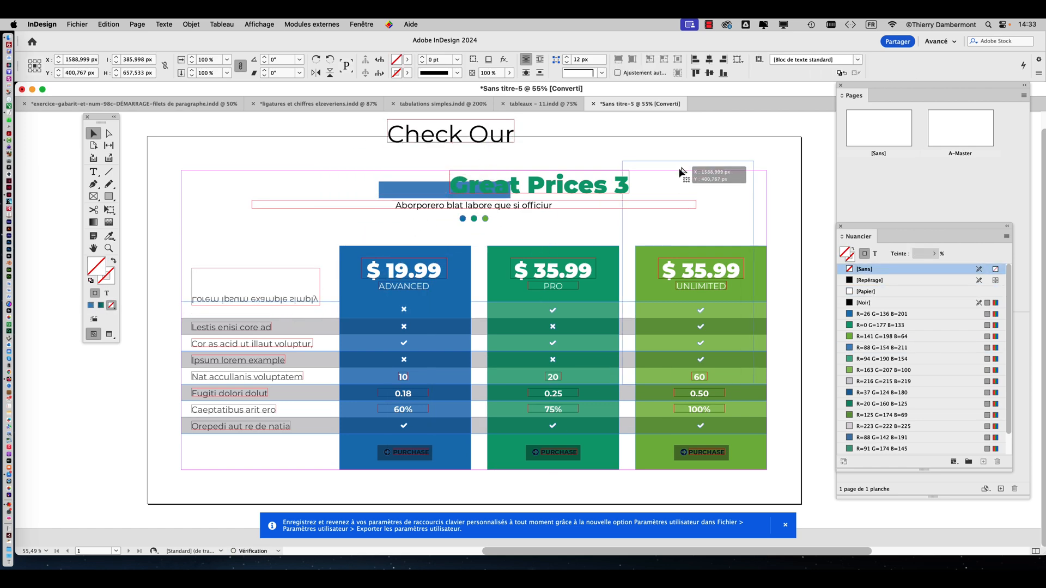
{"action": "left_click_drag", "start_coordinate": [545, 270], "coordinate": [498, 233]}
{"action": "left_click_drag", "start_coordinate": [442, 298], "coordinate": [503, 296]}
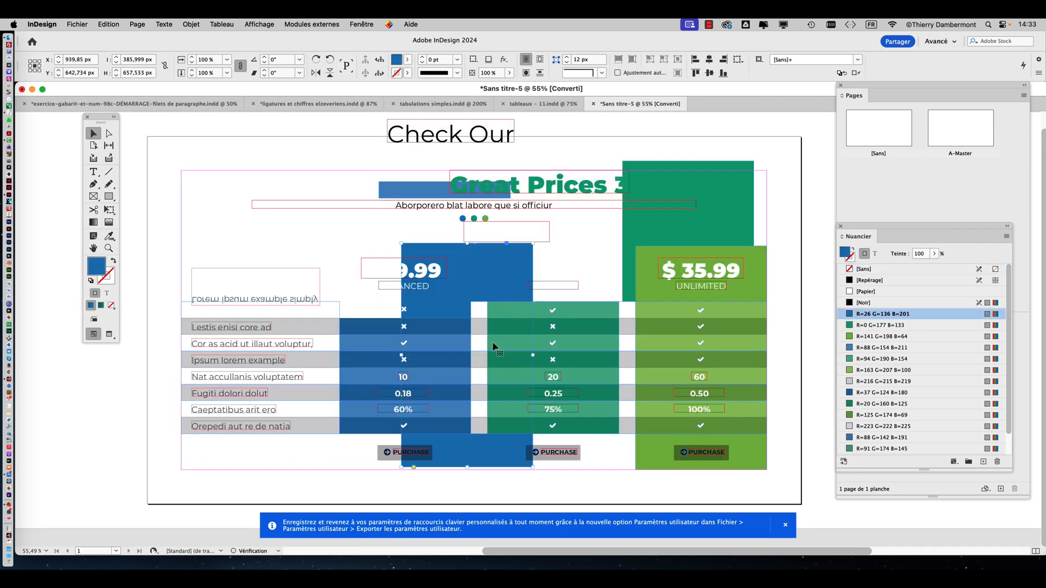
{"action": "left_click_drag", "start_coordinate": [609, 397], "coordinate": [671, 430]}
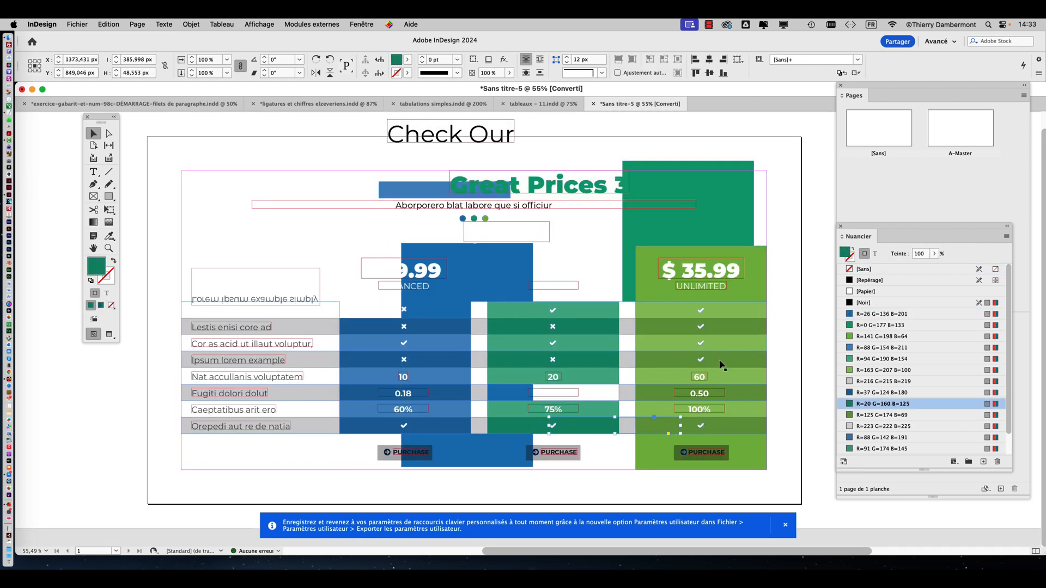
{"action": "left_click_drag", "start_coordinate": [717, 360], "coordinate": [784, 339]}
Undo all the frame and block changes made to the pricing table
{"action": "key", "text": "super+z"}
{"action": "key", "text": "super+z"}
{"action": "key", "text": "super+z"}
{"action": "key", "text": "super+z"}
{"action": "key", "text": "super+z"}
{"action": "key", "text": "super+z"}
{"action": "key", "text": "super+z"}
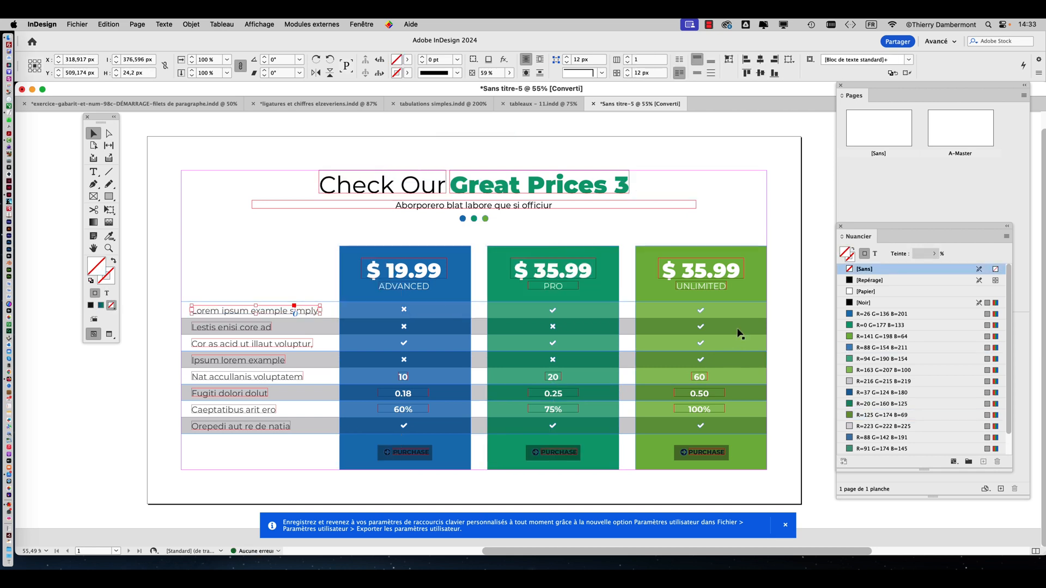
{"action": "key", "text": "super+z"}
{"action": "key", "text": "super+z"}
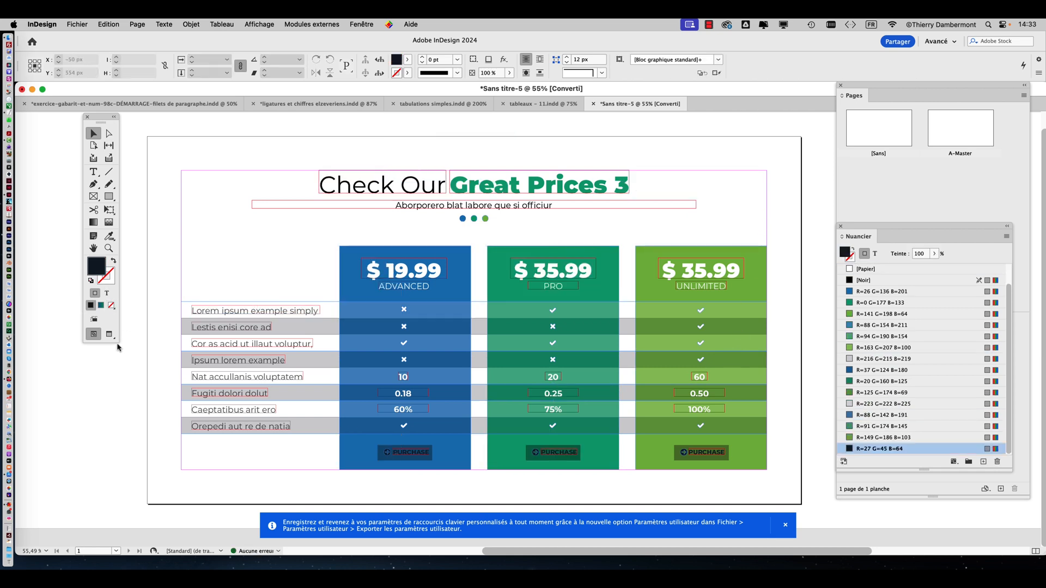
Display the pricing table in Preview screen mode with nothing selected
{"action": "left_click", "coordinate": [110, 335]}
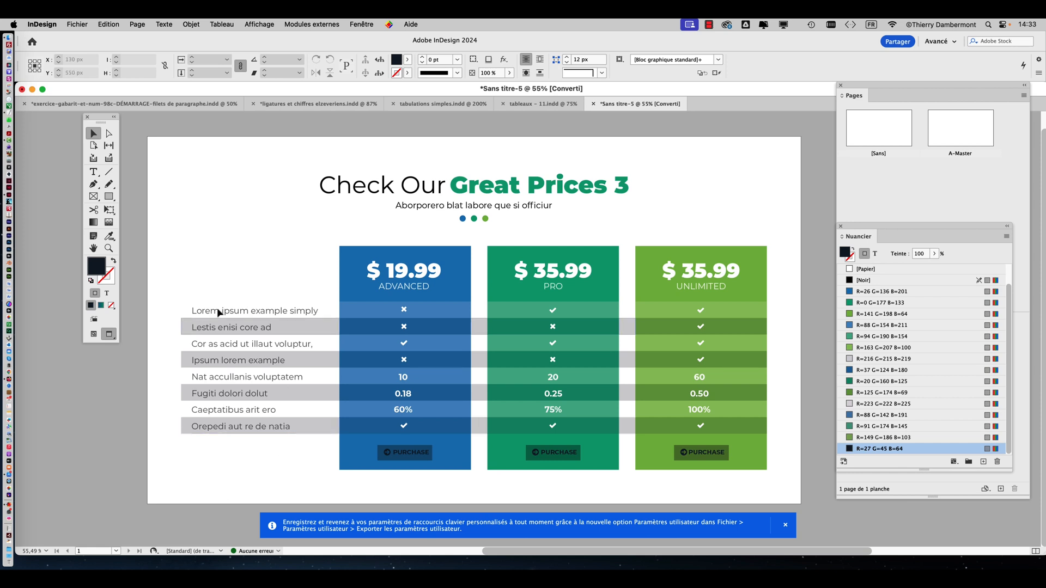
{"action": "left_click", "coordinate": [283, 205]}
{"action": "left_click", "coordinate": [240, 231]}
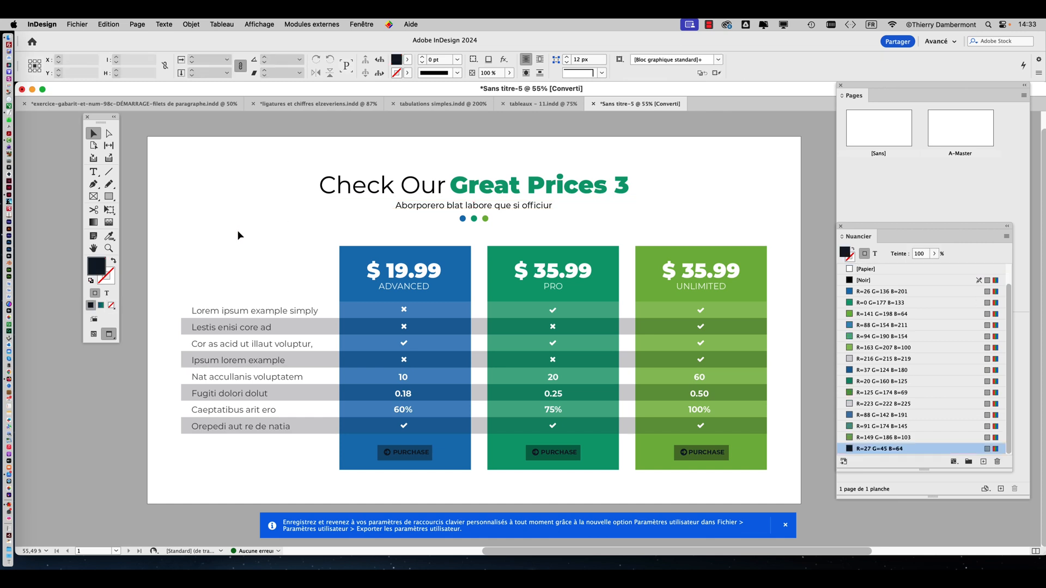